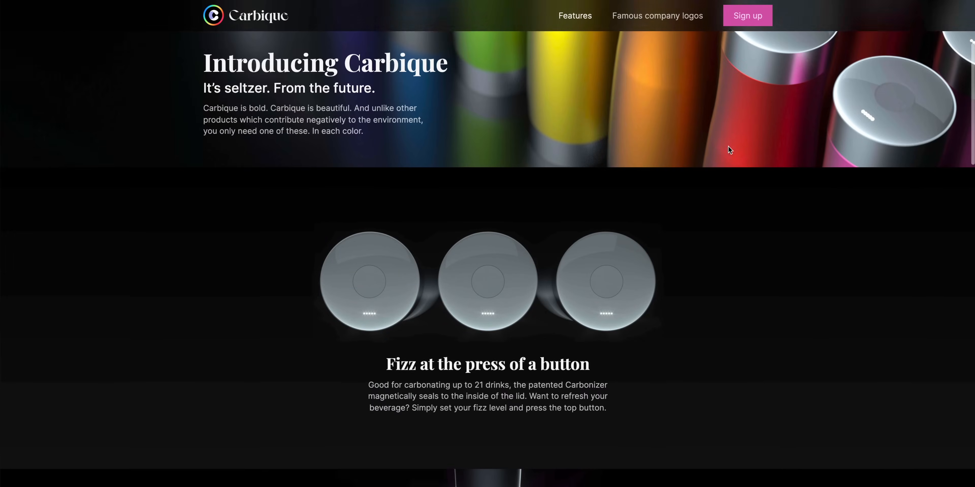
Look through the Carbique page's product feature sections from the hero down past "Keeps your seltzer cold".
scroll(728, 150, "down", 3)
scroll(728, 147, "down", 15)
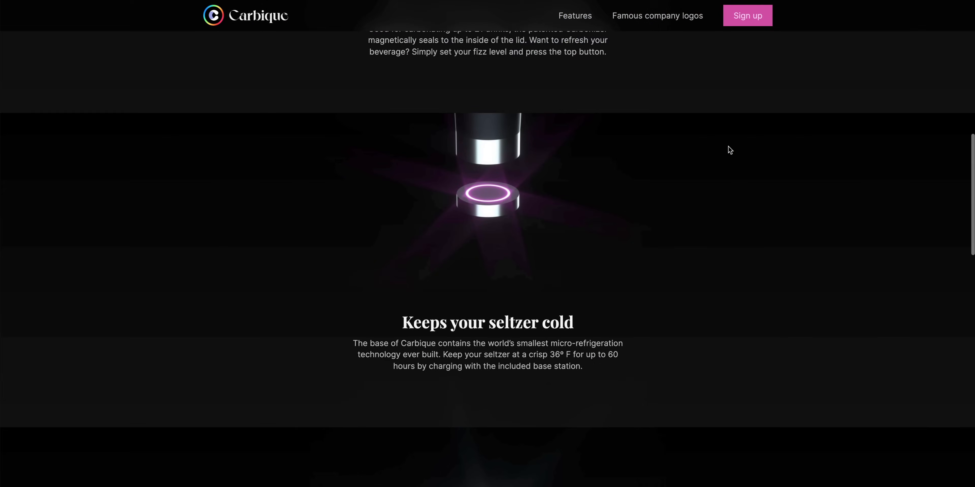
scroll(730, 150, "down", 1)
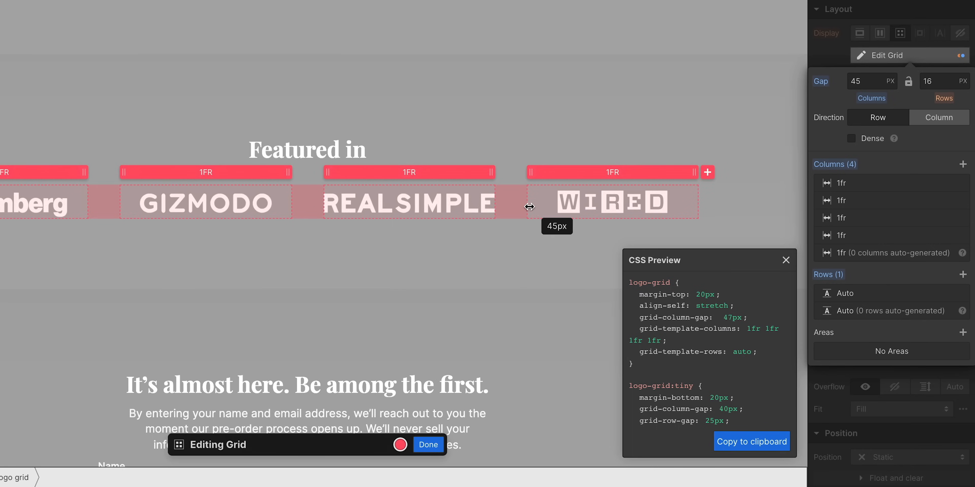
Adjust the "Featured in" logo grid's column gap to about 45 px and change the section heading's font size.
left_click_drag(496, 206, 533, 206)
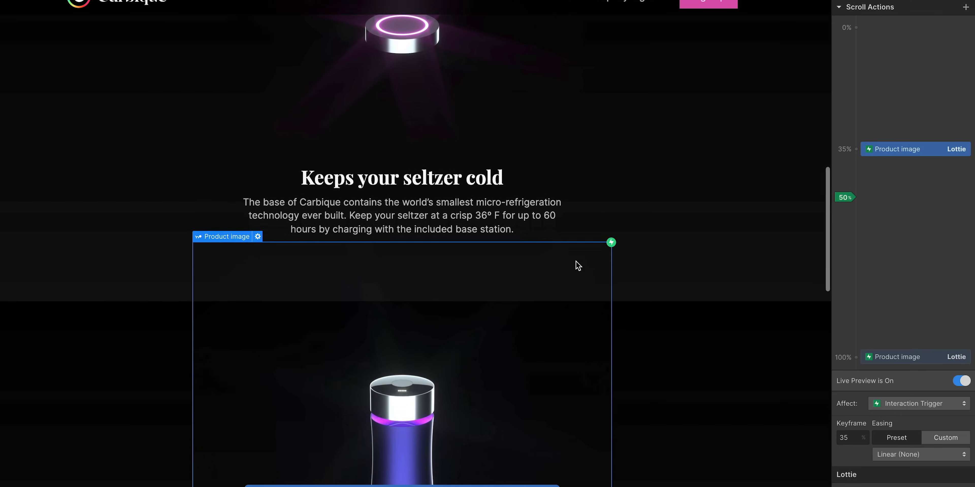
scroll(578, 266, "down", 5)
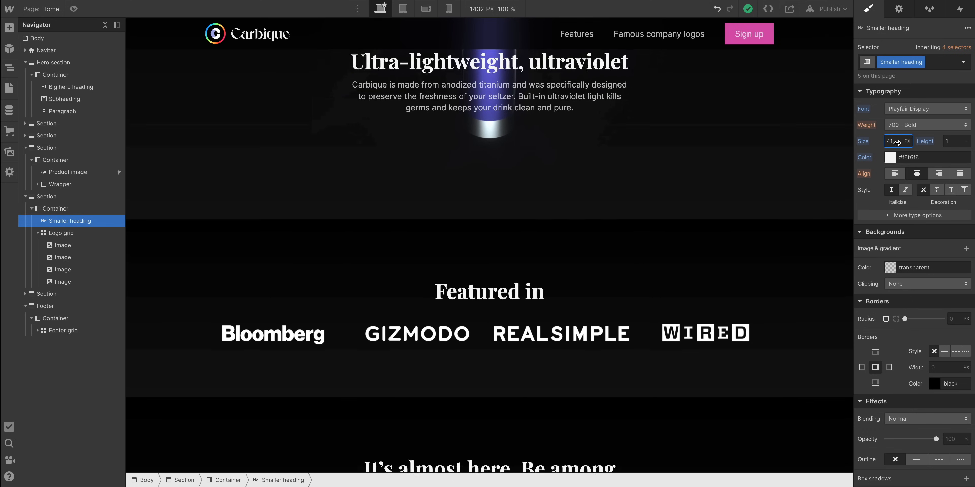
mouse_move(897, 141)
left_mouse_down()
mouse_move(923, 142)
mouse_move(897, 142)
left_mouse_up()
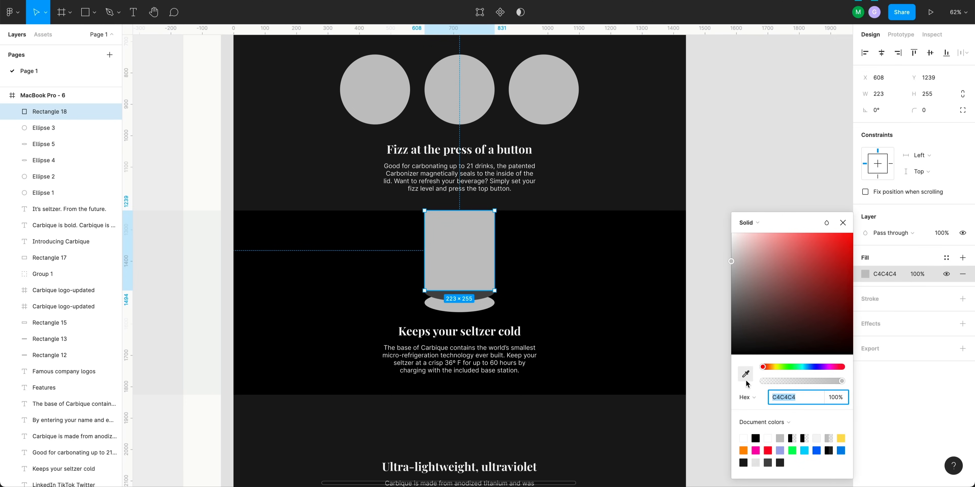
In Figma, recolor the grey rectangle above "Keeps your seltzer cold" by sampling the dark fill of the ellipse beneath it.
left_click(744, 374)
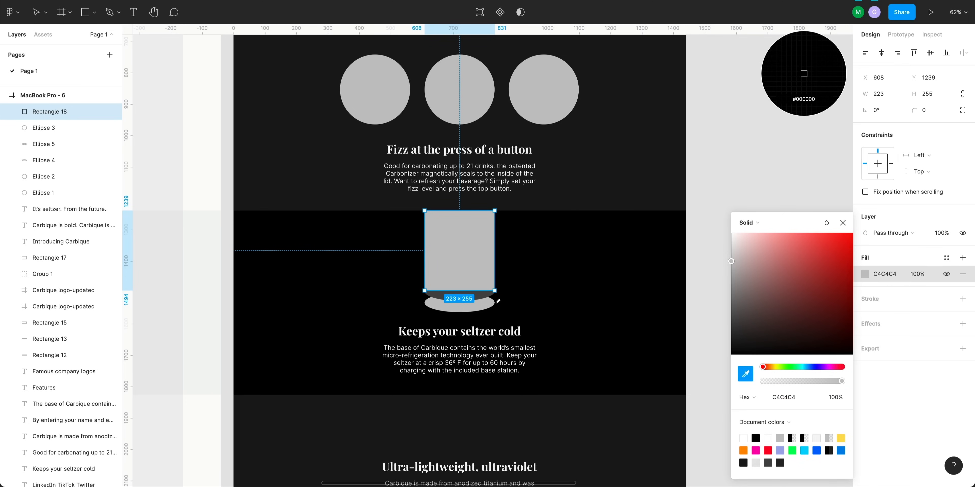
left_click(484, 294)
left_click(658, 279)
left_click(765, 272)
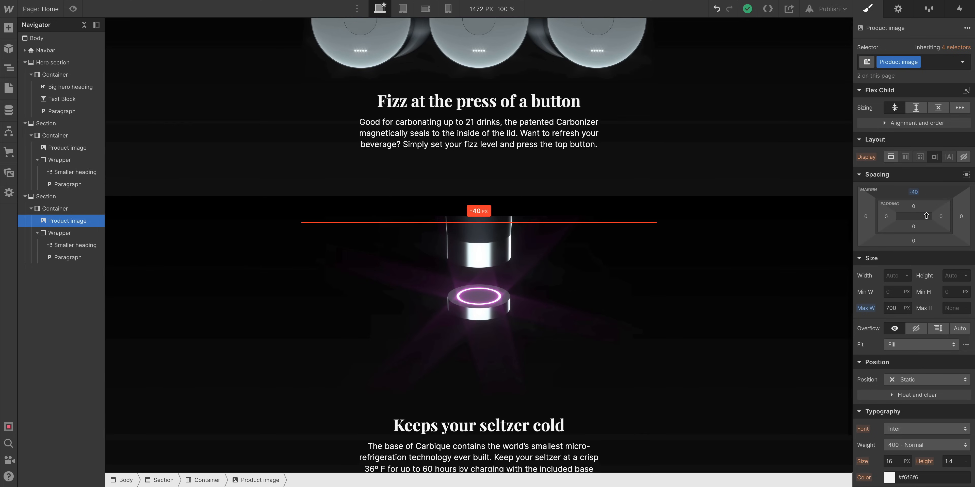
In Webflow, pull the "Keeps your seltzer cold" product image upward with a top margin of about -40 px.
left_click_drag(926, 216, 927, 225)
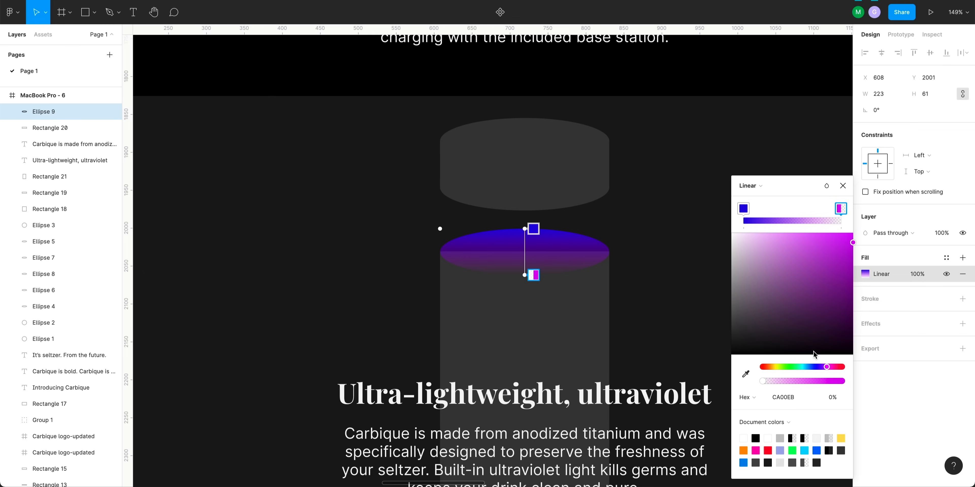
In Figma, raise the magenta CA00EB stop of the ellipse's linear gradient to full opacity.
left_click_drag(820, 381, 911, 383)
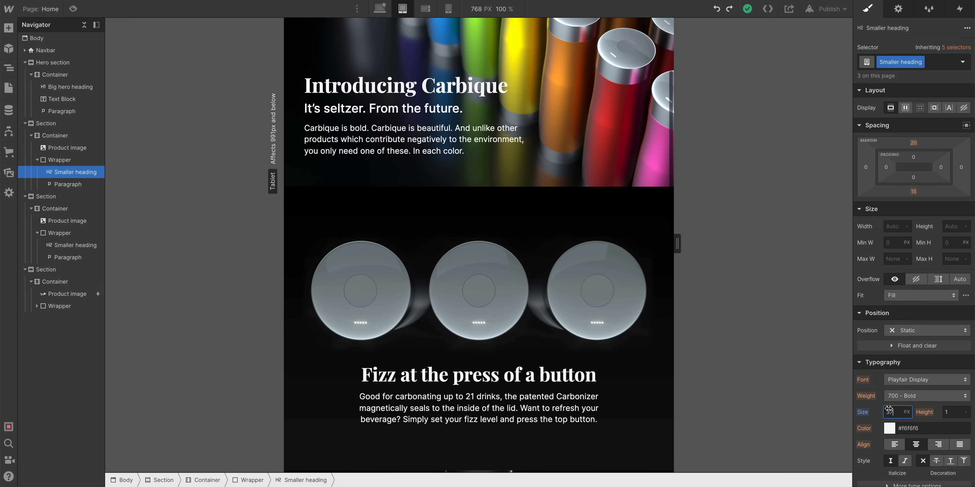
In Webflow, adjust the font size of the "Fizz at the press of a button" heading at the tablet breakpoint.
left_click_drag(893, 411, 885, 411)
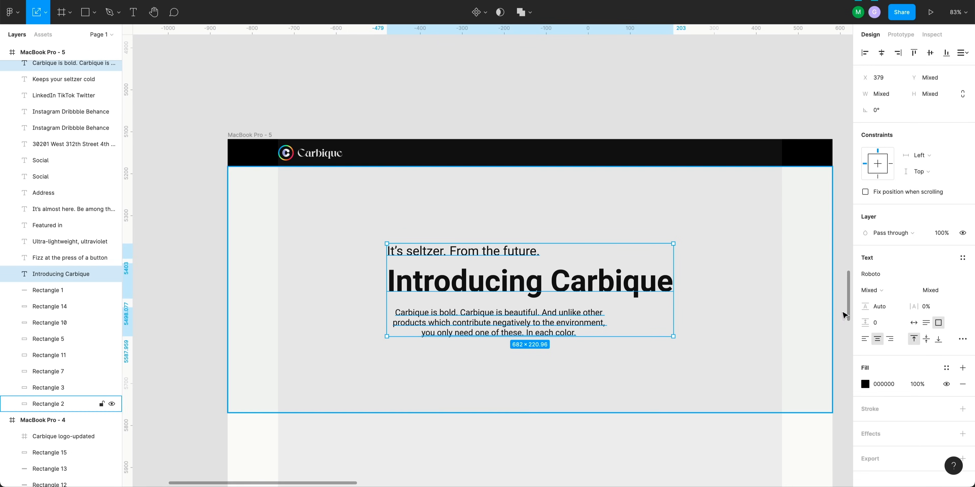
In Figma, left-align the three hero text layers and move them toward the left edge of the content area.
left_click(865, 339)
left_click_drag(551, 302, 383, 311)
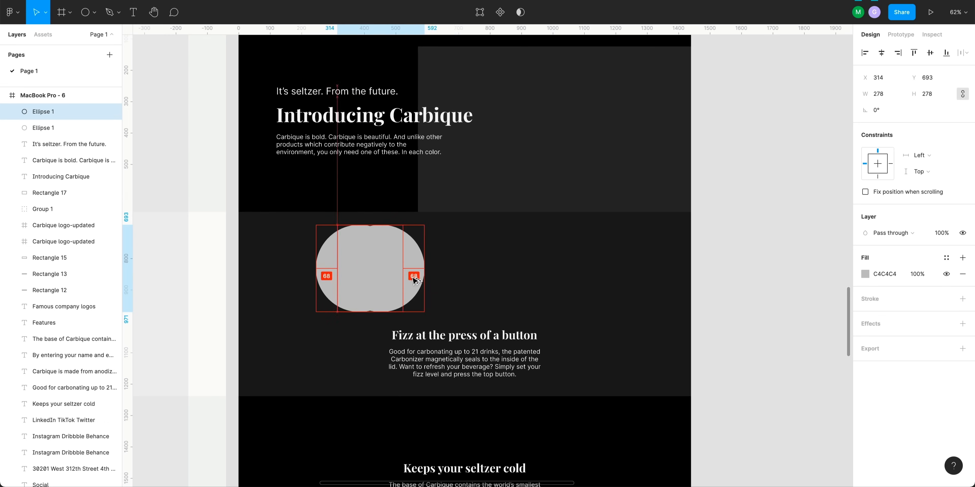
Move the duplicated grey circle to the right of the original above "Fizz at the press of a button".
left_click_drag(373, 282, 476, 279)
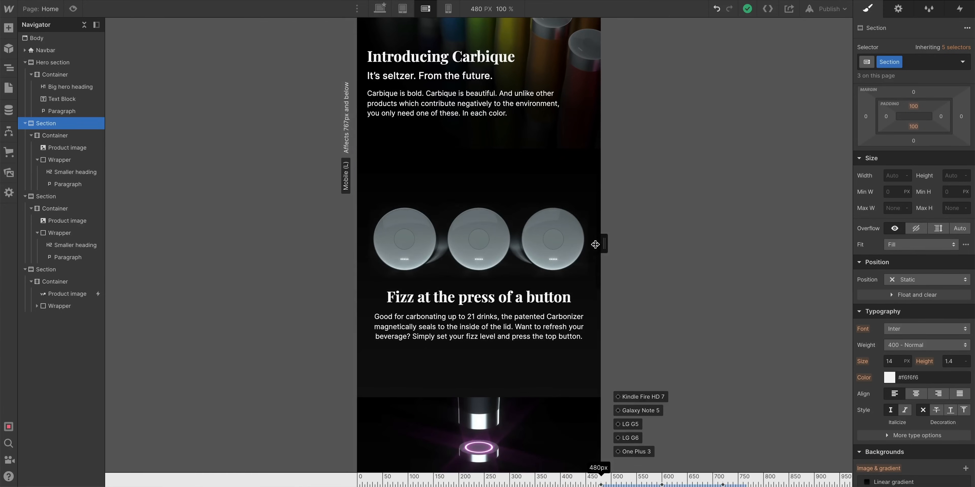
In Webflow, test the page's responsiveness by widening the mobile landscape canvas from 480 px.
left_click_drag(595, 244, 613, 245)
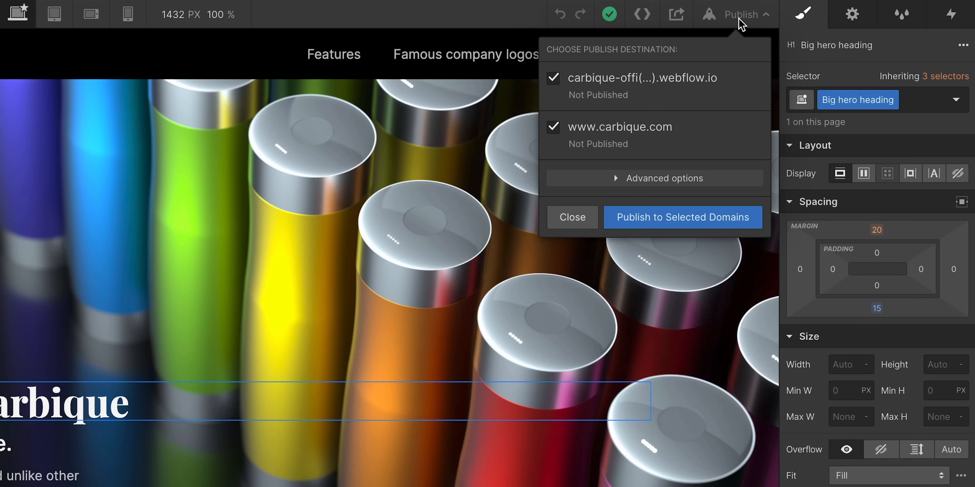
left_click(667, 230)
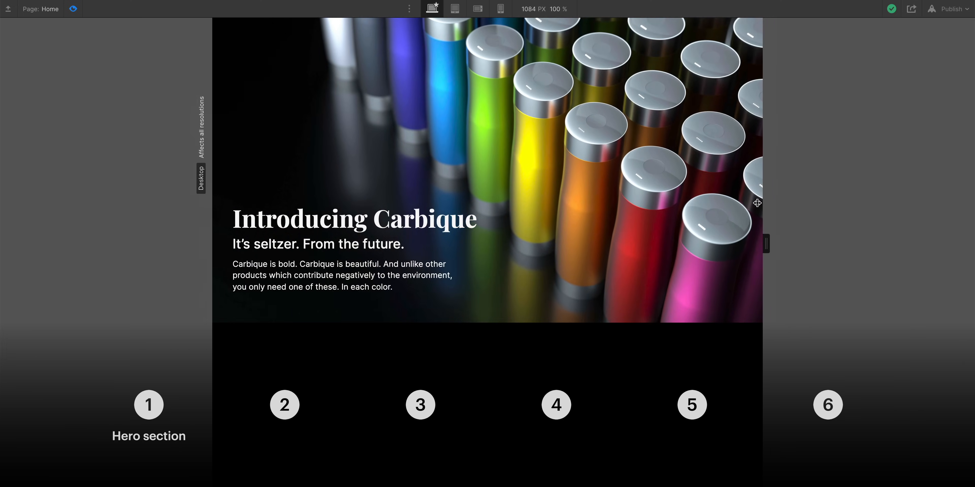
Preview the hero section at a narrower canvas width and the scroll-driven animation of the bottle image.
left_click_drag(685, 206, 581, 209)
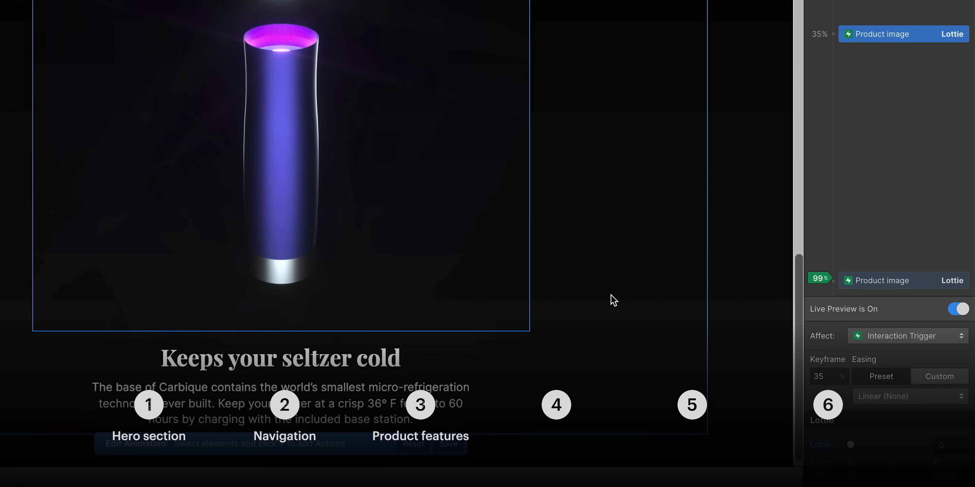
scroll(613, 300, "up", 5)
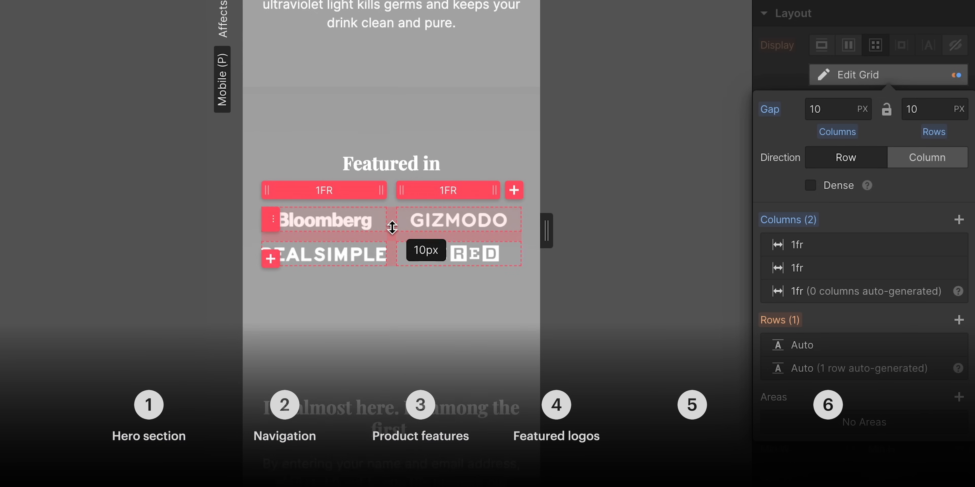
Adjust the logo grid's row gap to about 10 px at the mobile portrait breakpoint.
left_click_drag(392, 226, 392, 229)
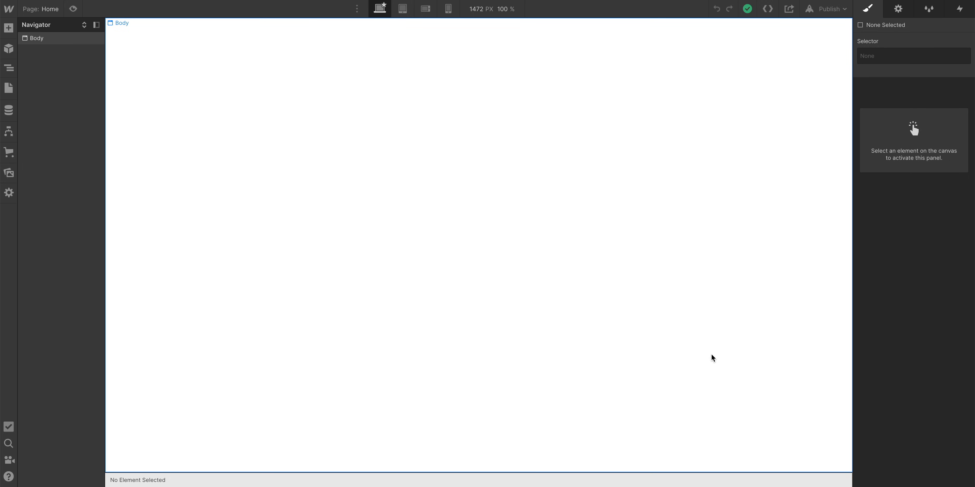
Upload all eight image files from the Carbique assets folder into the blank Webflow project.
left_click_drag(950, 486, 452, 169)
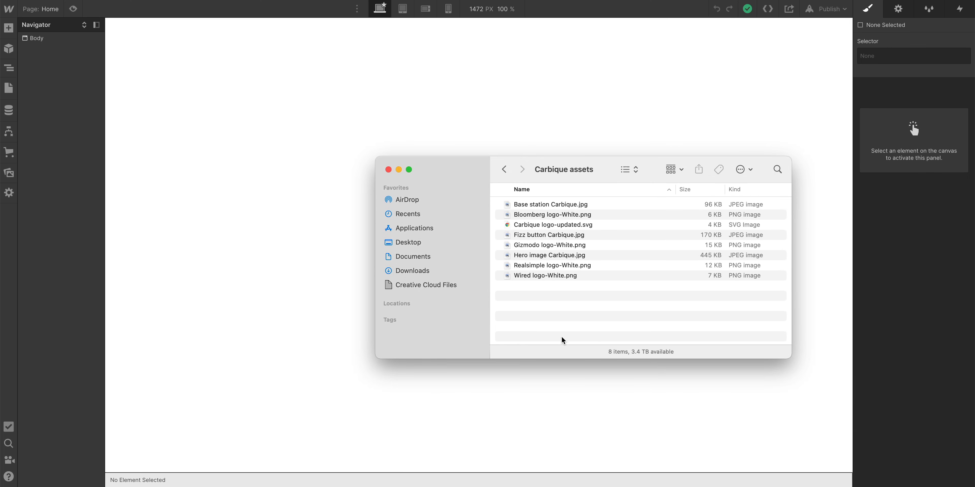
left_click_drag(567, 326, 502, 205)
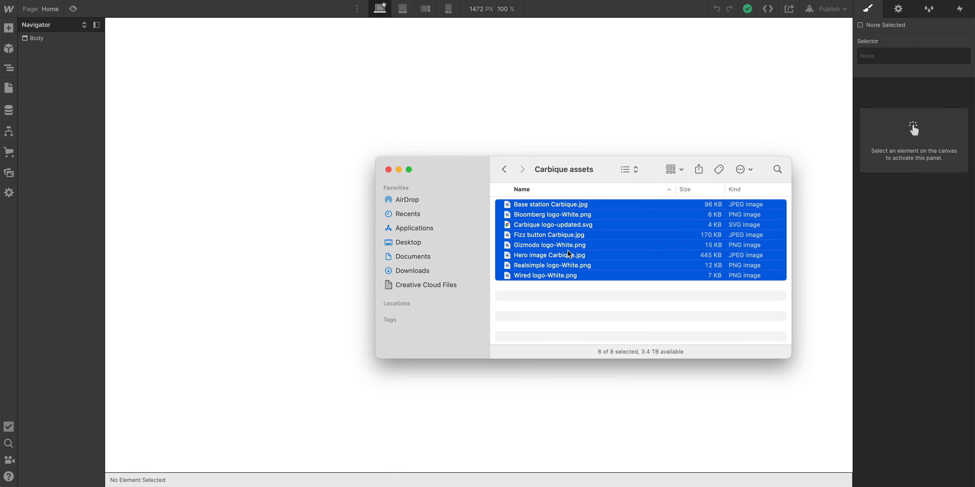
left_click_drag(564, 251, 243, 207)
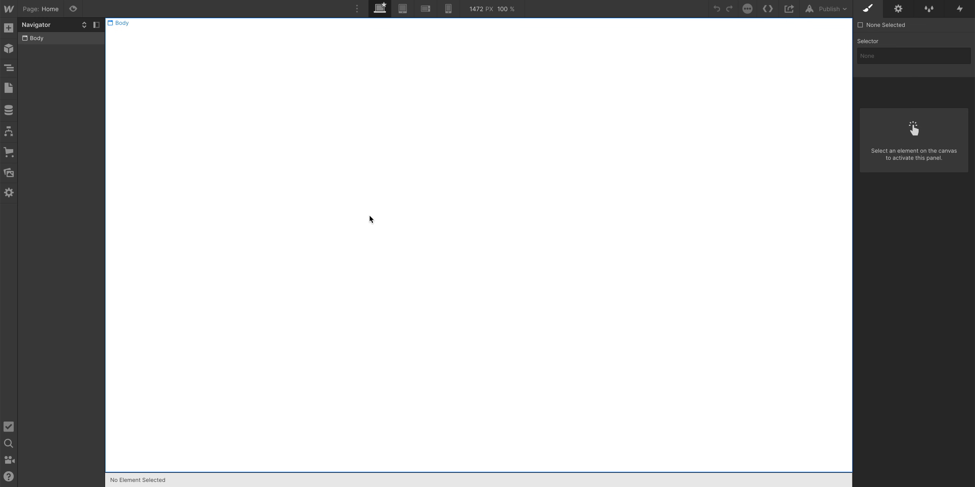
Select the Body element and go to the project's font settings from its typography options to add fonts.
left_click(369, 216)
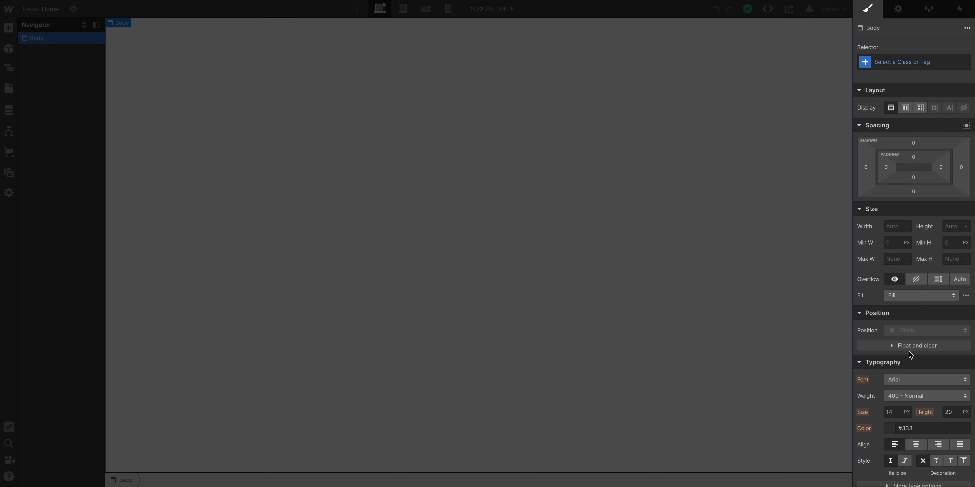
scroll(908, 351, "down", 4)
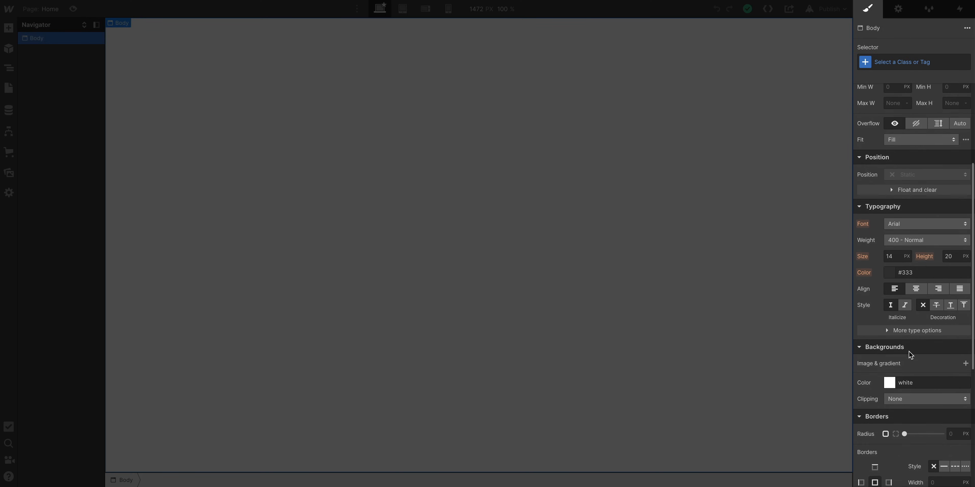
scroll(893, 197, "down", 5)
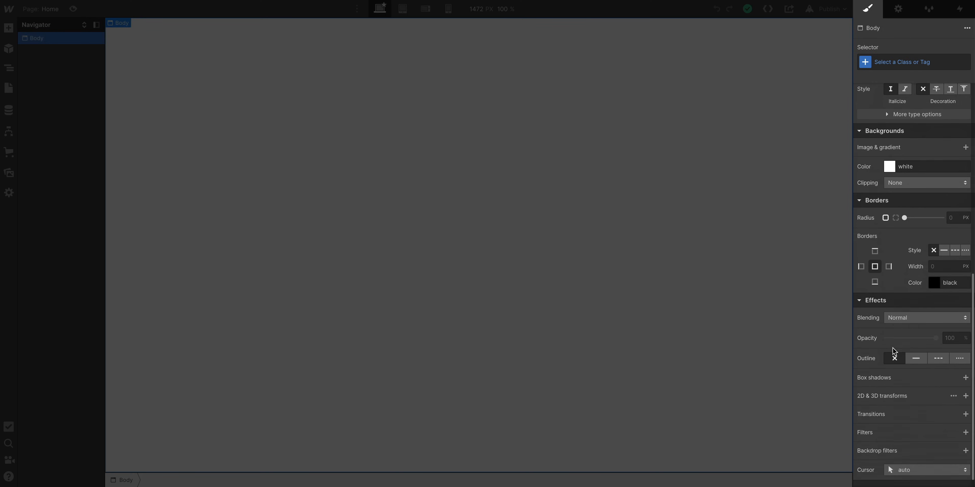
scroll(893, 351, "down", 1)
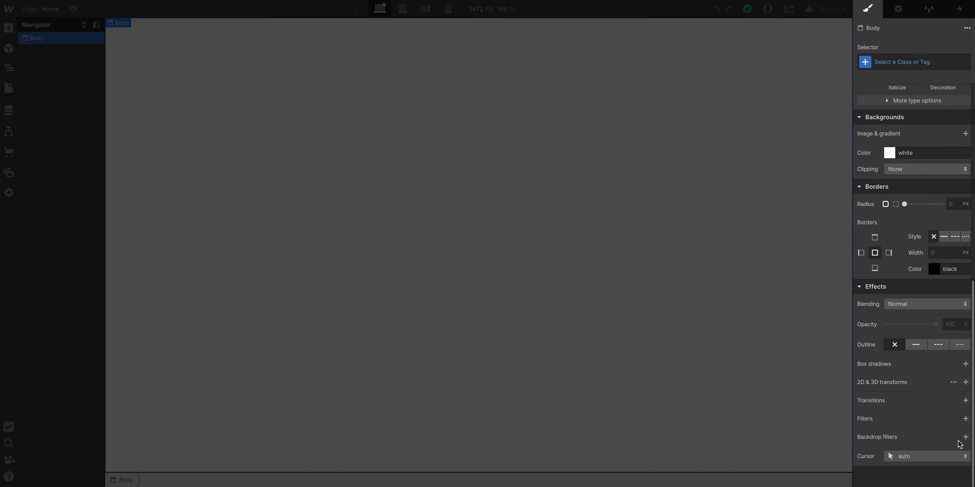
scroll(934, 354, "up", 10)
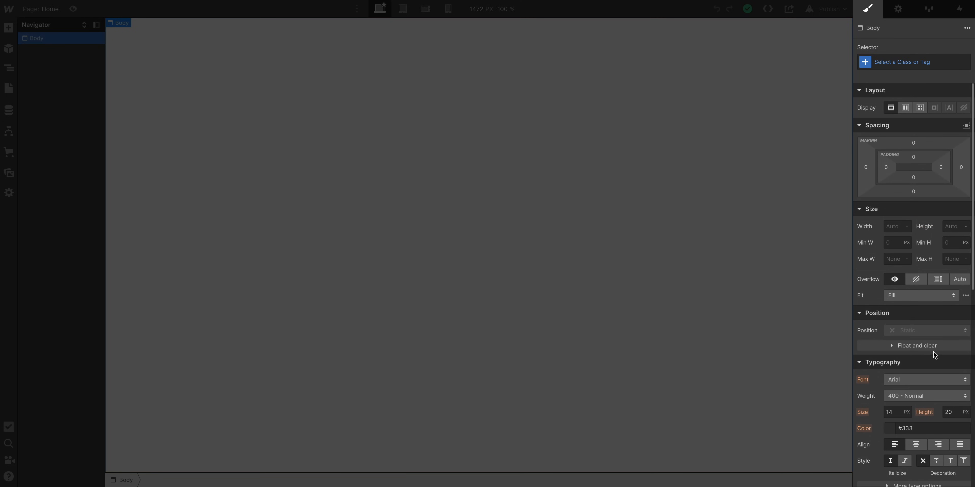
scroll(930, 364, "down", 2)
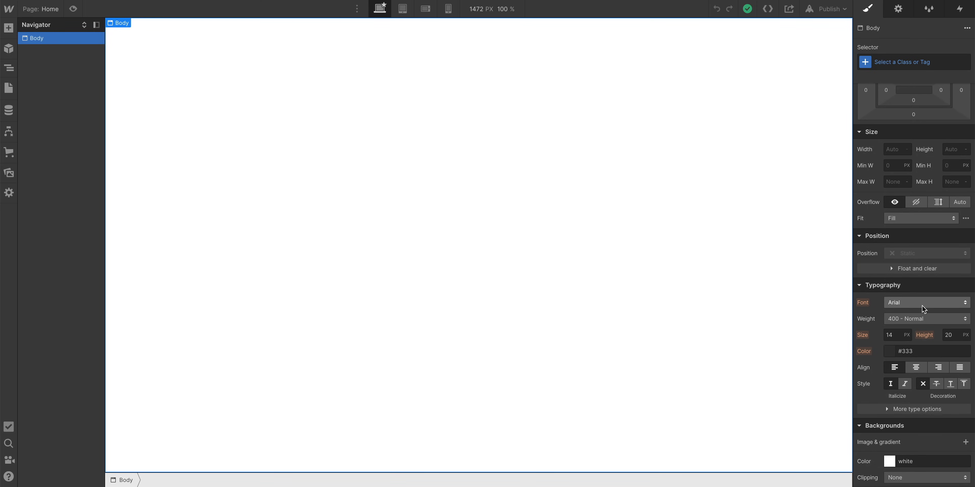
left_click(905, 306)
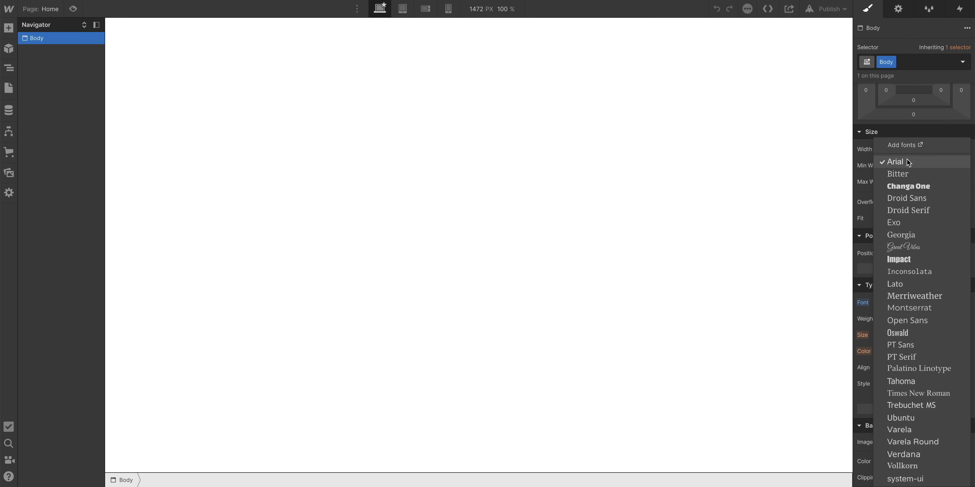
left_click(904, 145)
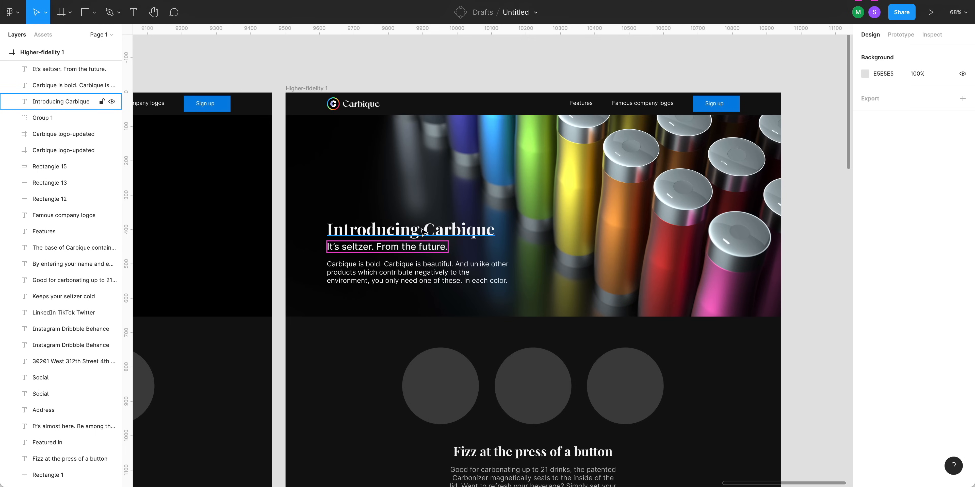
In Figma's Higher-fidelity 1 design, examine the font family, weight and size of the hero texts and the footer's Address heading.
left_click(422, 230)
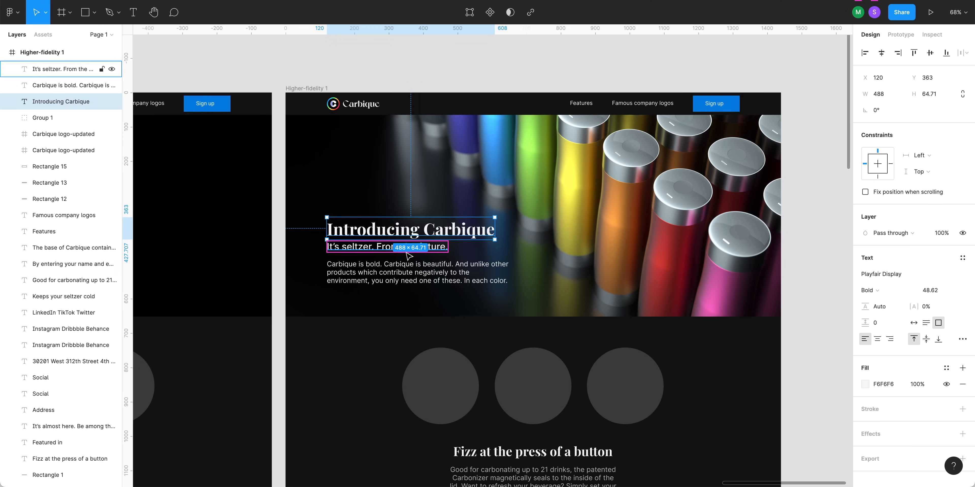
left_click(384, 249)
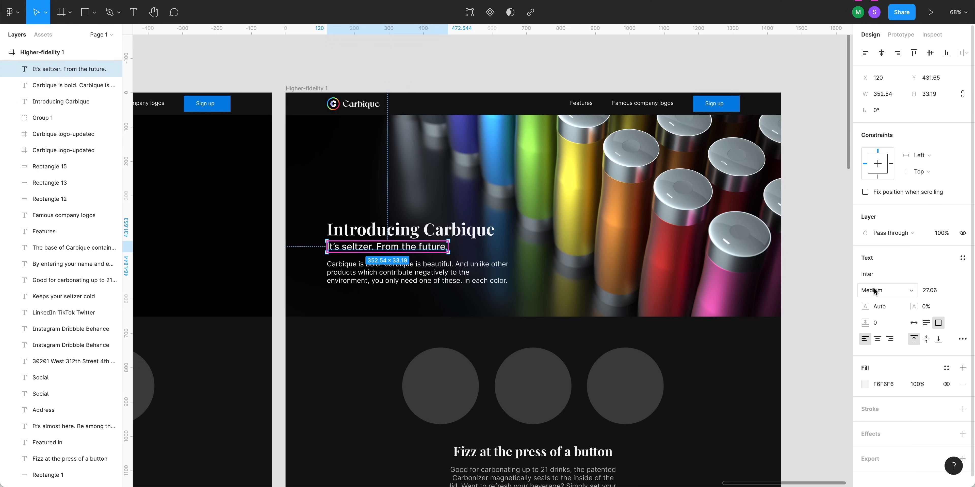
left_click(435, 281)
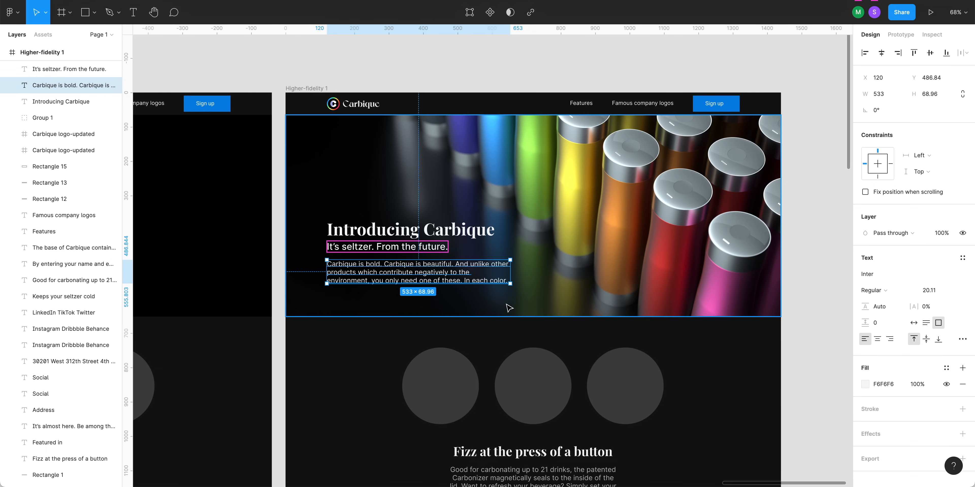
scroll(509, 309, "down", 15)
scroll(507, 305, "up", 4)
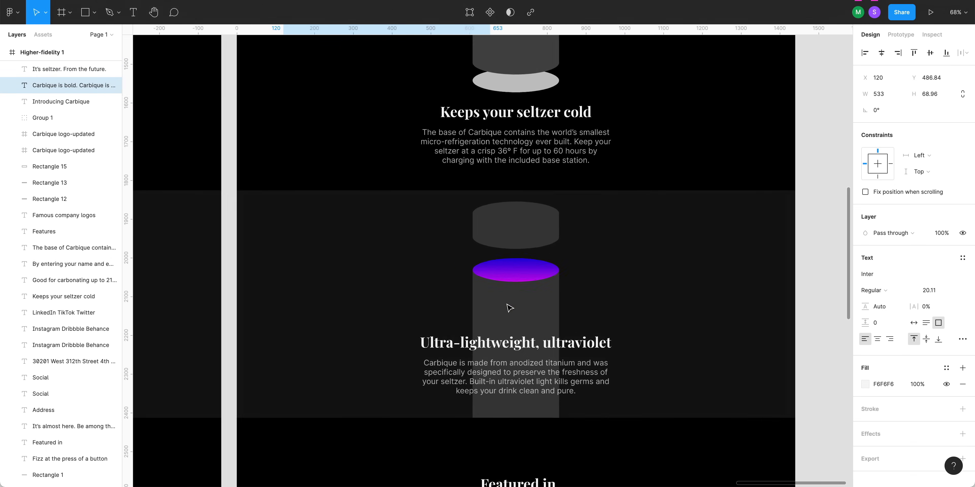
scroll(507, 305, "down", 7)
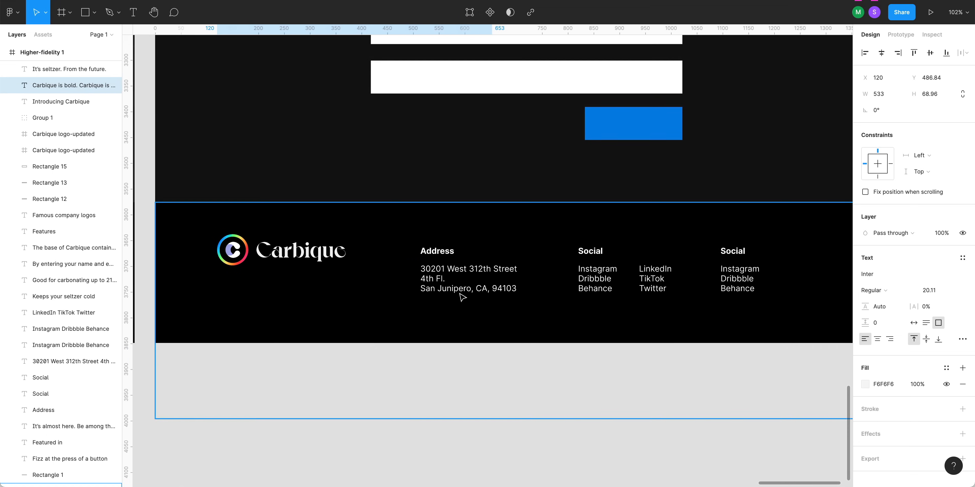
left_click(57, 410)
scroll(438, 259, "up", 3)
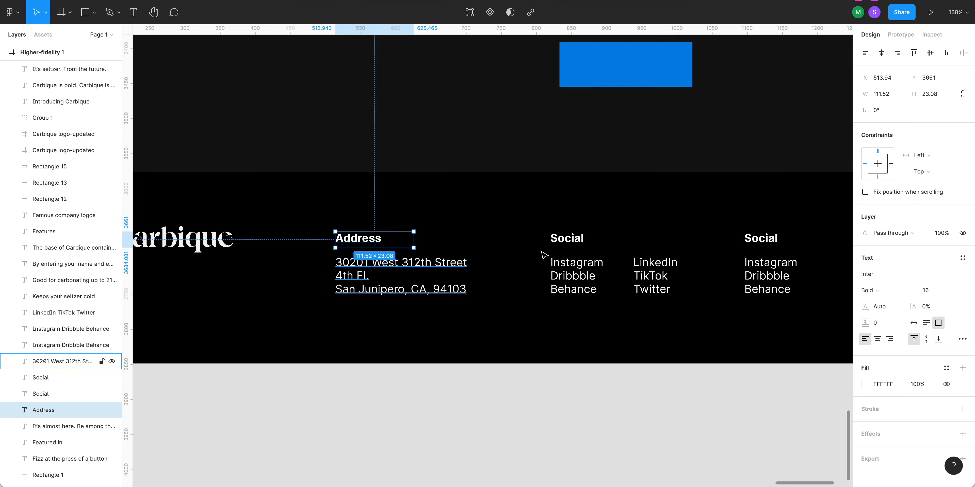
scroll(544, 255, "right", 3)
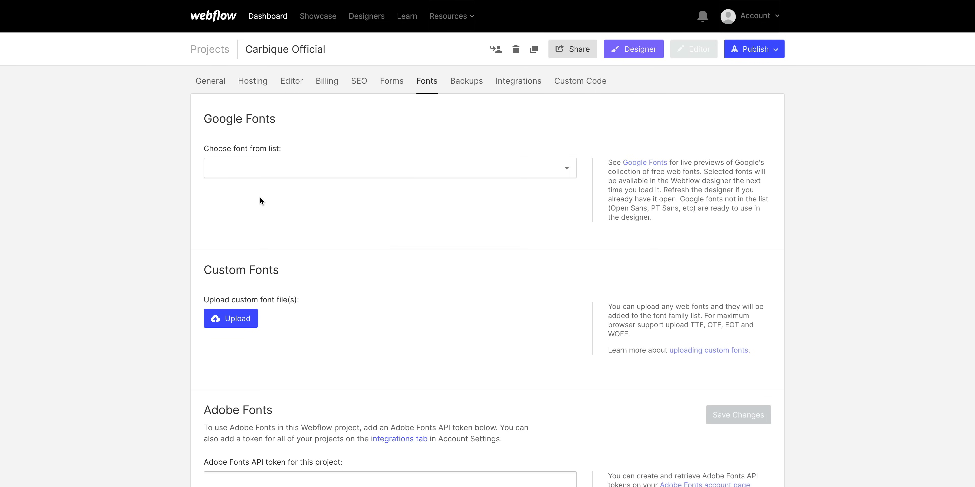
Add the Google font Inter to the project with the Regular, 500 and 700 variants in latin script.
left_click(278, 175)
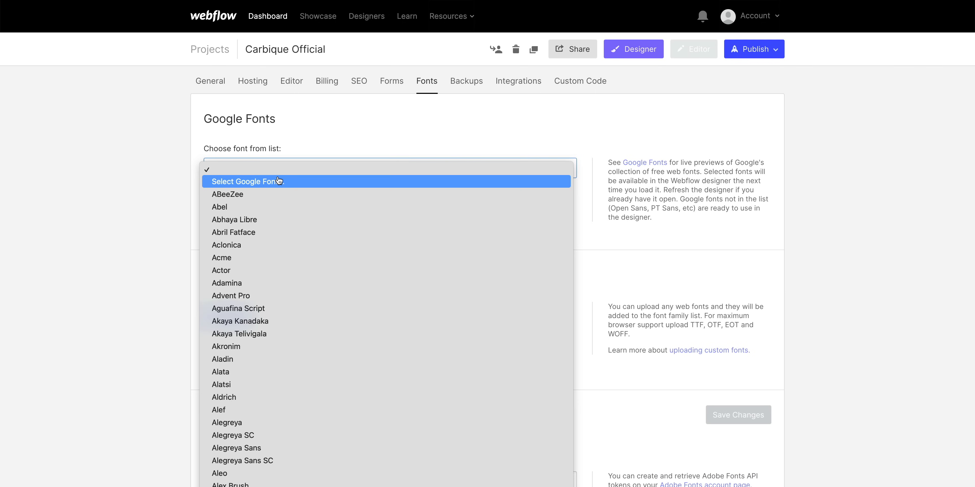
scroll(279, 181, "down", 10)
scroll(278, 180, "down", 10)
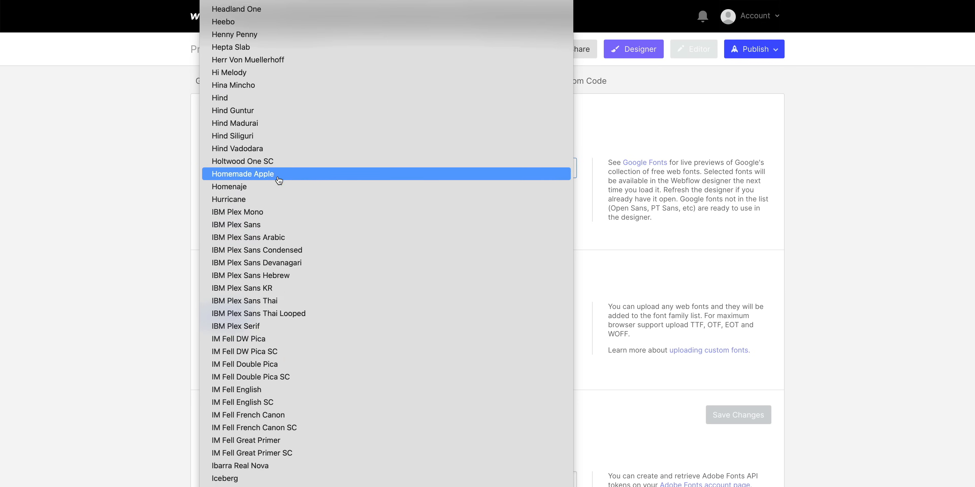
scroll(278, 181, "up", 3)
scroll(279, 180, "up", 3)
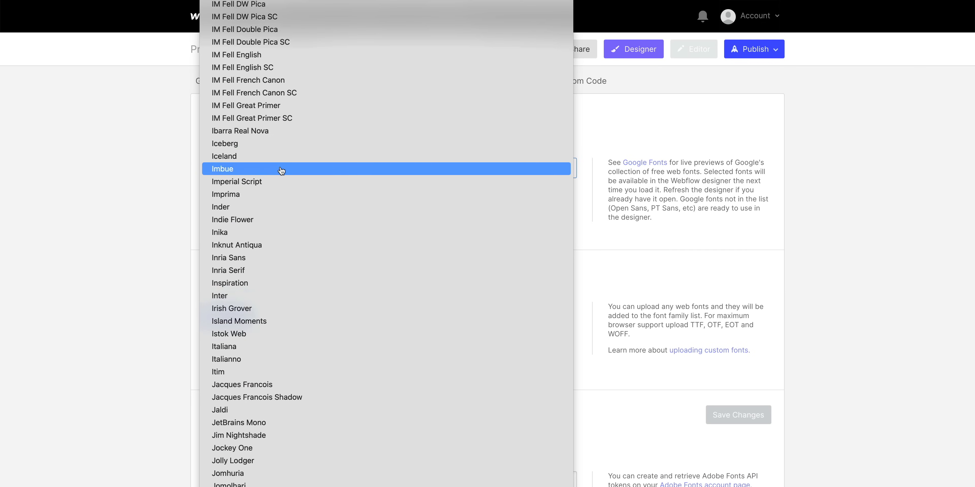
left_click(281, 307)
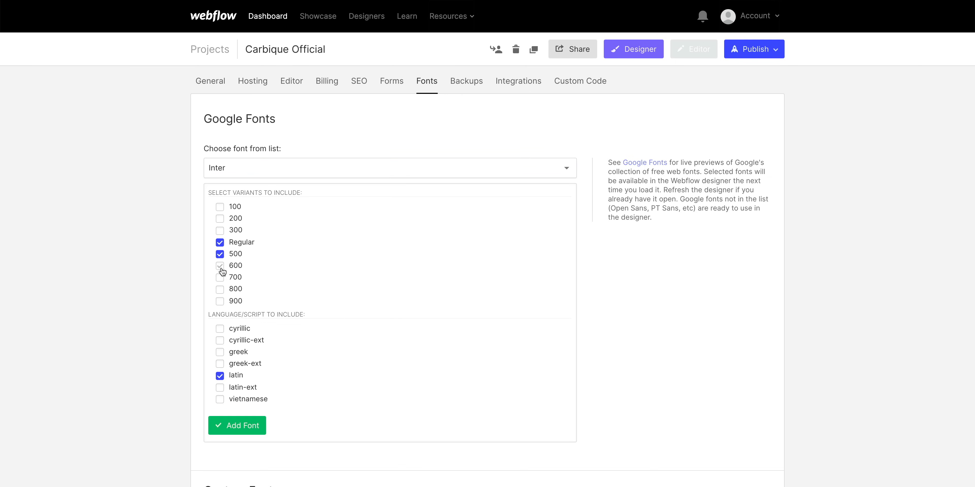
left_click(243, 426)
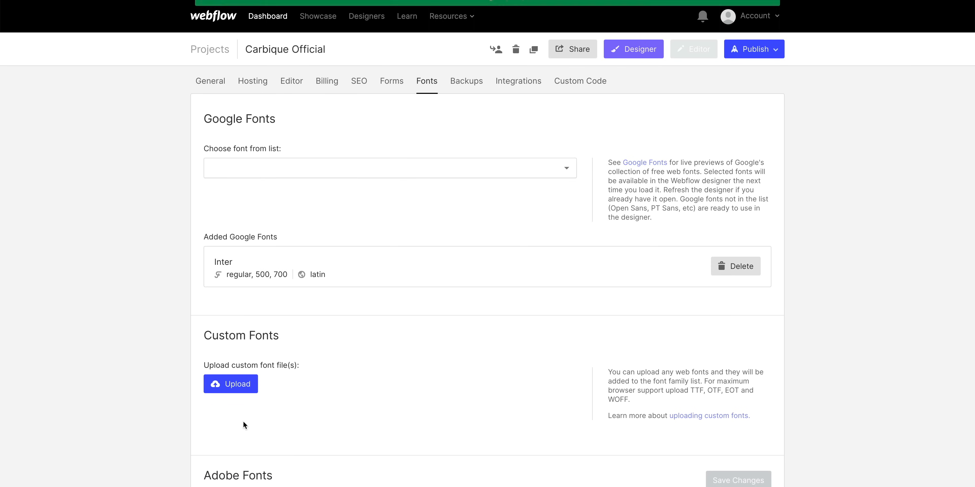
Add the Google font Playfair Display to the project with the Regular and 700 variants in latin script.
left_click(333, 175)
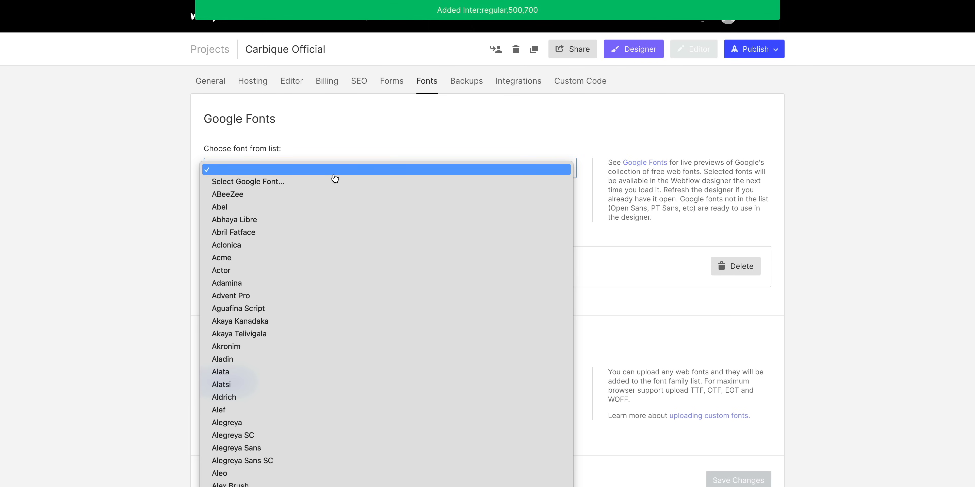
scroll(334, 178, "down", 20)
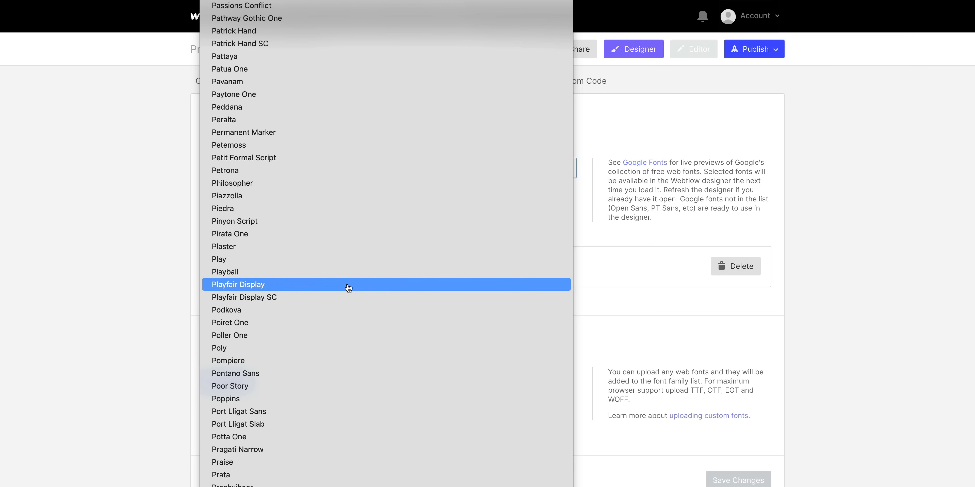
left_click(346, 285)
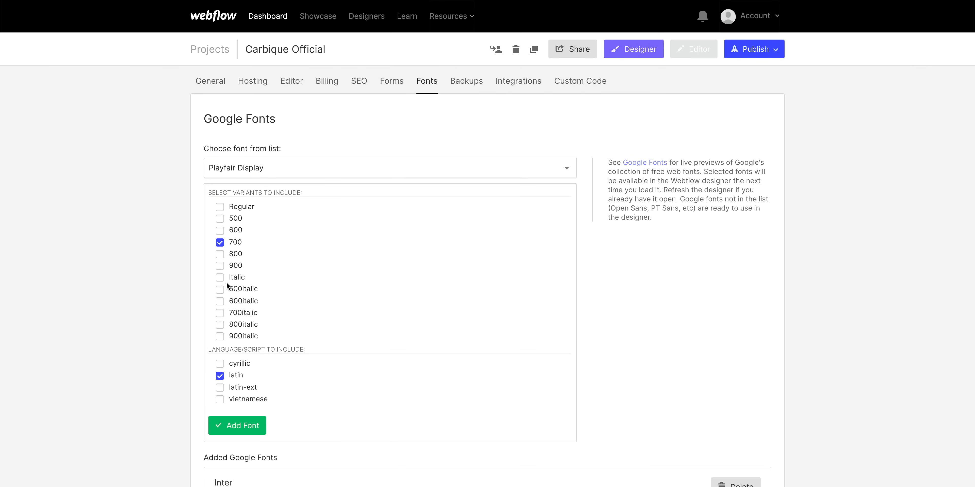
left_click(243, 431)
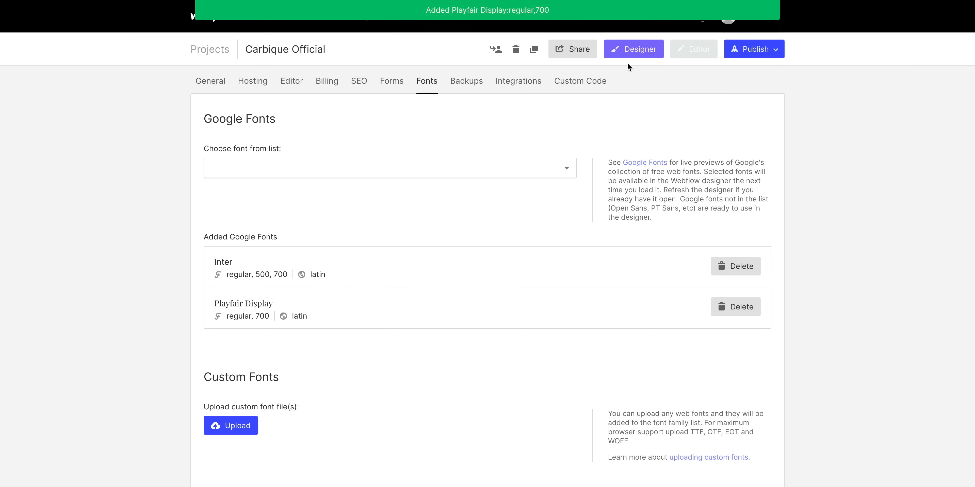
Return to the Webflow Designer and add a Section element to the blank Body.
left_click(631, 49)
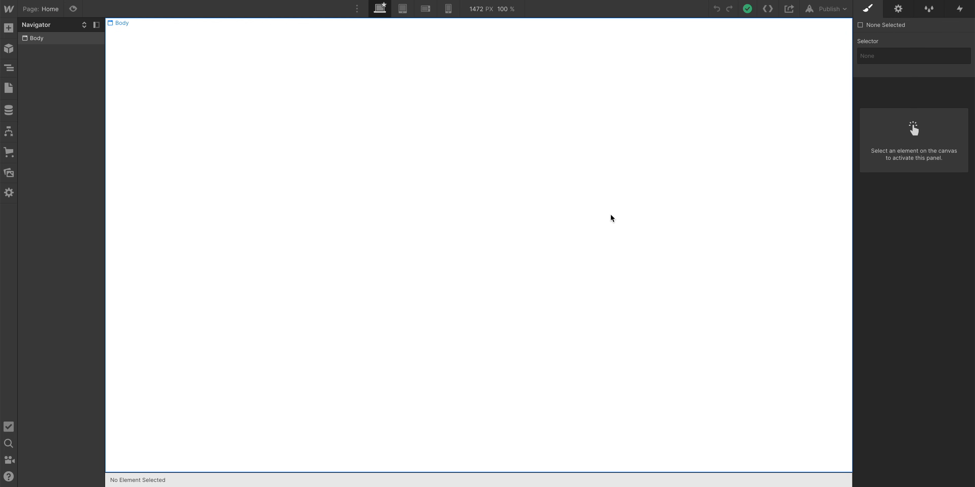
left_click(611, 219)
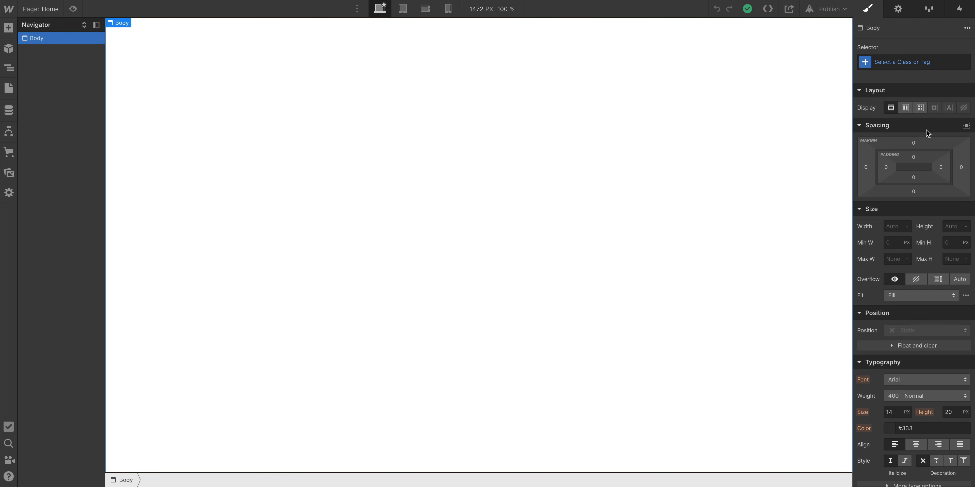
scroll(914, 321, "down", 3)
scroll(913, 322, "up", 3)
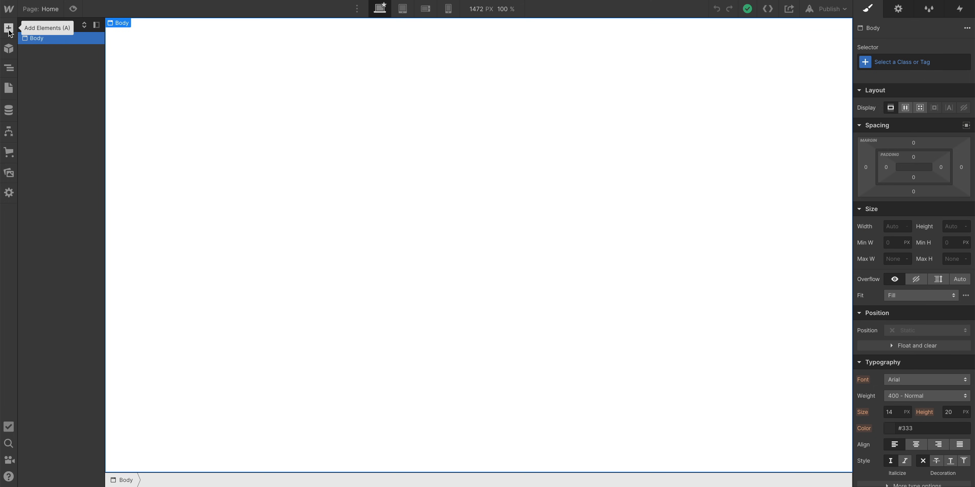
left_click(8, 28)
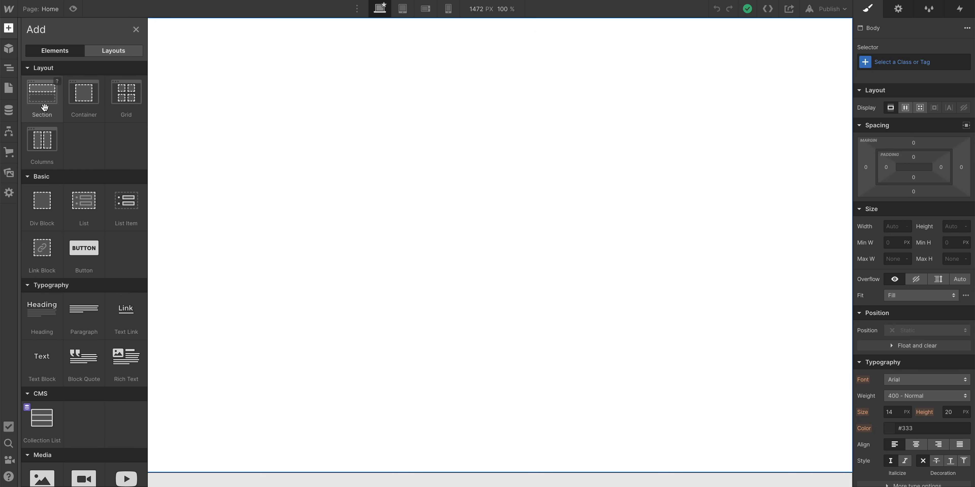
left_click_drag(45, 108, 496, 142)
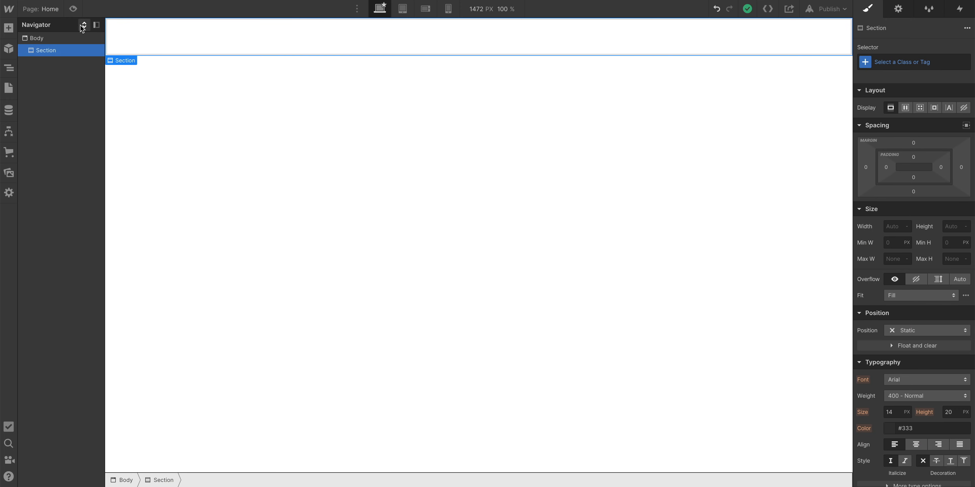
Add an H1 heading inside the section and change its text to "Introducing Carbique".
left_click(8, 28)
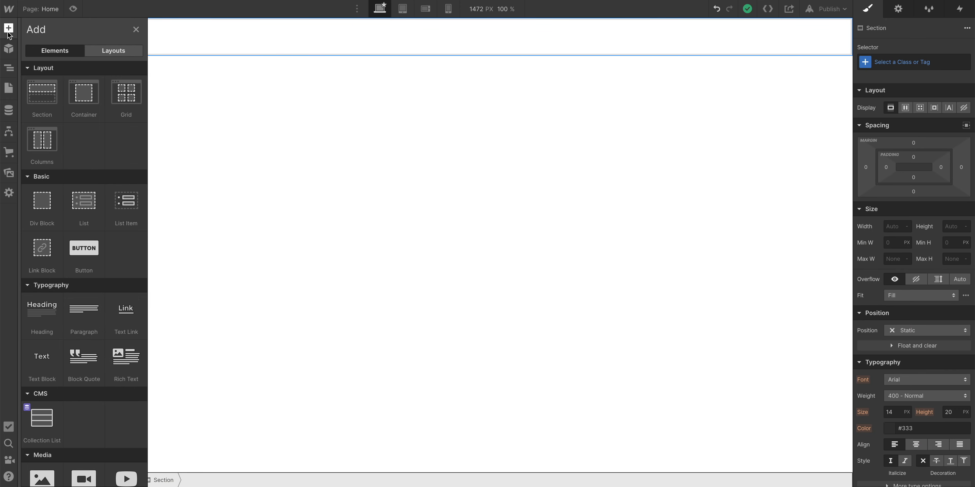
left_click_drag(37, 303, 197, 32)
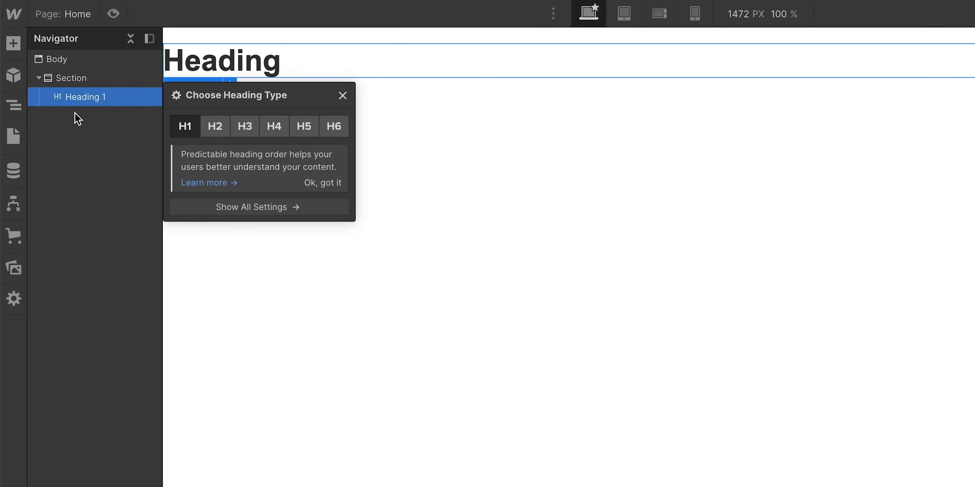
left_click(60, 63)
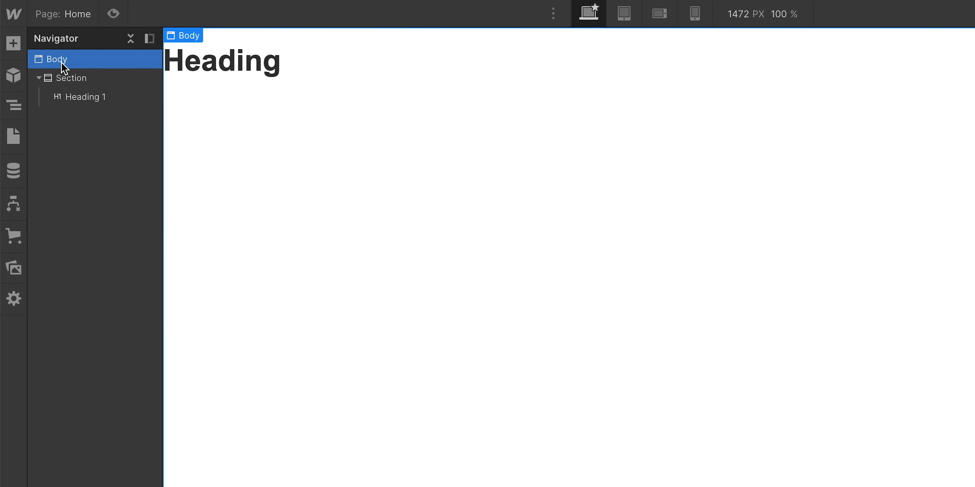
left_click(82, 78)
left_click(105, 100)
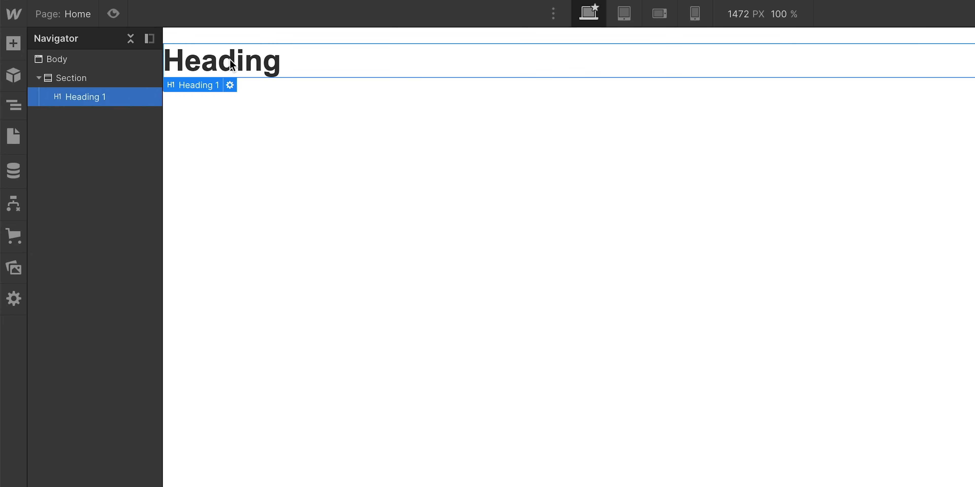
double_click(233, 58)
double_click(229, 60)
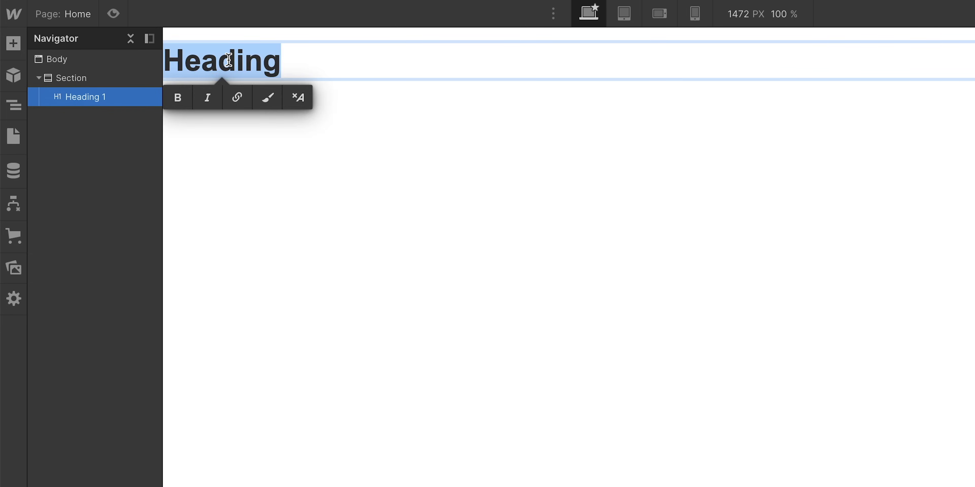
type("Introduc")
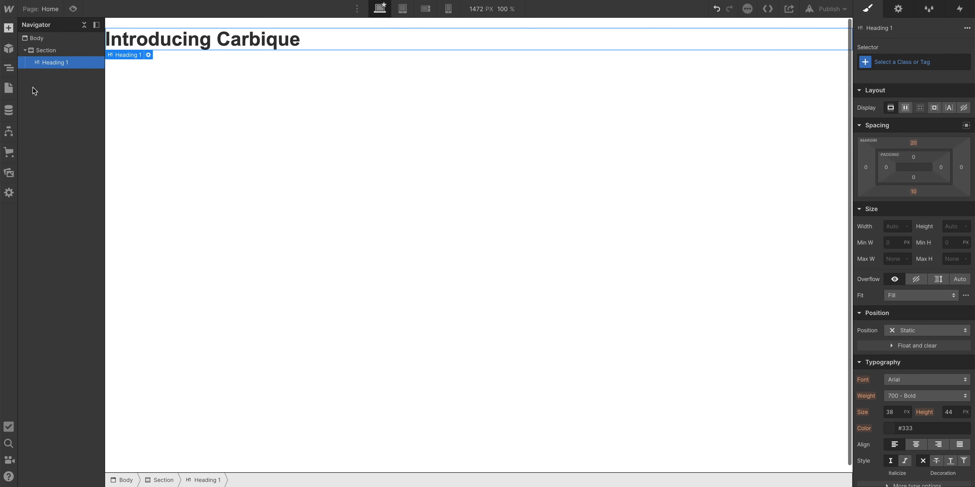
Add a text block inside the section, directly below the "Introducing Carbique" heading.
key("a")
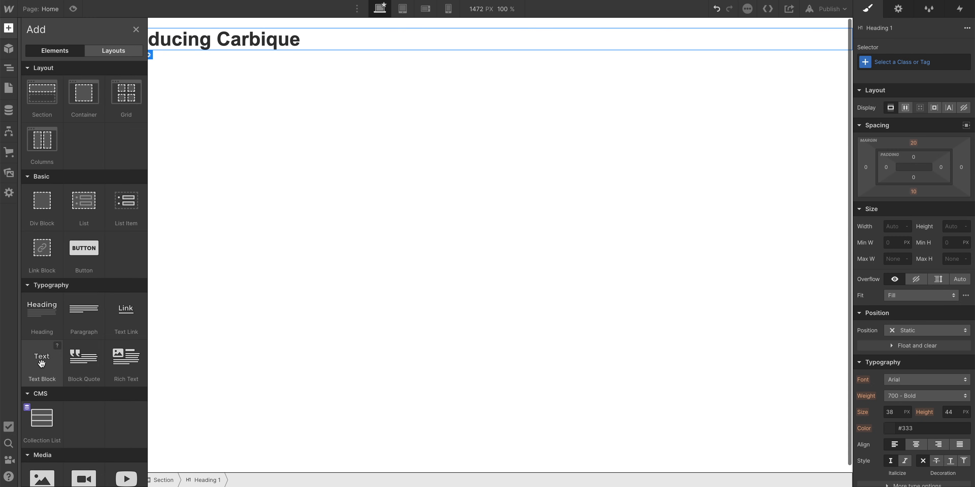
left_click_drag(42, 361, 74, 80)
left_click(54, 53)
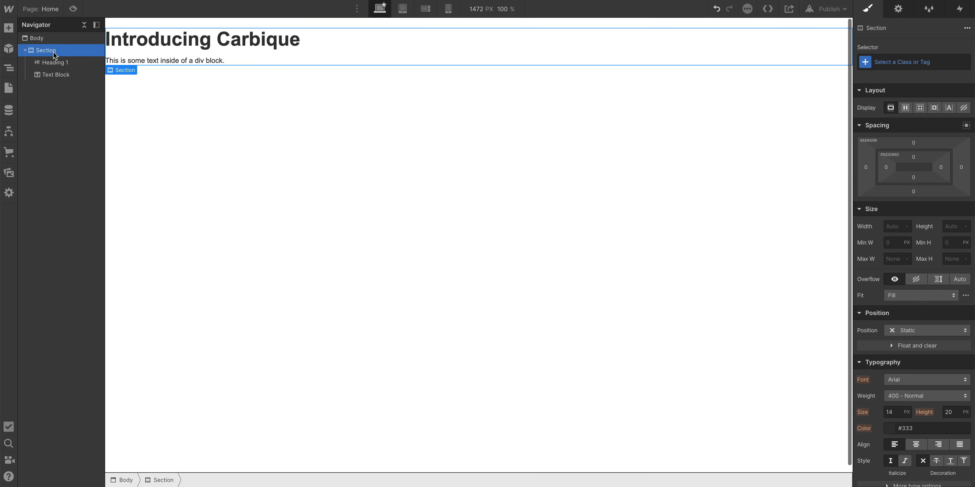
Copy the hero subheading "It's seltzer. From the future." from the Figma design and replace the text block's placeholder with it in Webflow.
left_click(150, 61)
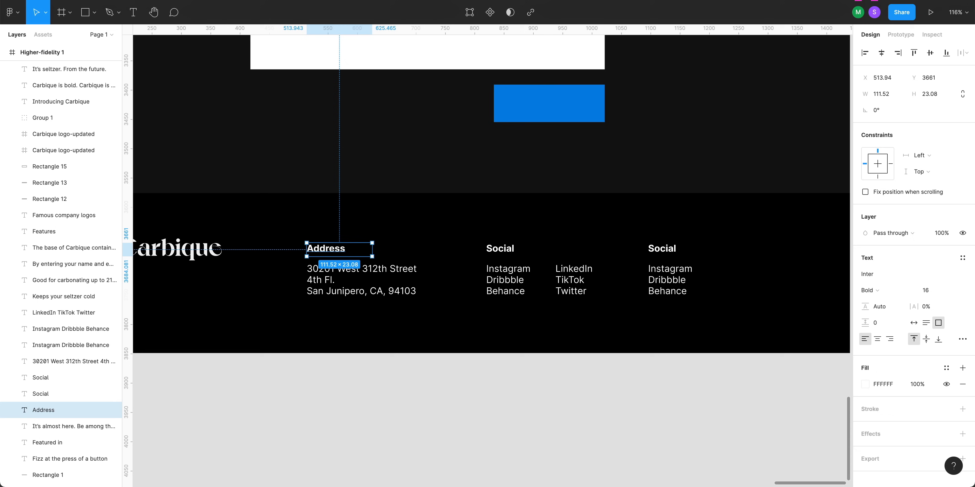
scroll(420, 236, "down", 5)
scroll(414, 237, "up", 20)
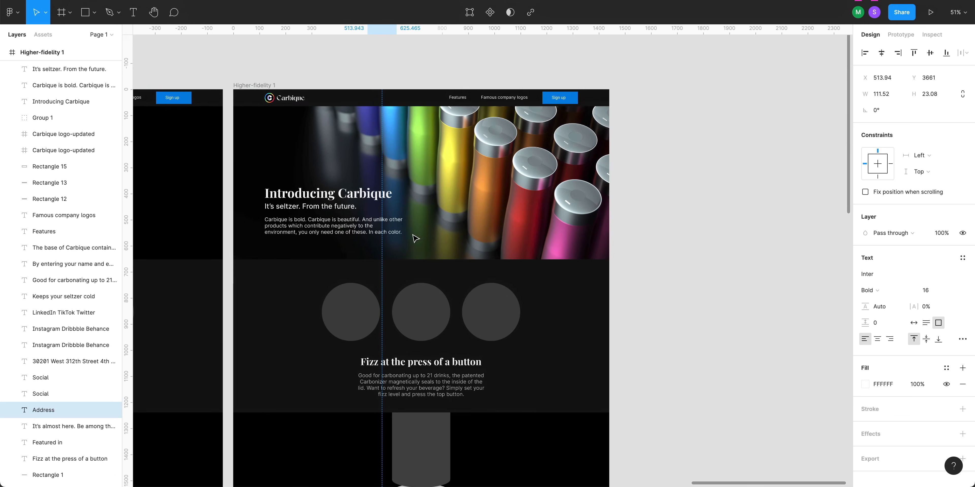
scroll(325, 212, "up", 6)
left_click(320, 221)
double_click(322, 224)
key("ctrl+c")
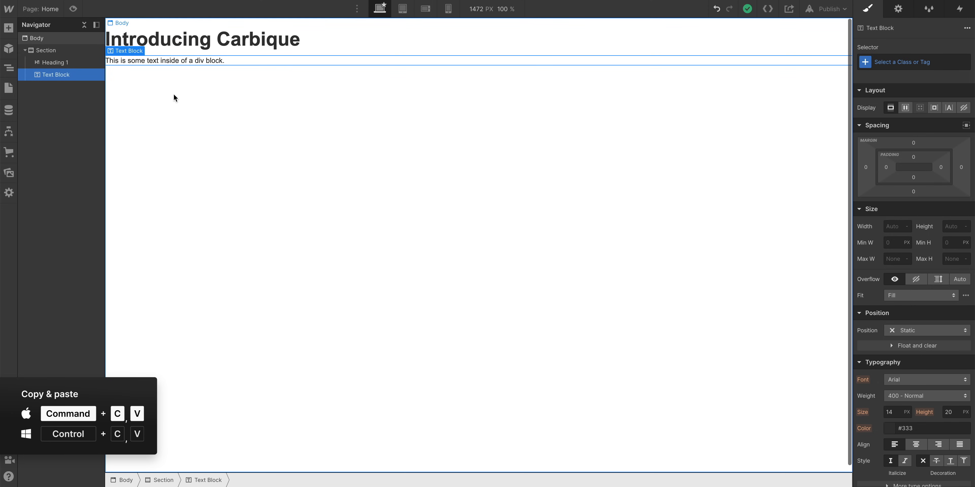
double_click(176, 61)
key("ctrl+v")
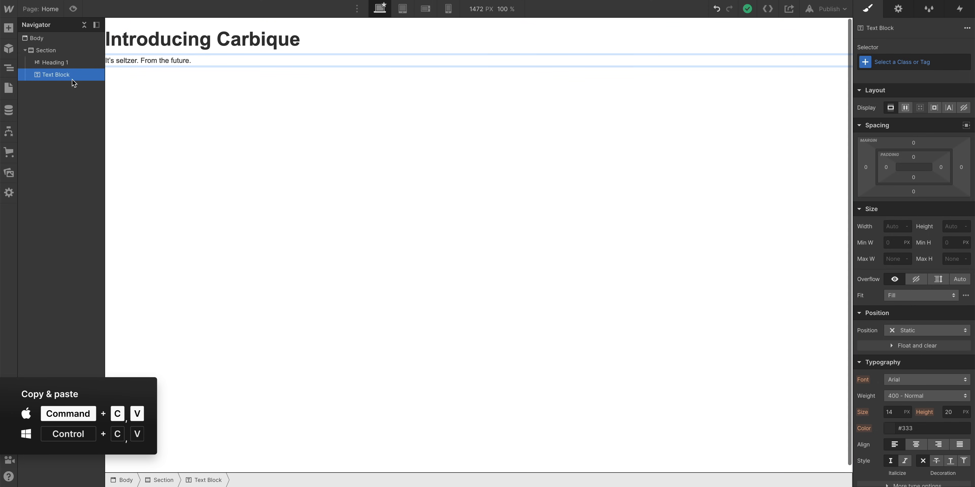
Add a paragraph below the text block and replace its placeholder with the "Carbique is bold. Carbique is beautiful." hero copy from Figma.
left_click(8, 28)
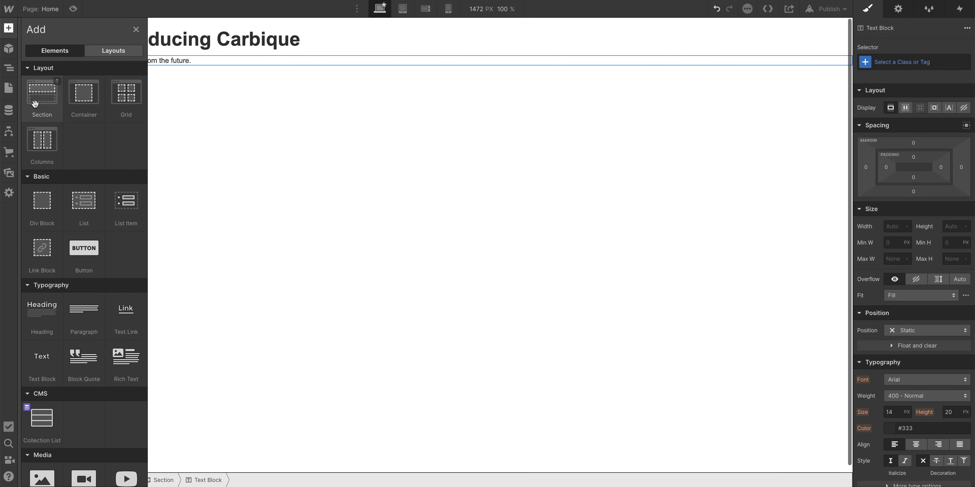
left_click_drag(82, 320, 165, 62)
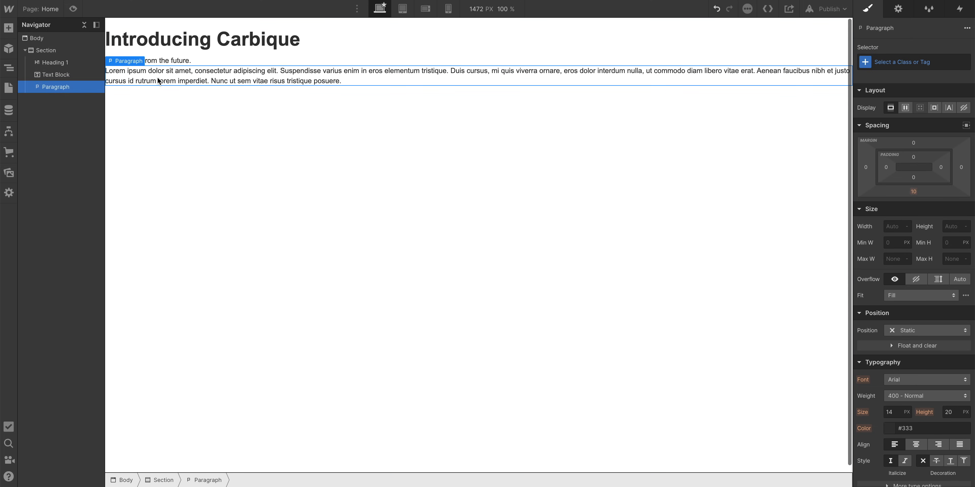
left_click(349, 289)
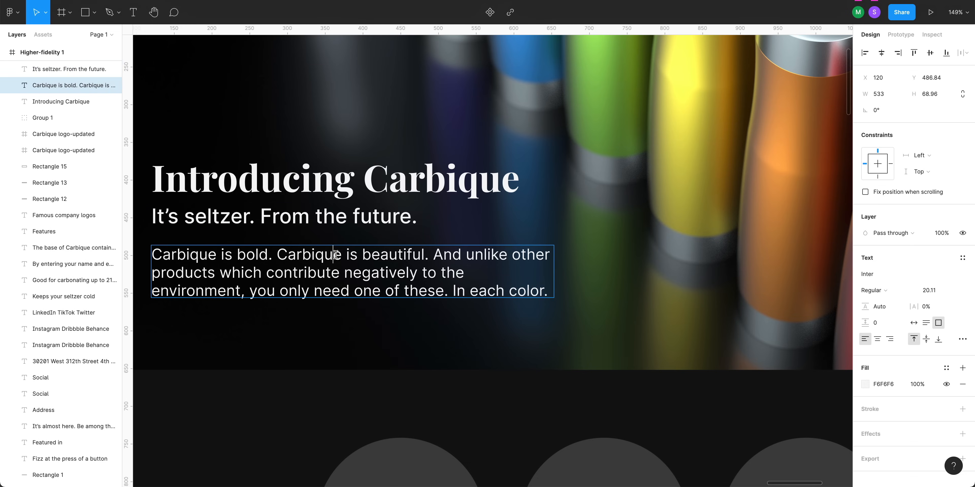
double_click(349, 289)
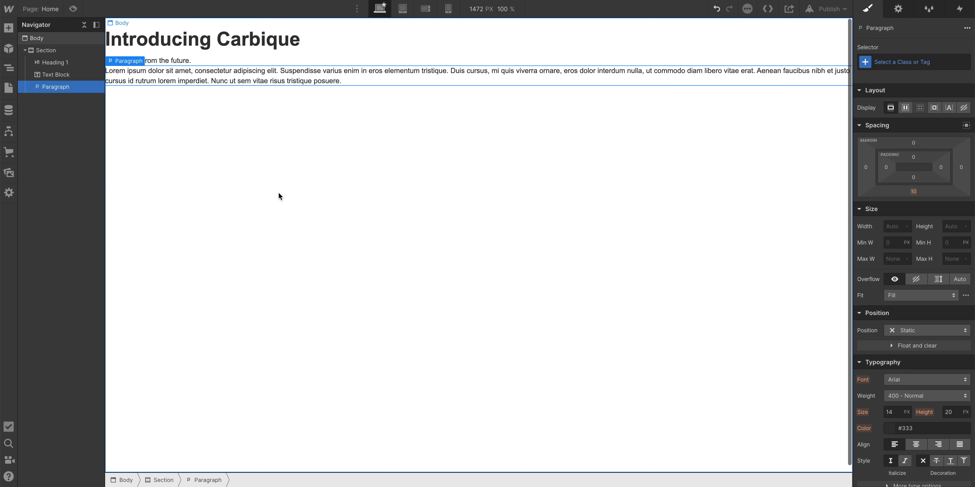
triple_click(216, 71)
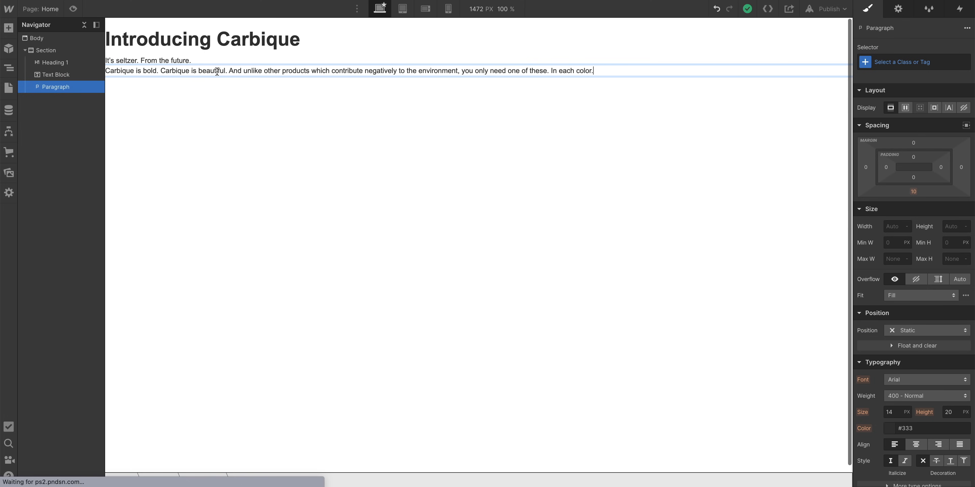
left_click(211, 89)
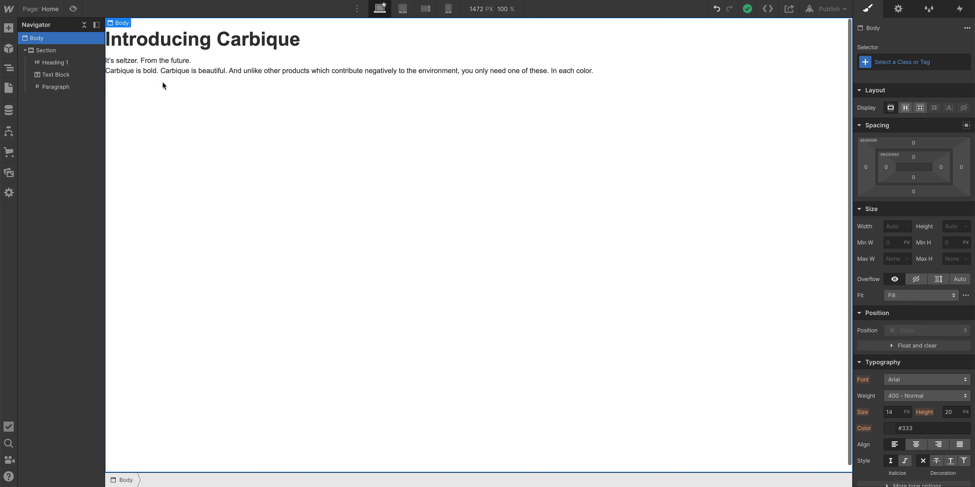
Set the background color of the section holding the hero texts to black (#000000).
left_click(52, 52)
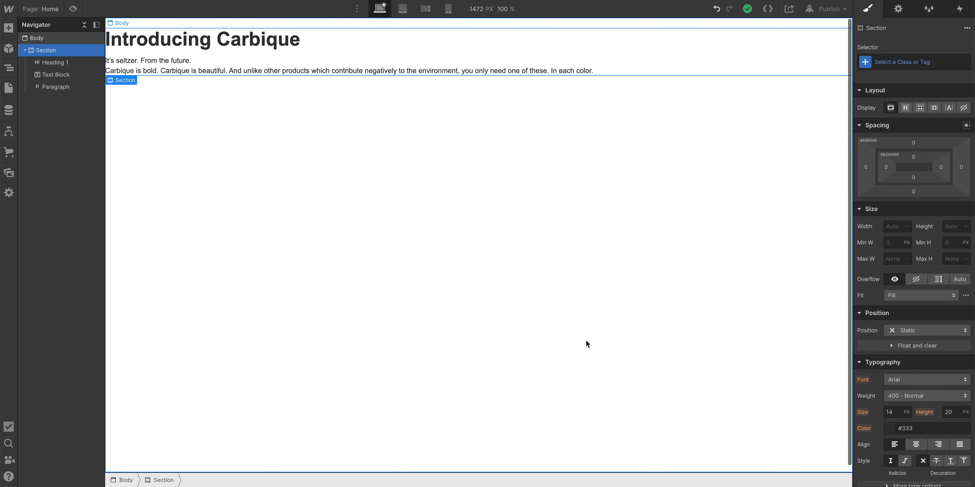
scroll(880, 340, "down", 6)
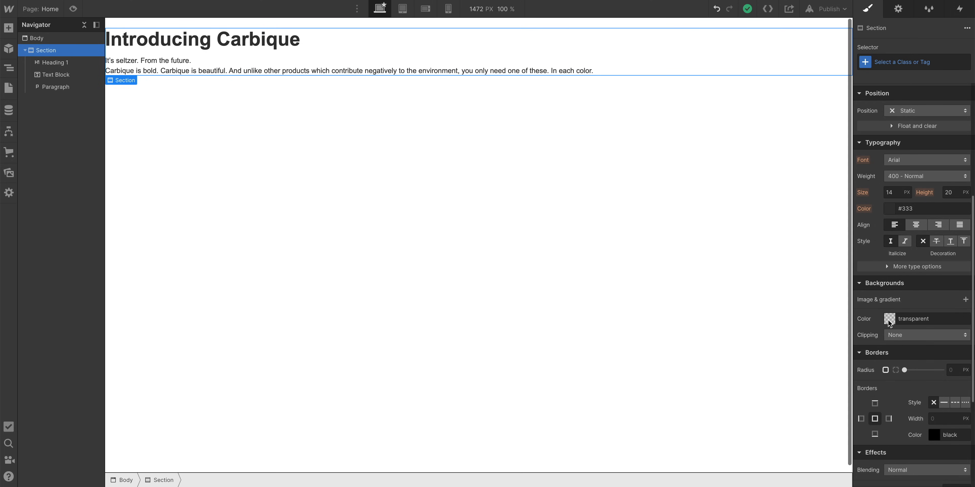
left_click(888, 320)
left_click_drag(881, 376, 825, 456)
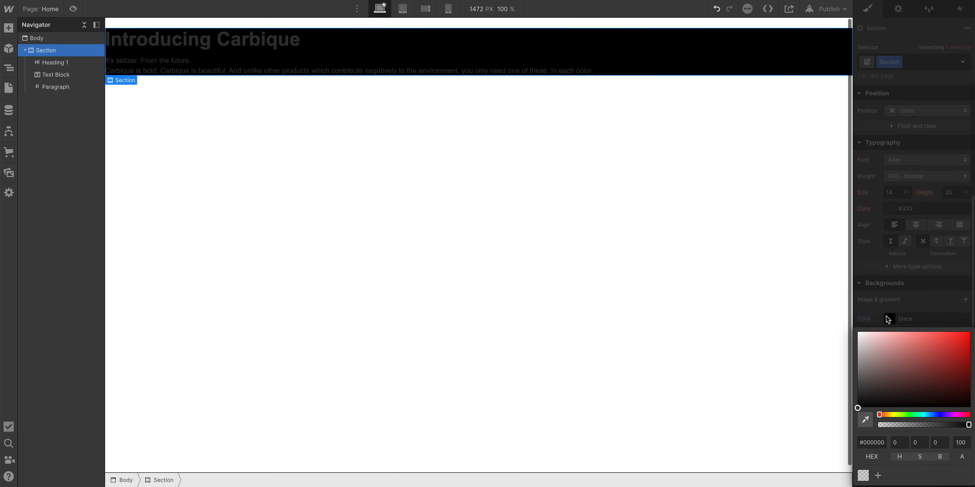
Set the text color of the section holding the hero texts to white (#ffffff).
left_click(888, 310)
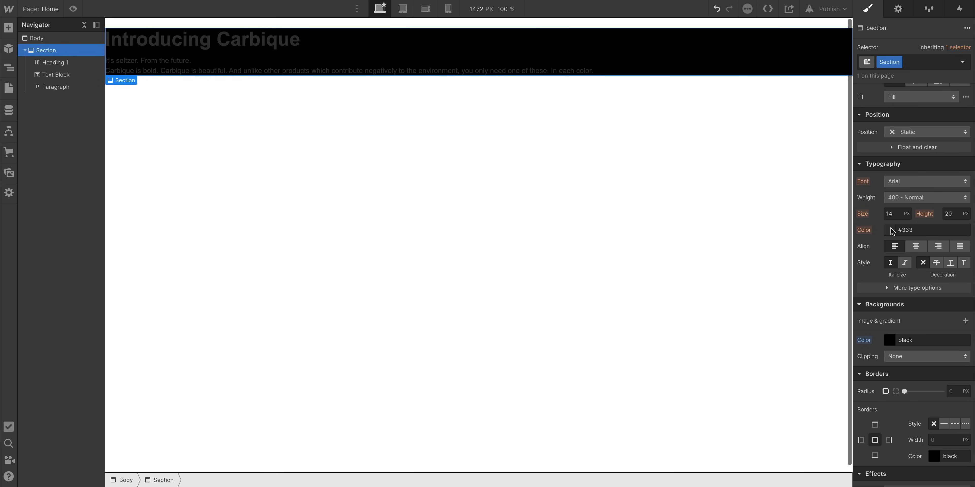
left_click(889, 229)
left_click(858, 243)
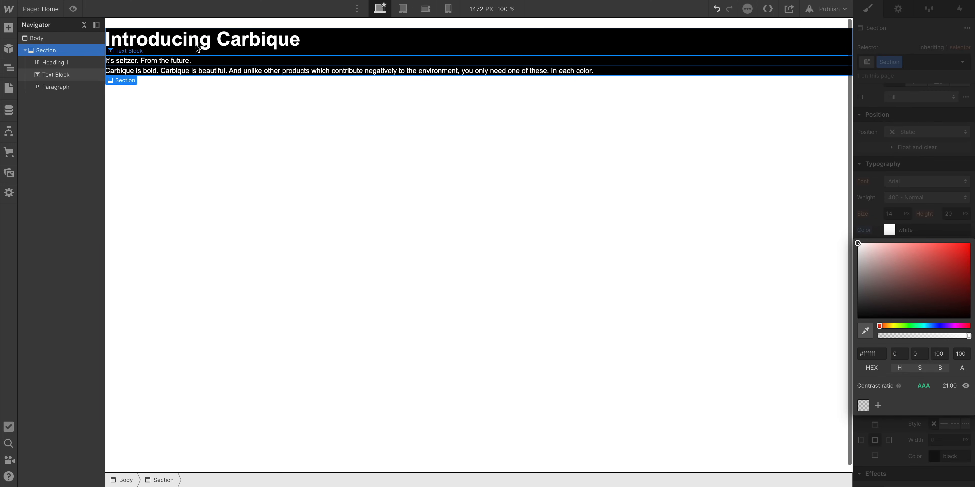
left_click(882, 181)
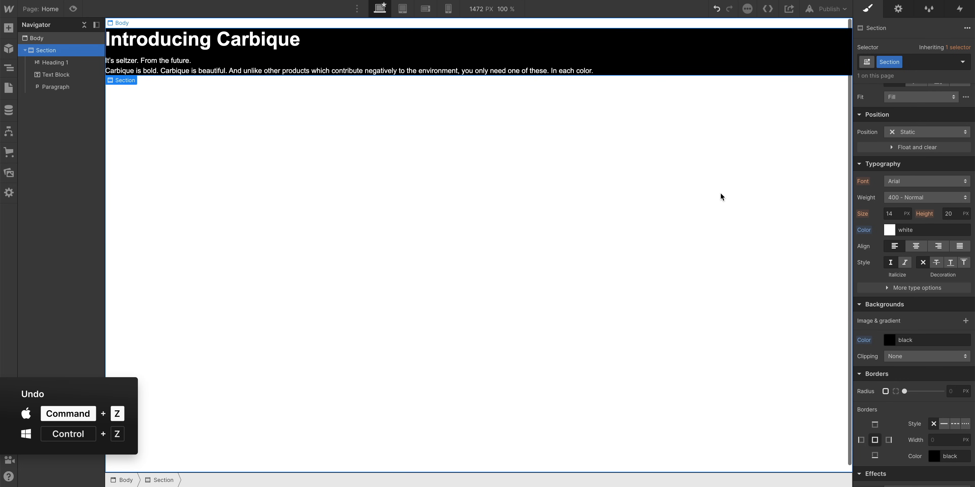
Undo the section's white text color and black background color.
key("super+z")
key("super+z")
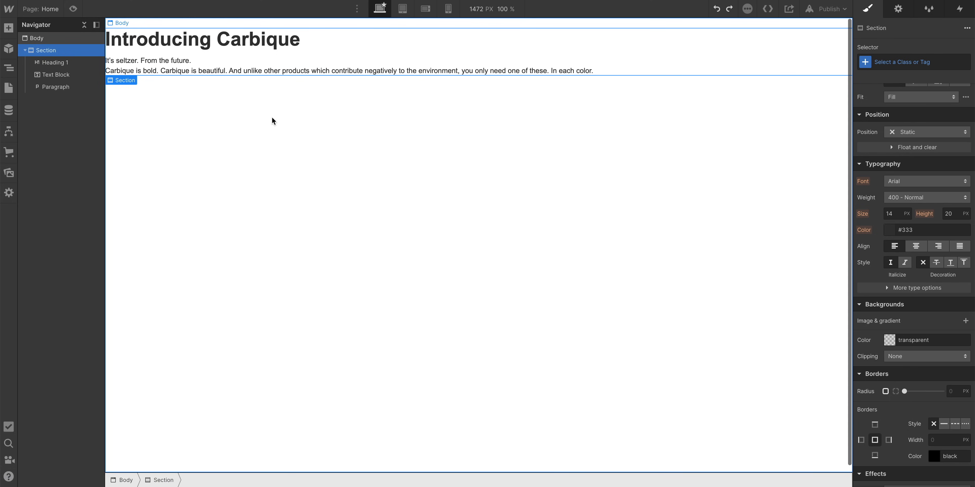
Set the background color of the Body to black (#000000).
left_click(369, 266)
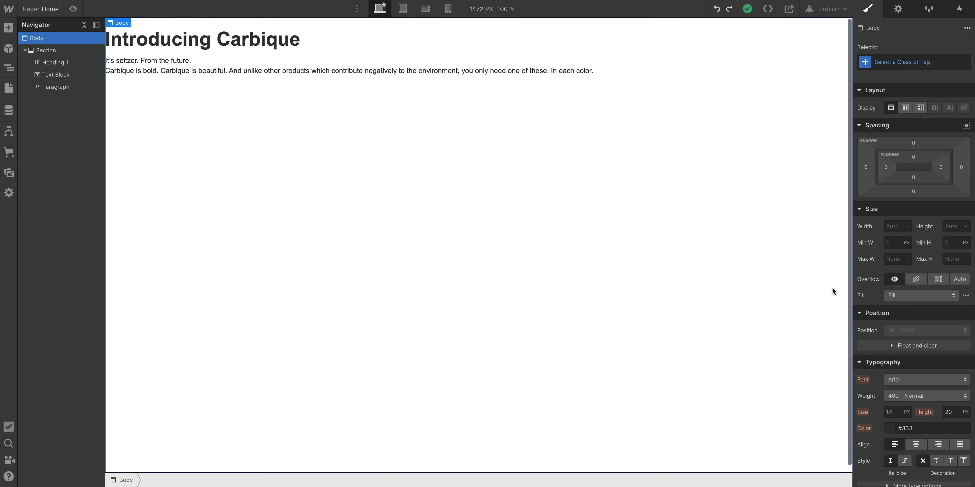
scroll(919, 284, "down", 10)
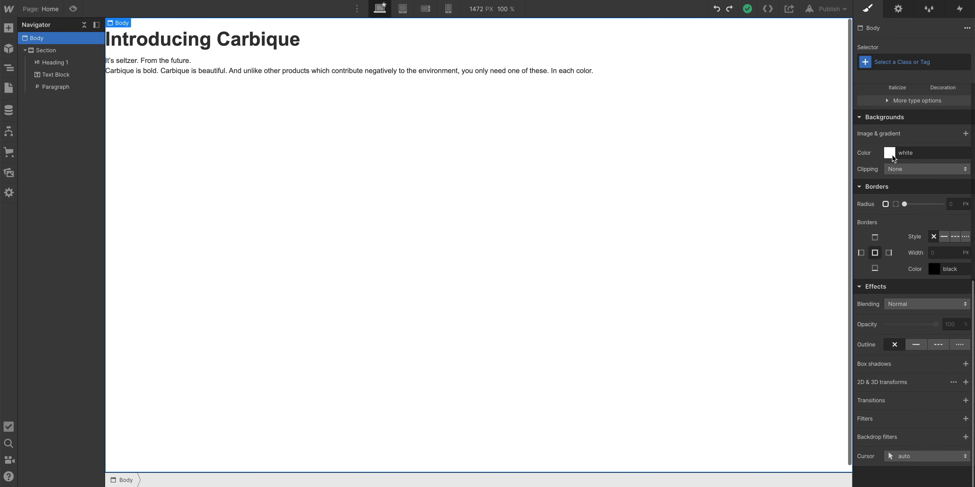
left_click(891, 154)
left_click_drag(874, 190, 831, 285)
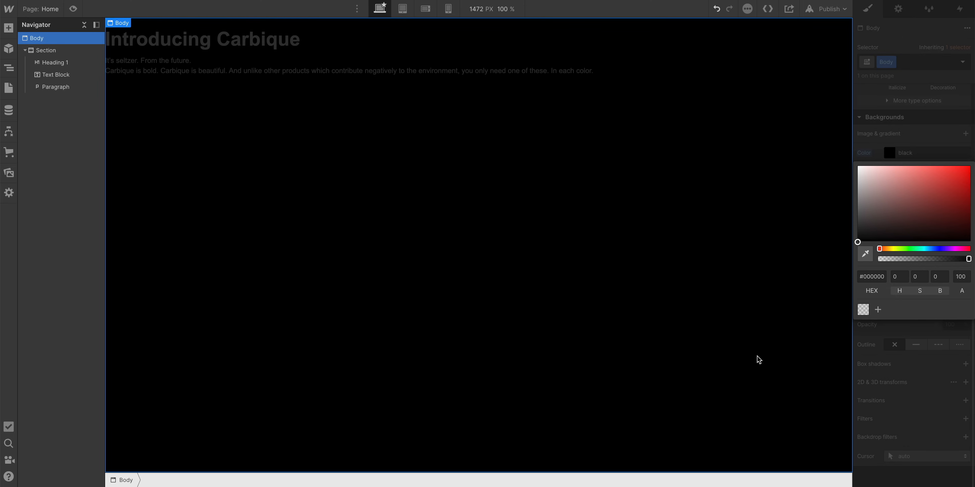
left_click(889, 153)
Look up the hero subheading's fill color in Figma and set the Body's text color to #f6f6f6 in Webflow.
scroll(894, 154, "up", 5)
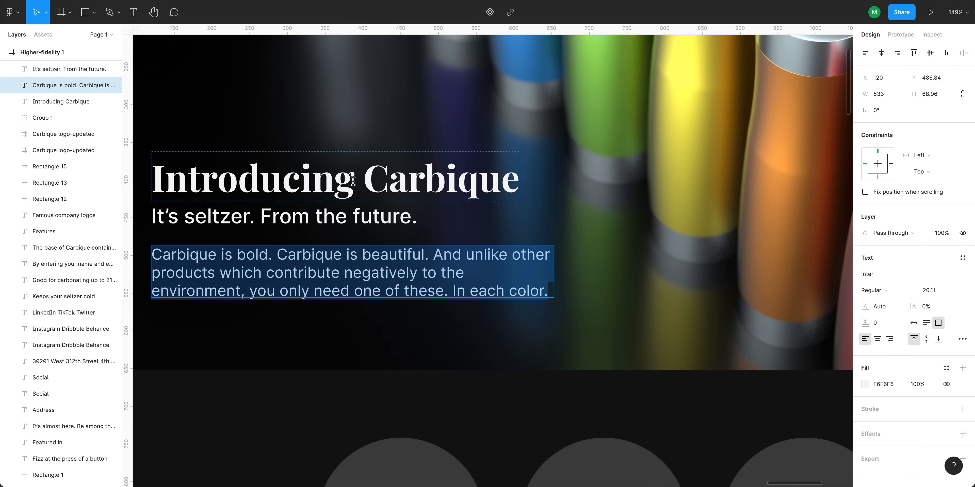
left_click(343, 216)
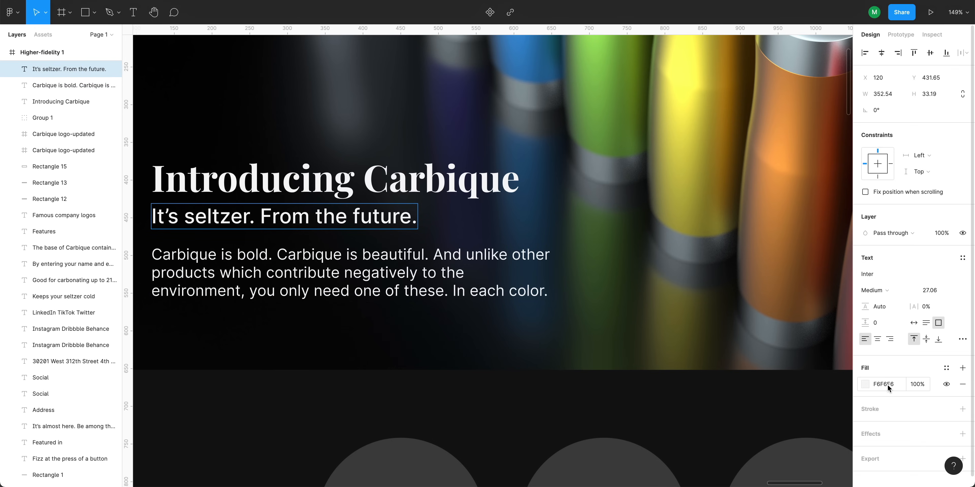
double_click(347, 216)
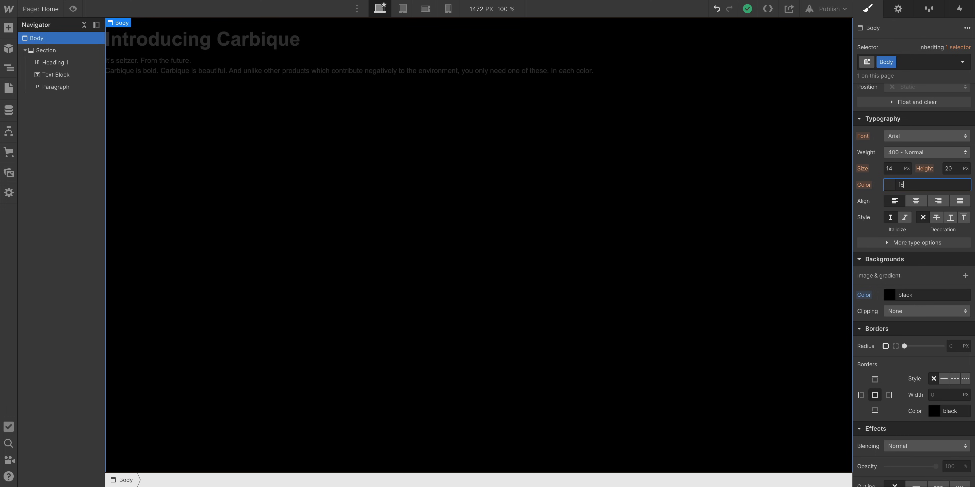
type("f6f6f6")
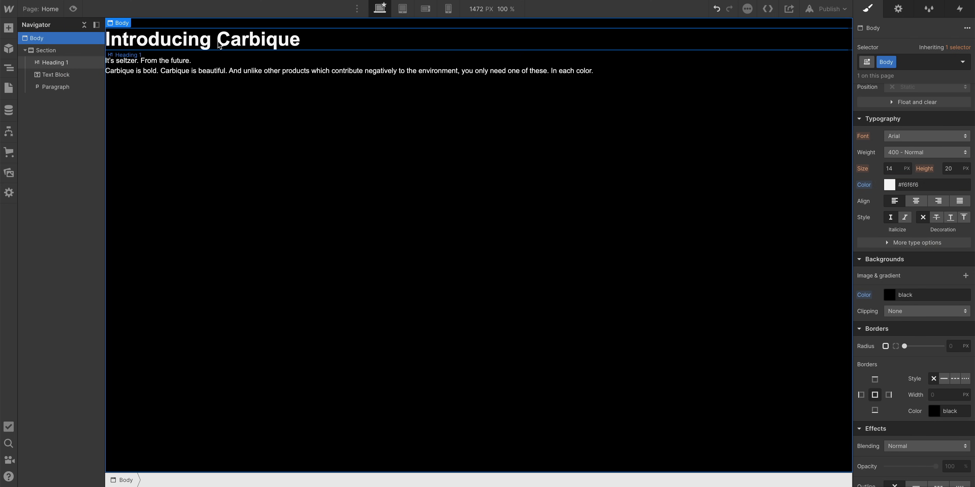
Trace the "Introducing Carbique" heading's inherited text color back to the element that defines it.
left_click(219, 45)
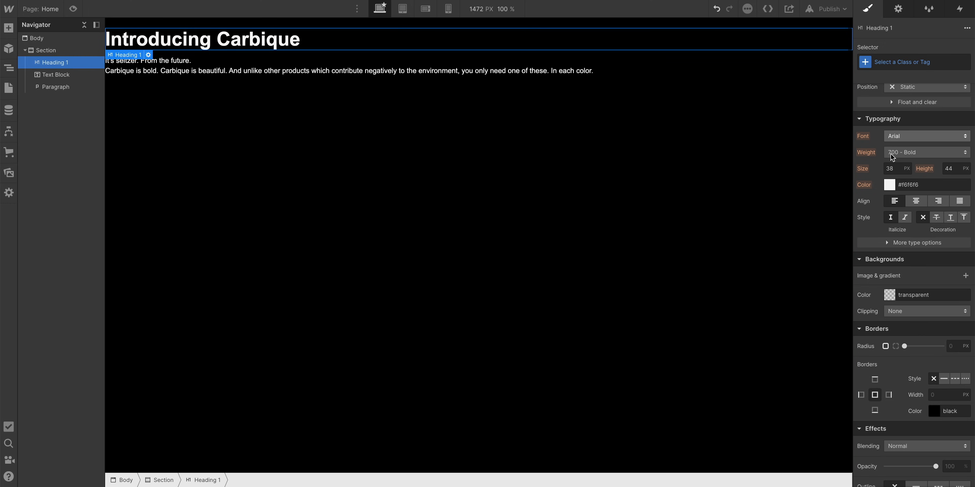
scroll(891, 184, "up", 6)
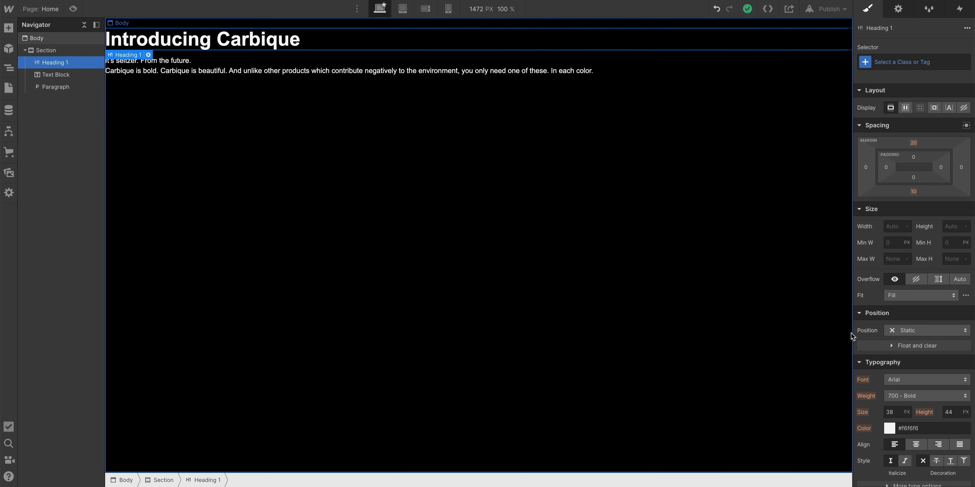
scroll(903, 333, "down", 3)
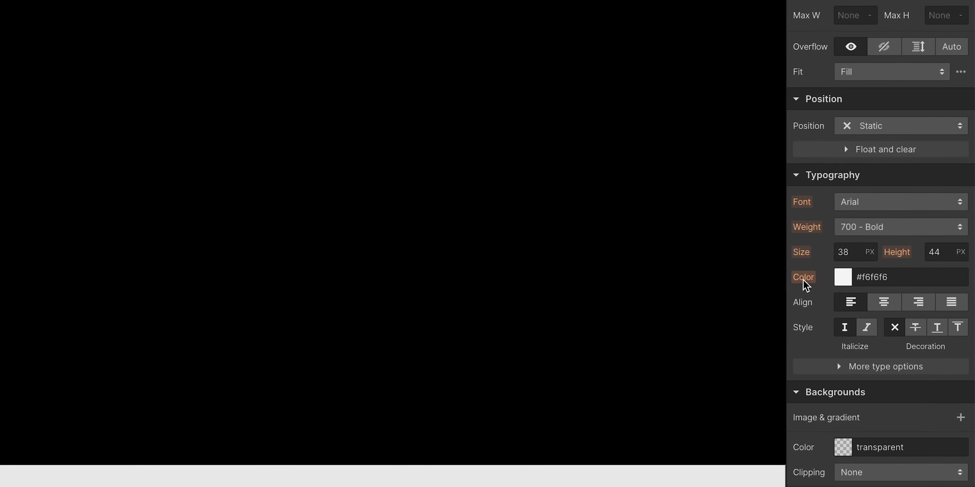
left_click(804, 282)
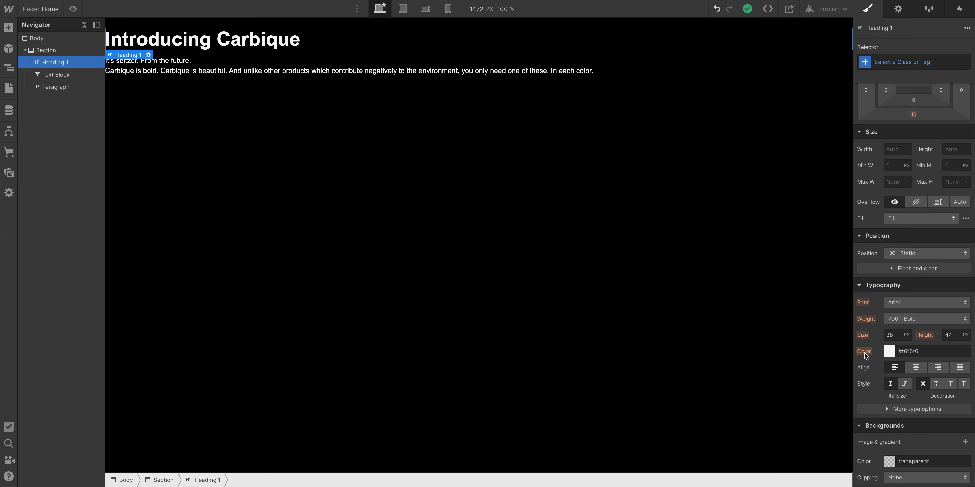
left_click(864, 352)
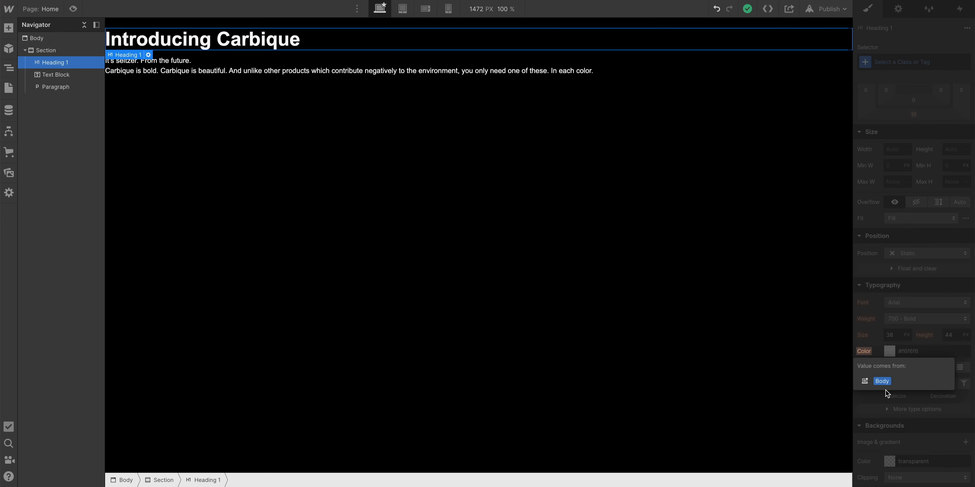
left_click(881, 381)
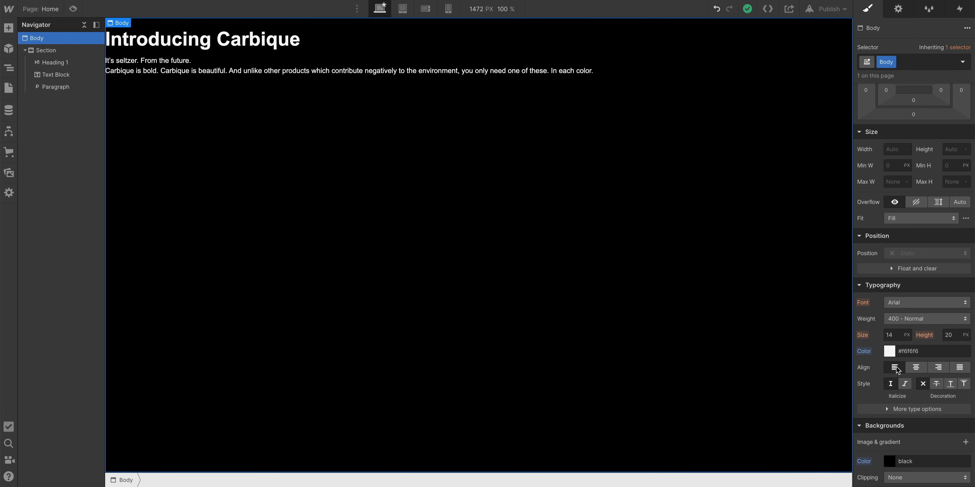
Change the Body's text color to pure red.
left_click(889, 349)
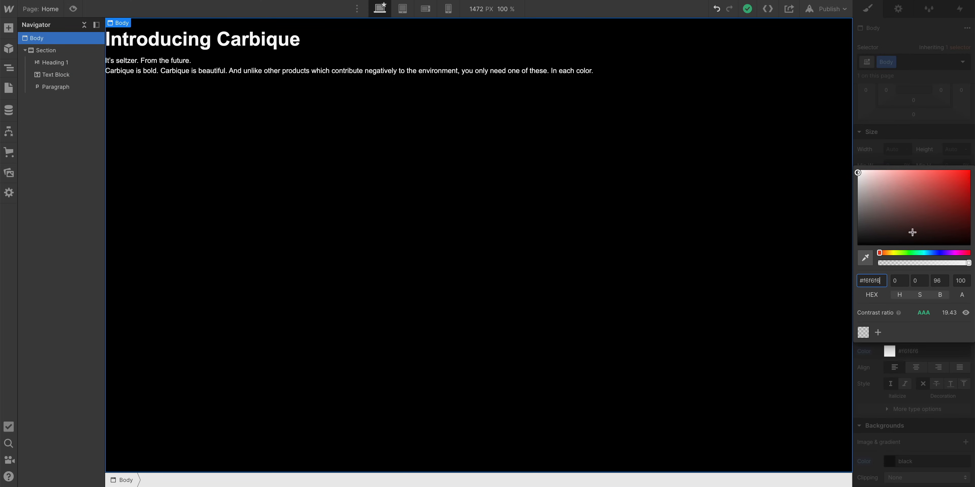
left_click(944, 183)
left_click_drag(950, 174, 971, 169)
left_click(914, 141)
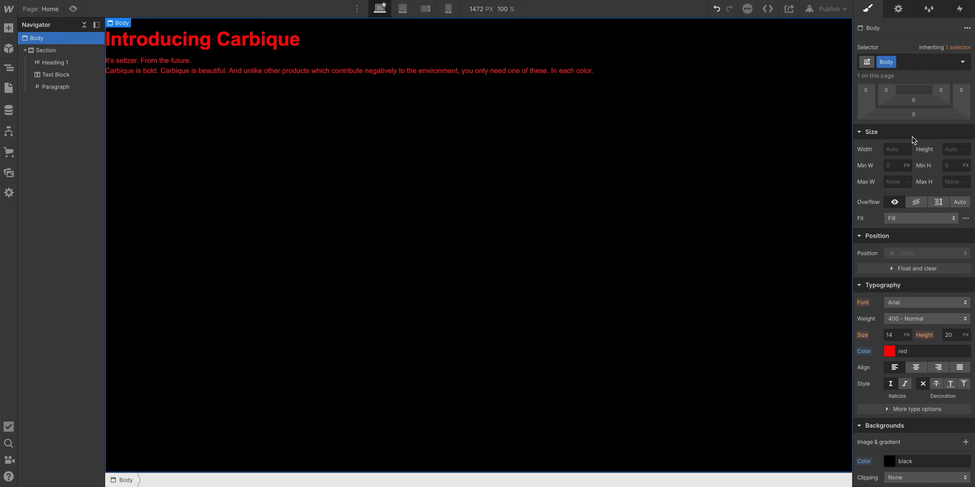
Trace the hero paragraph's inherited text color back to the Body and undo the Body's red text color.
left_click(283, 39)
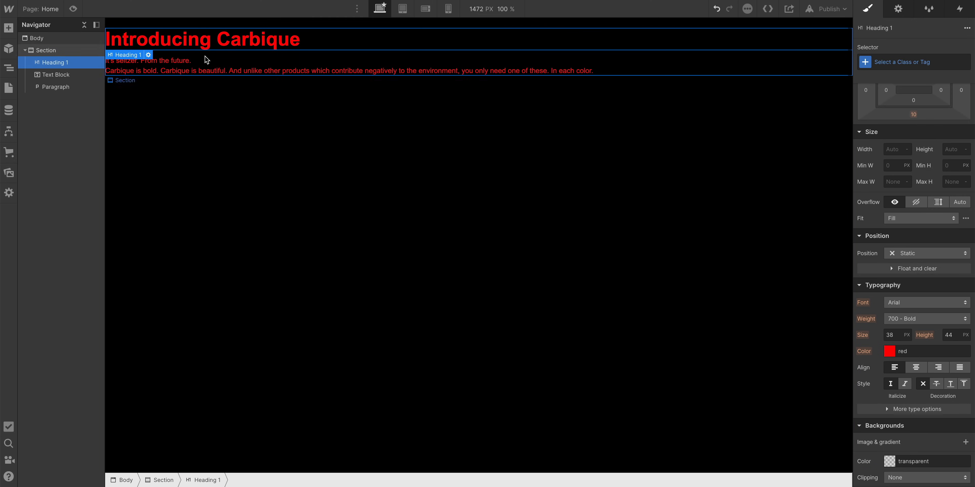
left_click(203, 73)
left_click(858, 352)
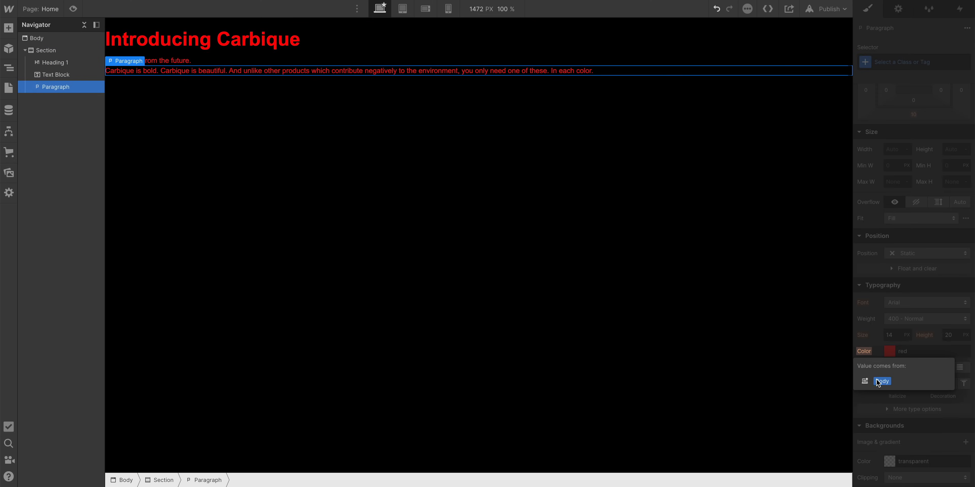
left_click(882, 381)
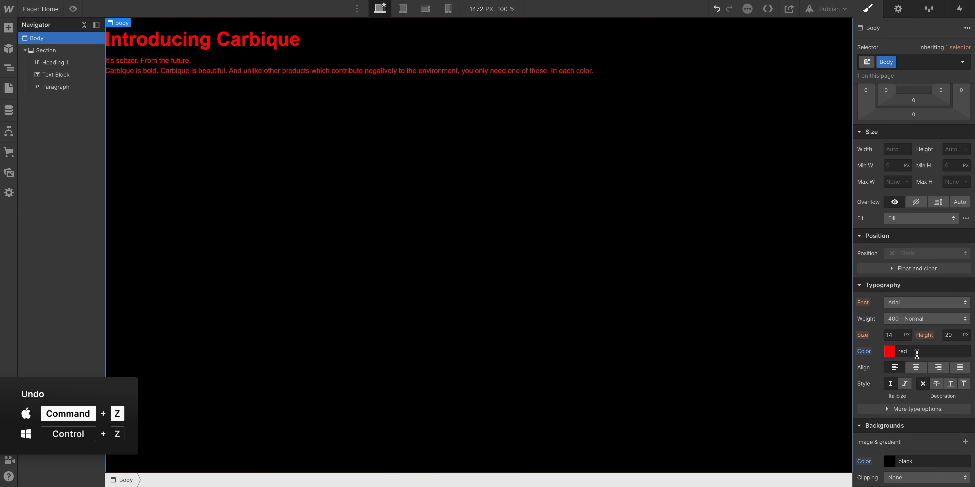
key("ctrl+z")
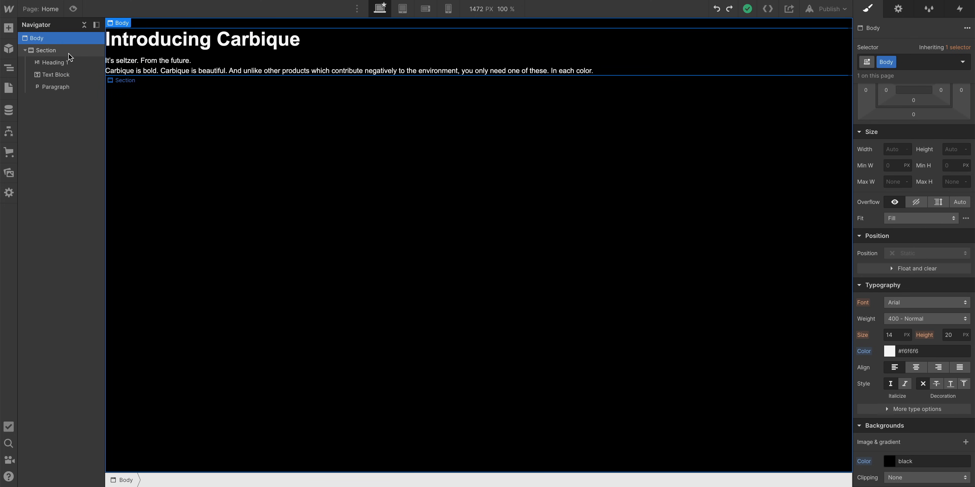
Look up the hero image's height in the Figma design and set the Webflow section's height to 587 px.
left_click(69, 53)
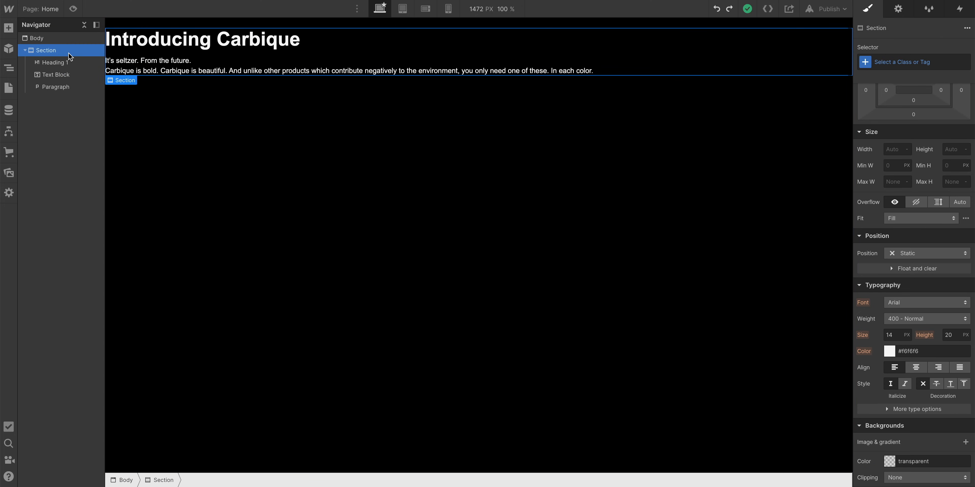
scroll(903, 245, "up", 3)
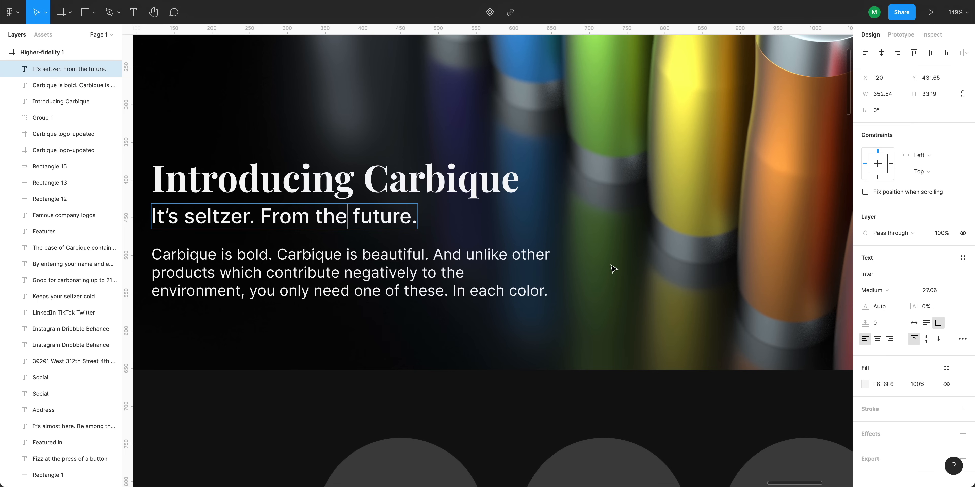
scroll(613, 269, "down", 5)
left_click(614, 250)
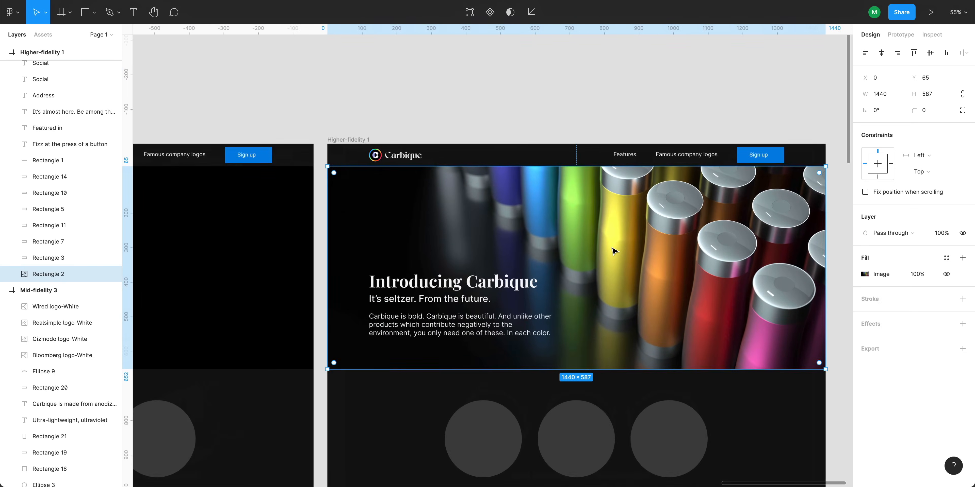
scroll(614, 251, "up", 5)
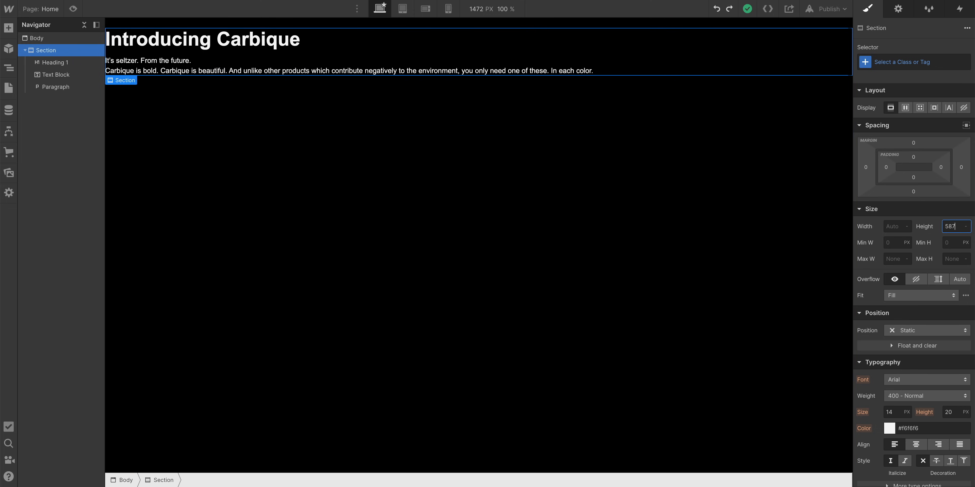
key("Return")
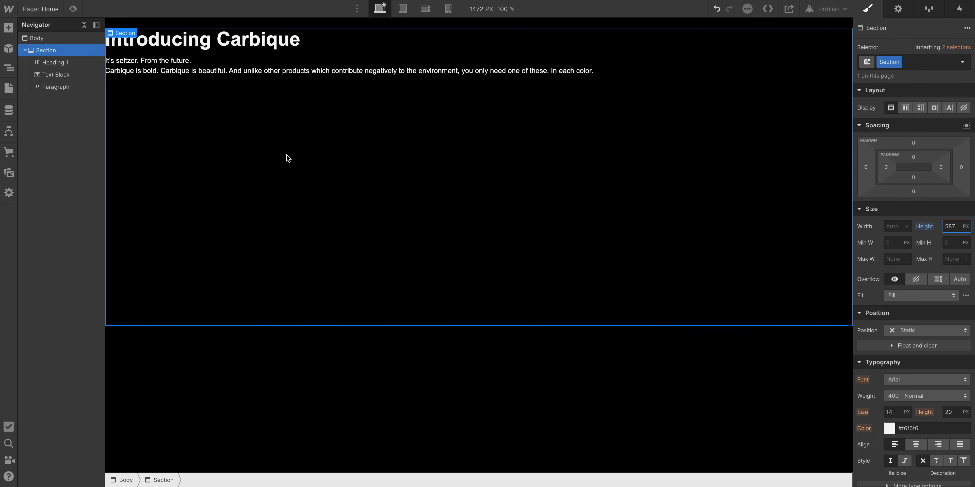
Make the section a vertical flex layout with its children aligned to the center and justified to the end.
left_click(905, 109)
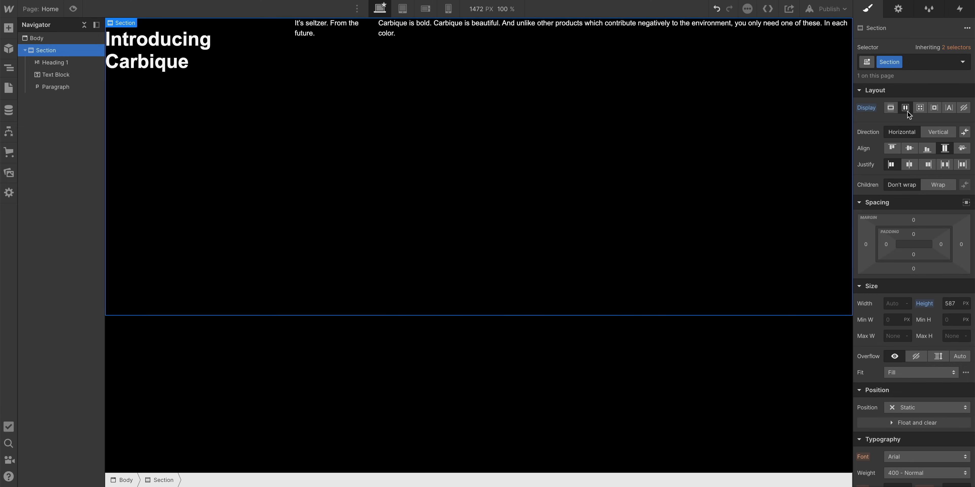
left_click(934, 131)
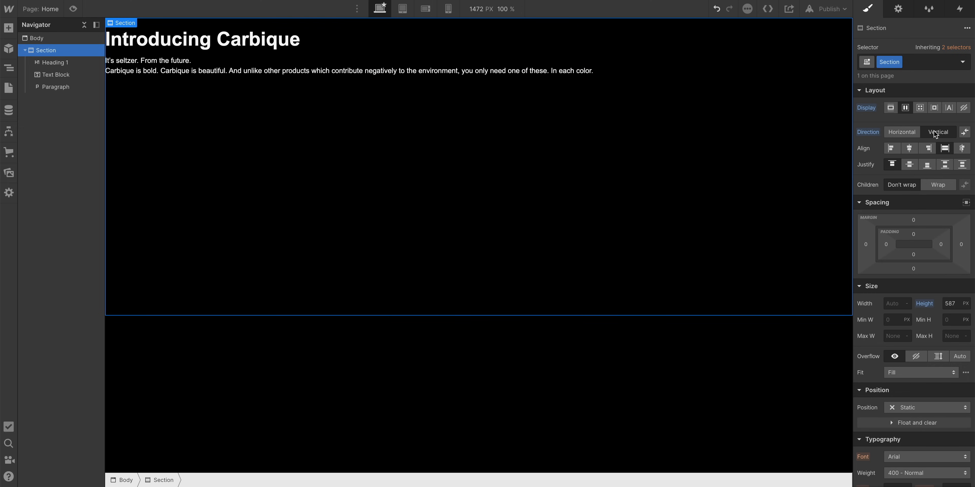
left_click(909, 164)
left_click(909, 149)
left_click(919, 166)
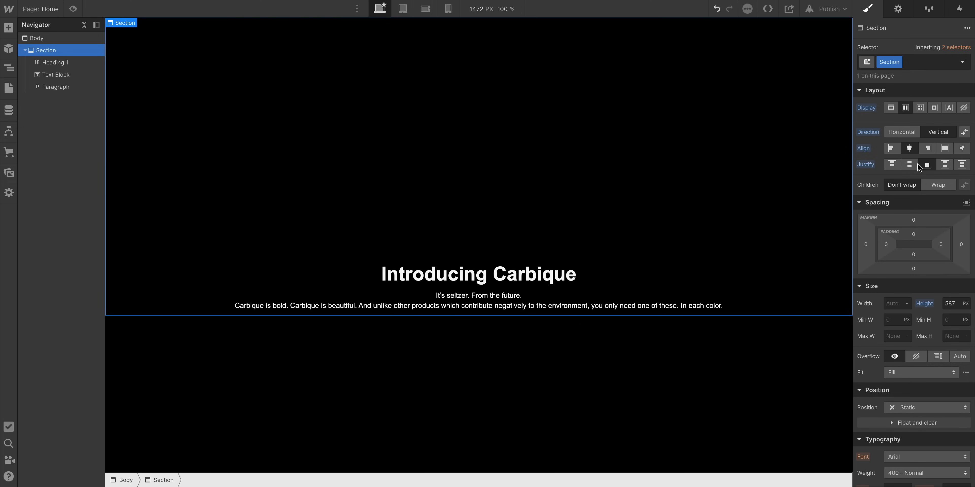
Undo the section's flex layout settings and its fixed height.
key("ctrl+z")
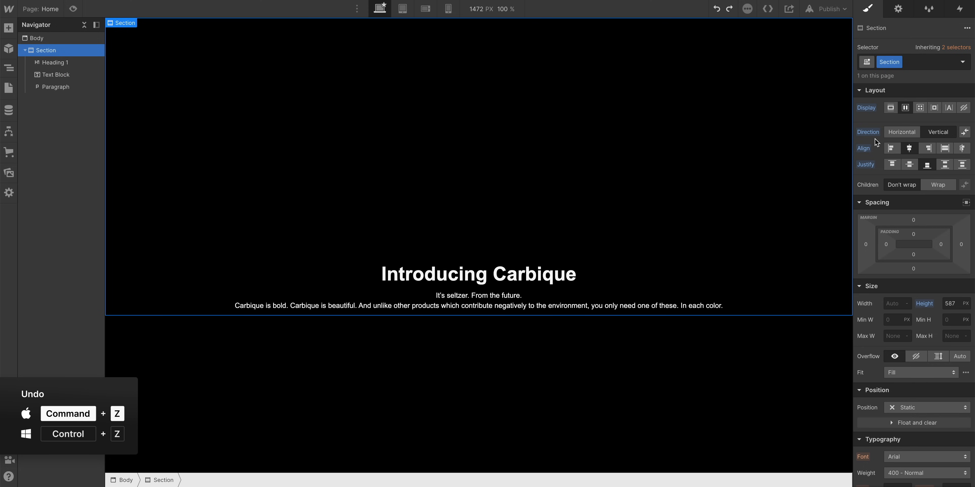
key("ctrl+z")
key("ctrl+z")
key("ctrl+z")
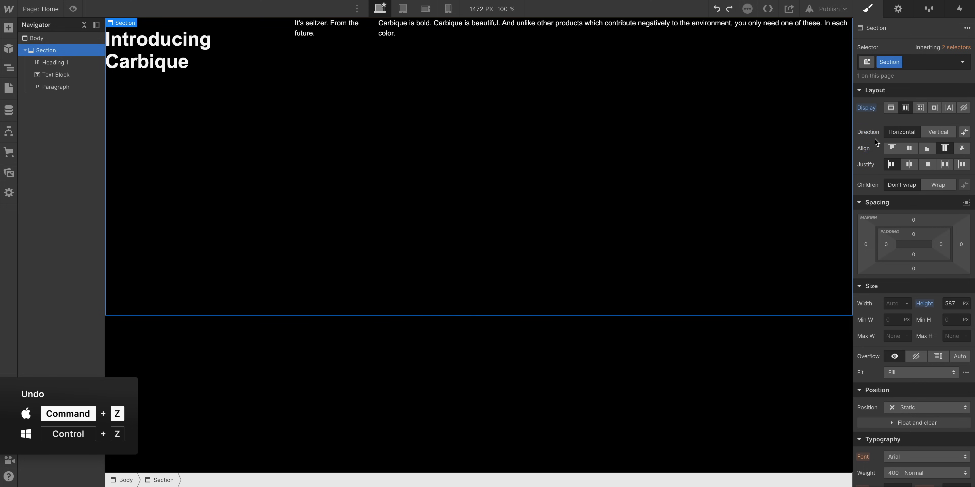
key("ctrl+z")
key("ctrl+z")
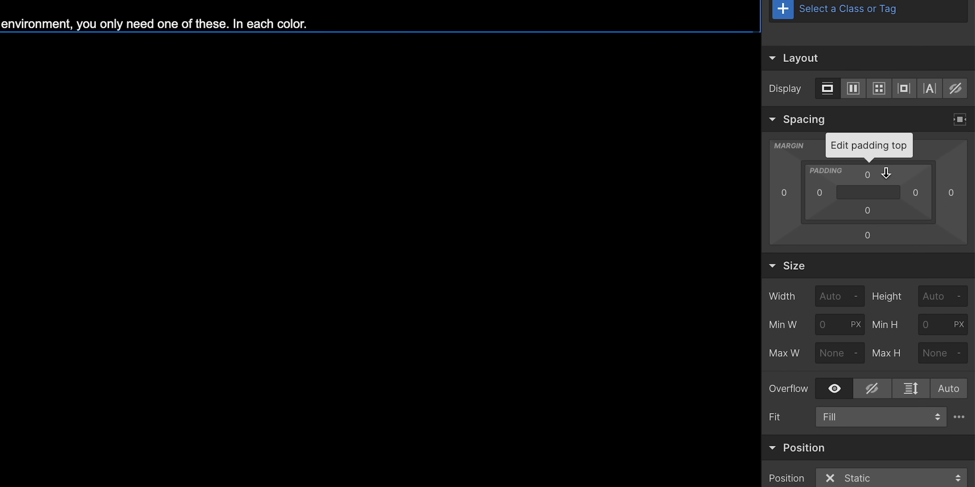
Increase the section's top padding to about 131 px.
left_click_drag(885, 174, 916, 226)
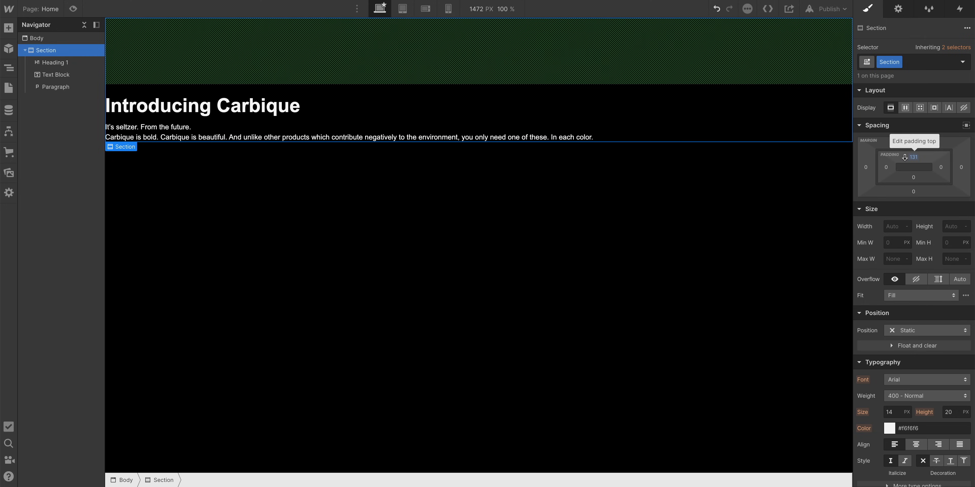
Set the section's top and bottom padding to 250 px each, leaving no padding on its sides.
left_click_drag(885, 168, 902, 169)
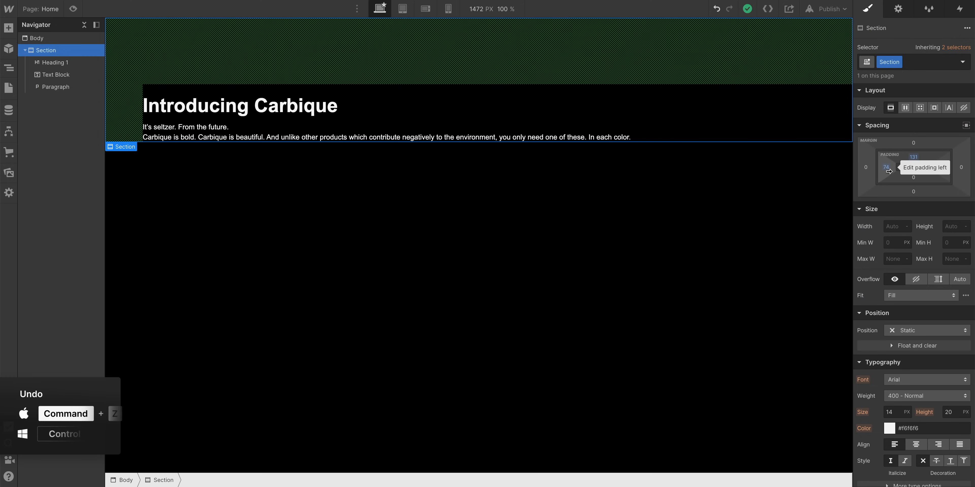
key("ctrl+z")
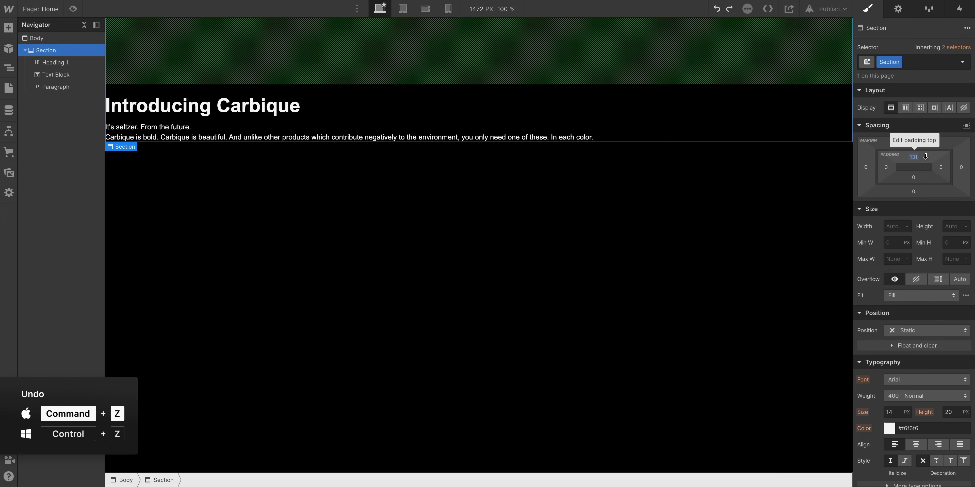
left_click_drag(925, 167, 925, 110)
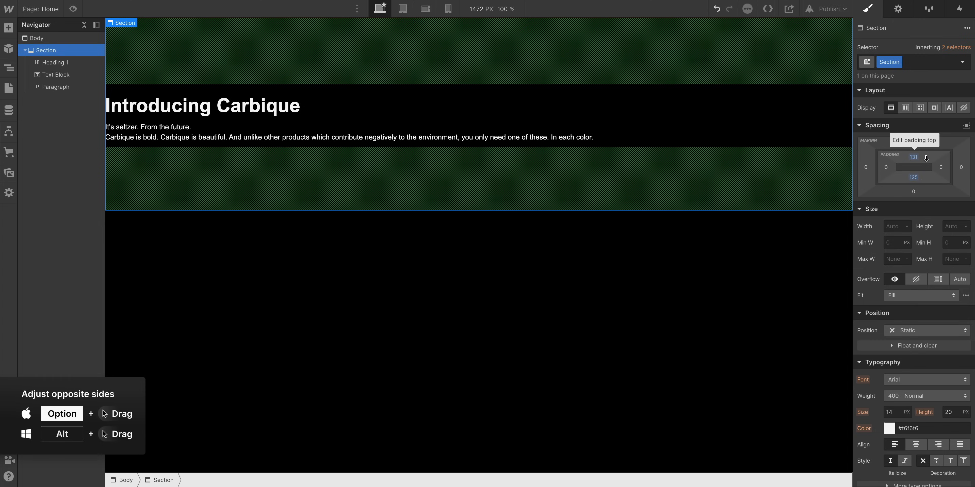
left_click_drag(924, 157, 922, 217)
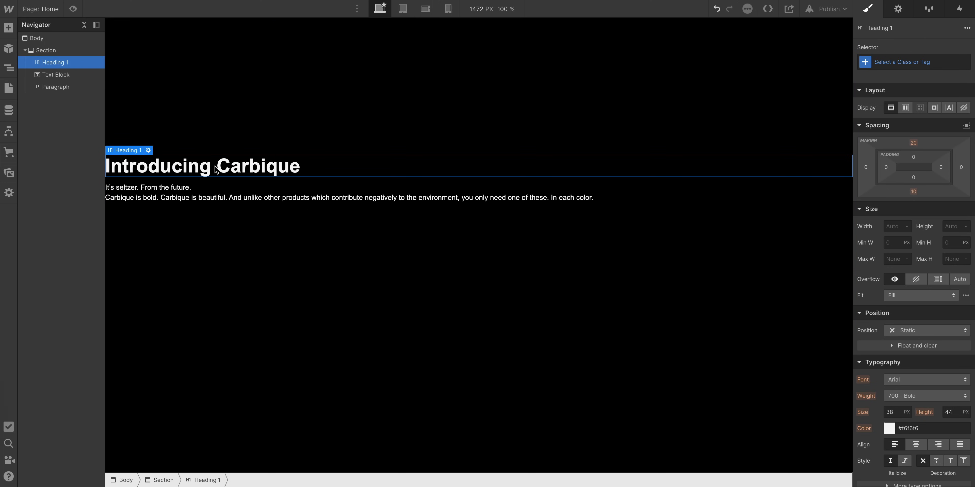
Paste four copies of the Introducing Carbique heading into the section to test how it grows with its content.
key("ctrl+c")
key("ctrl+v")
key("ctrl+v")
key("ctrl+v")
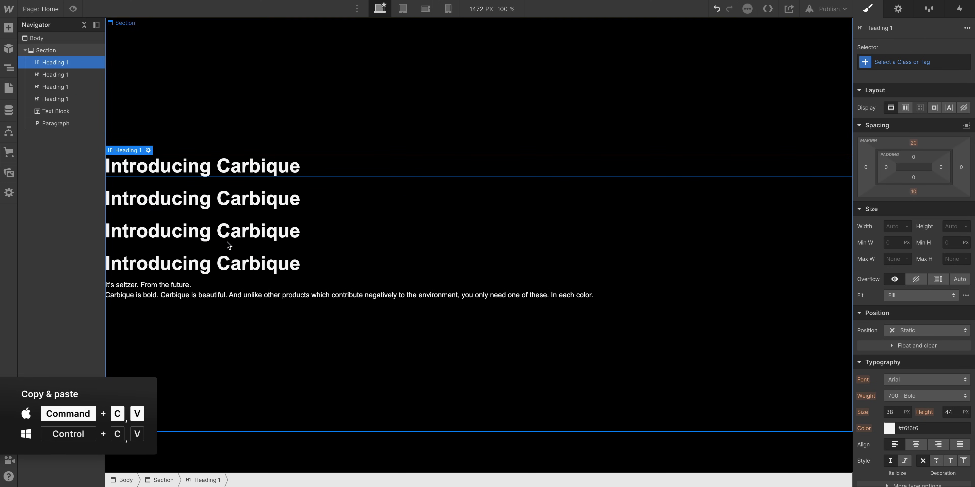
key("ctrl+v")
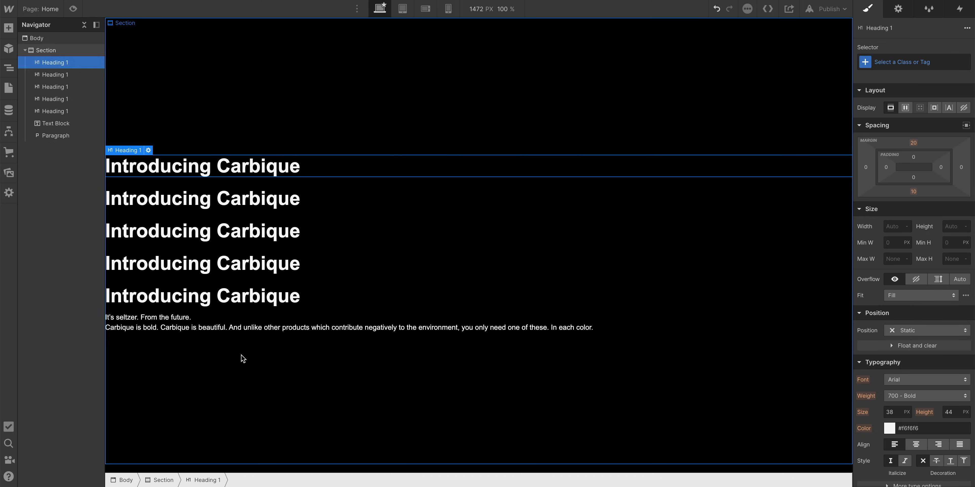
left_click(241, 377)
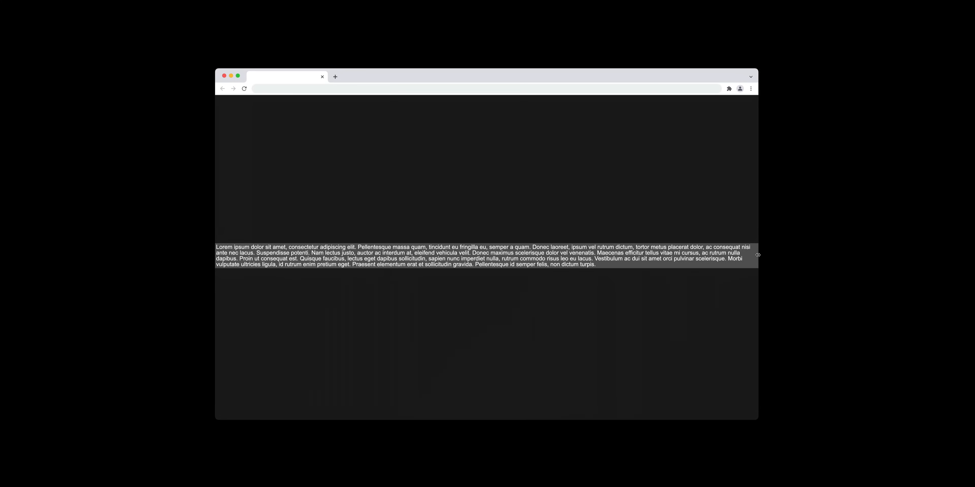
left_click_drag(756, 255, 572, 253)
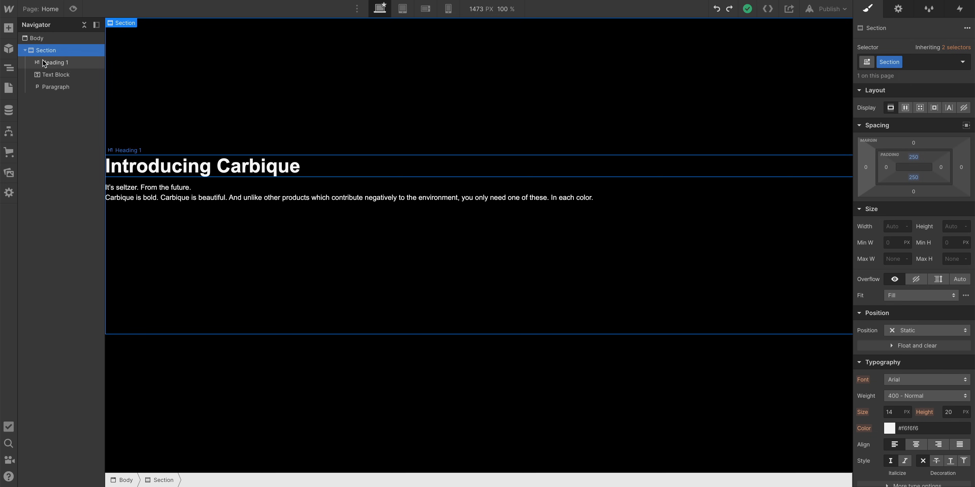
Add a Container to the hero section and nest the heading, text block and paragraph inside it in that order.
left_click(9, 28)
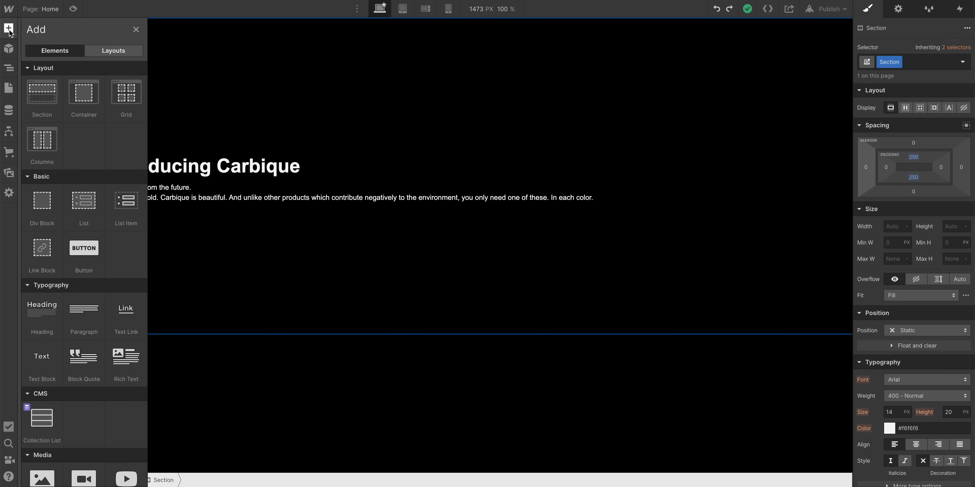
left_click_drag(83, 95, 392, 121)
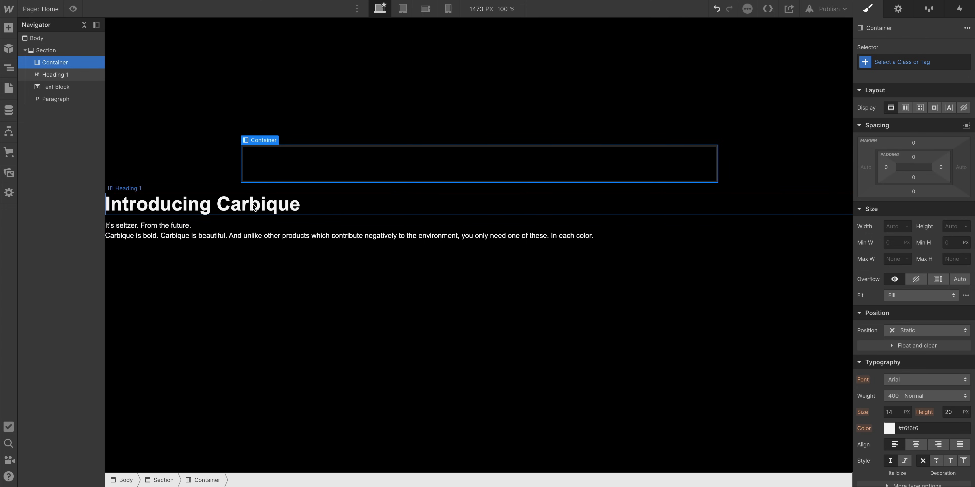
left_click_drag(253, 206, 287, 162)
left_click_drag(166, 191, 291, 168)
left_click_drag(185, 200, 294, 191)
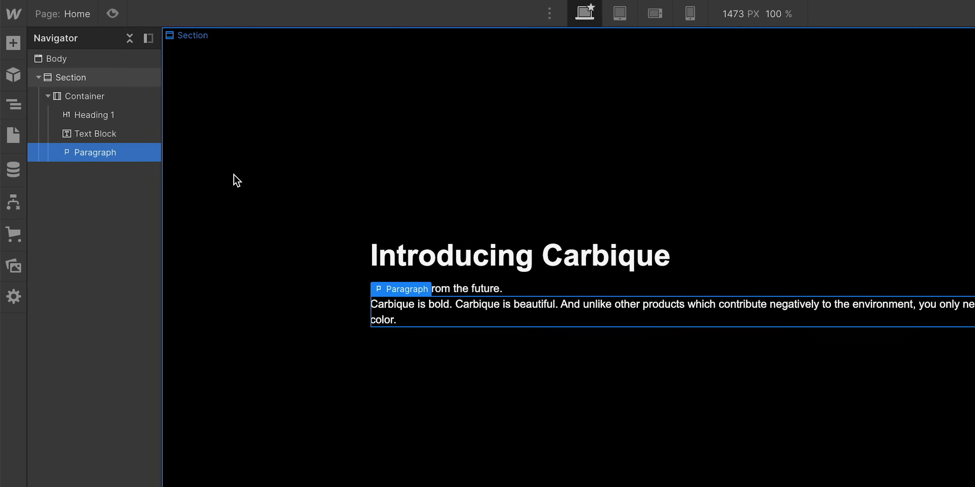
Review the nesting by selecting the section, container, heading, text block and paragraph in turn.
left_click(91, 84)
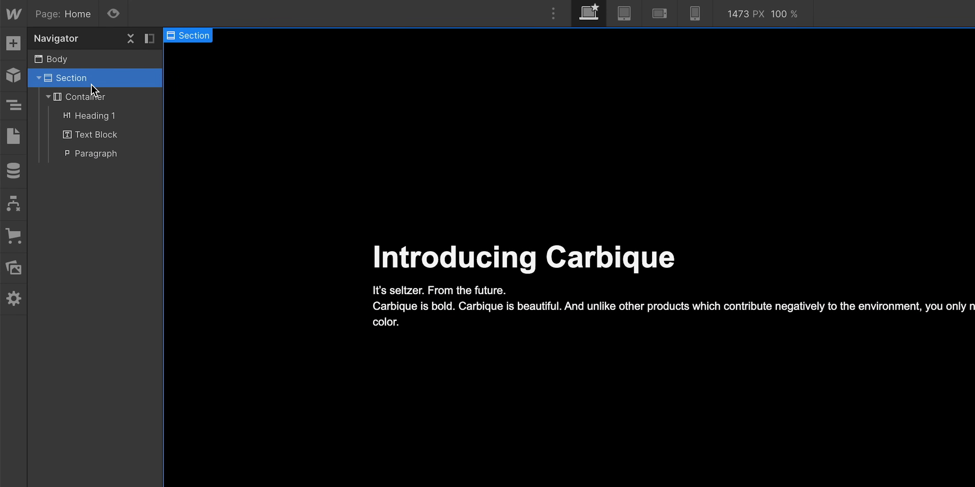
left_click(111, 99)
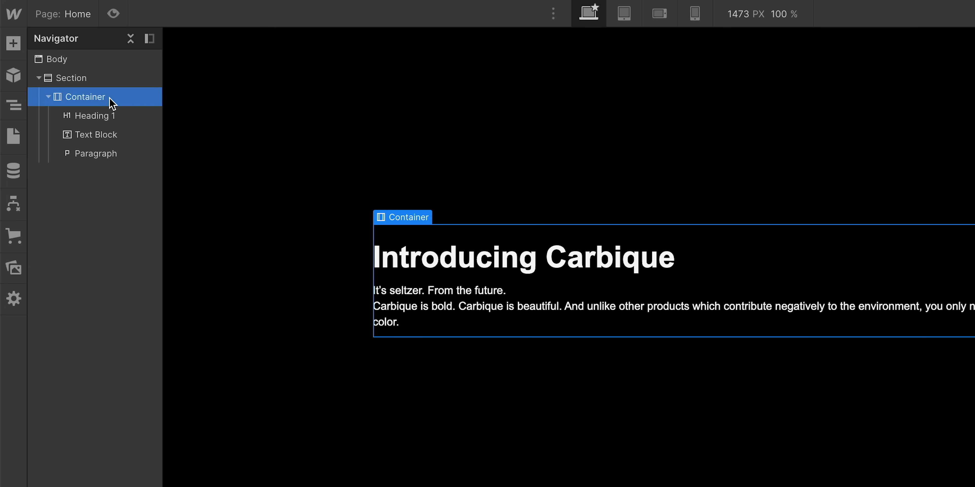
left_click(109, 115)
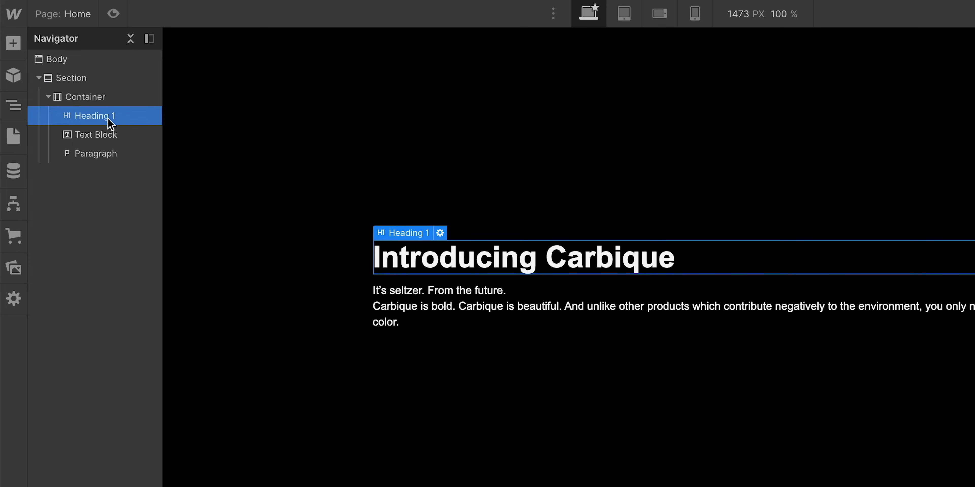
left_click(113, 136)
left_click(114, 154)
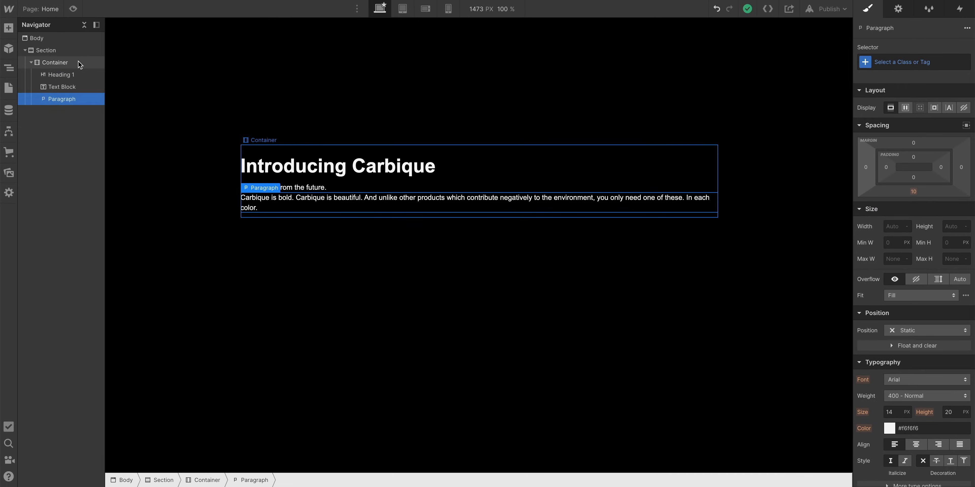
Set the hero container's maximum width to 1200 px.
left_click(80, 64)
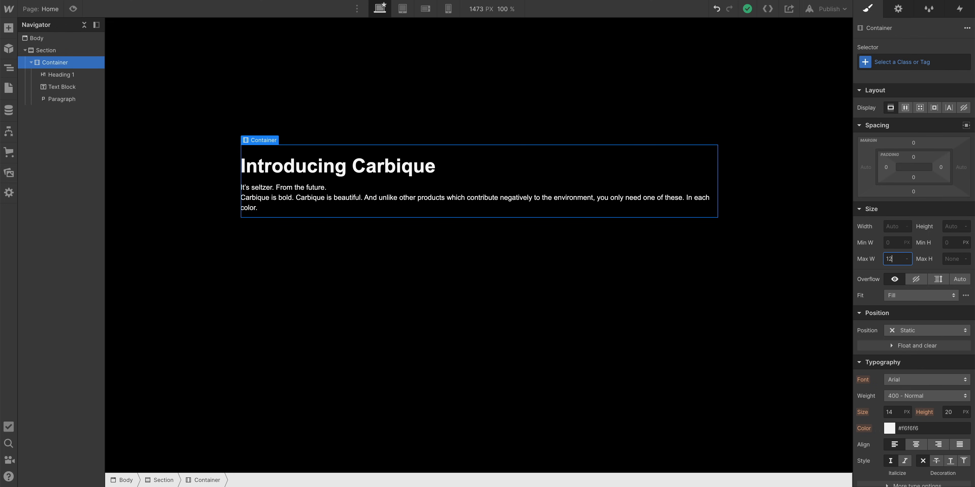
key("Return")
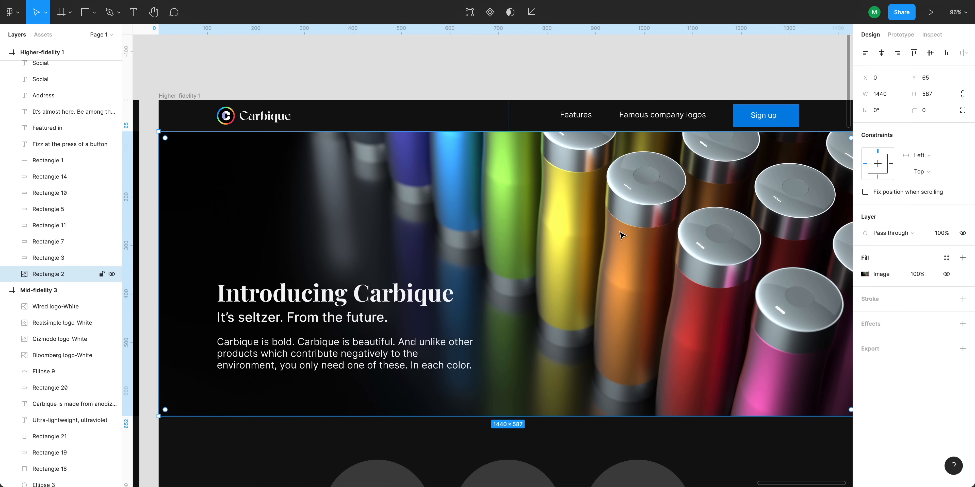
Switch to Figma and show the 1200 px column layout grid on the Higher-fidelity 1 frame to check the content width.
scroll(622, 236, "down", 5)
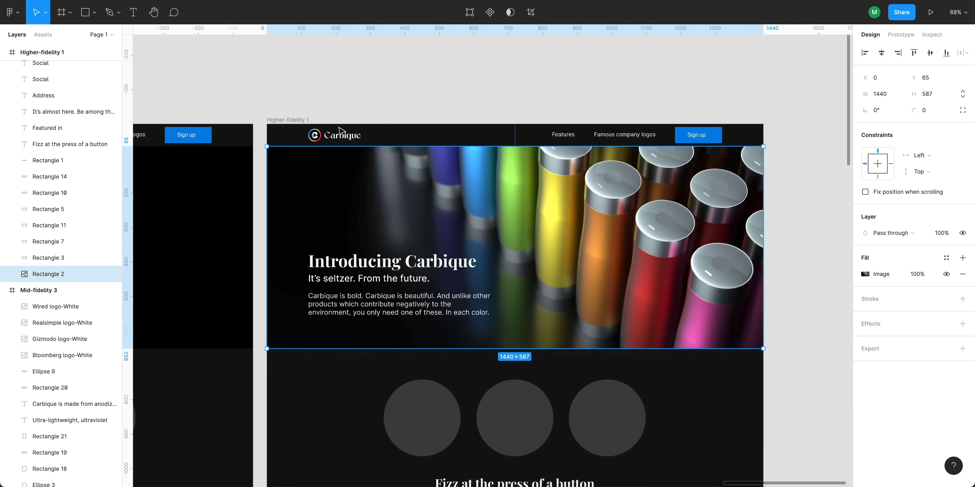
left_click(297, 121)
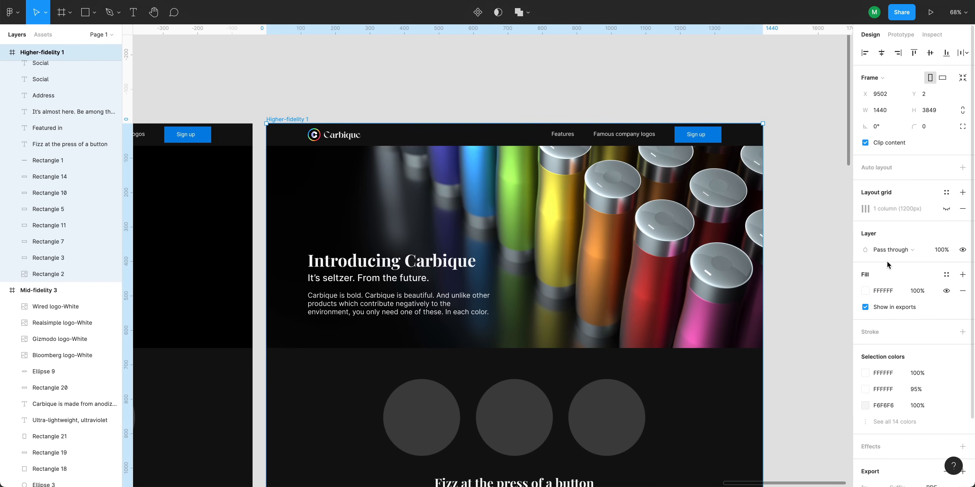
left_click(943, 209)
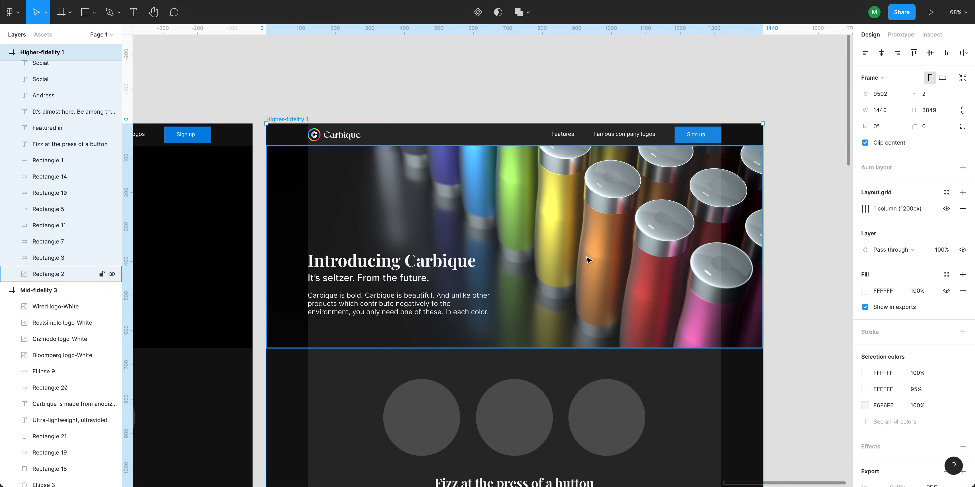
scroll(605, 288, "down", 3)
scroll(623, 321, "down", 2)
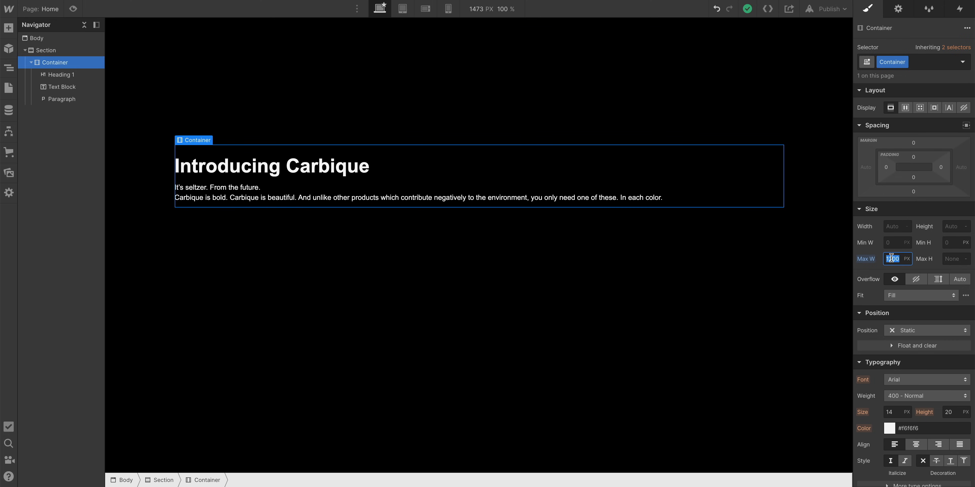
Back in Webflow, nudge the container's maximum width to 1202 px and return it to 1200 px.
mouse_move(892, 259)
left_mouse_down()
mouse_move(965, 260)
mouse_move(574, 252)
mouse_move(891, 265)
mouse_move(883, 263)
left_mouse_up()
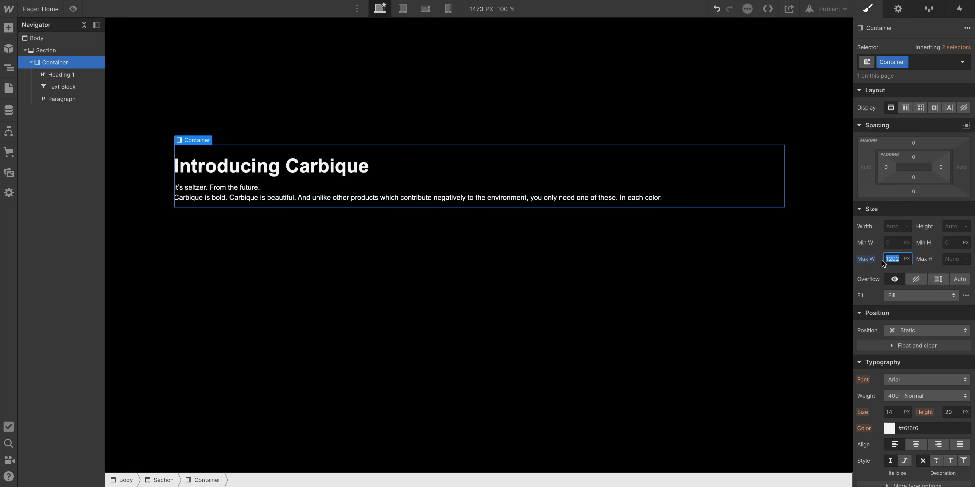
key("Return")
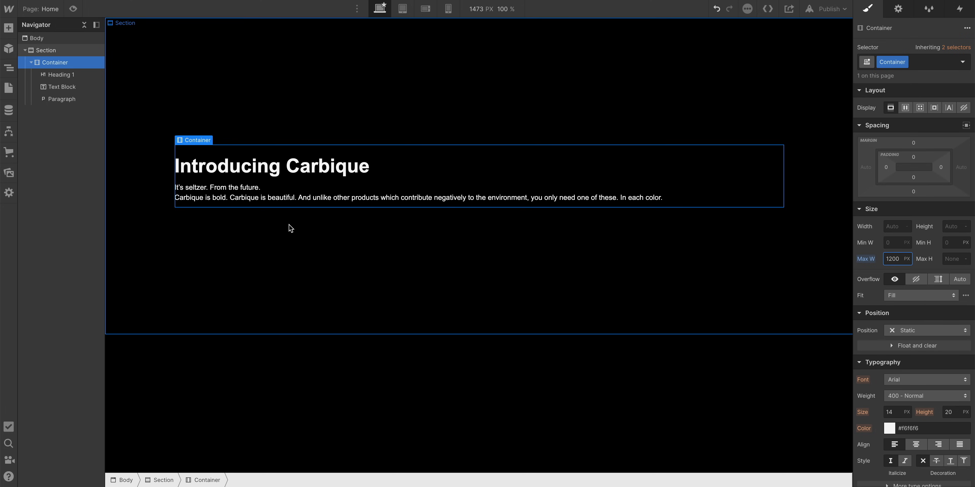
left_click(468, 200)
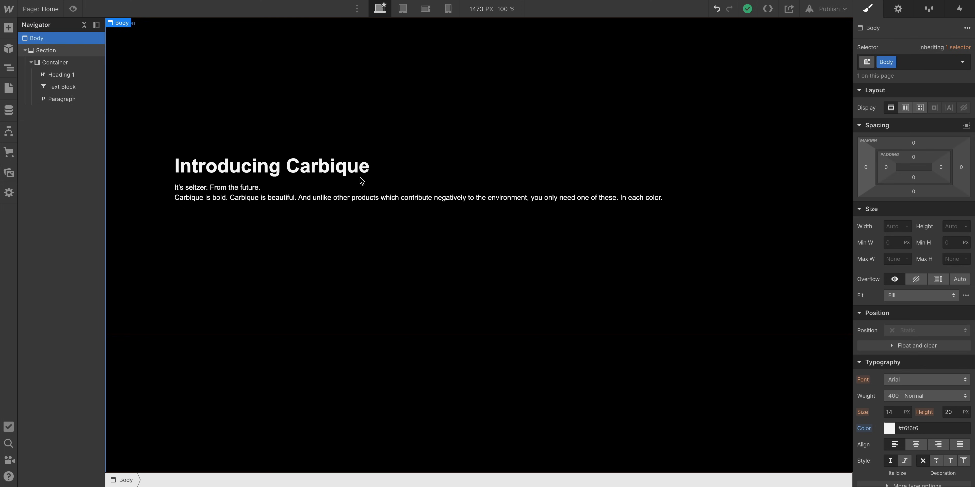
left_click(360, 176)
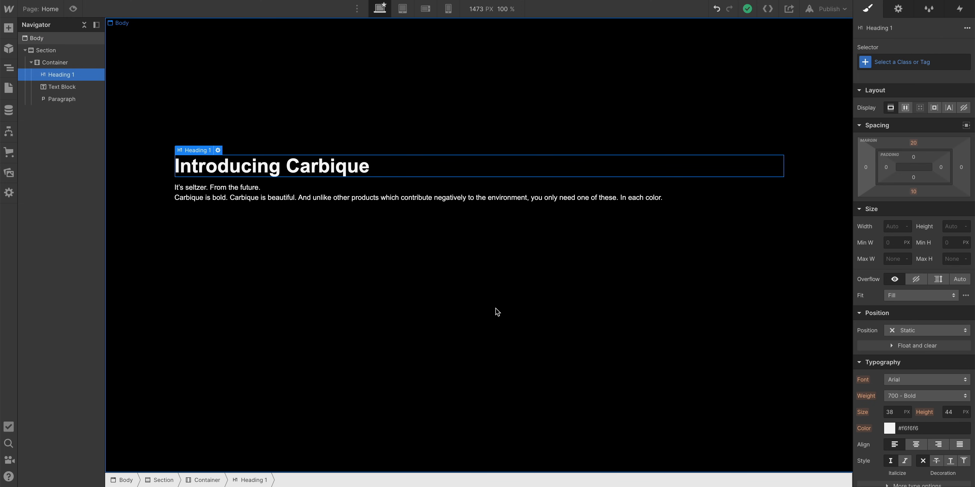
left_click(912, 382)
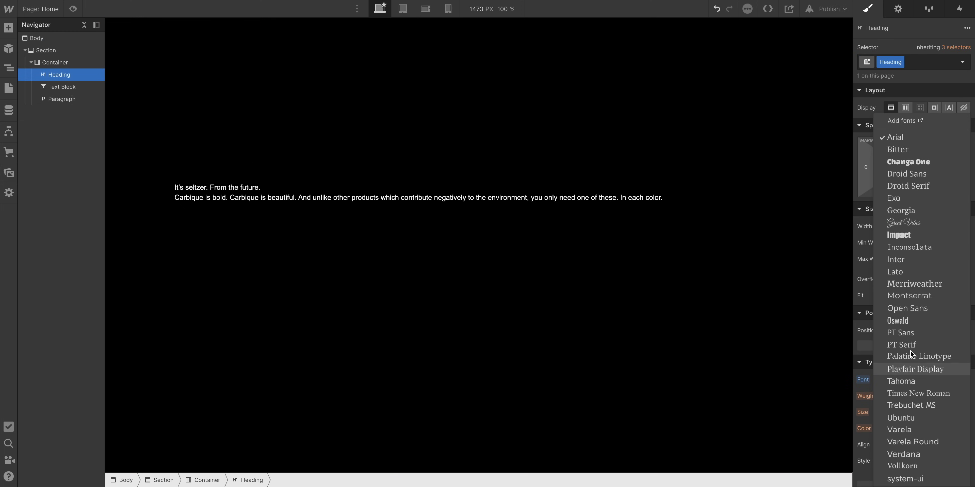
left_click(642, 240)
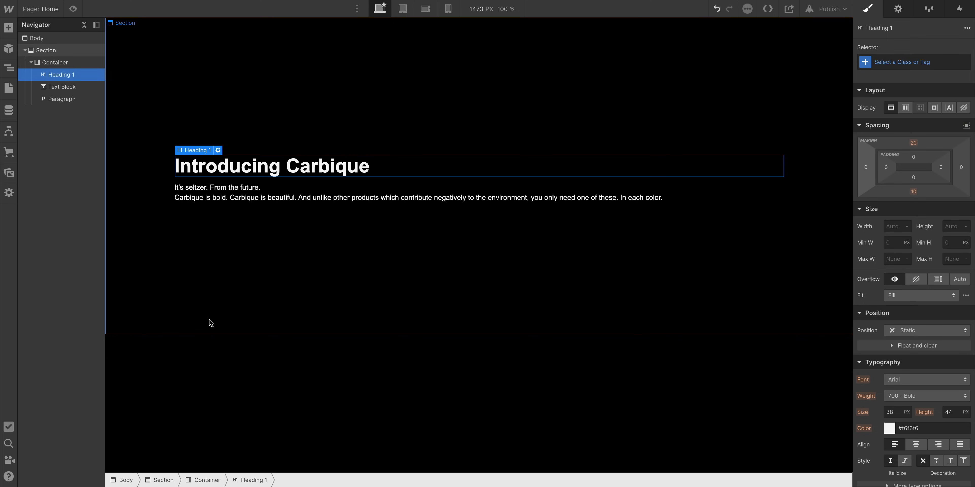
Set the font of the page's Body to Inter.
left_click(262, 395)
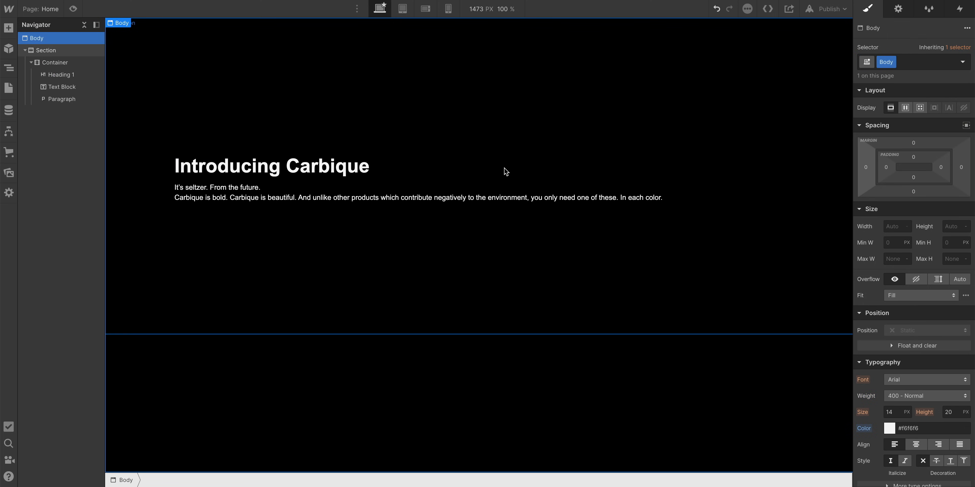
scroll(909, 383, "down", 1)
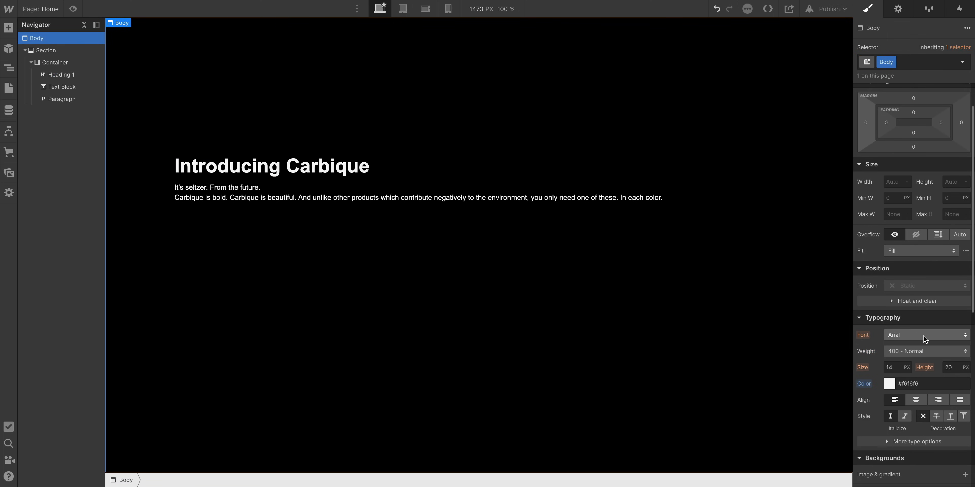
left_click(923, 335)
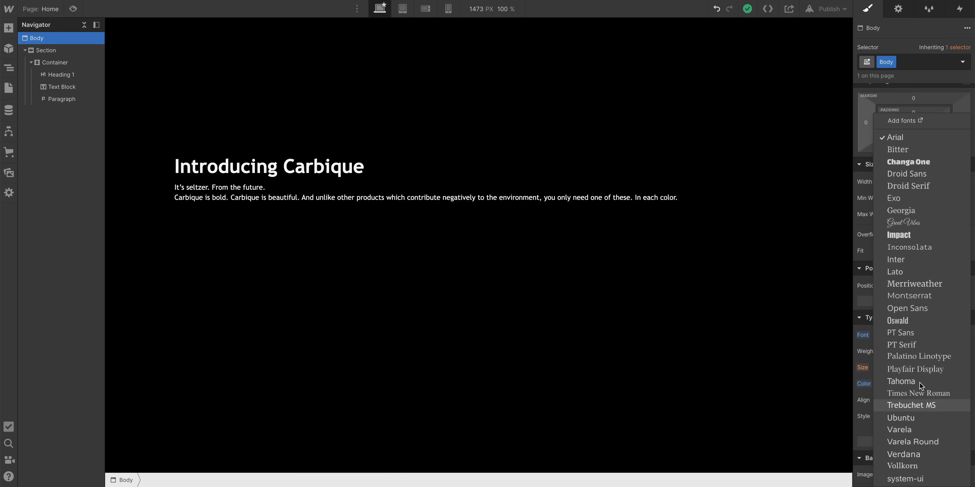
left_click(929, 262)
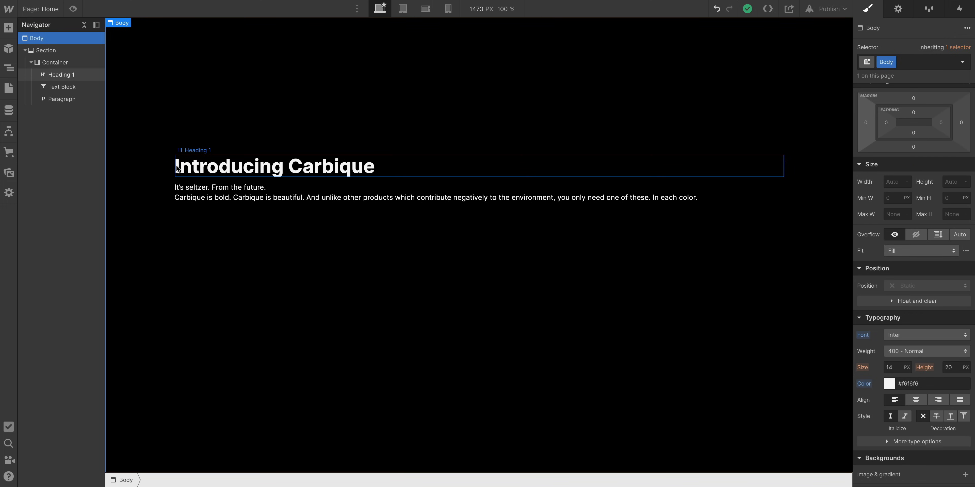
Set the font of the Introducing Carbique heading to Playfair Display.
left_click(192, 174)
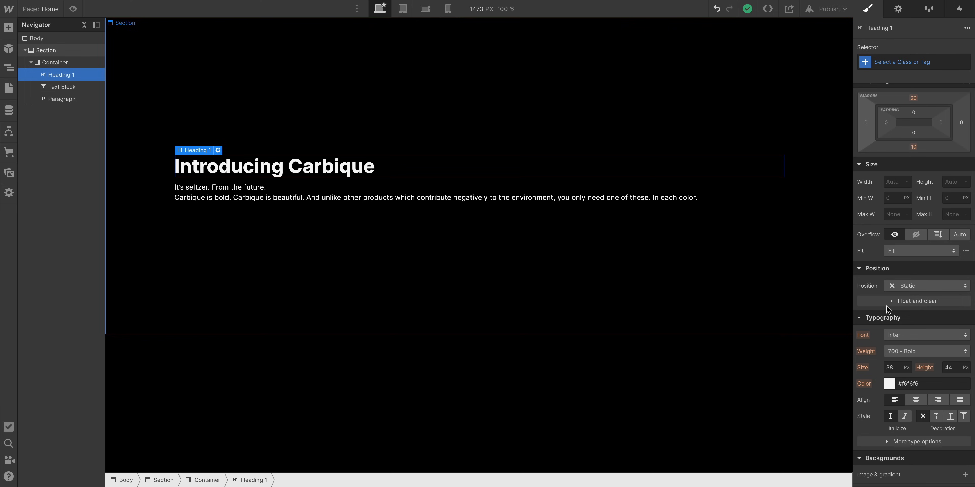
left_click(910, 339)
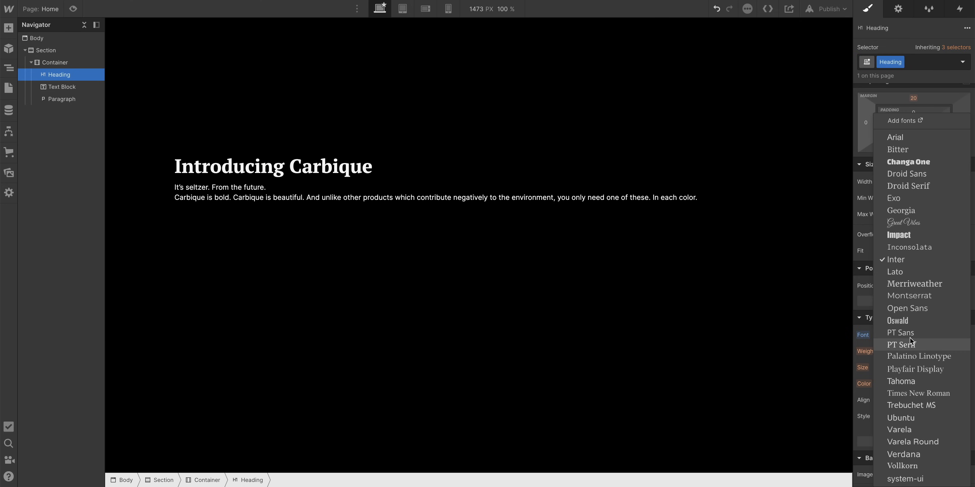
left_click(915, 370)
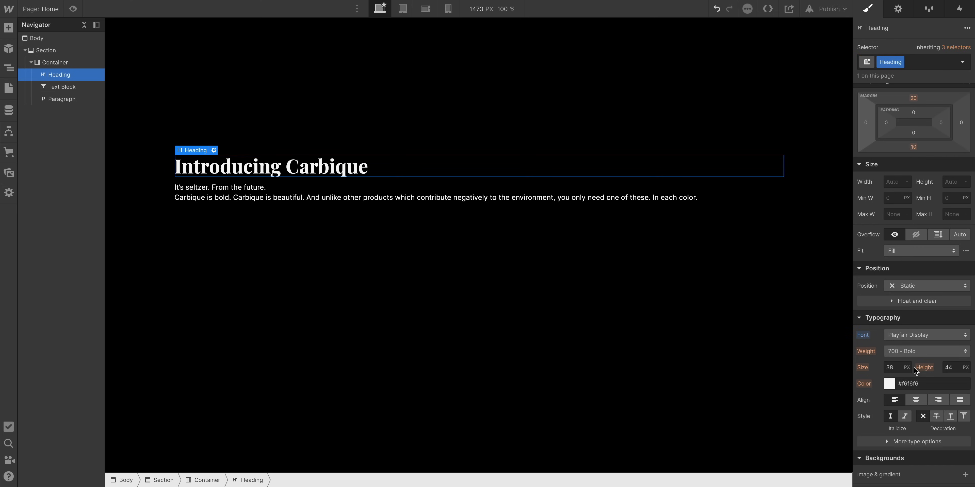
Set the font weight of the "It's seltzer. From the future." text block to 500 - Medium.
left_click(203, 186)
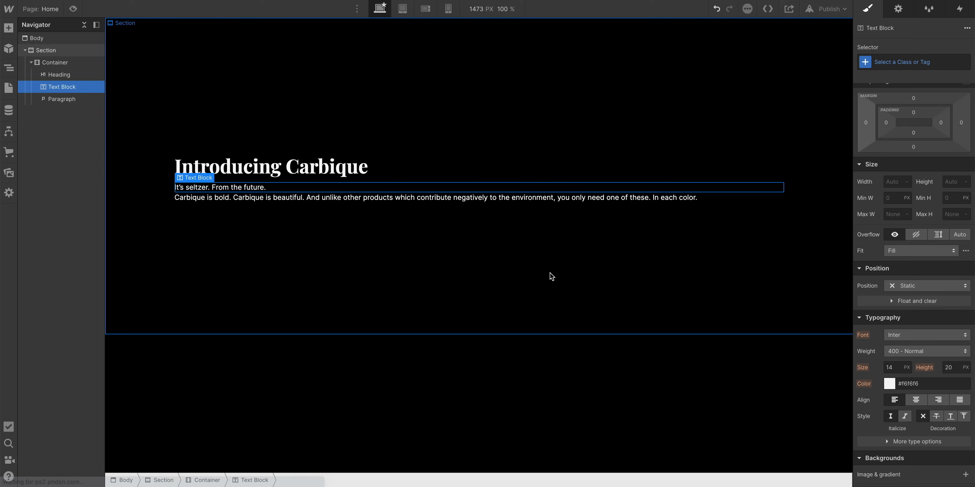
left_click(939, 350)
left_click(936, 362)
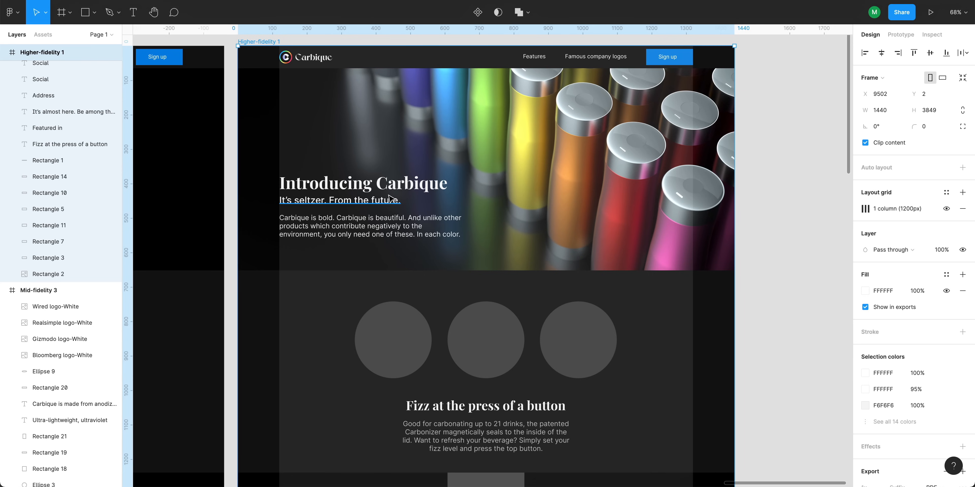
Inspect the Introducing Carbique heading's type size in the Figma design, and back in Webflow set the heading's font size to 49 px.
left_click(383, 178)
scroll(383, 178, "up", 5)
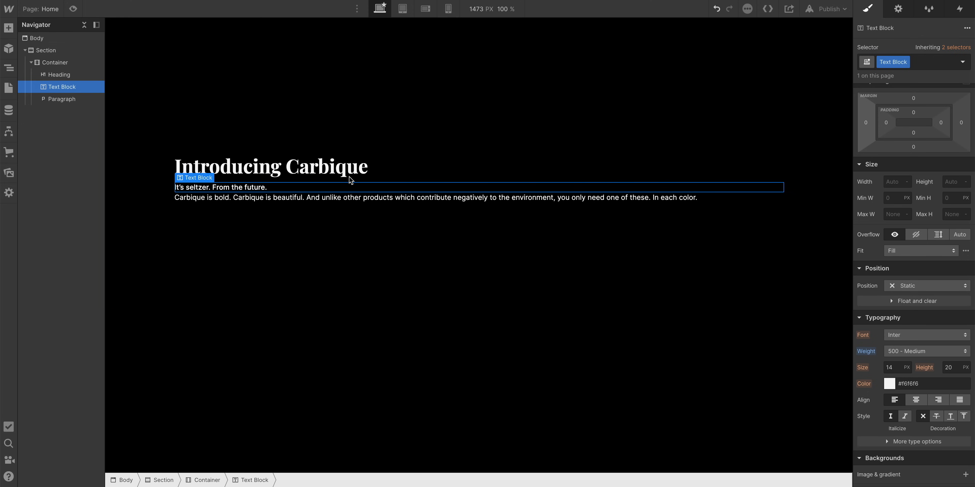
left_click(303, 167)
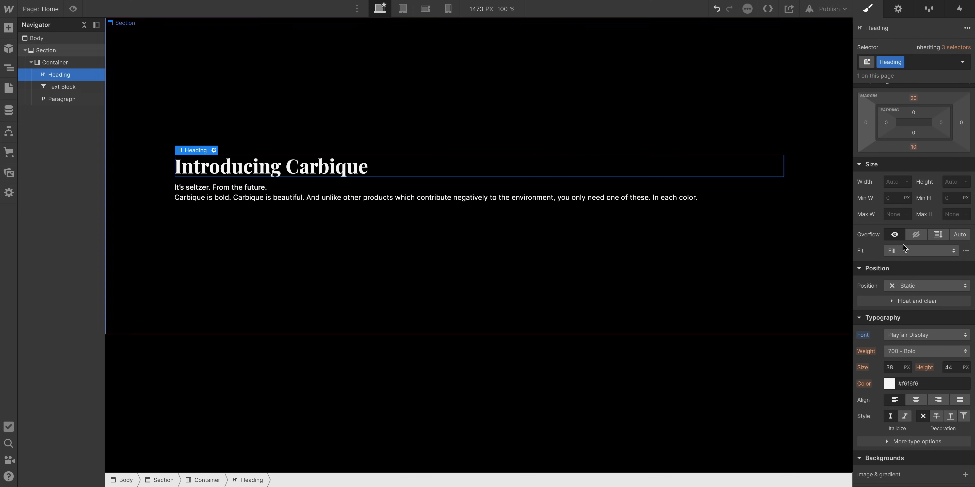
type("49")
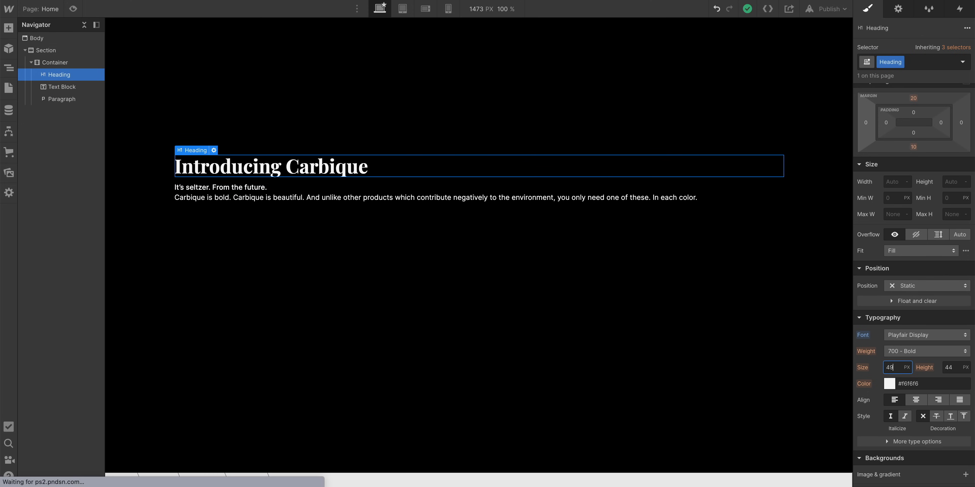
type("px")
key("Return")
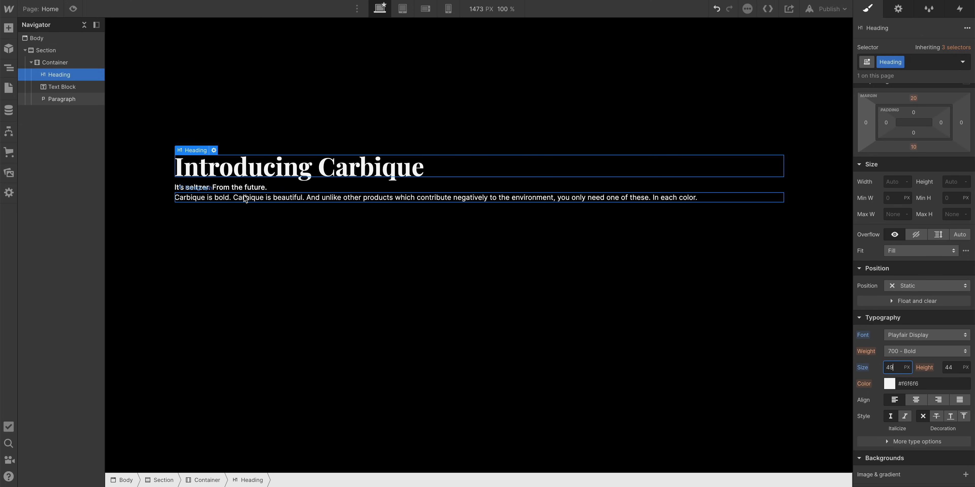
Set the "It's seltzer. From the future." text block's font size to 23 px and its line height to 1.
left_click(238, 189)
left_click_drag(888, 367, 892, 365)
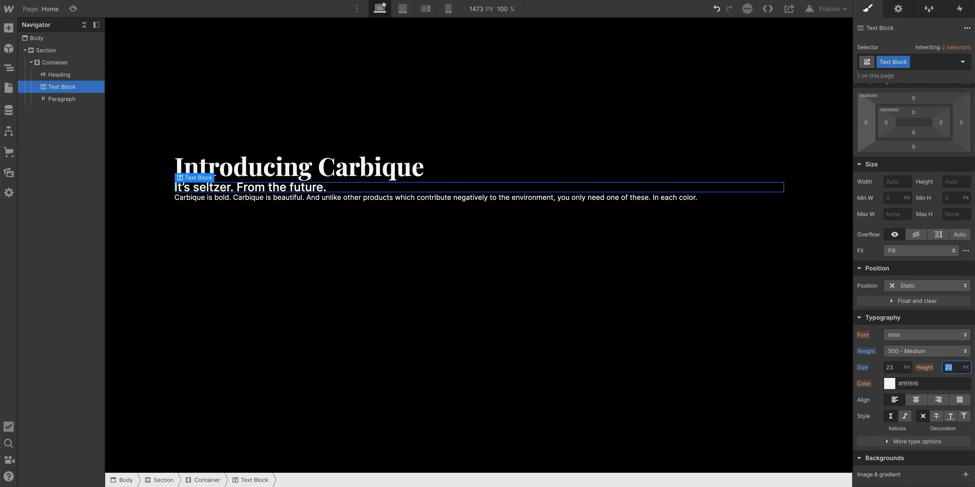
key("Return")
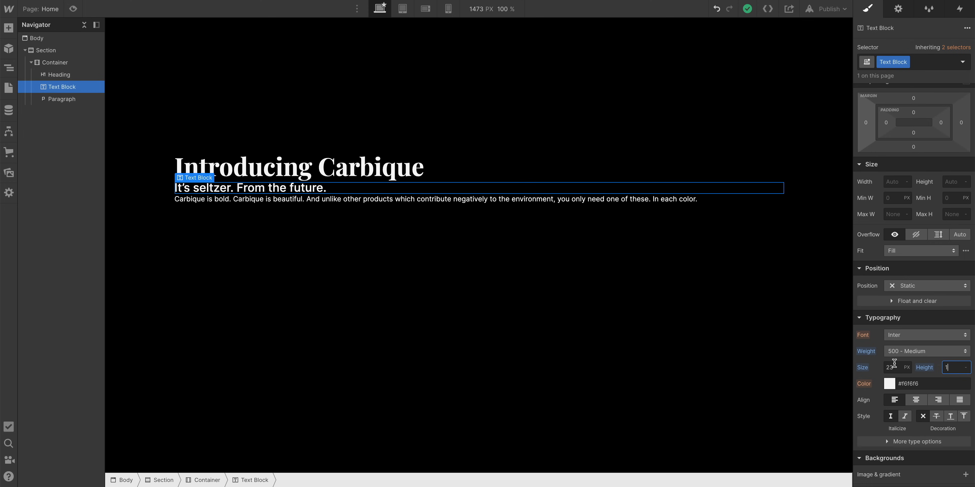
Try the tagline at 75 px and undo it, compare it with the Figma design, and set its font size to 25 px in Webflow.
left_click_drag(893, 368, 917, 370)
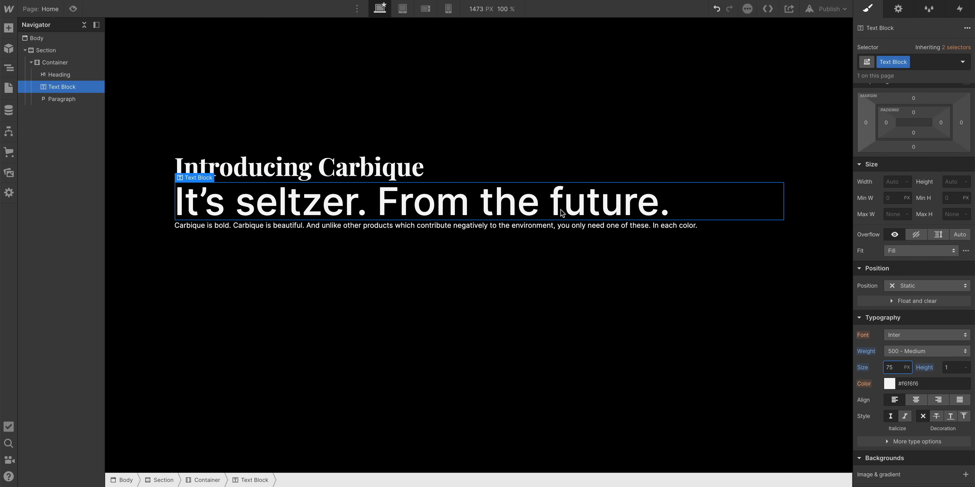
key("ctrl+z")
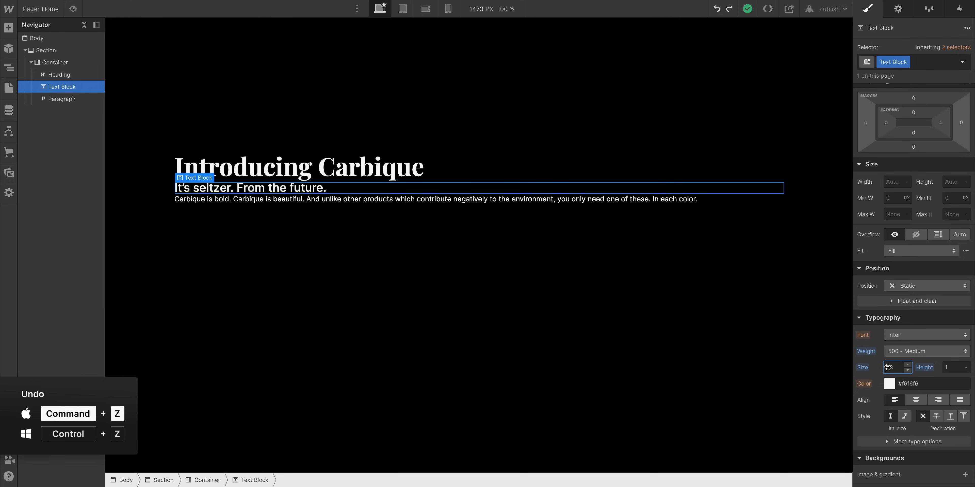
left_click_drag(889, 368, 888, 368)
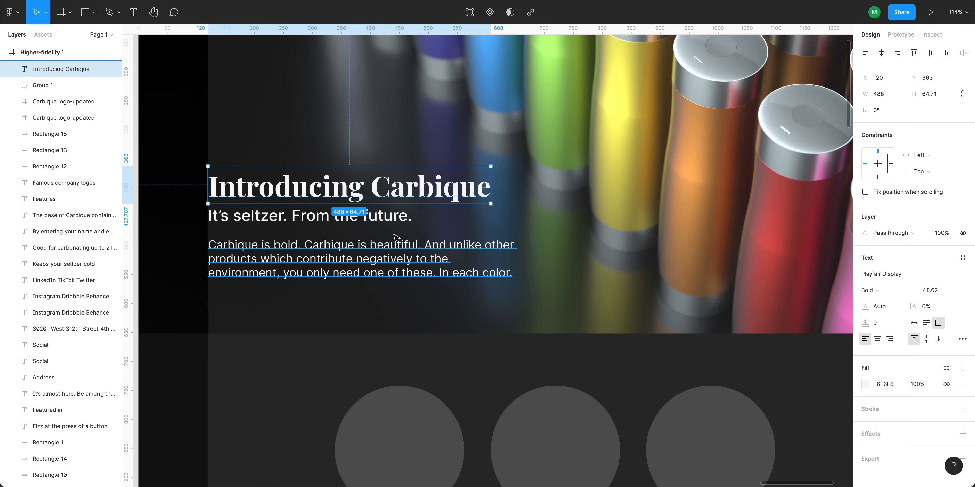
left_click(390, 218)
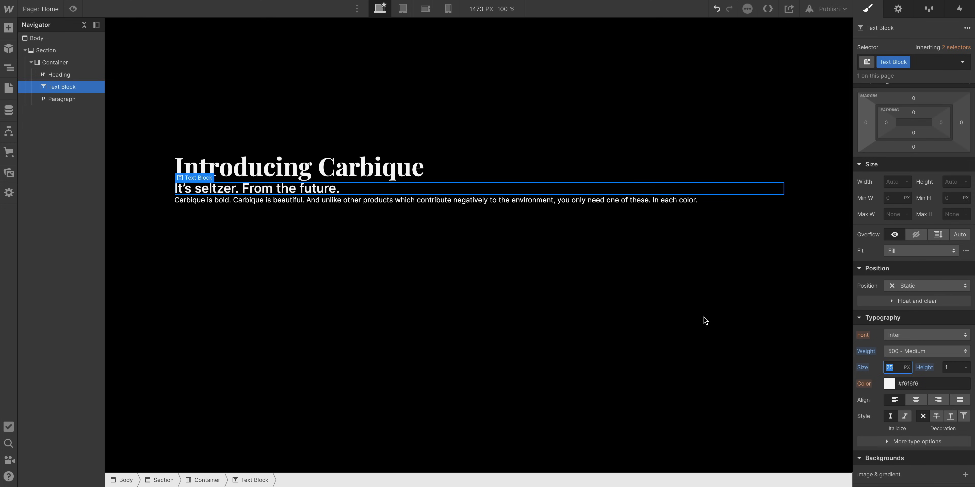
Set the base font size on the page's Body to 16 px instead of styling the paragraph itself.
left_click(355, 203)
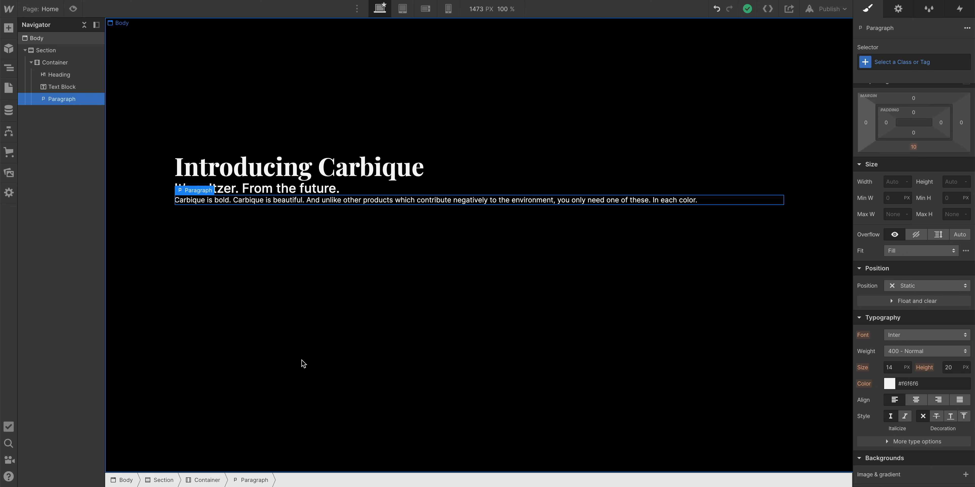
left_click(331, 363)
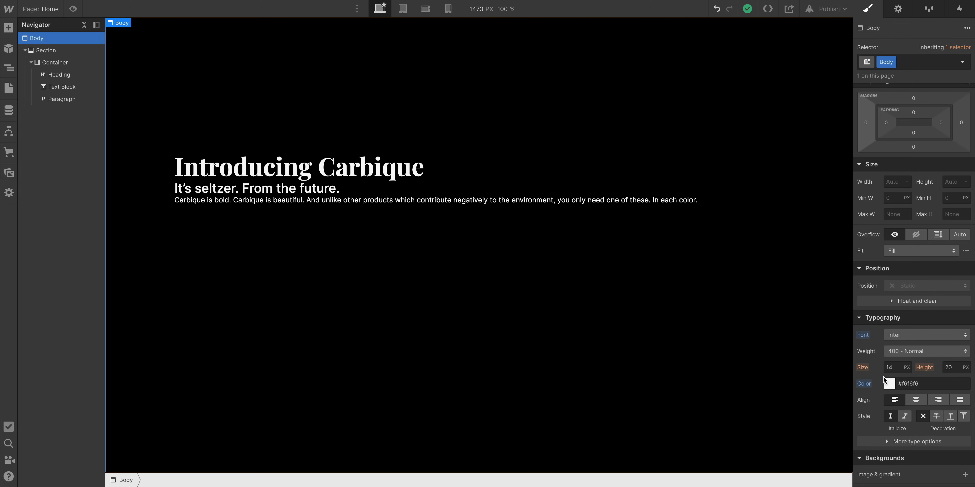
type("16")
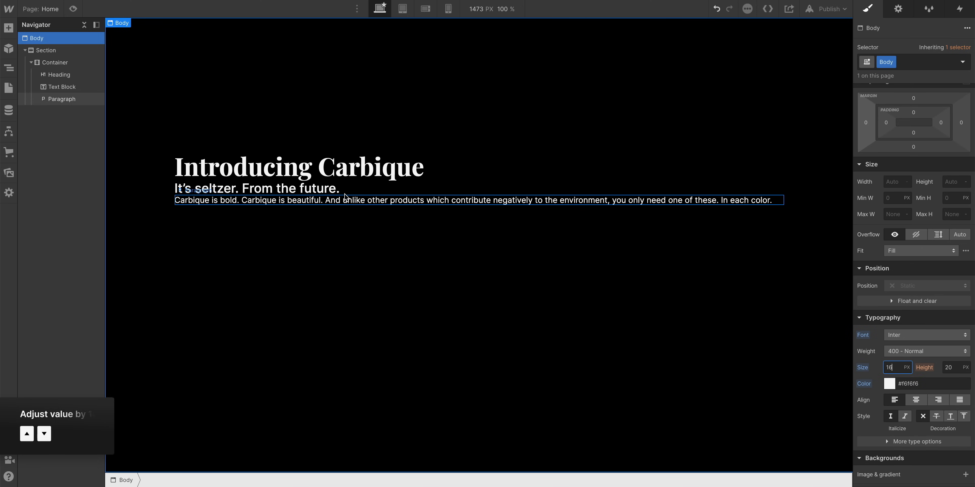
Give the "It's seltzer. From the future." text block a bottom margin of 25 px.
left_click(305, 188)
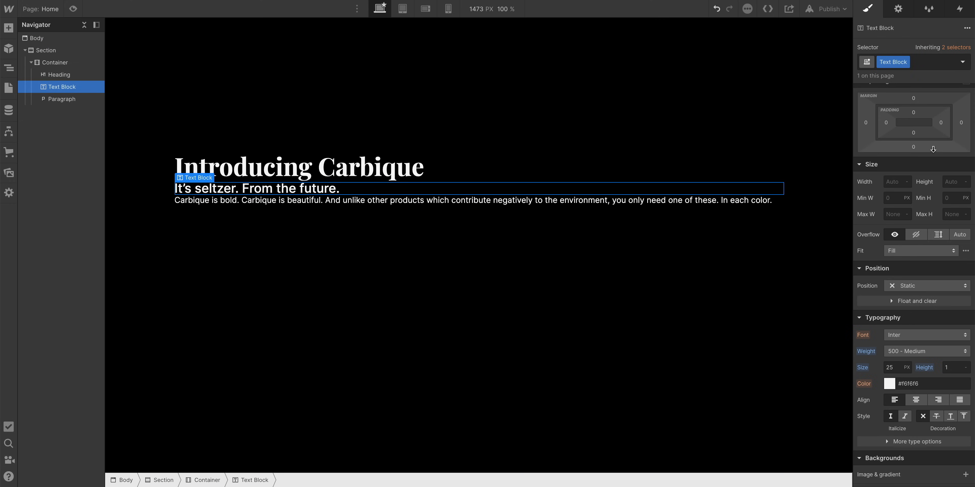
left_click_drag(933, 149, 925, 157)
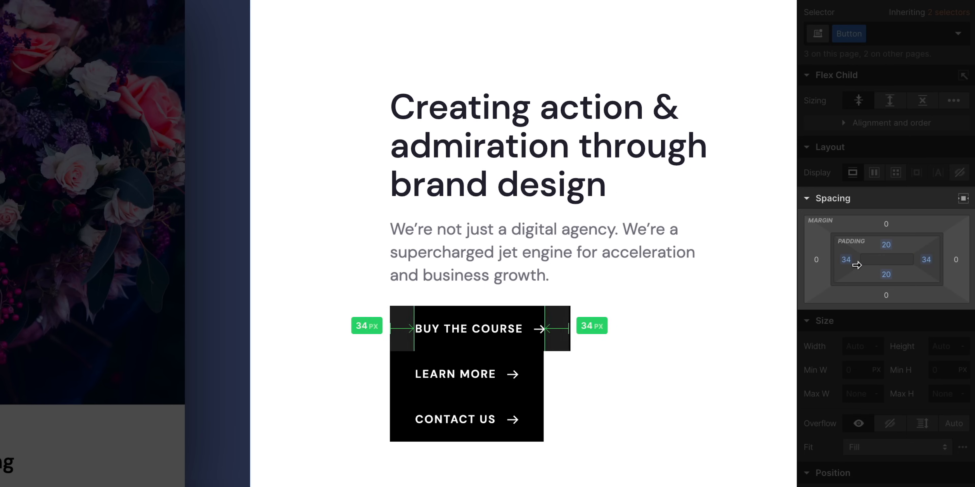
On the example site's Button class, increase the left and right padding together to 45 px and adjust the bottom margin.
left_click_drag(856, 265, 862, 264)
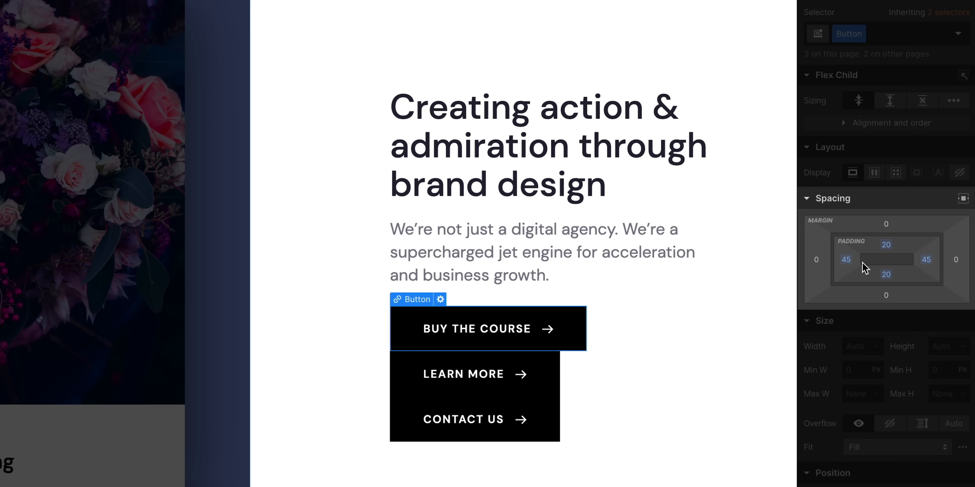
left_click_drag(883, 300, 884, 310)
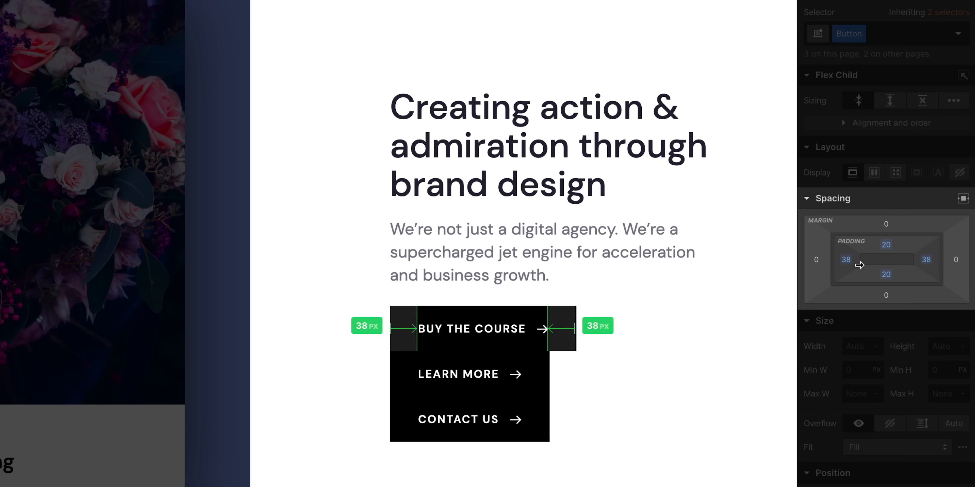
left_click_drag(860, 265, 863, 265)
left_click_drag(883, 303, 885, 310)
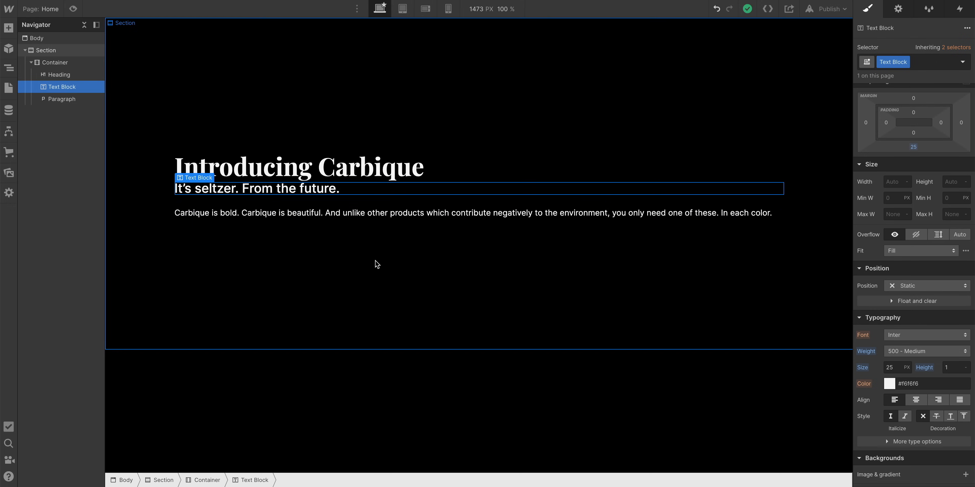
Set the hero paragraph's maximum width to 600 px and reduce it in 10 px increments to 500 px.
left_click(402, 211)
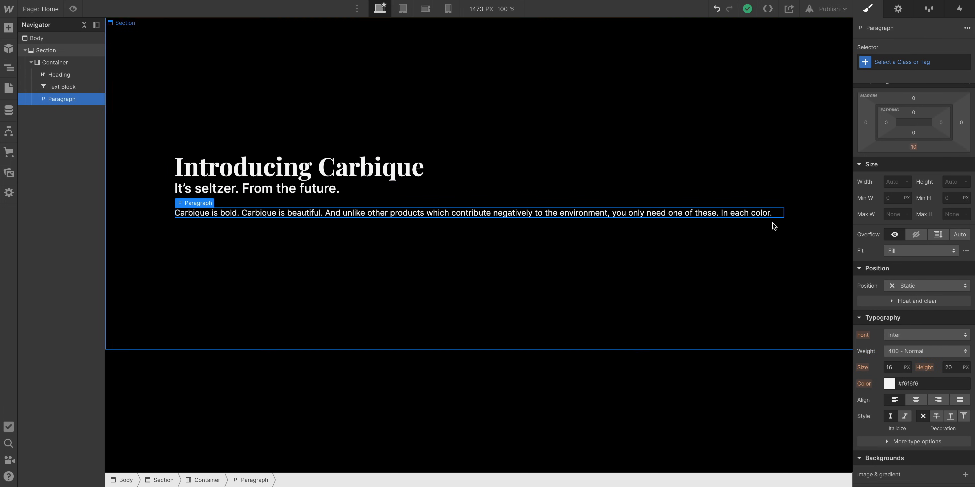
scroll(899, 213, "up", 2)
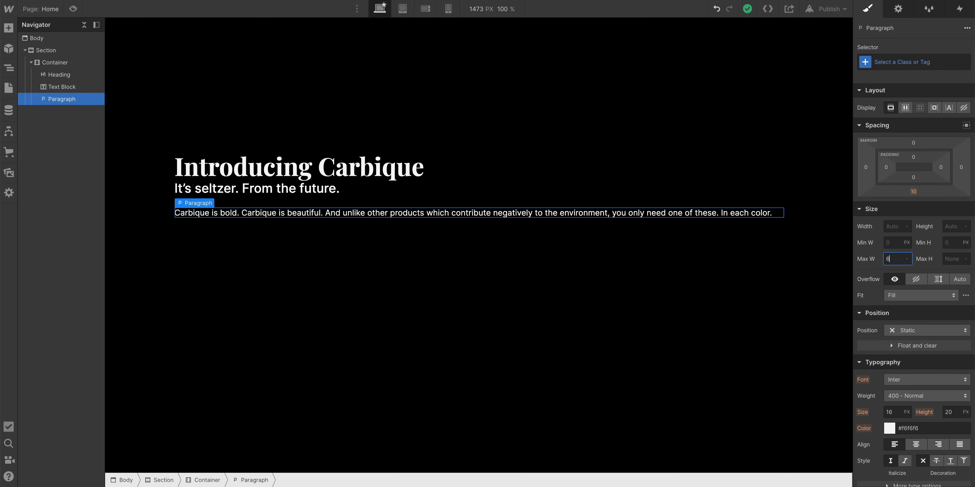
key("Return")
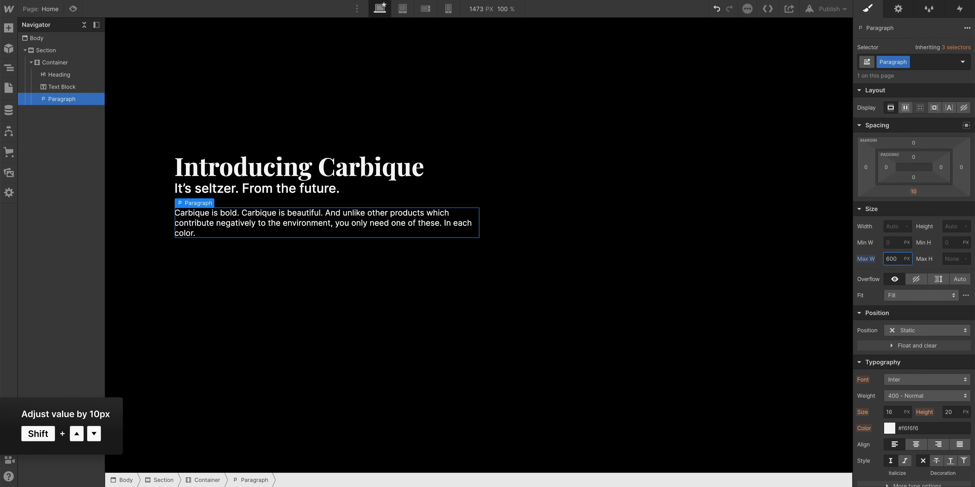
key("shift+Down")
key("shift+Down")
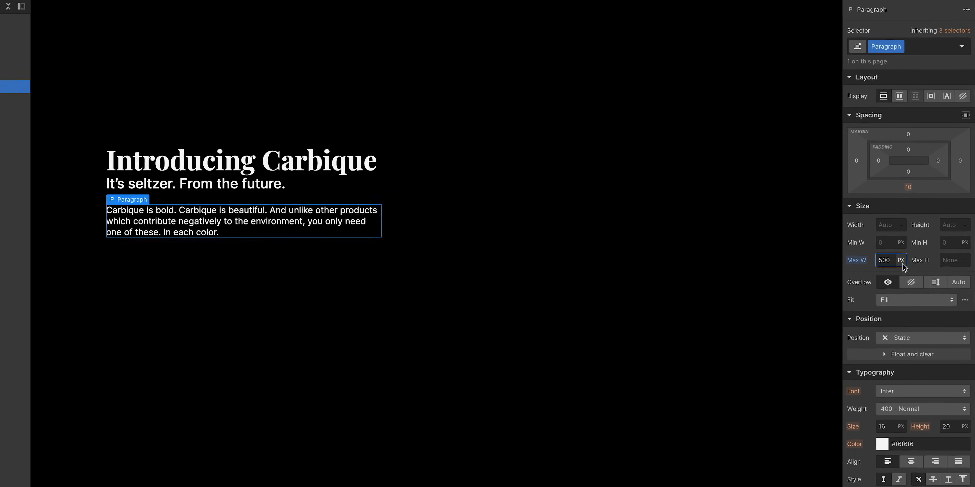
Switch the hero paragraph's maximum width to the CH unit and set it to 60 CH.
left_click(901, 261)
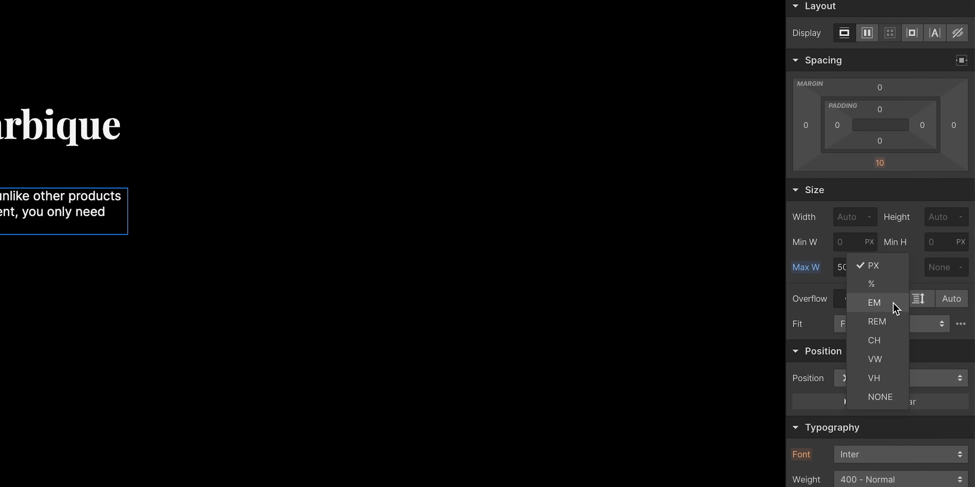
left_click(867, 343)
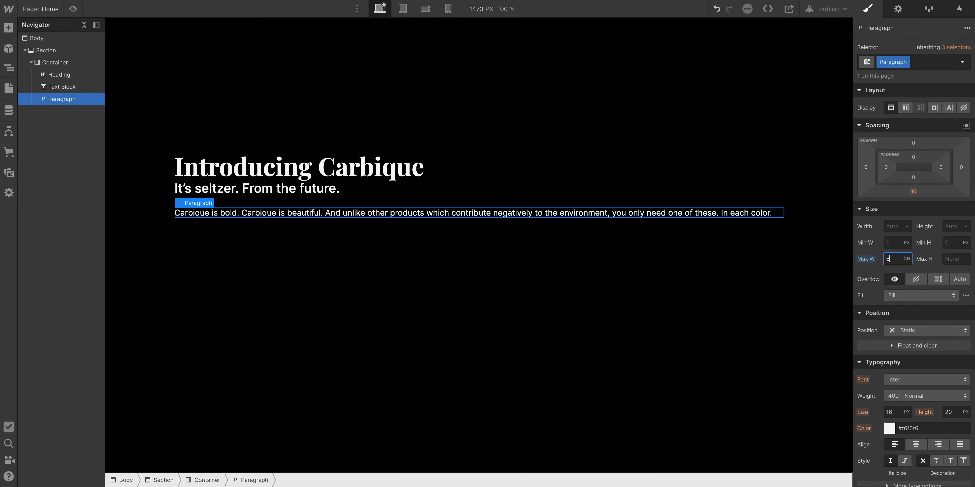
key("Return")
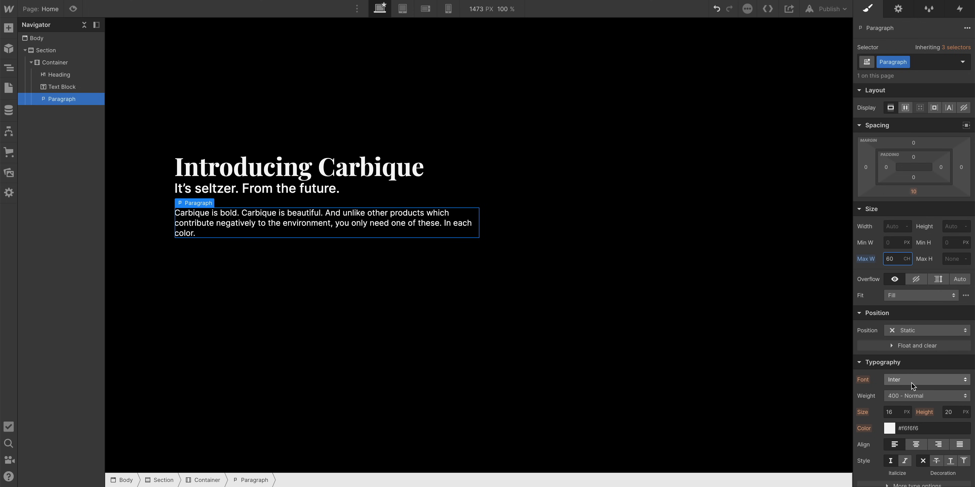
double_click(246, 224)
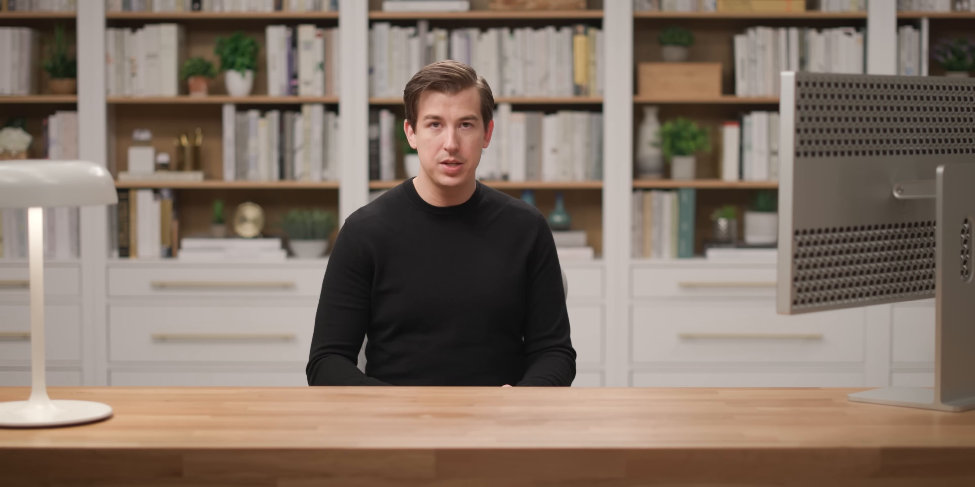
type("0000000000")
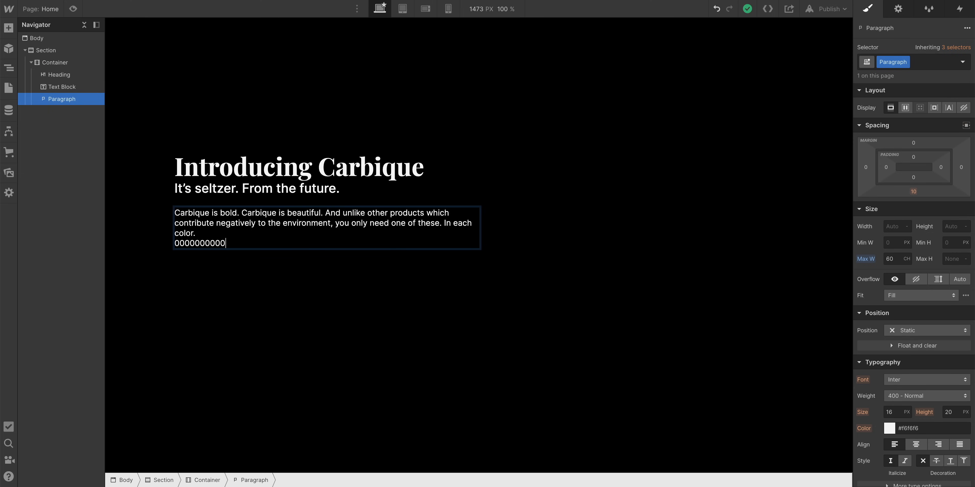
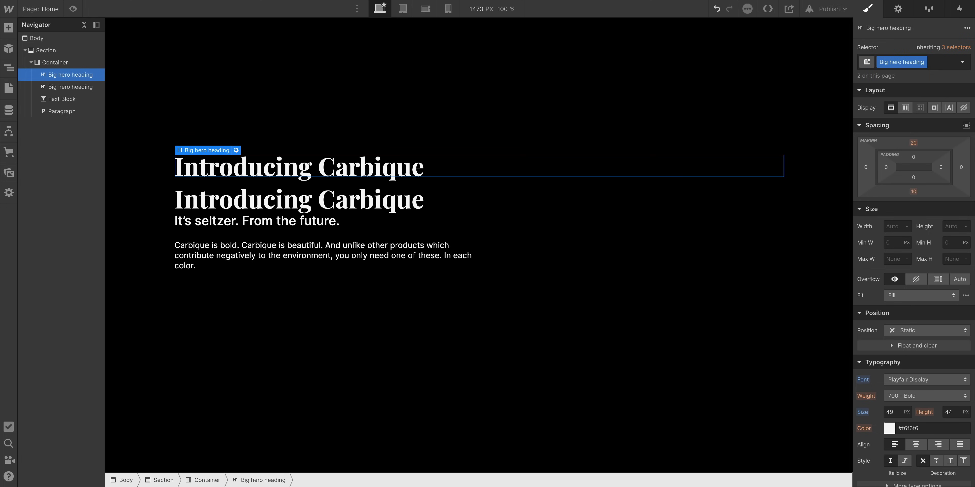
Using the second Introducing Carbique heading, set the Big hero heading class's line height to 1 and font size to 51 px.
left_click(291, 195)
left_click(308, 171)
left_click(312, 191)
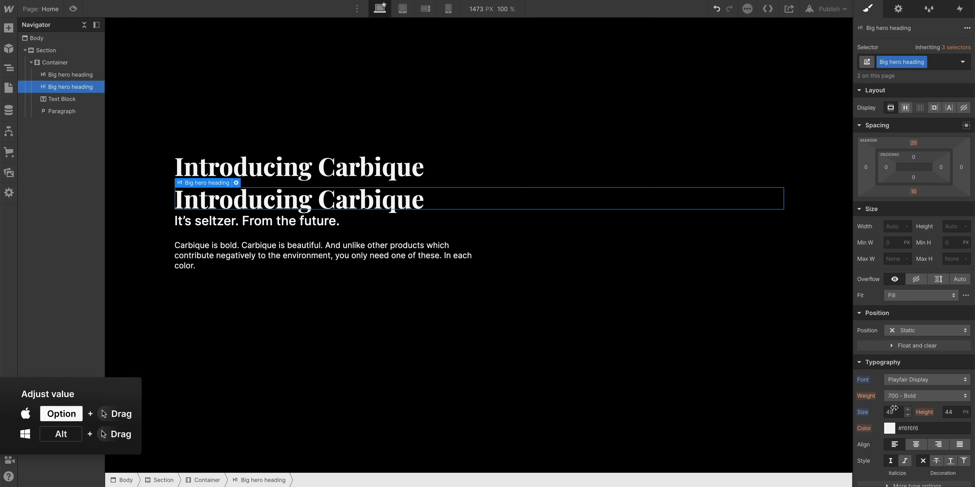
left_click_drag(893, 408, 892, 410)
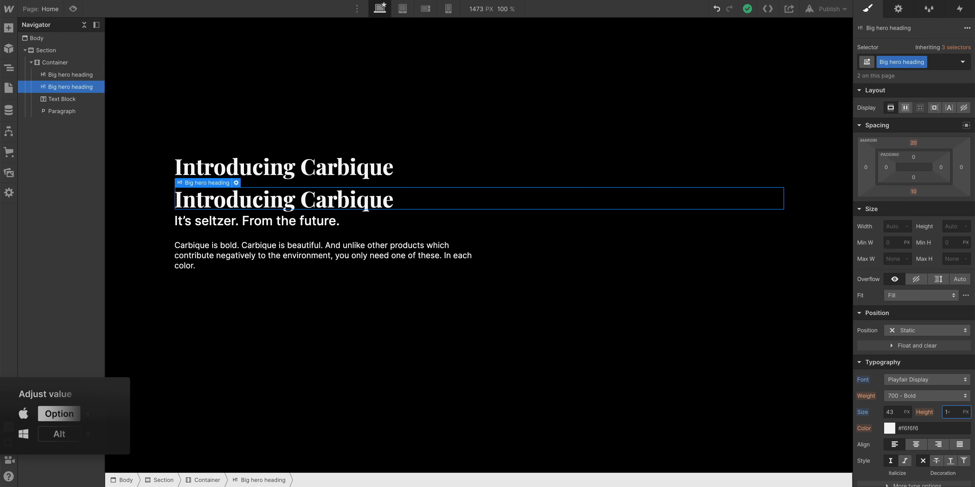
key("Return")
mouse_move(893, 415)
left_mouse_down()
mouse_move(917, 415)
mouse_move(898, 415)
left_mouse_up()
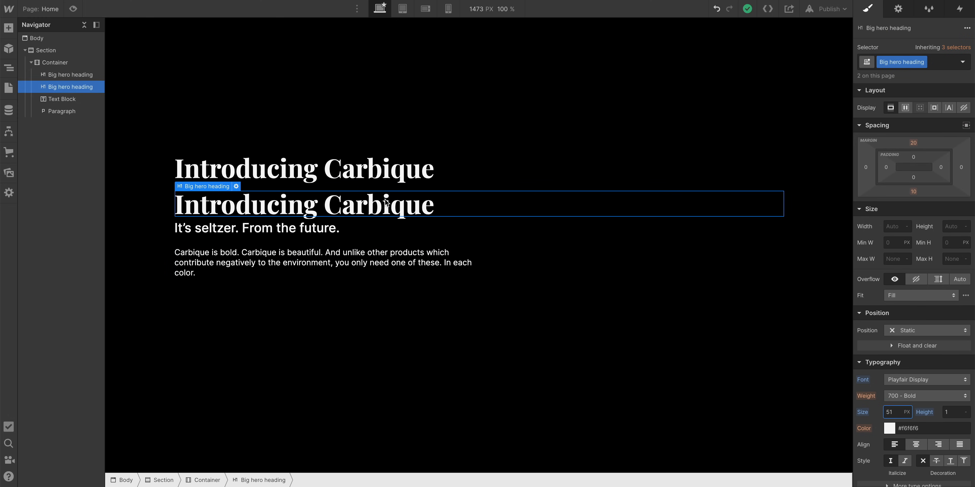
Delete the second Introducing Carbique heading, and copy and paste the remaining one to create a fresh duplicate.
key("Delete")
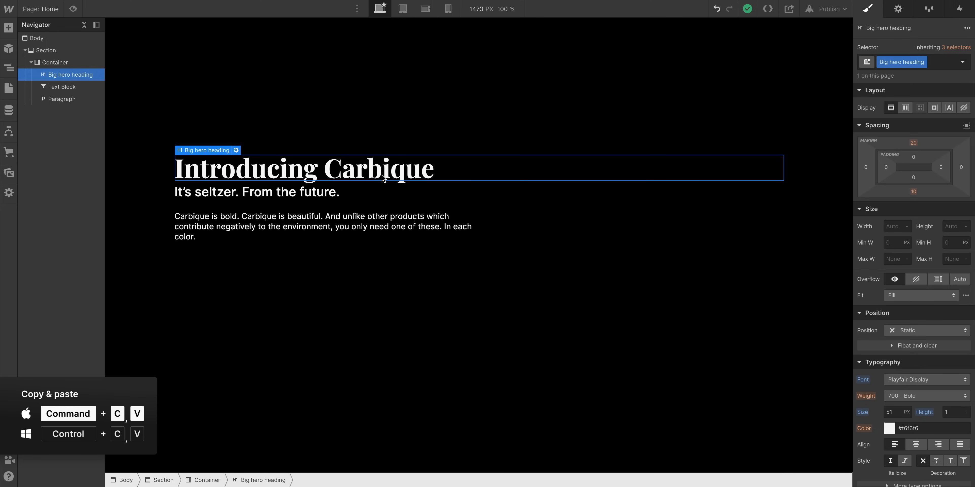
key("super+v")
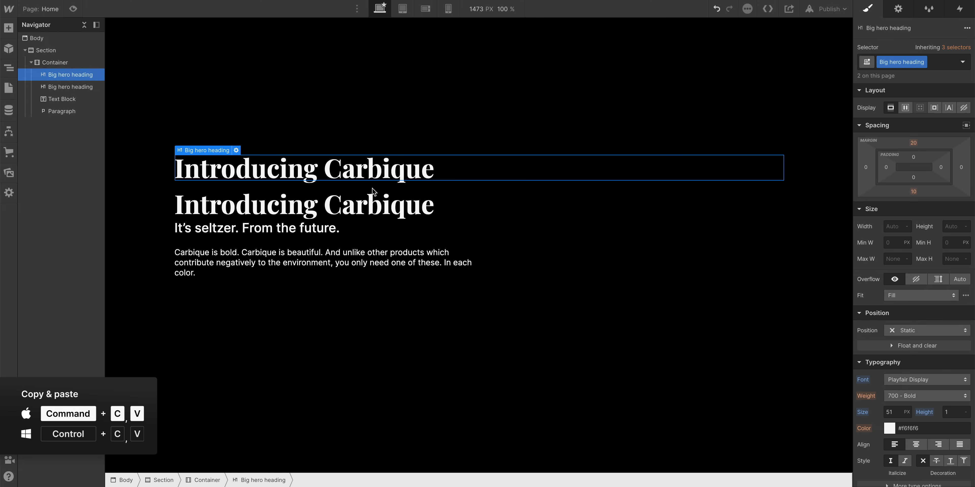
Set the Big hero heading class's font size to 58 px, replace the second heading's text with a sample greeting, and try other sizes.
left_click(389, 215)
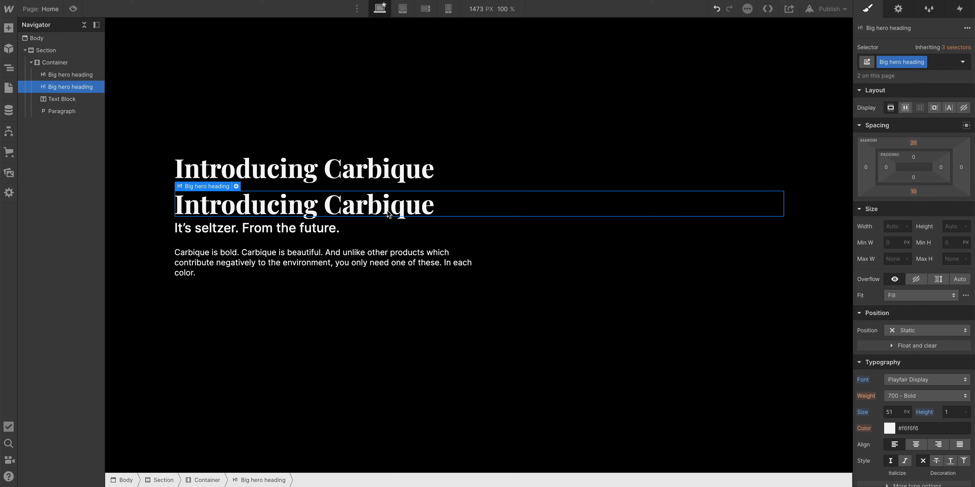
left_click_drag(904, 412, 893, 411)
double_click(443, 212)
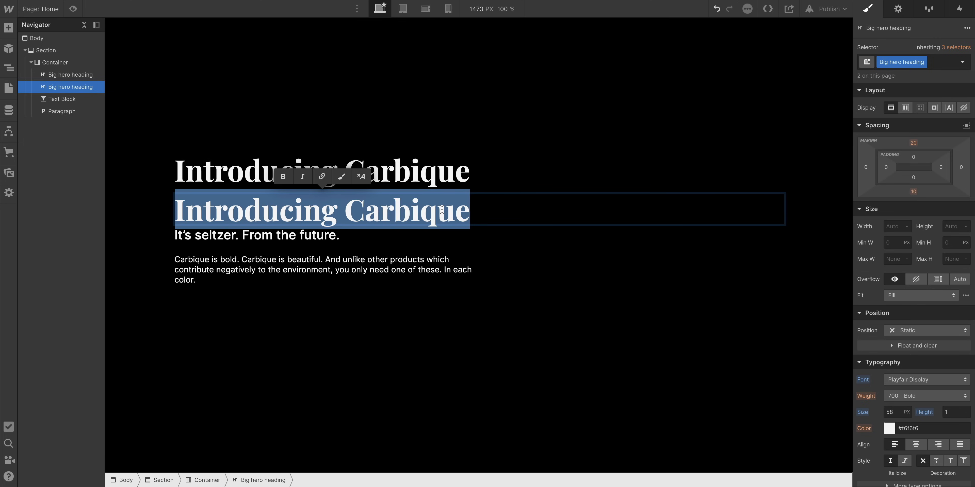
type("Hello, Sara! How are you today?")
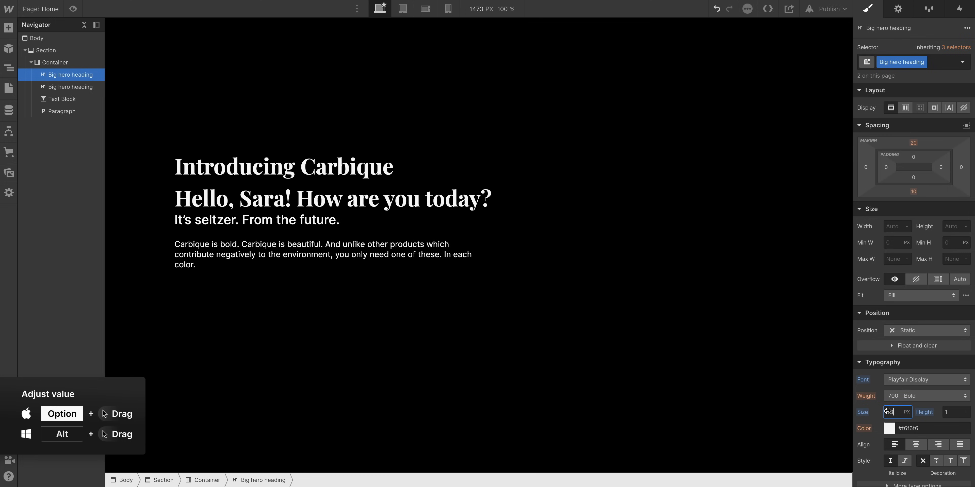
mouse_move(887, 411)
left_mouse_down()
mouse_move(877, 411)
mouse_move(904, 412)
left_mouse_up()
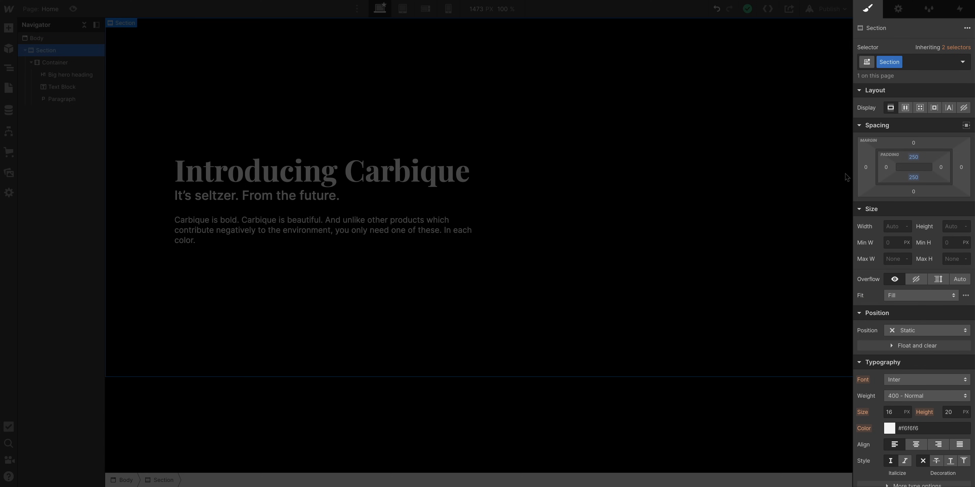
Rename the section's class to Hero section and give it the background image Hero image Carbique.jpg.
scroll(883, 212, "down", 8)
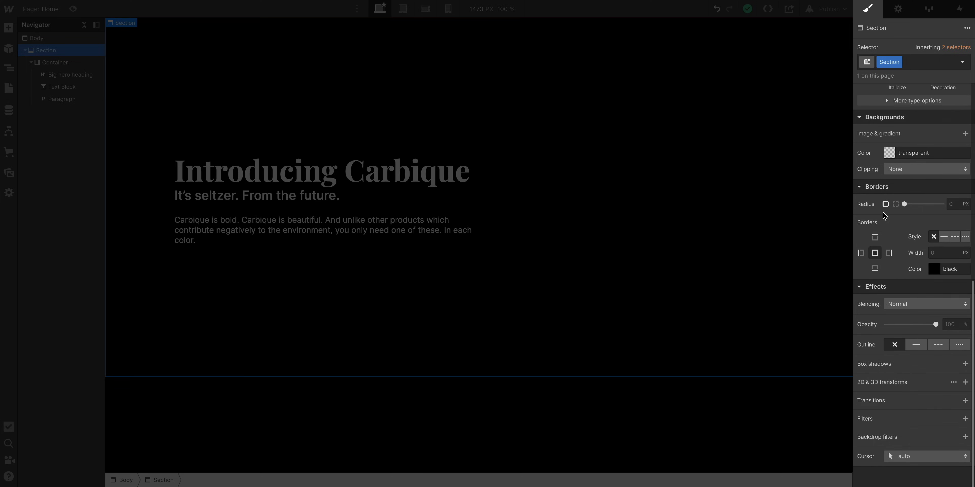
scroll(882, 212, "up", 8)
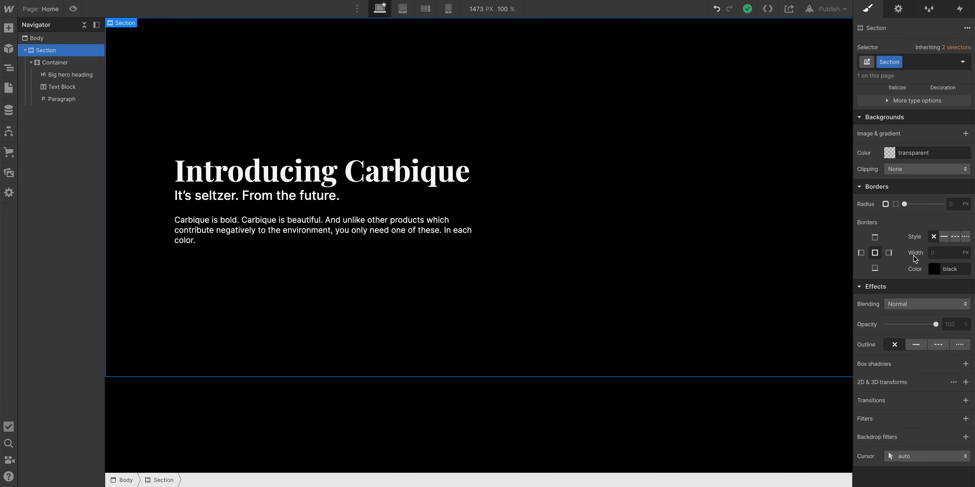
scroll(913, 258, "up", 2)
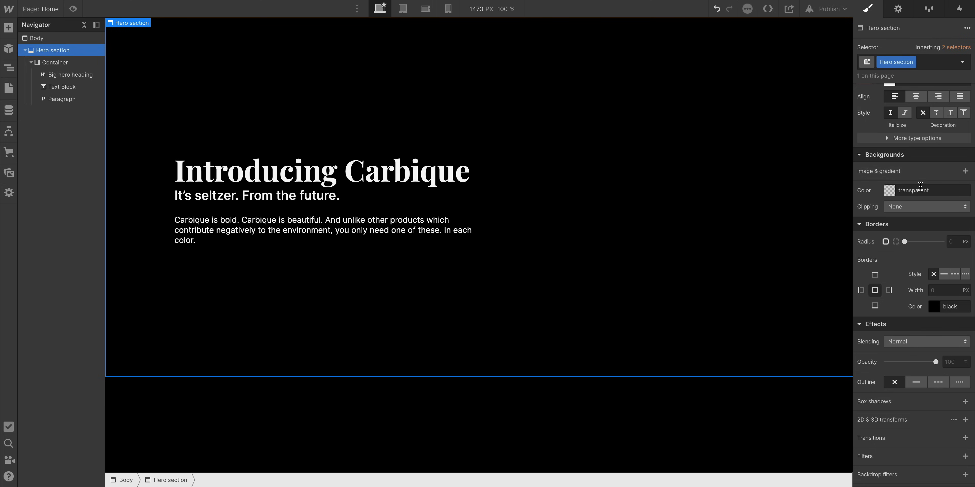
scroll(919, 186, "up", 1)
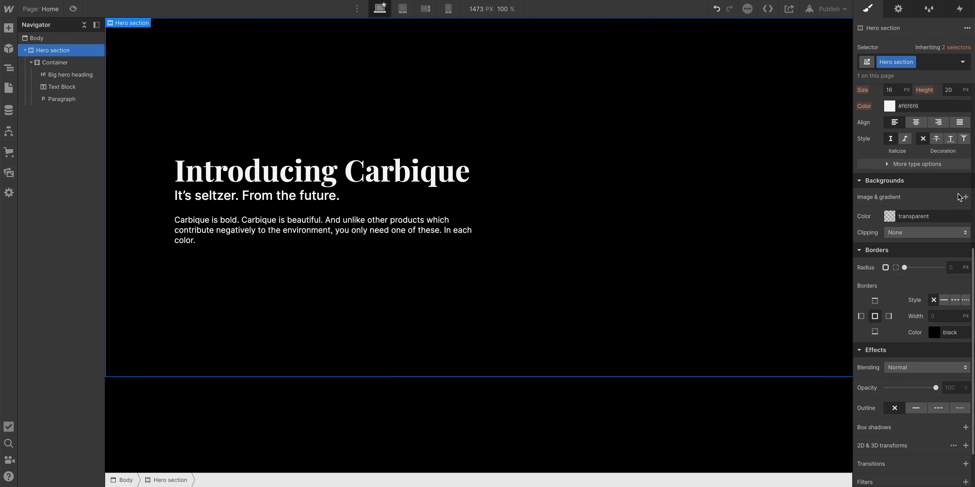
left_click(966, 197)
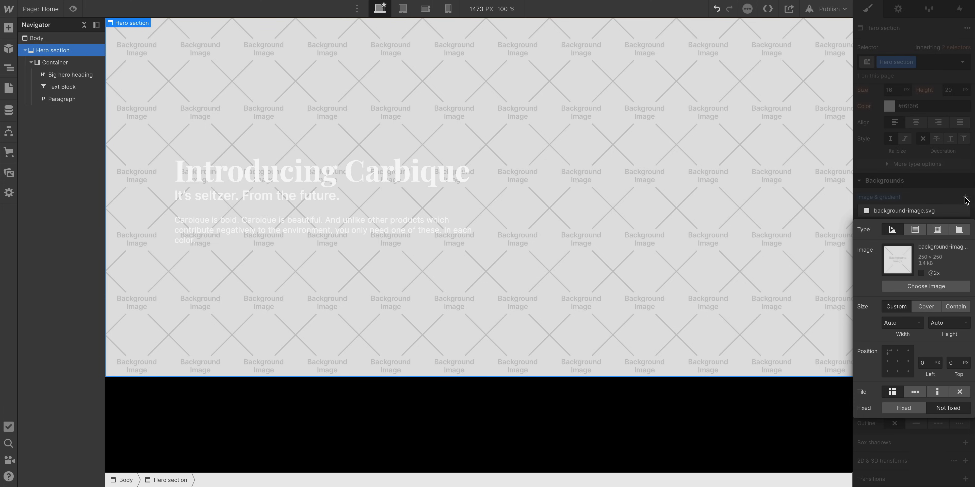
left_click(929, 291)
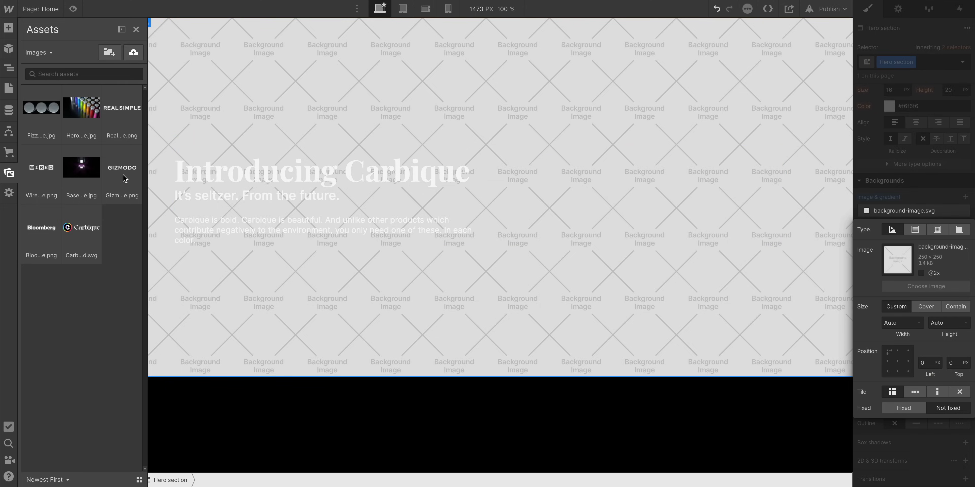
left_click(72, 118)
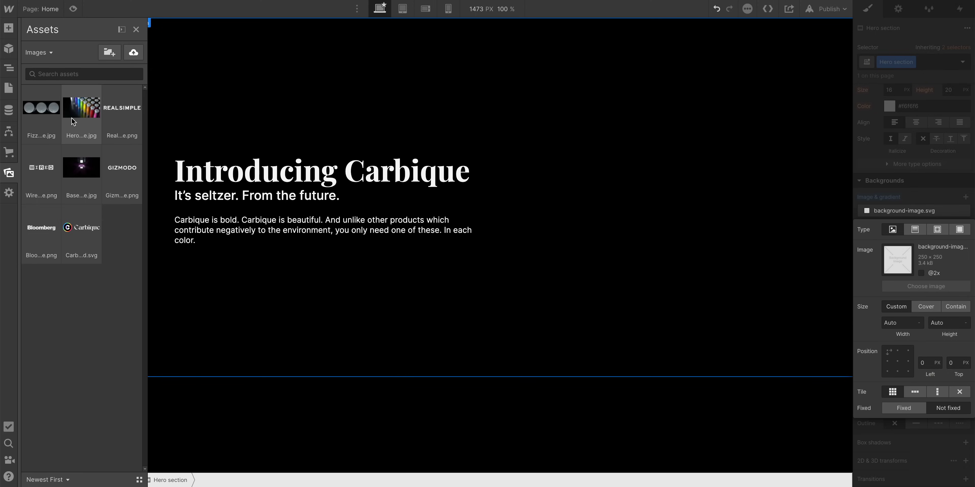
left_click(71, 117)
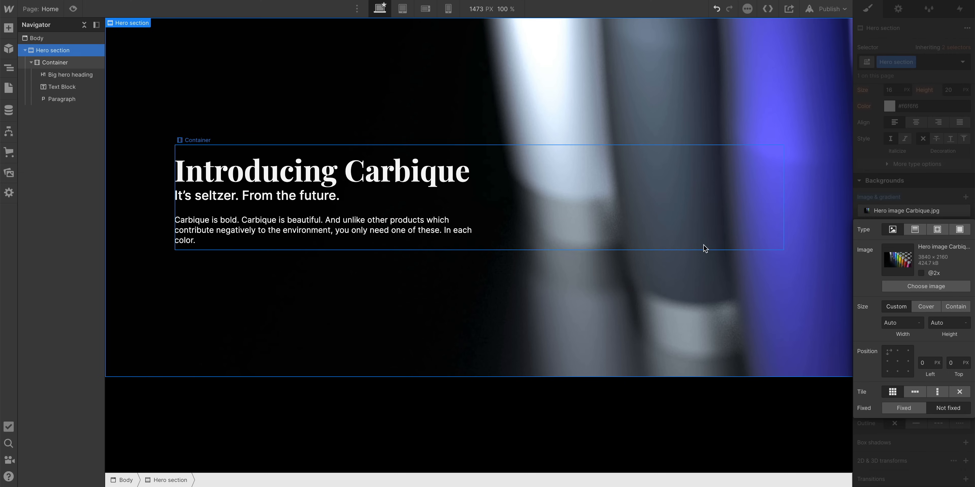
Set the hero background image's size to Cover and anchor it at bottom center, 50% left and 100% top.
left_click(926, 307)
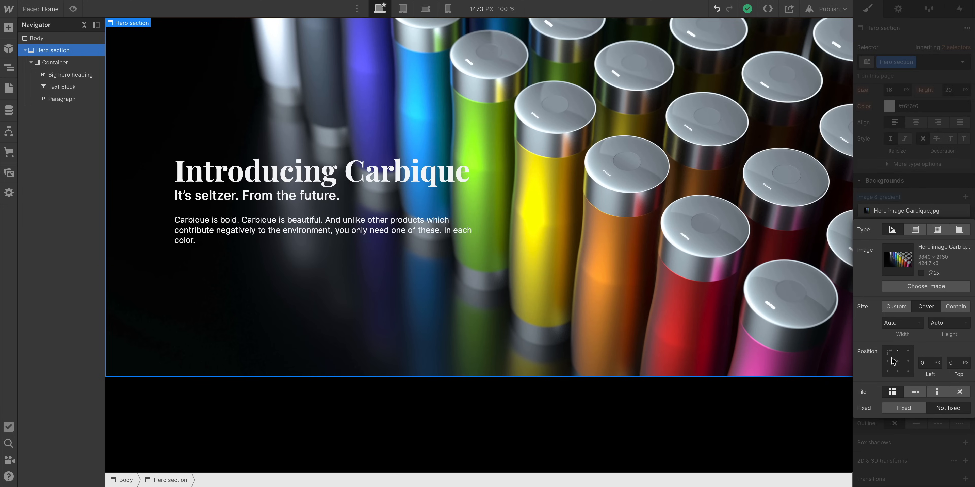
left_click(897, 361)
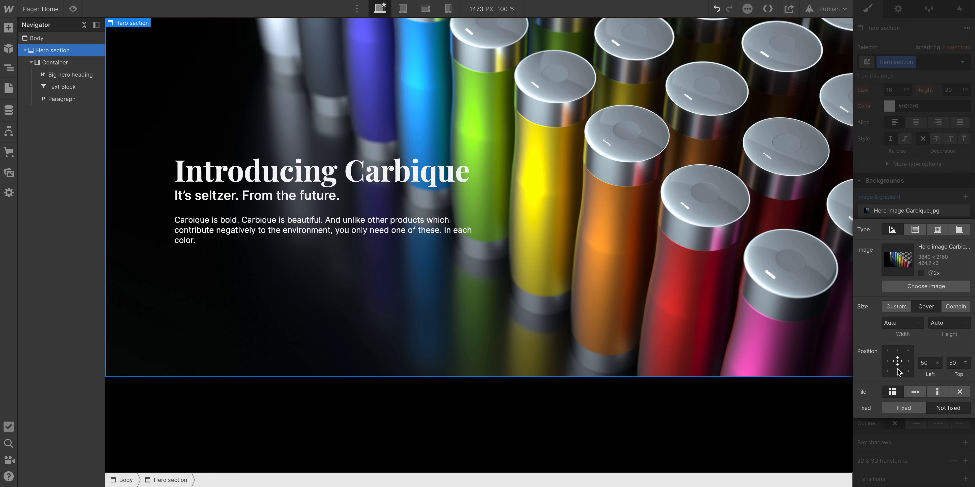
left_click(897, 371)
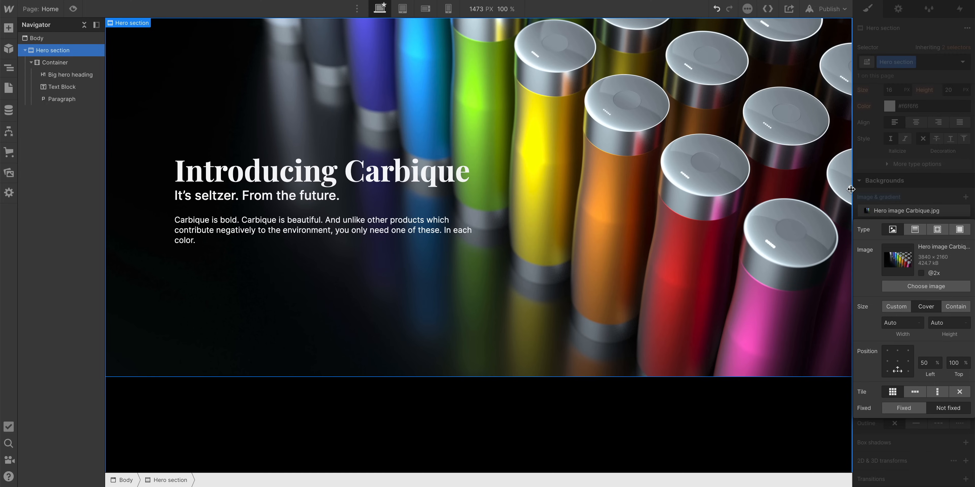
left_click_drag(851, 189, 904, 194)
left_click(904, 194)
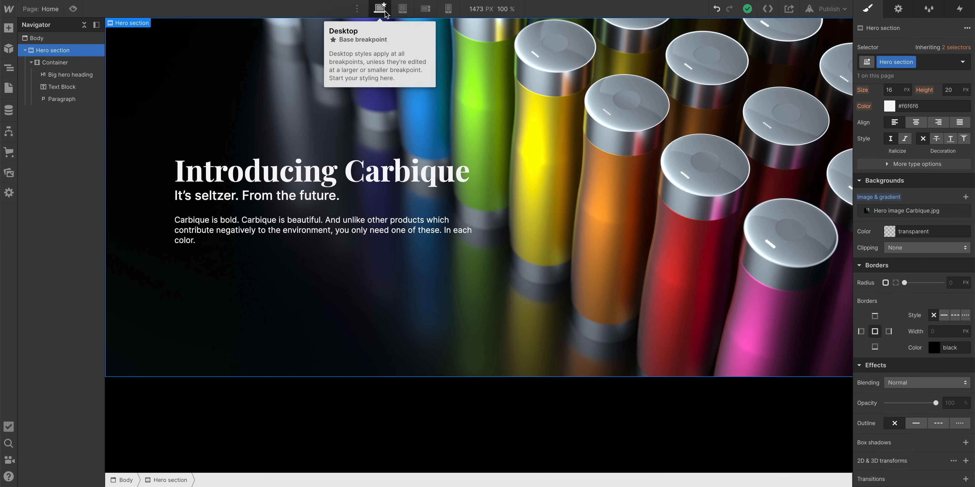
Preview the page and narrow the canvas to 240 px and back to full width to check the hero background's responsiveness.
left_click(74, 9)
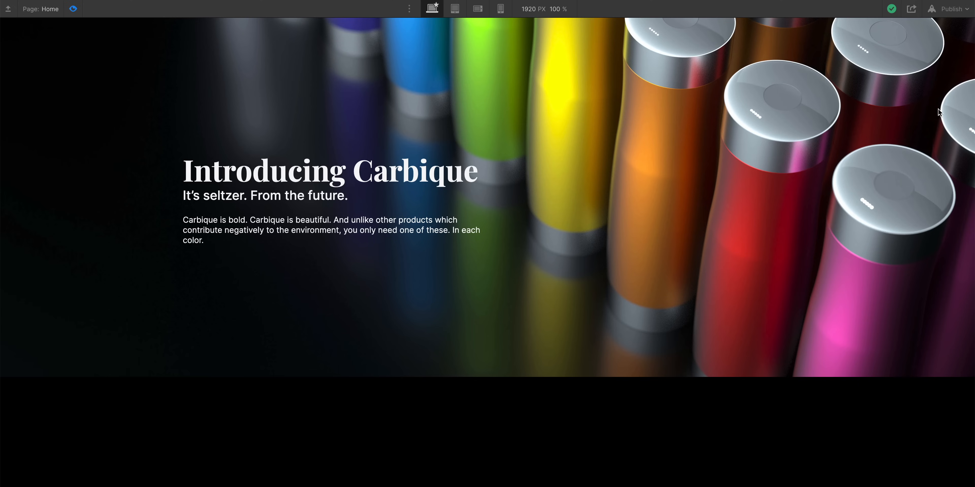
left_click_drag(972, 109, 742, 122)
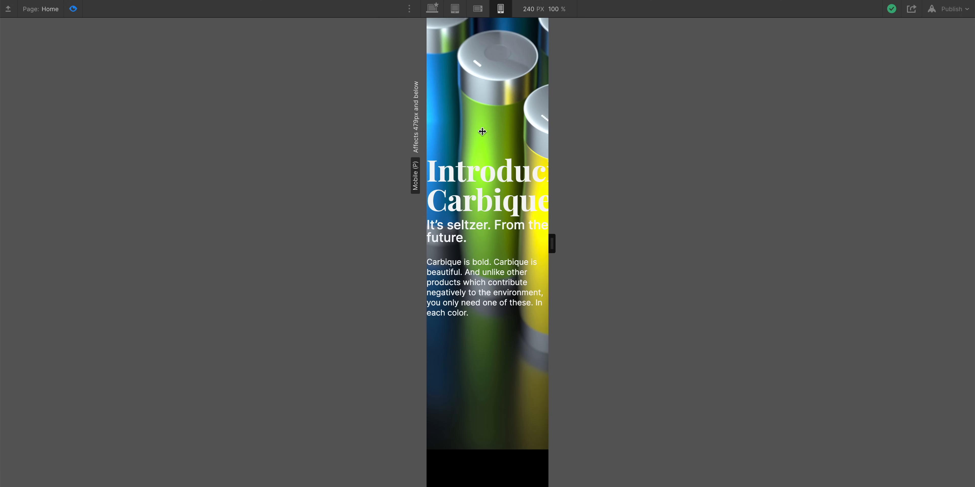
left_click_drag(551, 136, 973, 170)
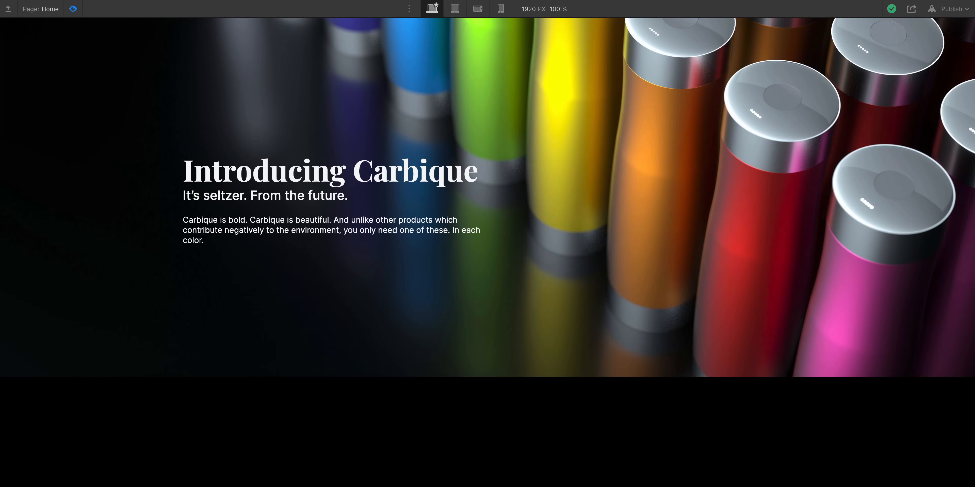
left_click(76, 9)
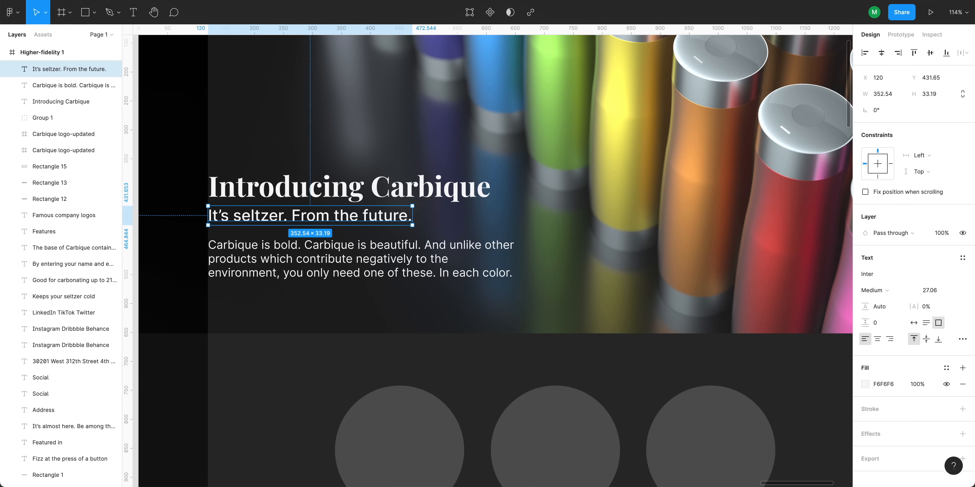
Switch to Figma and examine the hero's height, image placement and text position in the Higher-fidelity 1 design.
scroll(605, 223, "down", 3)
scroll(709, 226, "right", 2)
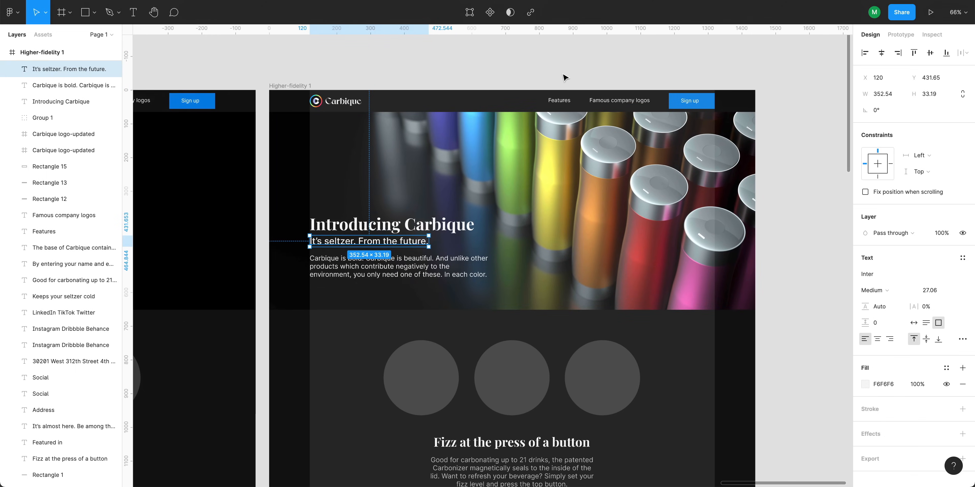
left_click(564, 76)
scroll(541, 117, "up", 3)
scroll(510, 261, "down", 1)
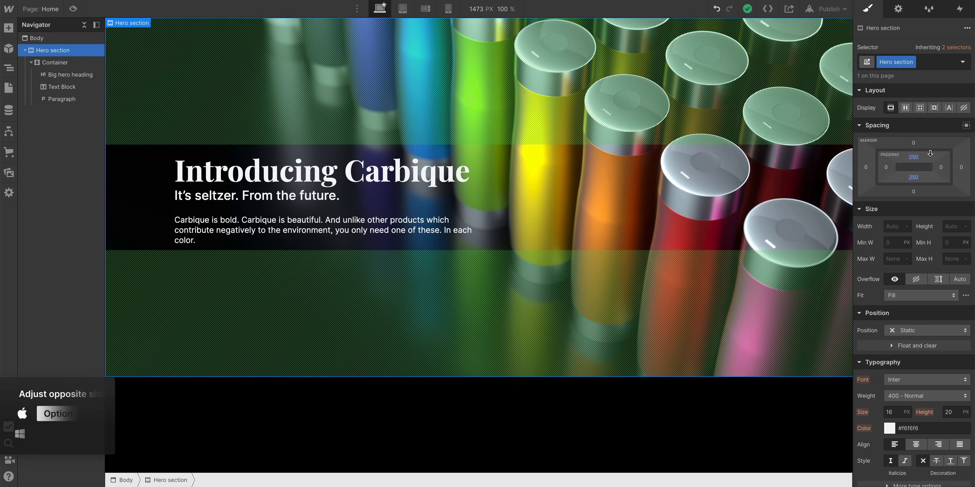
In Webflow, set the Hero section's top and bottom padding to 200 px and center its background image.
left_click_drag(932, 155, 936, 129)
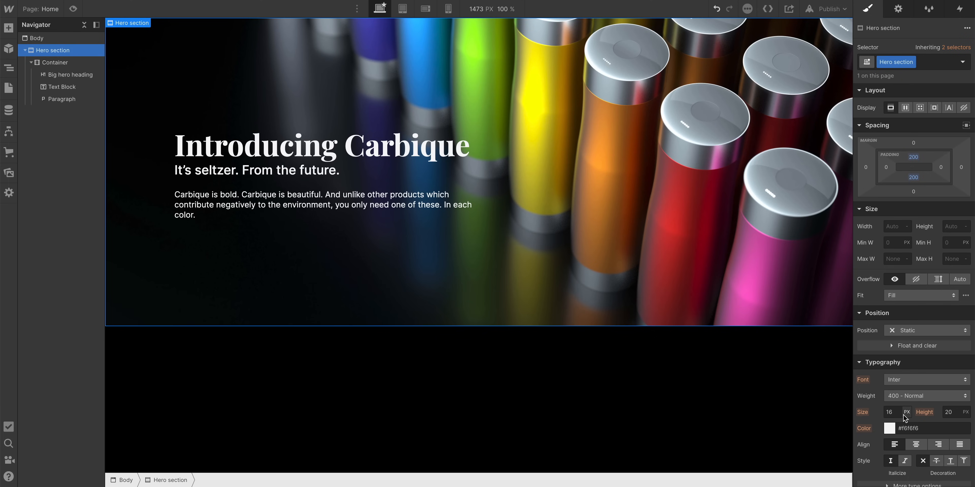
scroll(905, 418, "down", 4)
left_click(907, 386)
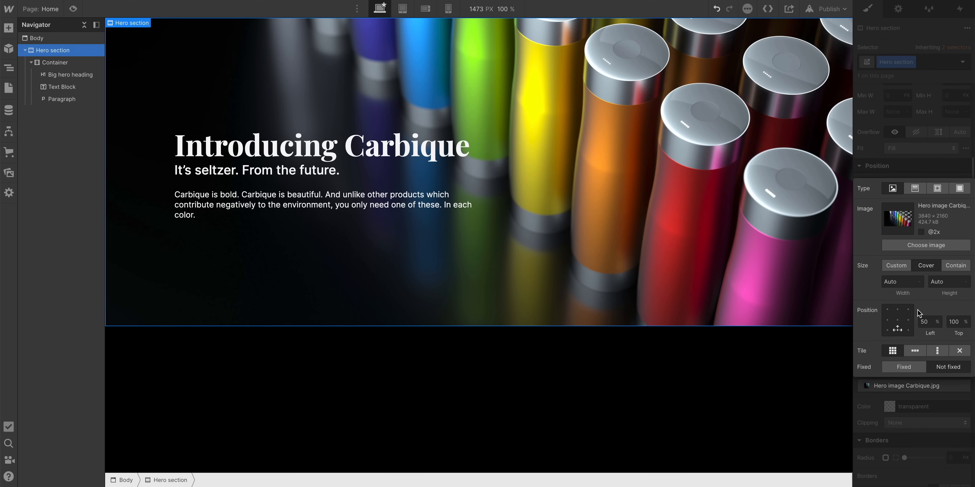
left_click(897, 320)
left_click(912, 160)
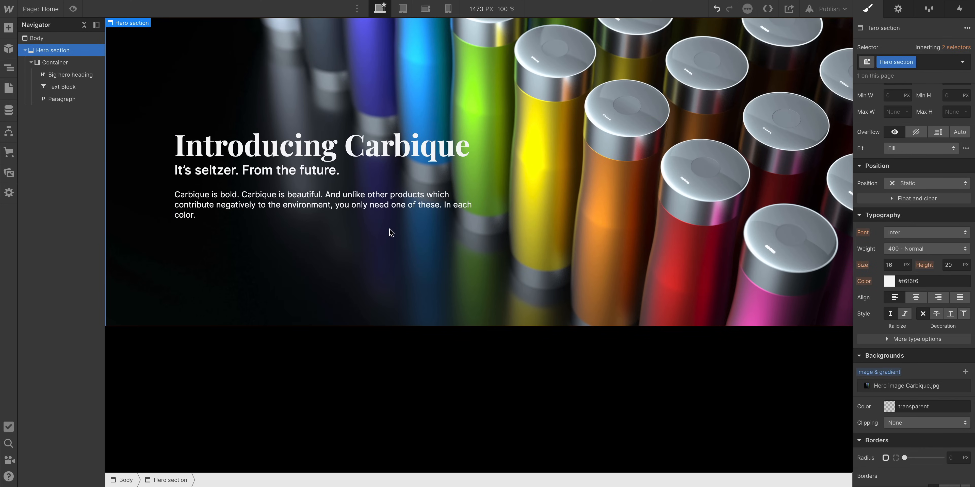
Reduce the Hero section's bottom padding to 50 px and increase its top padding to move the text lower over the image.
scroll(900, 229, "up", 4)
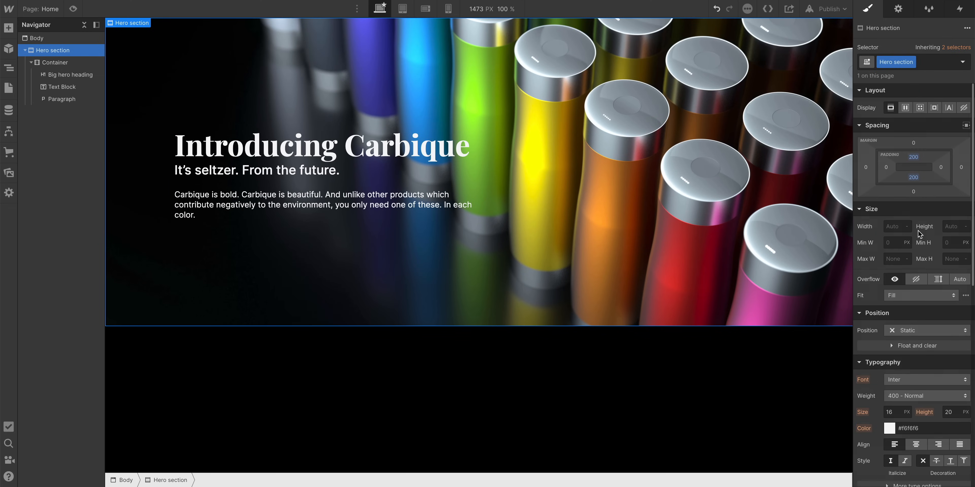
left_click_drag(921, 175, 922, 253)
key("super+z")
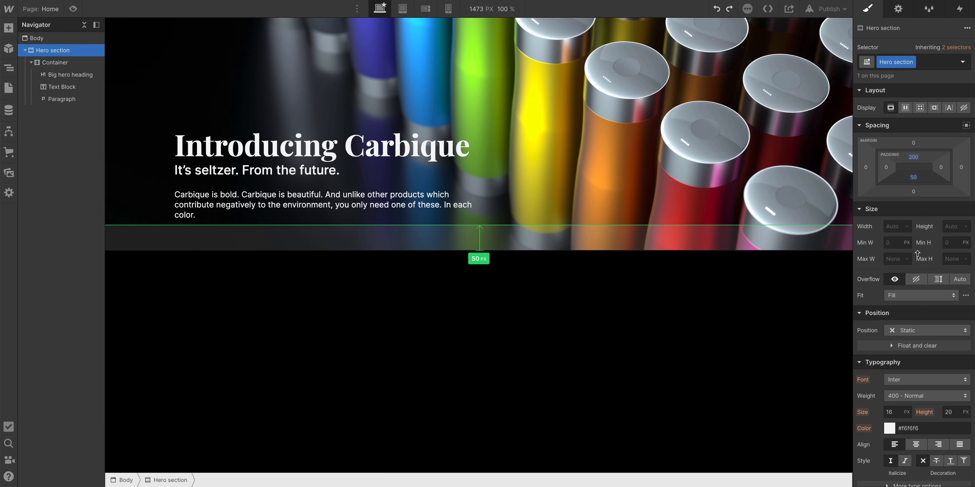
left_click_drag(913, 157, 926, 236)
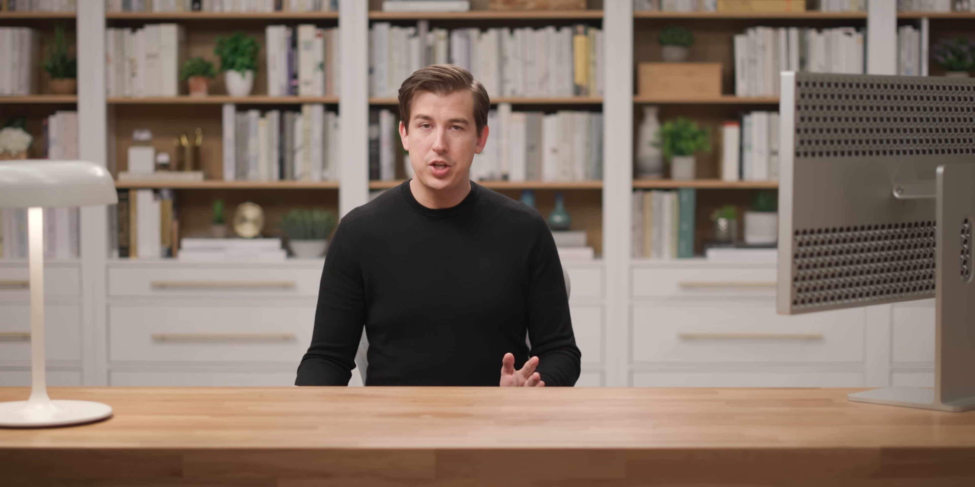
Reduce the Introducing Carbique heading's font size to 48 px.
left_click(348, 224)
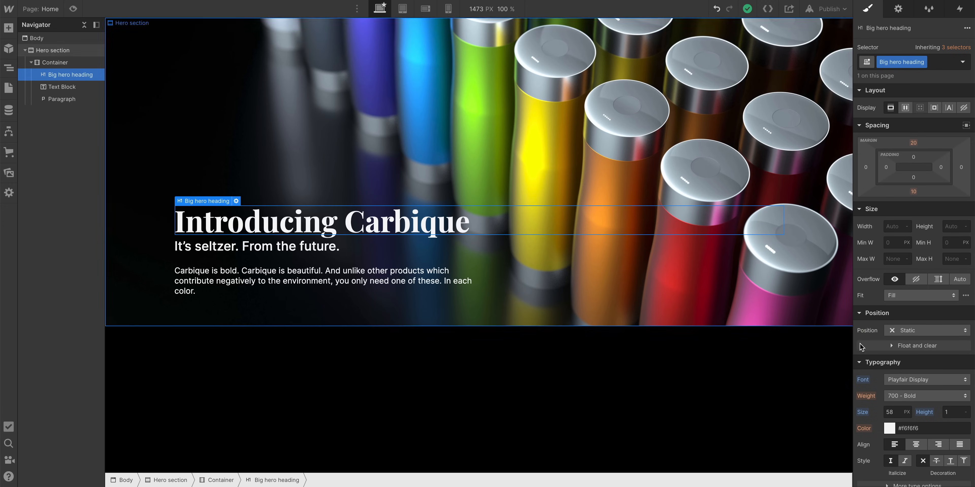
scroll(894, 368, "down", 1)
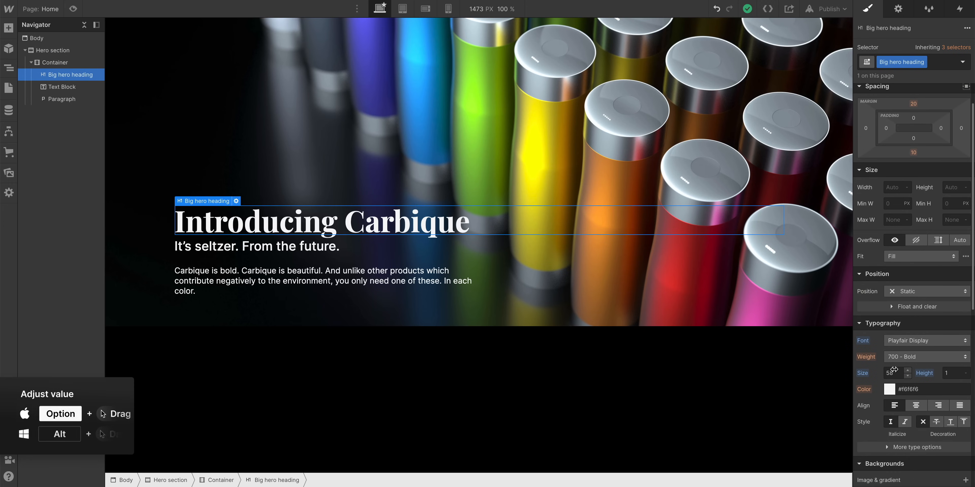
left_click_drag(893, 369, 889, 368)
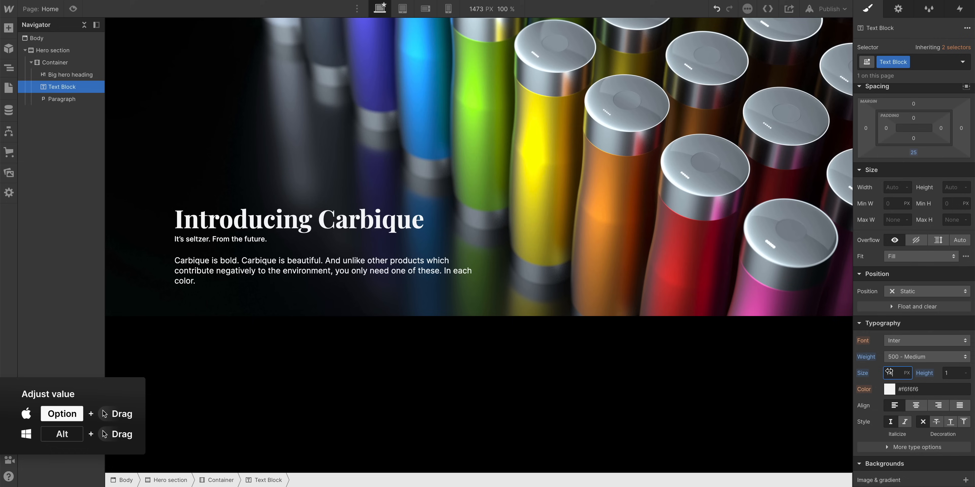
Try larger font sizes on the "It's seltzer. From the future." text block, then set its size to 18 px.
left_click_drag(892, 373, 897, 373)
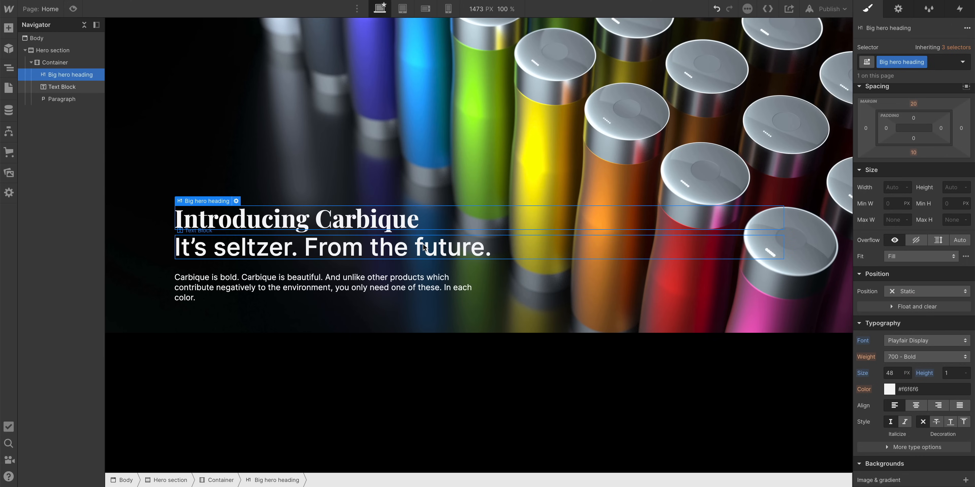
left_click(424, 246)
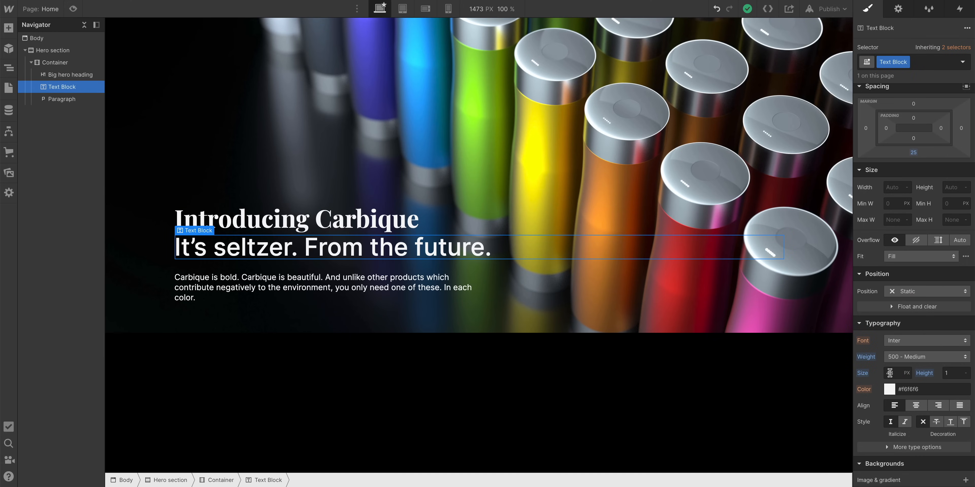
left_click_drag(891, 372, 916, 365)
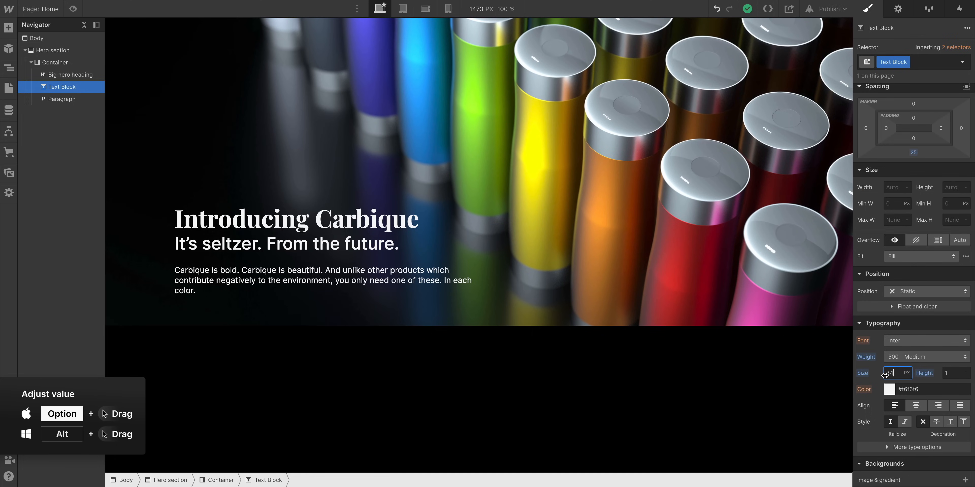
left_click_drag(893, 373, 874, 373)
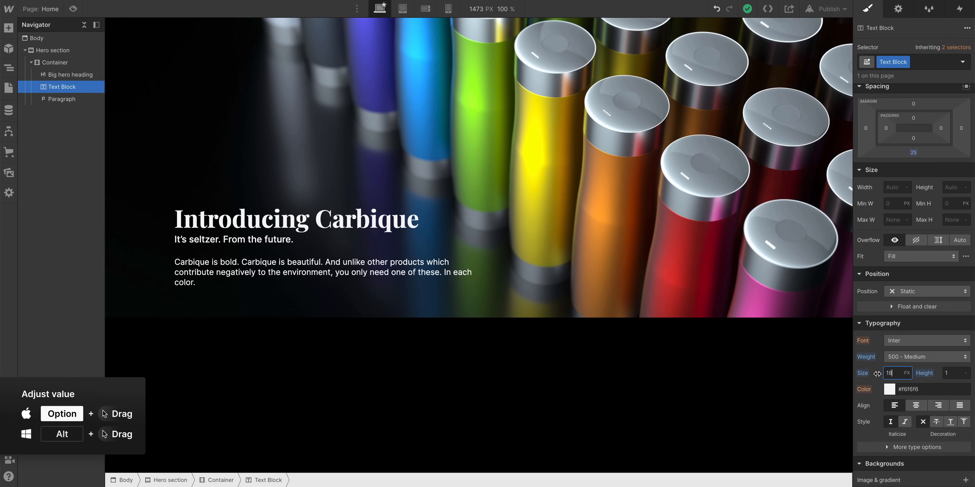
Set the font size of the "It's seltzer. From the future." text block to 26 px.
left_click_drag(877, 374, 881, 375)
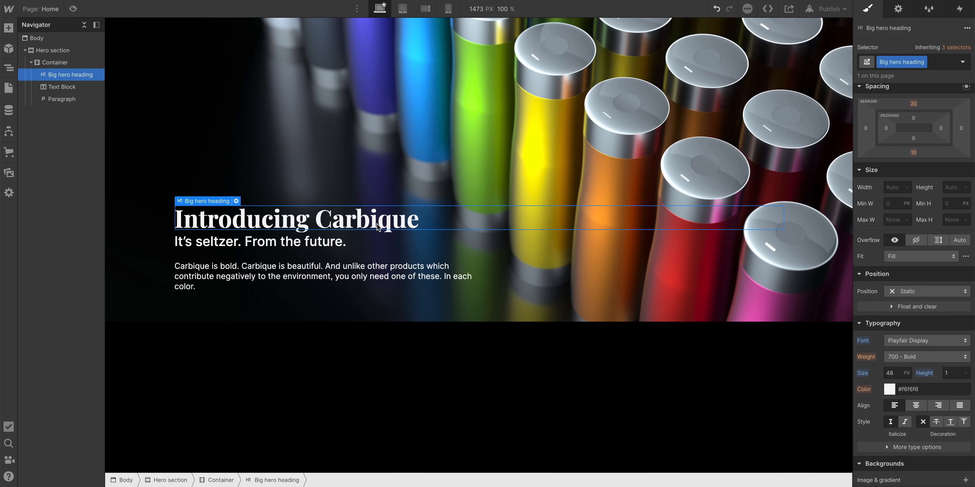
left_click(342, 244)
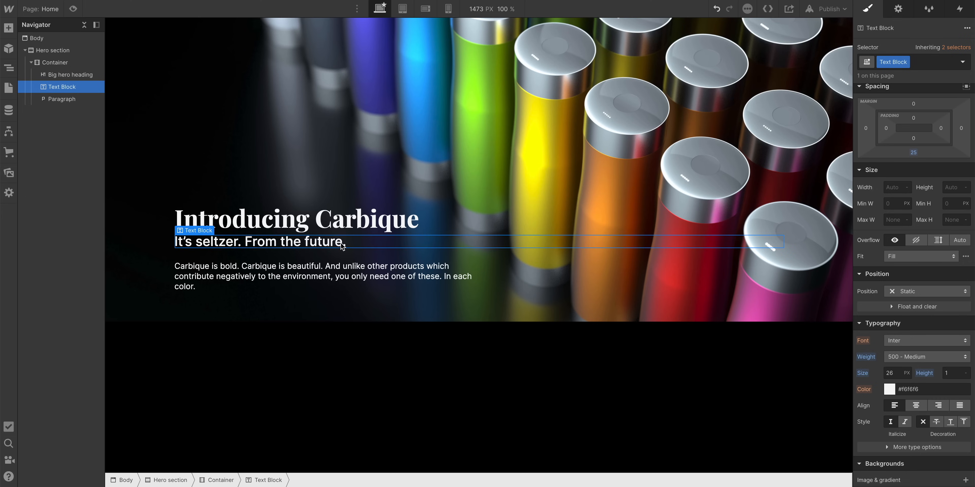
Set the bottom margin to 15 px on both the Introducing Carbique heading and the "It's seltzer. From the future." text block.
left_click(355, 224)
scroll(898, 225, "up", 2)
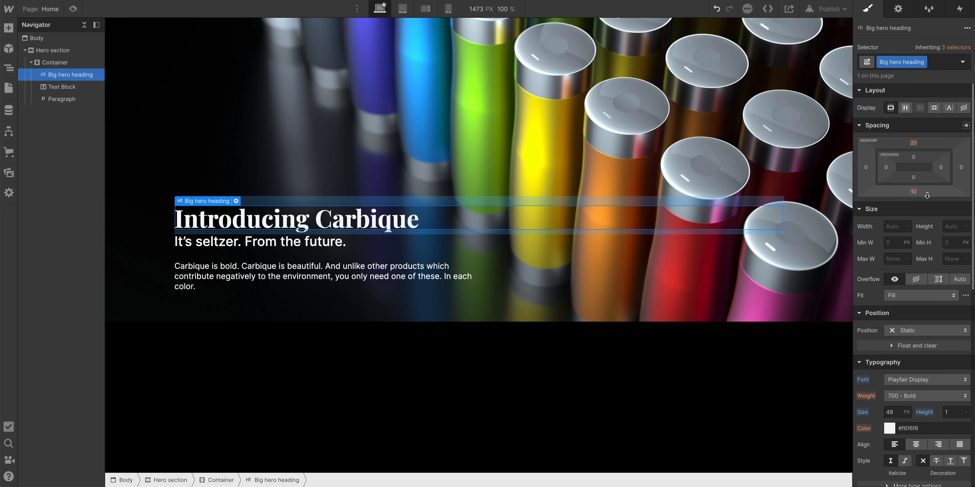
left_click_drag(926, 193, 928, 201)
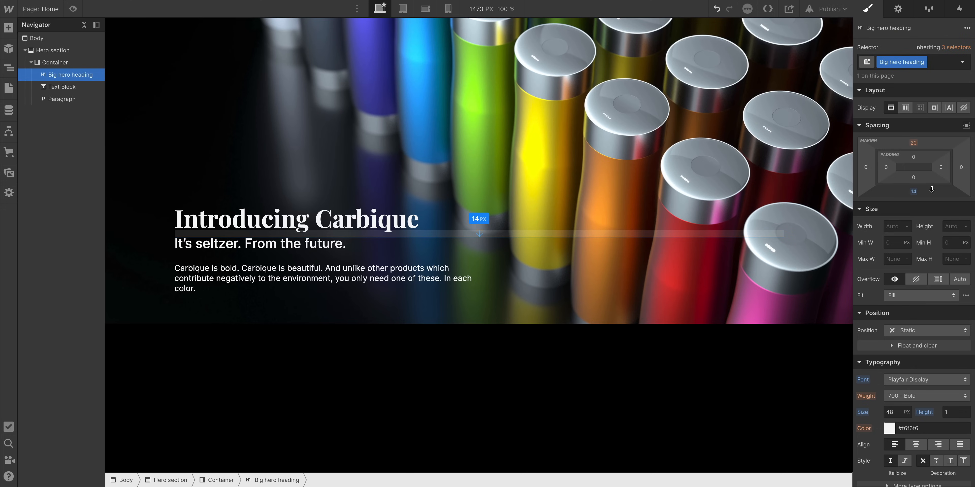
left_click_drag(931, 192, 932, 190)
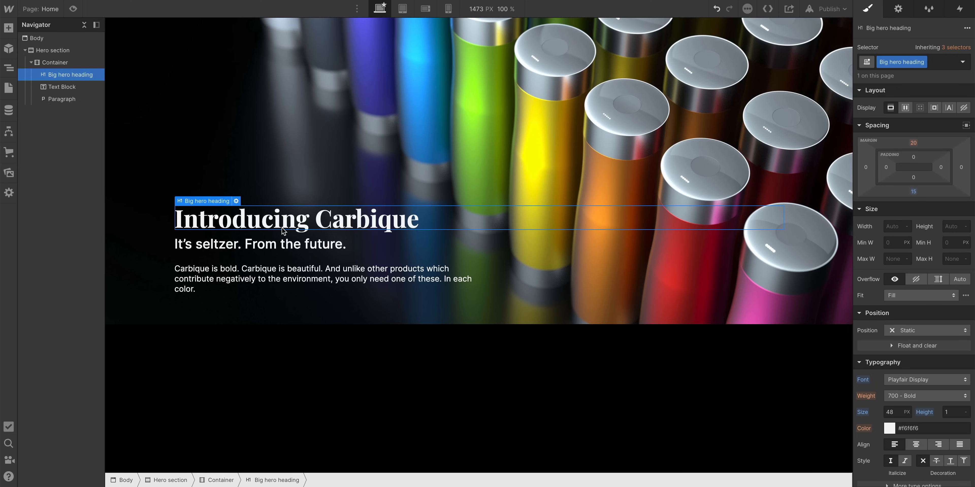
left_click(265, 244)
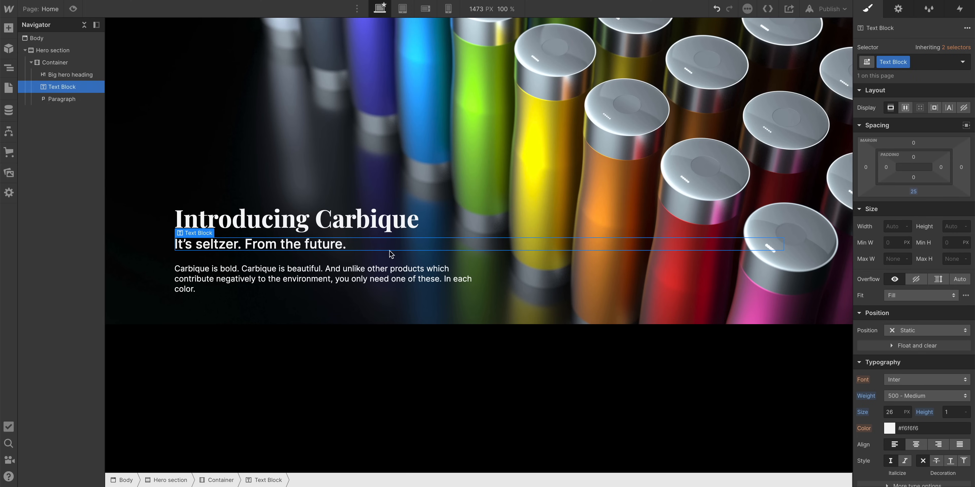
left_click_drag(929, 192, 933, 184)
key("Escape")
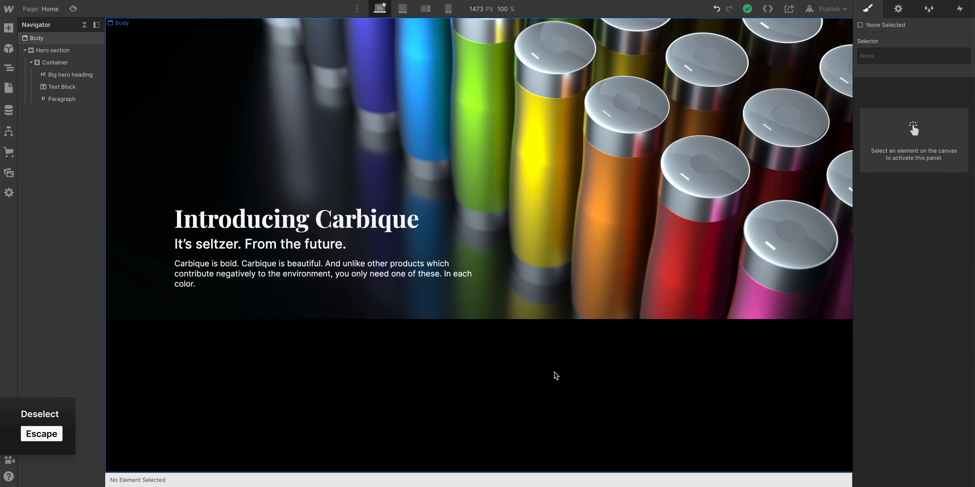
Reduce the maximum width of the hero paragraph to 45 CH.
left_click(185, 282)
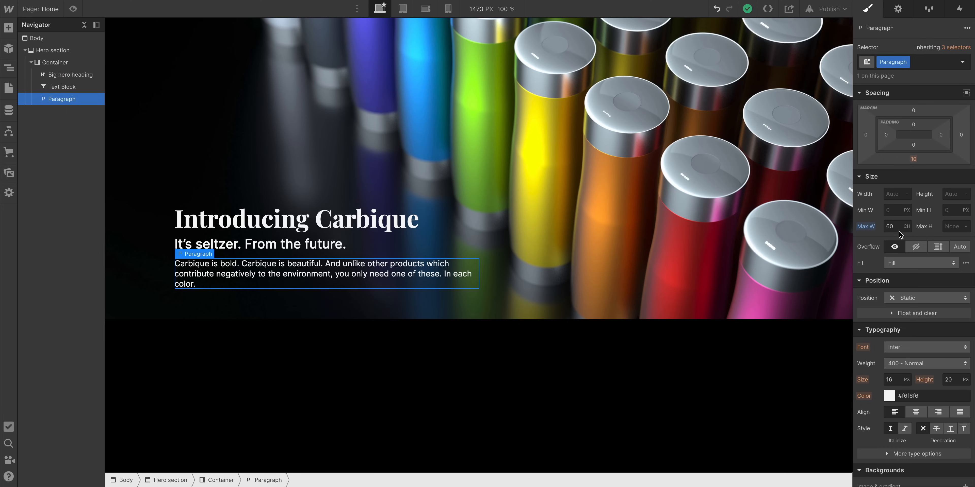
key("Down")
key("Down")
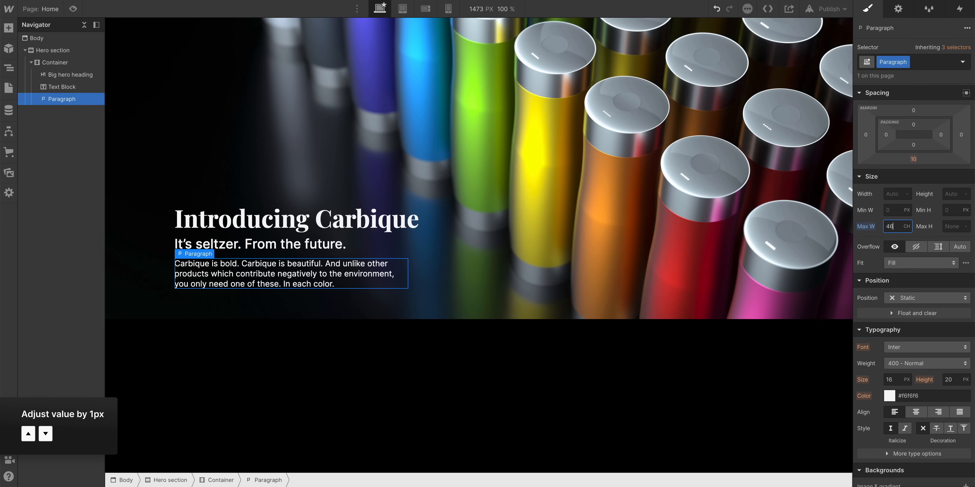
left_click(563, 326)
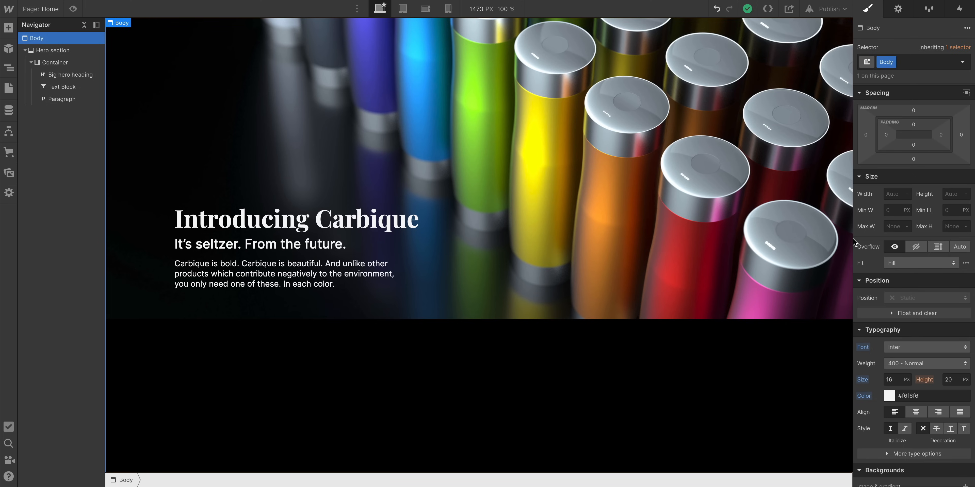
Narrow the canvas to 992 px, give the hero's Container 40 px of left and right padding, and restore the full canvas width.
left_click_drag(853, 238, 754, 250)
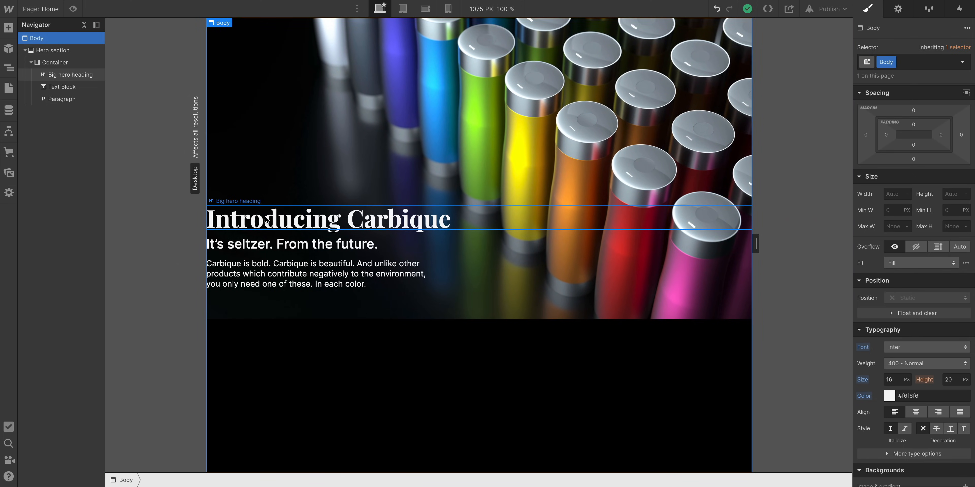
left_click(78, 63)
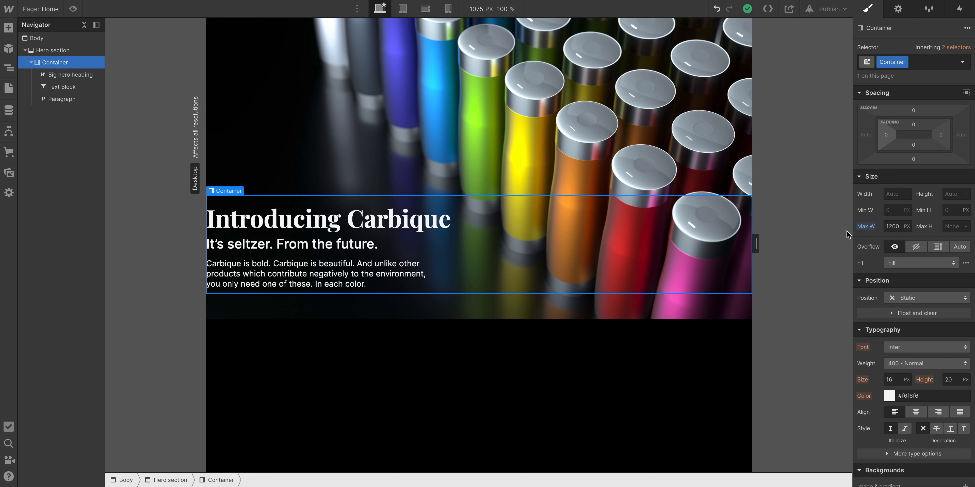
mouse_move(753, 235)
left_mouse_down()
mouse_move(767, 236)
mouse_move(740, 237)
left_mouse_up()
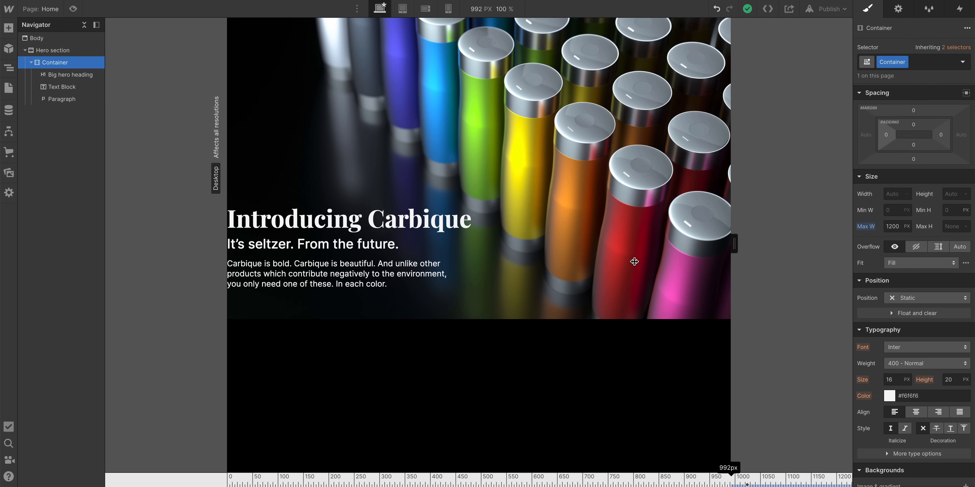
mouse_move(733, 244)
left_mouse_down()
mouse_move(809, 250)
mouse_move(720, 234)
left_mouse_up()
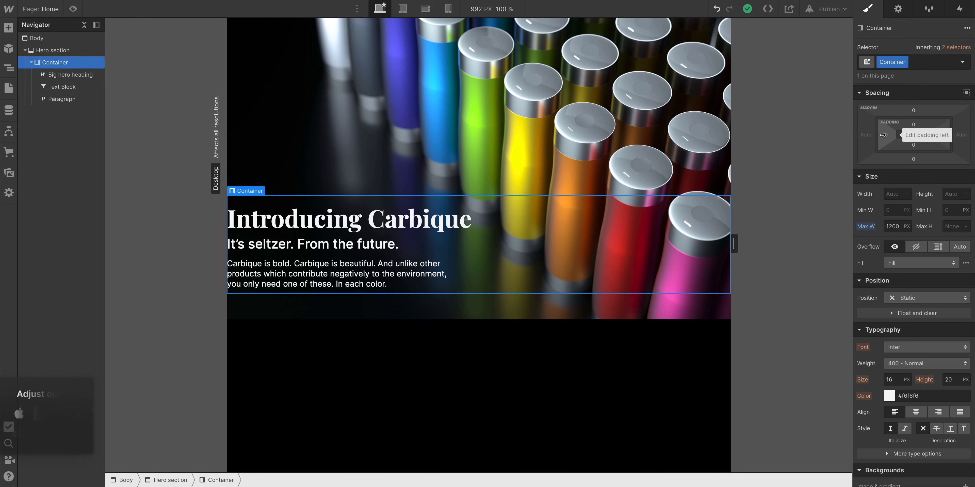
left_click_drag(886, 134, 903, 137)
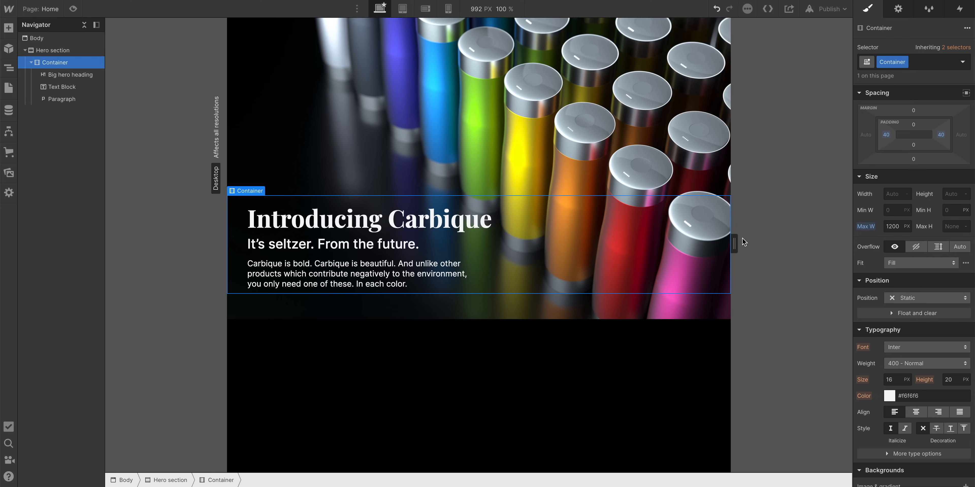
left_click_drag(734, 242, 848, 246)
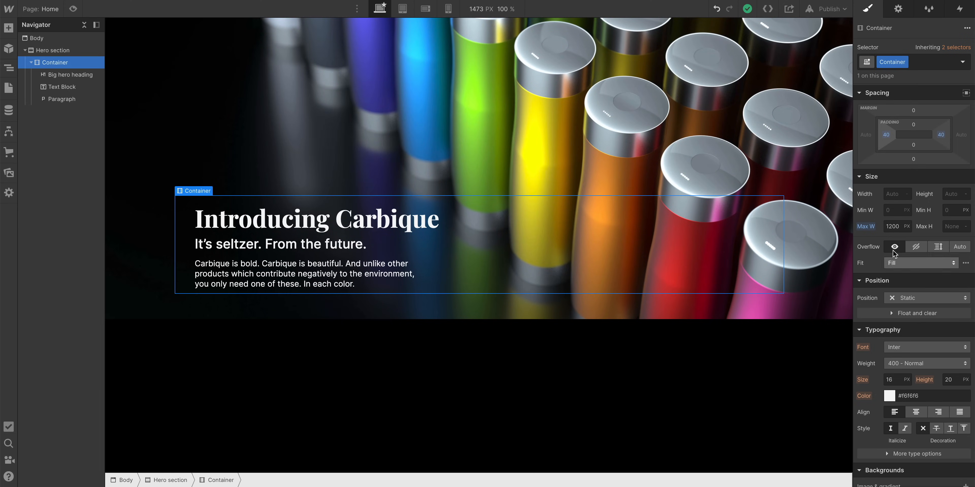
Preview the hero section at the tablet, mobile landscape and mobile portrait breakpoints, then return to desktop.
left_click(402, 9)
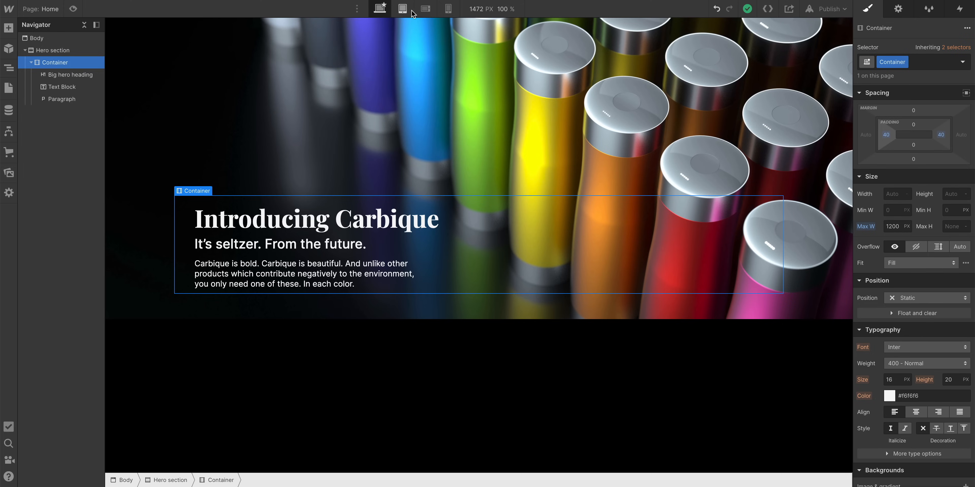
left_click(425, 9)
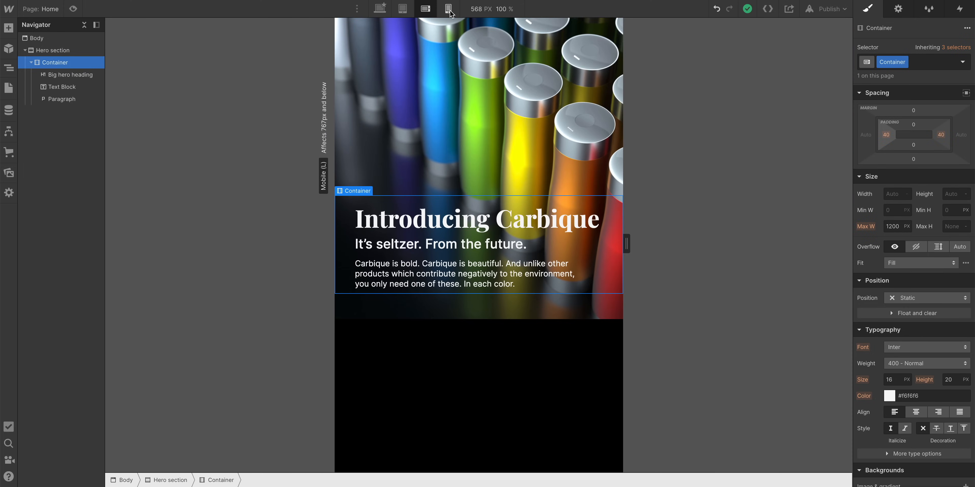
left_click(447, 9)
left_click(379, 9)
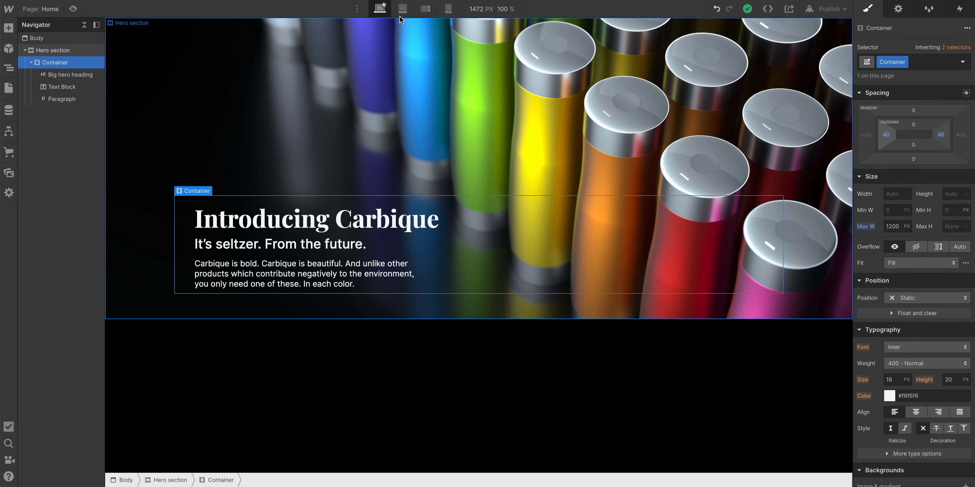
At the tablet breakpoint, set the font size of the Introducing Carbique heading to 40 px and the "It's seltzer. From the future." text to 24 px.
left_click(402, 9)
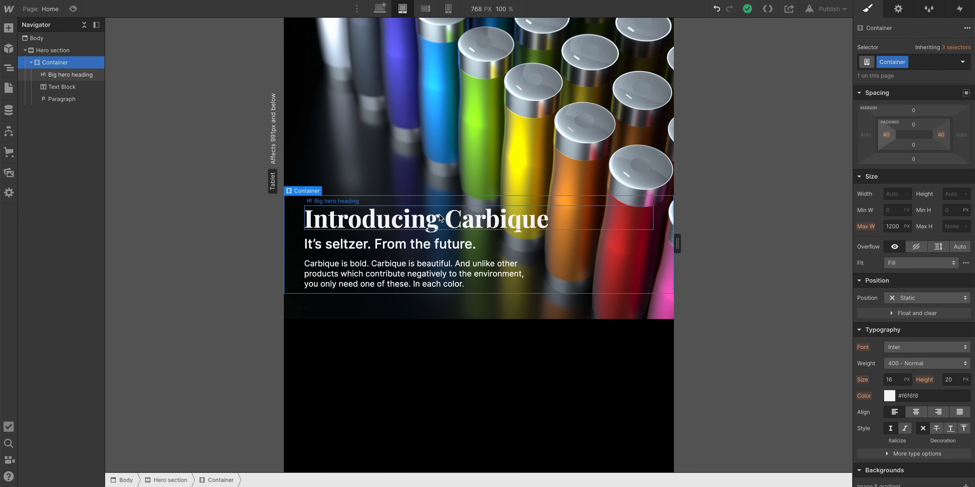
left_click(440, 218)
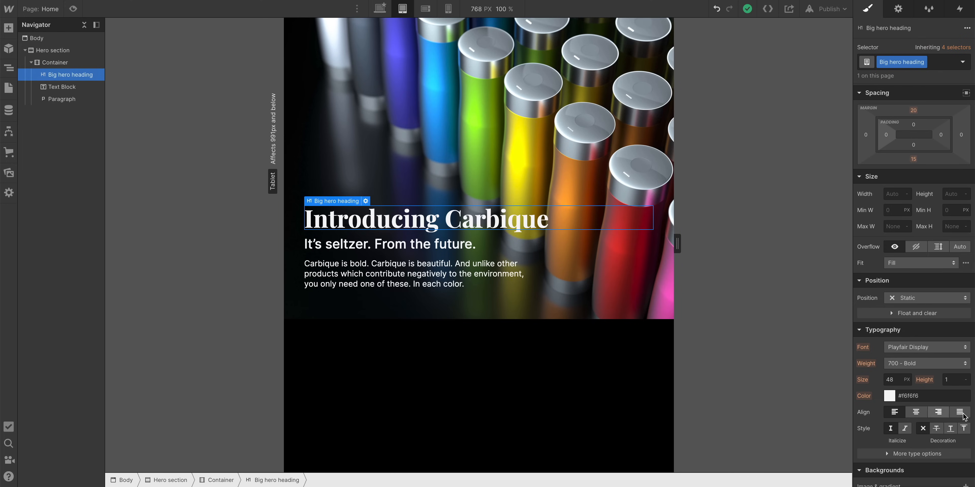
left_click_drag(901, 376, 879, 378)
left_click(453, 237)
left_click(462, 269)
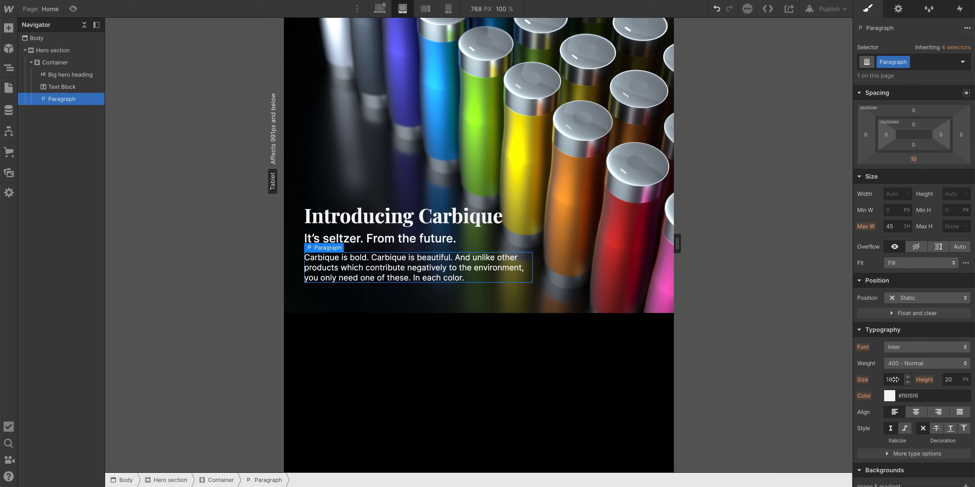
left_click(415, 238)
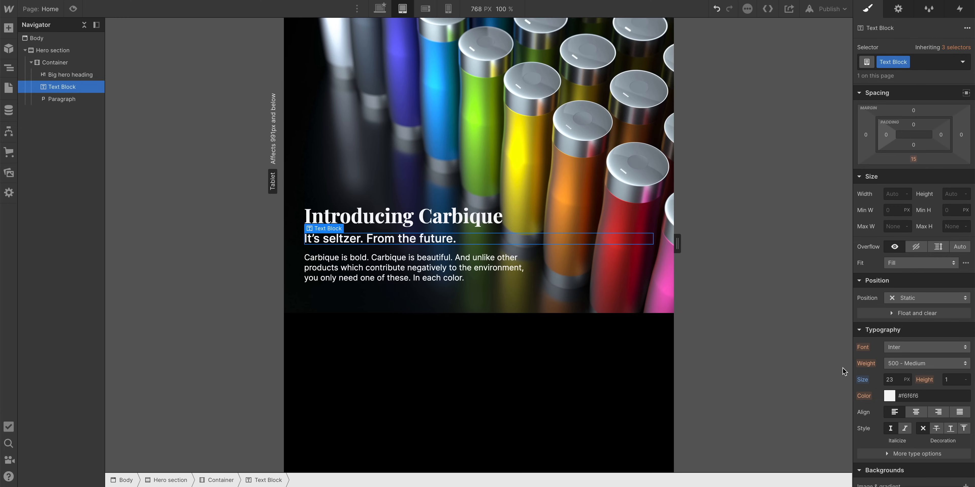
key("Up")
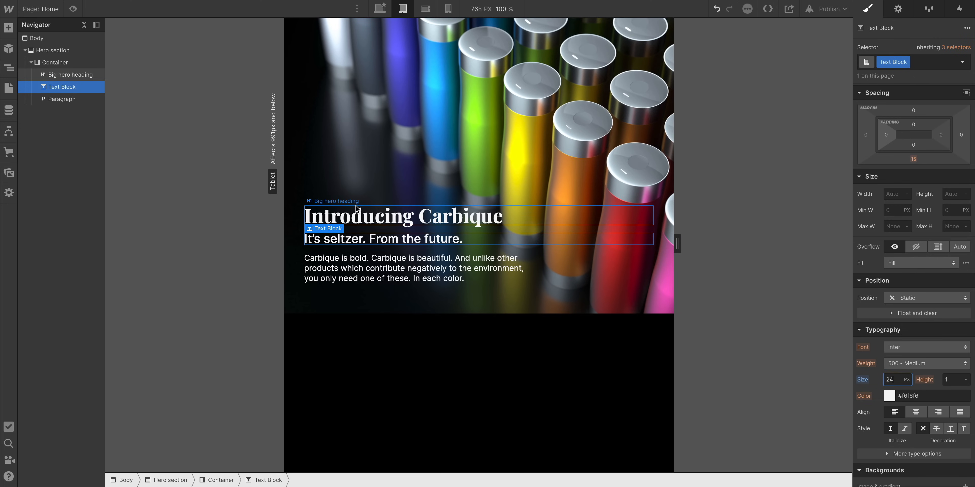
left_click(374, 210)
left_click(893, 375)
key("Up")
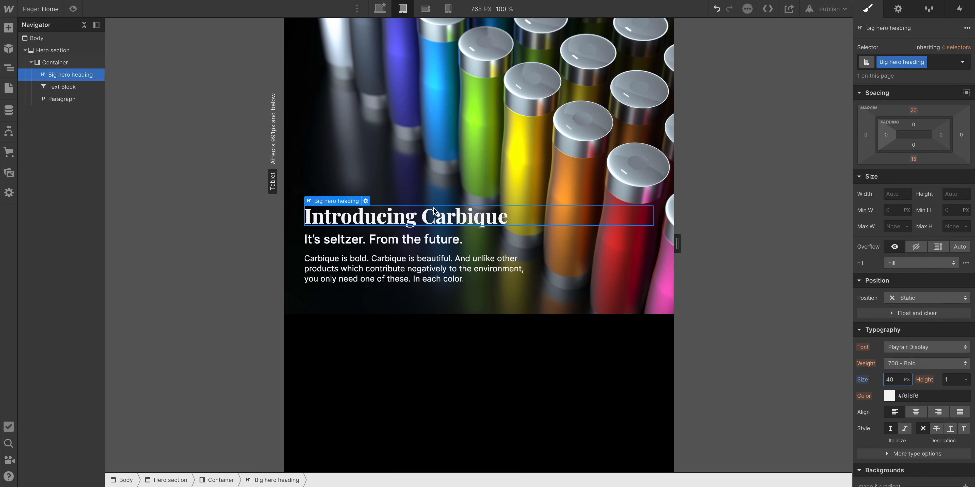
Reduce the Hero section's top padding to 300 px at the tablet breakpoint.
mouse_move(681, 239)
left_mouse_down()
mouse_move(782, 251)
mouse_move(677, 242)
left_mouse_up()
left_click(587, 130)
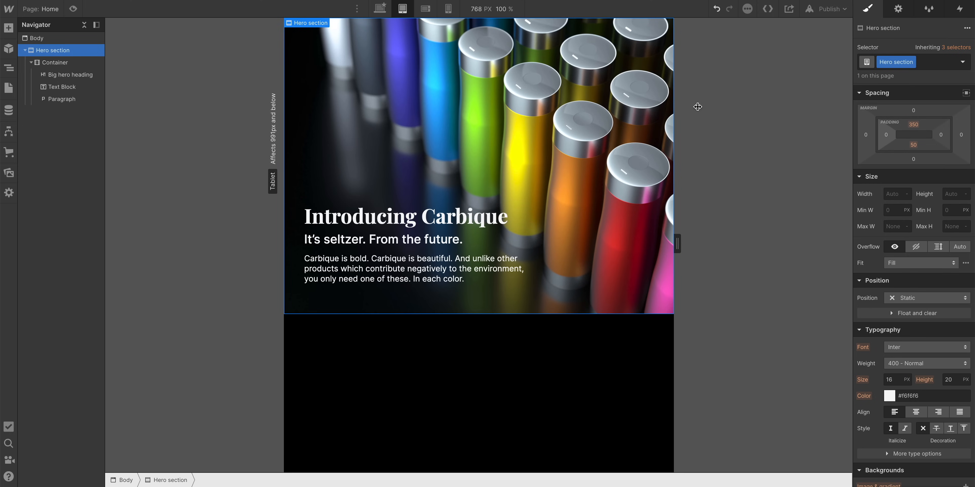
left_click_drag(913, 124, 925, 105)
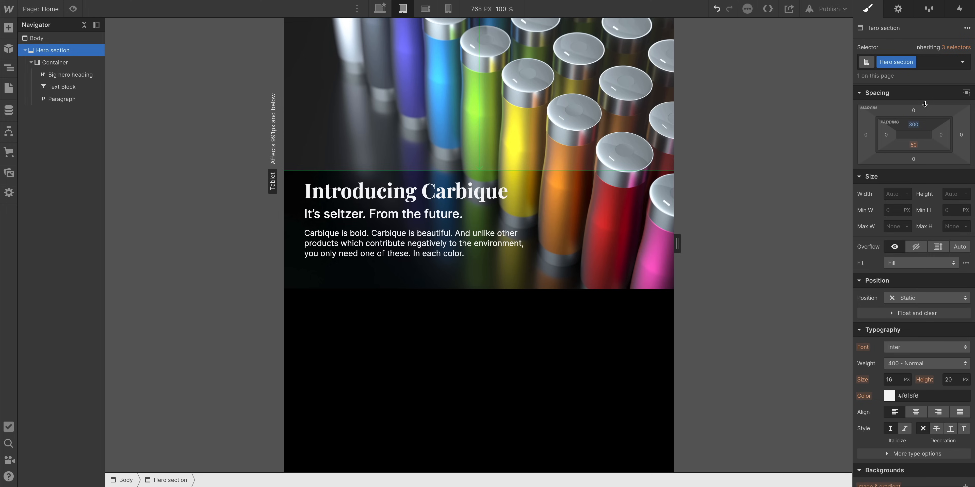
left_click_drag(924, 104, 924, 104)
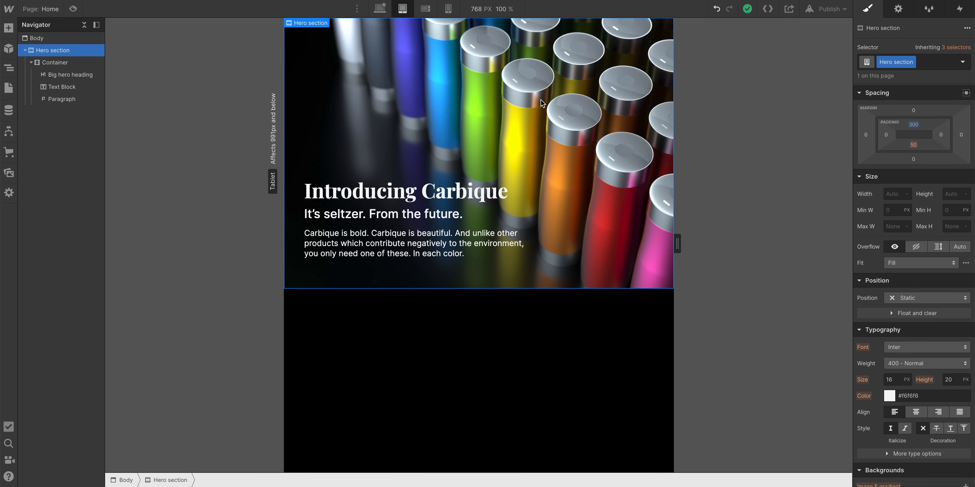
Compare the Introducing Carbique heading and hero layout between the desktop and tablet breakpoints.
left_click(453, 188)
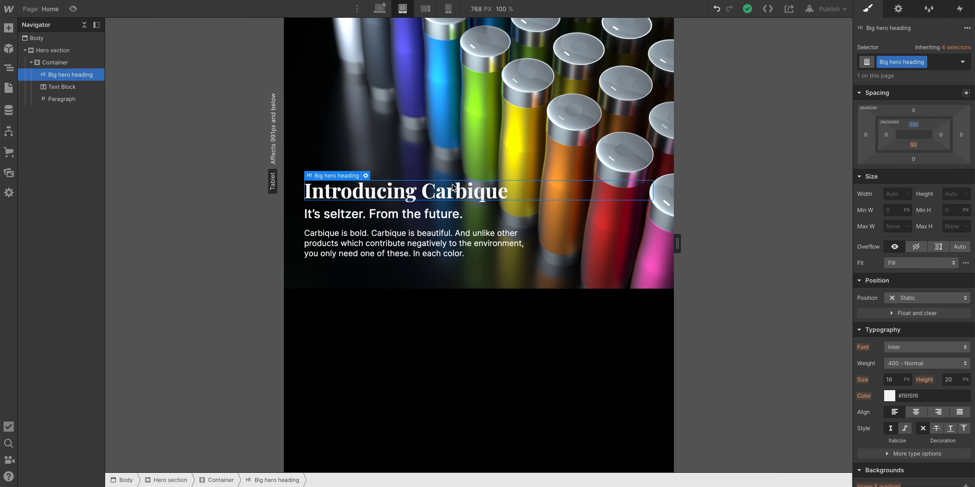
left_click(502, 90)
left_click(459, 199)
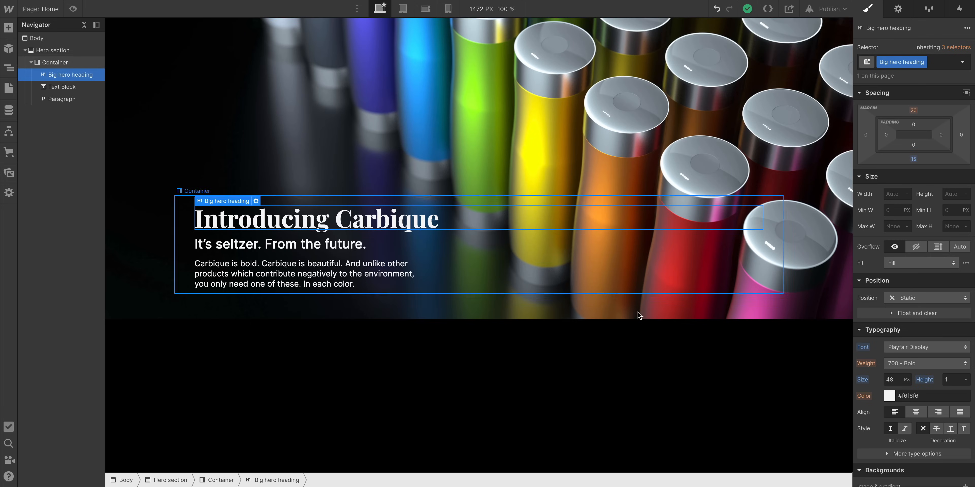
left_click(404, 14)
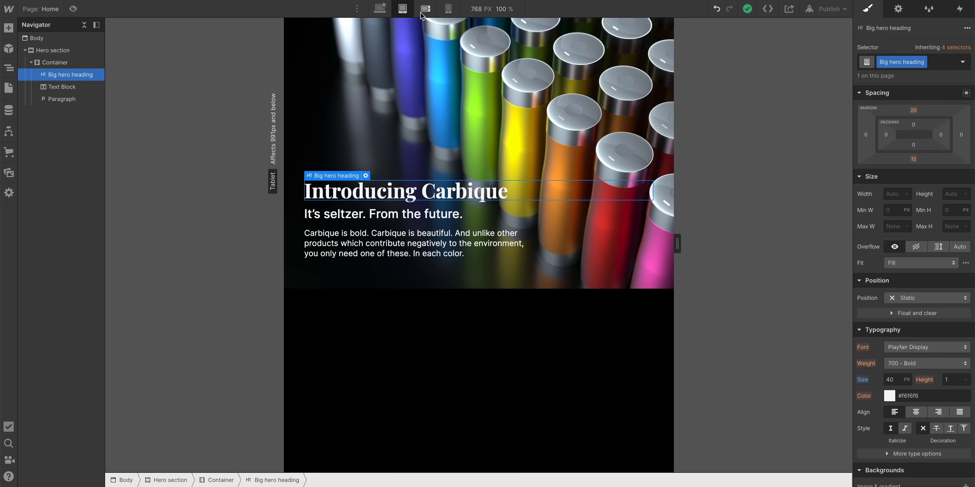
At the mobile landscape breakpoint, reduce the Hero section's top padding to 191 px.
left_click(421, 14)
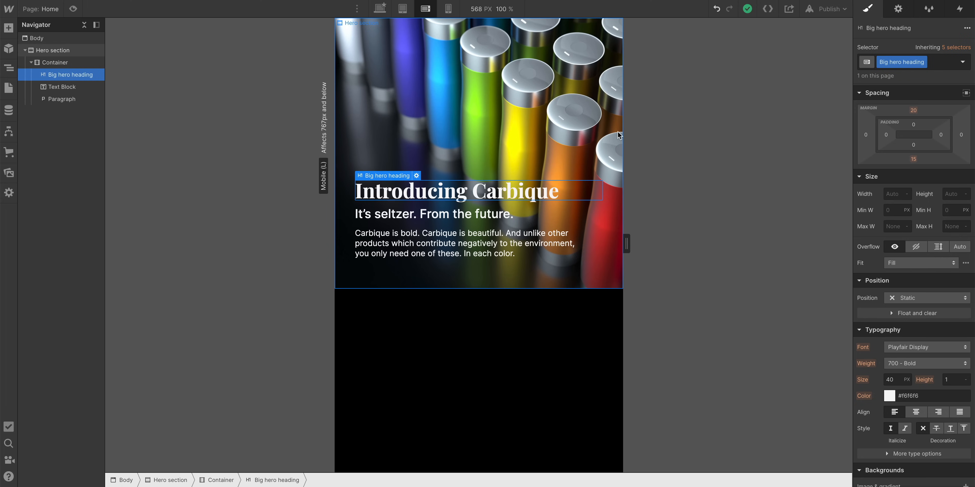
left_click(517, 107)
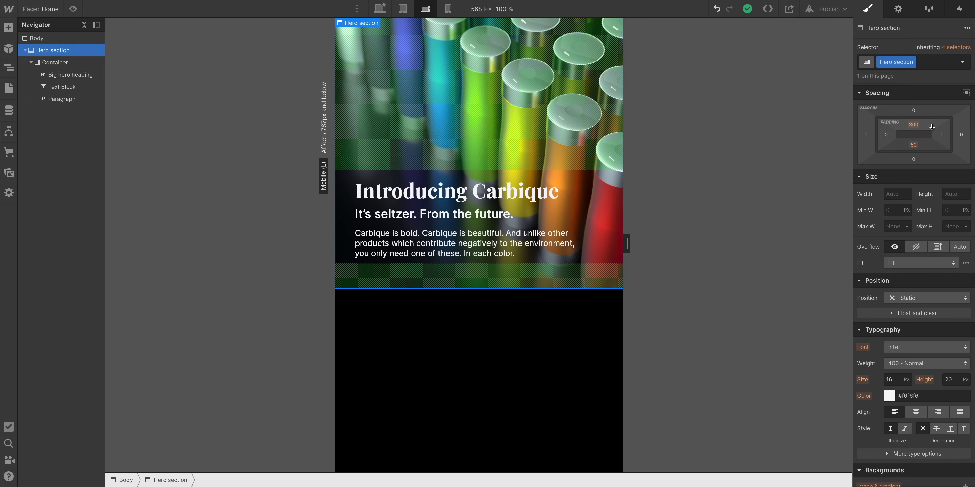
left_click_drag(930, 128, 951, 72)
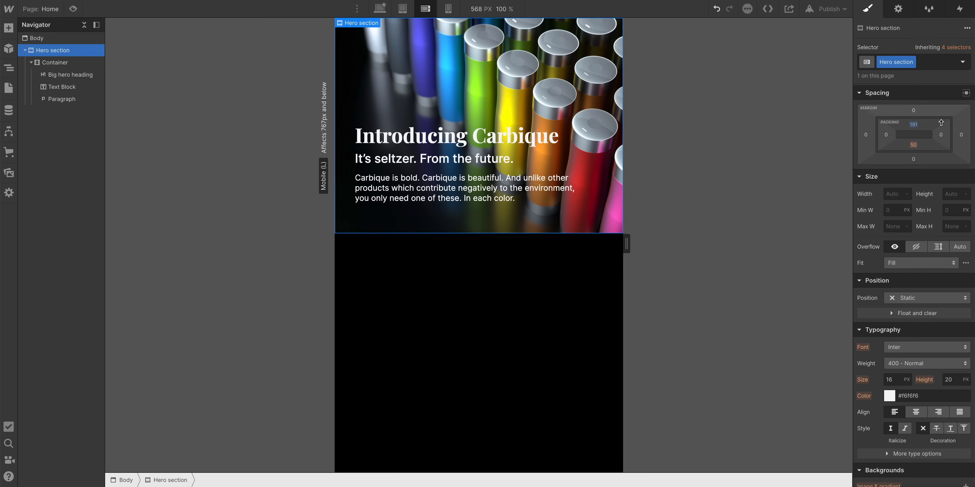
scroll(903, 340, "down", 6)
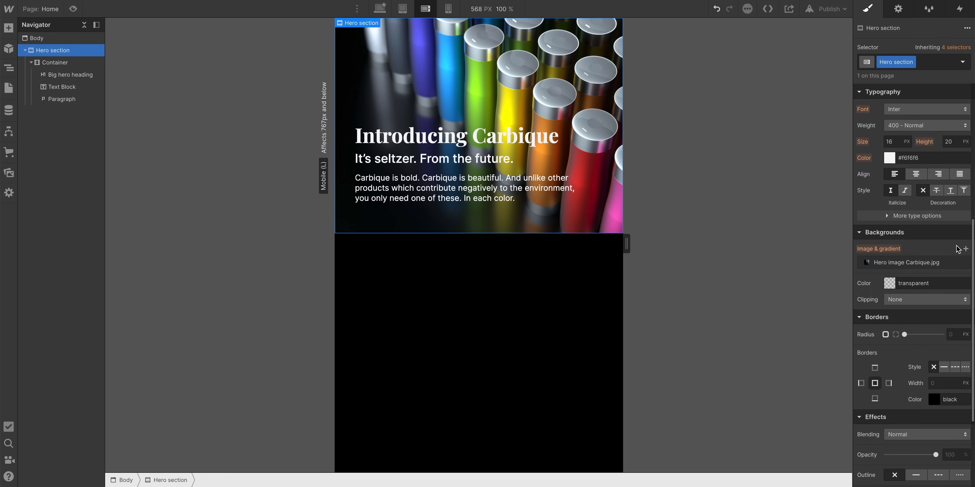
Add a linear gradient over the Hero section's background image, with the end stop coloured #2b2b2b at 0% opacity.
left_click(965, 249)
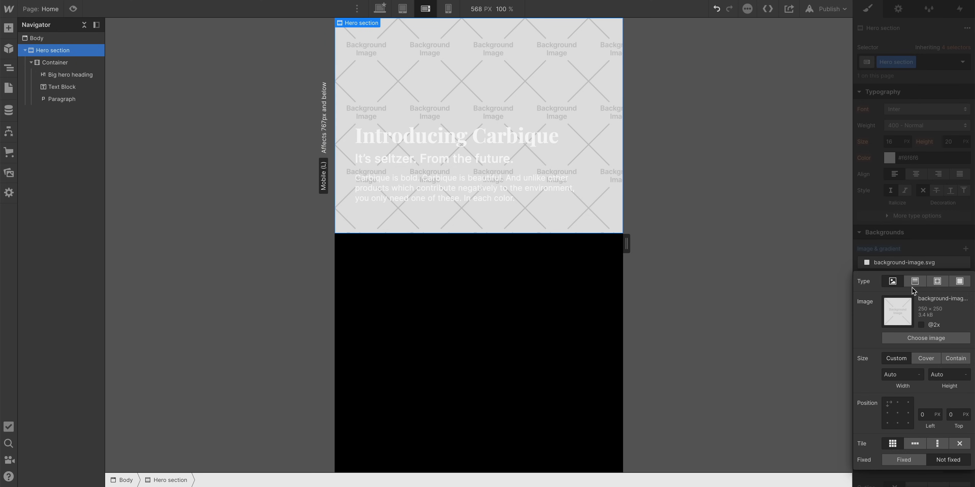
left_click(914, 282)
left_click(967, 320)
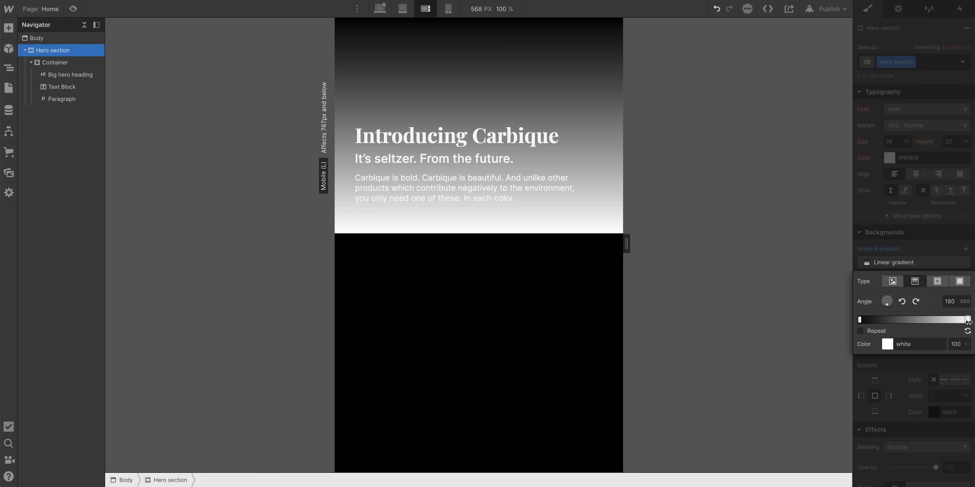
left_click(857, 393)
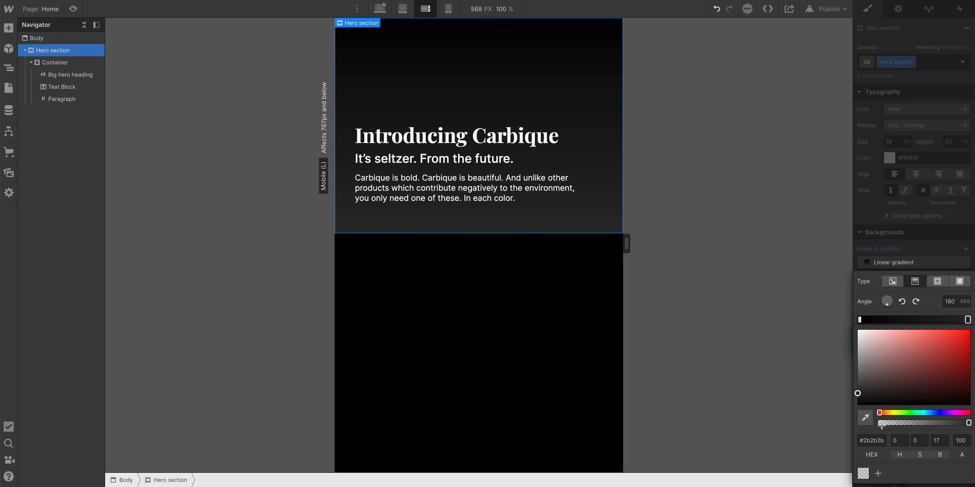
left_click(882, 423)
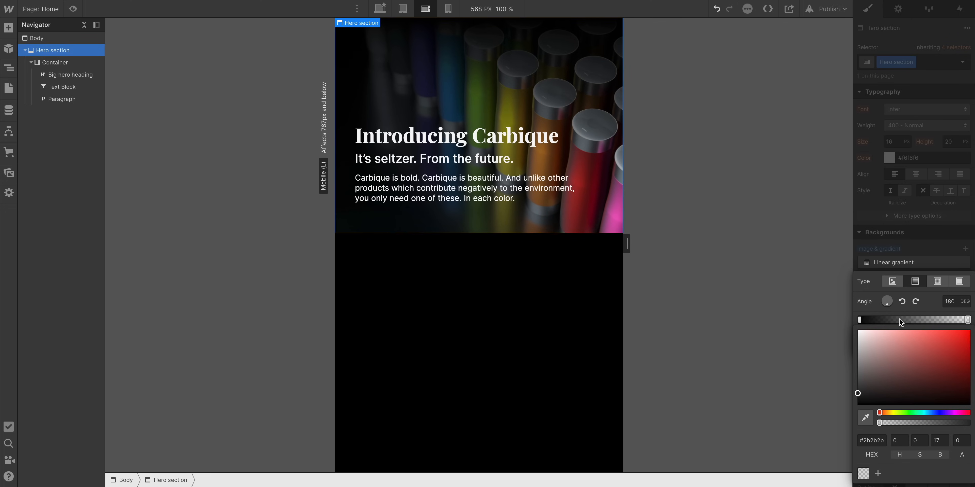
Set the Hero section gradient's angle to 17 degrees and place its black stop at 38% with 92% opacity.
left_click(886, 298)
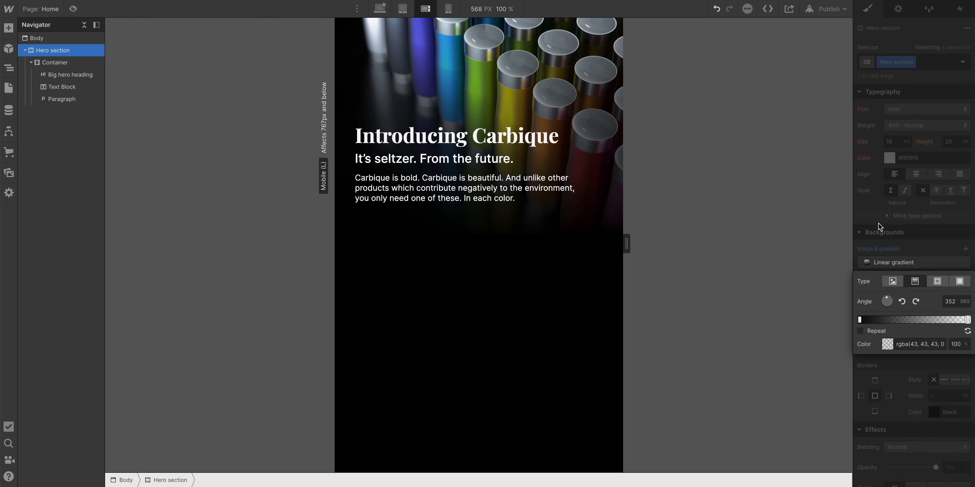
left_click_drag(878, 223, 906, 240)
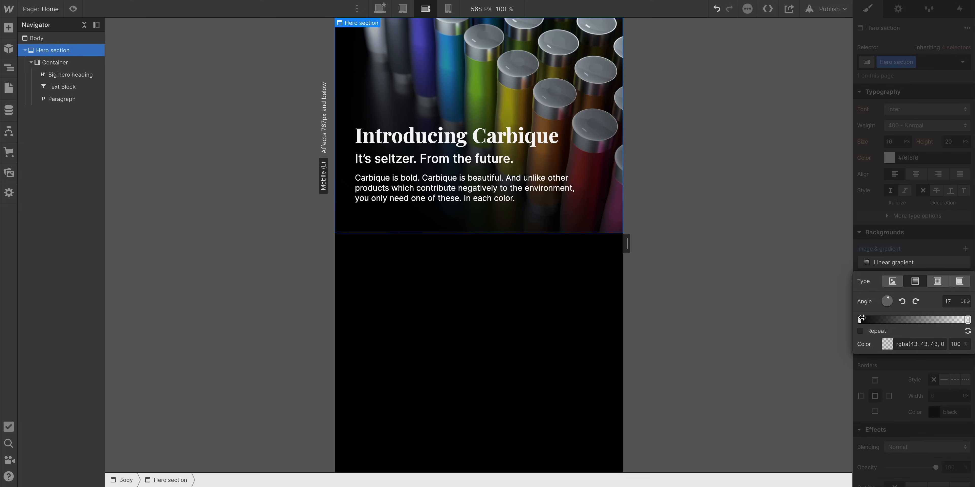
left_click_drag(862, 319, 901, 319)
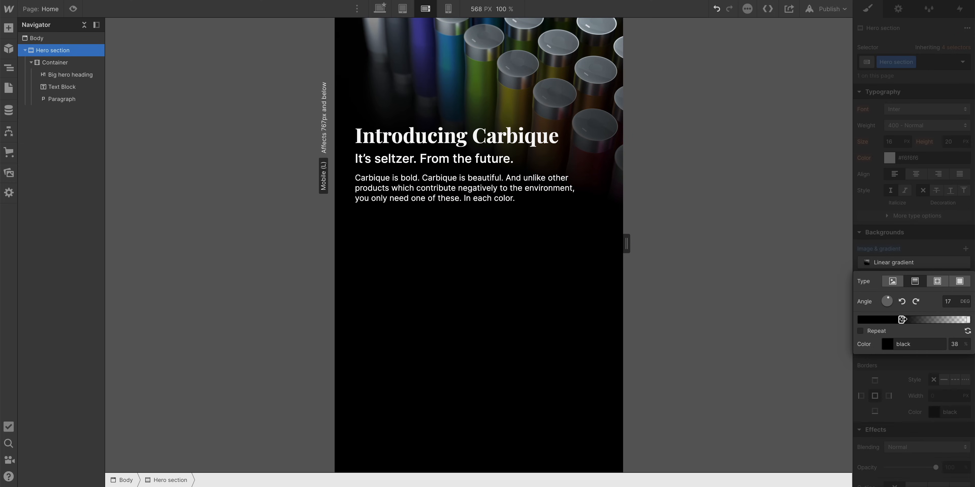
left_click(900, 320)
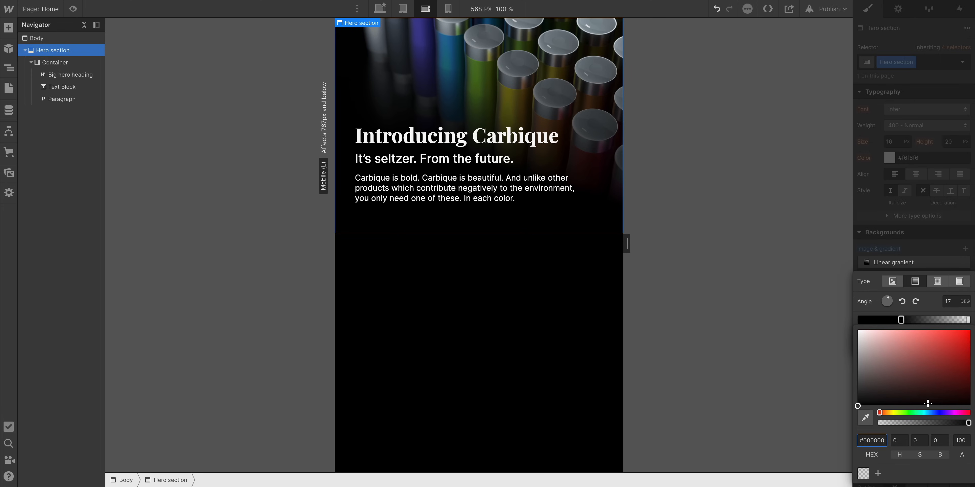
left_click_drag(965, 423, 960, 423)
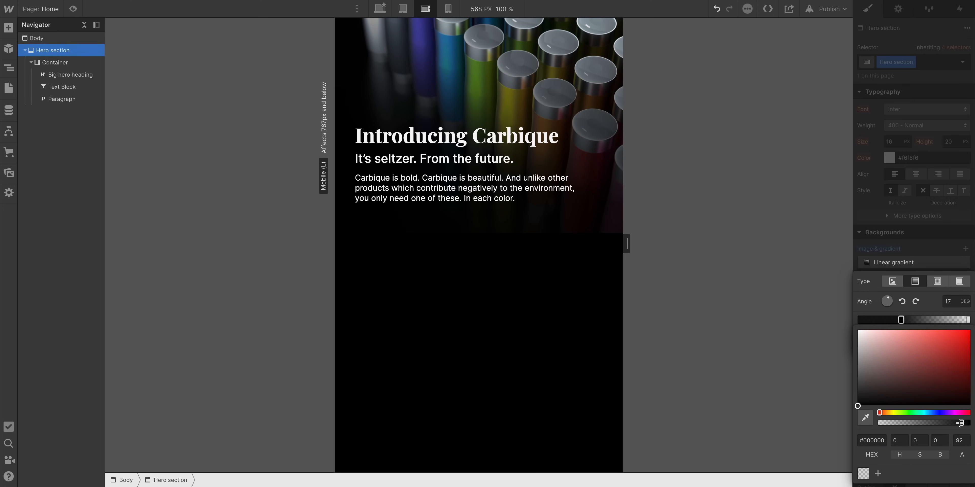
left_click(933, 263)
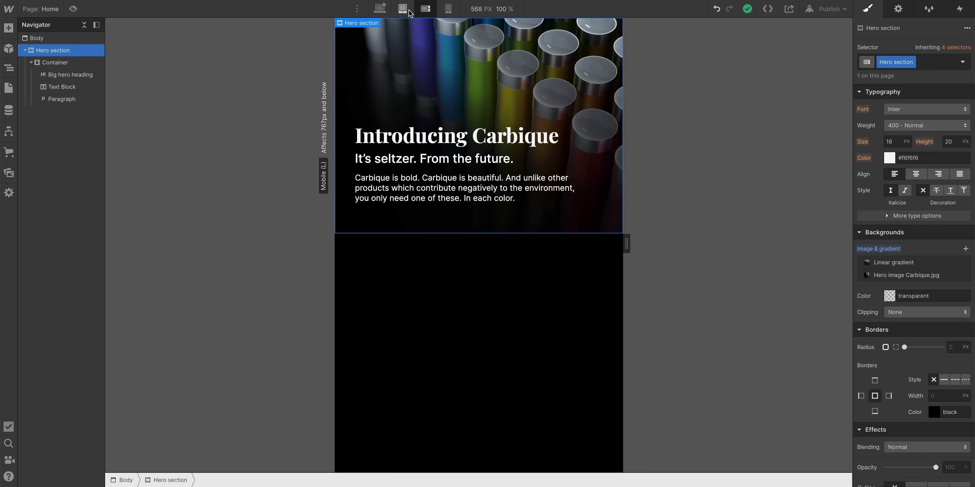
Compare the Hero section's background across the desktop, tablet and mobile landscape breakpoints.
left_click(408, 11)
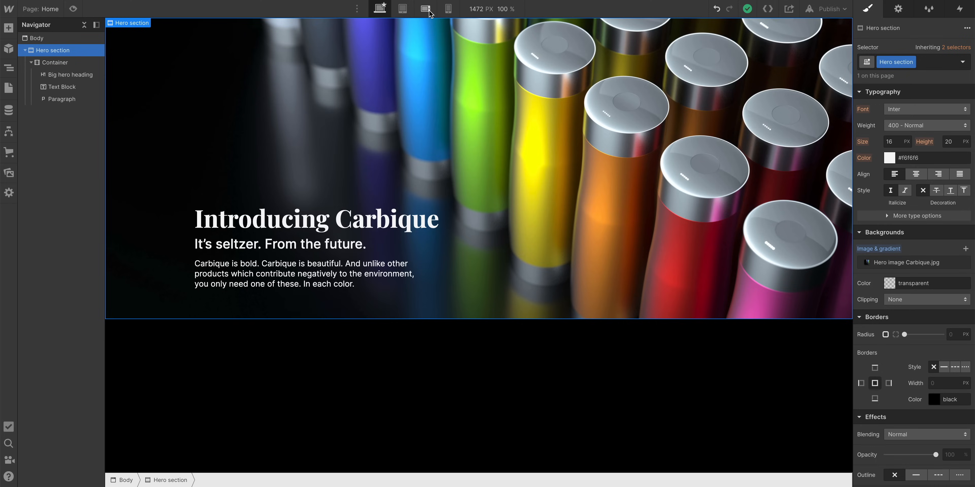
left_click(428, 12)
left_click(397, 5)
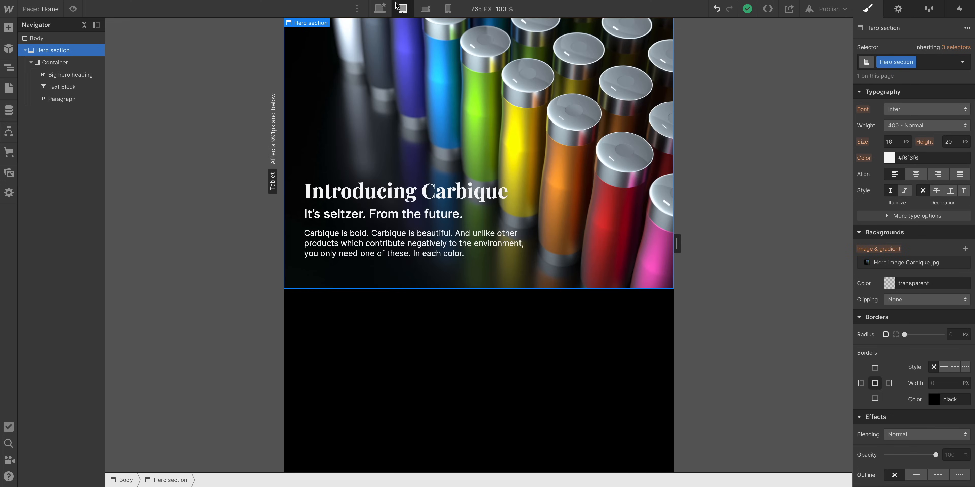
left_click(418, 12)
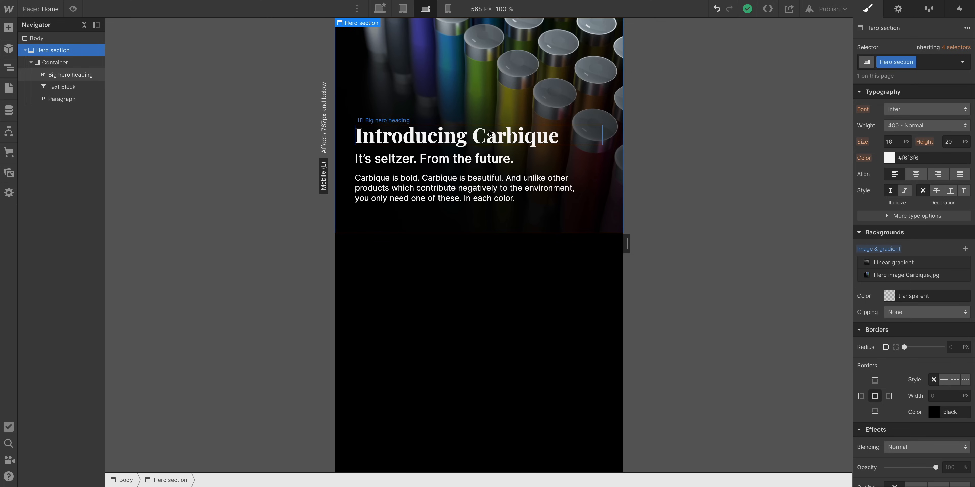
At the mobile landscape breakpoint, reduce the font sizes of the Introducing Carbique heading and the "It's seltzer. From the future." text.
left_click(490, 134)
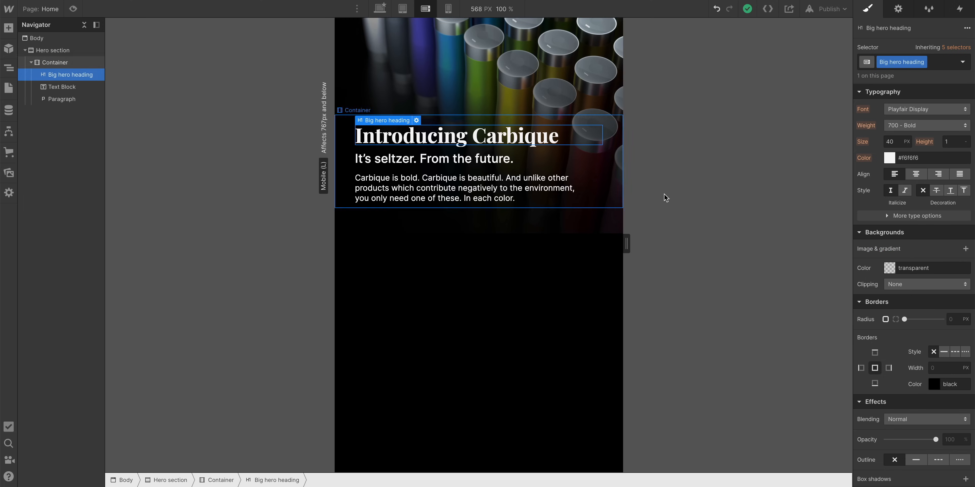
left_click_drag(900, 141, 886, 142)
left_click(451, 156)
Set the Body font size to 14 px at the mobile landscape breakpoint.
left_click(505, 294)
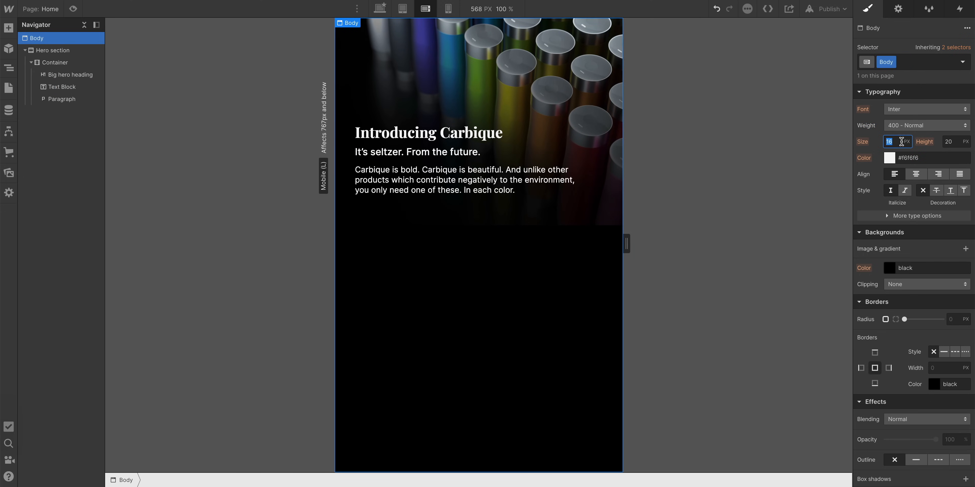
key("Down")
key("Down")
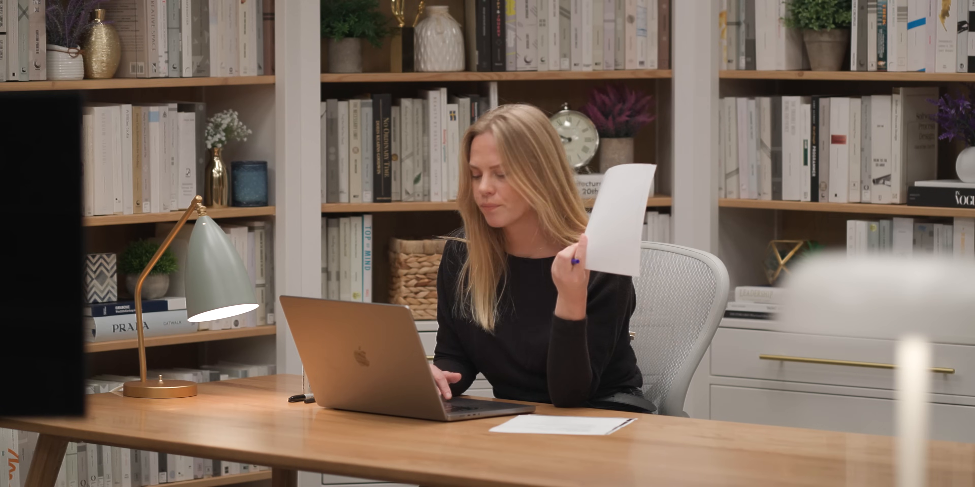
key("Down")
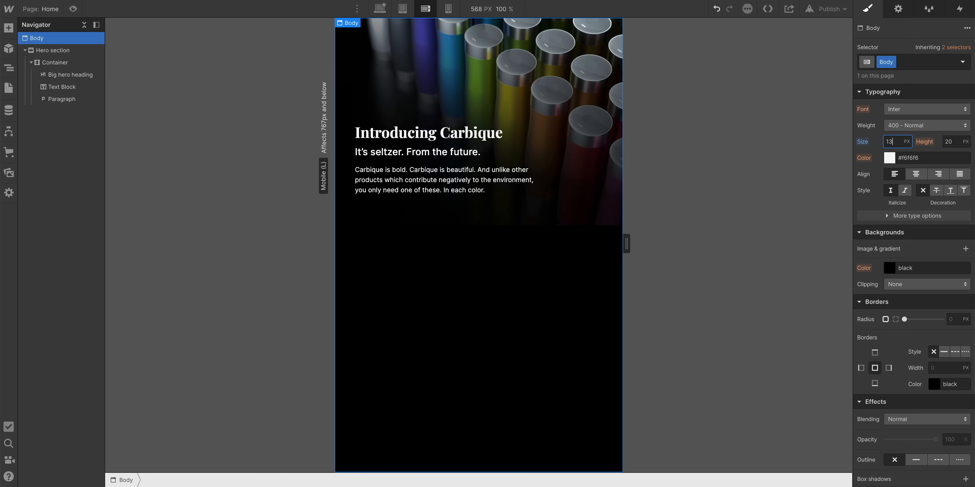
key("Up")
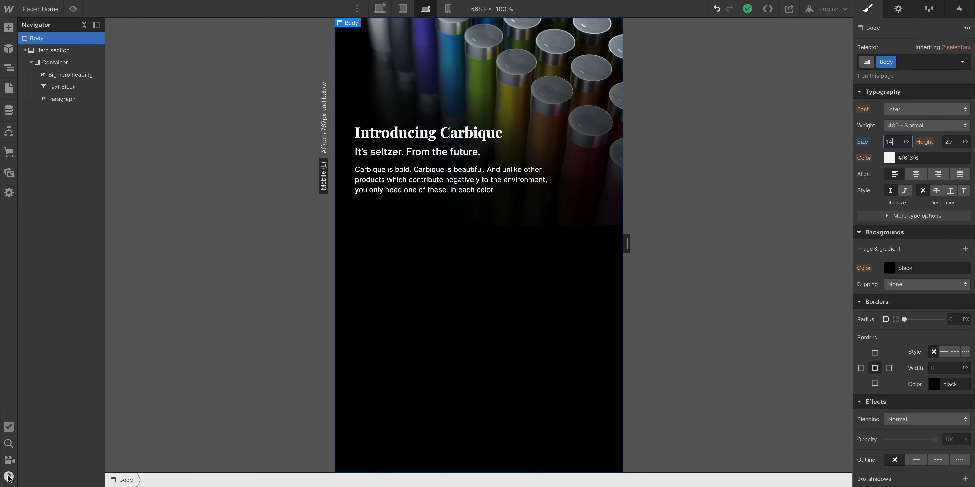
Open the CSS preview beside the canvas and examine the CSS and size settings of the hero Paragraph.
left_click(9, 477)
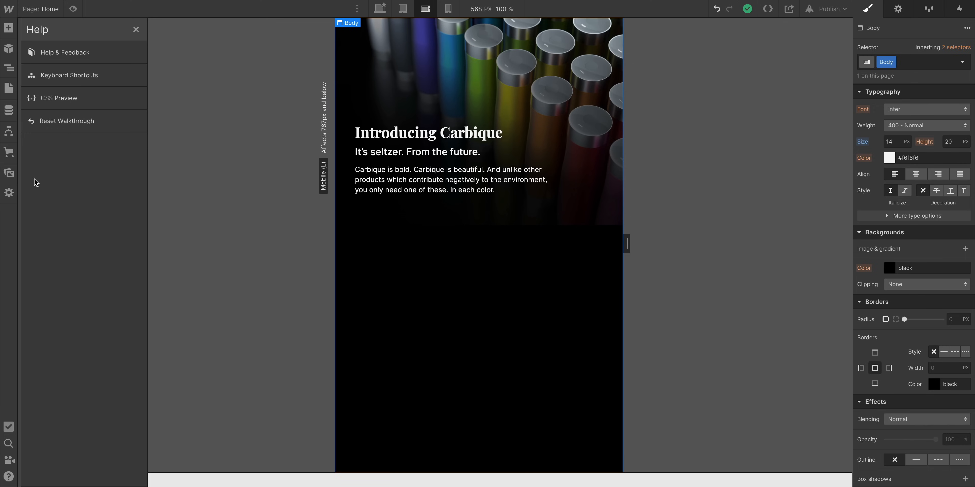
left_click(61, 98)
left_click_drag(102, 316, 207, 301)
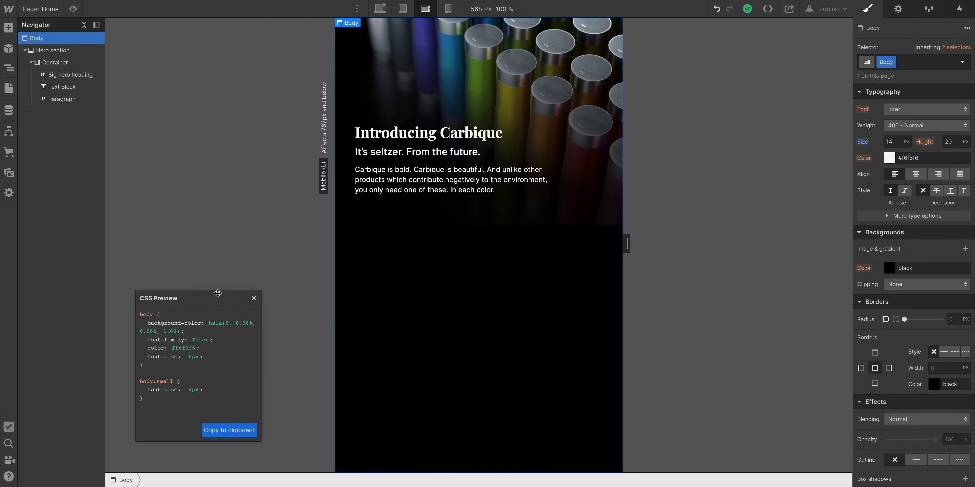
left_click(417, 184)
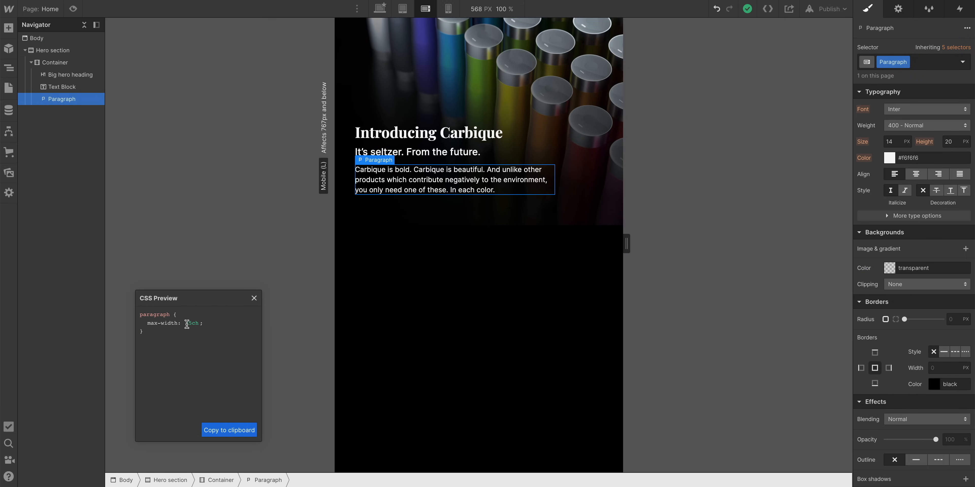
scroll(899, 155, "up", 5)
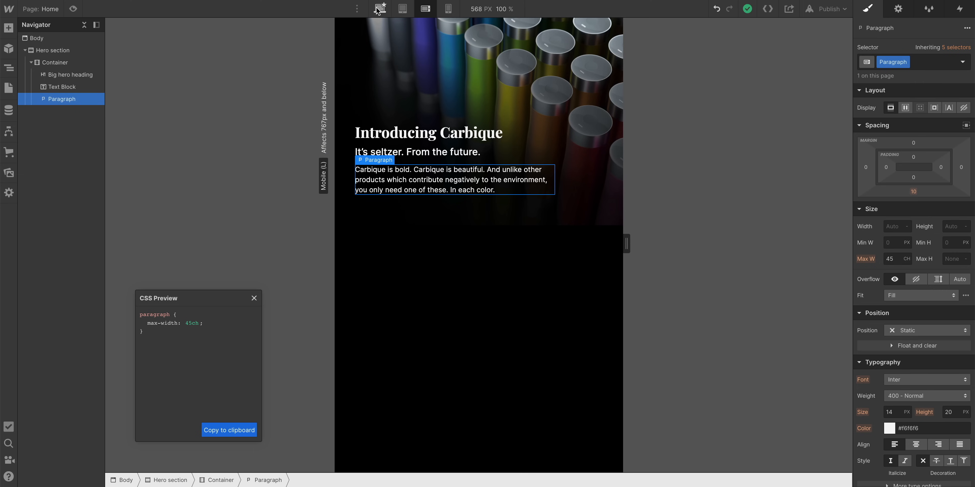
At the desktop breakpoint, set the Body line height to 1.4 without a unit.
left_click(380, 9)
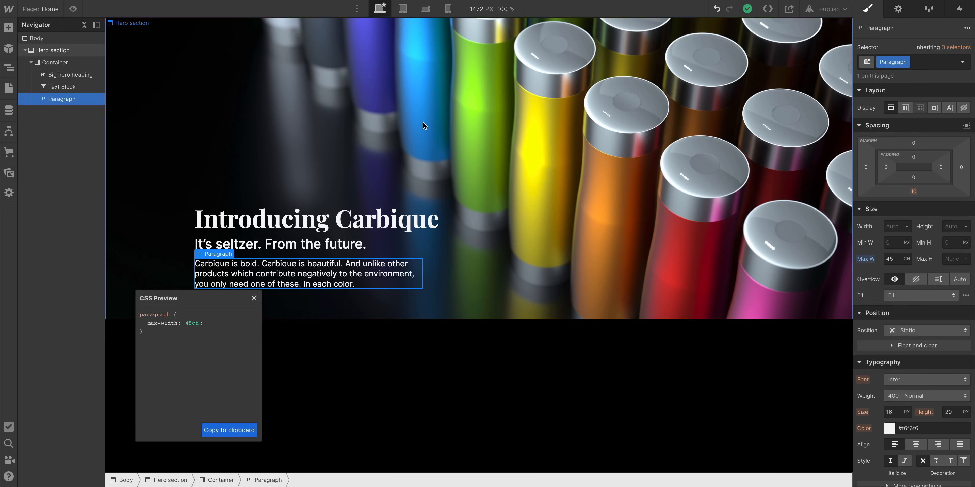
left_click(468, 391)
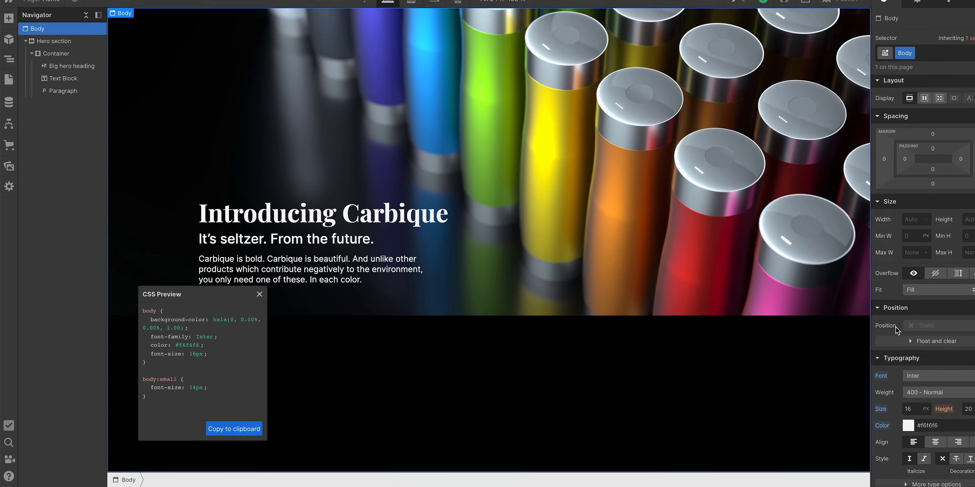
scroll(897, 330, "down", 2)
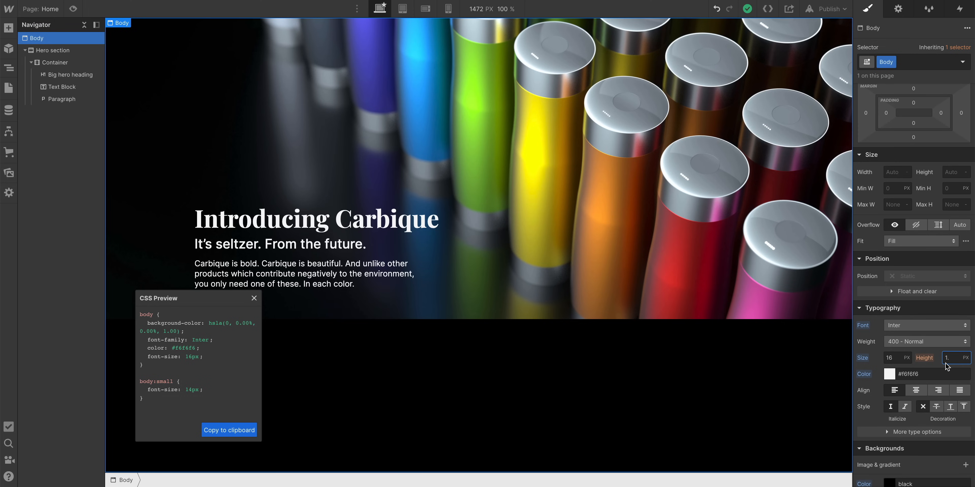
key("Return")
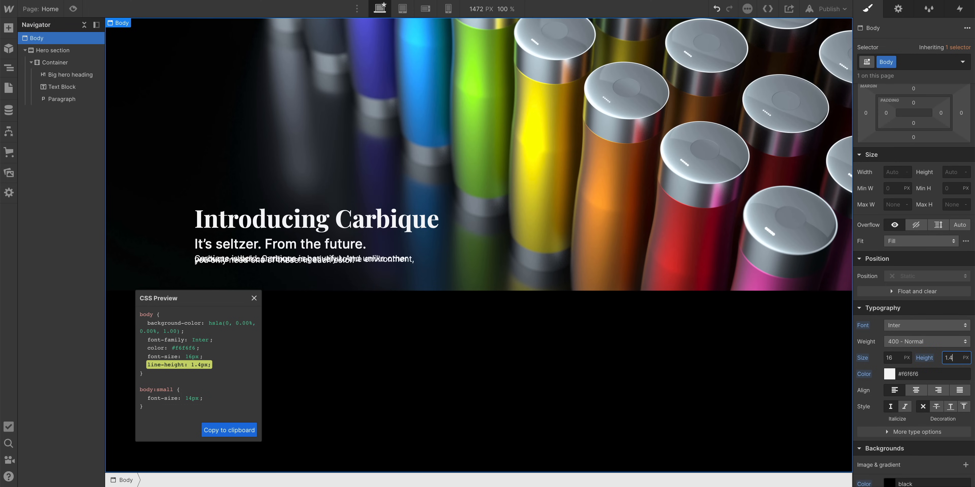
left_click(964, 358)
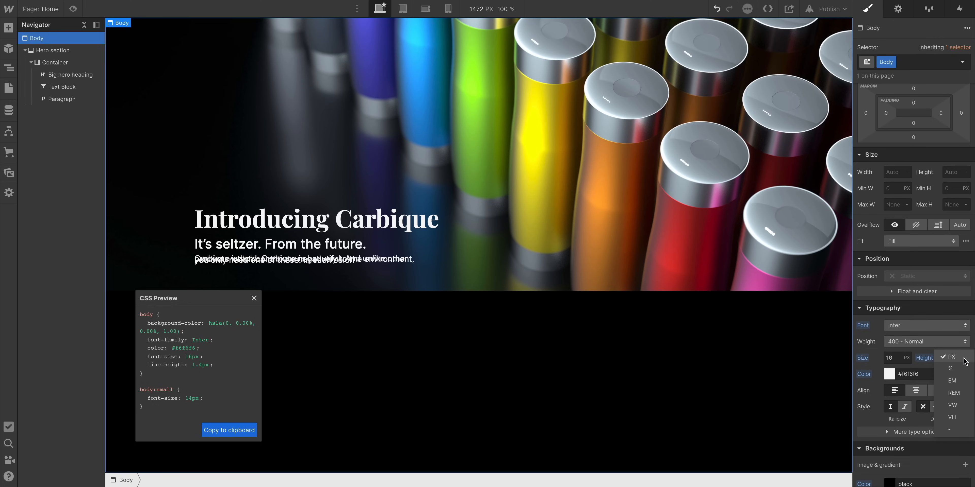
left_click(951, 430)
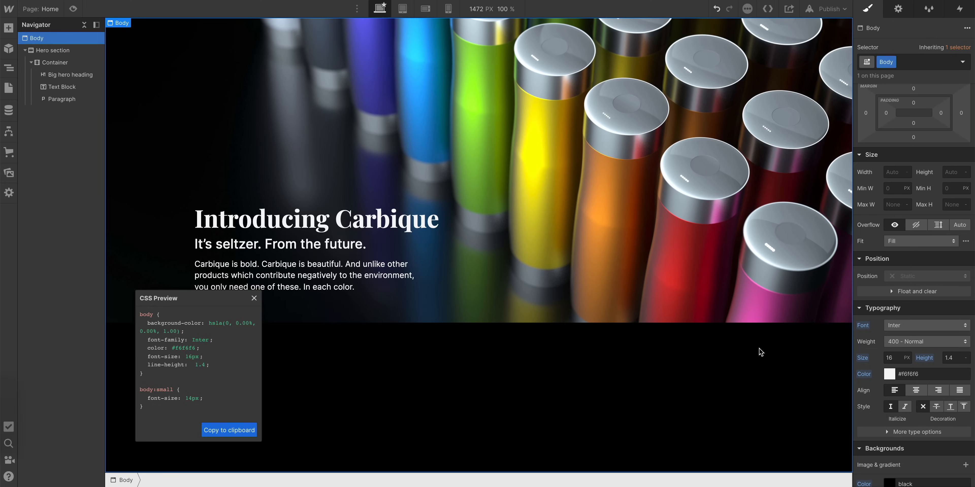
Test the relative line height by varying the desktop Body font size, returning it to 16 px.
left_click_drag(905, 358, 894, 358)
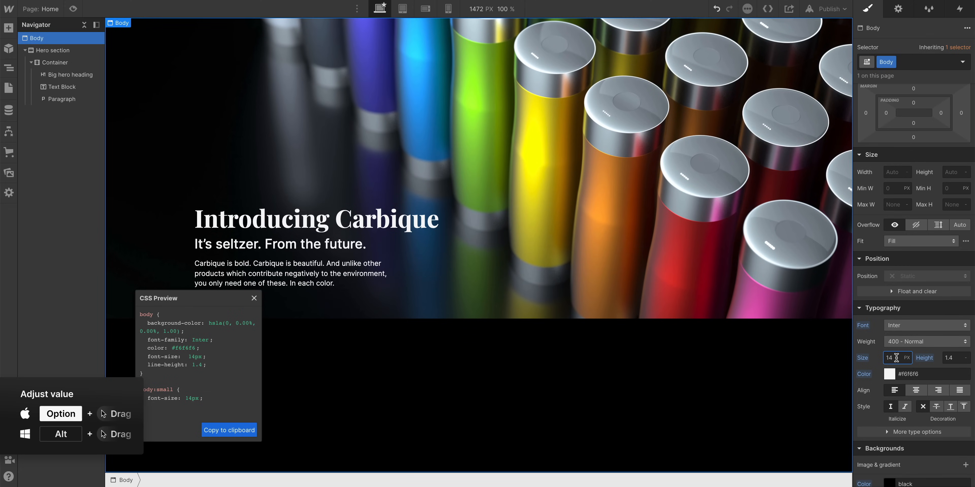
key("Up")
key("Up")
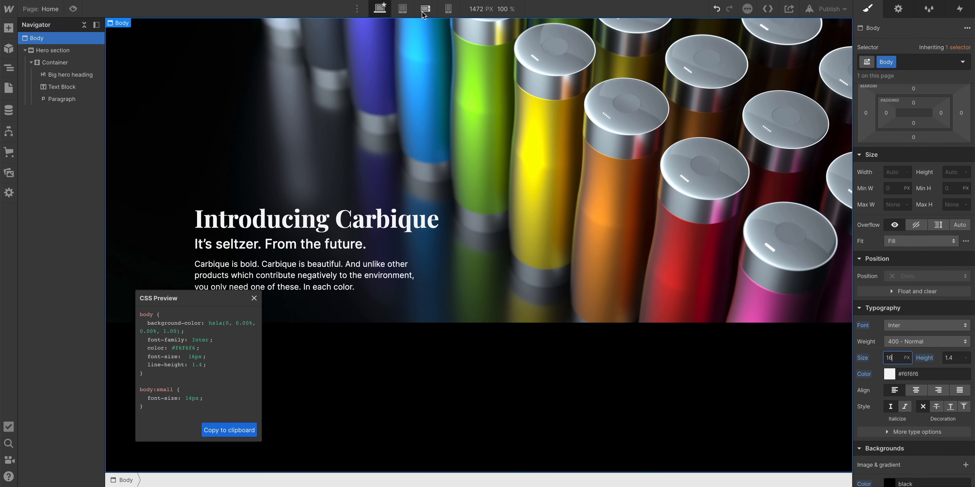
Check the hero paragraph and text wrapping at the mobile landscape and mobile portrait breakpoints, ending on mobile landscape.
left_click(424, 11)
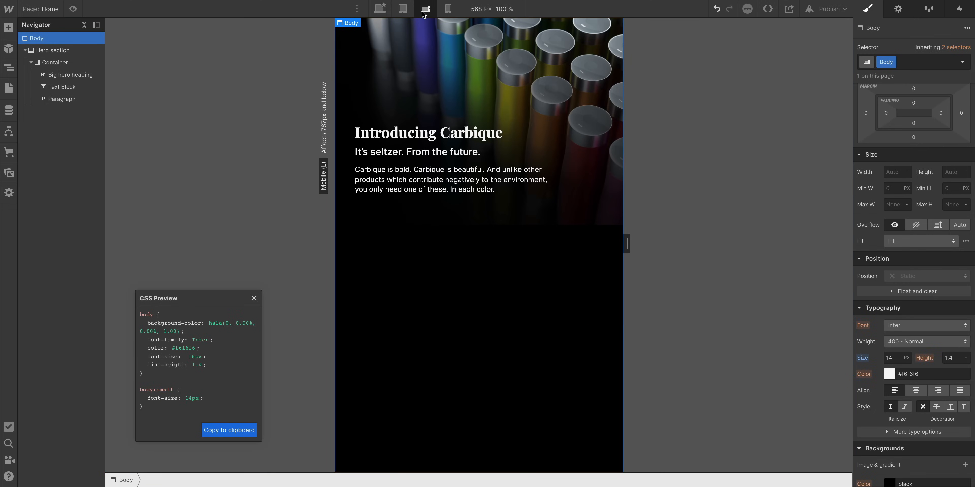
left_click(413, 179)
left_click(450, 247)
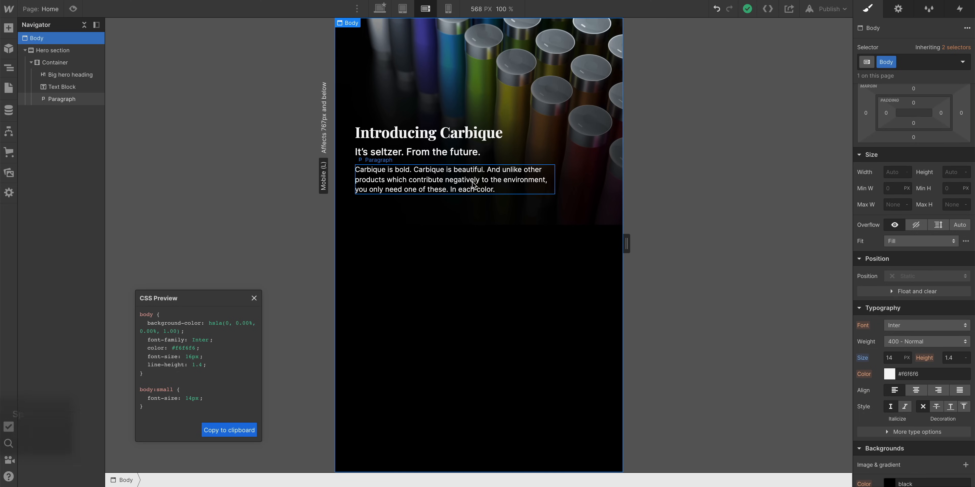
key("super+space")
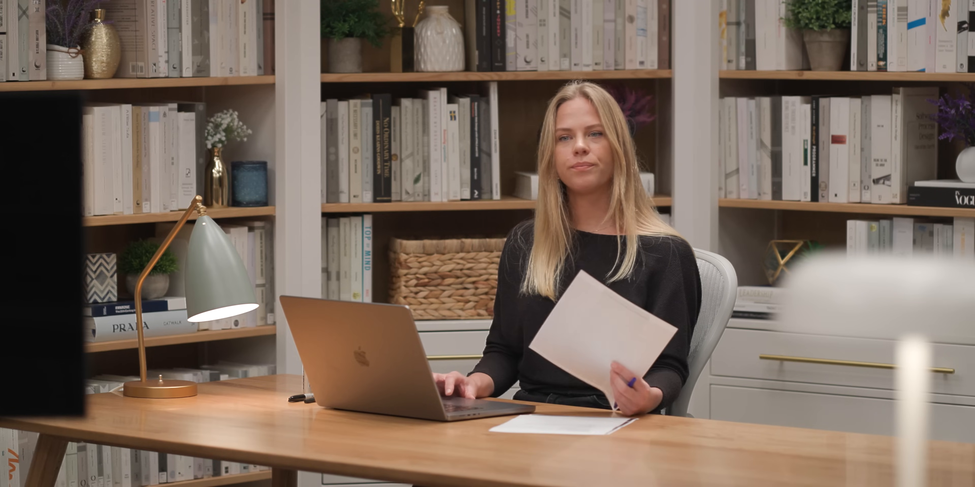
left_click(448, 8)
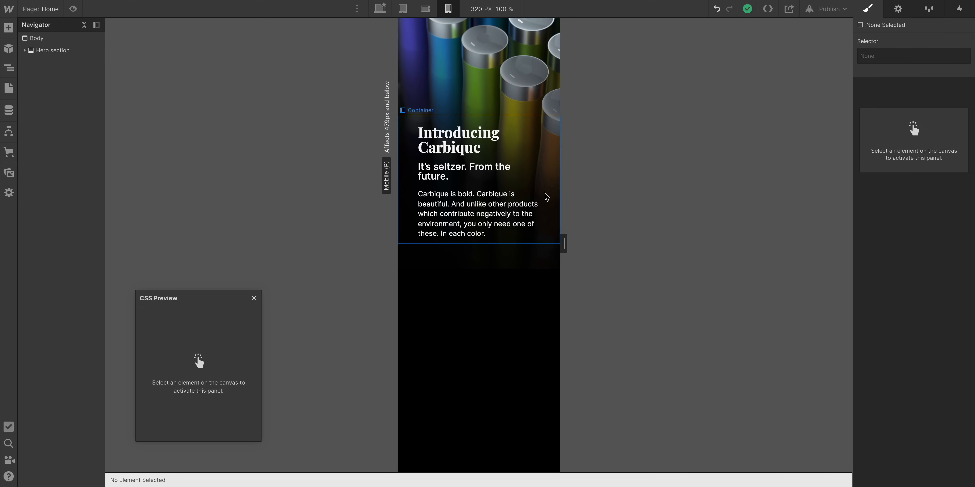
mouse_move(570, 252)
left_mouse_down()
mouse_move(535, 239)
mouse_move(674, 252)
mouse_move(506, 246)
mouse_move(667, 248)
mouse_move(552, 248)
left_mouse_up()
left_click(426, 9)
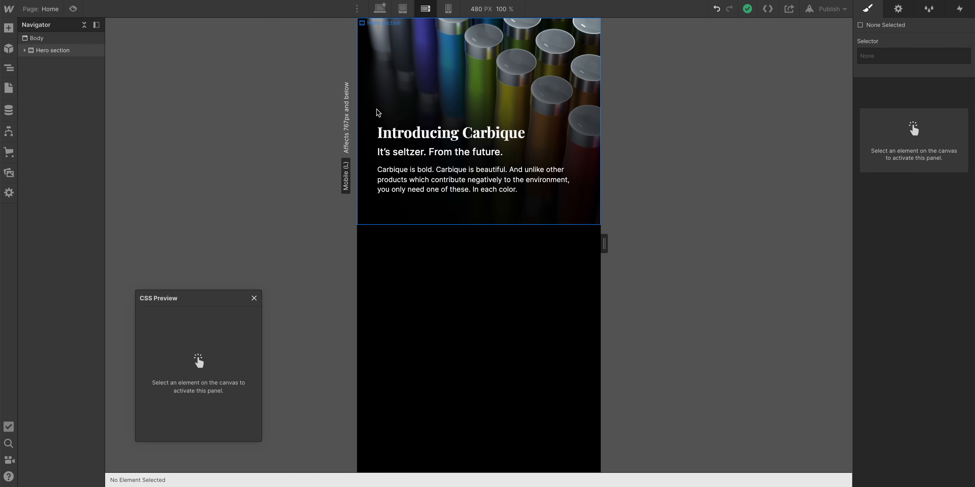
At mobile landscape, set the hero Container's left and right padding to 20 px and check the layout at mobile portrait.
left_click(367, 150)
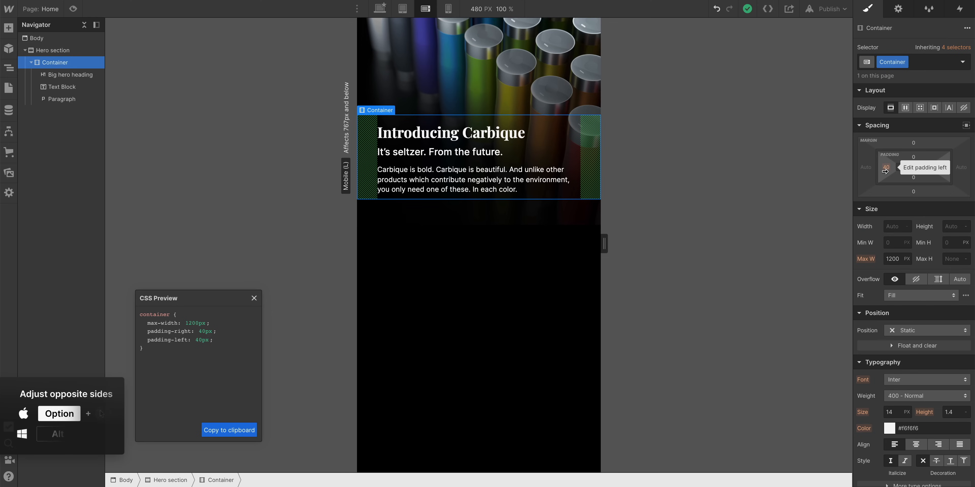
left_click_drag(884, 171, 667, 192)
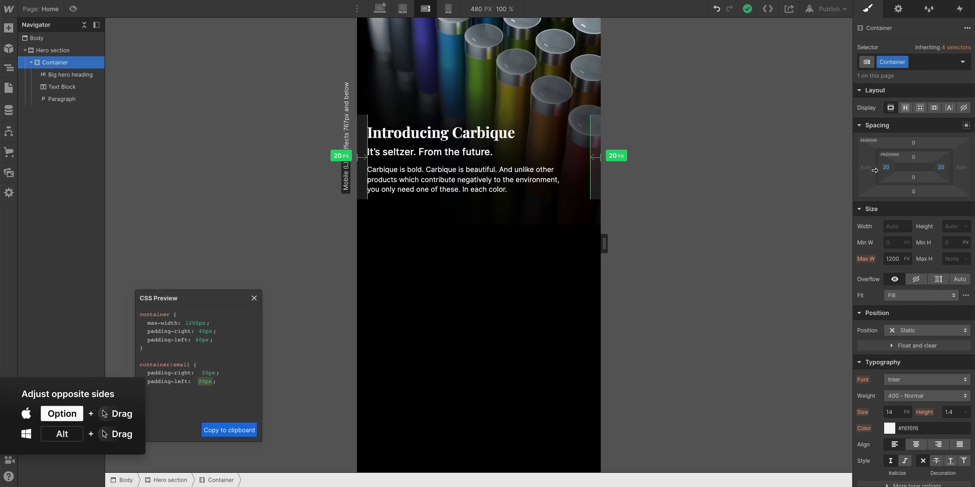
left_click(449, 8)
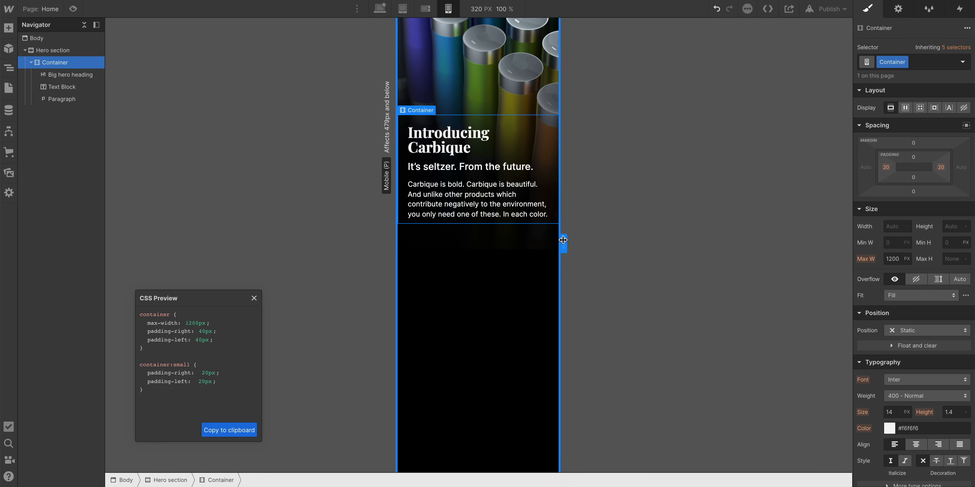
mouse_move(562, 237)
left_mouse_down()
mouse_move(603, 241)
mouse_move(530, 237)
mouse_move(578, 241)
mouse_move(551, 238)
left_mouse_up()
key("Escape")
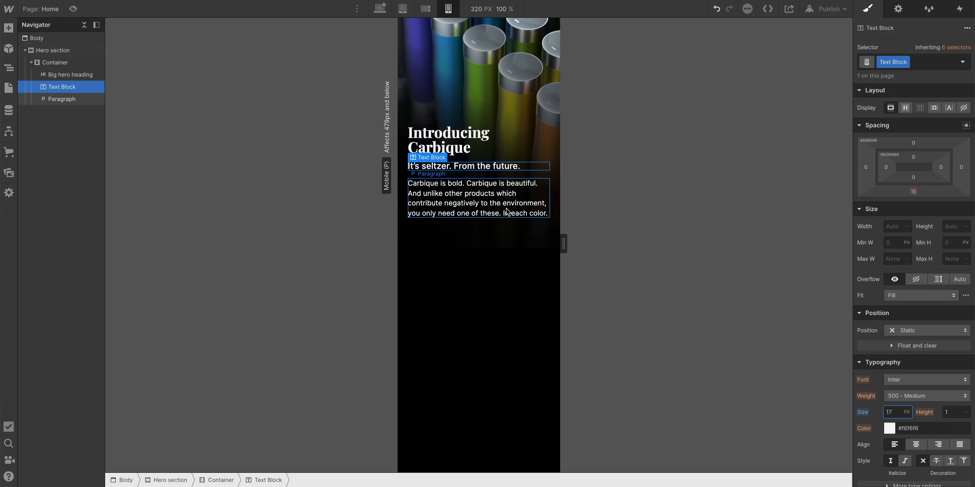
Examine where the font sizes of the hero Paragraph and Big hero heading come from at the mobile breakpoints.
left_click(507, 211)
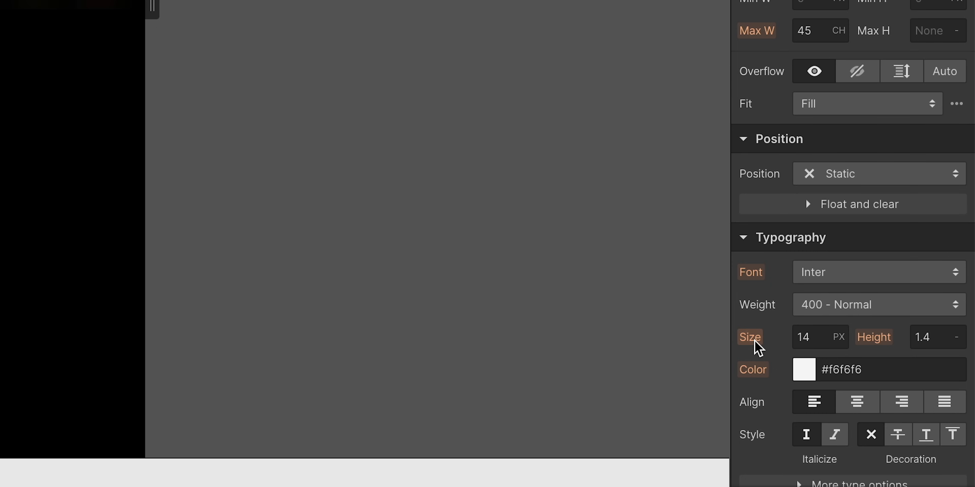
left_click(752, 341)
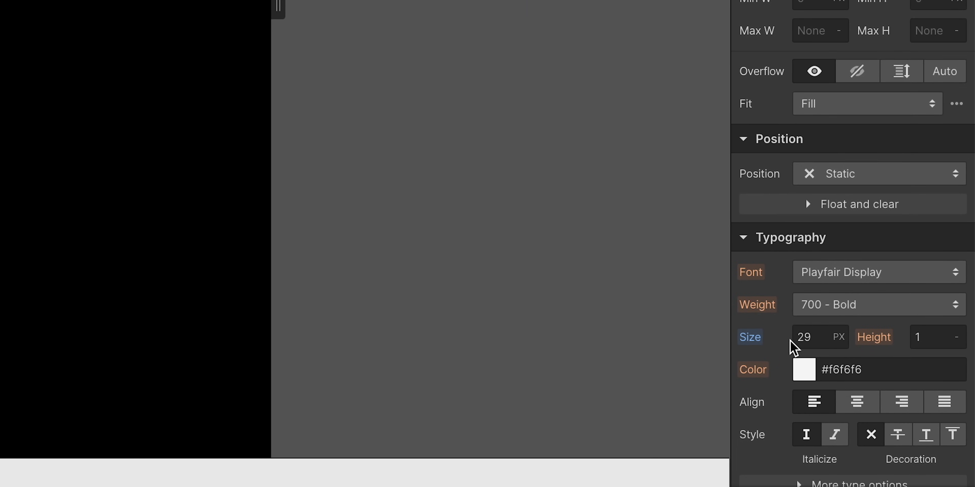
left_click(752, 371)
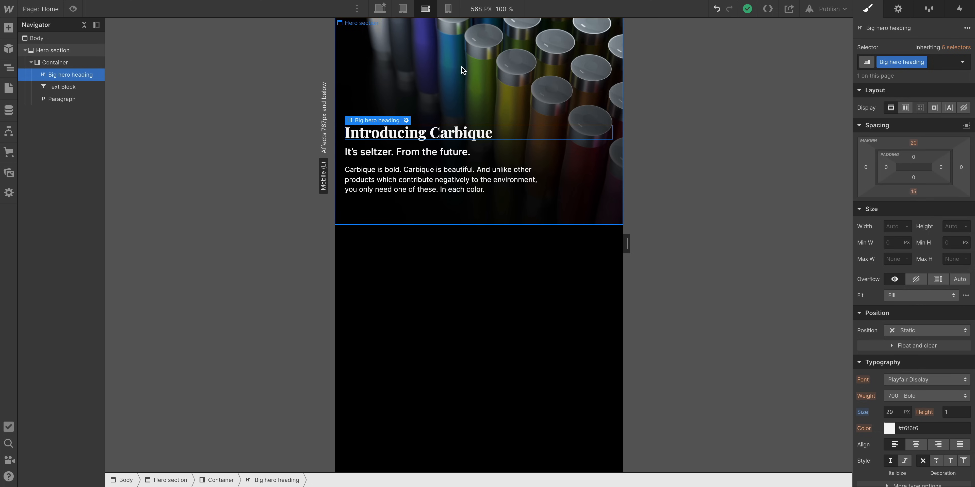
left_click(447, 11)
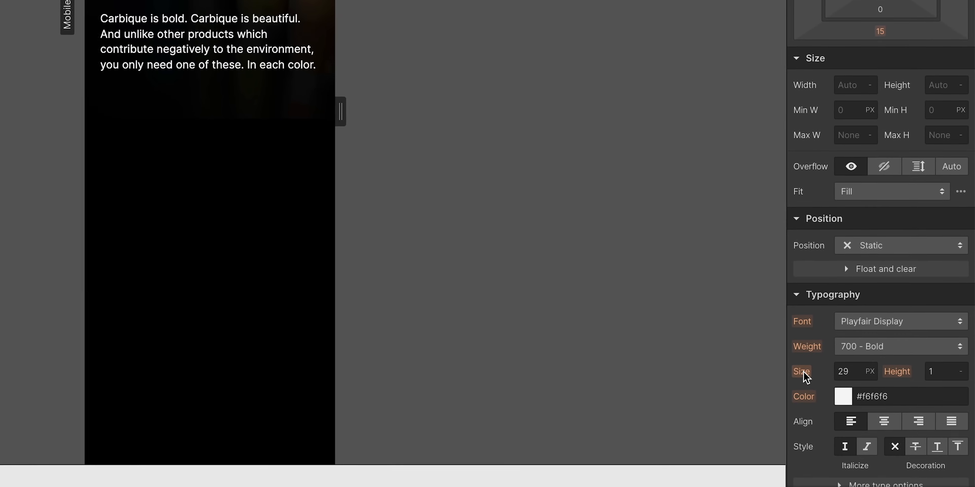
left_click(858, 409)
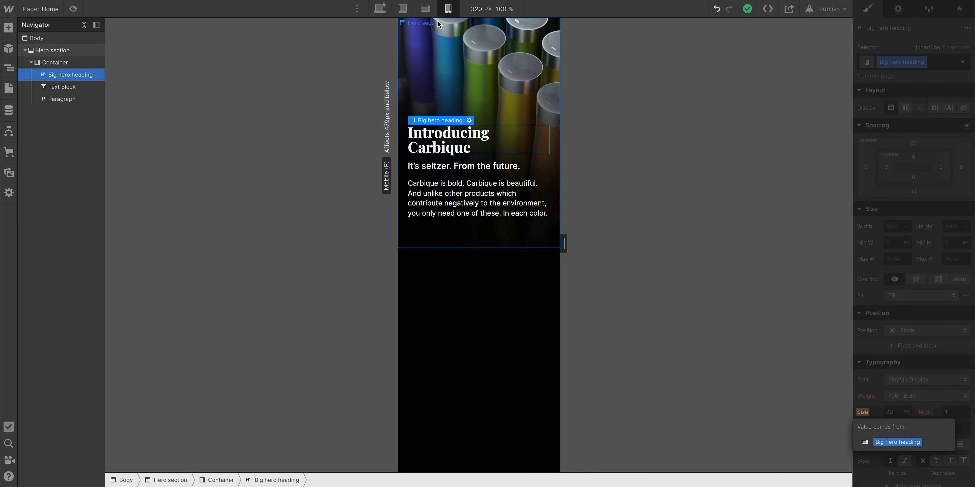
left_click(923, 396)
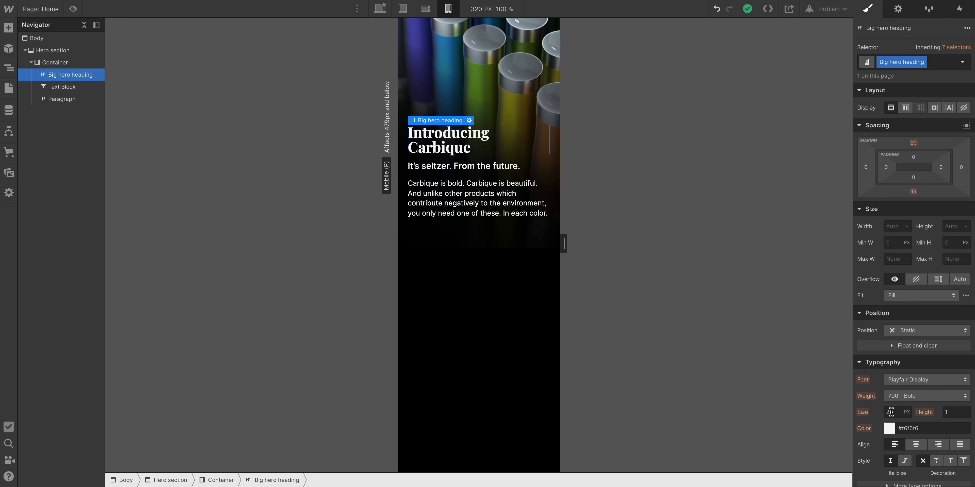
Try a 28 px font size on the Big hero heading at mobile portrait and undo the change.
type("28")
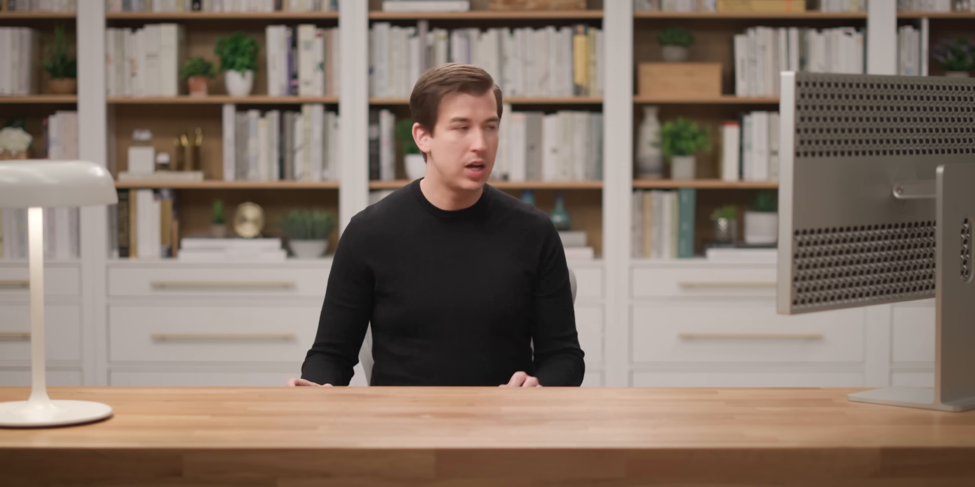
key("super+z")
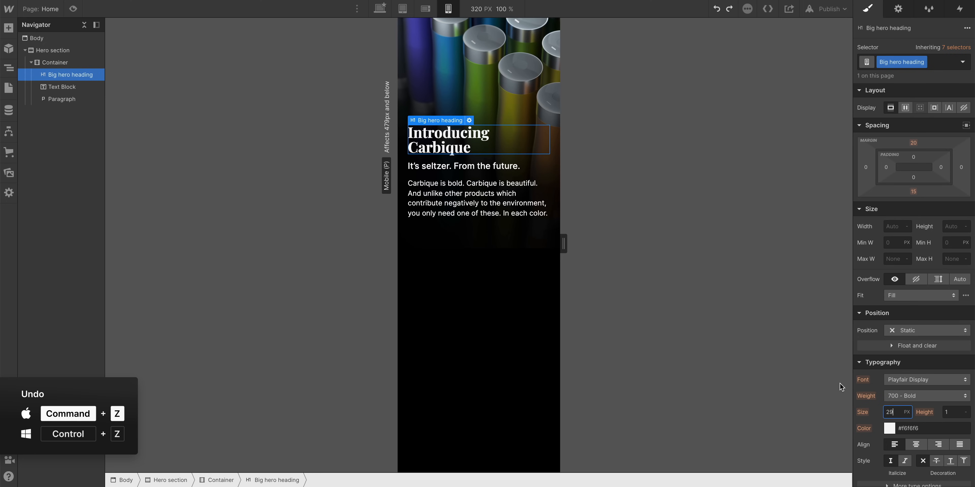
Check how the hero adapts across mobile, tablet and desktop widths, resizing the page in preview mode and returning to the desktop design view.
left_click_drag(563, 242, 629, 237)
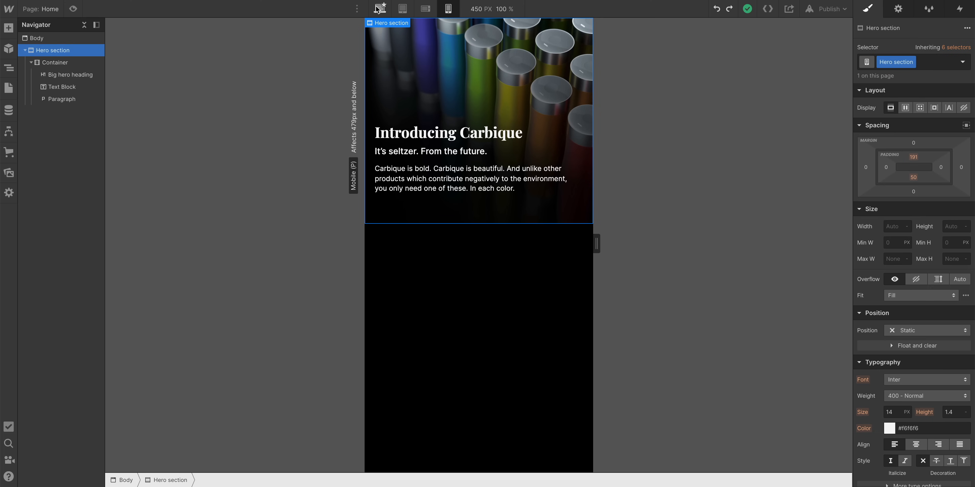
left_click(379, 8)
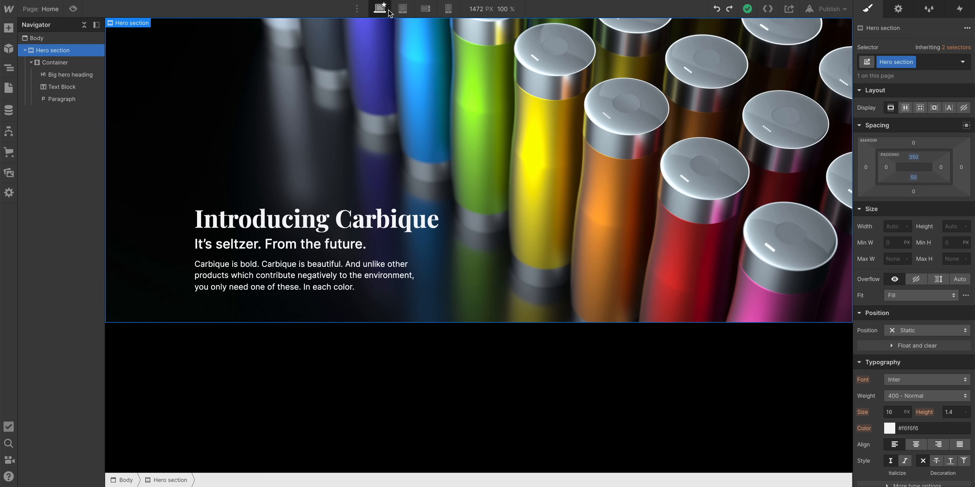
left_click(73, 9)
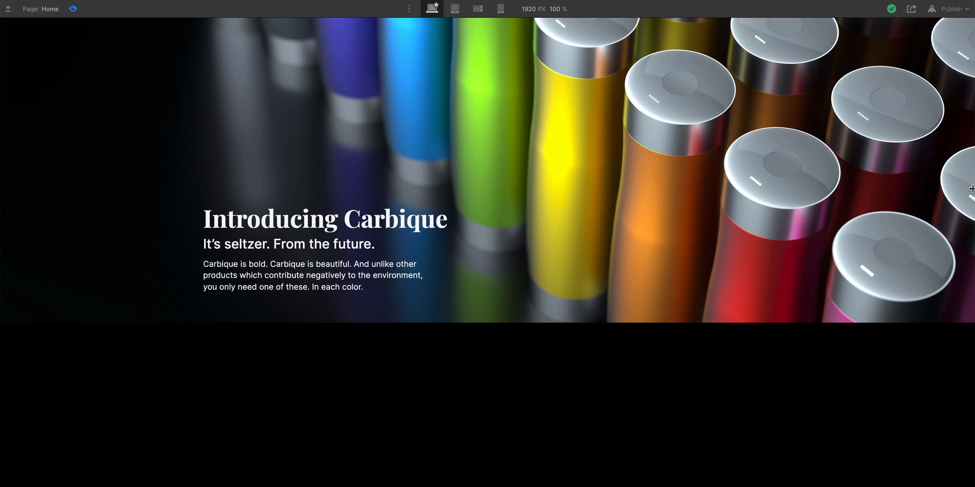
left_click_drag(972, 189, 680, 215)
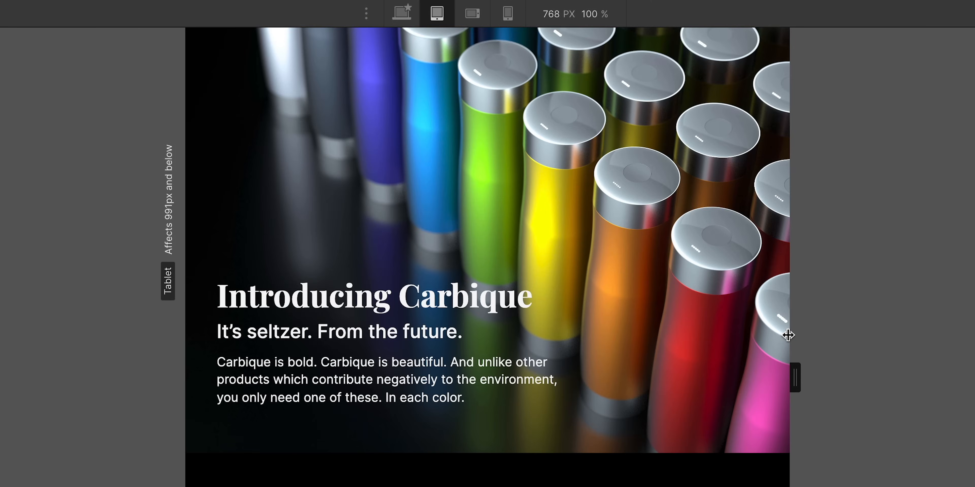
left_click_drag(784, 334, 683, 333)
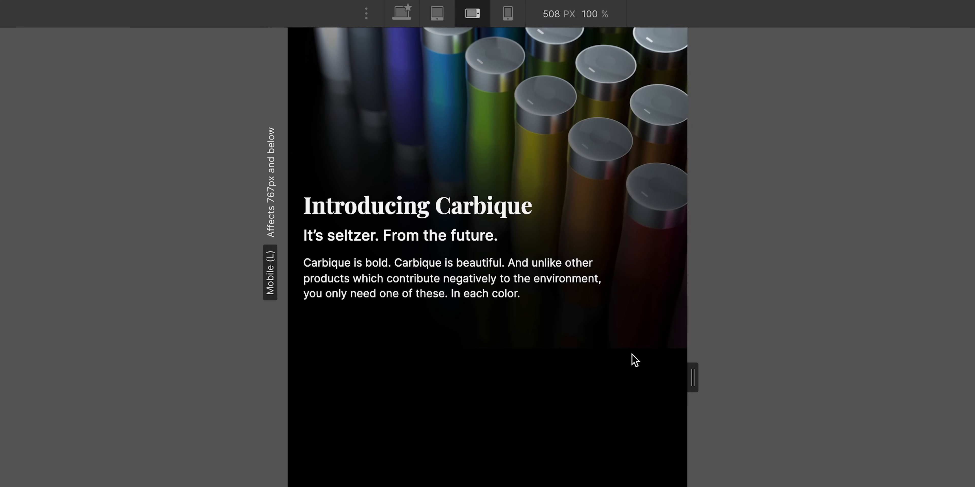
left_click_drag(692, 370, 972, 246)
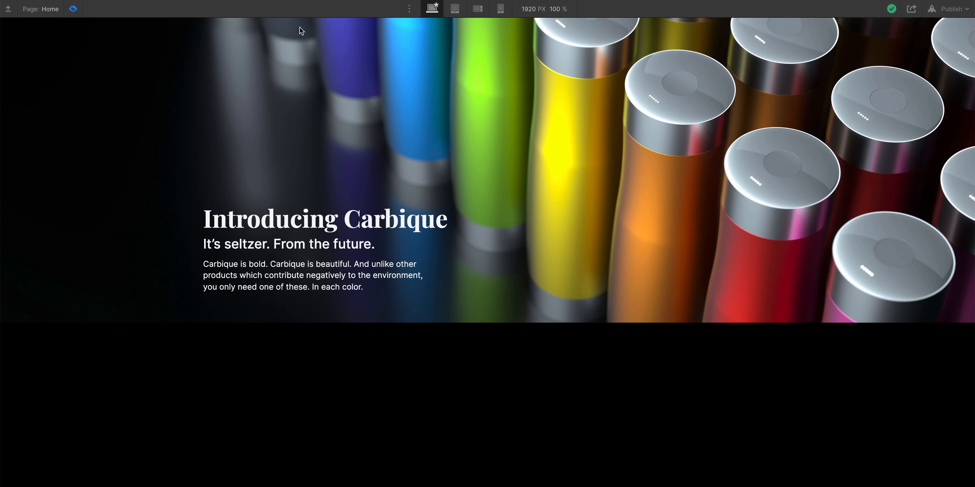
left_click(73, 12)
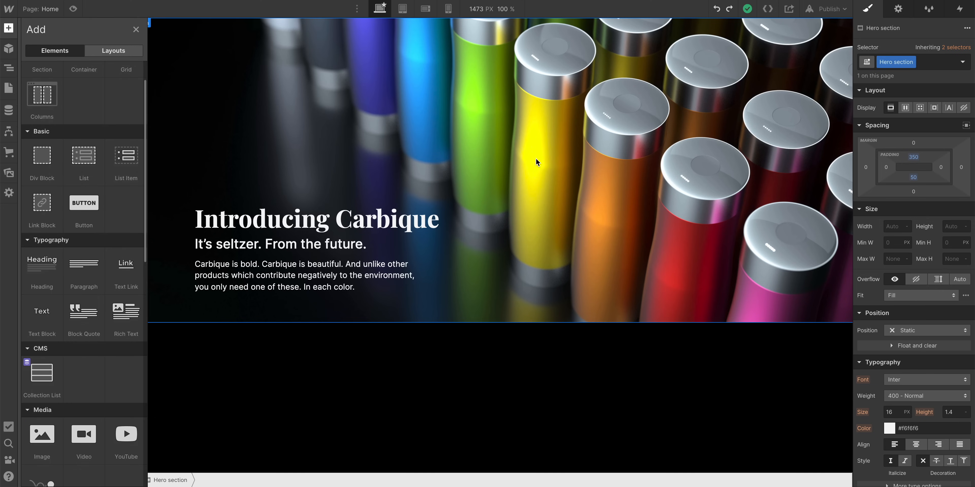
Add a Navbar element inside the Body, directly above the Hero section, and dismiss its settings.
left_click(7, 27)
scroll(77, 156, "down", 10)
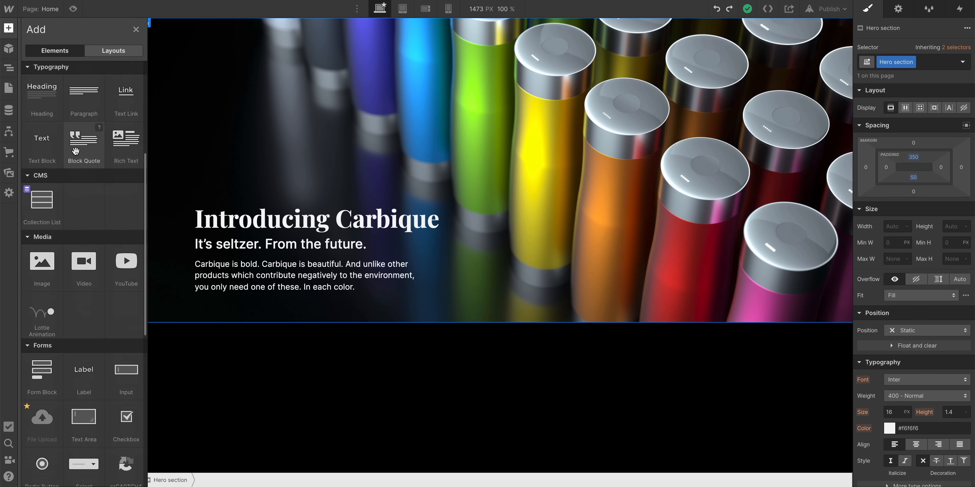
scroll(77, 155, "down", 2)
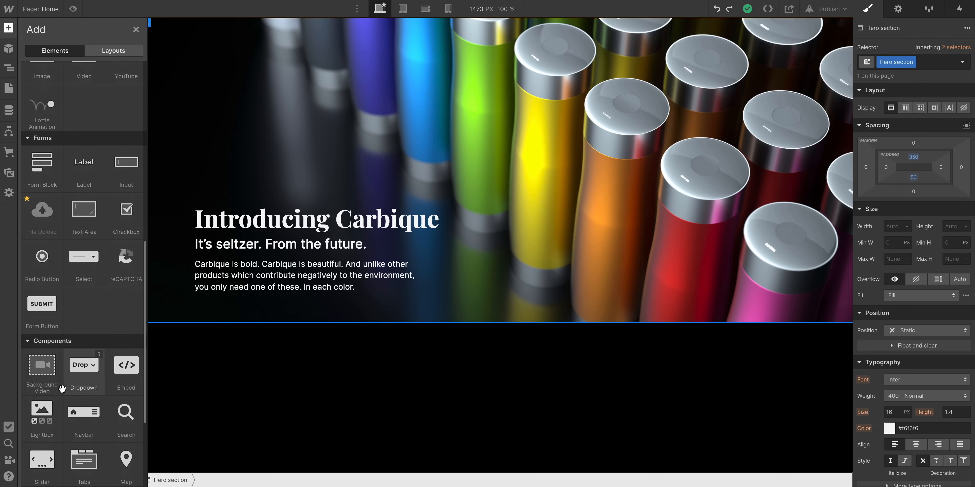
left_click_drag(79, 419, 80, 56)
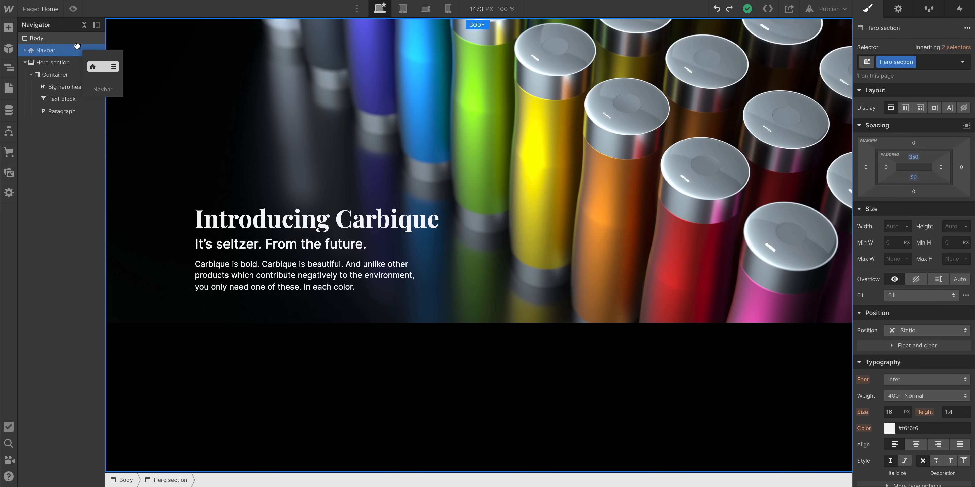
left_click_drag(78, 46, 79, 48)
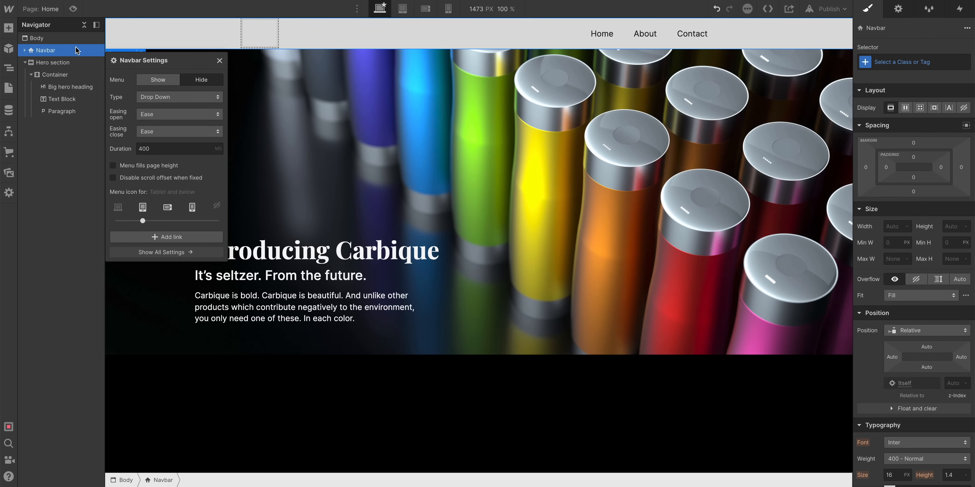
key("Escape")
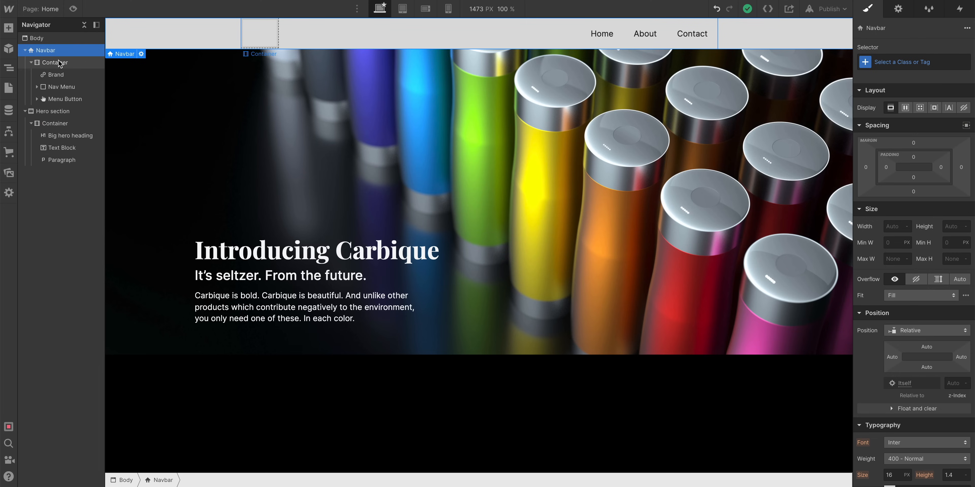
Examine the Navbar's structure by selecting its Container, Brand, Nav Menu and Menu Button in turn.
left_click(58, 63)
left_click(61, 75)
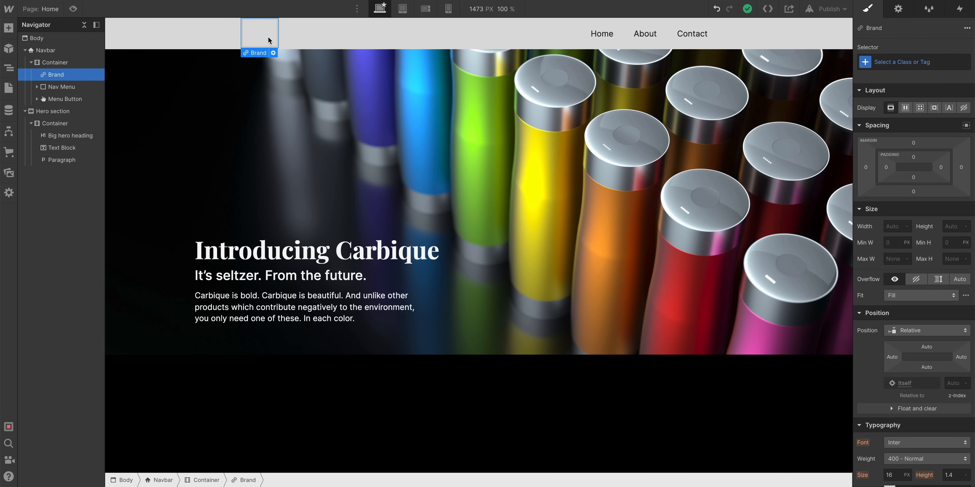
left_click(73, 88)
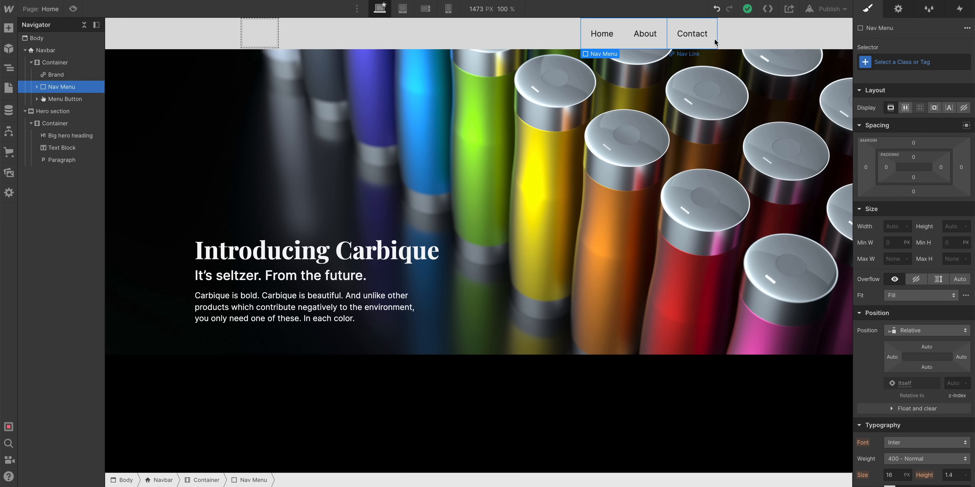
left_click(62, 100)
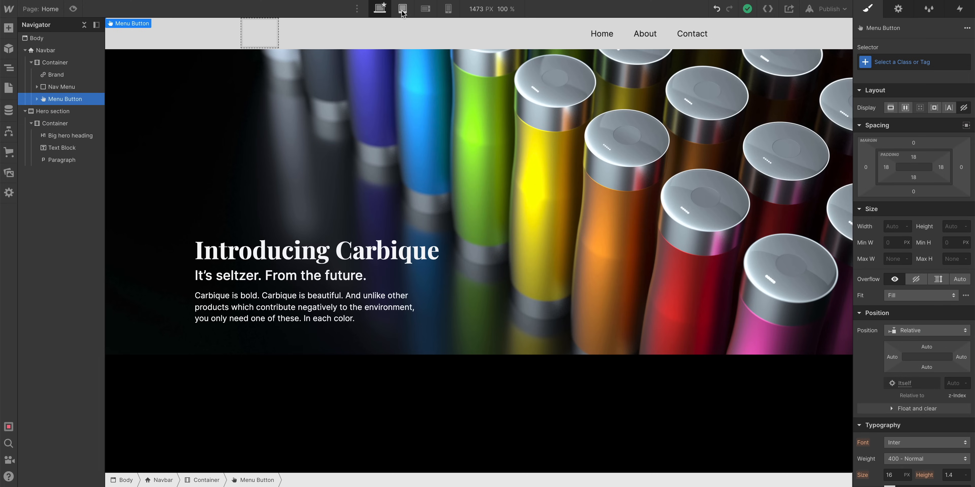
Preview the Navbar at the tablet breakpoint, open and close its hamburger menu, and return to the desktop design view.
left_click(402, 9)
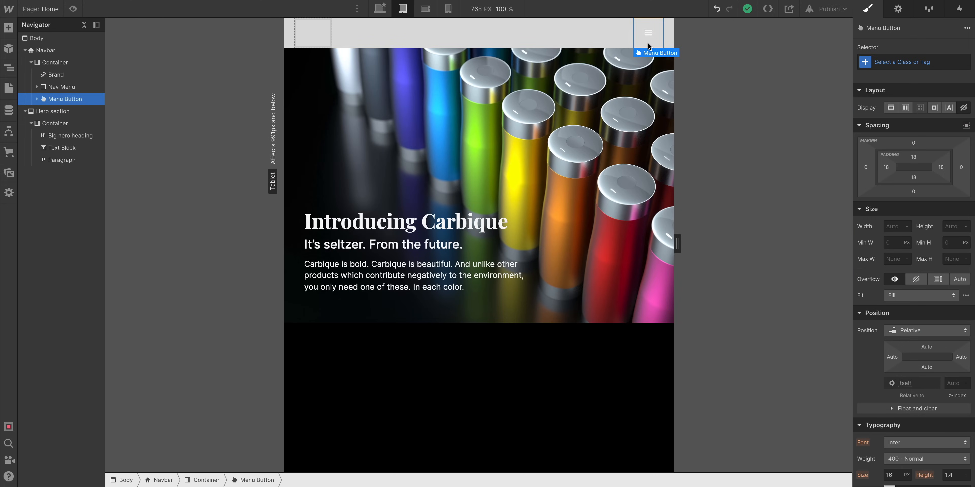
left_click(73, 8)
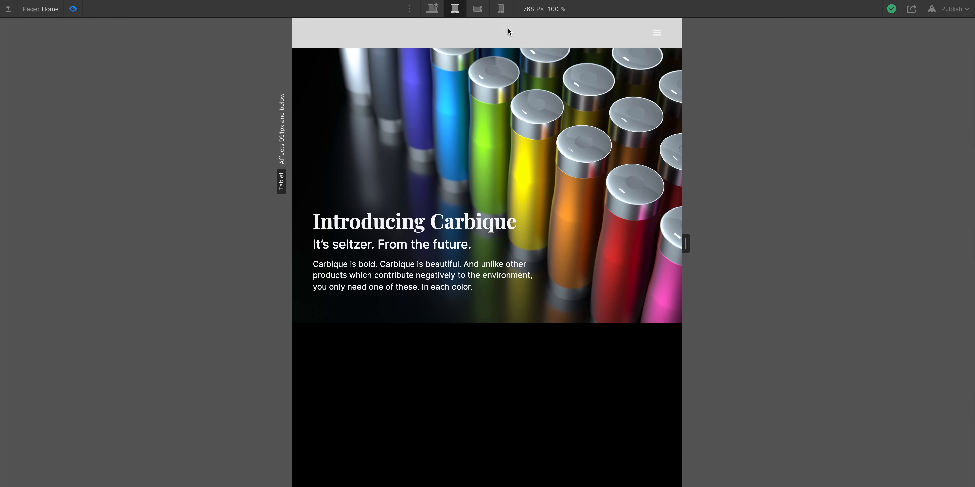
left_click(664, 38)
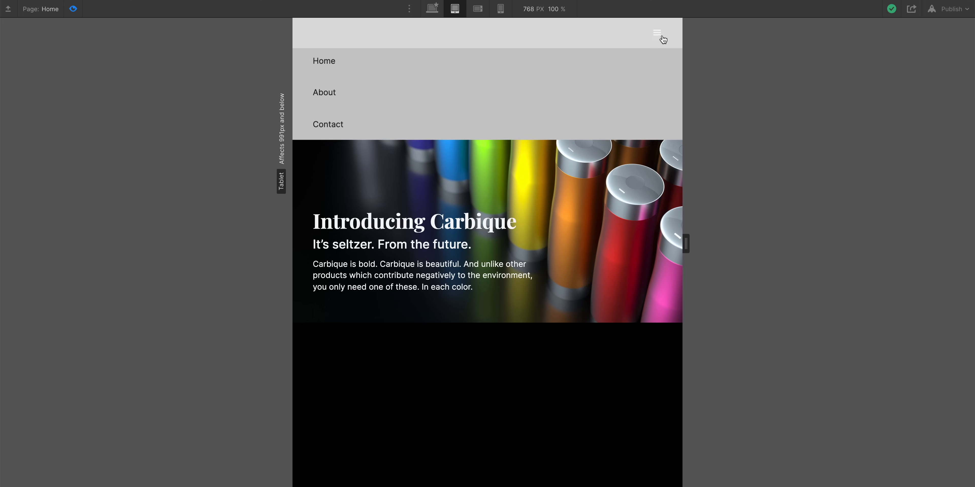
left_click(663, 39)
left_click(73, 9)
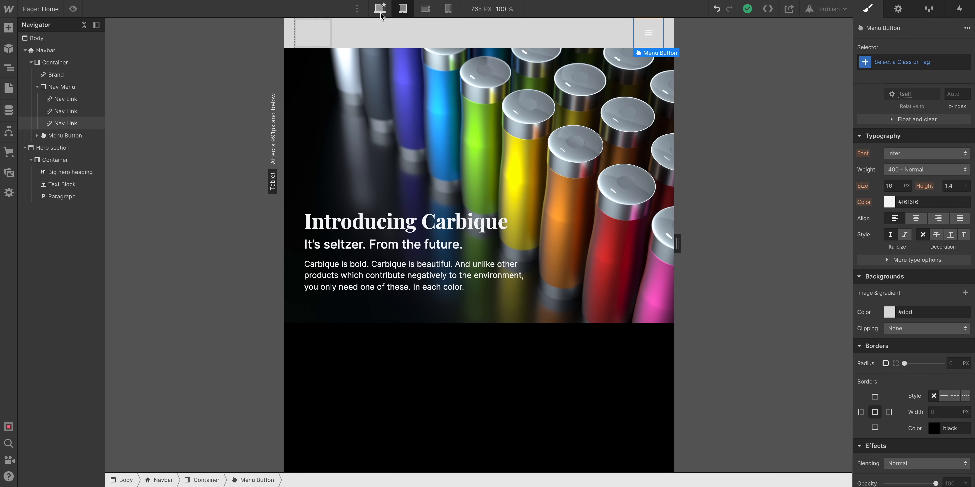
left_click(380, 8)
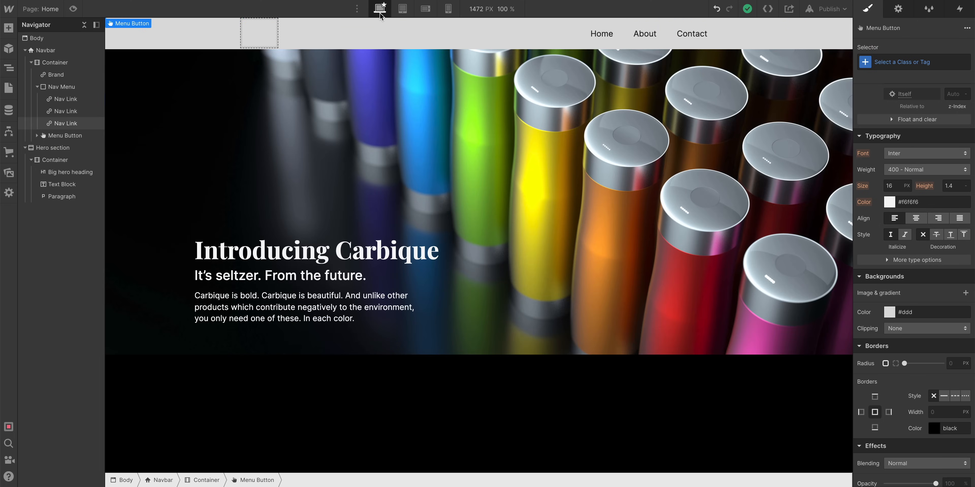
Compare the Navbar's container with the hero's container, and apply the existing Container class to the Navbar's container.
left_click(72, 53)
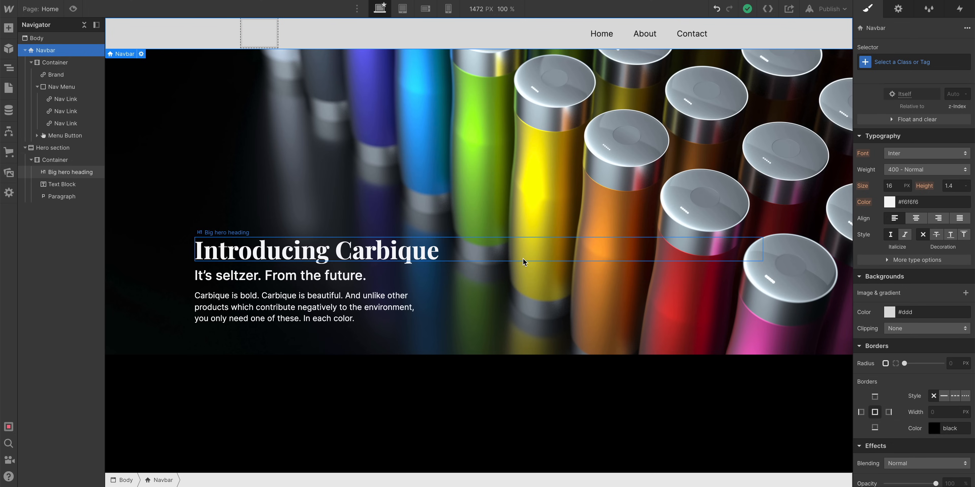
left_click(517, 267)
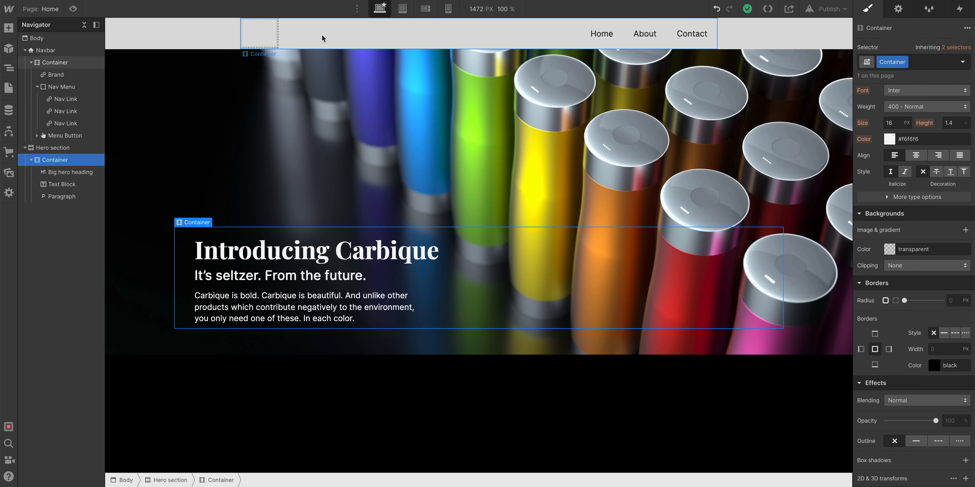
left_click(362, 35)
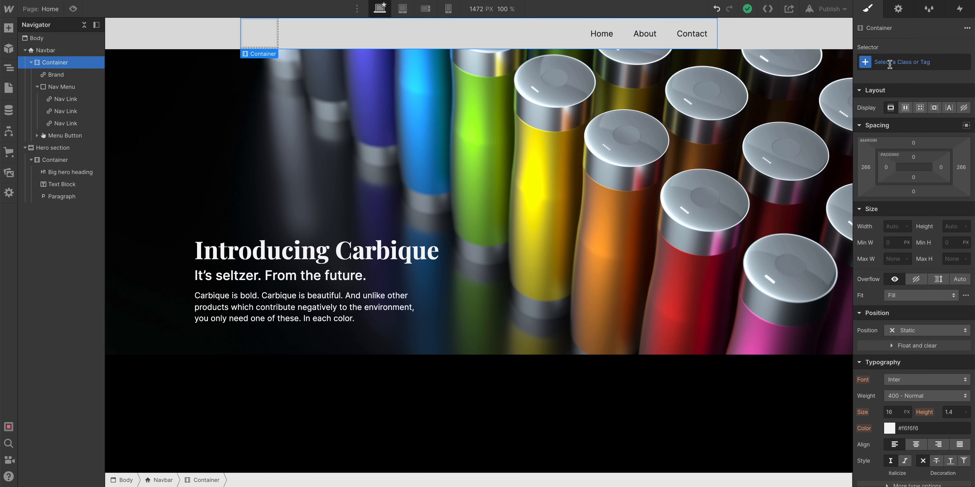
left_click(909, 62)
type("conta")
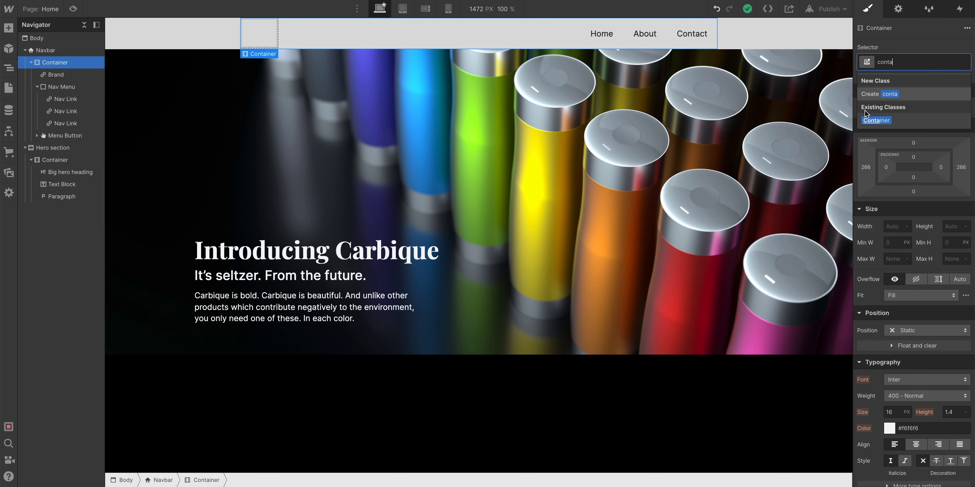
left_click(885, 121)
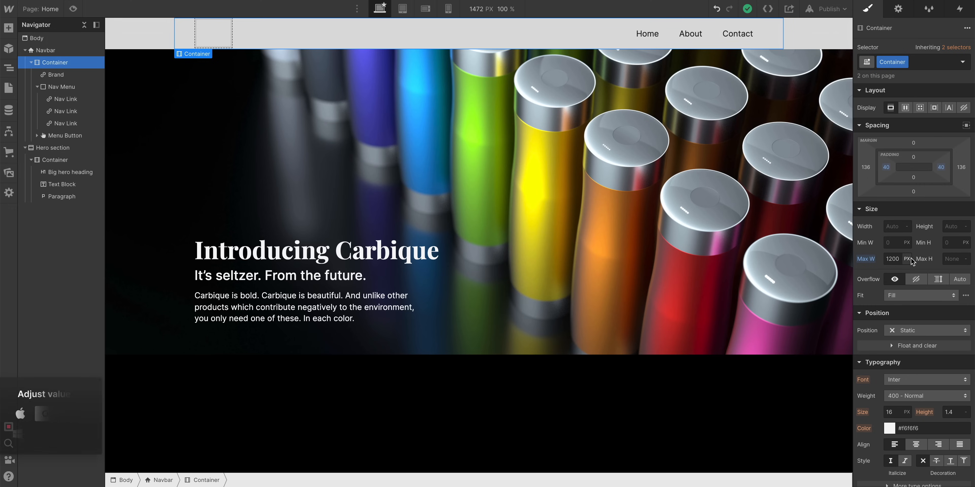
Try reducing the shared Container class's maximum width to 1157 px and undo the change.
left_click_drag(912, 261, 881, 265)
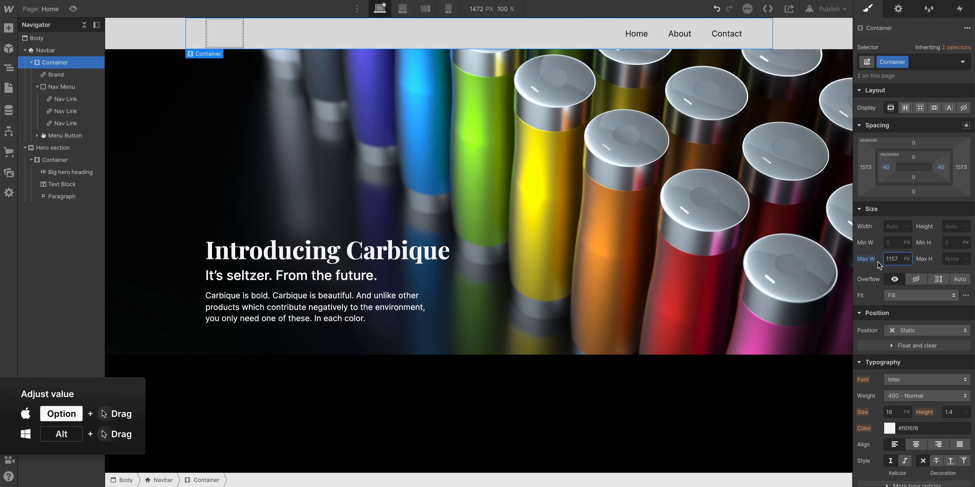
key("ctrl+z")
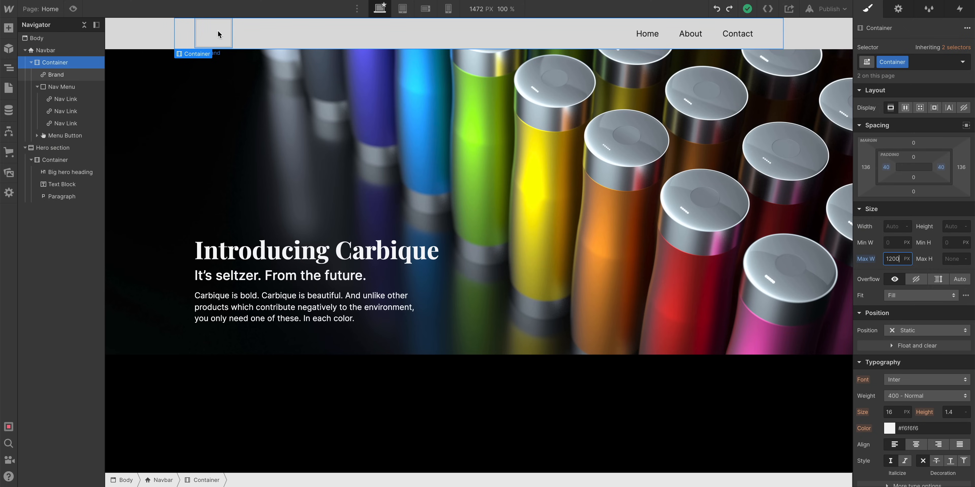
Place the Carbique logo SVG from the assets inside the Navbar's Brand element and dismiss the image settings.
left_click(217, 34)
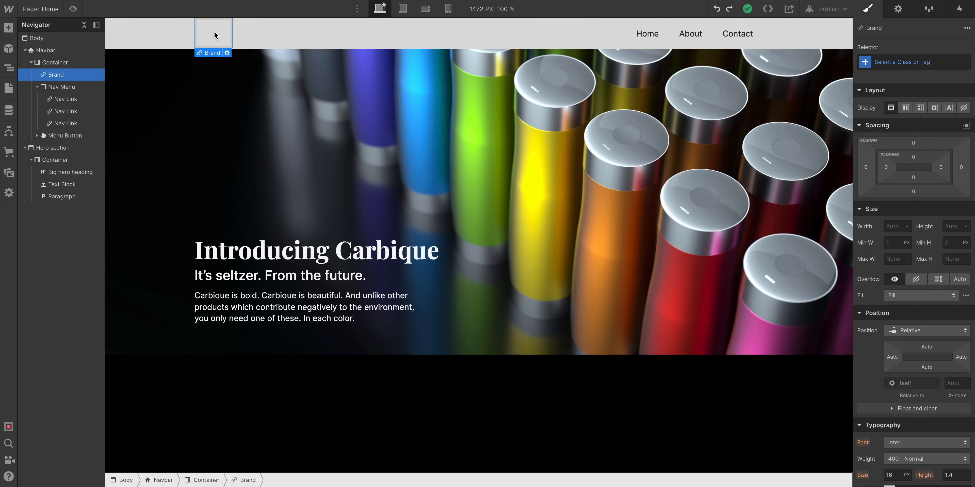
left_click(9, 173)
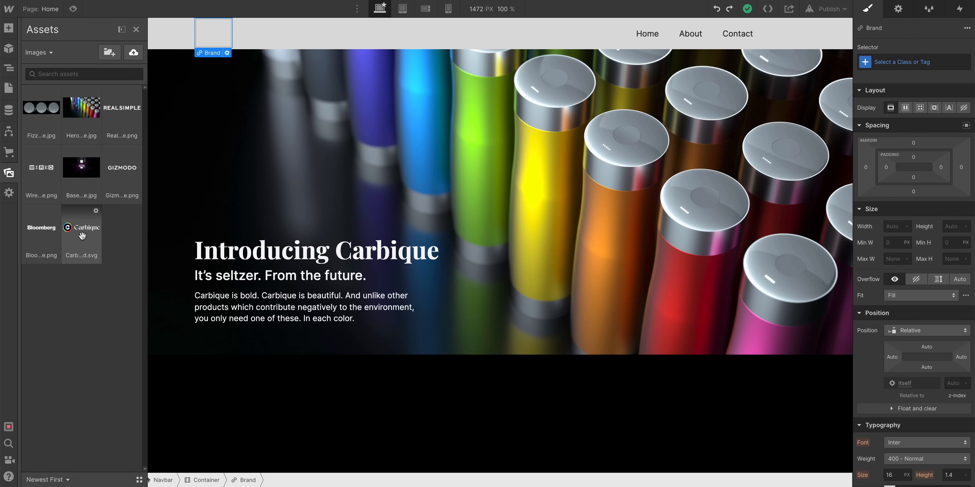
left_click_drag(116, 171, 223, 74)
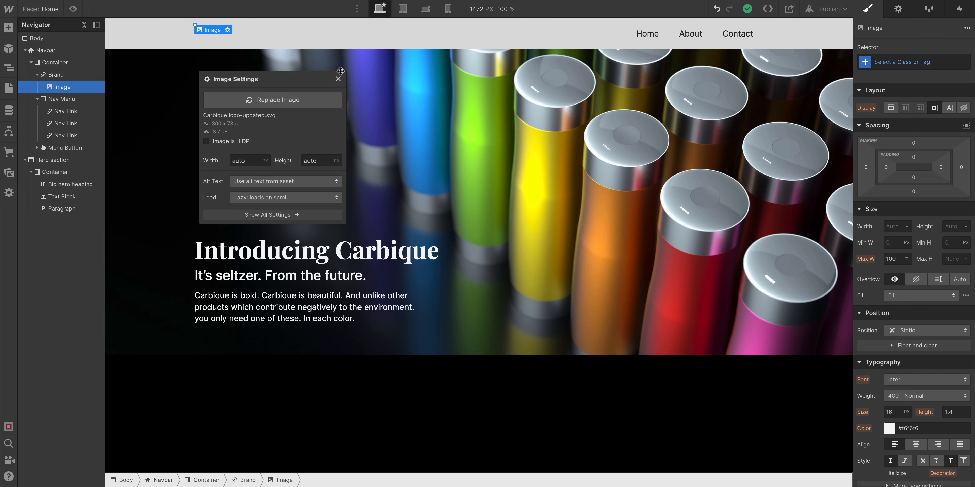
left_click(338, 79)
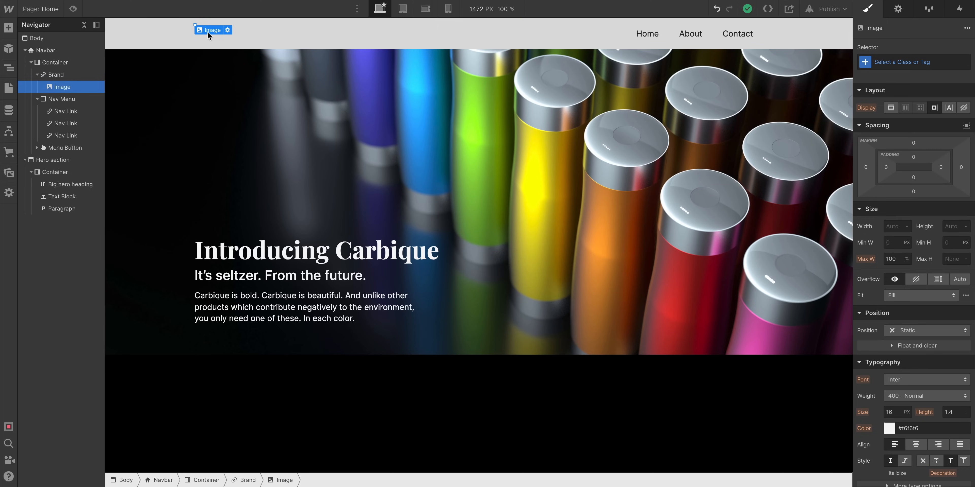
Create a Logo class on the brand image with a width of 167 px and a top margin of 10 px.
left_click(877, 61)
type("Logo")
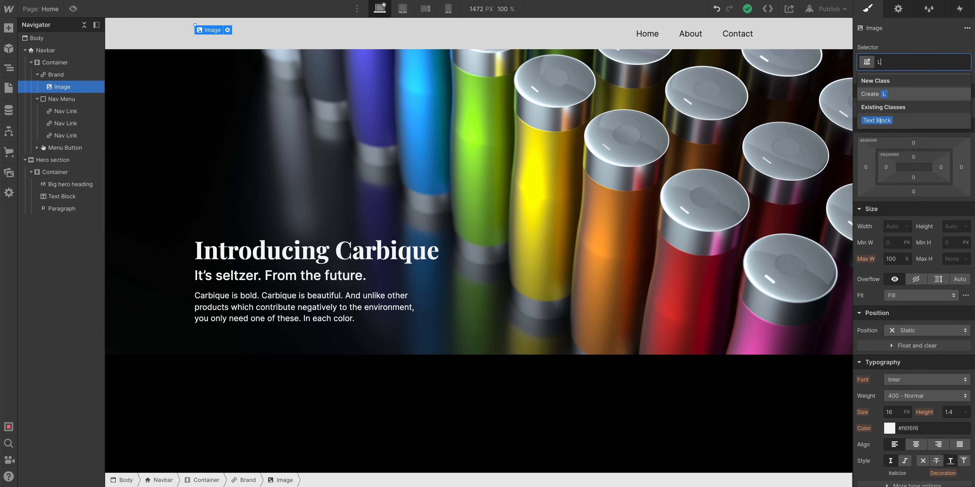
key("Return")
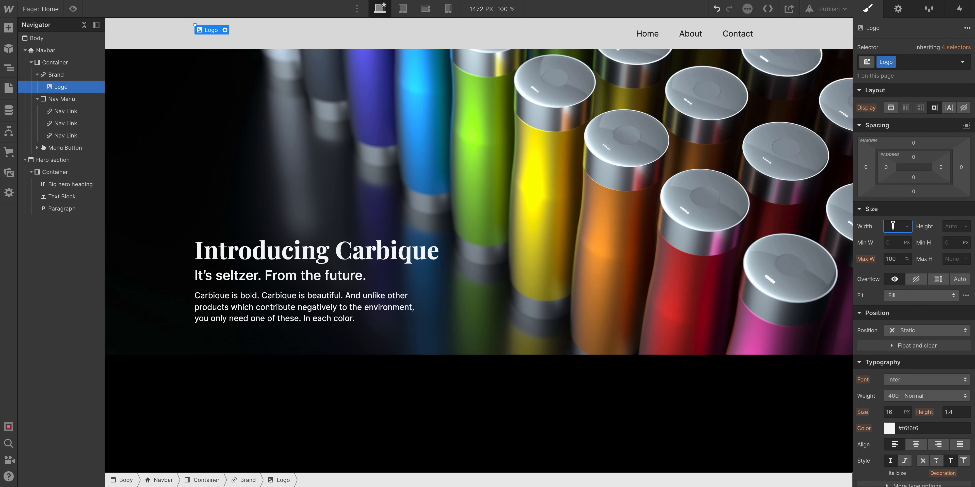
key("Return")
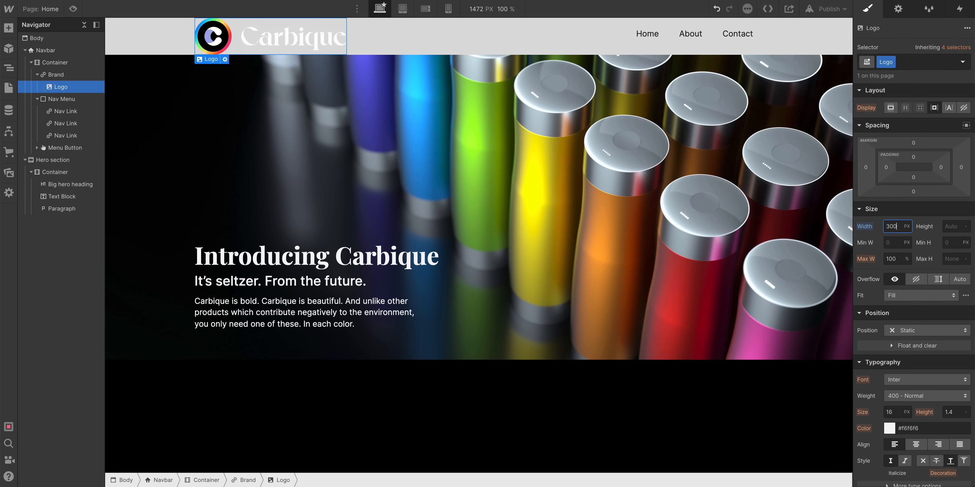
left_click_drag(896, 226, 827, 226)
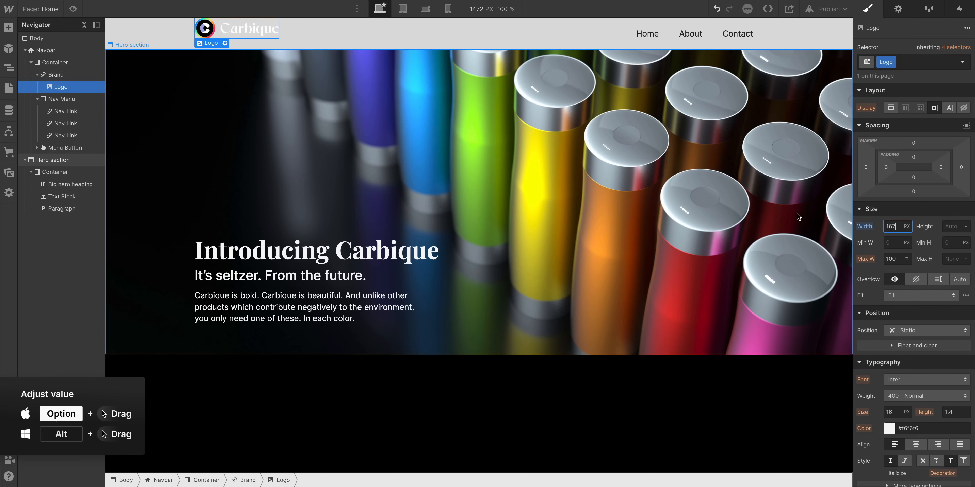
left_click_drag(935, 142, 935, 137)
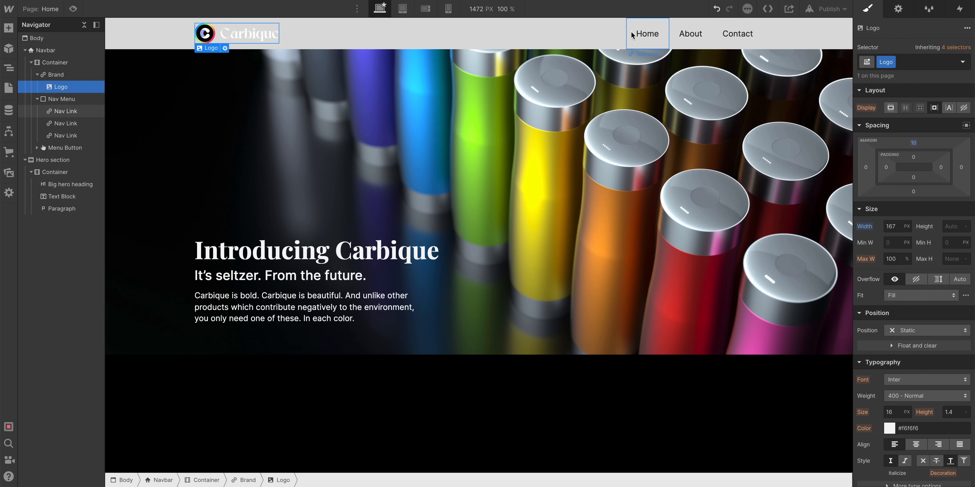
Set the Home nav link's text color to #f6f6f6.
left_click(644, 35)
left_click(895, 64)
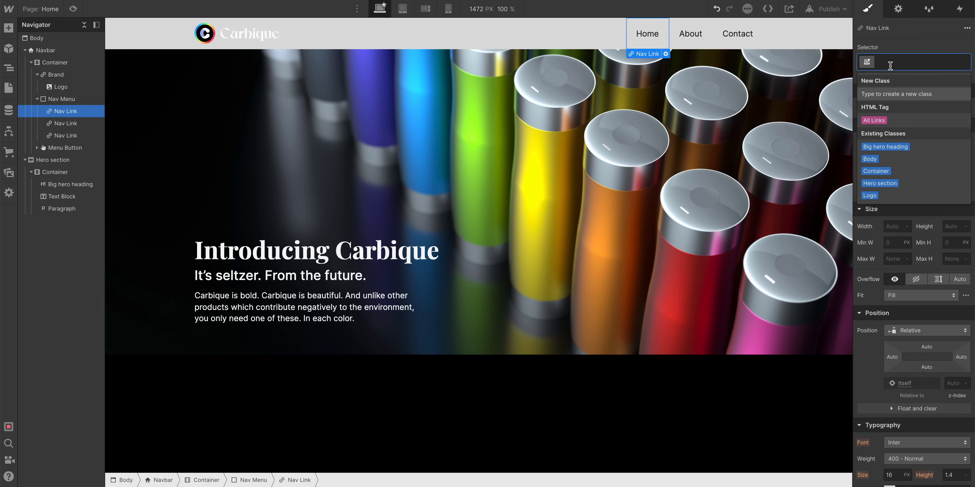
left_click(914, 34)
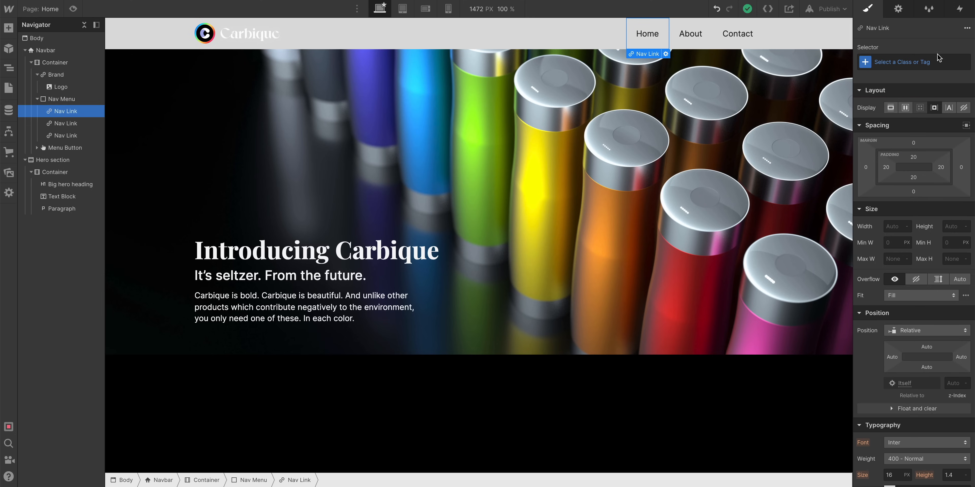
scroll(920, 269, "down", 5)
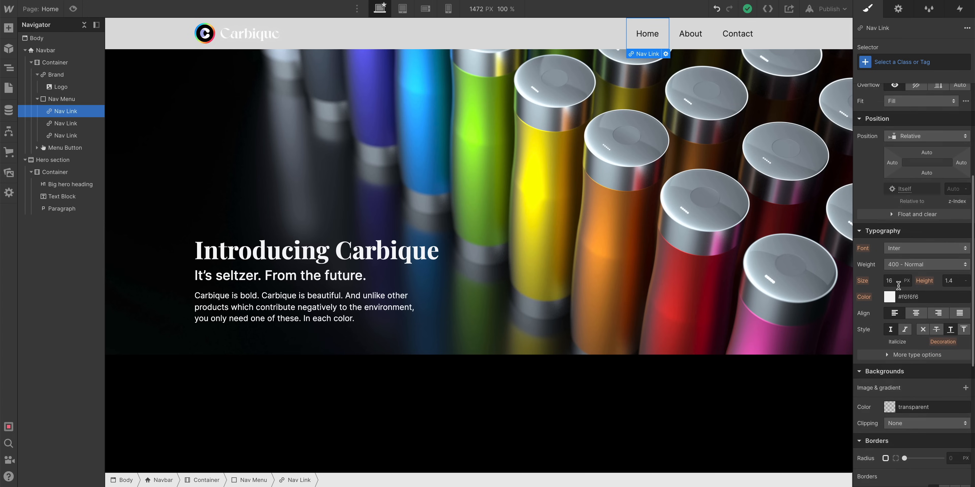
left_click(889, 297)
left_click(961, 320)
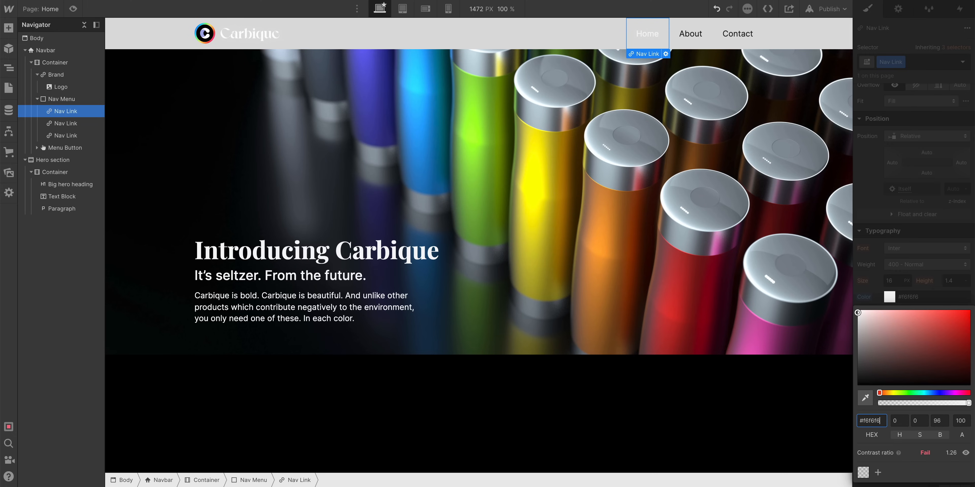
left_click(858, 169)
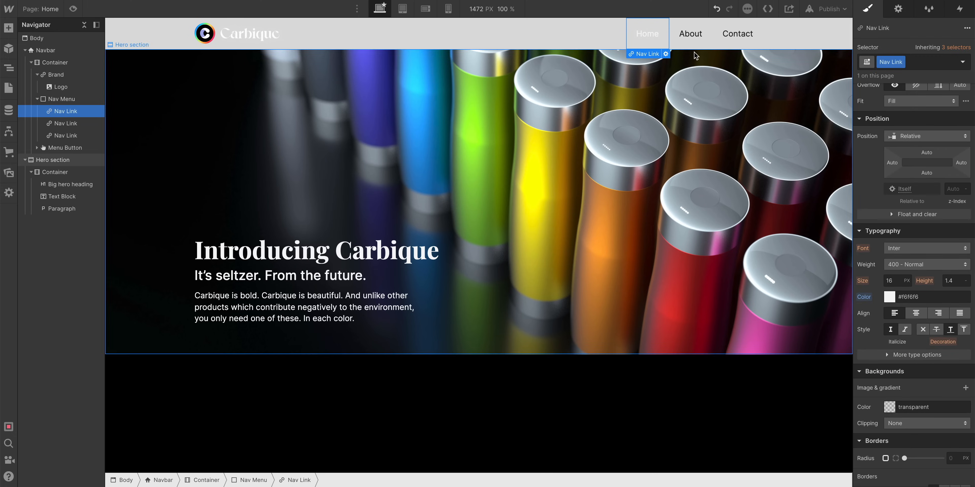
Delete the About and Contact nav links and duplicate the styled Home link twice in the Nav Menu.
left_click(688, 35)
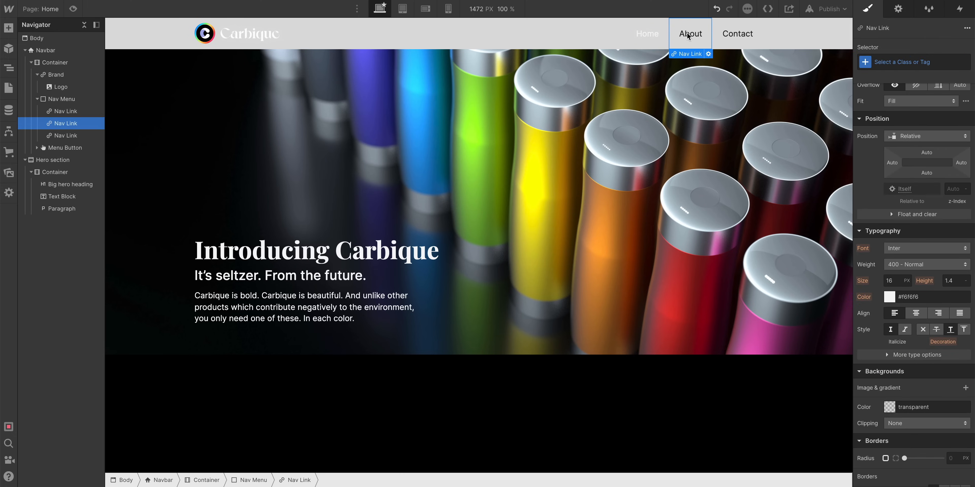
key("Delete")
key("Delete")
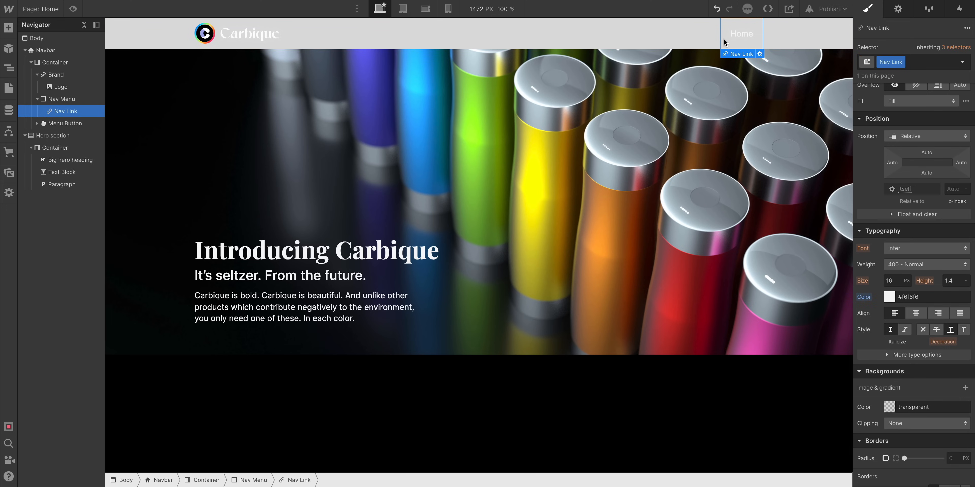
key("super+c")
key("super+v")
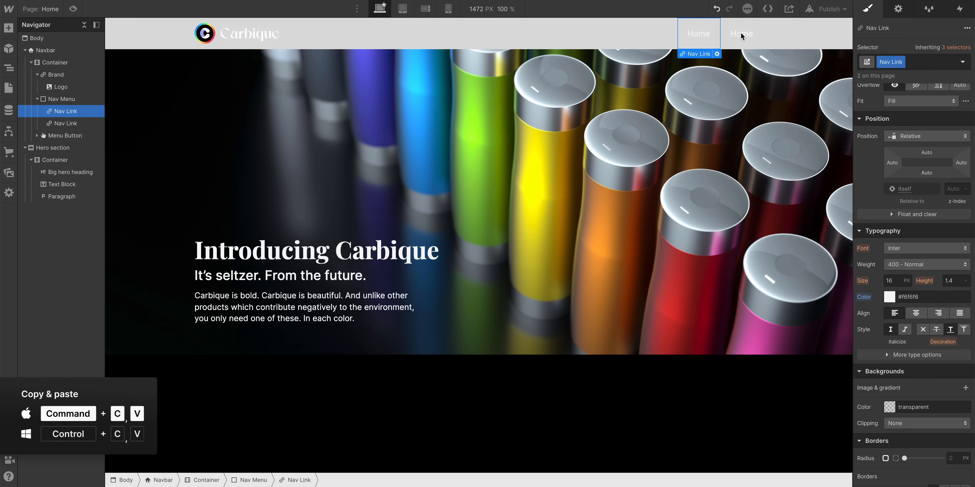
key("super+v")
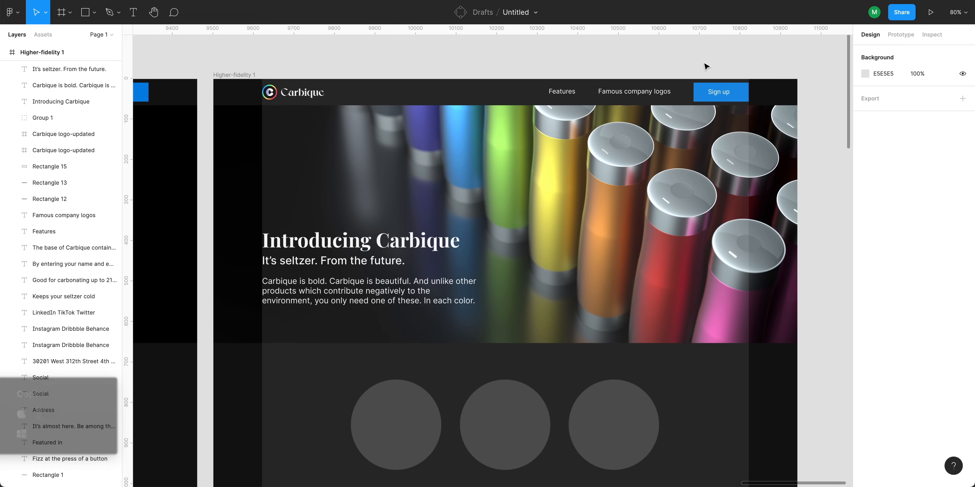
Check the navbar labels in the Figma design and rename the first nav link "Features" in Webflow.
scroll(704, 65, "up", 5, "ctrl")
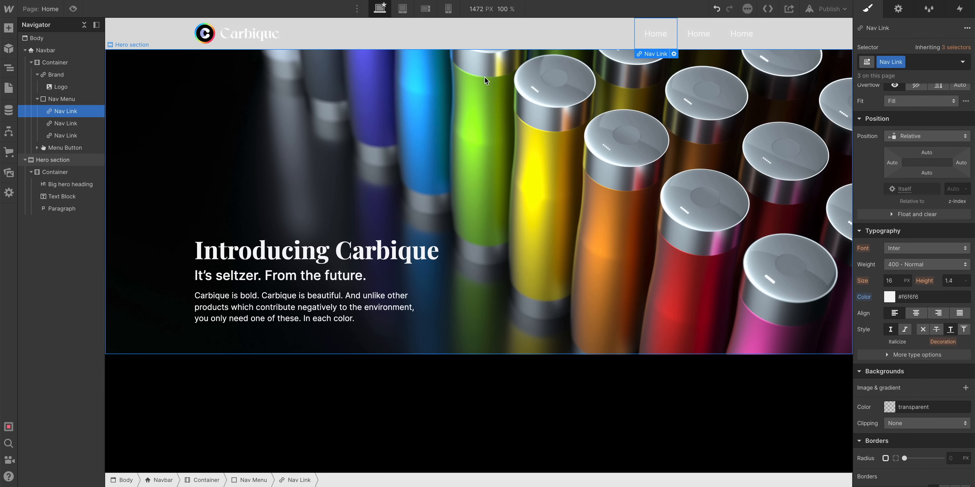
double_click(653, 34)
type("Features")
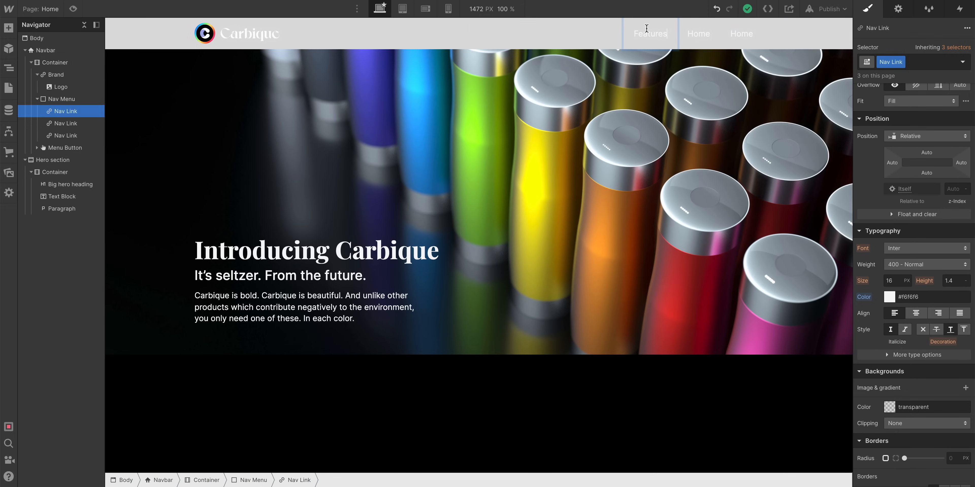
Set the Navbar's background color to black (#000000).
left_click(824, 35)
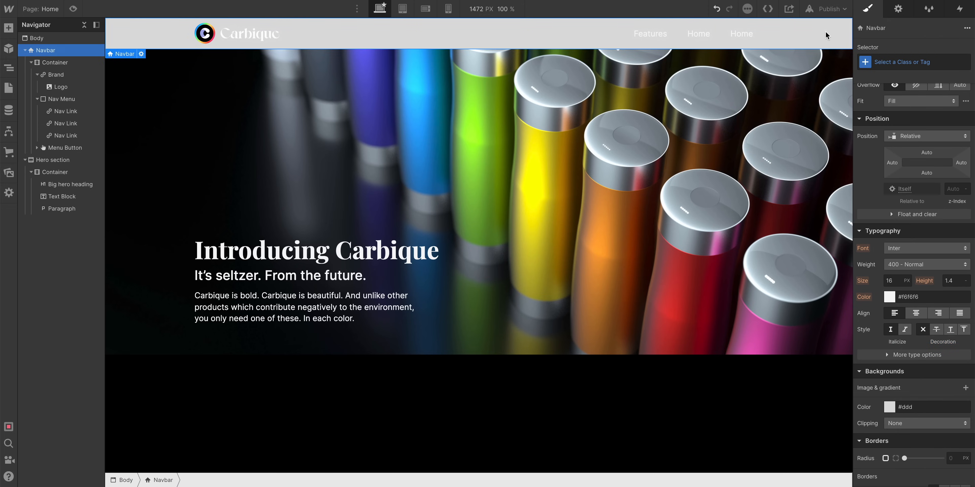
left_click(896, 409)
left_click_drag(891, 297, 772, 382)
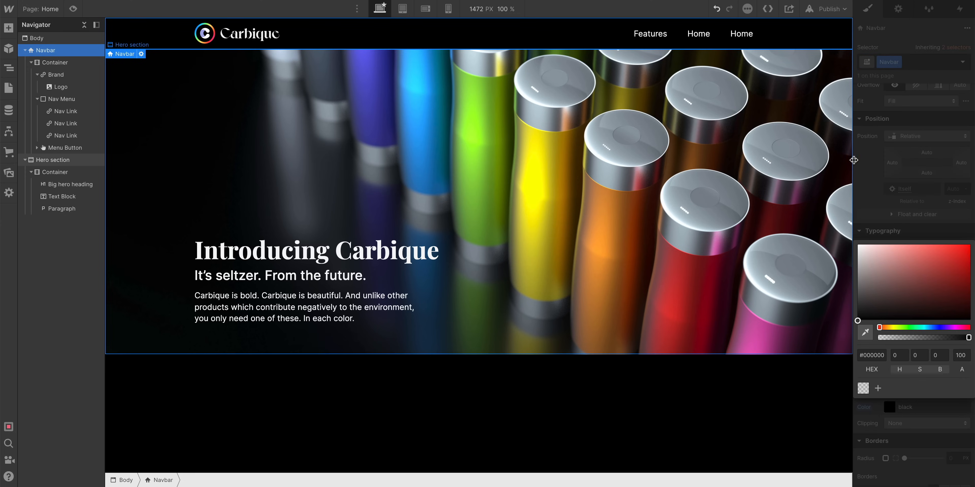
left_click_drag(866, 318, 800, 346)
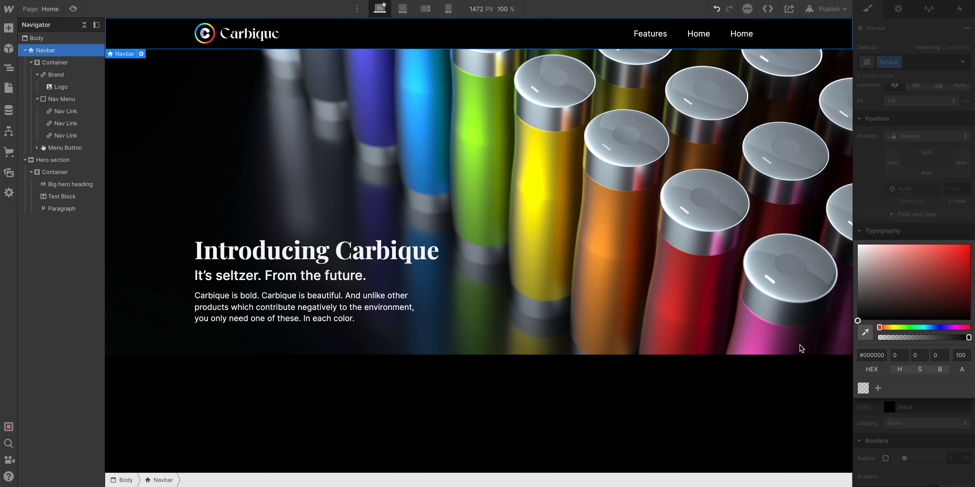
left_click(876, 184)
Rename the second nav link "Famous company logos" and the third one "Sign up".
left_click(654, 34)
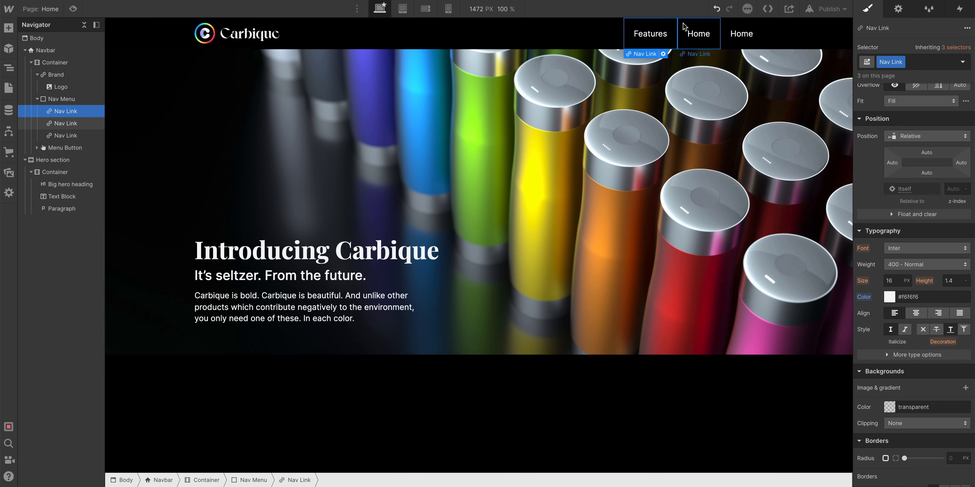
double_click(688, 36)
type("Fam")
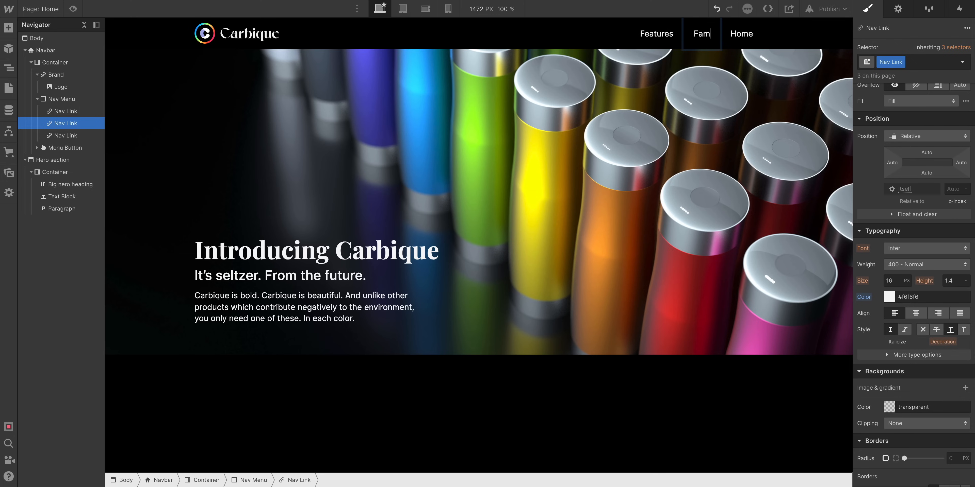
type("ous company lo")
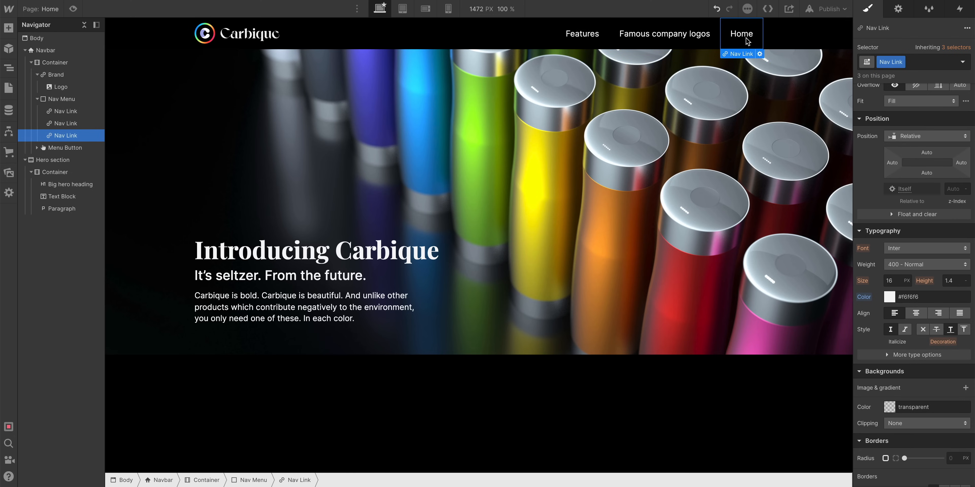
type("Sign up")
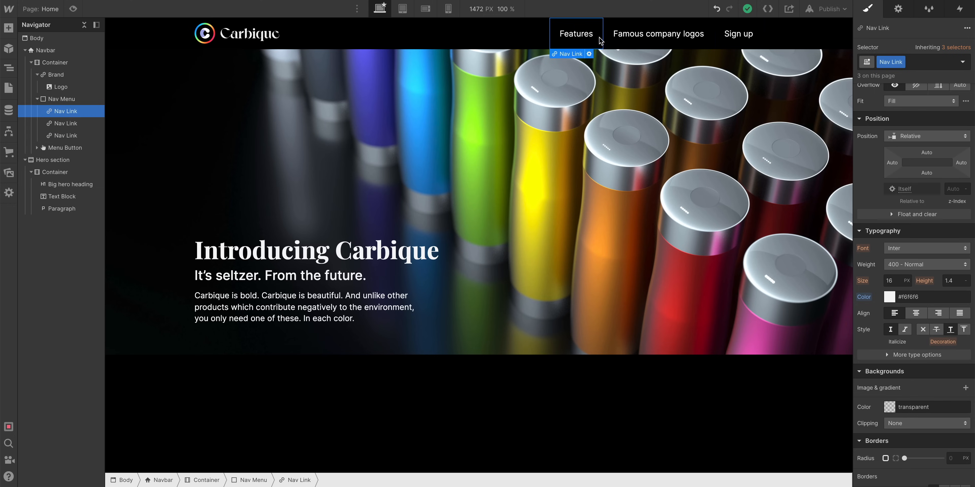
left_click(633, 37)
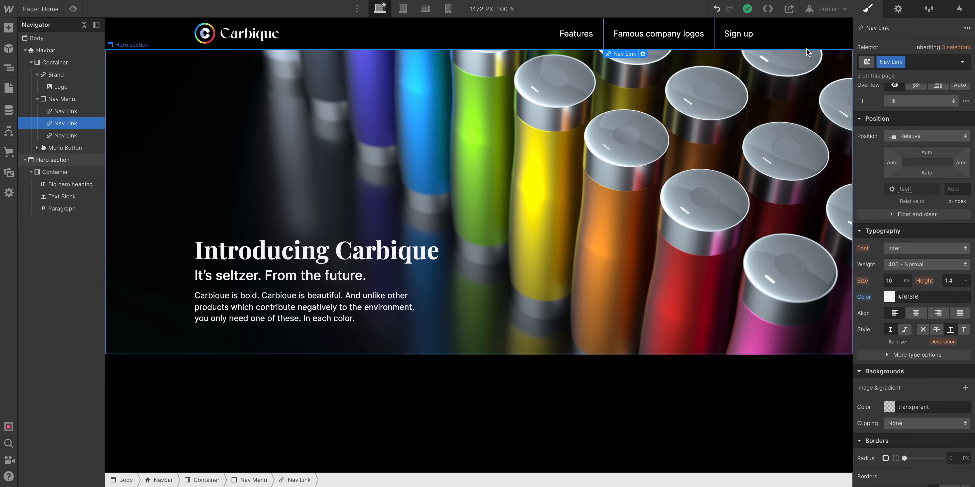
left_click(668, 38)
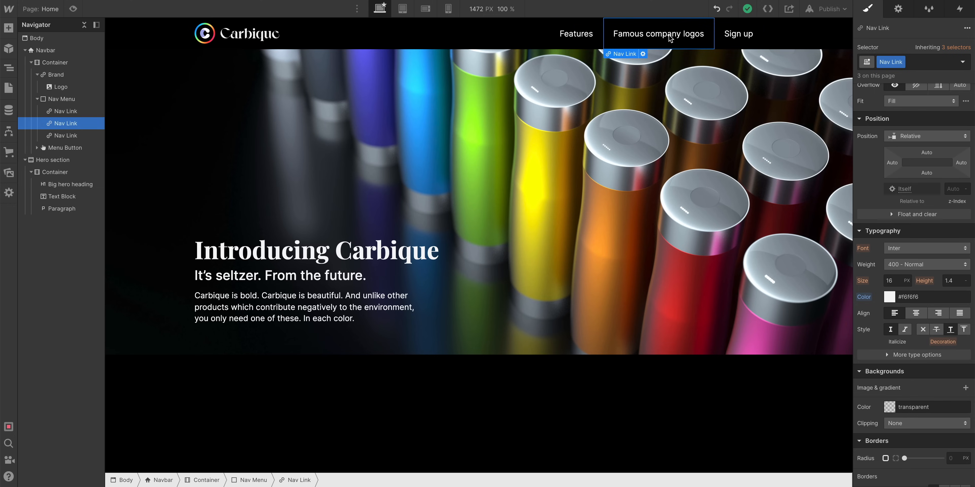
left_click(563, 43)
left_click(884, 281)
type("0")
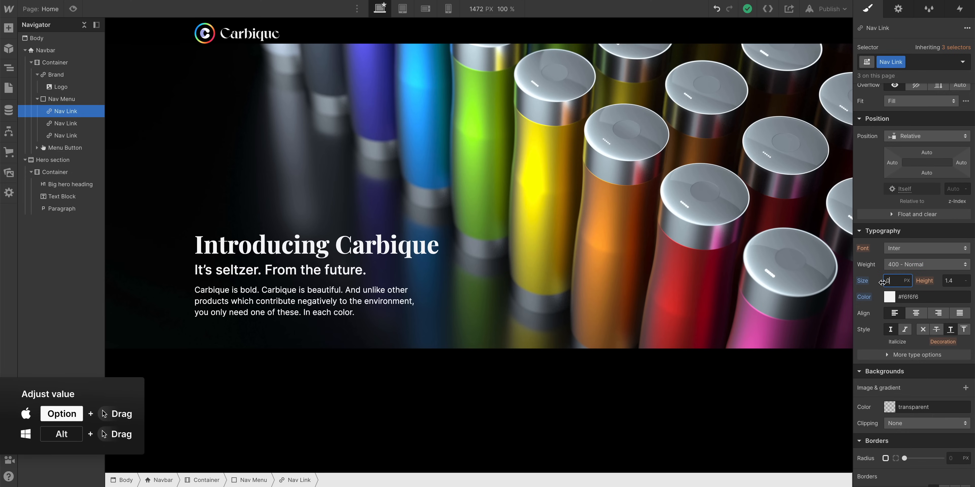
mouse_move(889, 285)
left_mouse_down()
mouse_move(905, 284)
mouse_move(875, 287)
left_mouse_up()
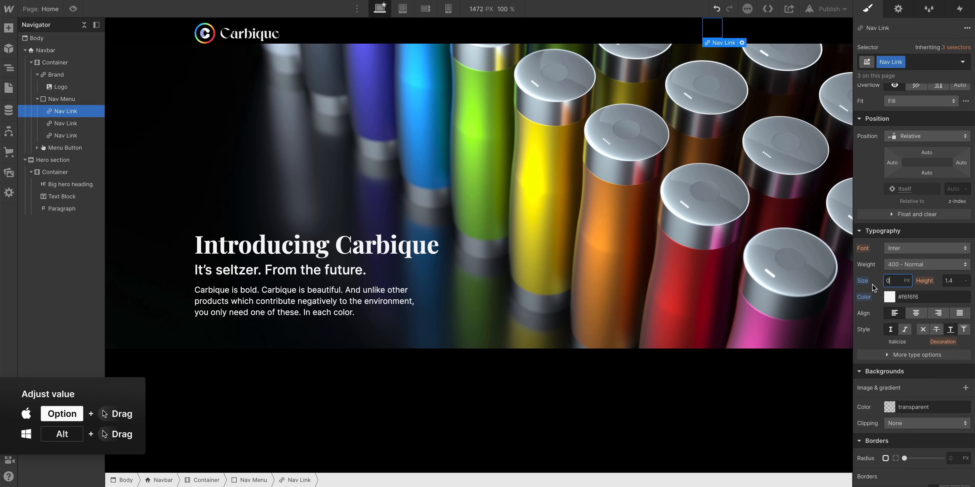
key("super+z")
Set the Nav Link class's font size to 14 px.
scroll(896, 282, "up", 5)
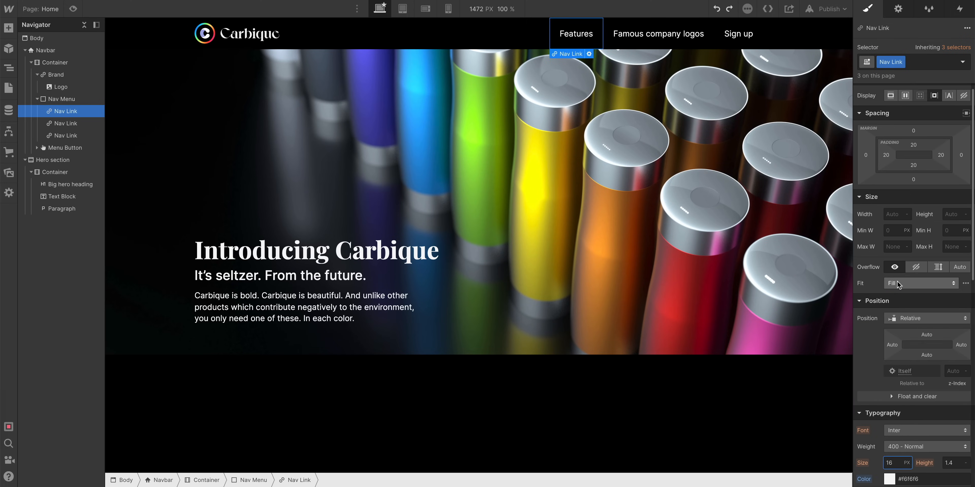
key("Down")
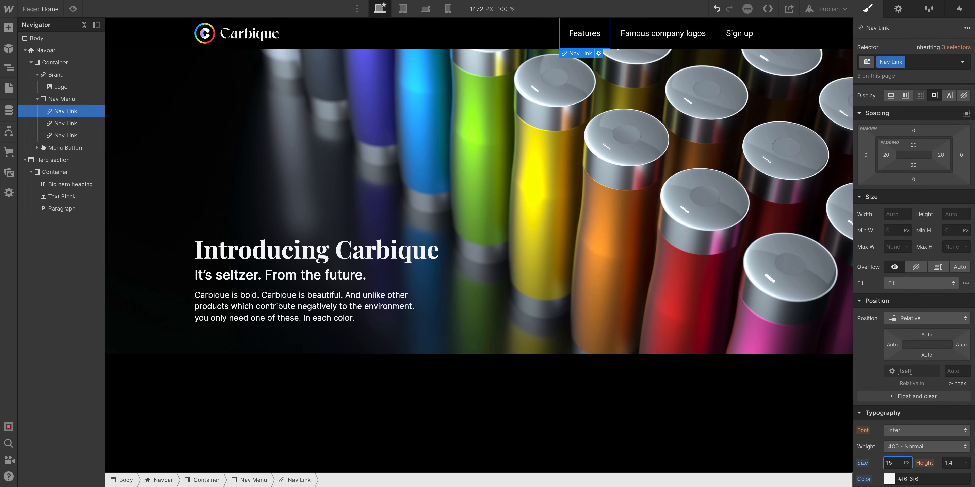
key("Up")
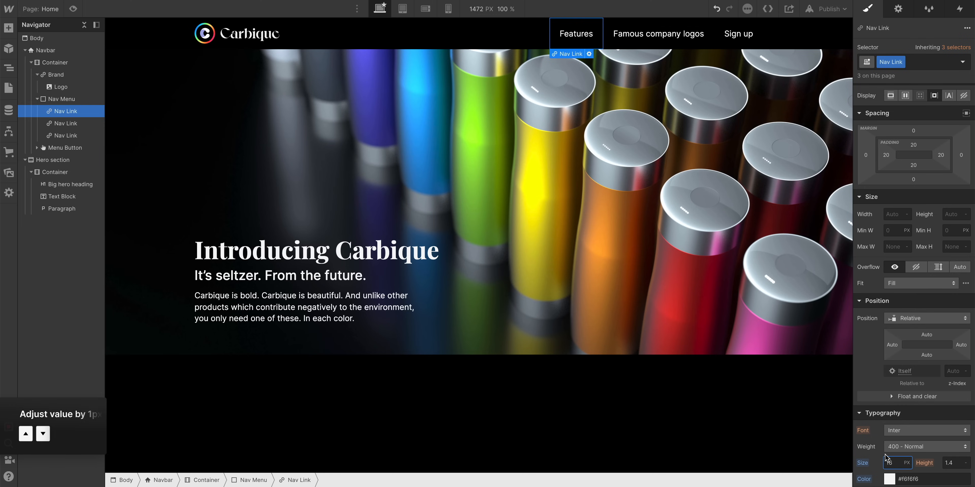
key("Down")
key("Down")
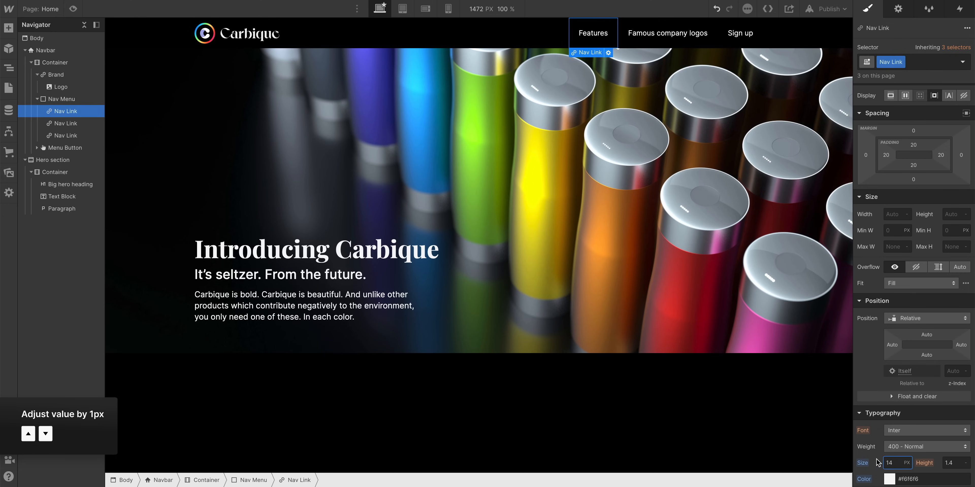
scroll(872, 465, "down", 2)
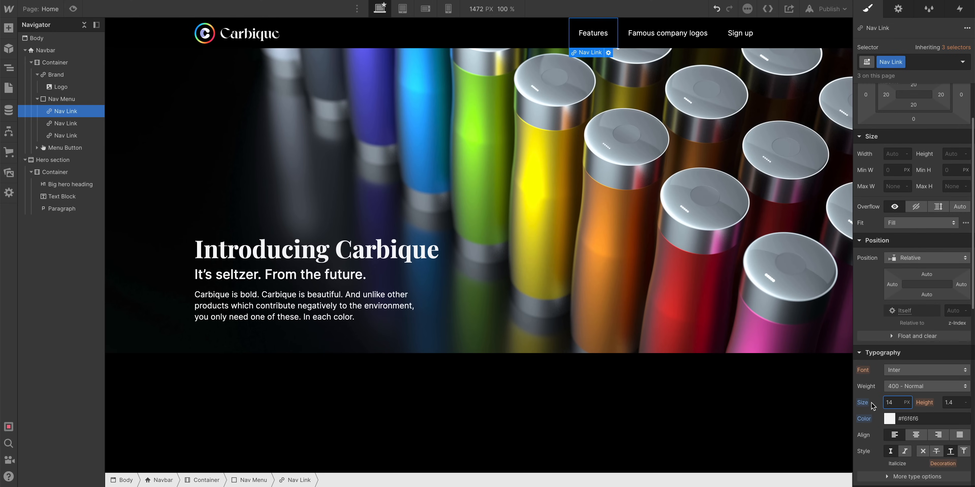
left_click(339, 193)
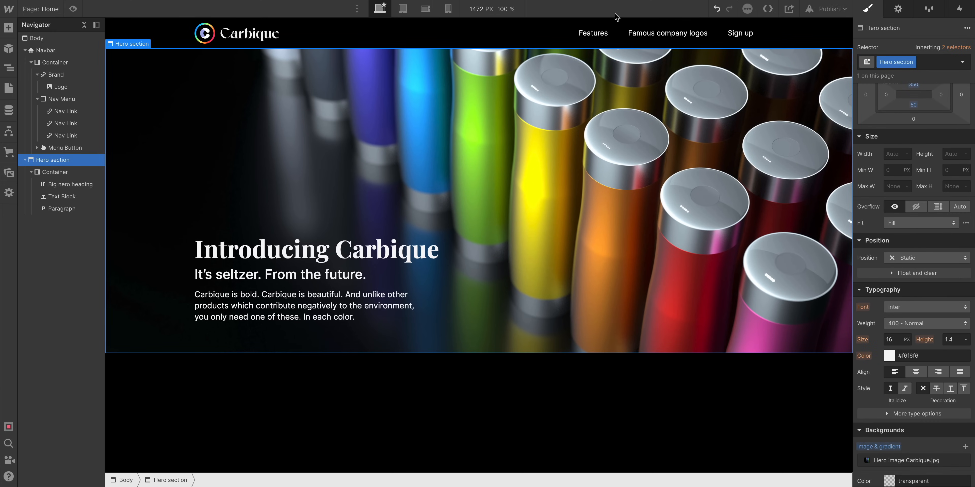
left_click(592, 33)
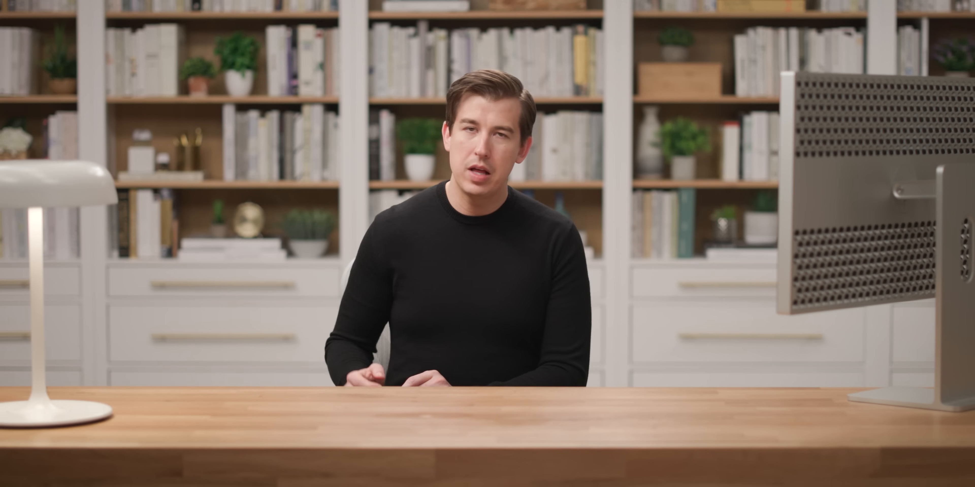
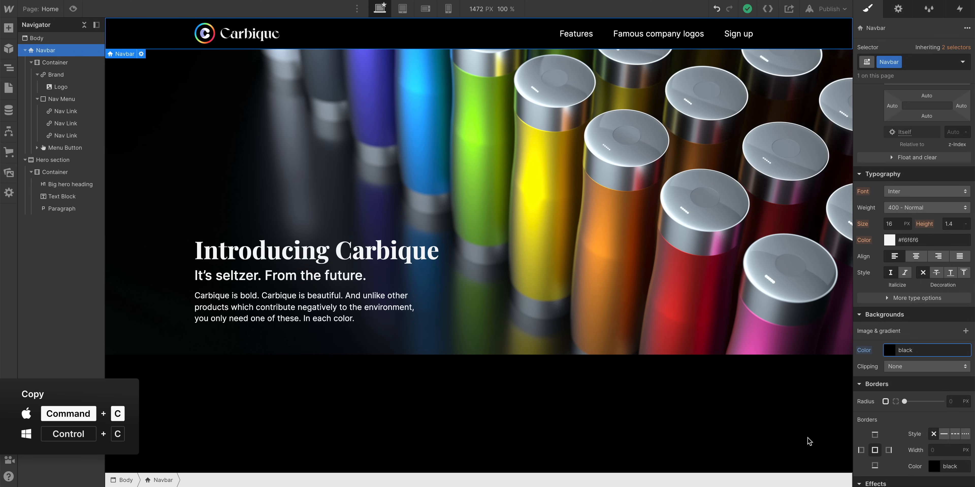
Set the Nav Link class's background color to #0085e5 with the "Sign up" link selected.
left_click(737, 31)
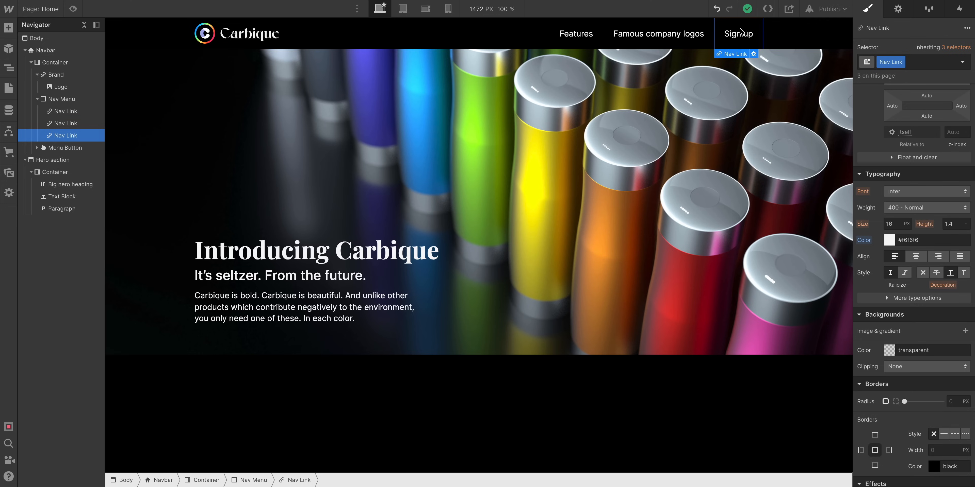
left_click(899, 351)
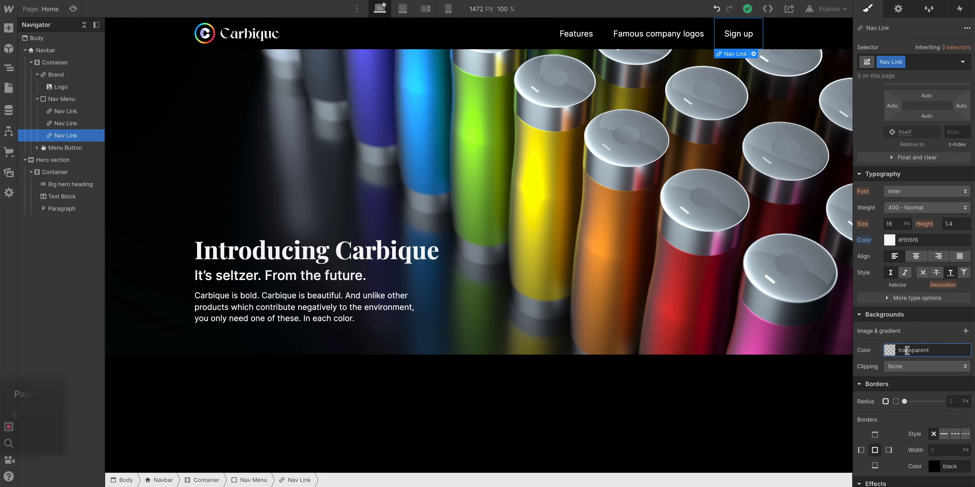
type("0055E5")
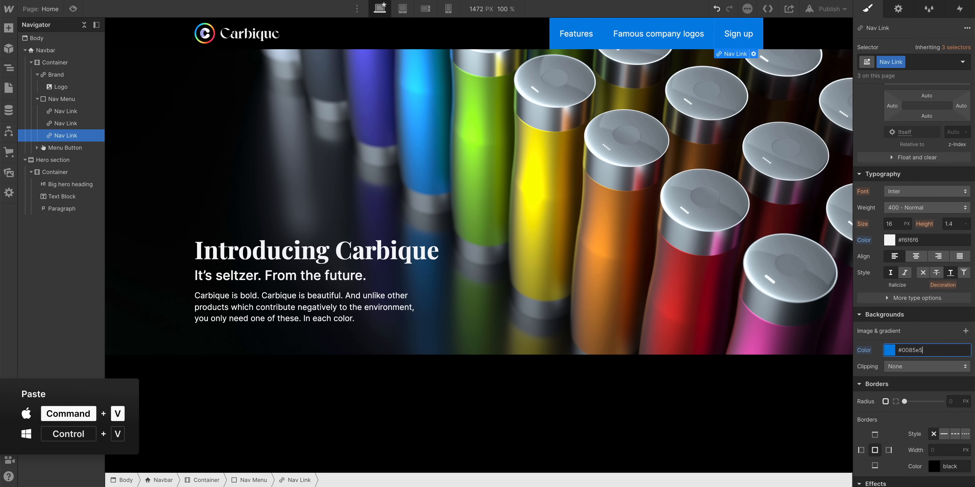
key("Return")
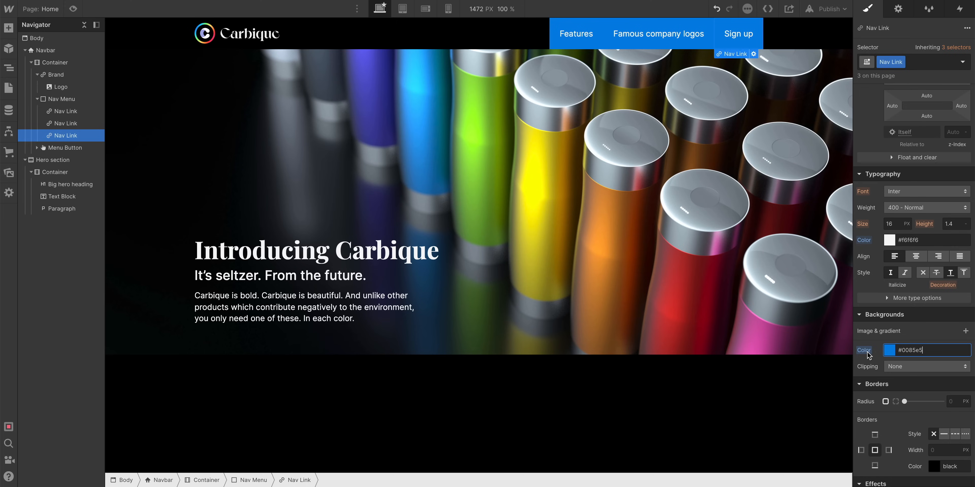
Reset the background color of the Nav Link class and check the other navbar links.
left_click(865, 351)
left_click(875, 366)
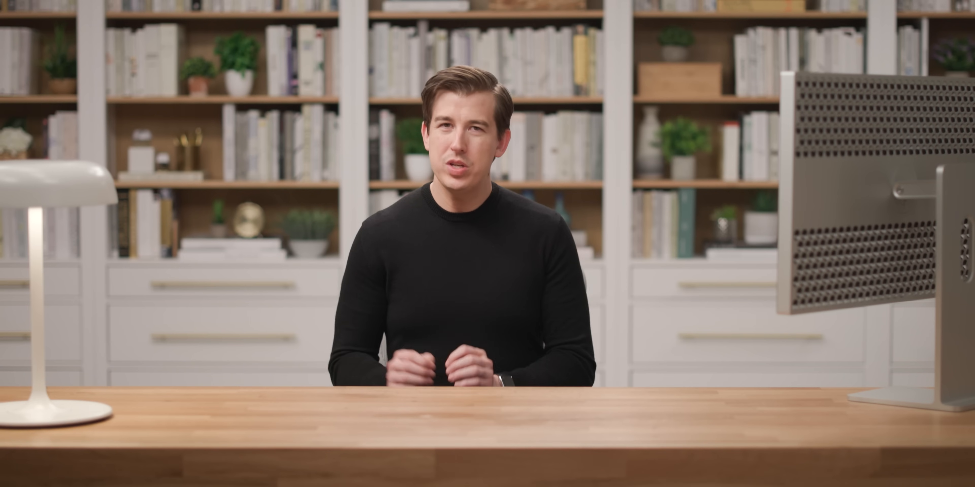
left_click(687, 34)
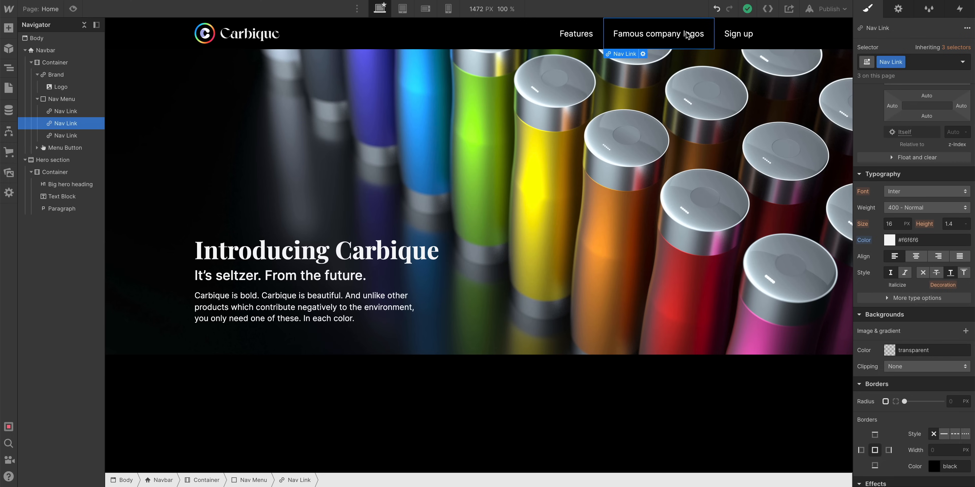
left_click(593, 39)
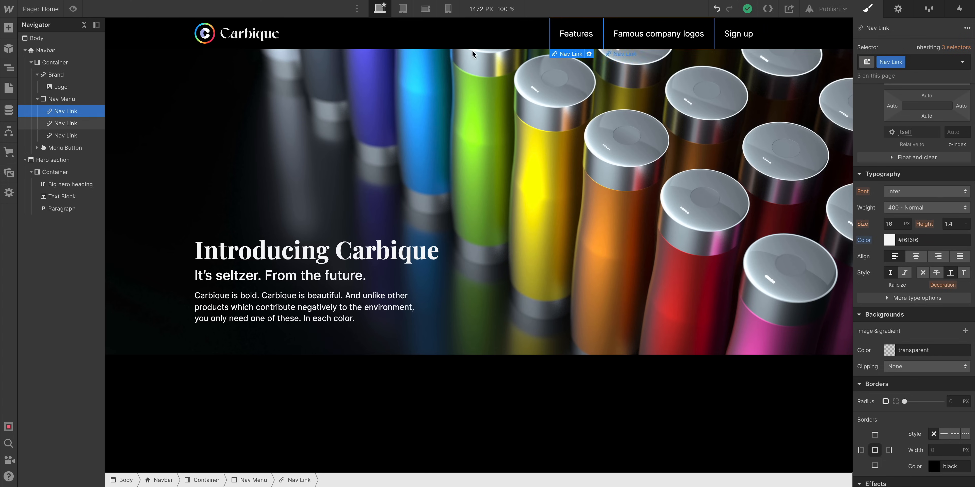
Add a combo class named Button to the Sign up link and set its background color to #0085e5.
left_click(721, 44)
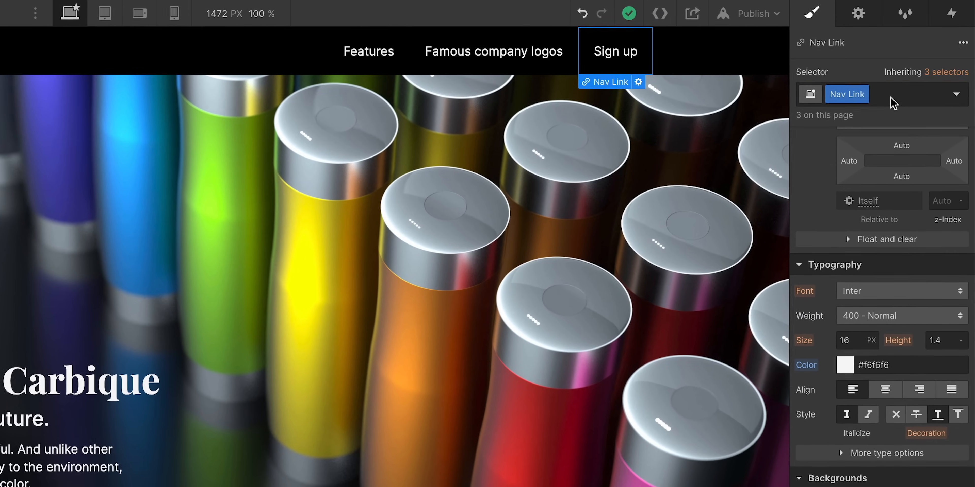
left_click(891, 98)
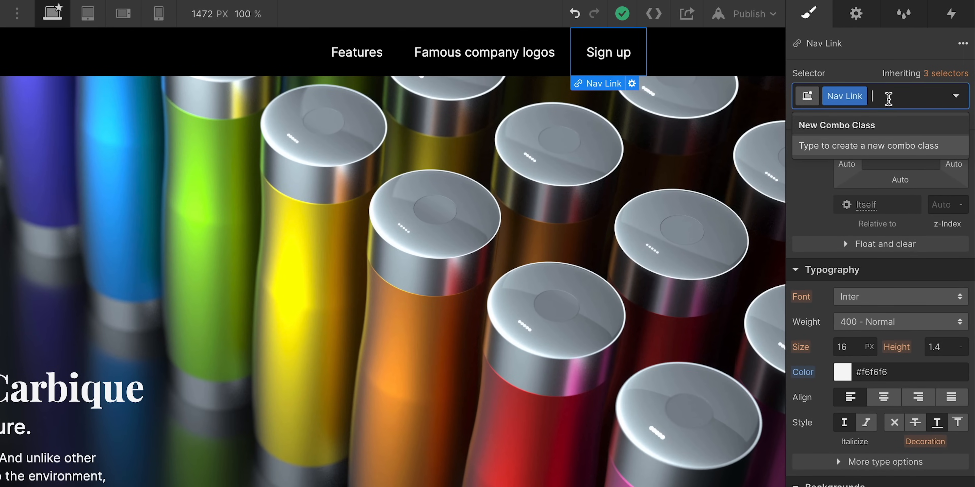
key("Return")
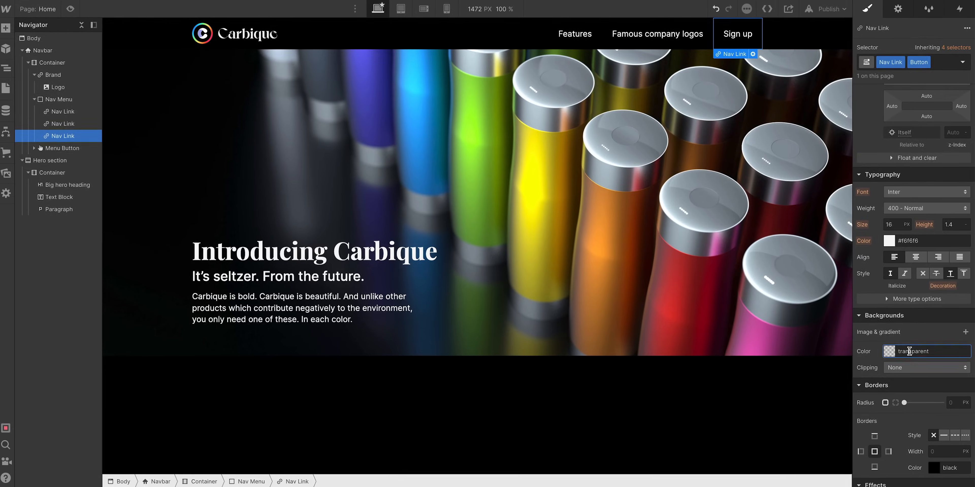
left_click(910, 373)
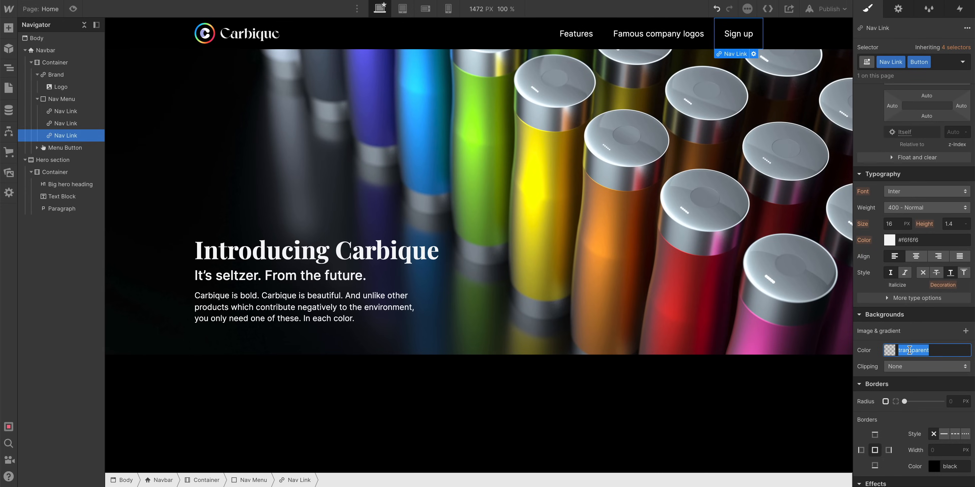
key("Return")
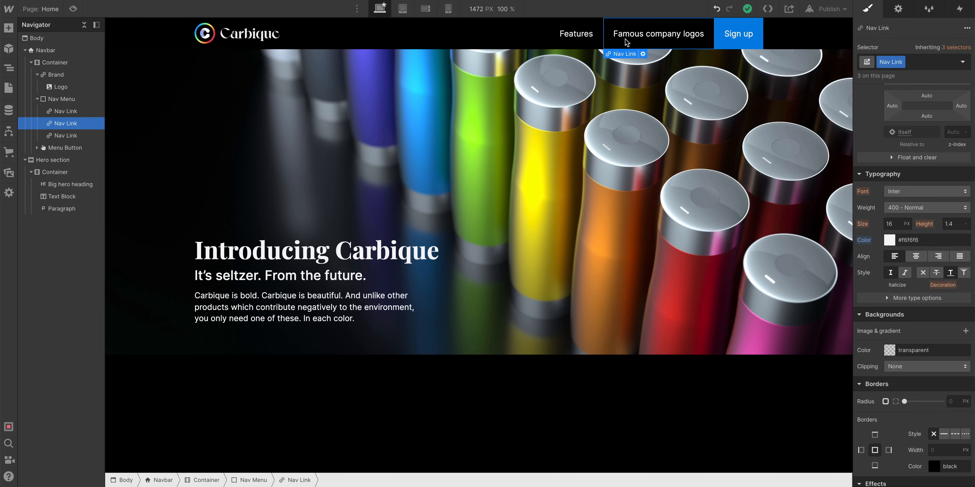
Try a different font size on the Nav Link class through the Features link, and undo it.
left_click(561, 40)
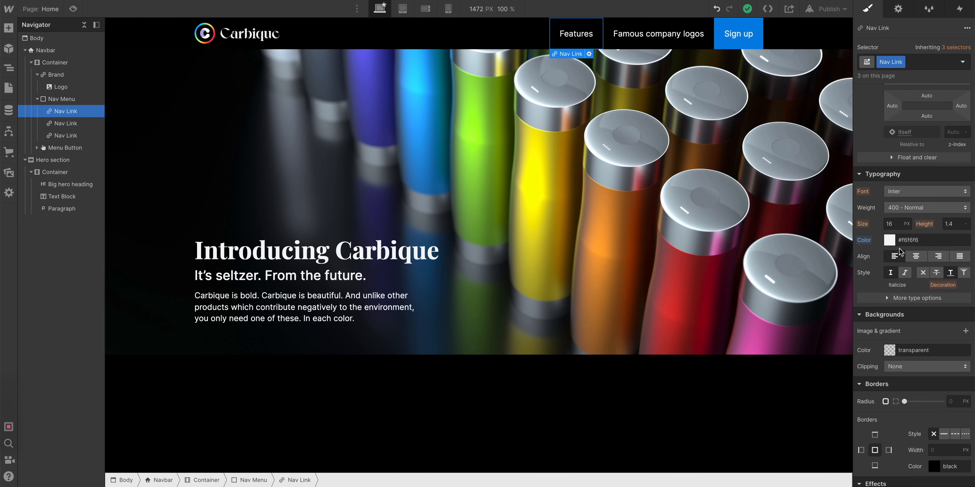
left_click_drag(893, 224, 895, 224)
key("ctrl+z")
Set the Sign up button's top and bottom padding to 10 px and its top margin to 10 px.
left_click(746, 37)
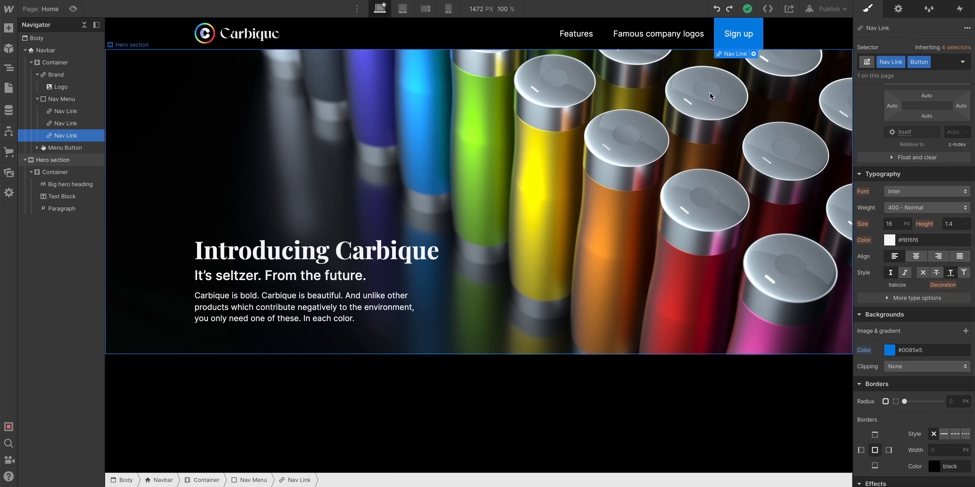
scroll(922, 259, "up", 6)
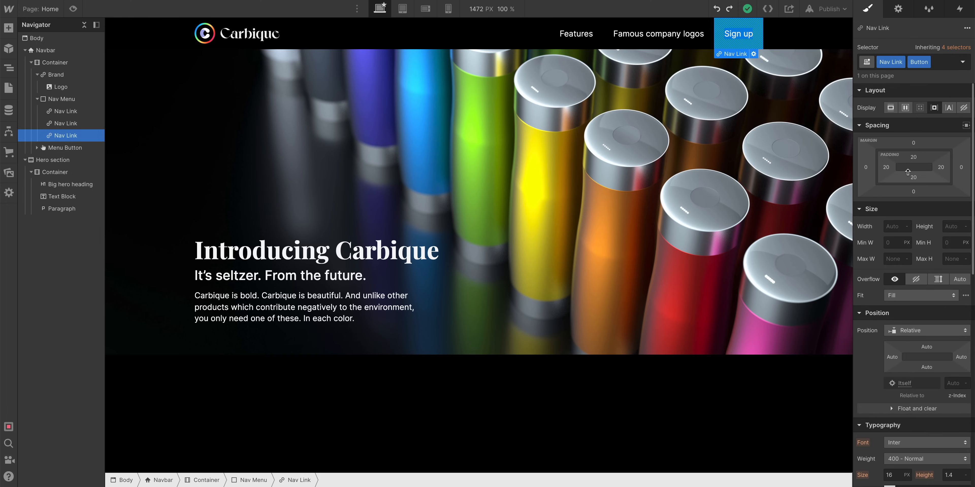
left_click_drag(922, 155, 922, 155)
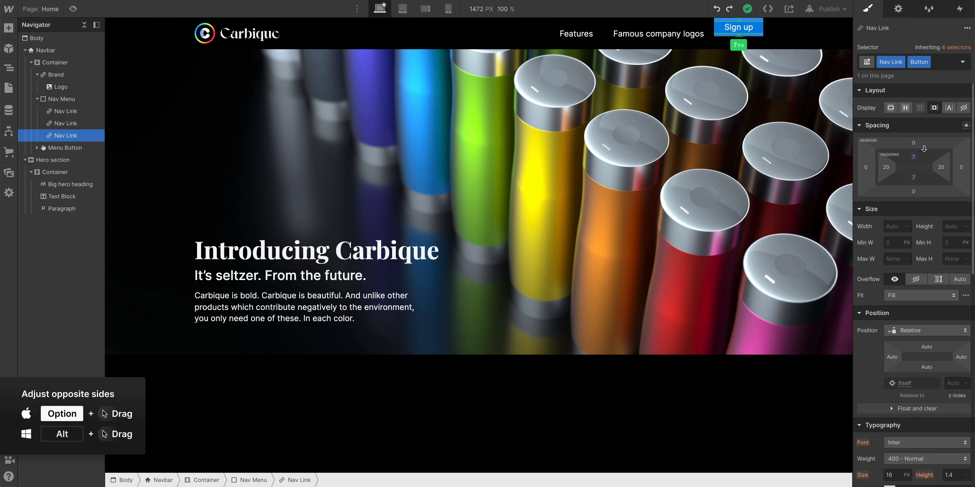
left_click_drag(923, 150, 926, 152)
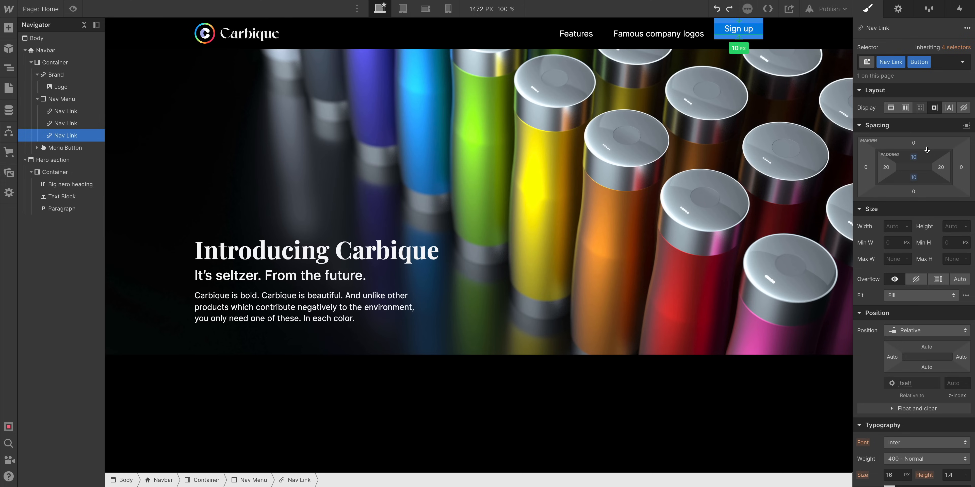
left_click_drag(927, 148, 929, 140)
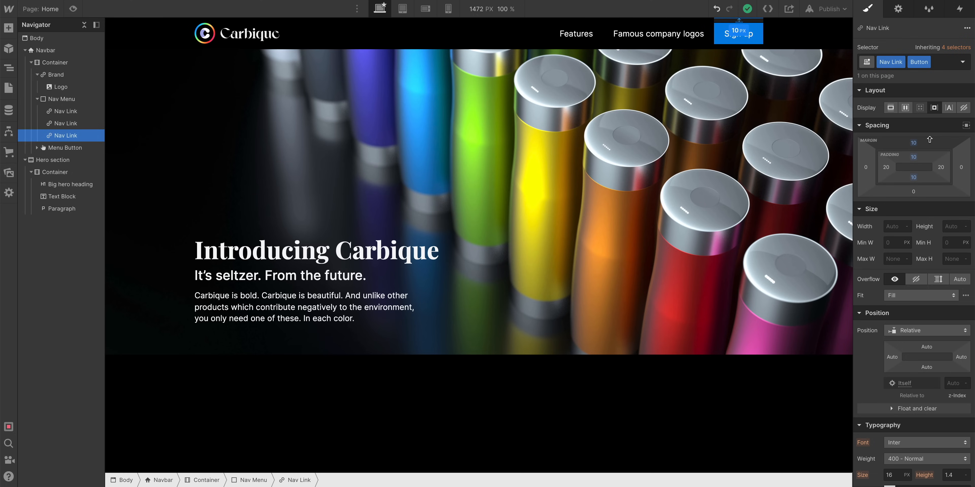
Preview the page, and narrow the canvas to about 1149 px and widen it again to check the navbar layout.
left_click(650, 120)
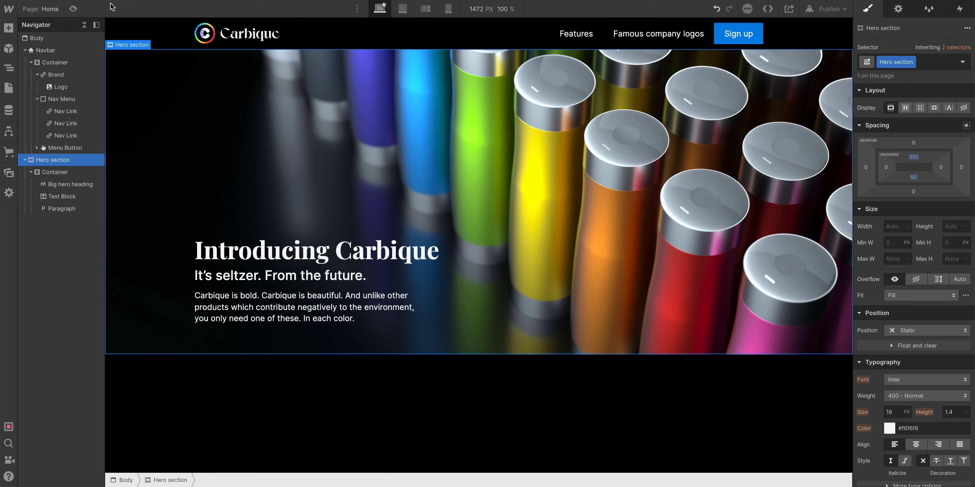
left_click(73, 9)
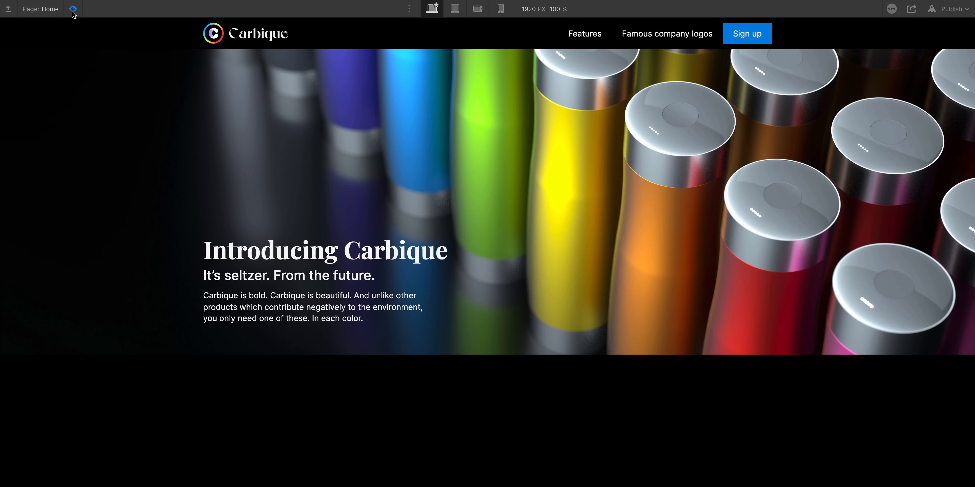
left_click(73, 9)
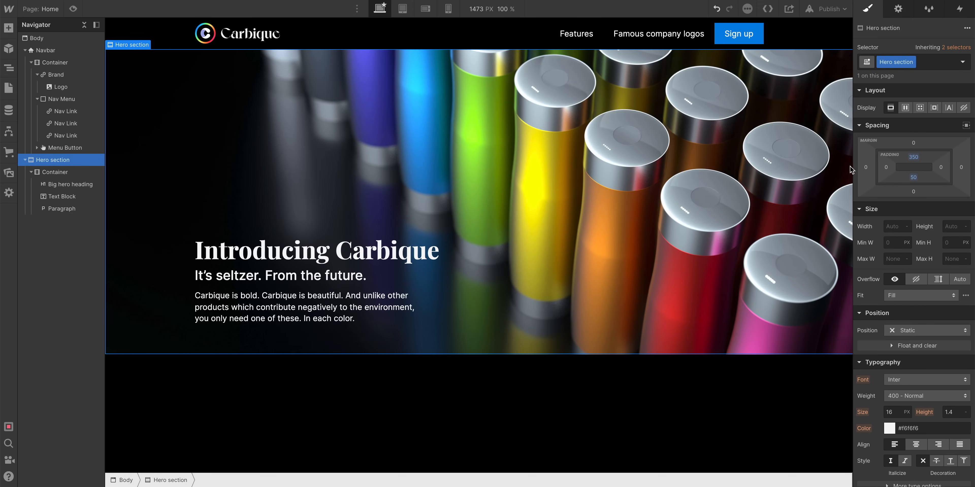
left_click_drag(849, 166, 769, 171)
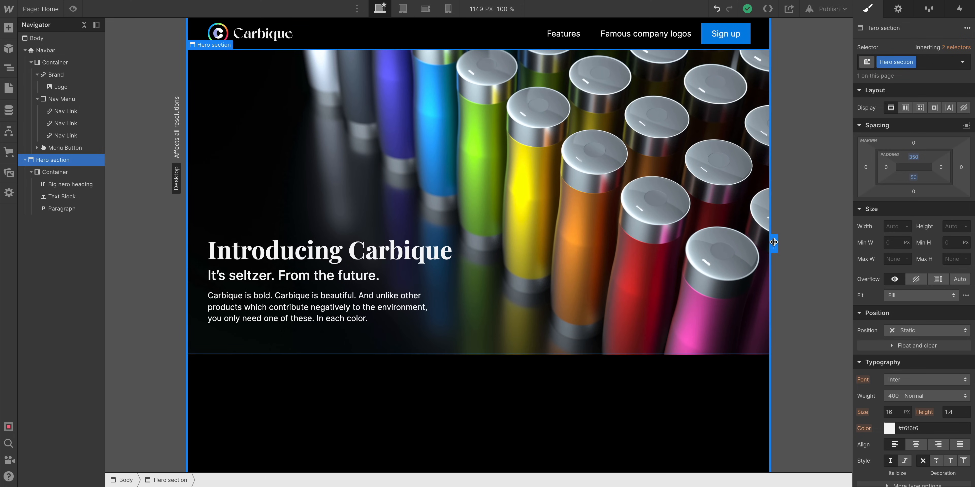
left_click_drag(773, 242, 901, 242)
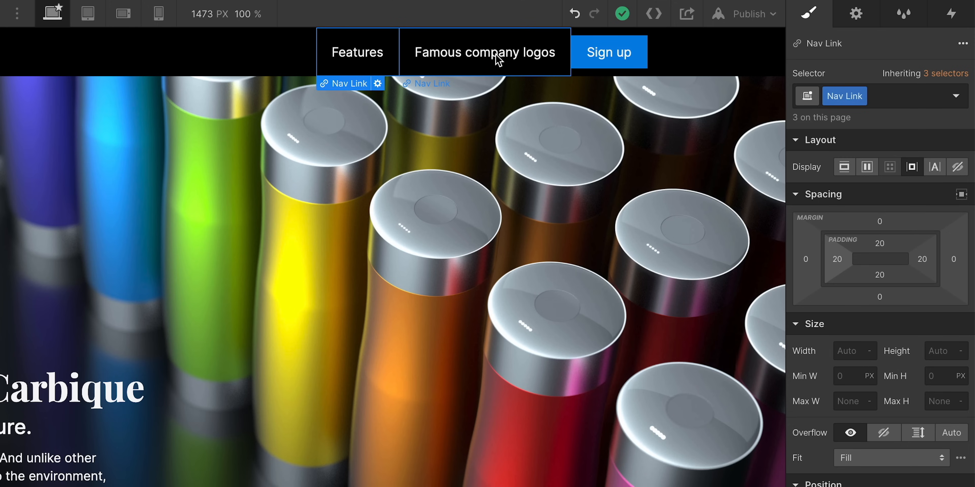
Set the Sign up button's left margin to 20 px to separate it from the other navbar links.
left_click(355, 92)
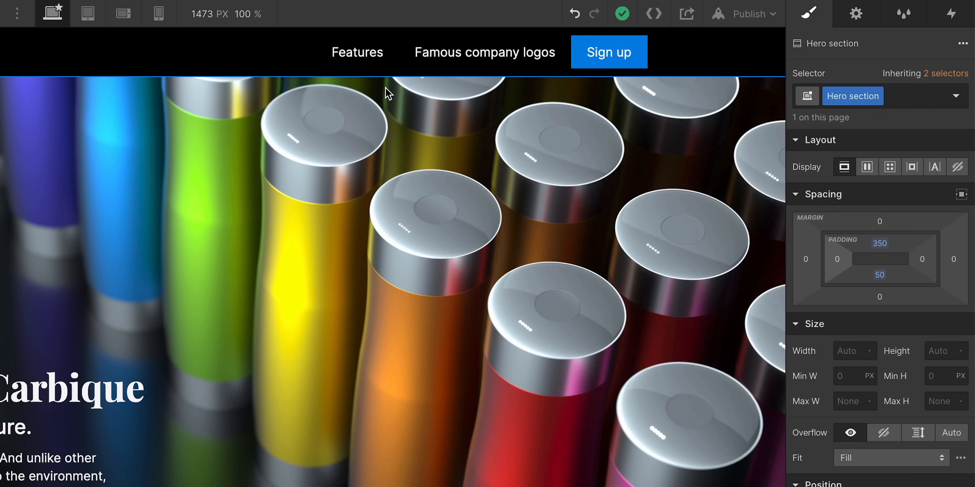
left_click(592, 53)
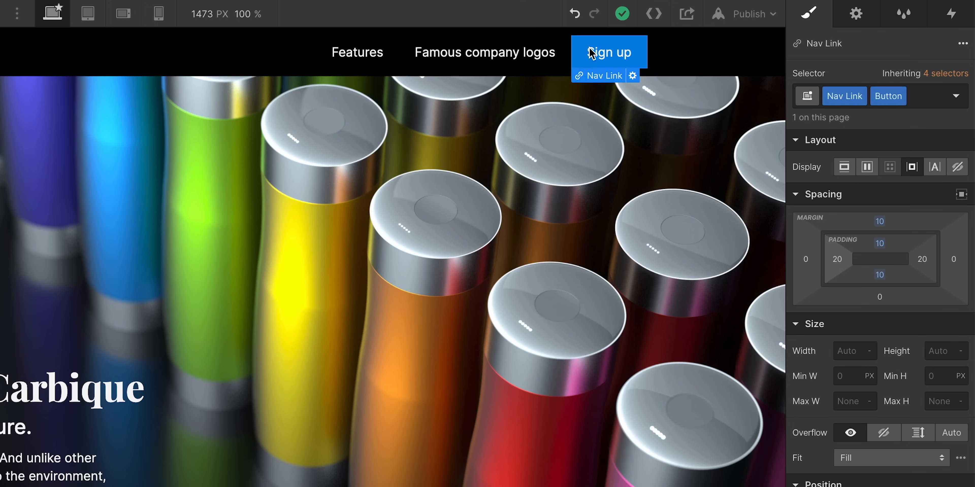
left_click_drag(801, 241, 789, 238)
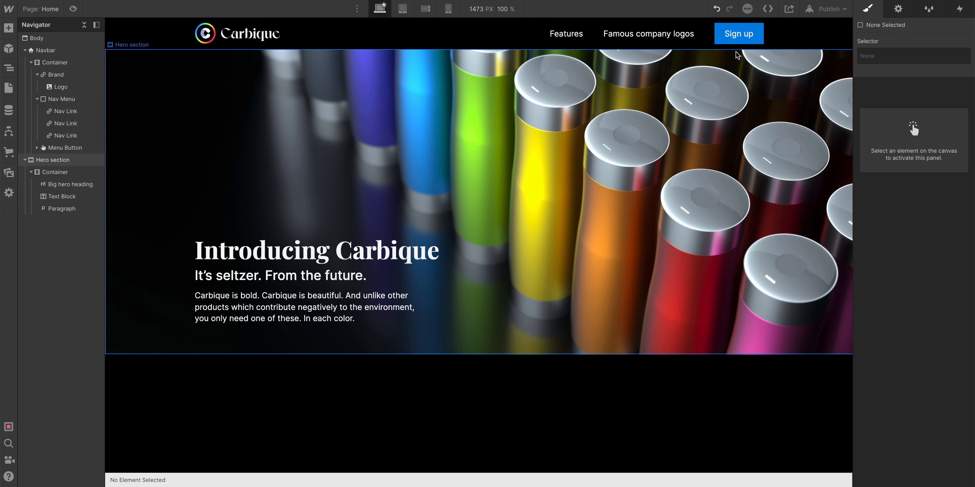
Try Hero image Carbique.jpg as the Sign up button's background image with size Cover, and remove it.
left_click(739, 37)
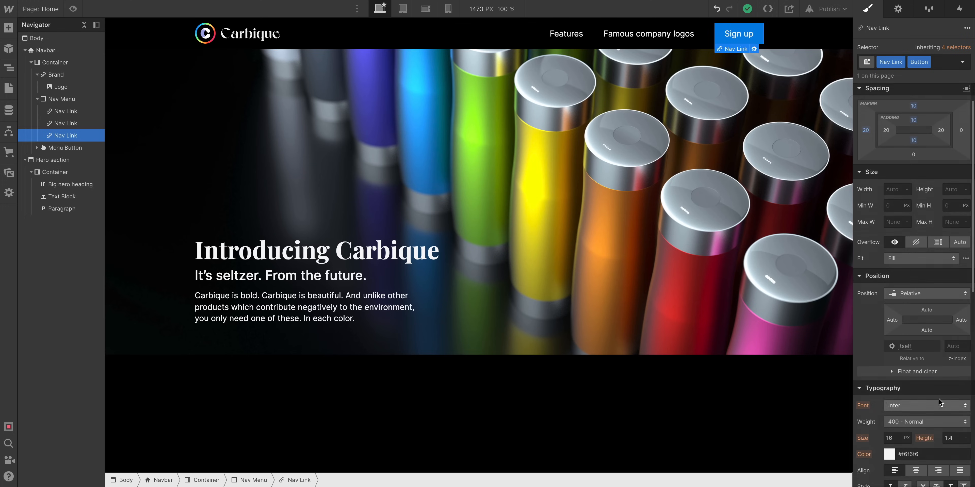
scroll(916, 348, "down", 8)
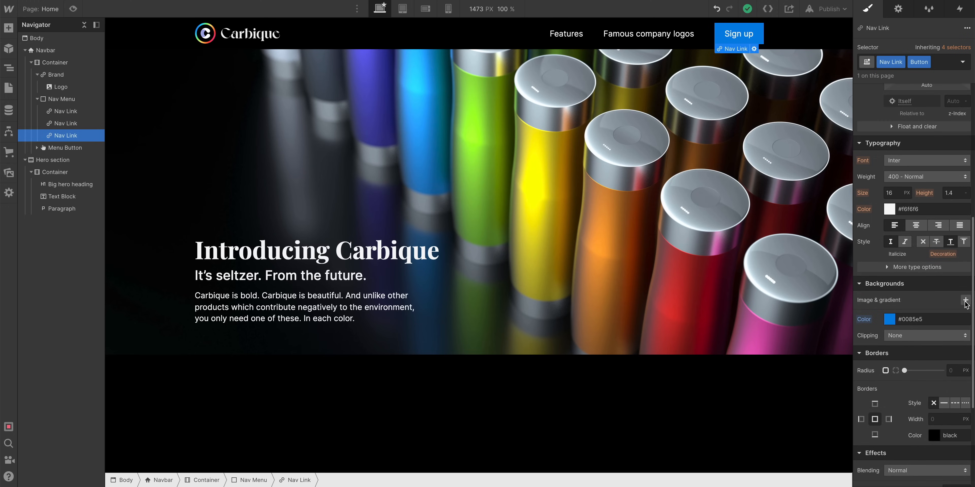
left_click(965, 300)
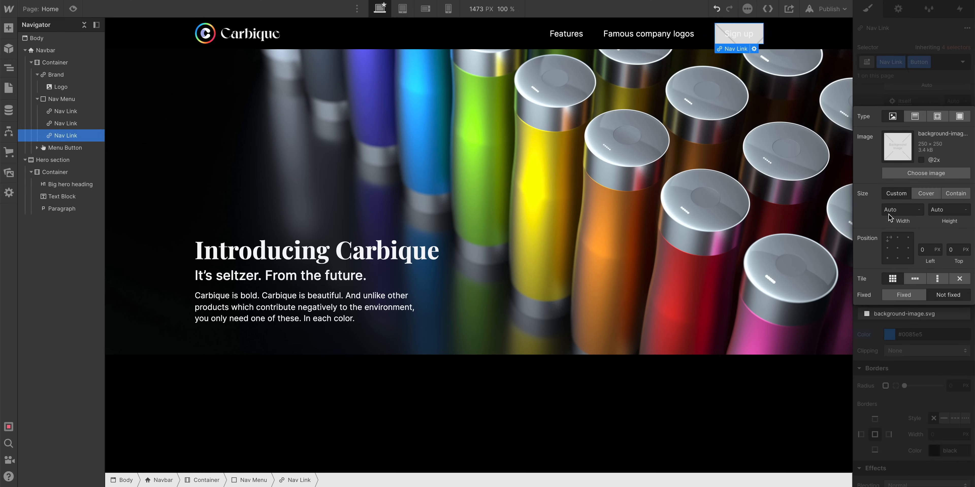
left_click(928, 175)
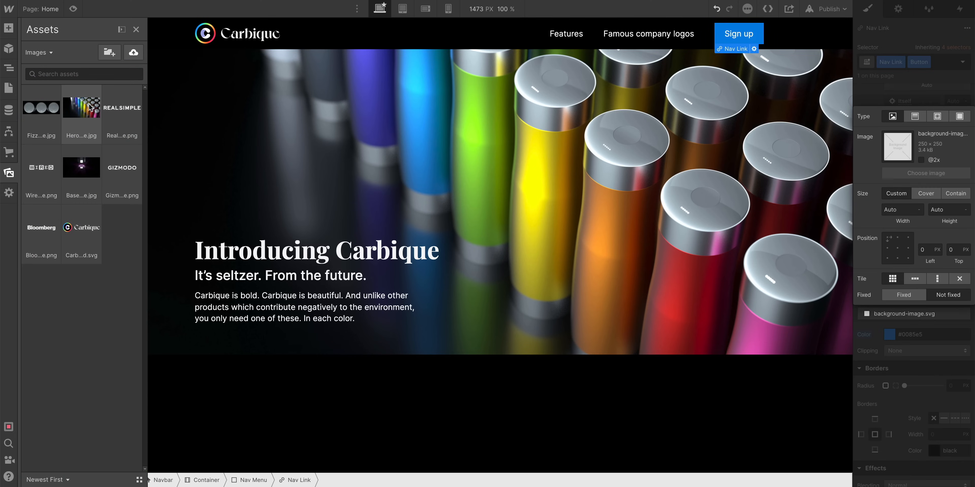
left_click(89, 107)
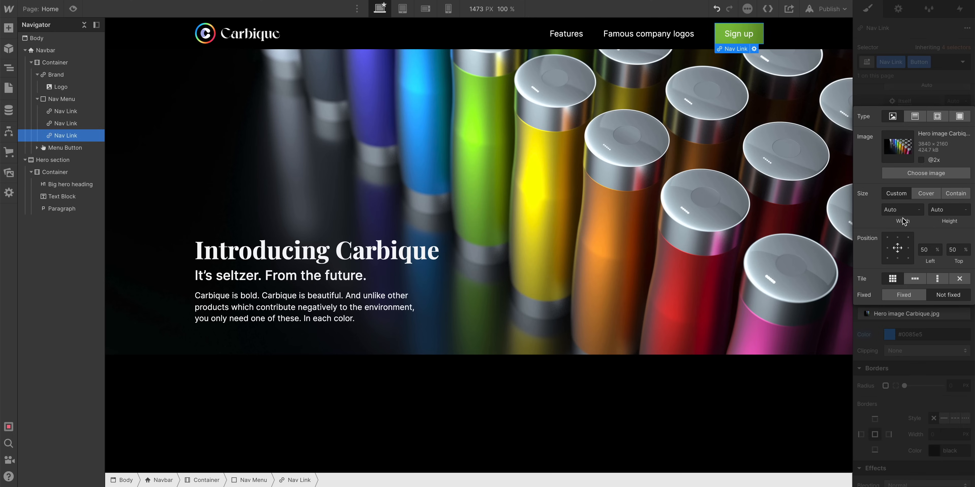
left_click(918, 192)
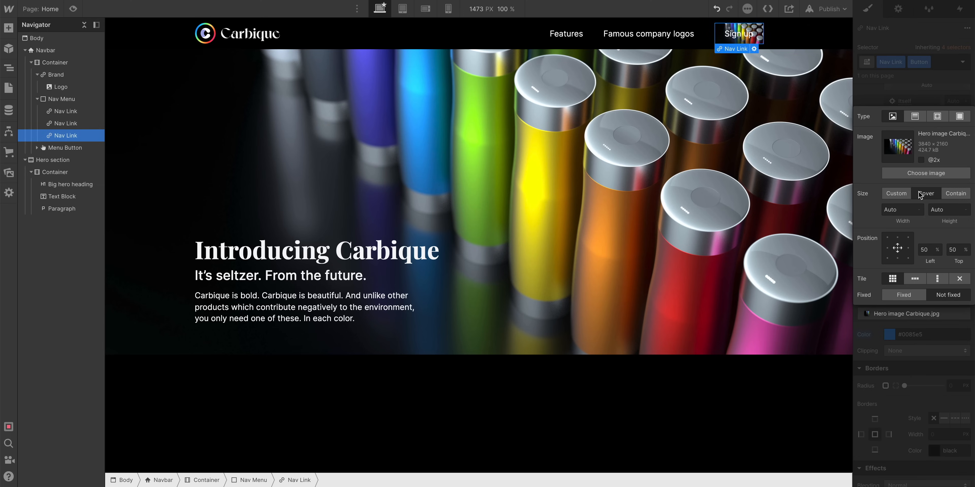
left_click(931, 88)
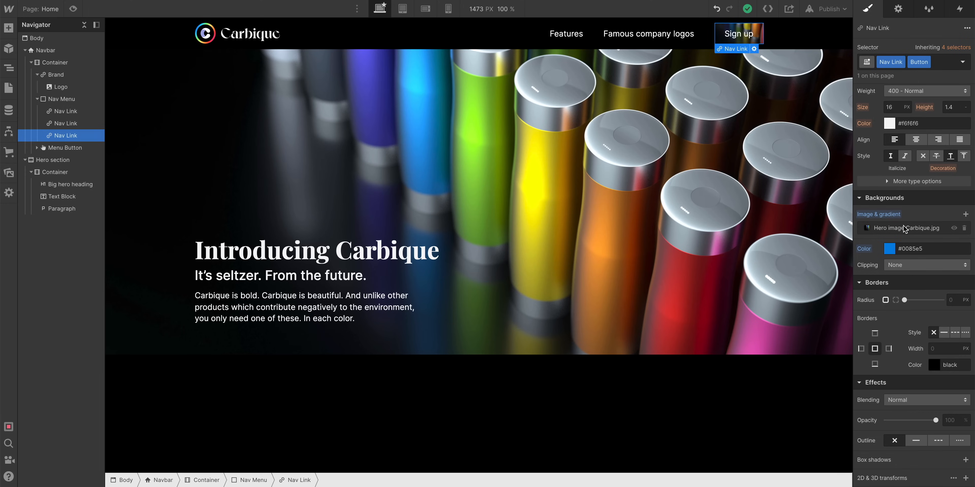
left_click(964, 228)
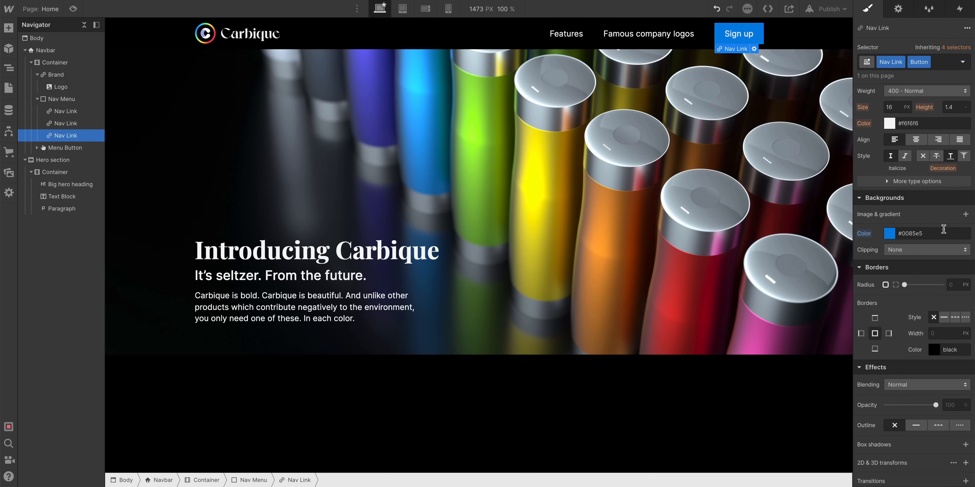
Sample the yellow bottle and finally the pink bottle (#d854ae) in the hero image as the Sign up button's background color.
left_click(888, 234)
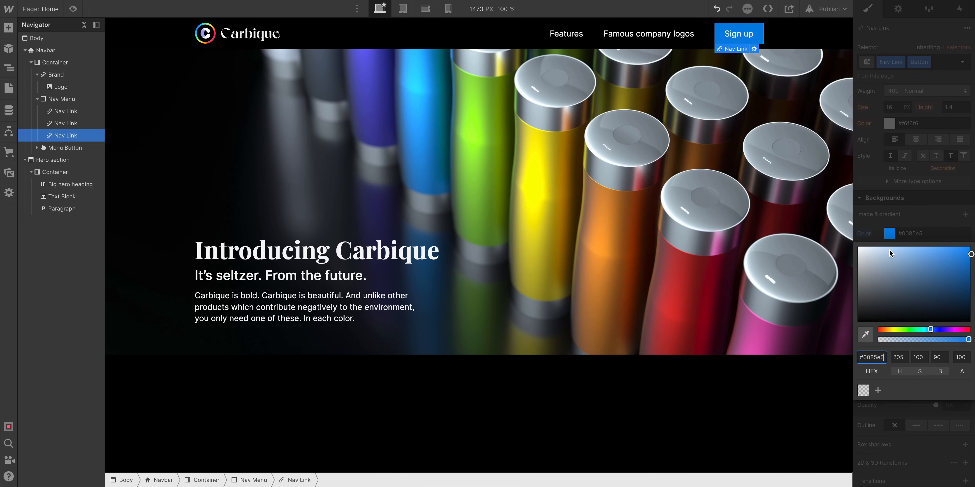
left_click(867, 335)
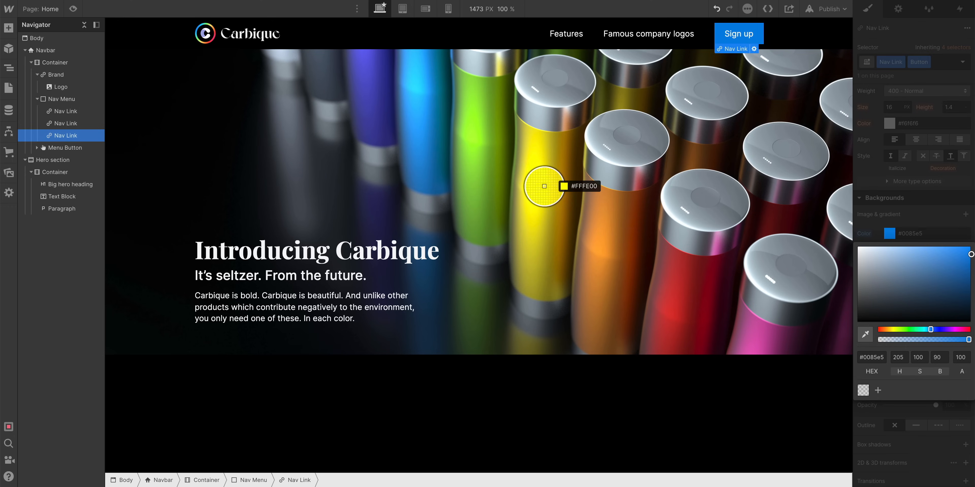
left_click(541, 183)
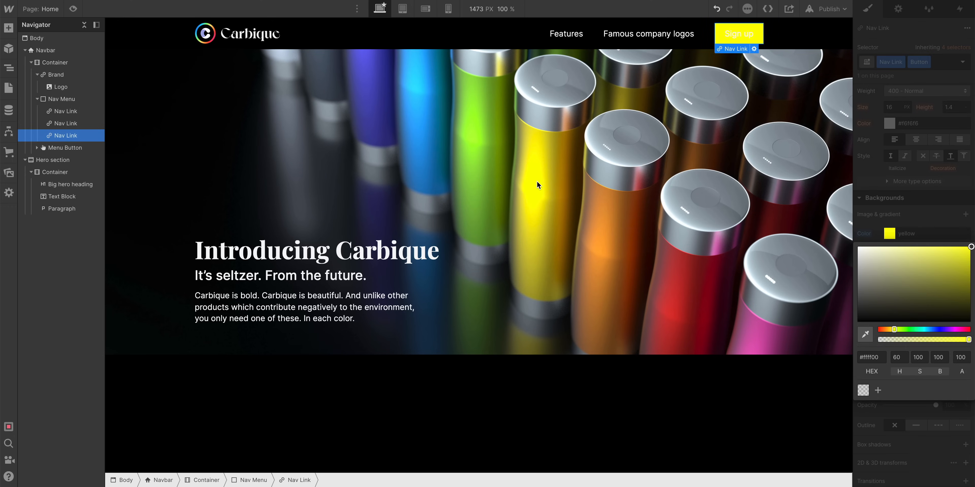
left_click(857, 333)
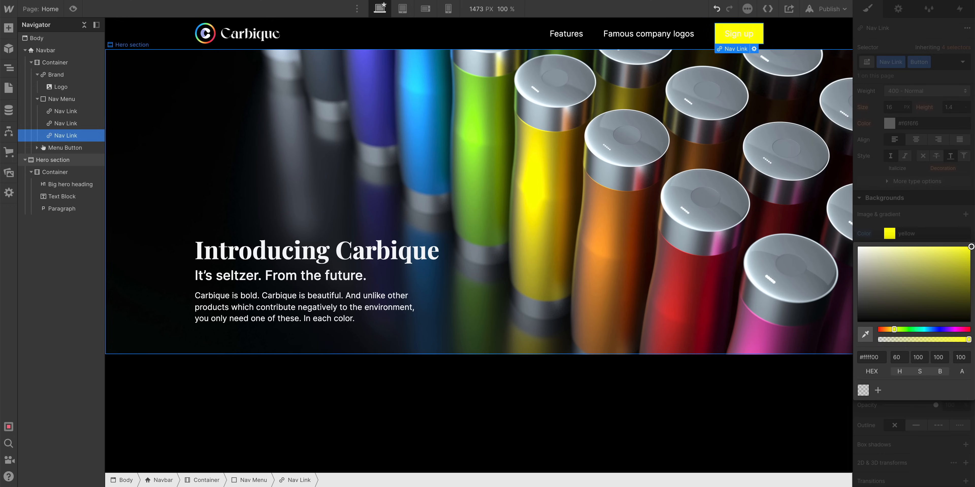
left_click(758, 338)
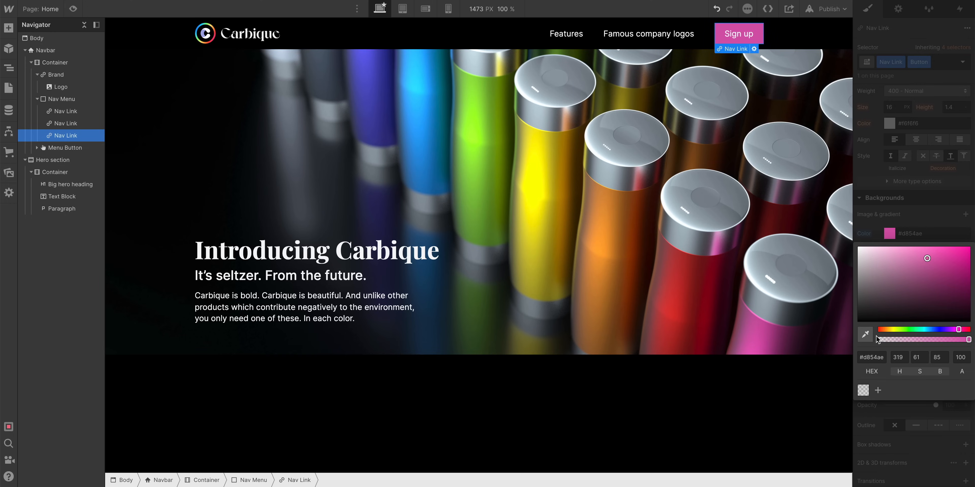
Close the color picker and review the page at the desktop, tablet, mobile landscape and mobile portrait breakpoints.
key("Escape")
key("Escape")
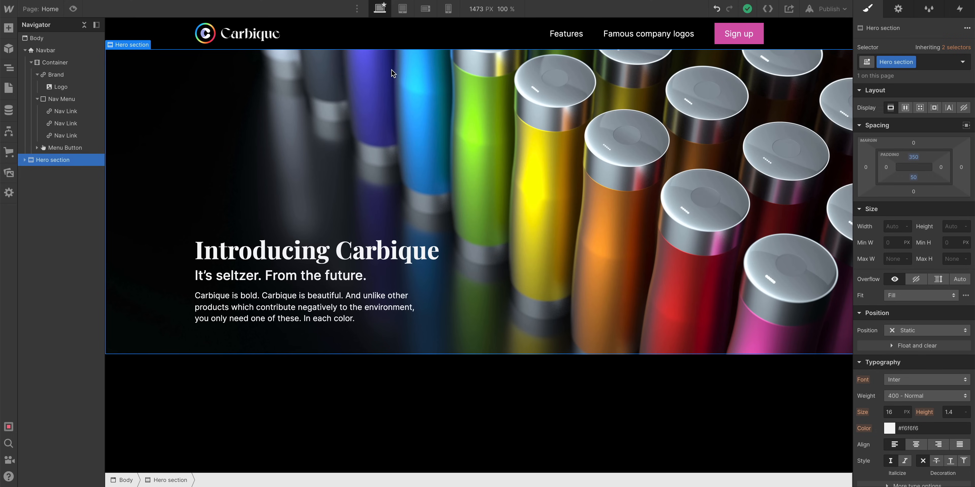
left_click(400, 12)
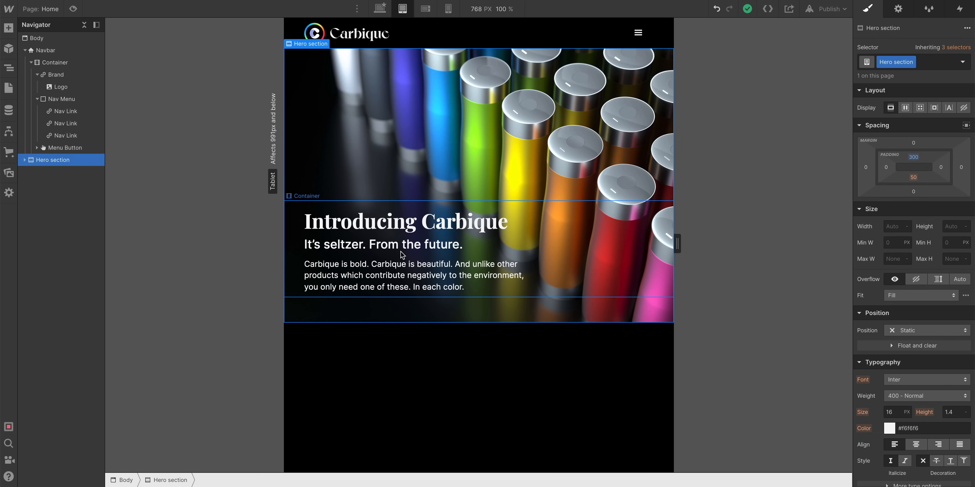
left_click(401, 254)
left_click(423, 9)
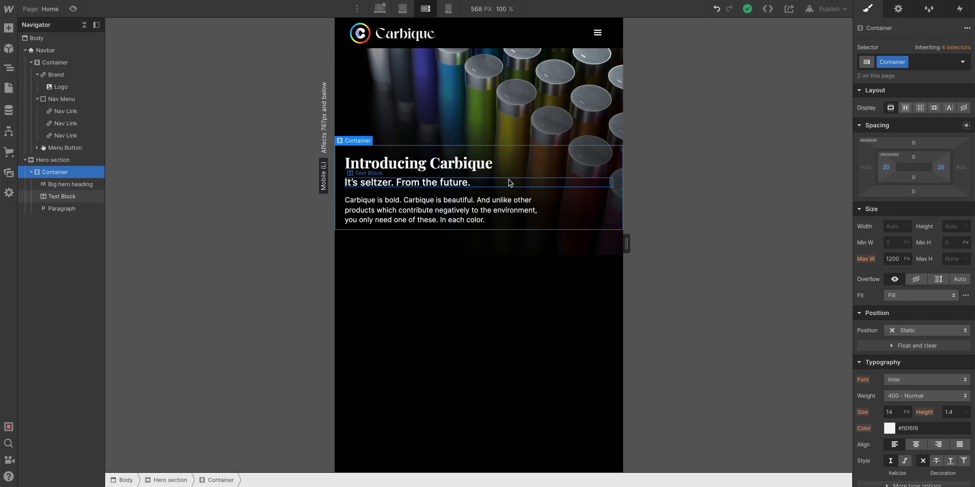
left_click(445, 9)
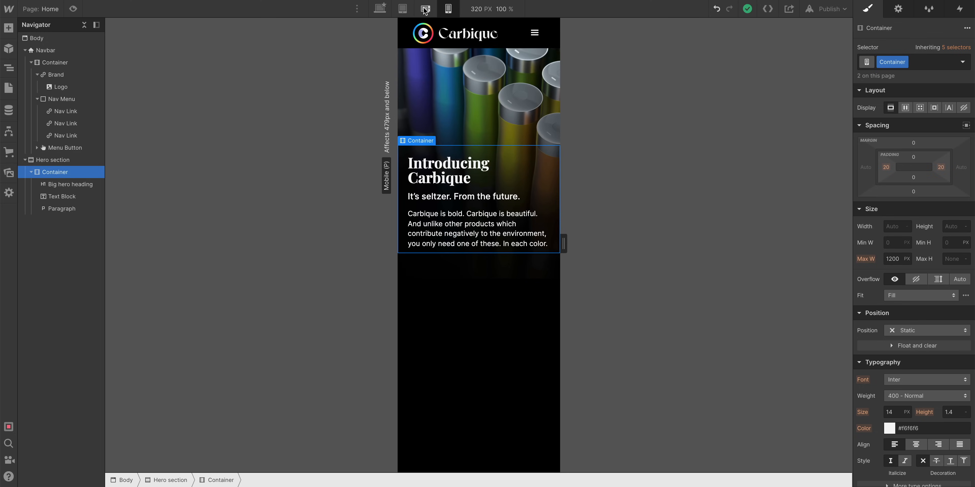
left_click(425, 9)
left_click(403, 9)
left_click(380, 9)
left_click(403, 9)
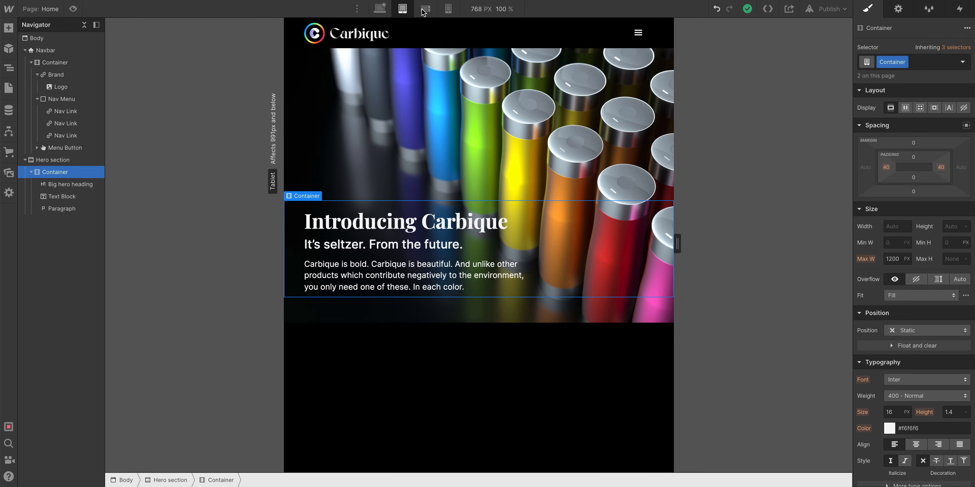
left_click(425, 10)
left_click(402, 12)
Open the Menu Button's element settings at the tablet breakpoint, and preview the page with the navbar menu expanded.
left_click(630, 36)
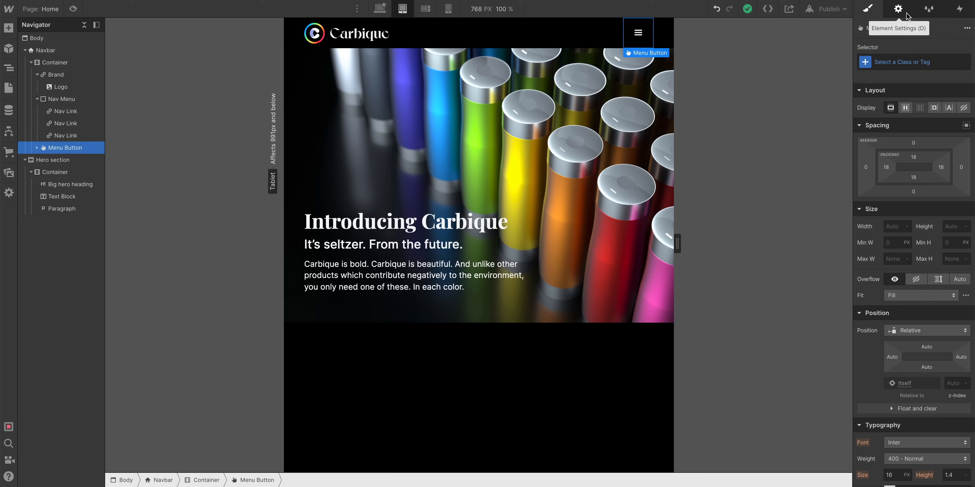
left_click(636, 36)
left_click(630, 27)
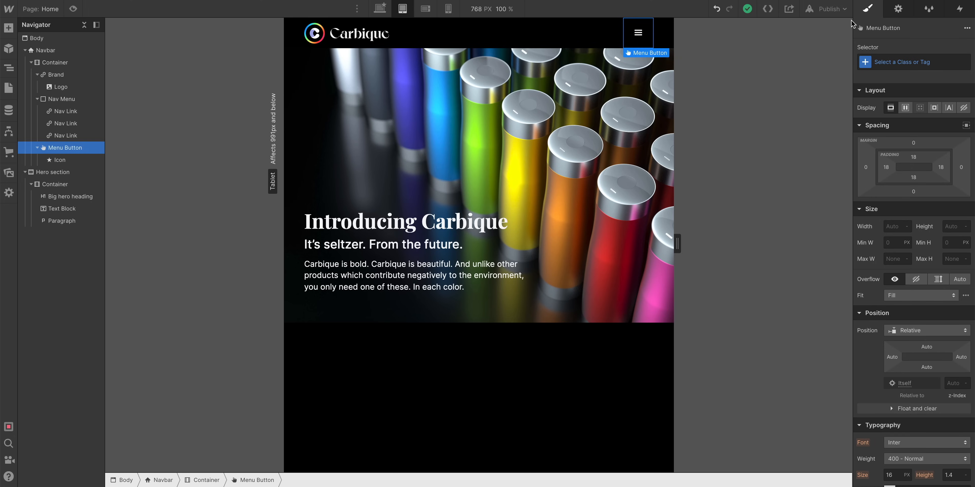
left_click(899, 16)
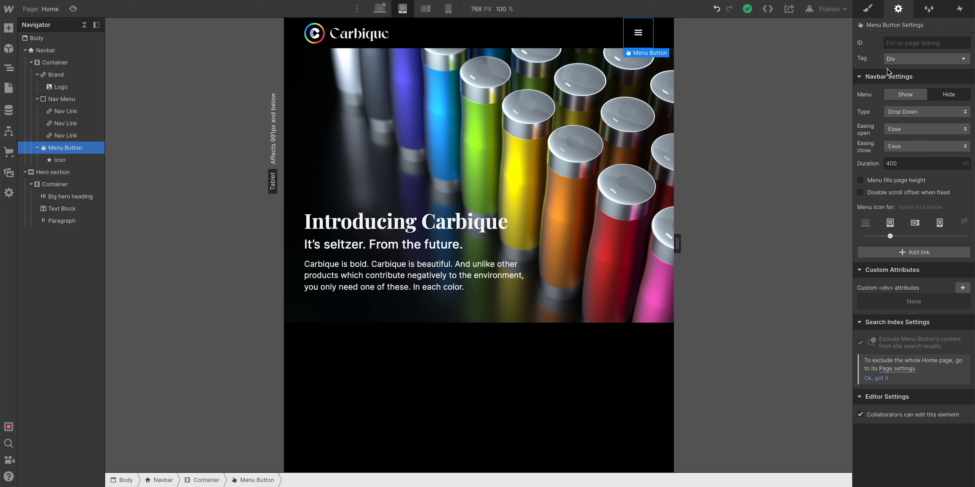
left_click(75, 8)
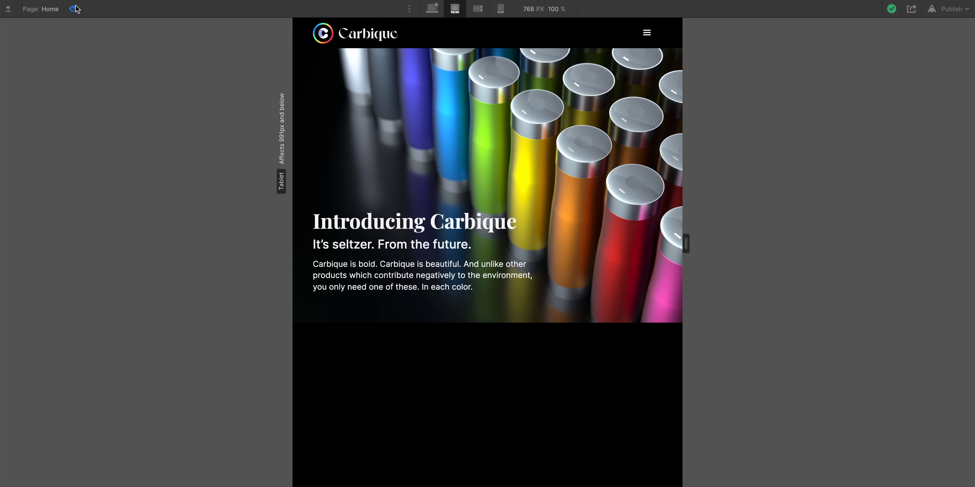
left_click(648, 33)
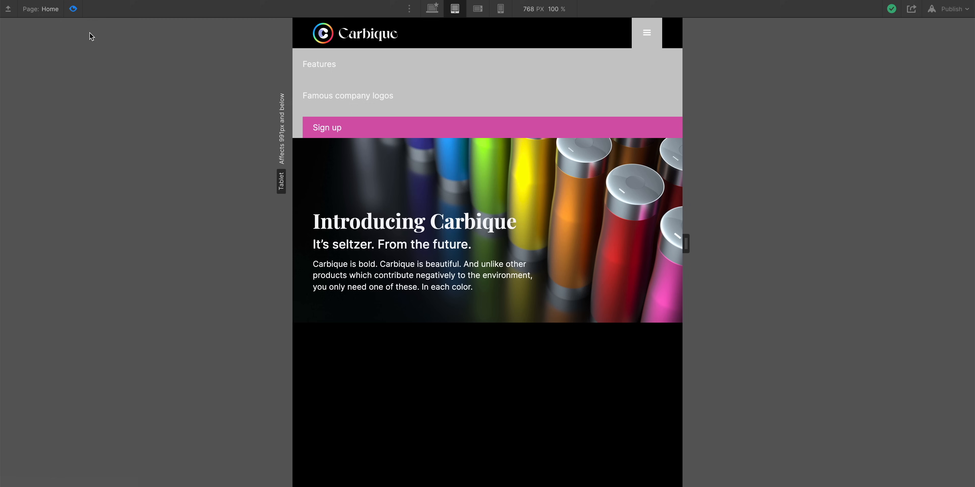
left_click(72, 9)
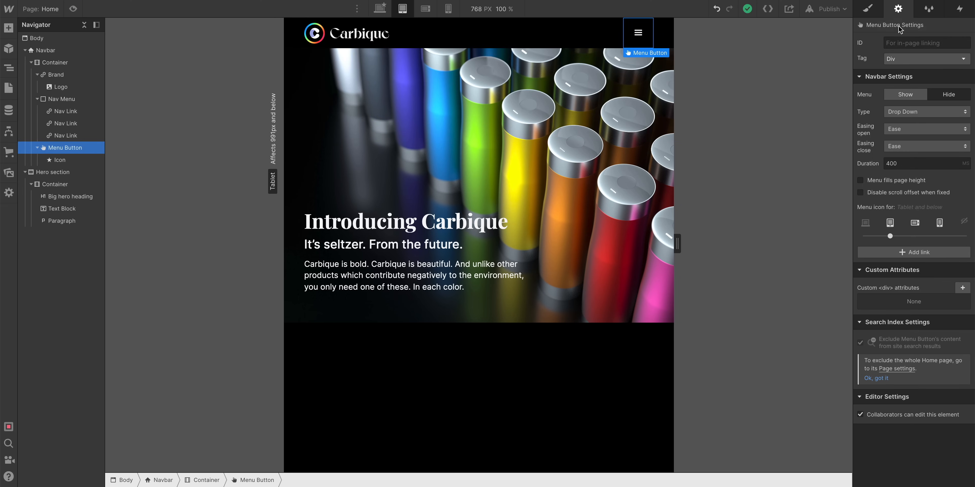
Show the navbar's dropdown menu on the canvas and set the open Menu Button's background color to #1f1f1f.
left_click(906, 97)
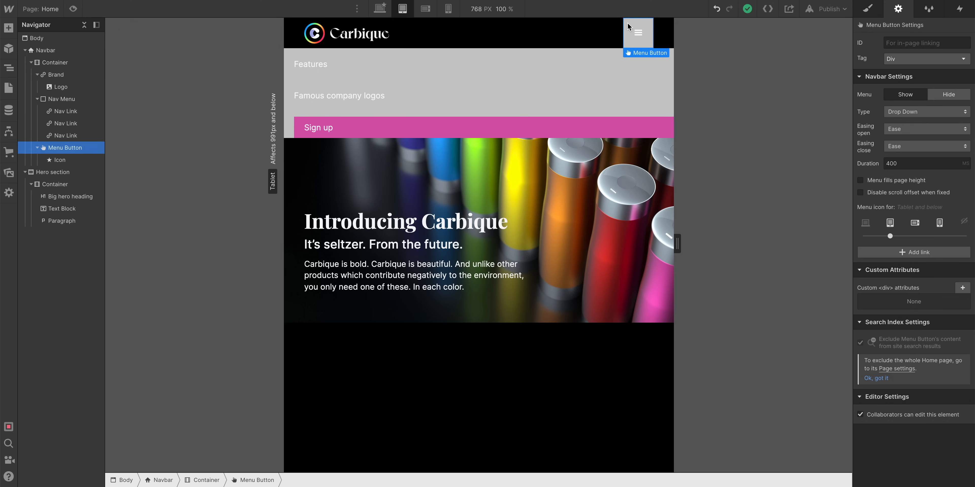
left_click(868, 9)
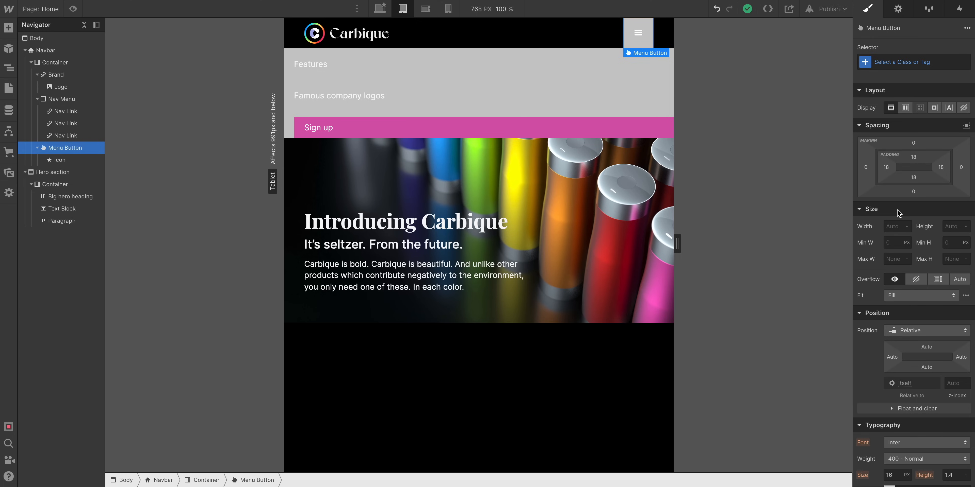
scroll(916, 252, "down", 6)
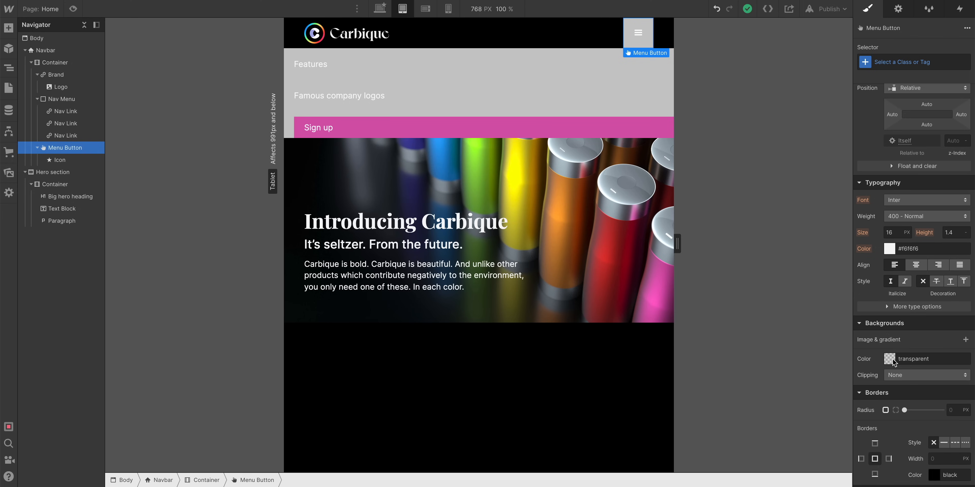
left_click(889, 359)
left_click_drag(877, 258, 833, 266)
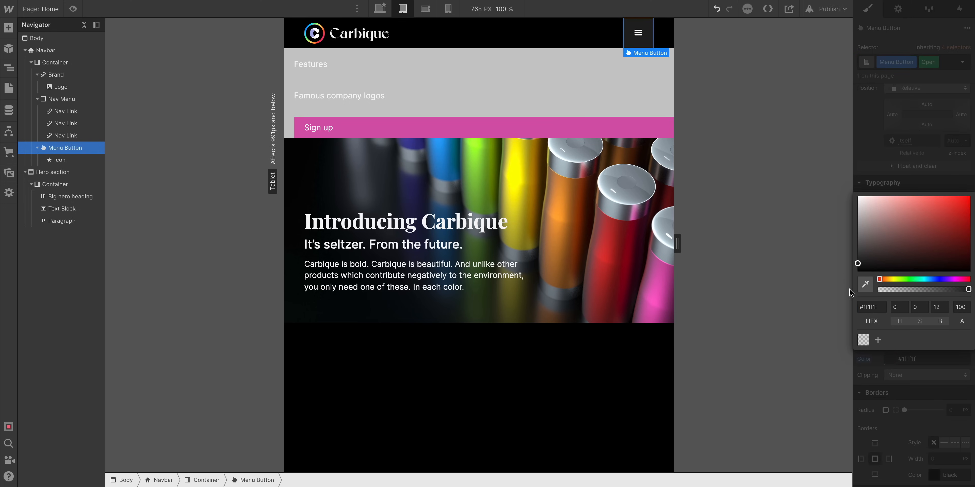
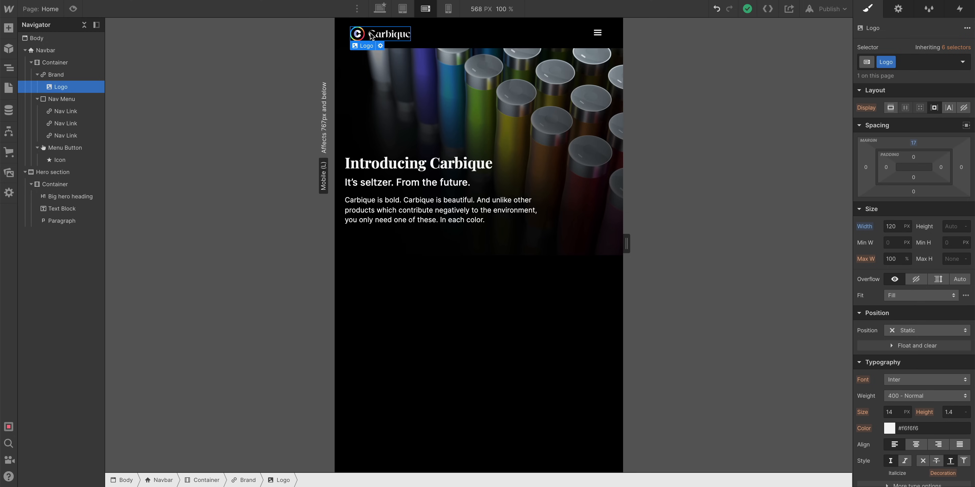
Set the Brand link's left padding to 0 px at the mobile landscape breakpoint, and deselect it.
left_click(366, 24)
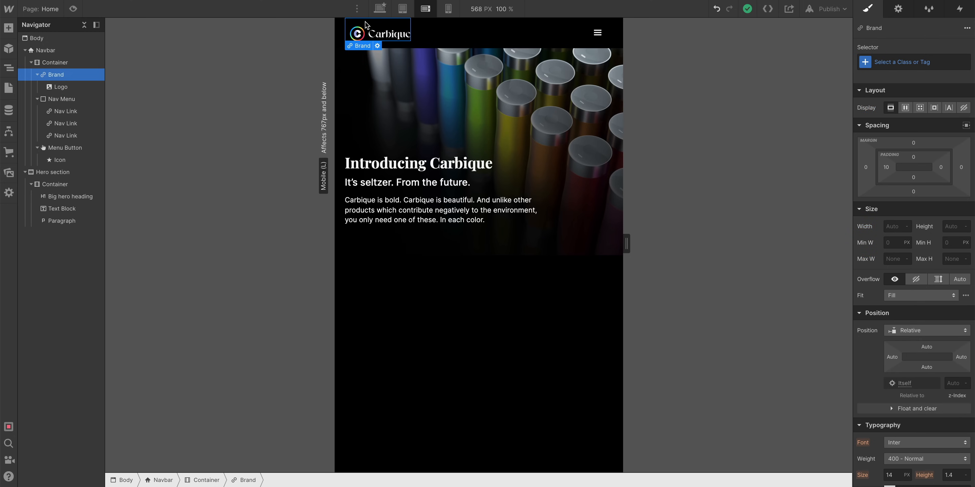
left_click(401, 10)
left_click(383, 11)
left_click(402, 10)
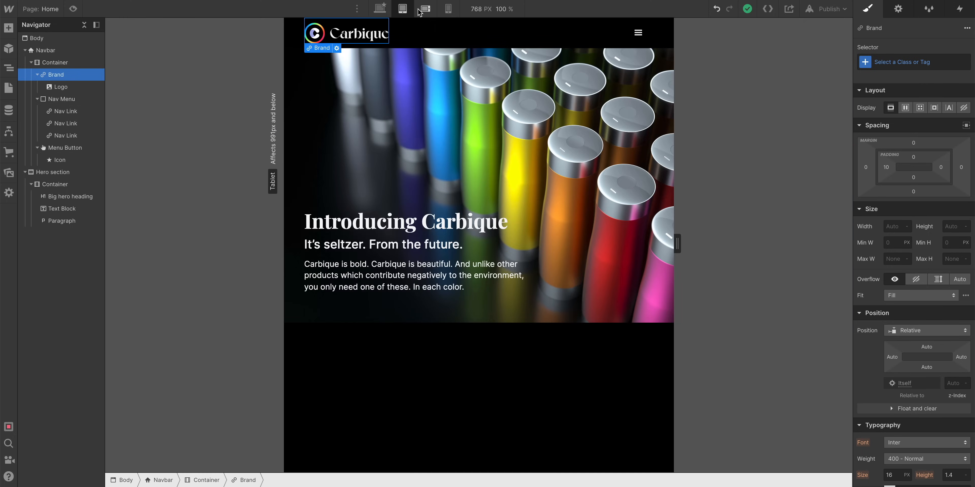
left_click(420, 12)
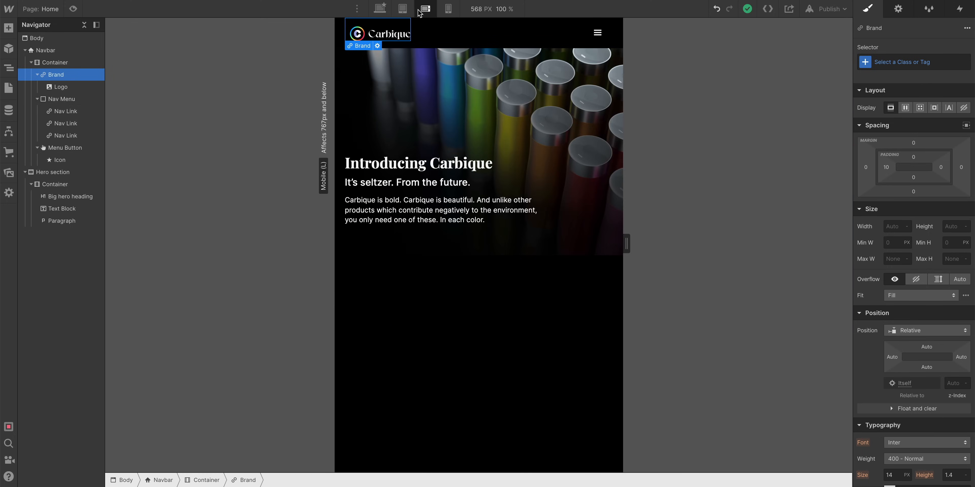
left_click(885, 167)
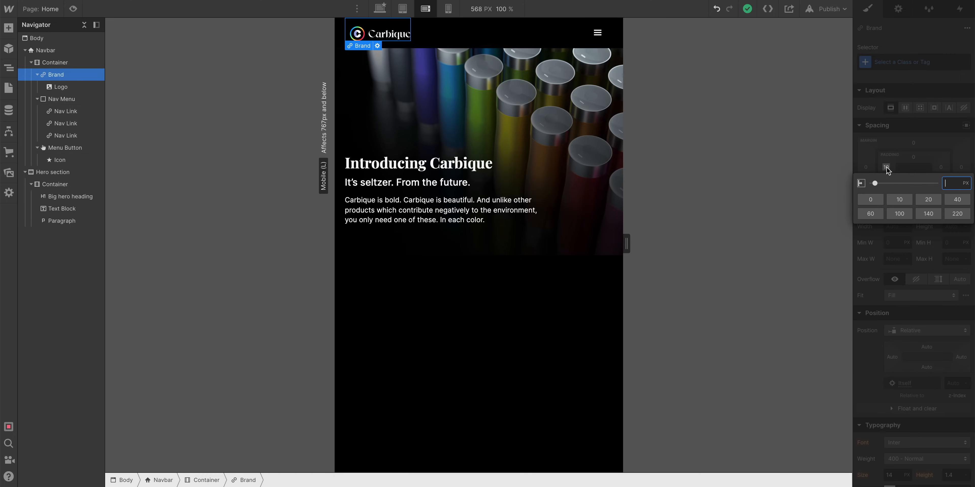
left_click(871, 200)
left_click(899, 144)
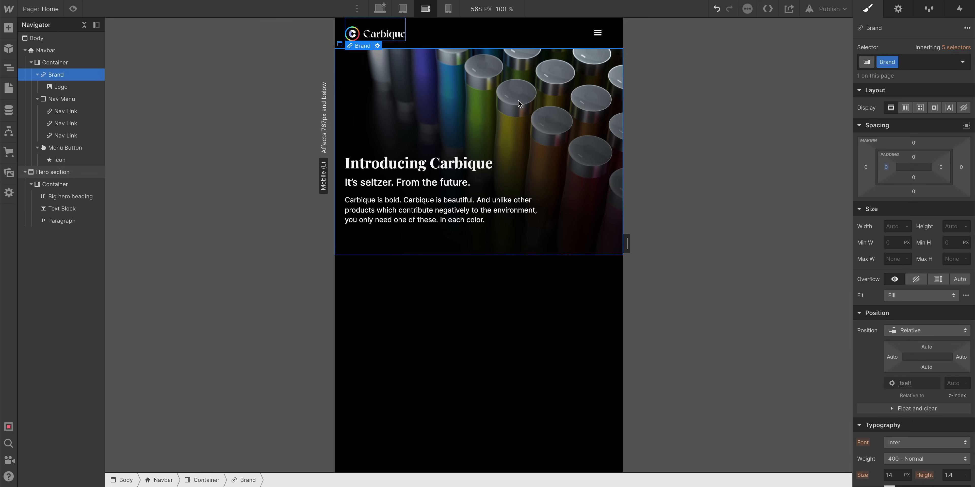
key("Escape")
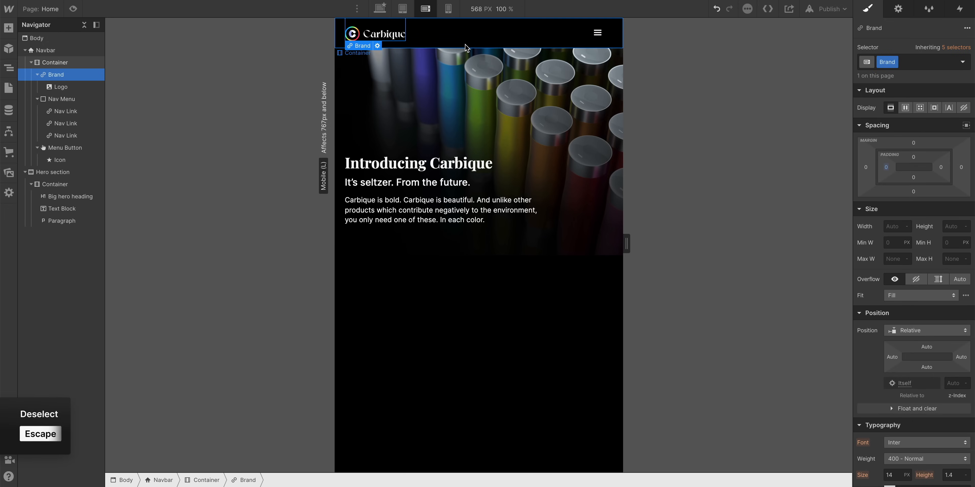
key("Escape")
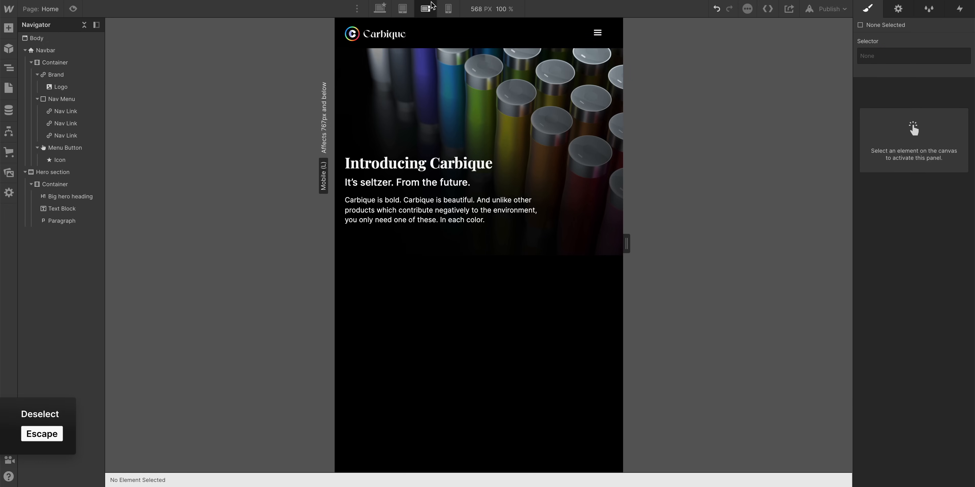
Check mobile portrait, preview from desktop, narrow the canvas to 990 px, open and close the navbar menu, and widen the canvas again.
left_click(444, 13)
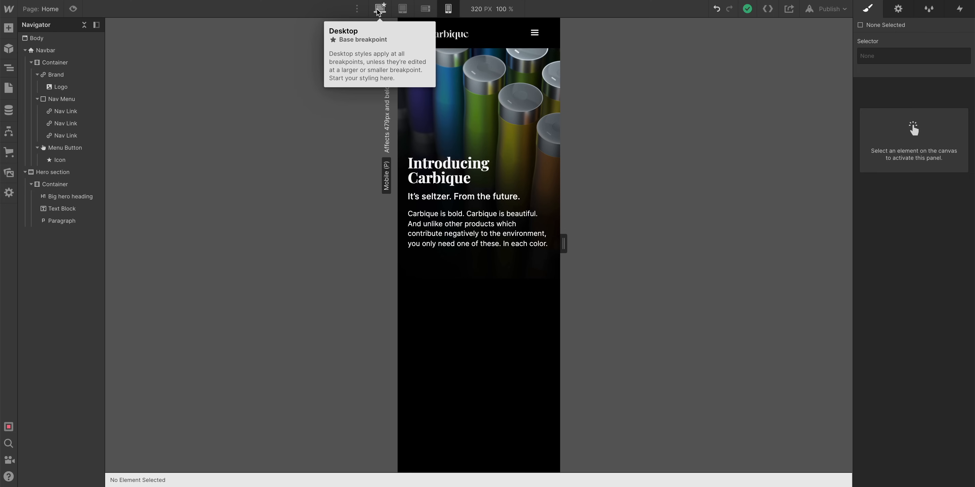
left_click(378, 11)
left_click(74, 9)
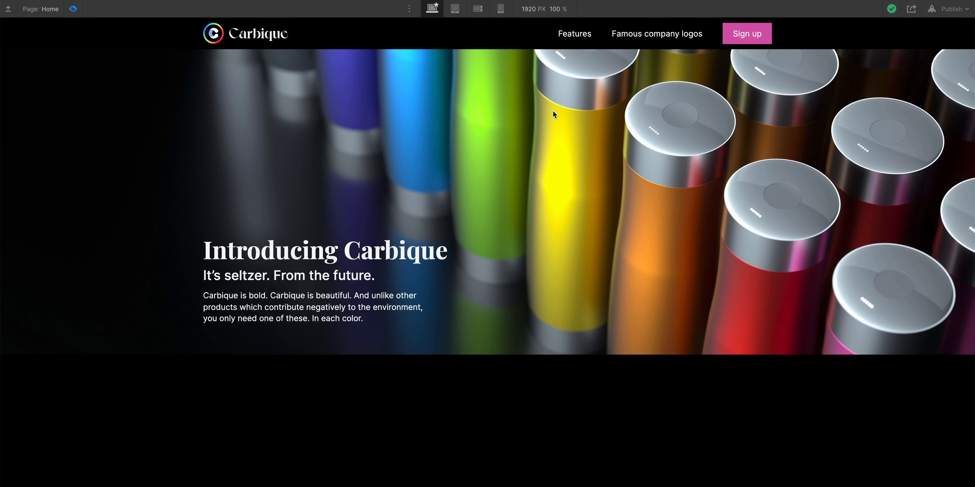
left_click_drag(967, 178, 739, 170)
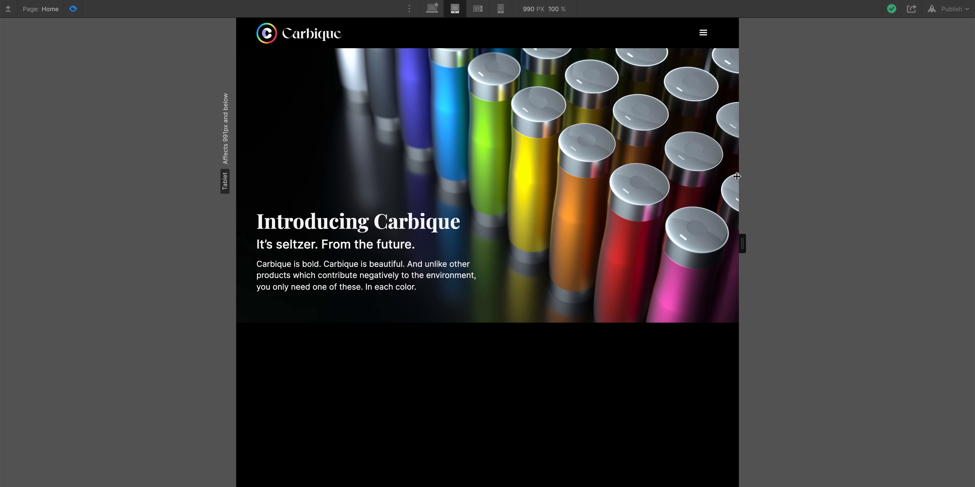
left_click(701, 35)
left_click(701, 38)
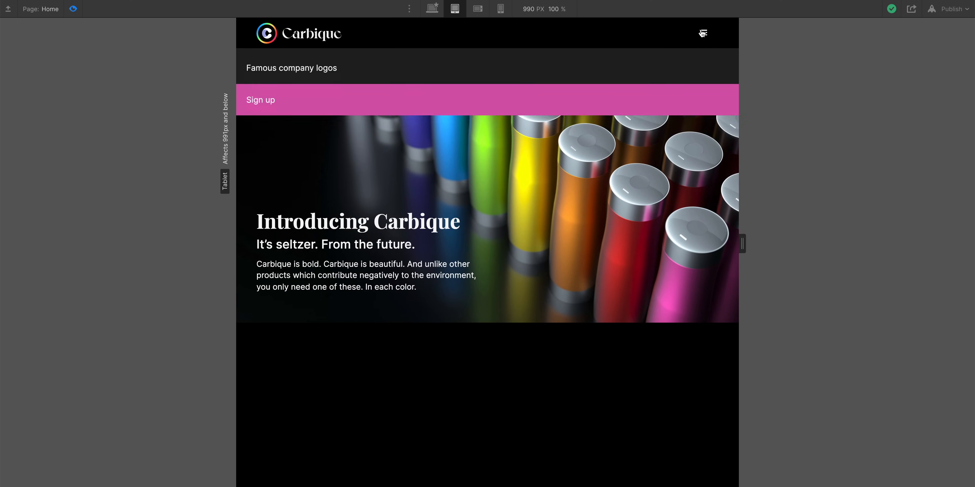
left_click(701, 36)
left_click_drag(742, 244, 972, 257)
left_click(526, 35)
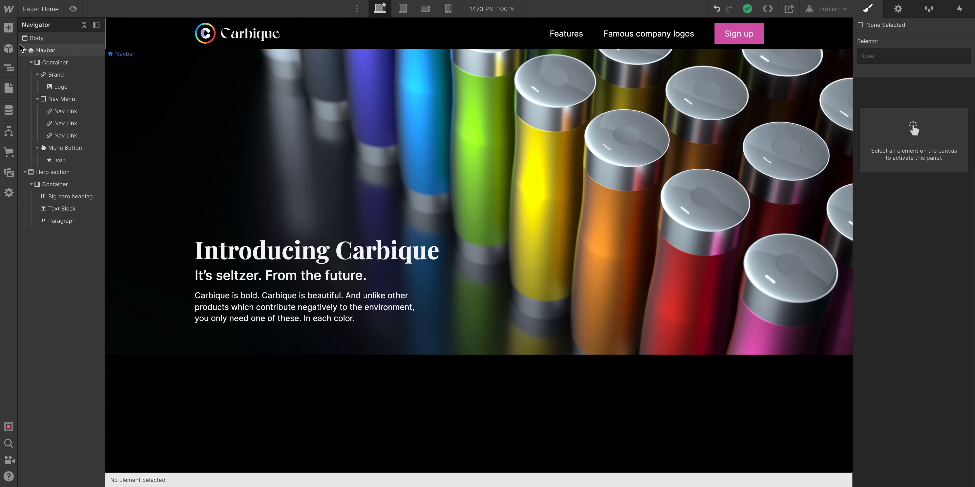
Collapse the Navigator's element tree and select the Hero section.
left_click(9, 29)
left_click(235, 144)
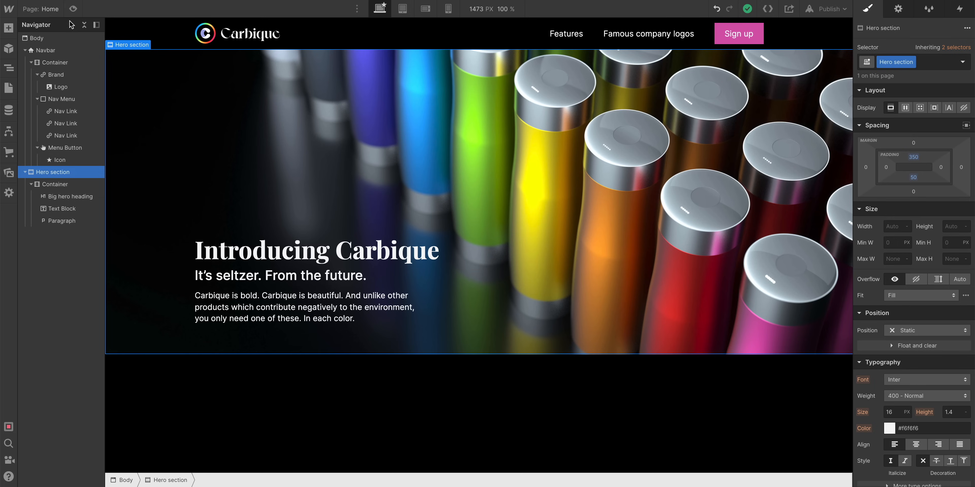
left_click(84, 26)
left_click(38, 50)
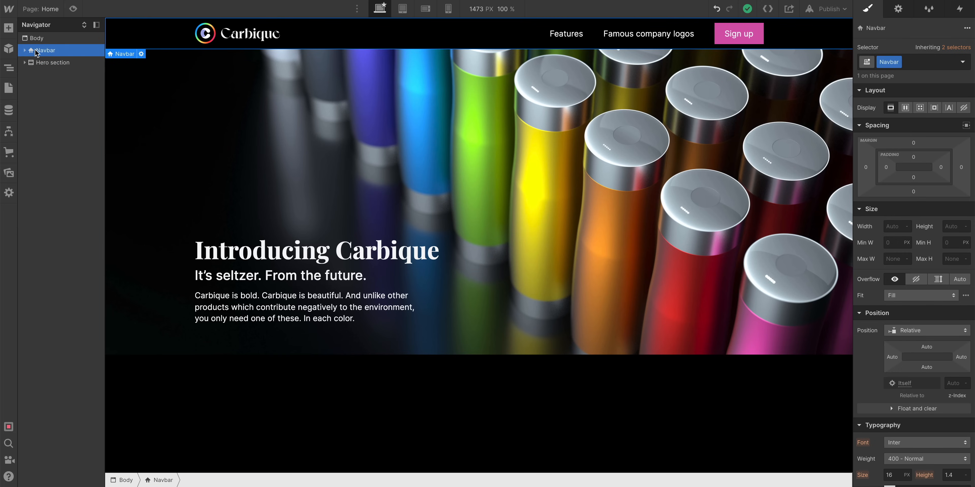
left_click(50, 63)
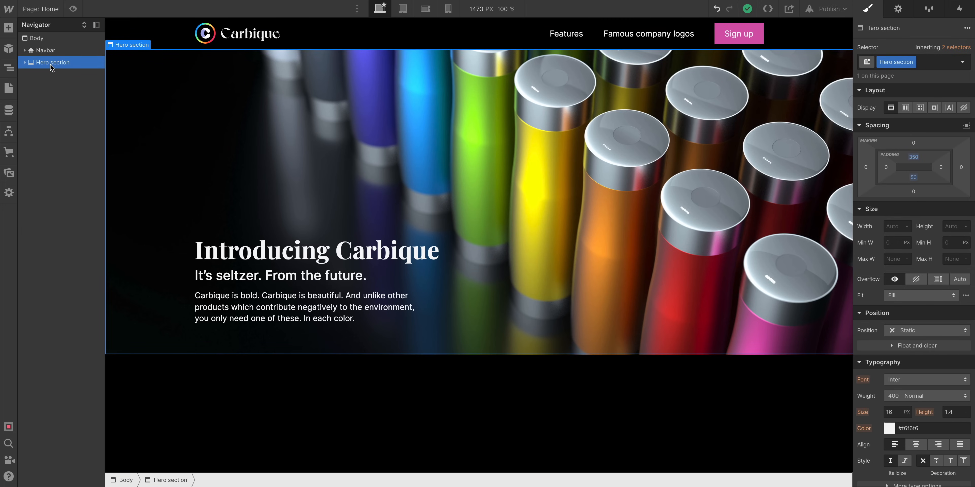
Add an empty Section directly below the Hero section and preview the page.
left_click(8, 28)
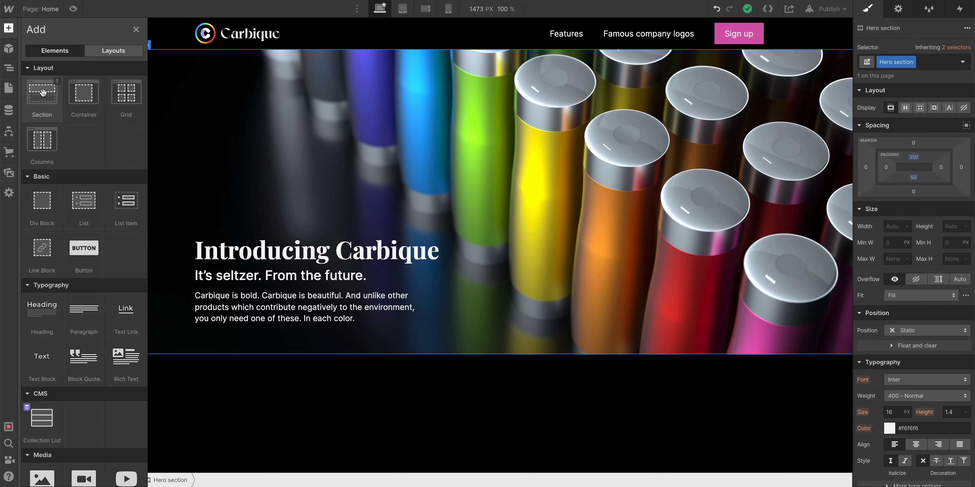
left_click_drag(43, 92, 66, 83)
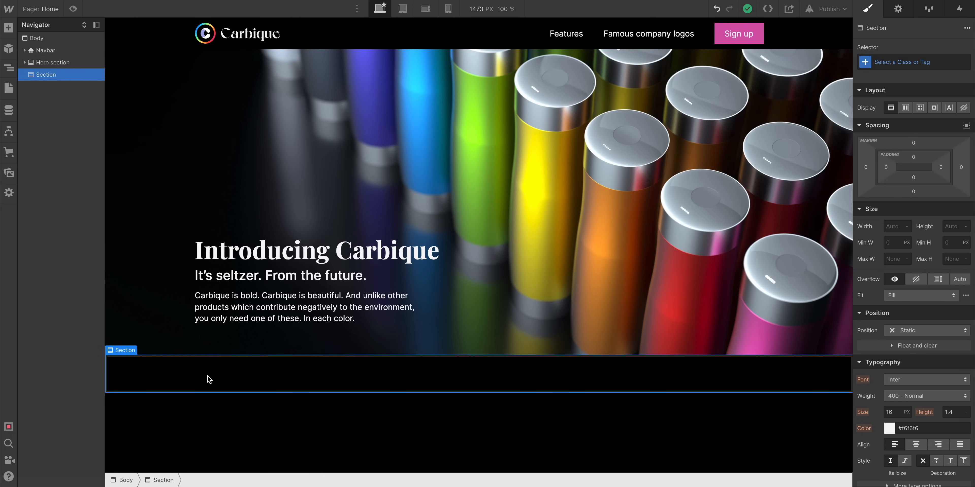
left_click(73, 9)
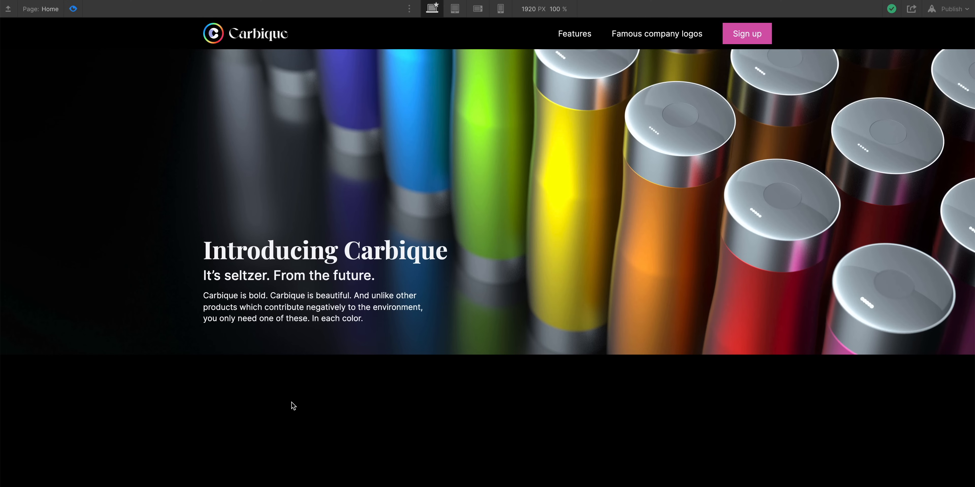
left_click(72, 10)
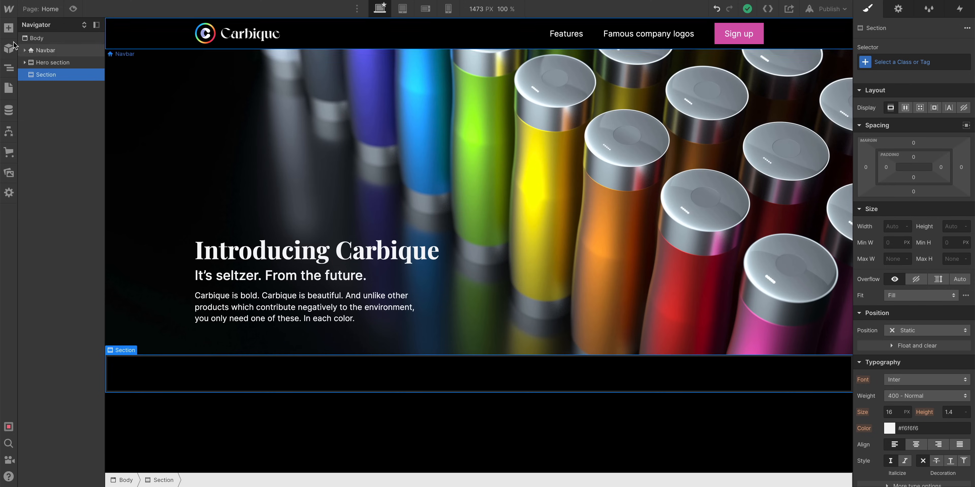
Add a Container inside the new Section and apply the existing Container class to it.
left_click(9, 30)
left_click_drag(89, 97, 309, 376)
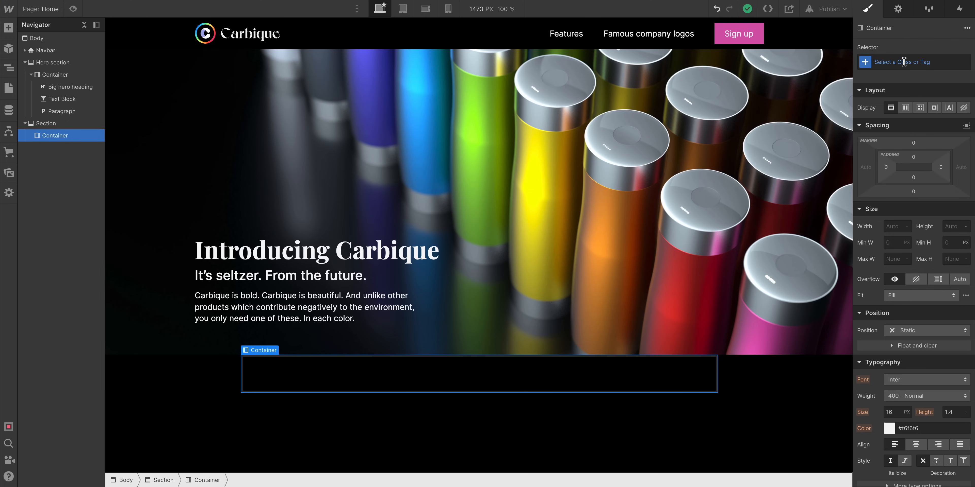
left_click(904, 62)
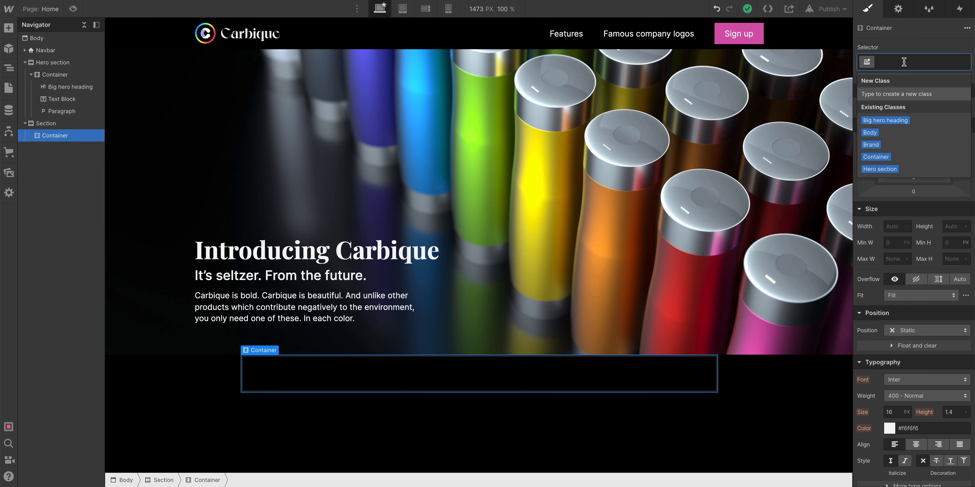
left_click(875, 158)
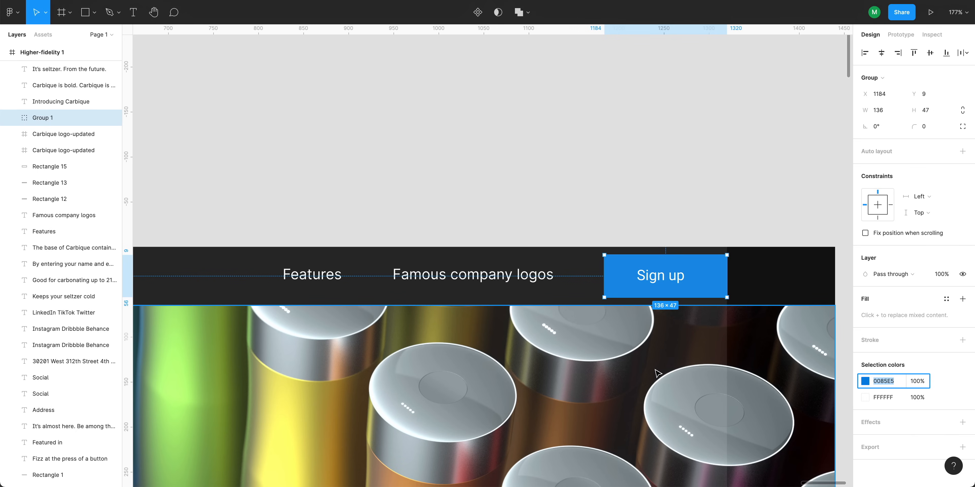
Switch to the Figma design and examine the layout of the section directly below the hero.
left_click(525, 191)
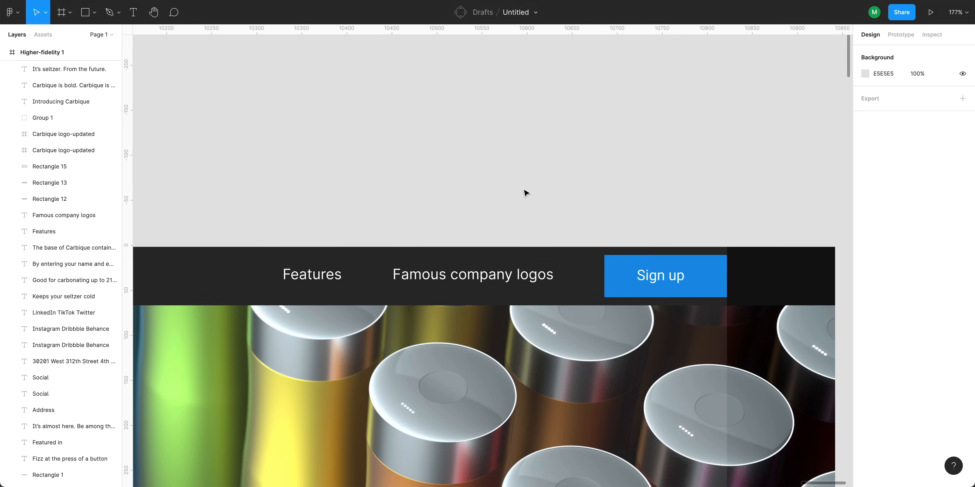
scroll(525, 192, "down", 5)
scroll(523, 202, "down", 6)
scroll(423, 153, "up", 3)
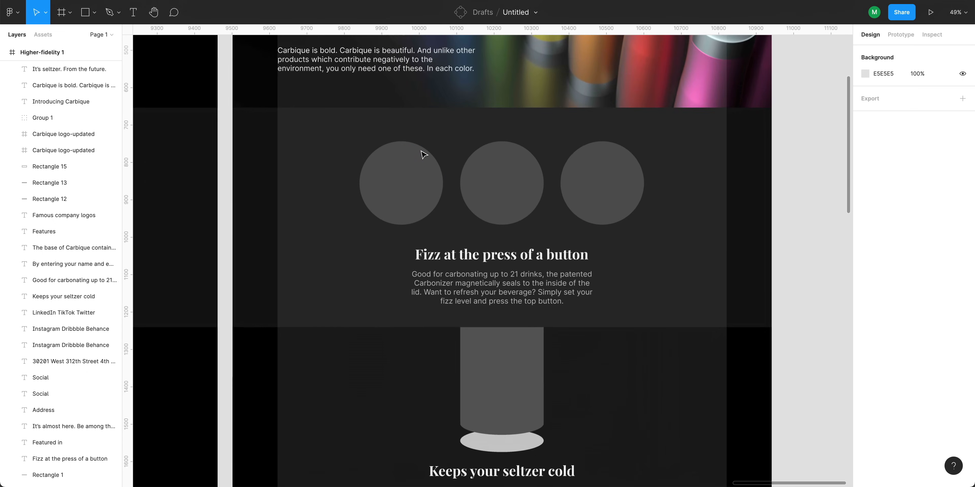
scroll(487, 180, "up", 3)
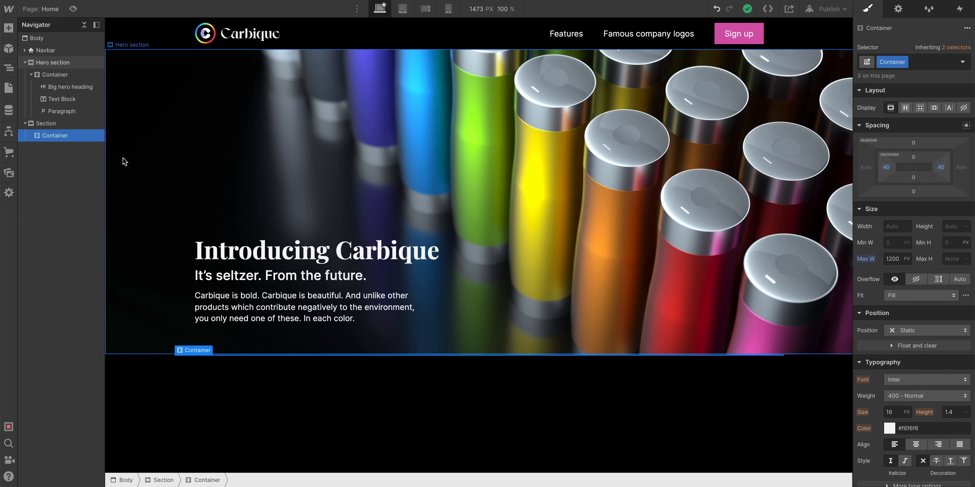
Back in Webflow, place the Fizz button Carbique.jpg asset inside the new Container and close its image settings.
left_click(8, 175)
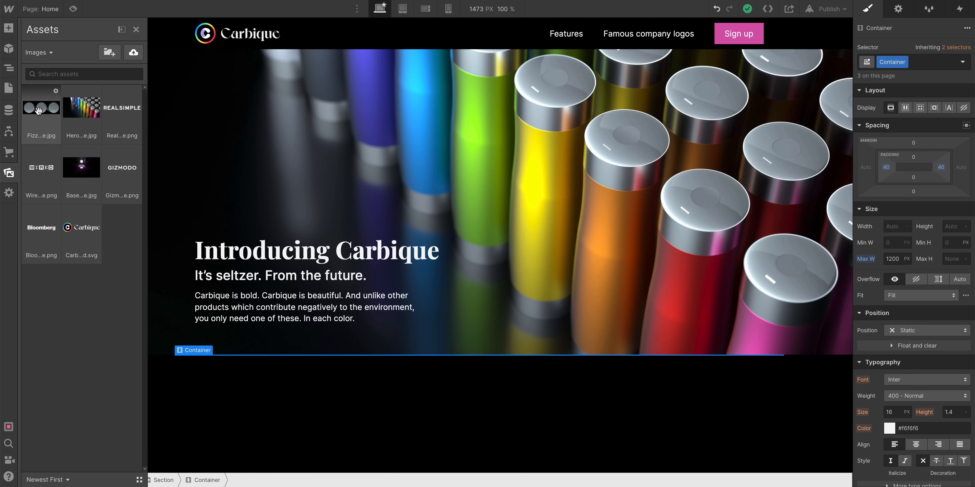
left_click_drag(41, 111, 57, 147)
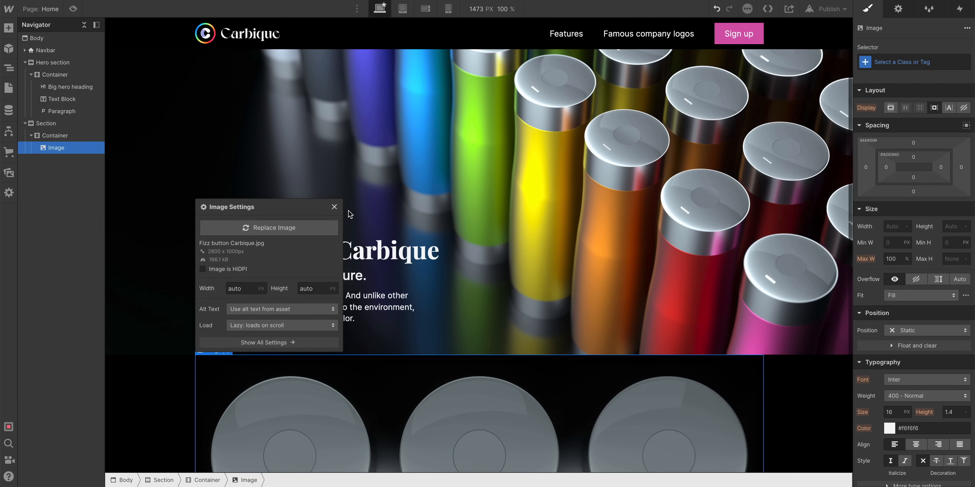
left_click(334, 206)
scroll(515, 274, "down", 2)
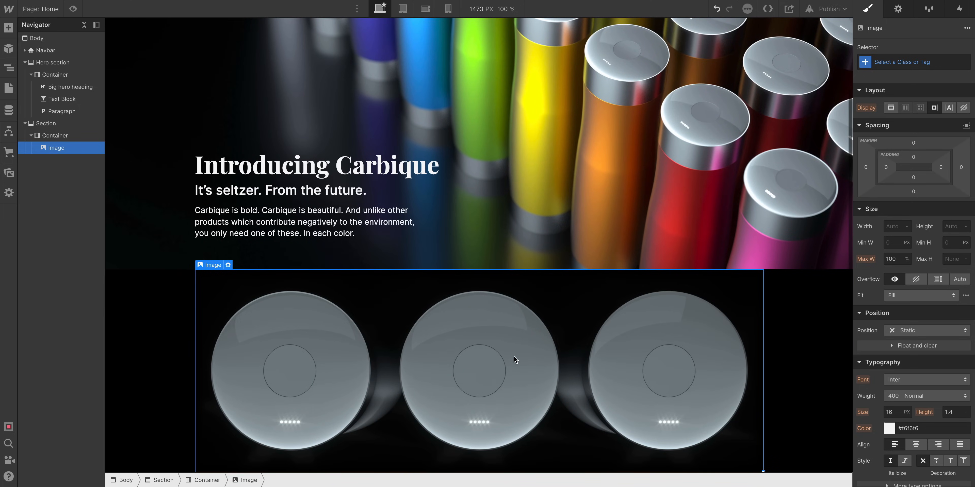
left_click(804, 329)
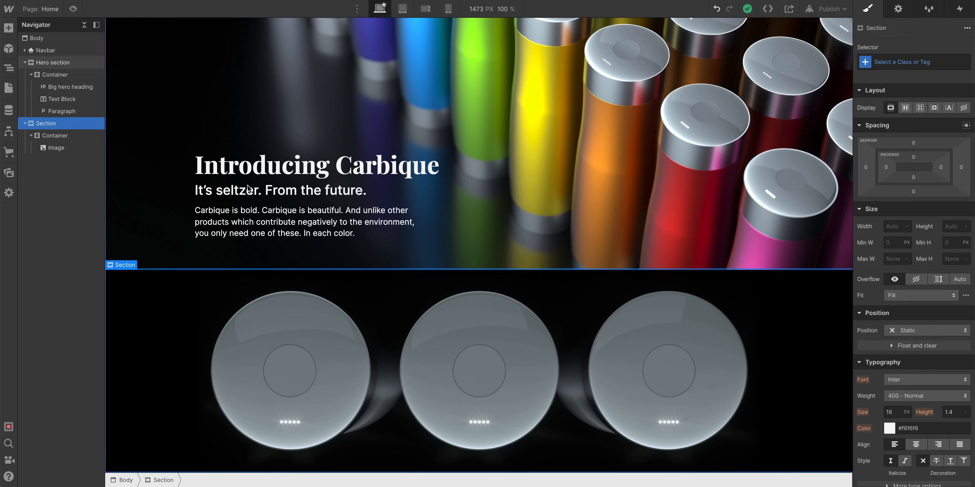
left_click(532, 422)
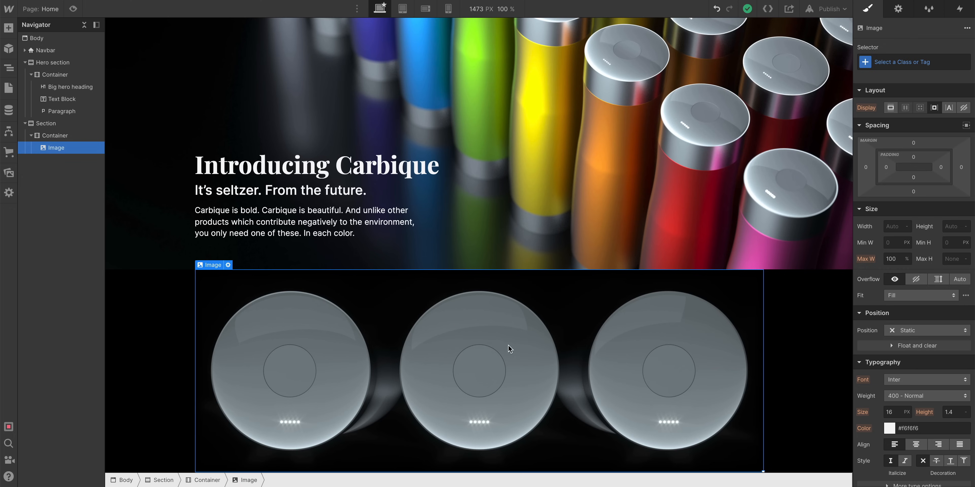
Add a Heading below the Fizz button image and set its type to H2.
left_click(9, 27)
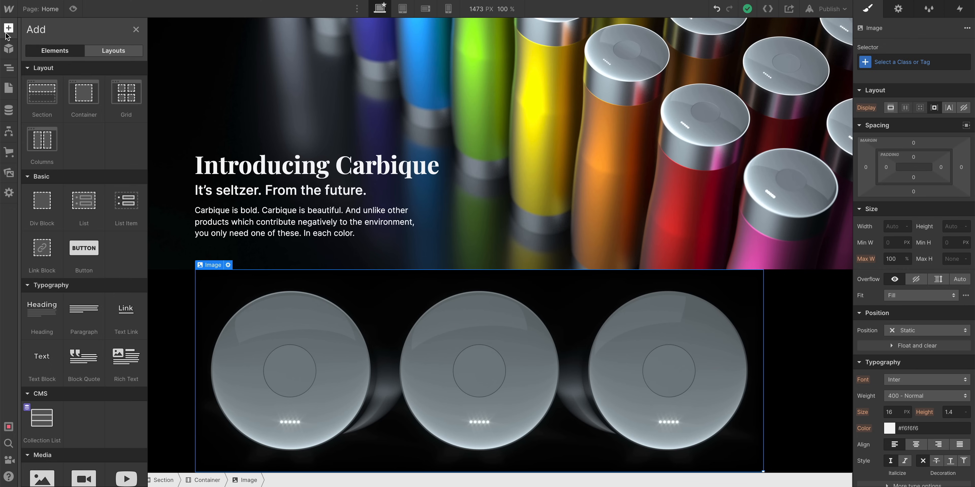
left_click_drag(40, 314, 75, 169)
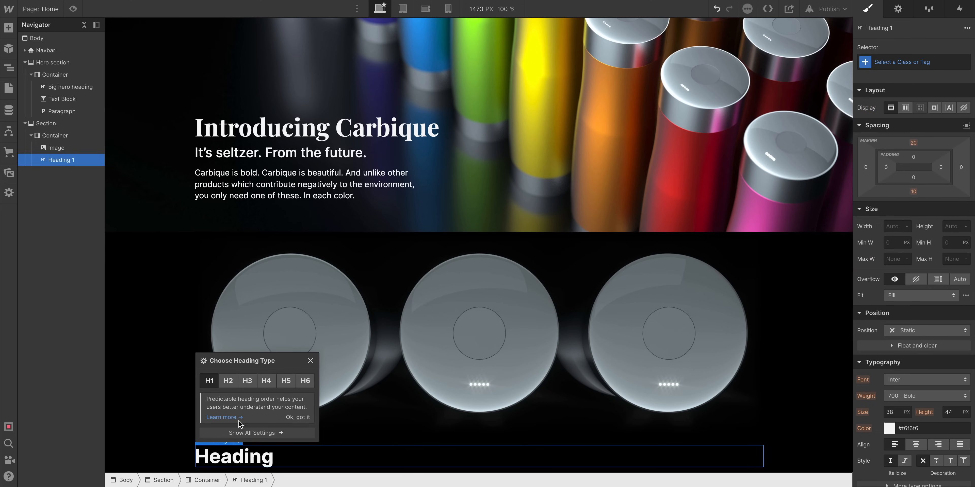
left_click_drag(237, 356, 253, 339)
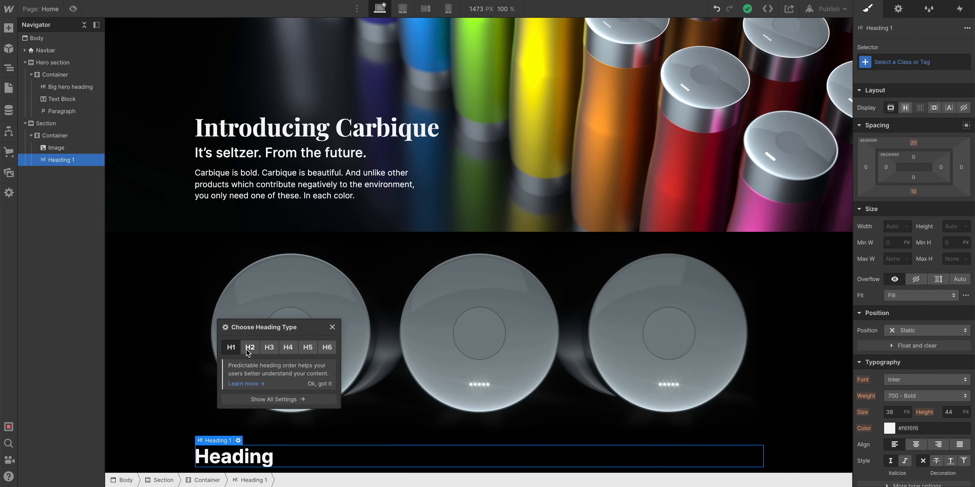
left_click(249, 347)
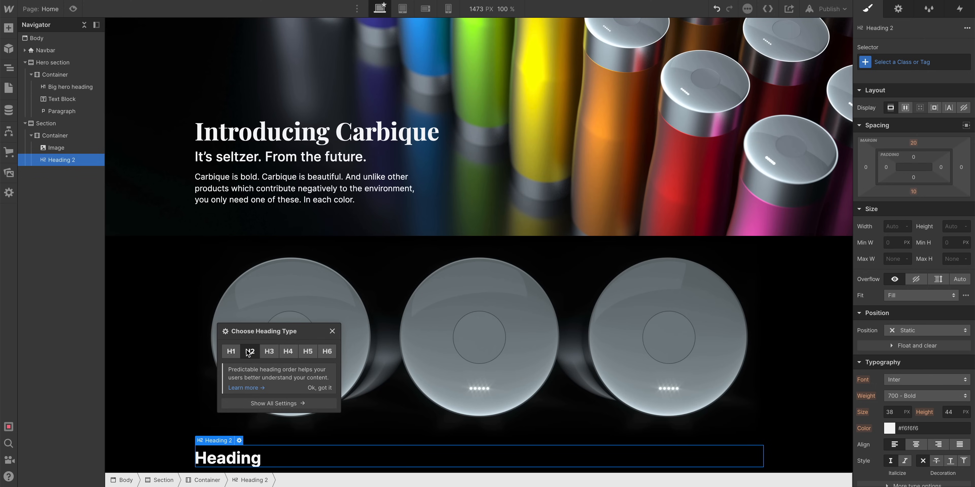
left_click(331, 332)
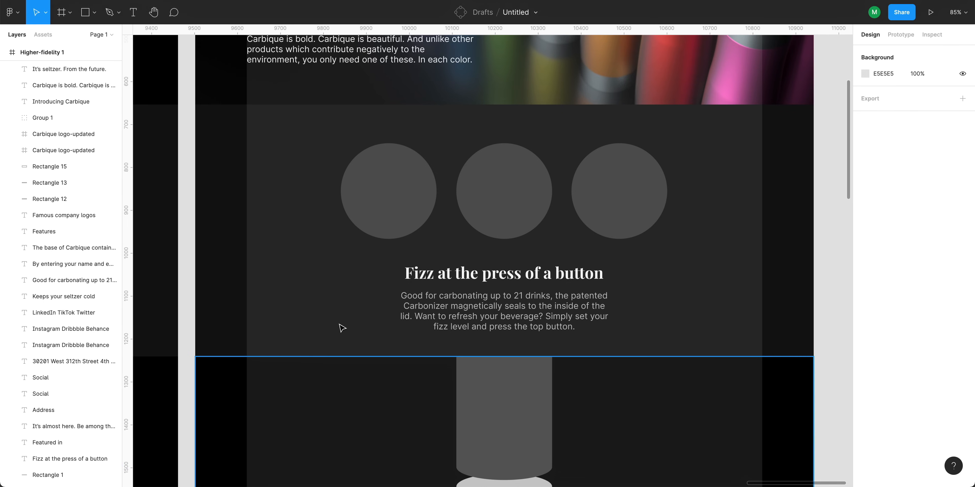
Copy "Fizz at the press of a button" from the Figma design and paste it as the H2's text in Webflow.
left_click(450, 278)
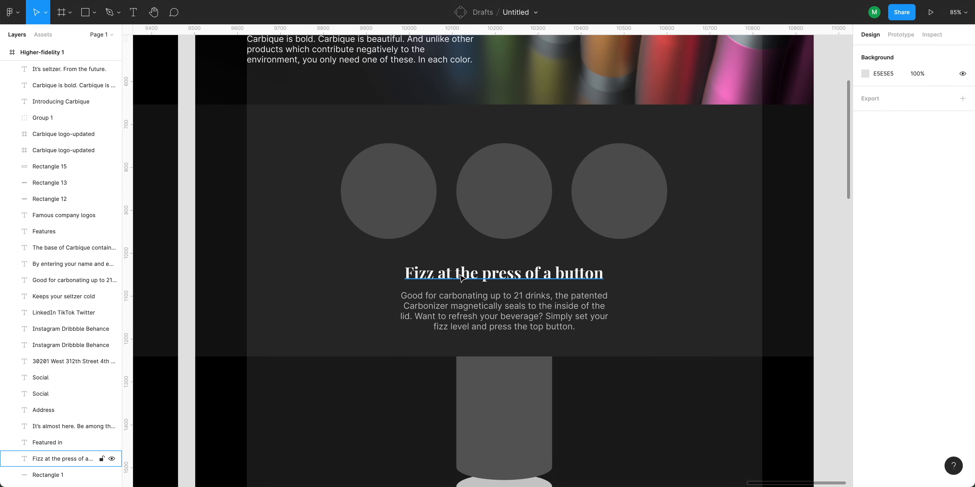
double_click(462, 276)
key("ctrl+c")
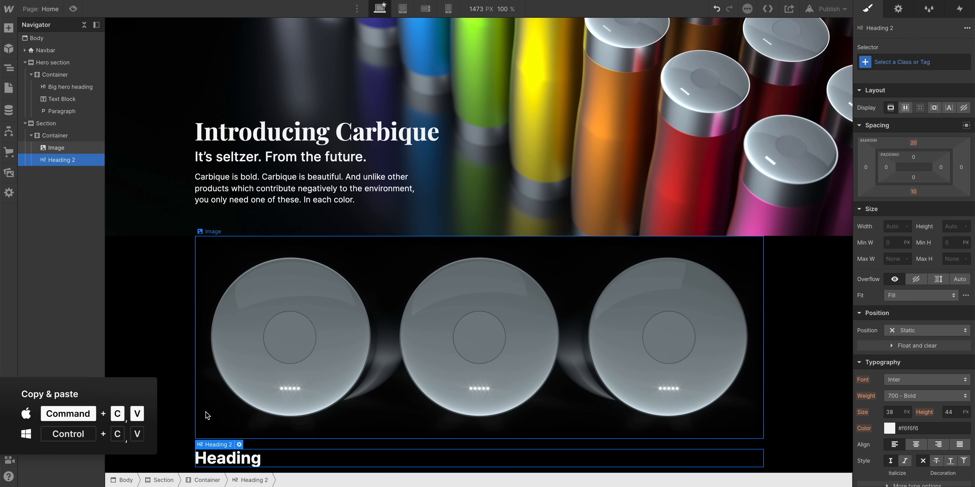
double_click(217, 460)
key("ctrl+v")
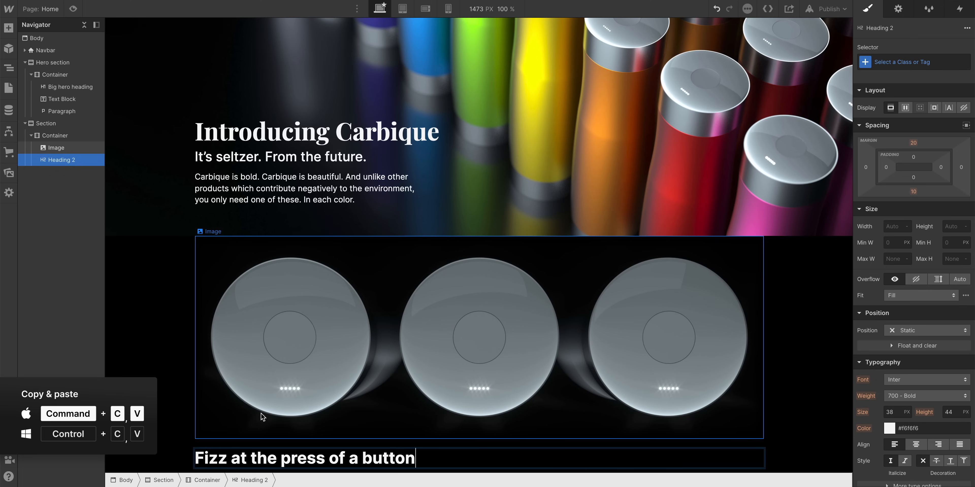
left_click(280, 396)
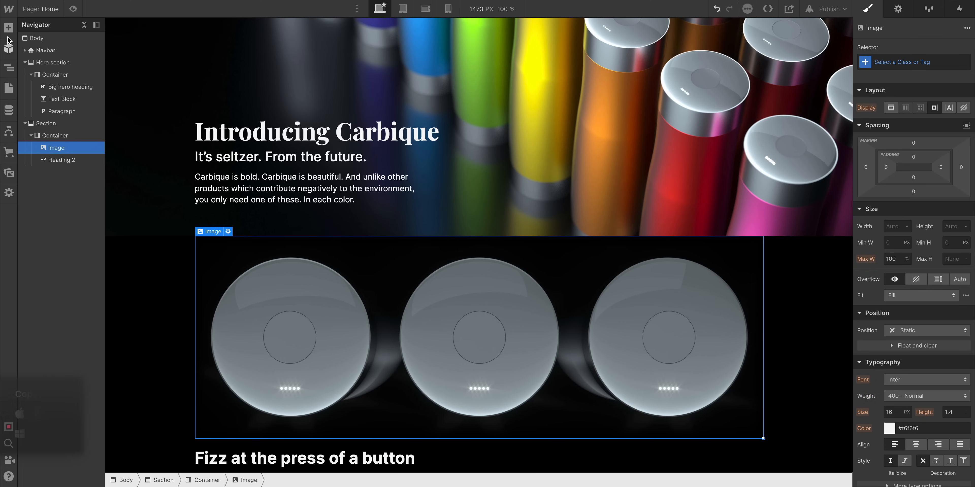
Add a Paragraph below the H2 and replace its placeholder with the Figma copy beginning "Good for carbonating up to 21 drinks".
left_click(8, 29)
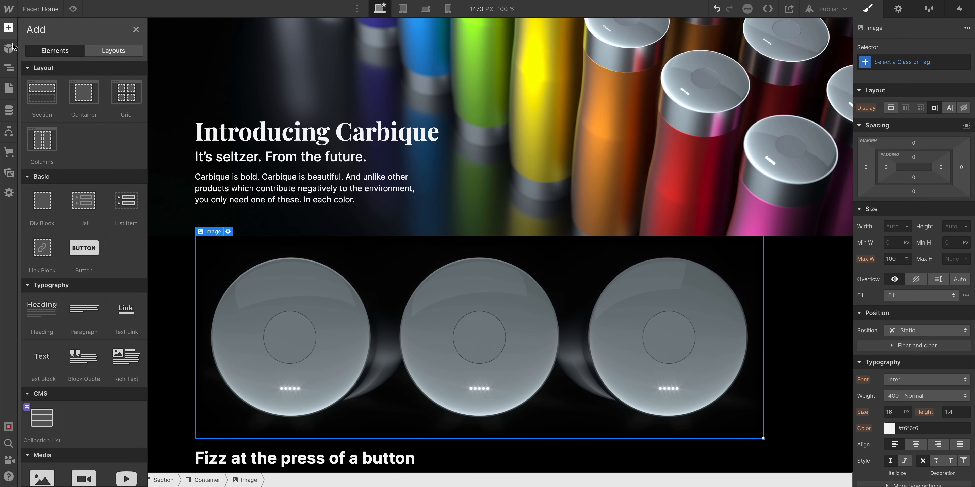
left_click_drag(83, 314, 296, 464)
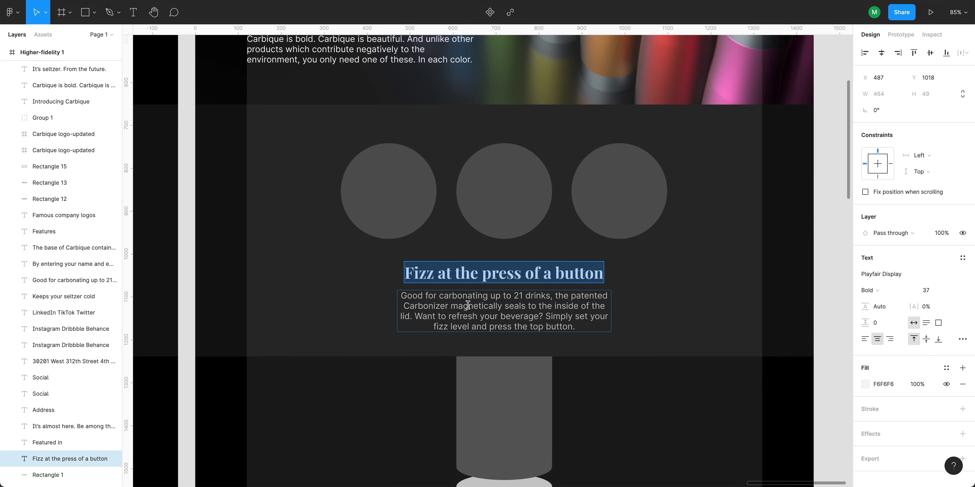
double_click(468, 305)
key("ctrl+c")
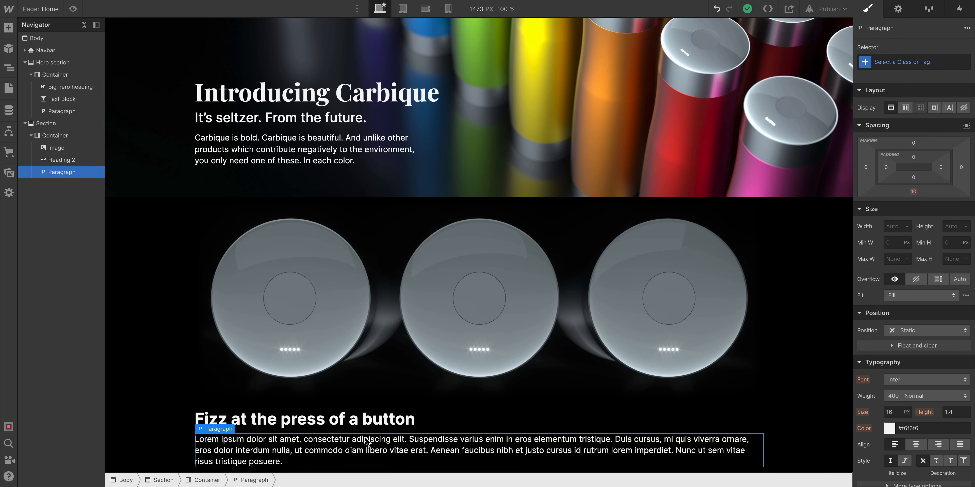
double_click(369, 443)
key("ctrl+a")
key("ctrl+v")
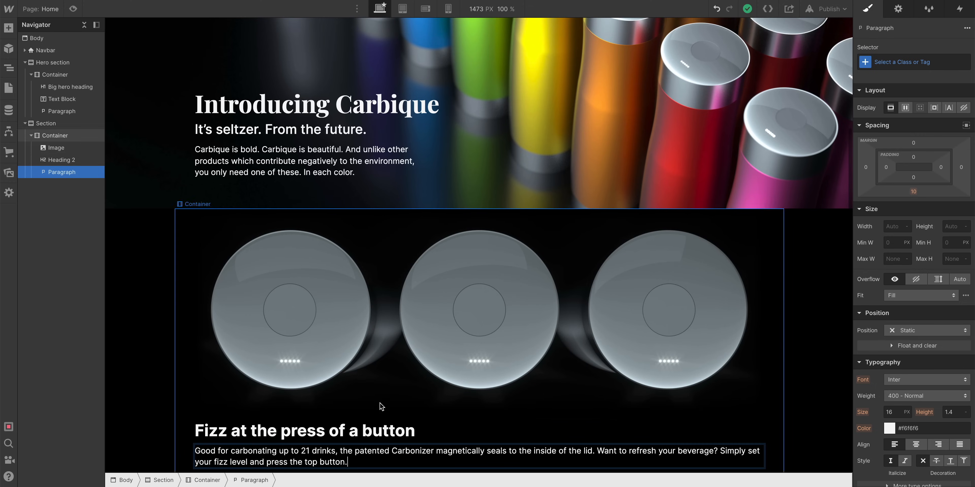
left_click(385, 407)
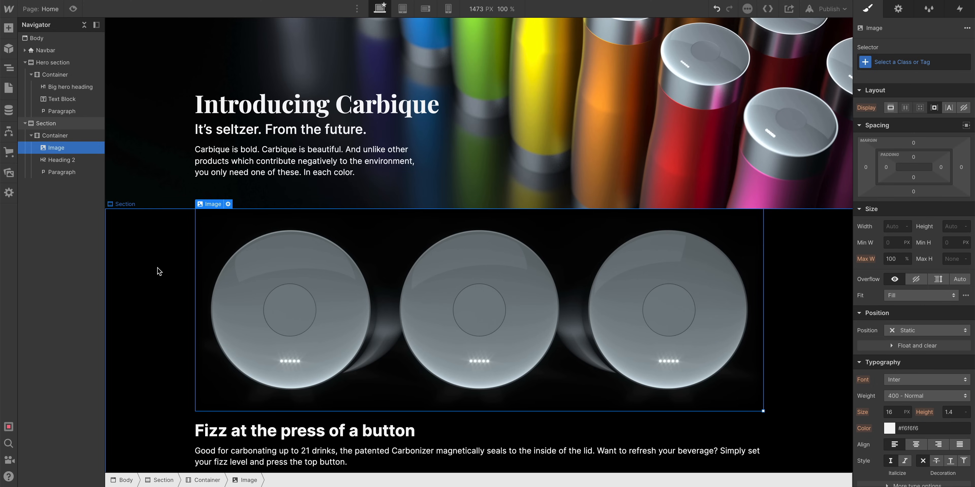
Try applying the existing Hero section class to the new section, compare both sections, and undo the class change.
left_click(159, 271)
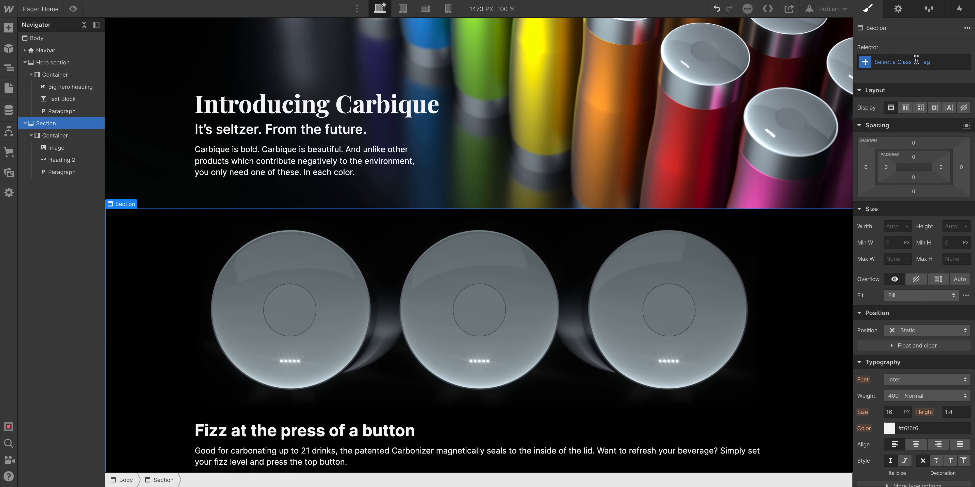
left_click(889, 61)
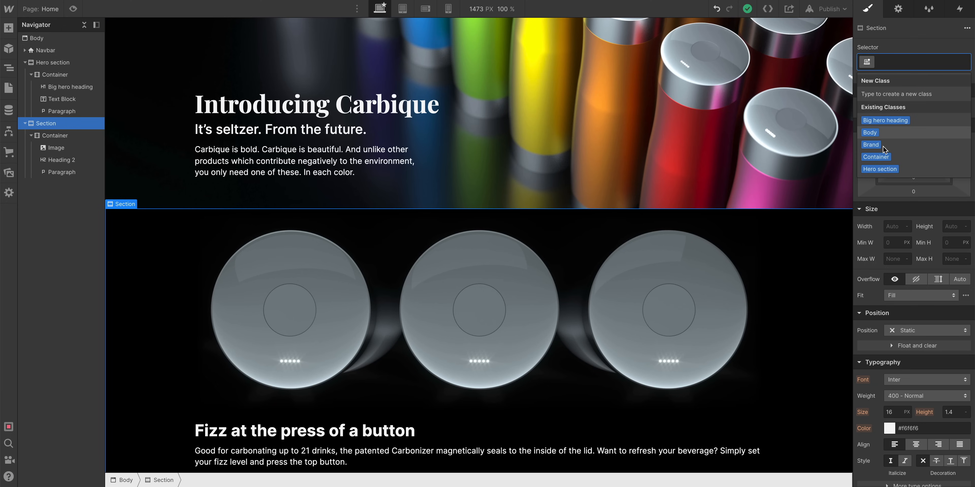
left_click(889, 169)
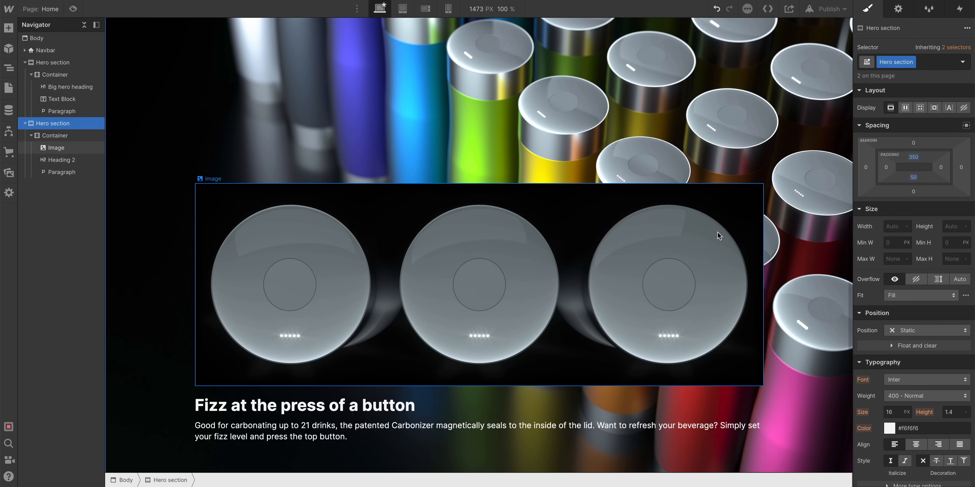
scroll(712, 316, "up", 3)
scroll(712, 308, "down", 3)
scroll(712, 308, "up", 7)
scroll(714, 297, "down", 3)
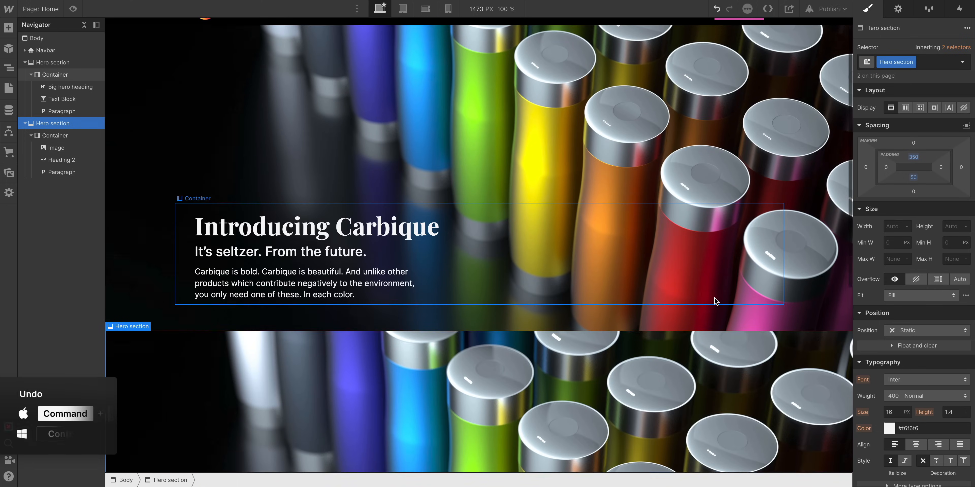
key("ctrl+z")
scroll(820, 162, "down", 1)
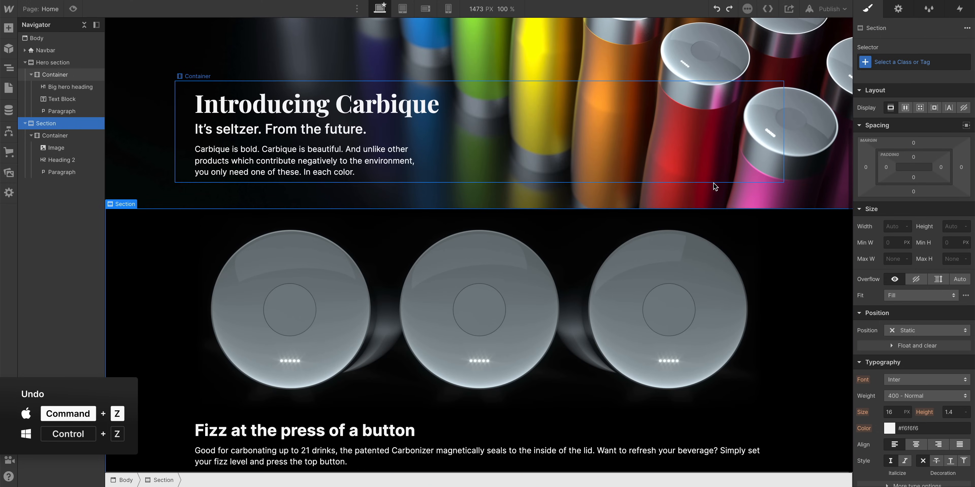
Create a class named Section on the new section and give it equal top and bottom padding of about 86 px.
left_click(900, 60)
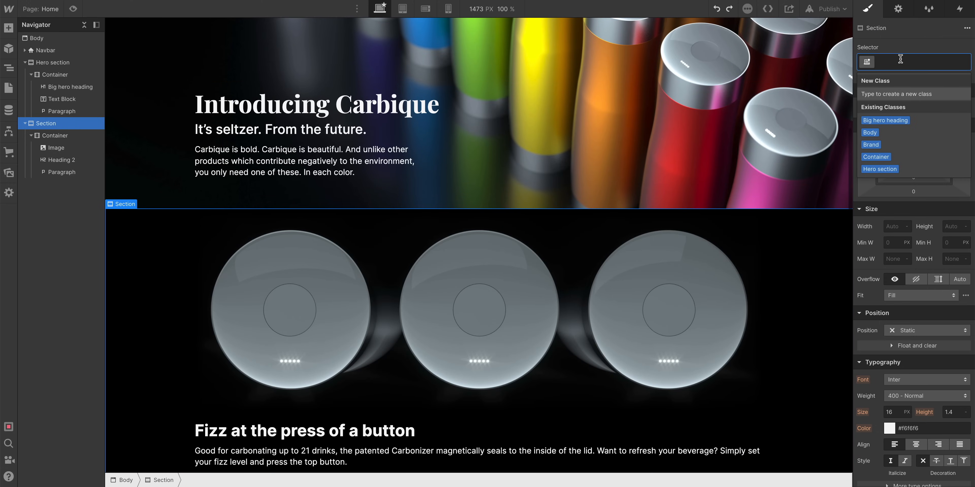
type("Secti")
key("Return")
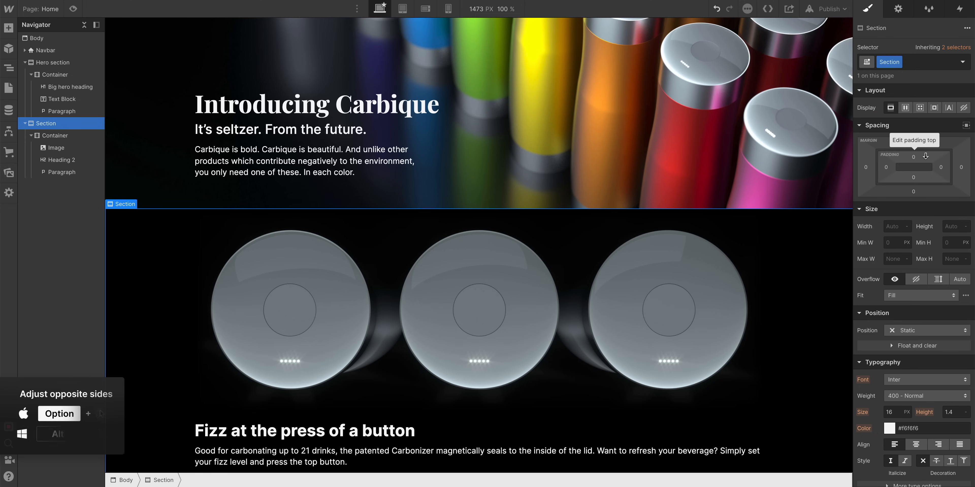
left_click_drag(931, 157, 918, 208)
scroll(740, 216, "down", 3)
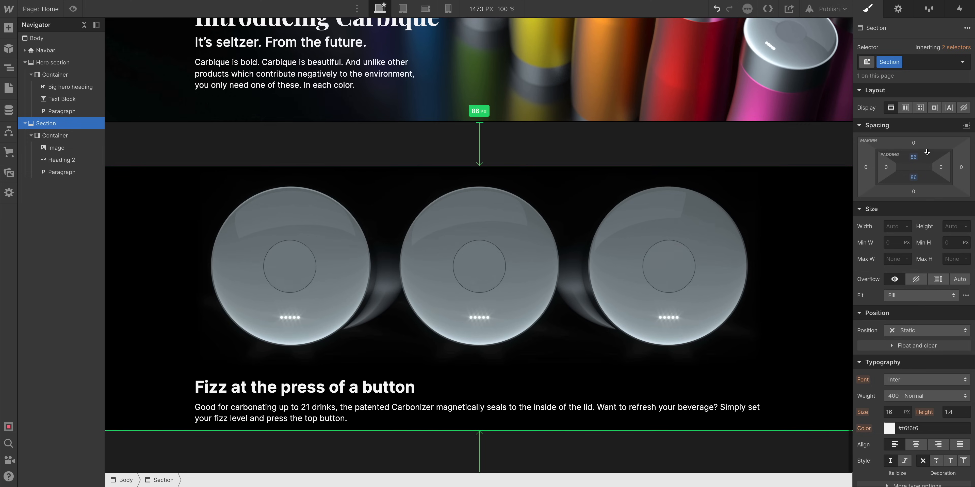
left_click_drag(928, 147, 927, 150)
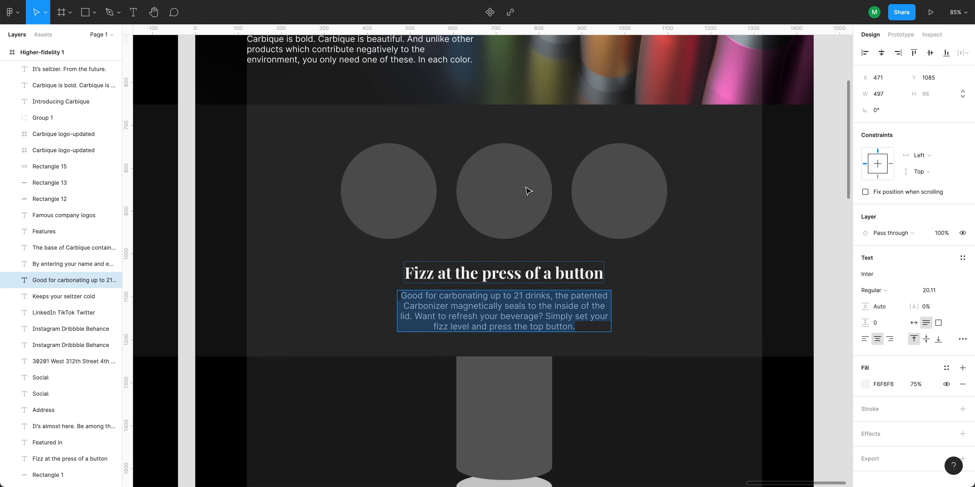
In the Figma design, group the three circles above the "Fizz at the press of a button" heading.
left_click(613, 191)
left_click(548, 187, "shift")
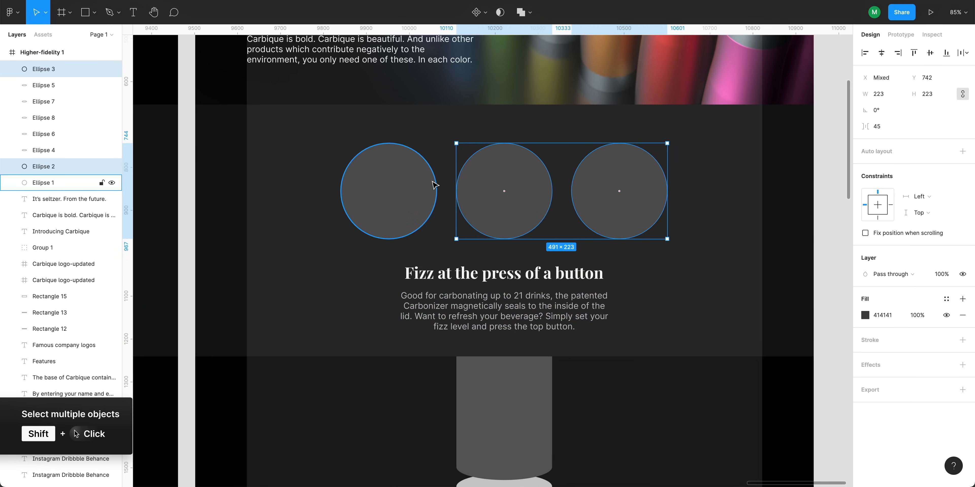
left_click(435, 185, "shift")
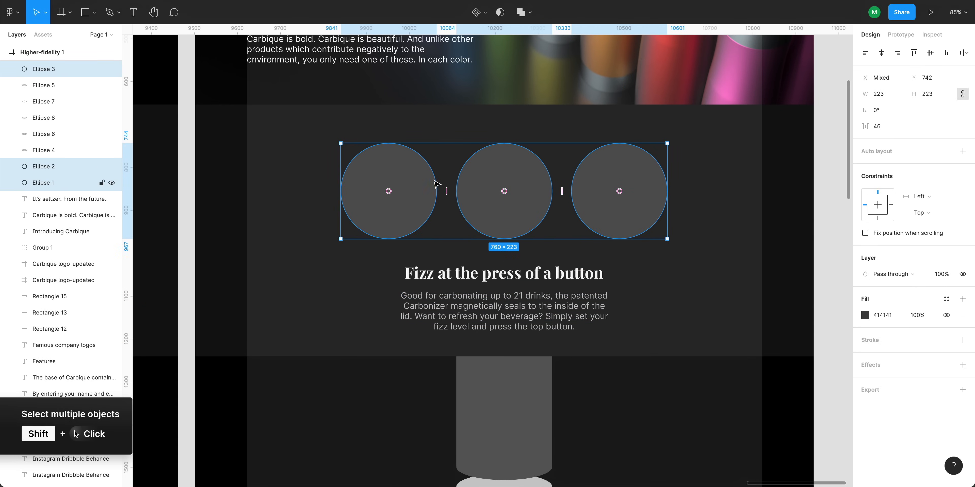
right_click(637, 169)
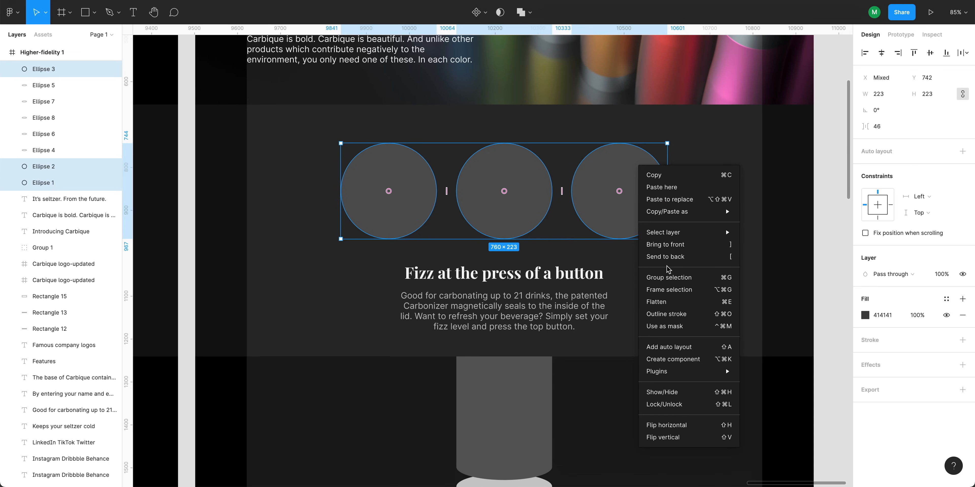
left_click(704, 278)
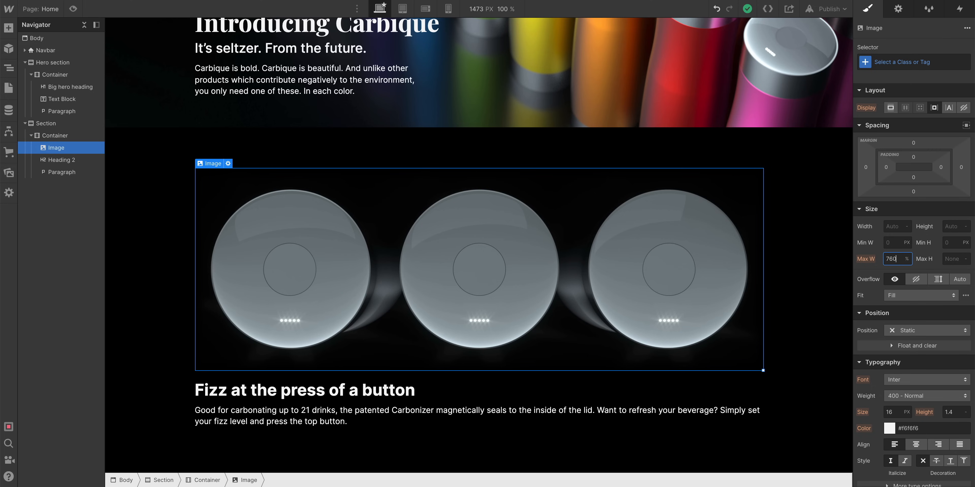
In Webflow, set the maximum width of the image in the new section to 760 px.
key("Return")
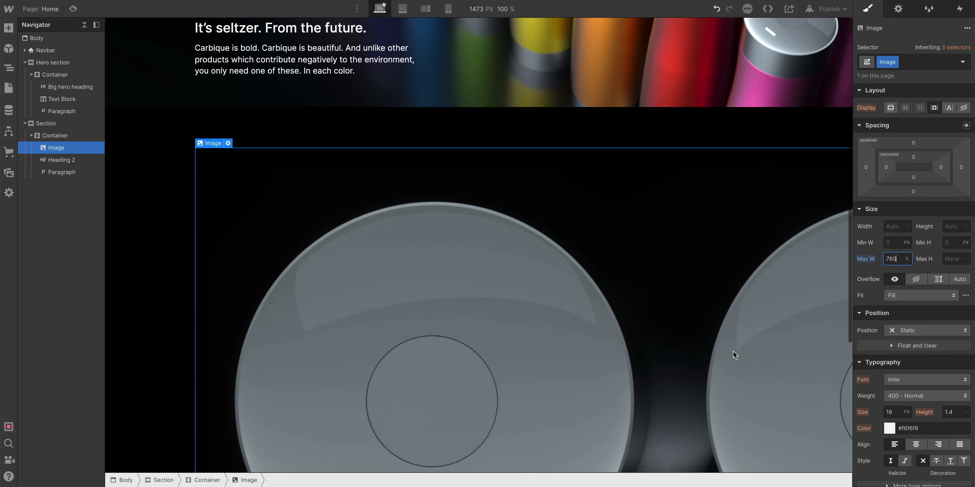
scroll(733, 352, "down", 7)
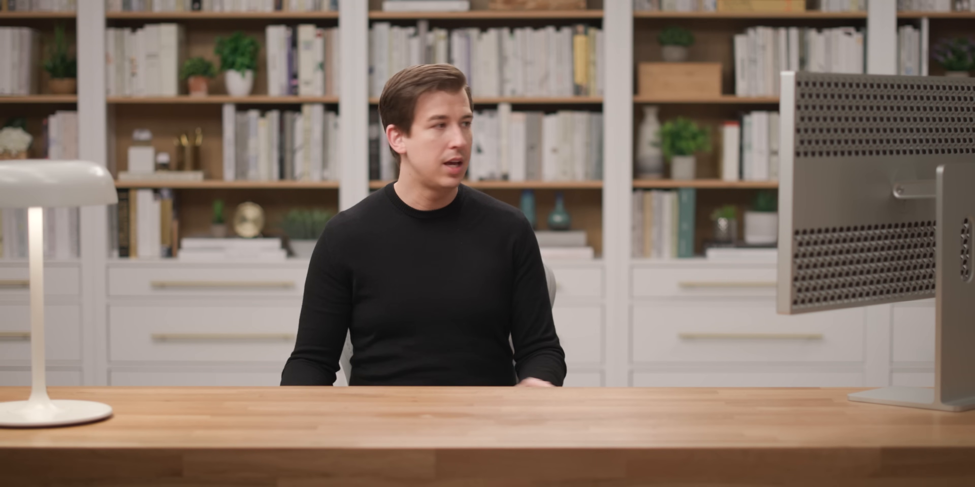
scroll(701, 354, "right", 8)
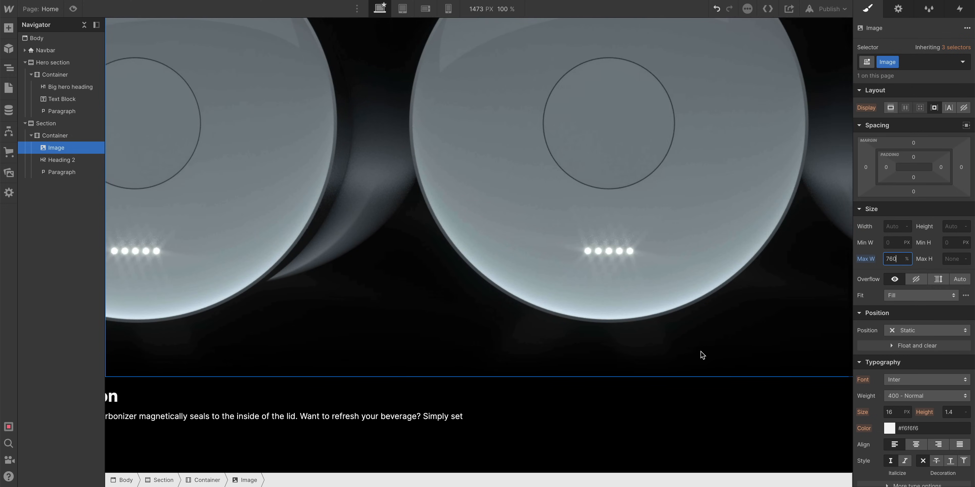
scroll(702, 355, "left", 8)
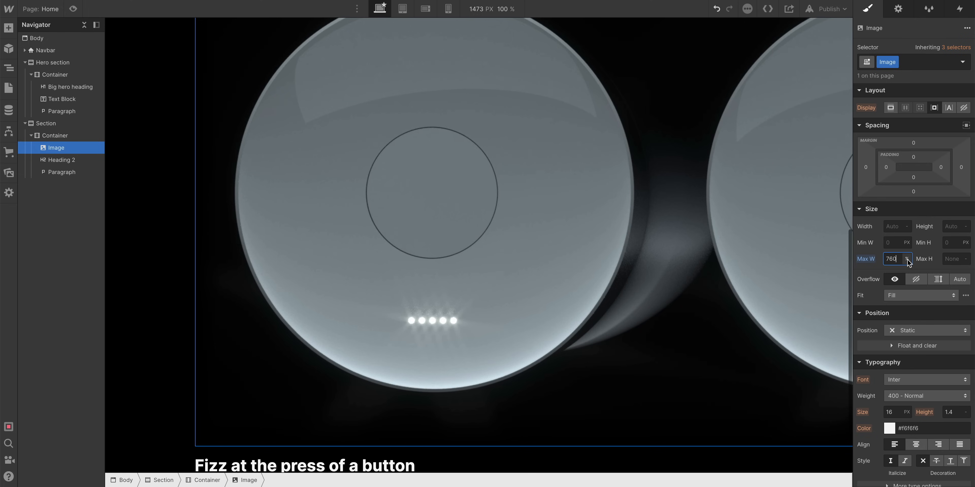
left_click(907, 259)
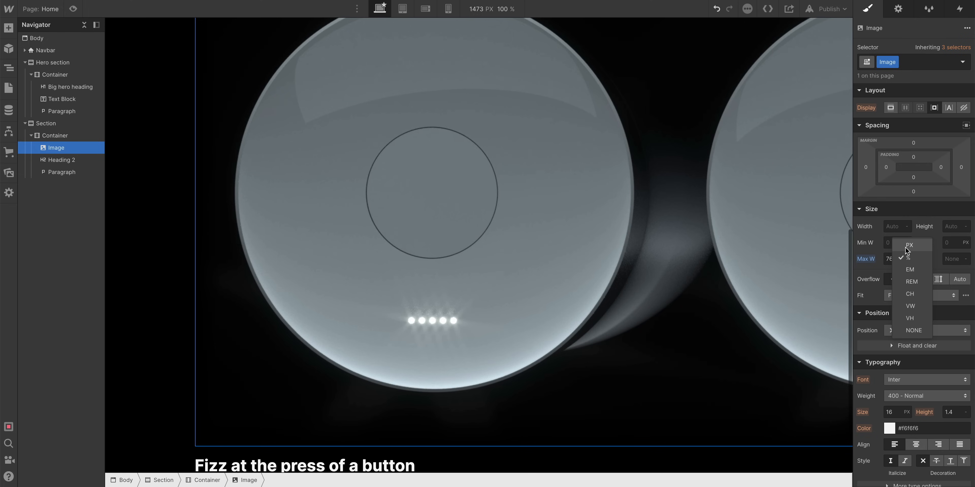
left_click(904, 252)
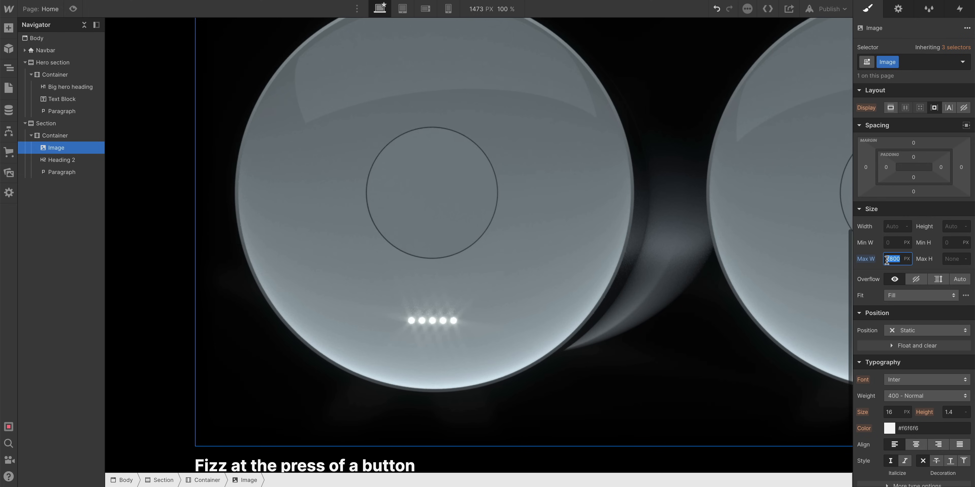
key("Return")
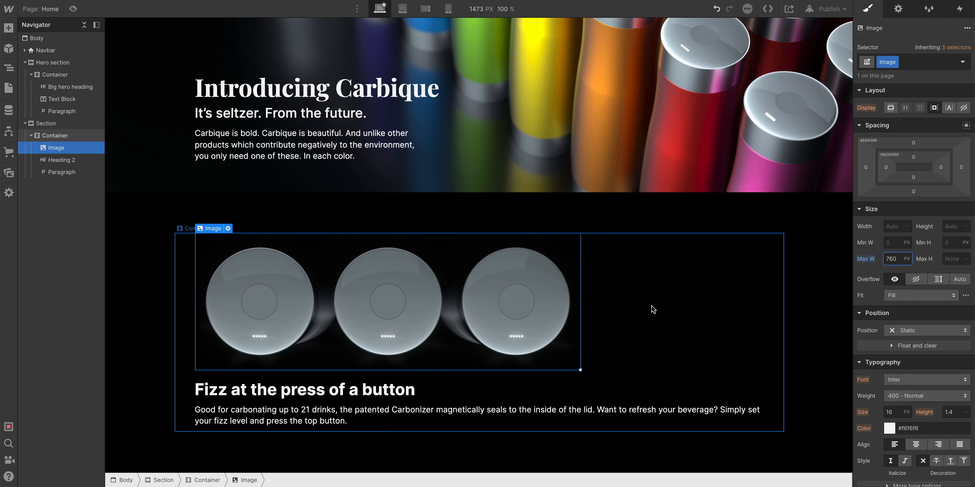
left_click(655, 343)
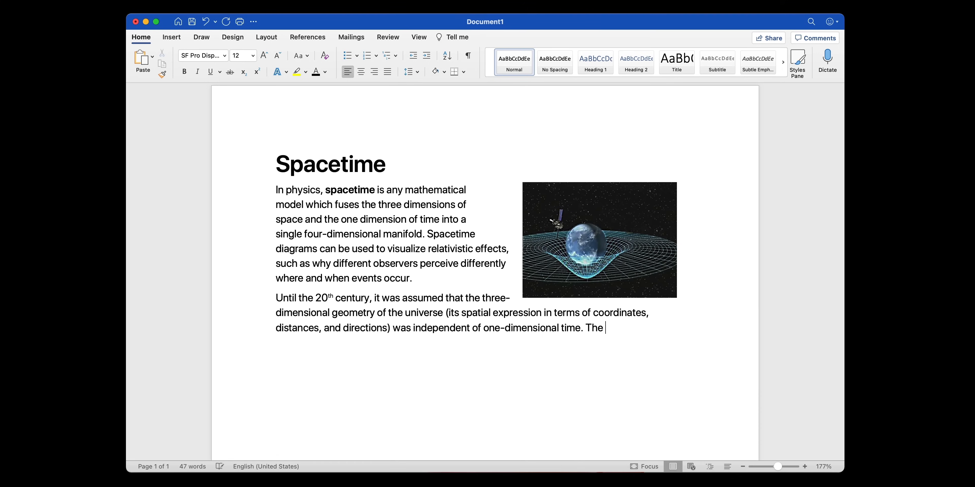
In the Word document, continue the second Spacetime paragraph with the sentence about the physicist Albert Einstein helping develop the idea of spacetime.
type("stein helped develop the idea of spacetime as part of his theory")
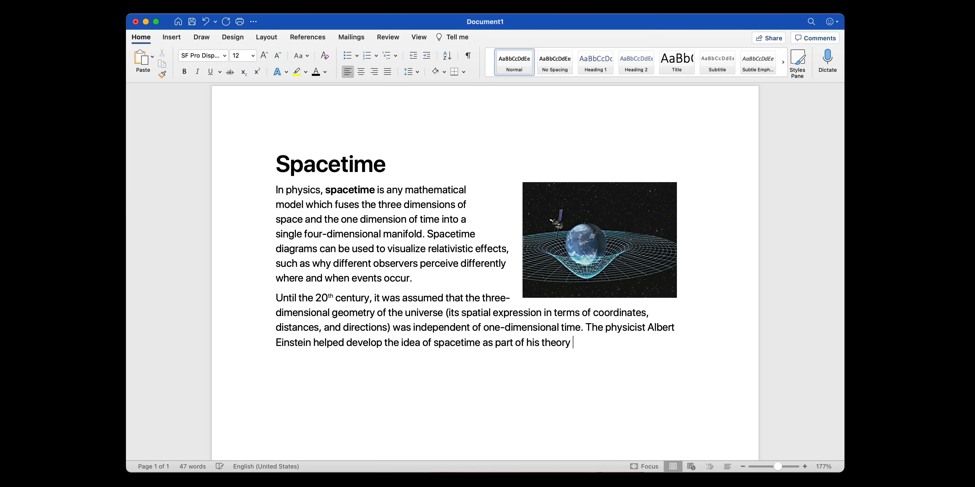
type(" to his pioneering wor")
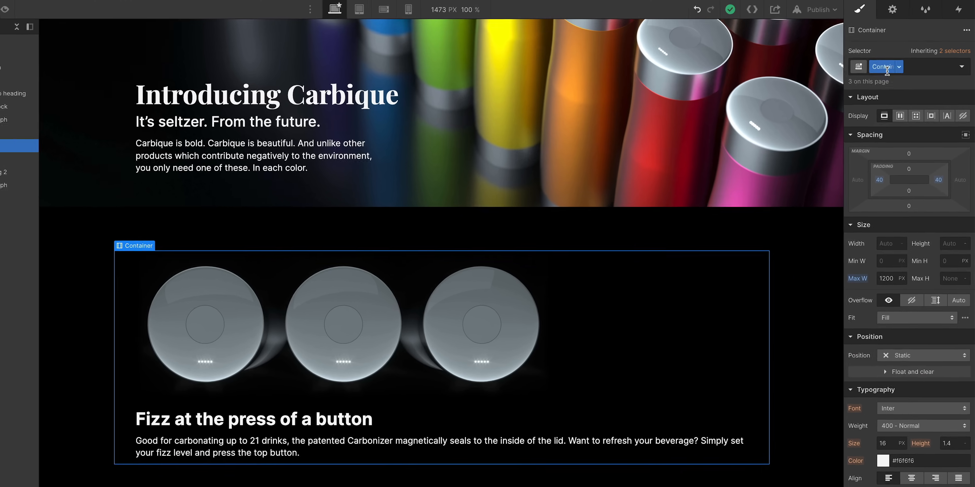
Back in Webflow, add a combo class named Centered to the new section's Container.
left_click(920, 67)
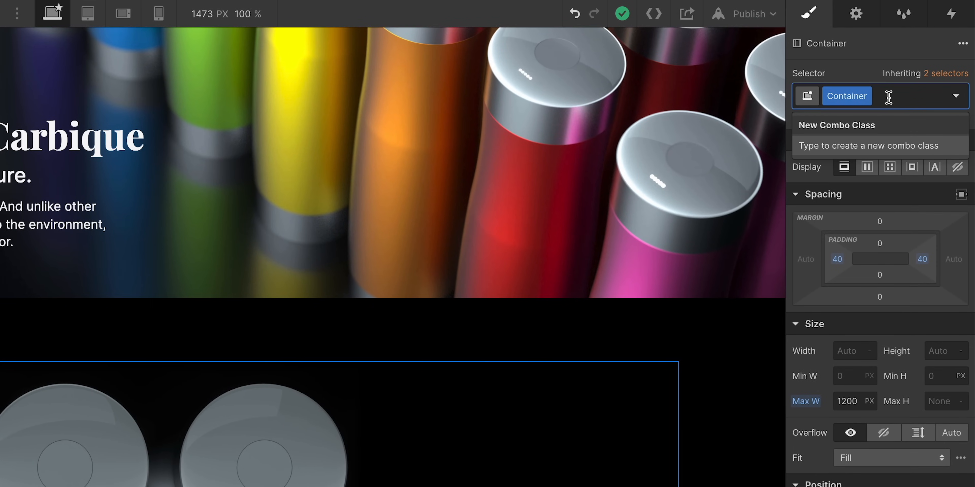
type("Centered")
key("Return")
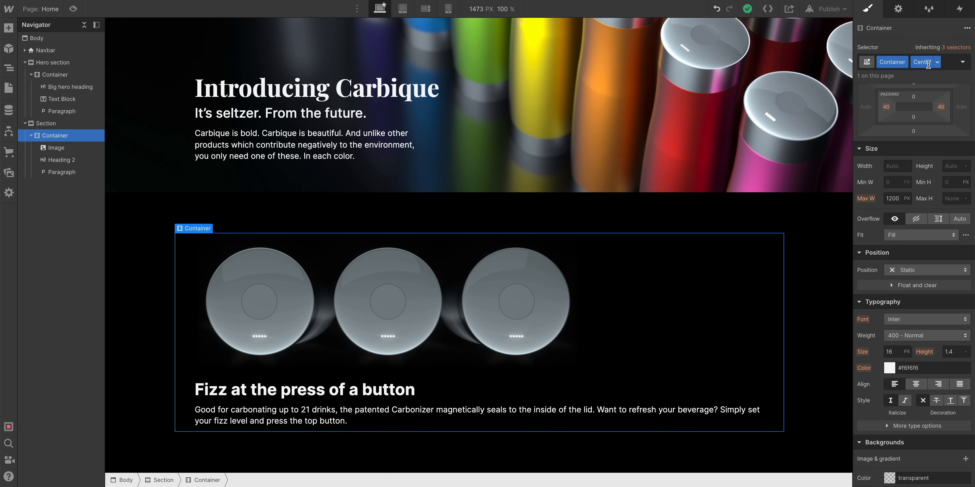
Make the Centered Container a flexbox with vertical direction and its children aligned to the center.
scroll(919, 110, "up", 3)
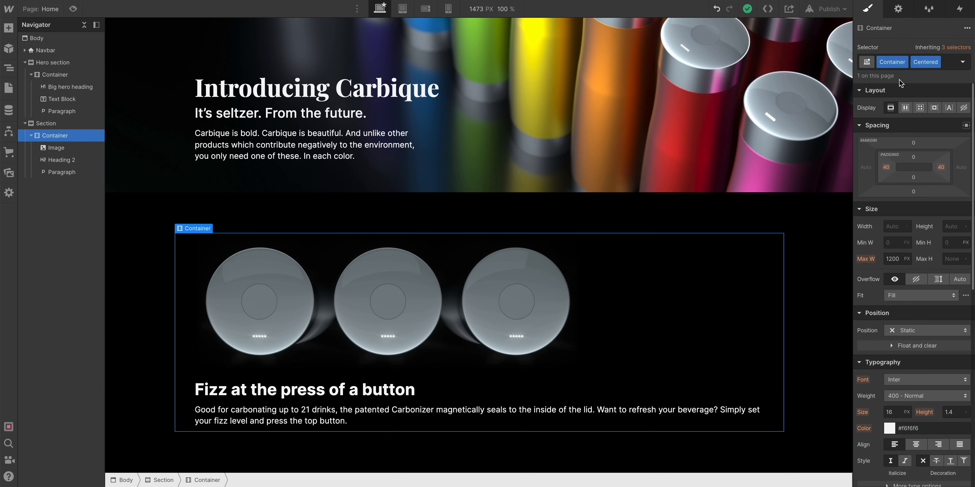
scroll(890, 268, "down", 3)
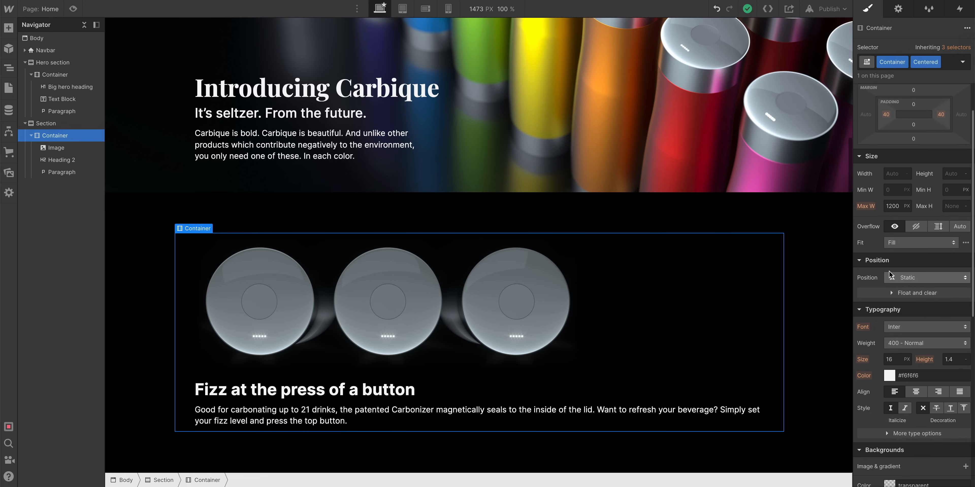
scroll(890, 268, "up", 3)
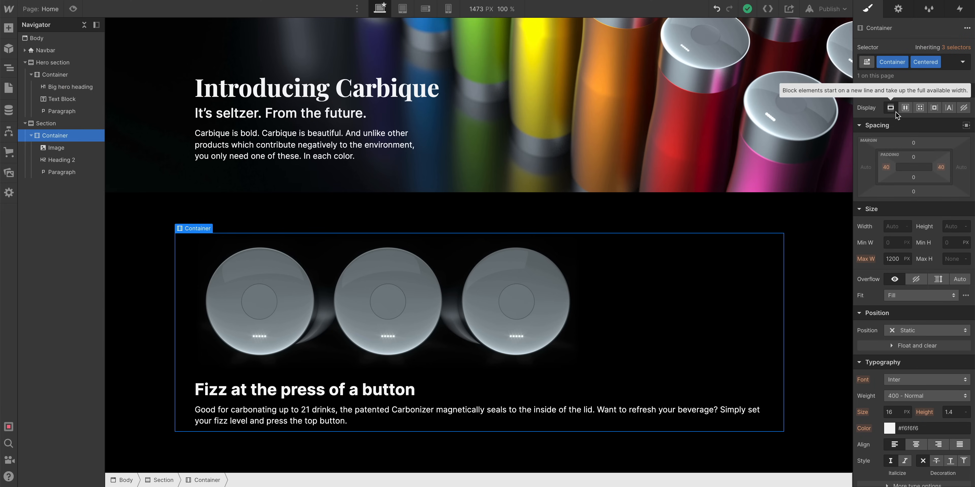
left_click(903, 109)
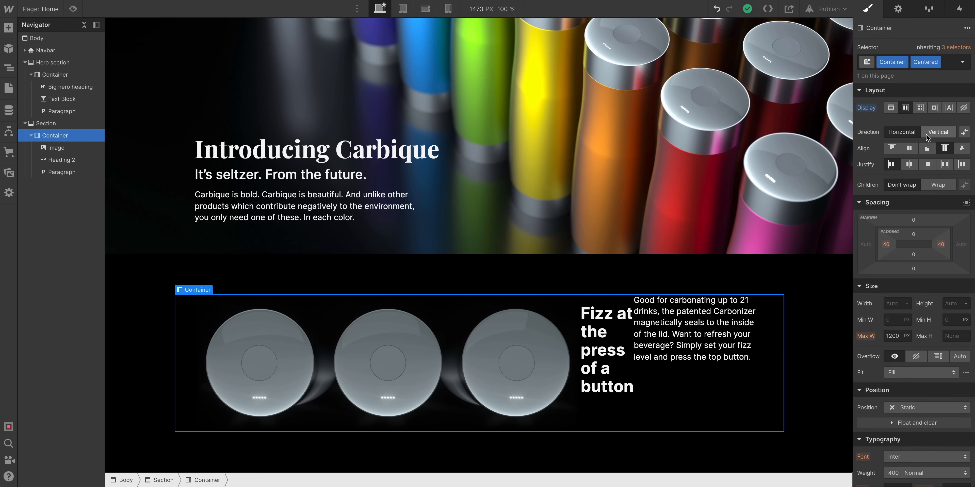
left_click(934, 133)
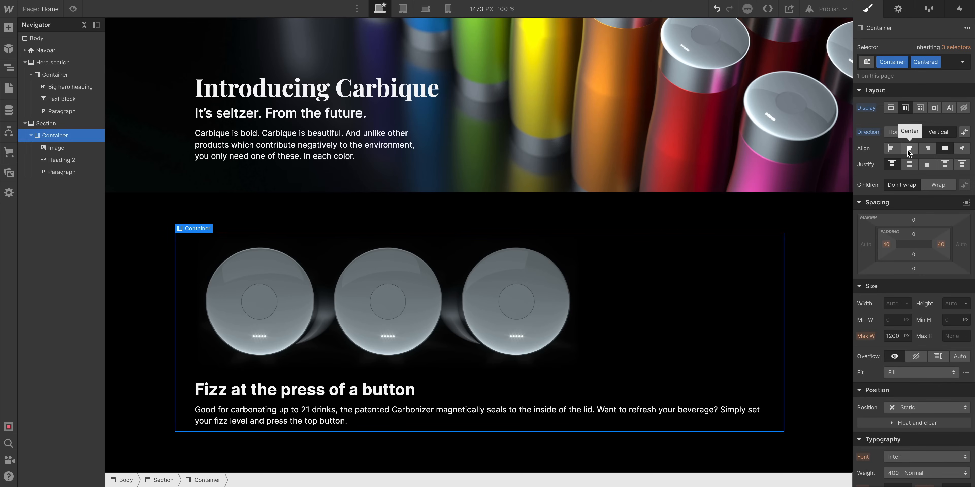
left_click(908, 150)
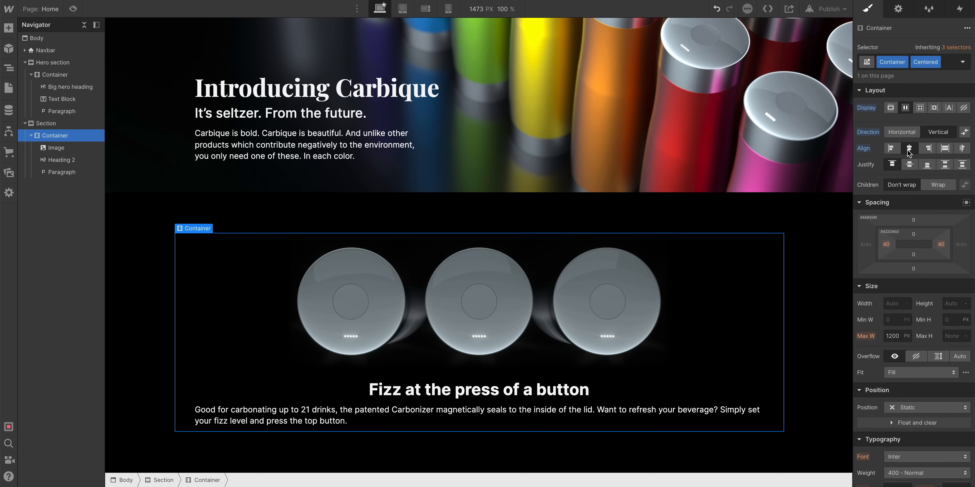
Try the end and start alignments on the Container's children, returning to center alignment each time.
left_click(929, 151)
left_click(909, 149)
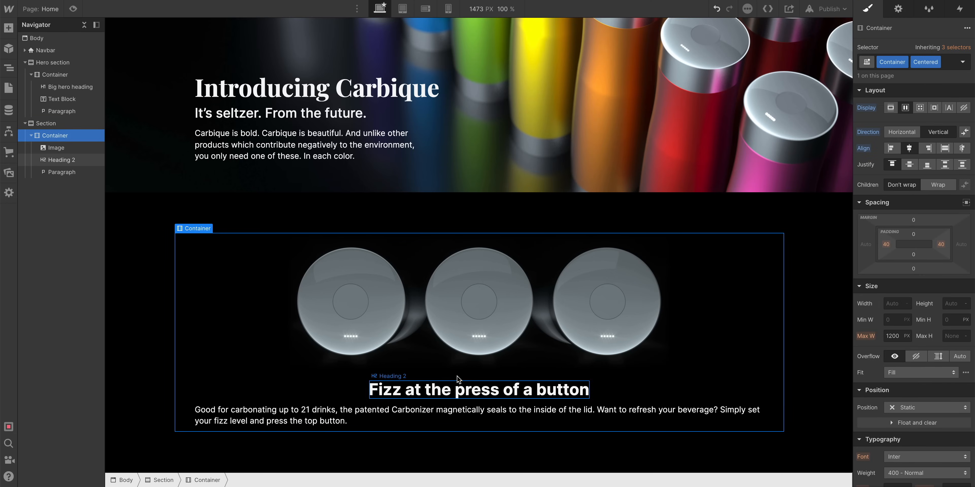
left_click(891, 149)
left_click(905, 150)
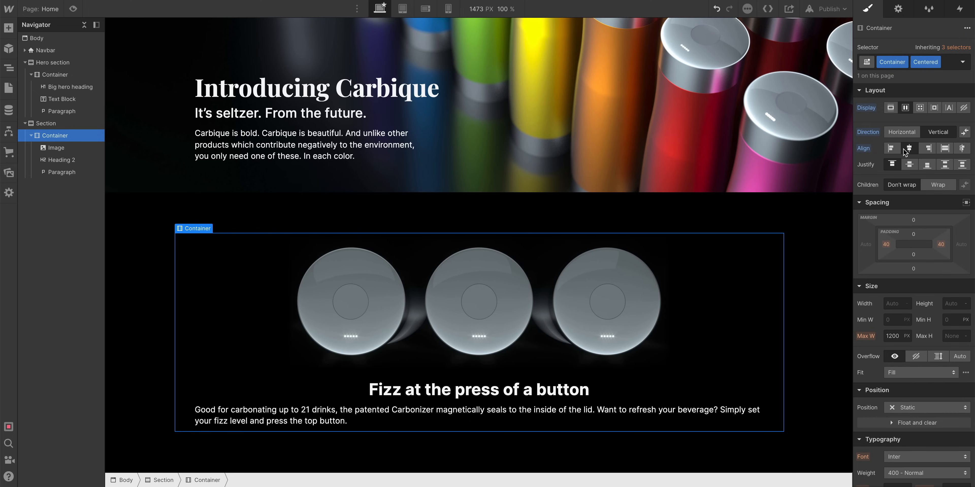
Center-align the Container's text and compare its paragraph with the matching paragraph in the Figma design.
scroll(910, 149, "down", 1)
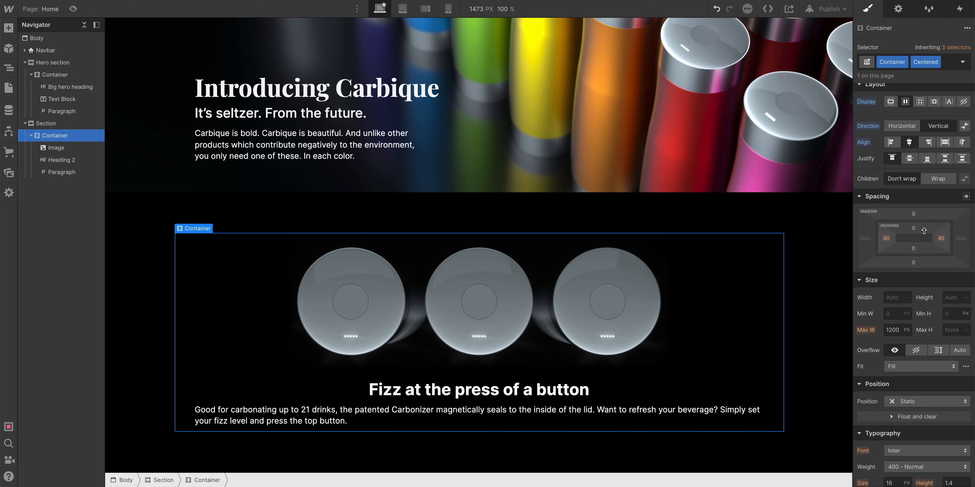
scroll(913, 336, "down", 5)
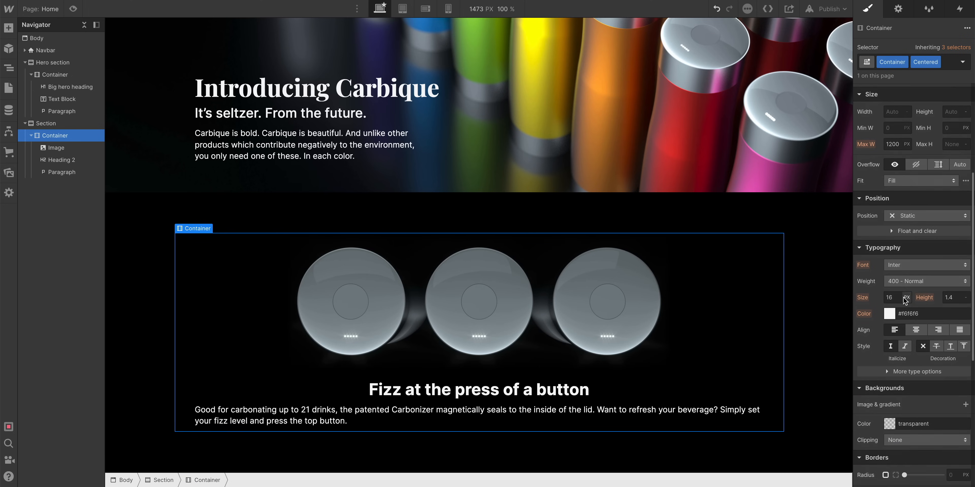
left_click(910, 332)
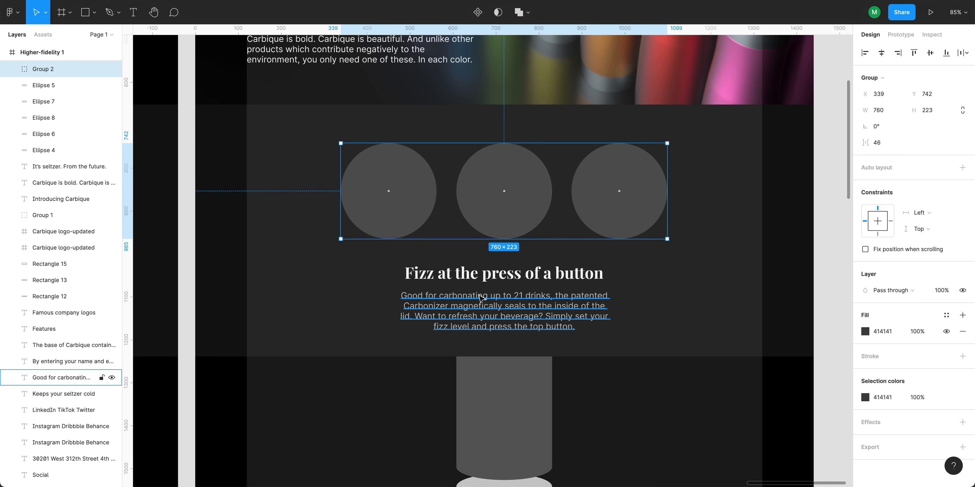
left_click(480, 304)
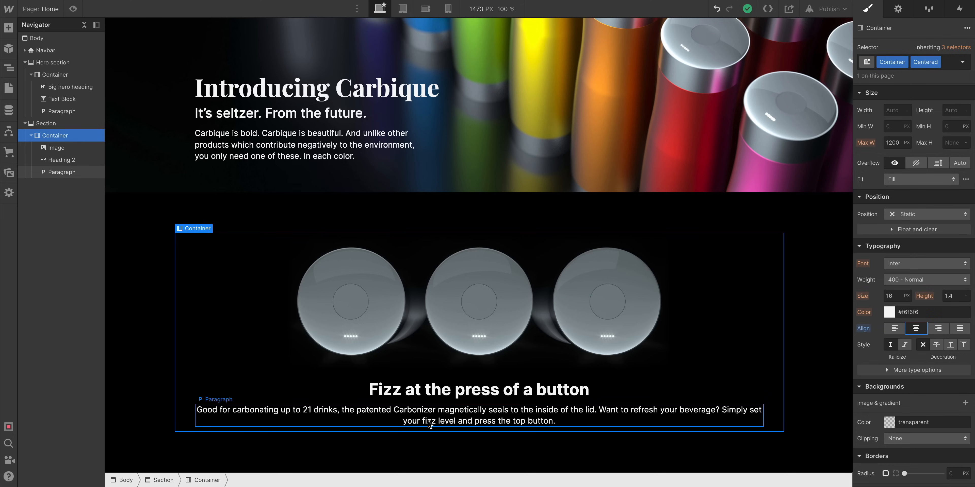
left_click(430, 423)
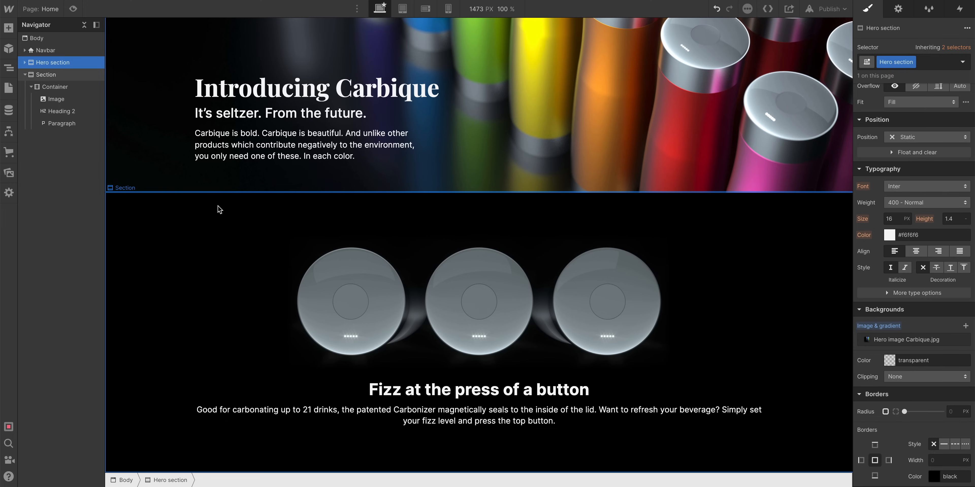
Add a Div Block between the H2 and the paragraph, and move both text elements into it.
left_click(8, 28)
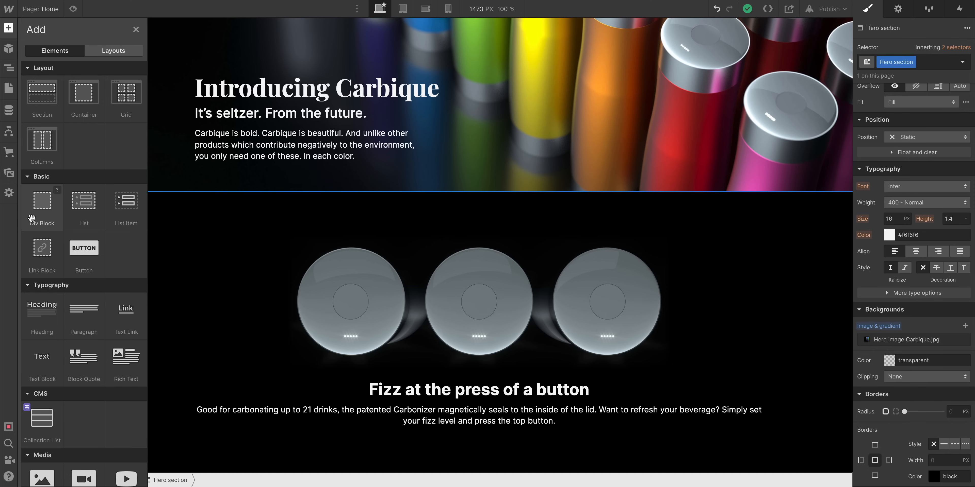
left_click_drag(39, 207, 497, 422)
scroll(575, 421, "down", 1)
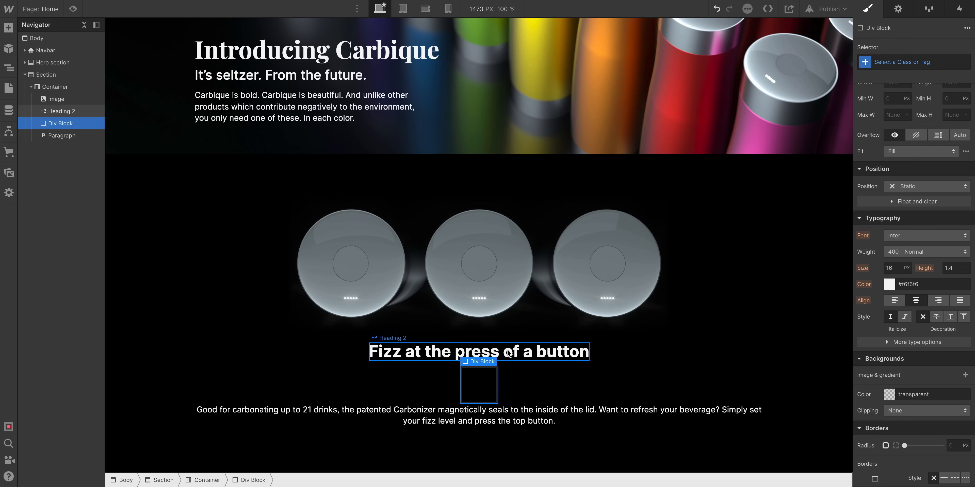
left_click_drag(506, 355, 478, 382)
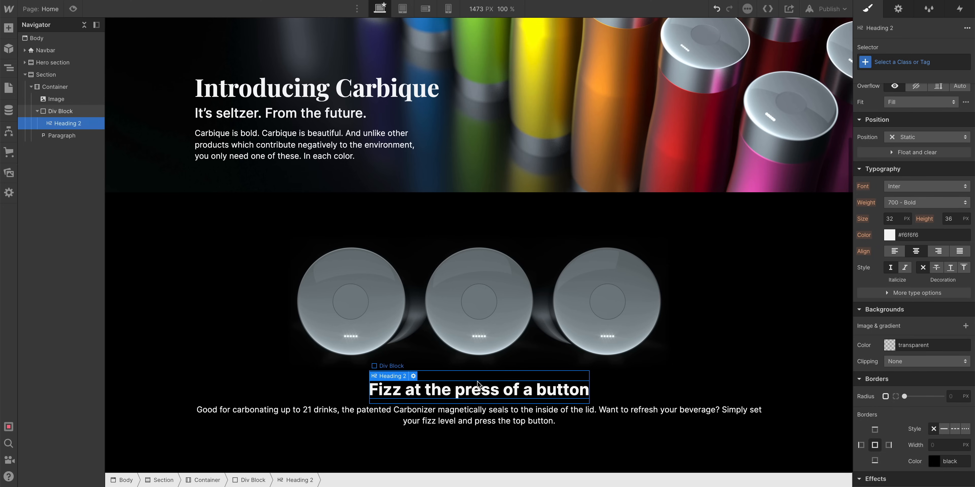
left_click_drag(472, 423, 474, 397)
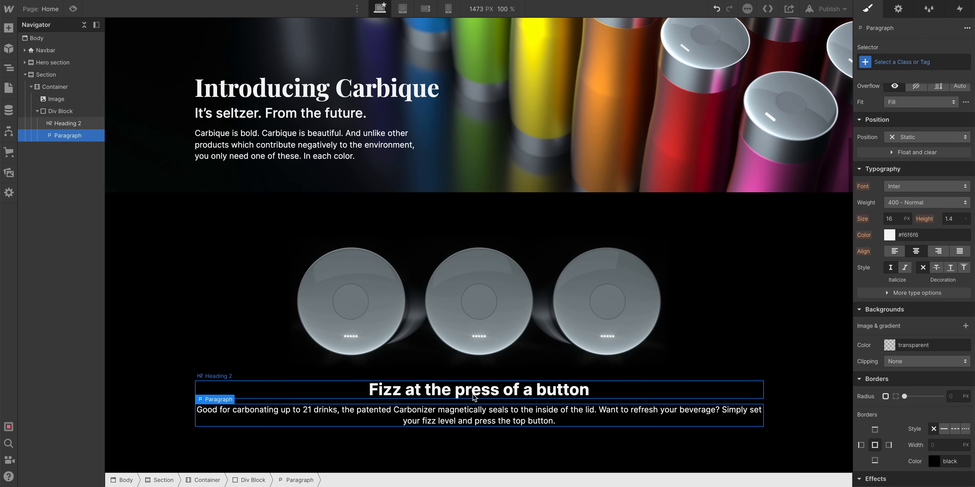
left_click(56, 74)
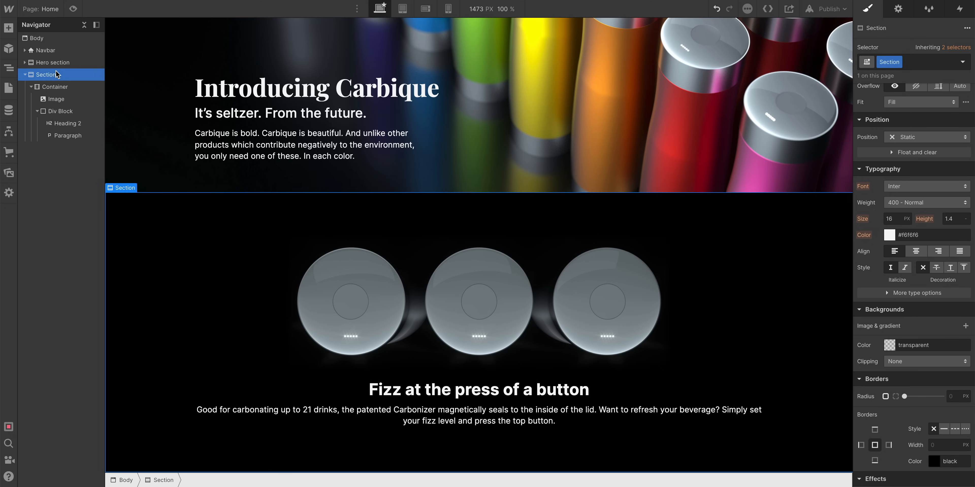
left_click(62, 87)
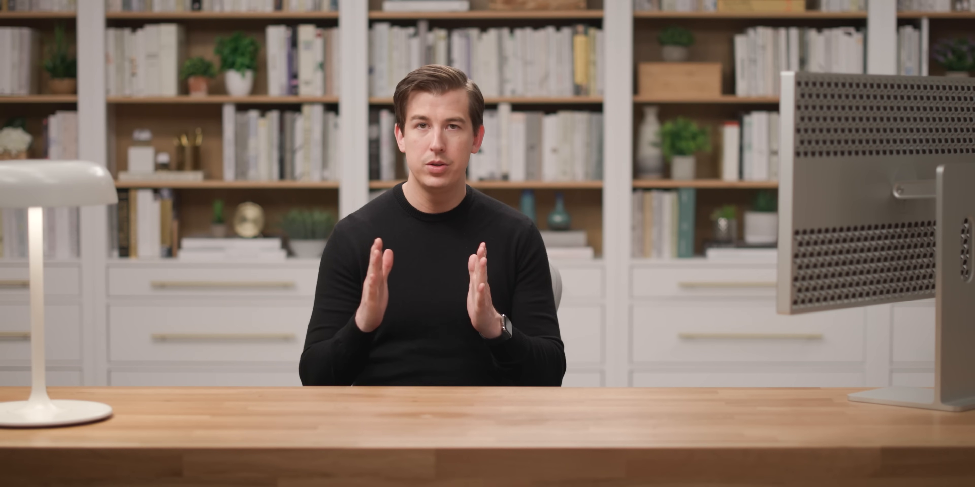
Give the Div Block around the heading and paragraph the class name Wrapper.
left_click(66, 102)
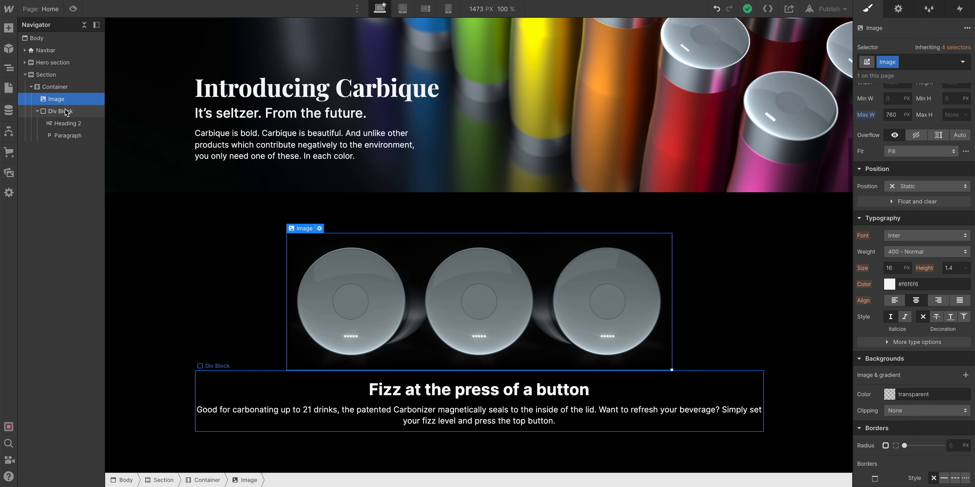
left_click(67, 112)
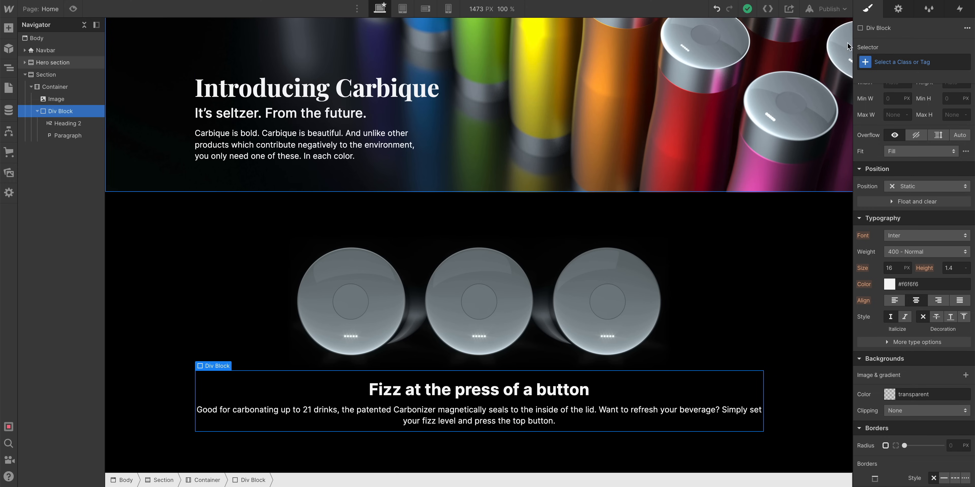
left_click(878, 60)
type("Wrapper")
key("Return")
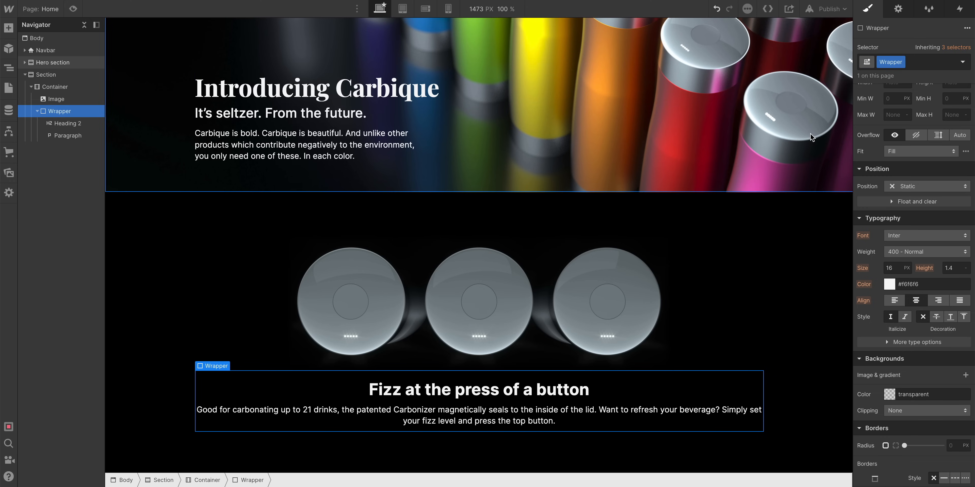
Try a fixed width of 600 px on the Wrapper and check it on the mobile landscape and portrait breakpoints.
scroll(903, 237, "up", 1)
scroll(901, 242, "up", 4)
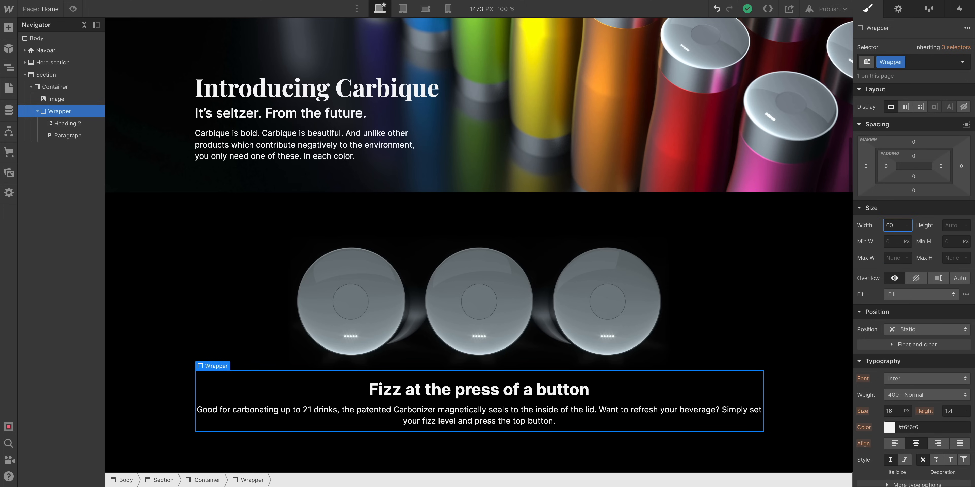
type("0")
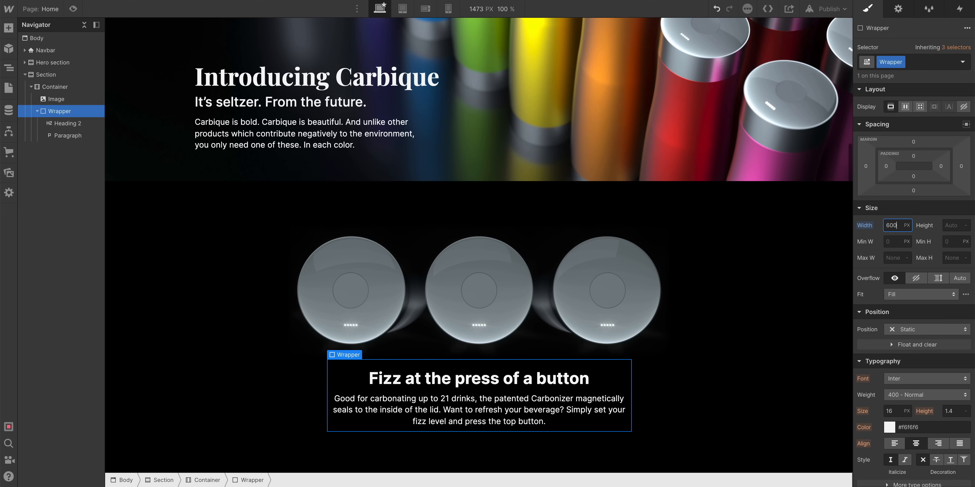
left_click(426, 9)
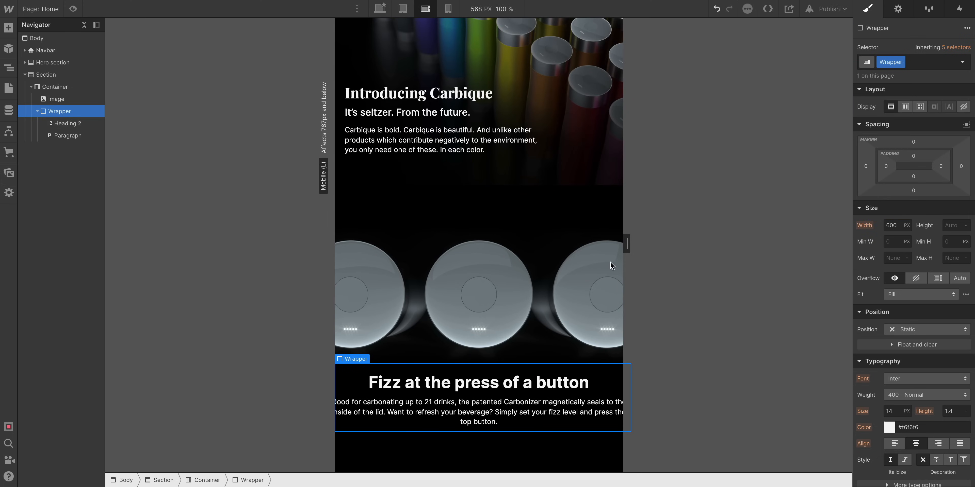
left_click(448, 9)
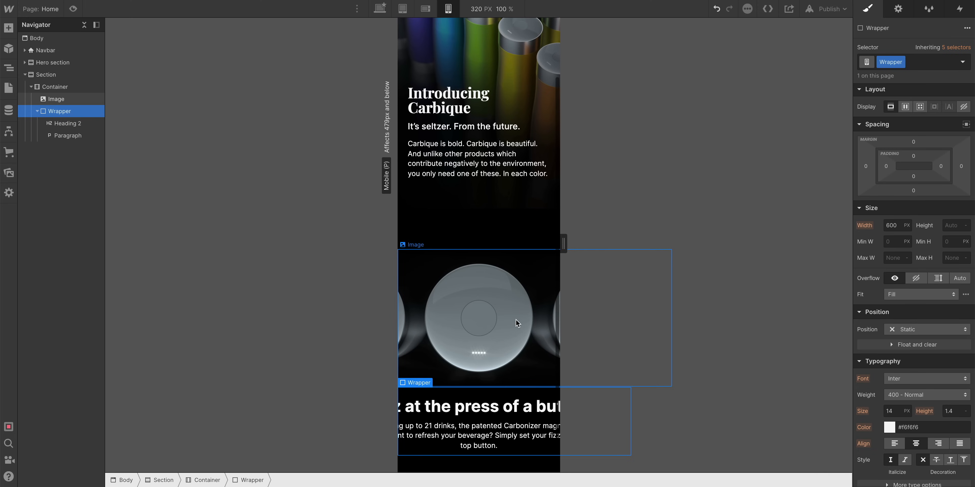
scroll(515, 328, "right", 5)
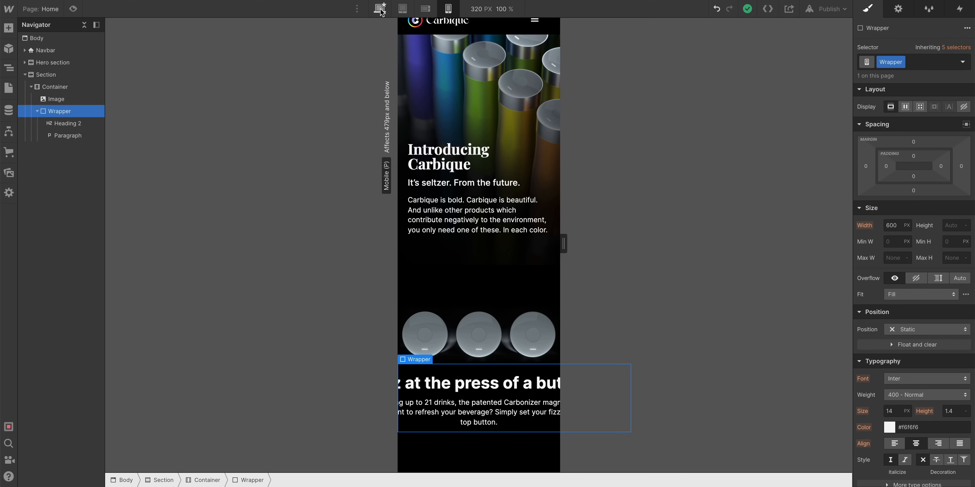
left_click(379, 9)
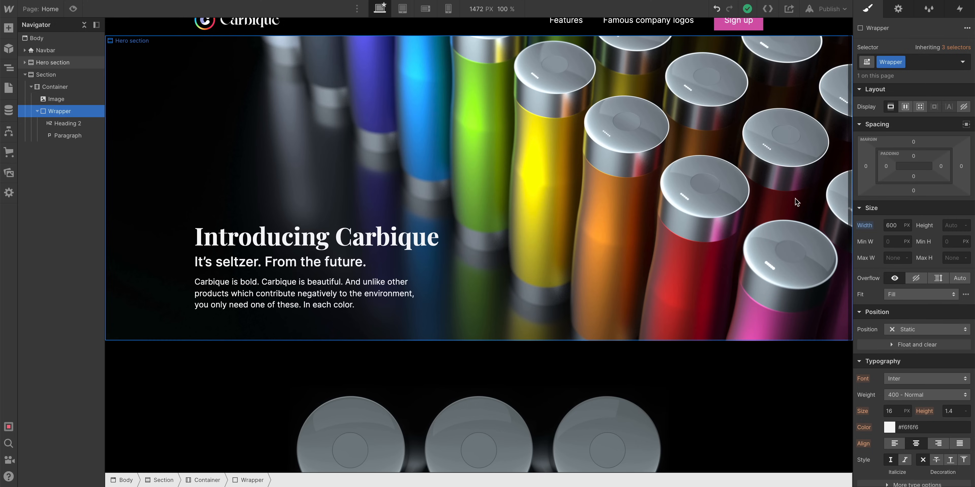
Reset the Wrapper's width on the desktop breakpoint and set its maximum width to 500 px.
left_click(864, 229)
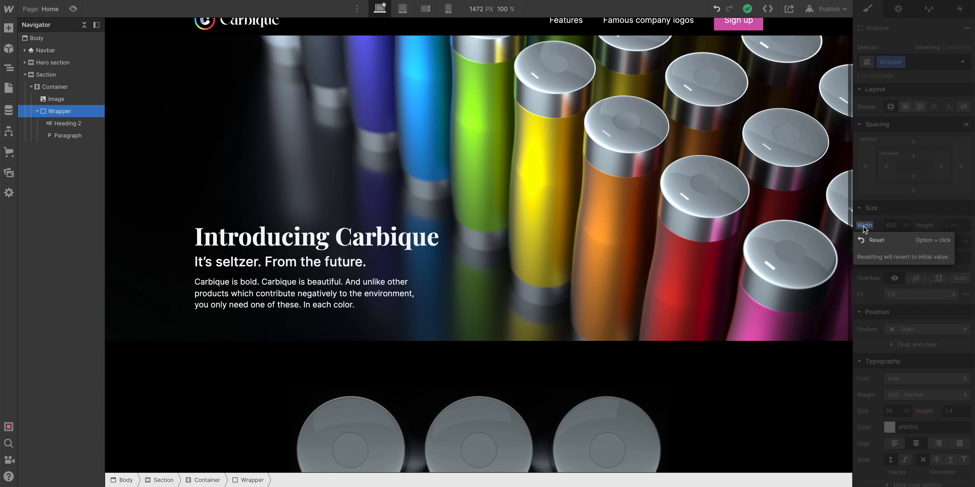
left_click(879, 241)
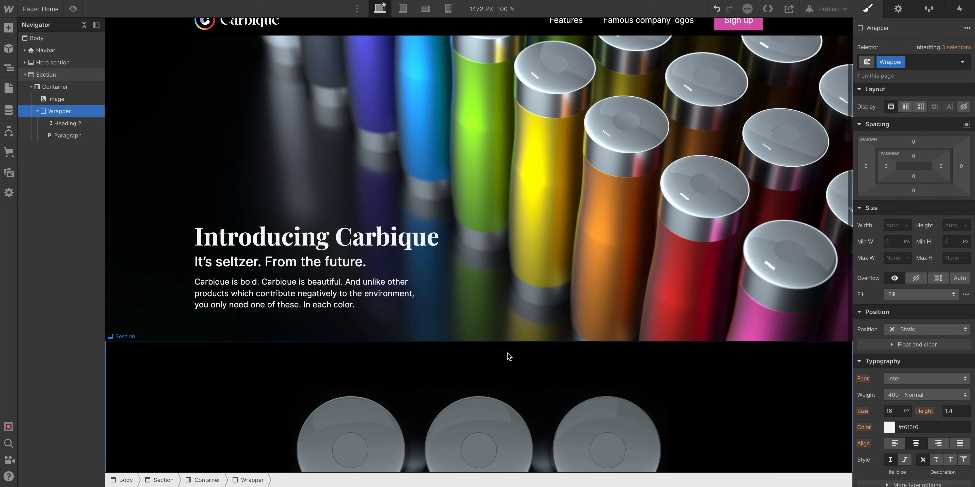
scroll(508, 358, "down", 4)
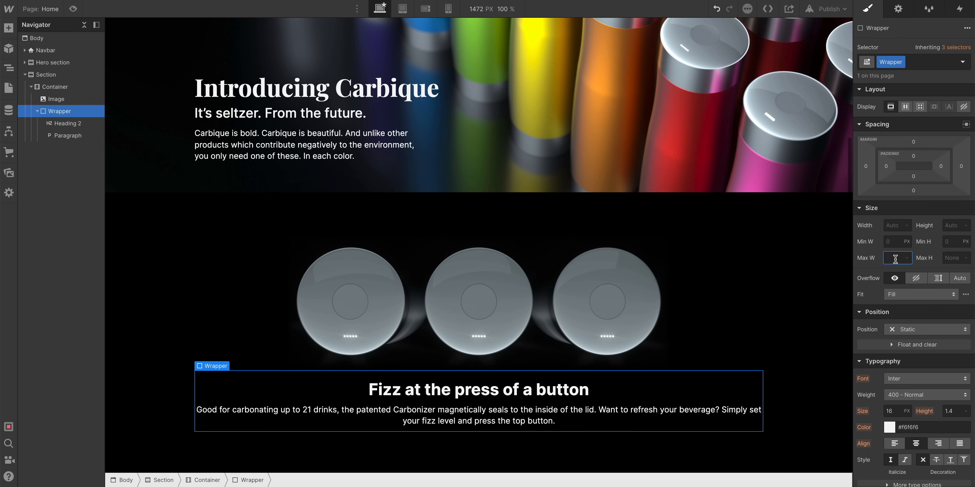
key("Return")
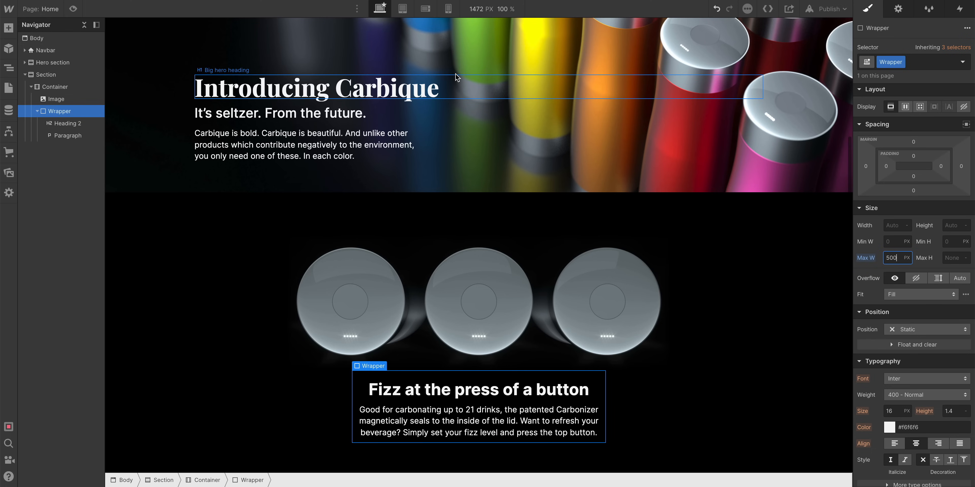
Check the Wrapper's layout on the mobile breakpoints, widening the portrait canvas to 360 px, and return to the desktop view.
left_click(425, 9)
left_click(448, 9)
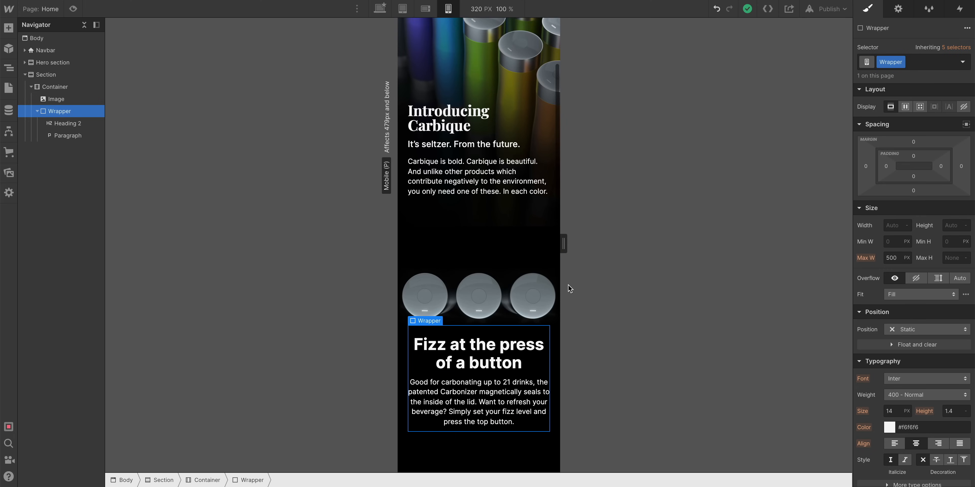
mouse_move(562, 243)
left_mouse_down()
mouse_move(615, 246)
mouse_move(558, 246)
mouse_move(584, 246)
mouse_move(572, 246)
left_mouse_up()
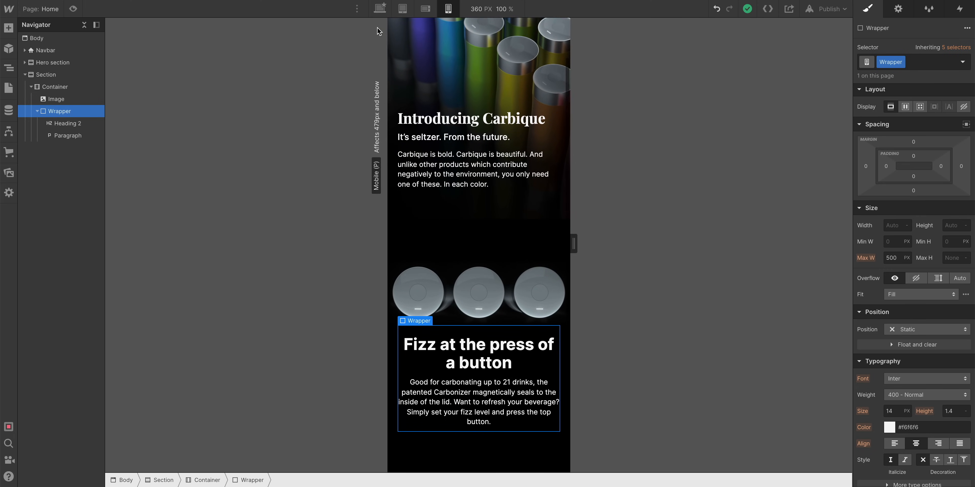
left_click(380, 9)
scroll(554, 359, "down", 4)
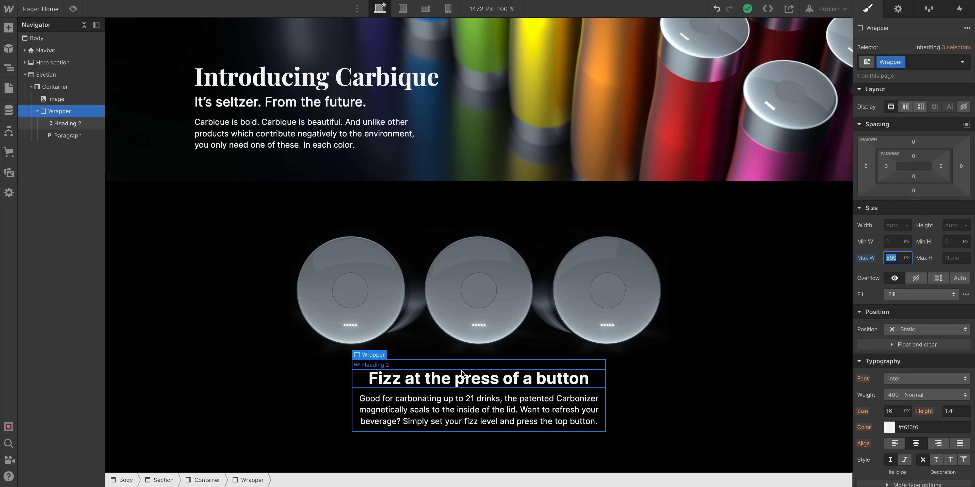
Apply the Big hero heading class to the "Fizz at the press of a button" H2, and undo a trial font size change.
left_click(463, 374)
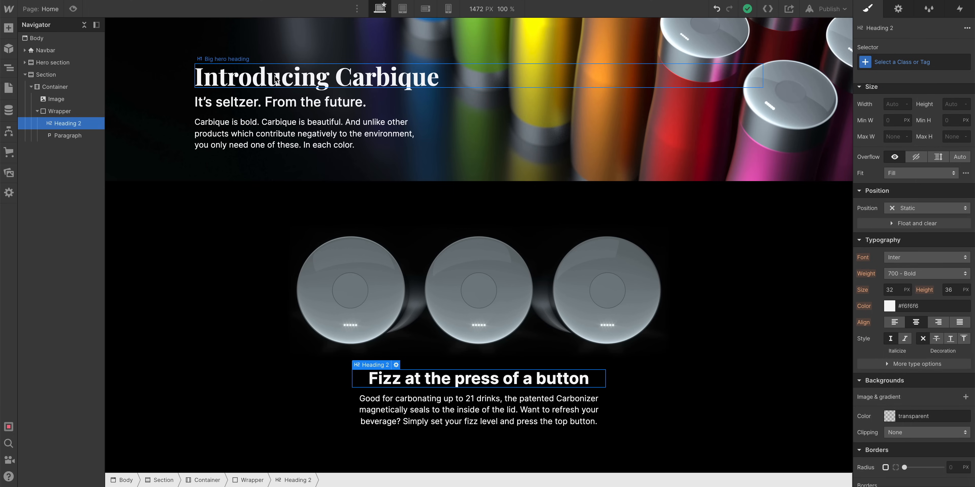
left_click(885, 61)
left_click(908, 142)
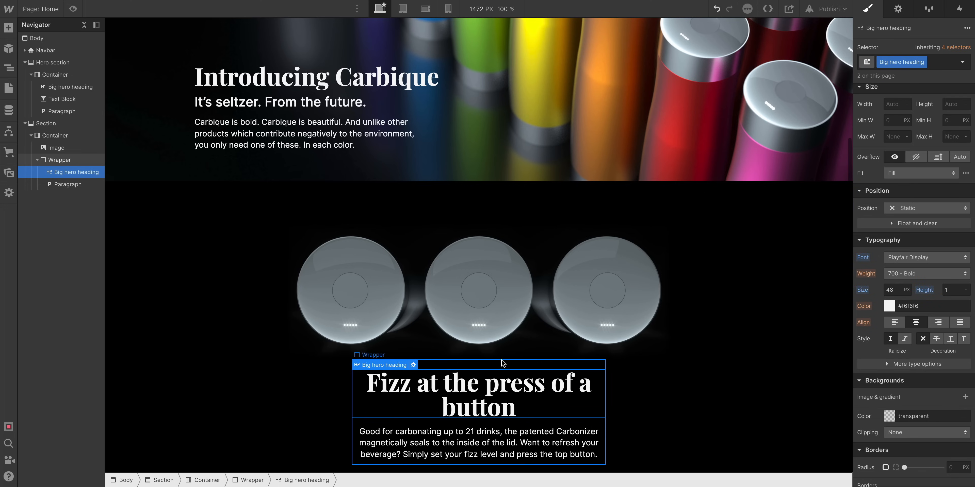
left_click_drag(896, 291, 889, 290)
key("super+z")
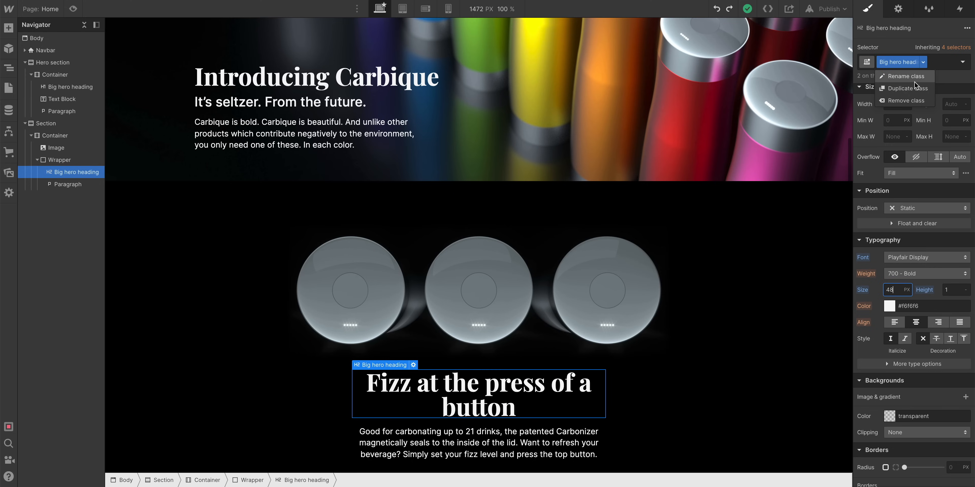
Duplicate the H2's class as Smaller heading and set its font size to 36 px.
left_click(907, 89)
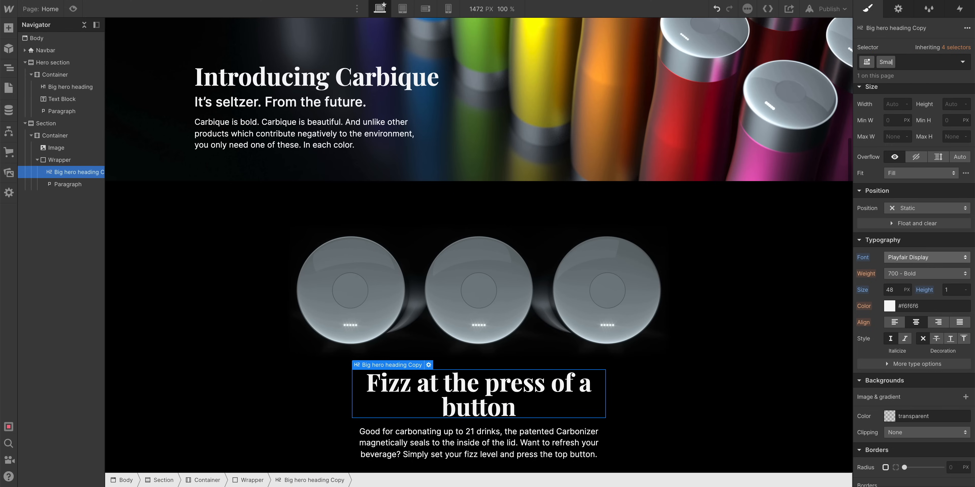
type("Smaller heading")
key("Return")
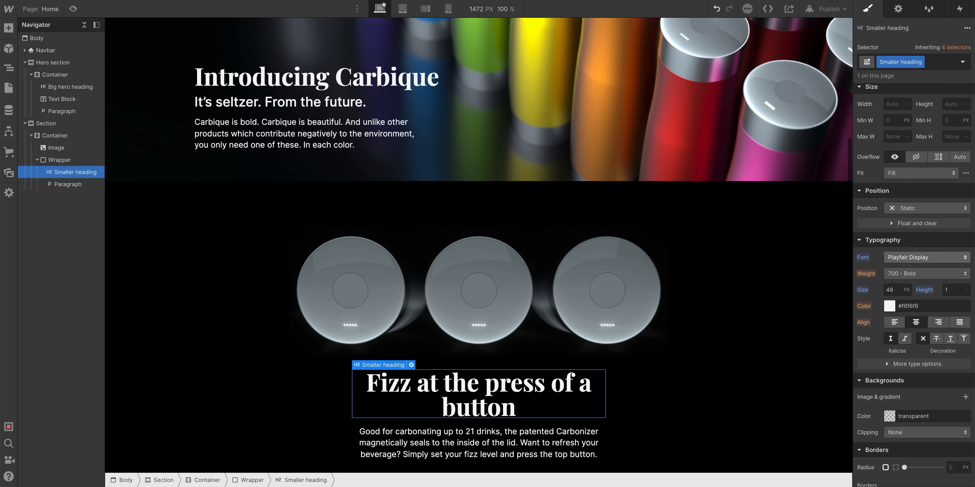
left_click_drag(894, 290, 887, 289)
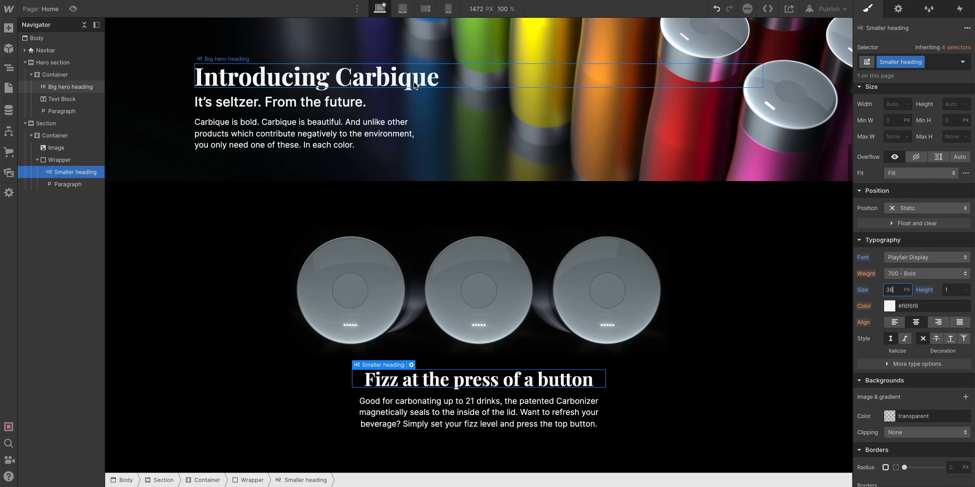
Try the red text color #ca3232 on the "Introducing Carbique" heading, compare it with the smaller heading, and undo the color change.
left_click(412, 85)
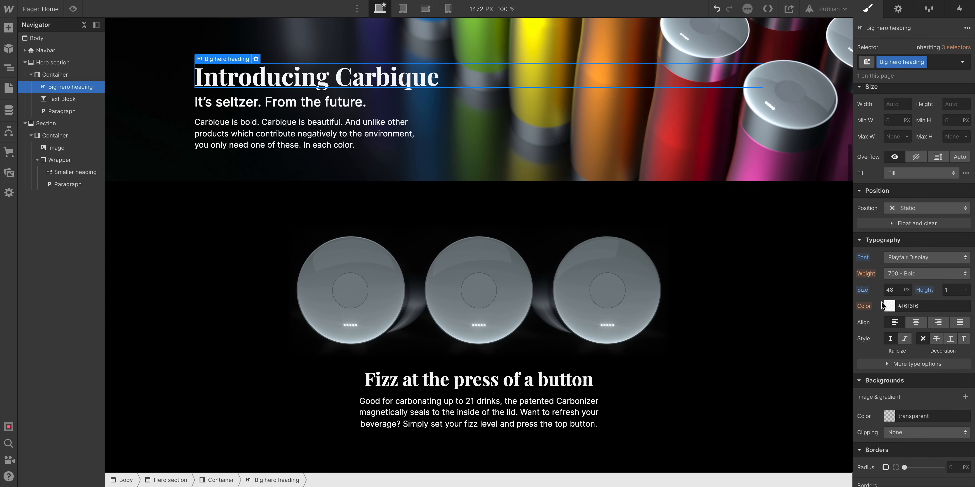
left_click(895, 307)
left_click_drag(922, 180, 943, 140)
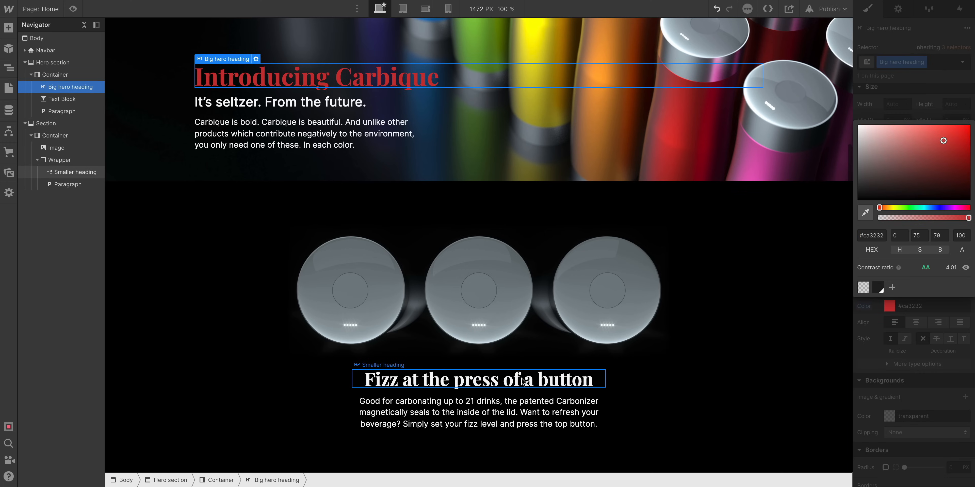
left_click(895, 91)
key("ctrl+z")
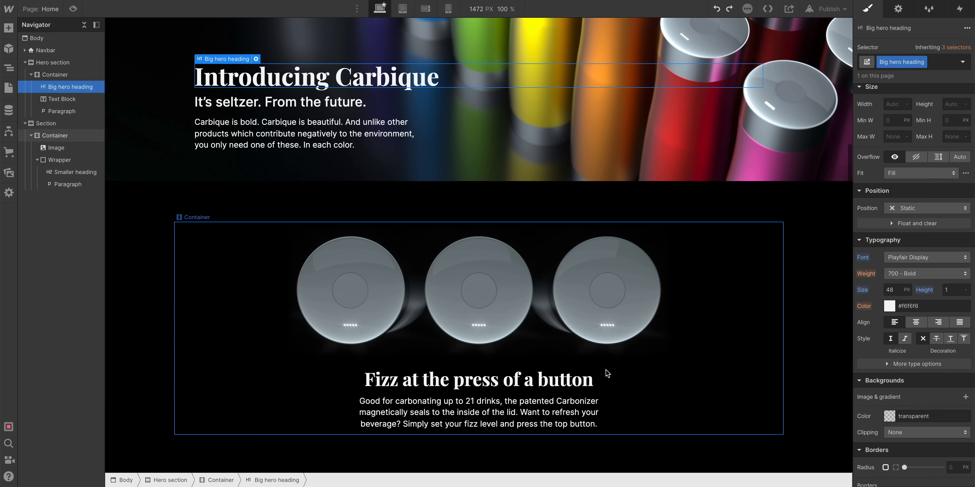
left_click(566, 381)
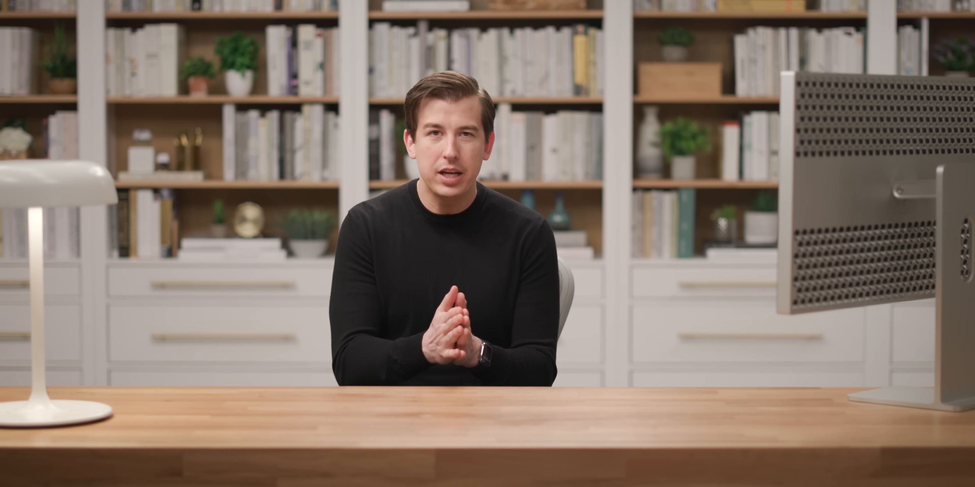
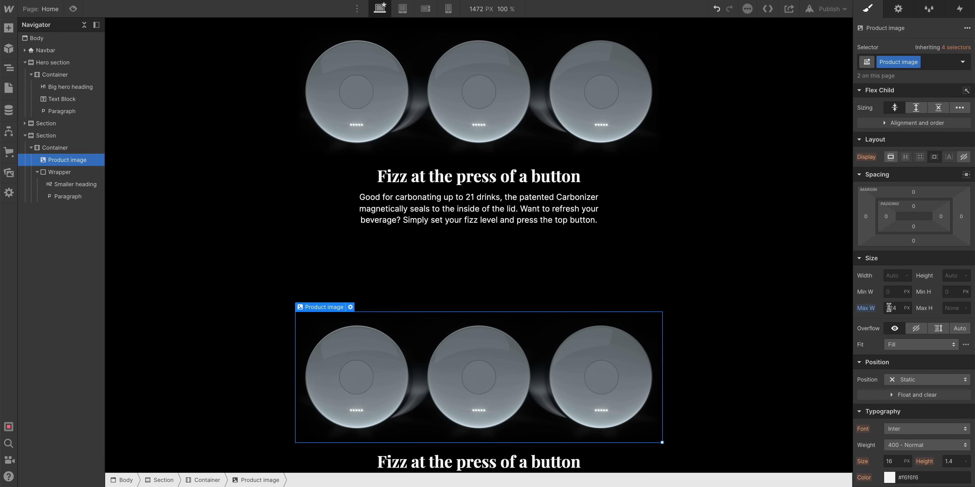
Set the maximum width of the Product image class to 700 px.
type("00")
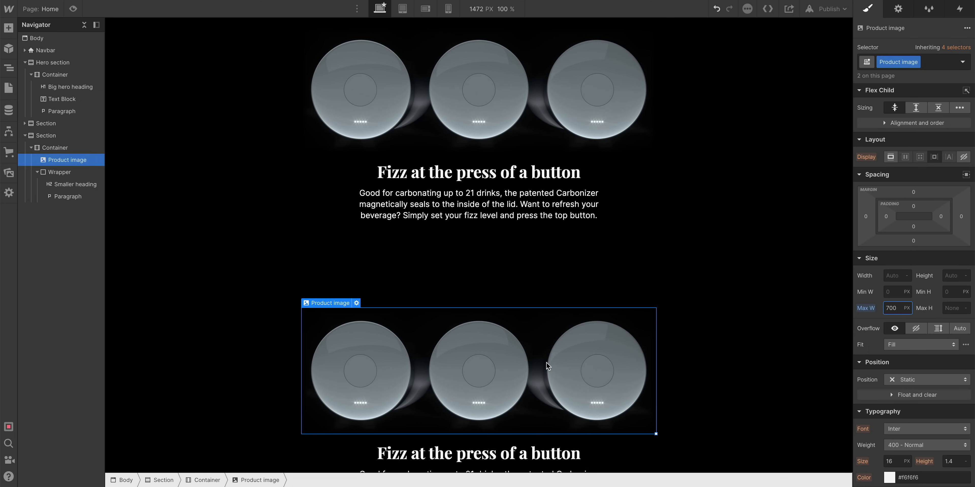
scroll(545, 361, "down", 1)
scroll(542, 358, "down", 1)
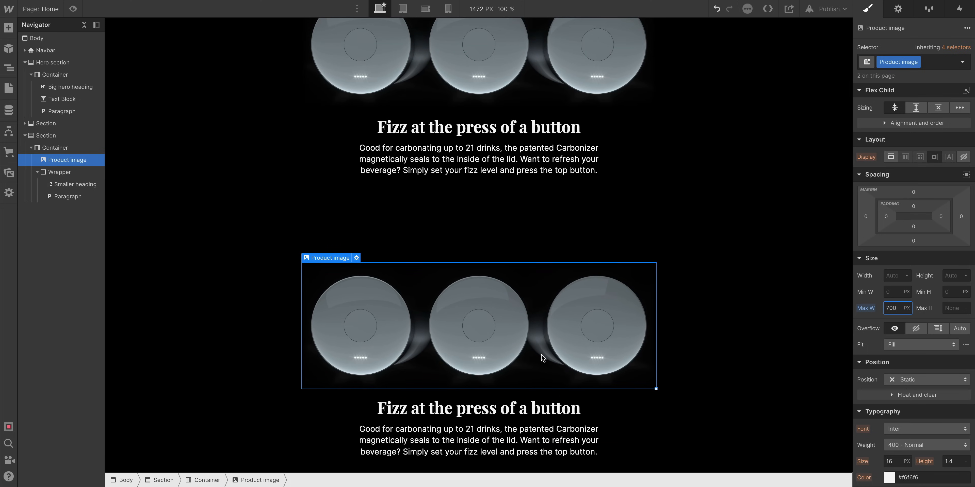
scroll(469, 358, "down", 1)
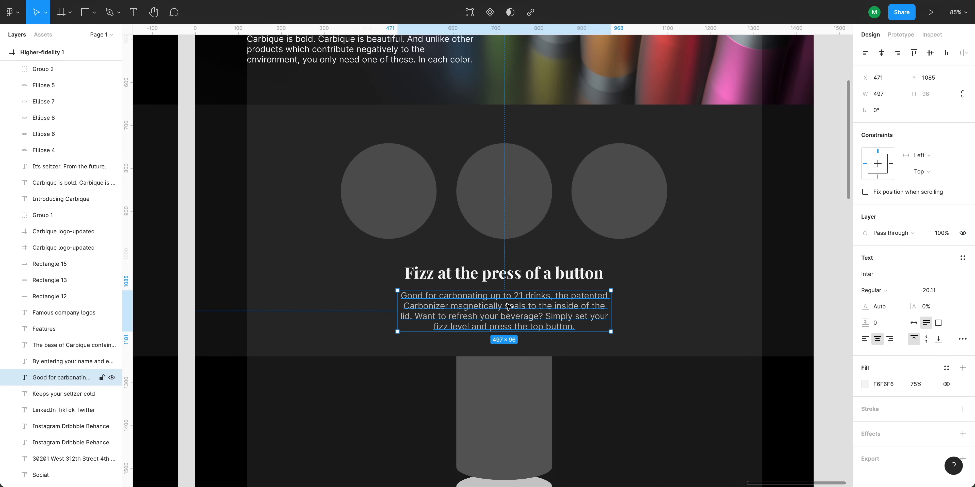
Copy the heading "Keeps your seltzer cold" from the Figma design and replace the second product section's heading in Webflow with it.
scroll(508, 307, "down", 5)
double_click(508, 328)
key("ctrl+c")
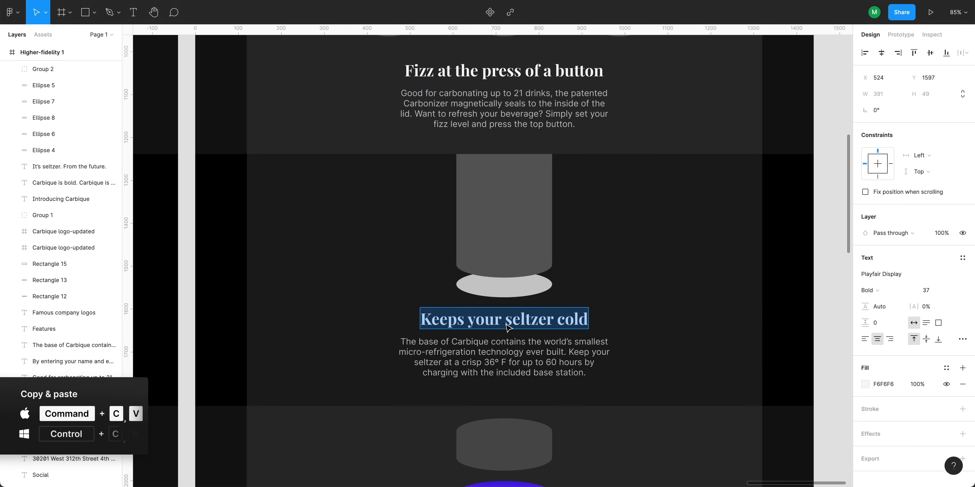
scroll(487, 245, "down", 1)
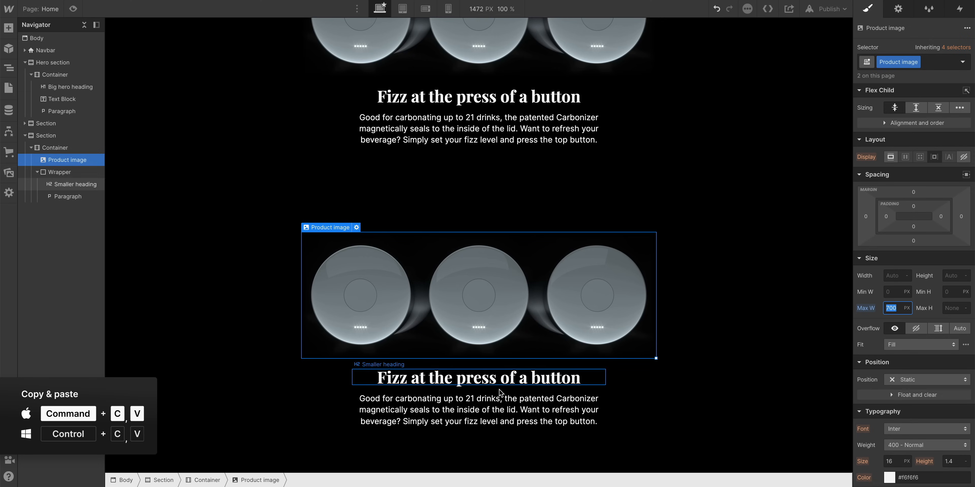
key("ctrl+v")
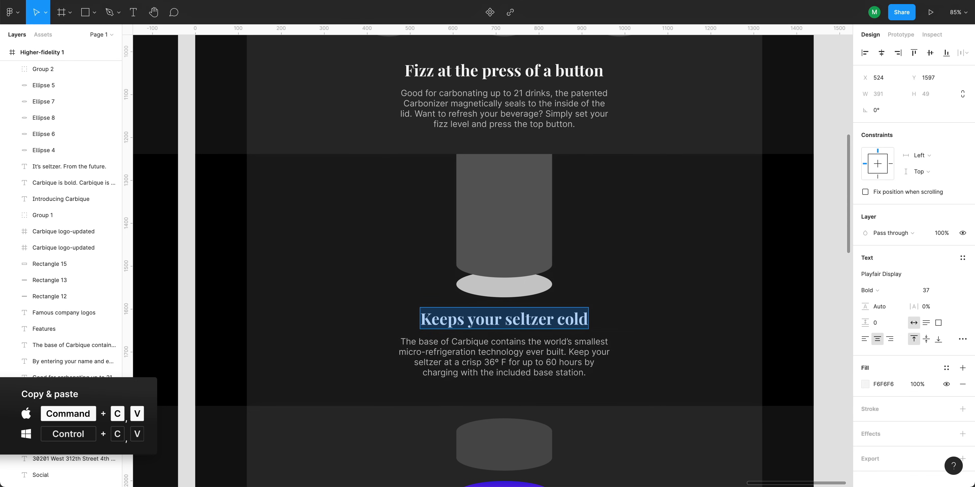
Copy the micro-refrigeration paragraph from the Figma design and replace the second product section's paragraph in Webflow with it.
double_click(506, 360)
key("ctrl+c")
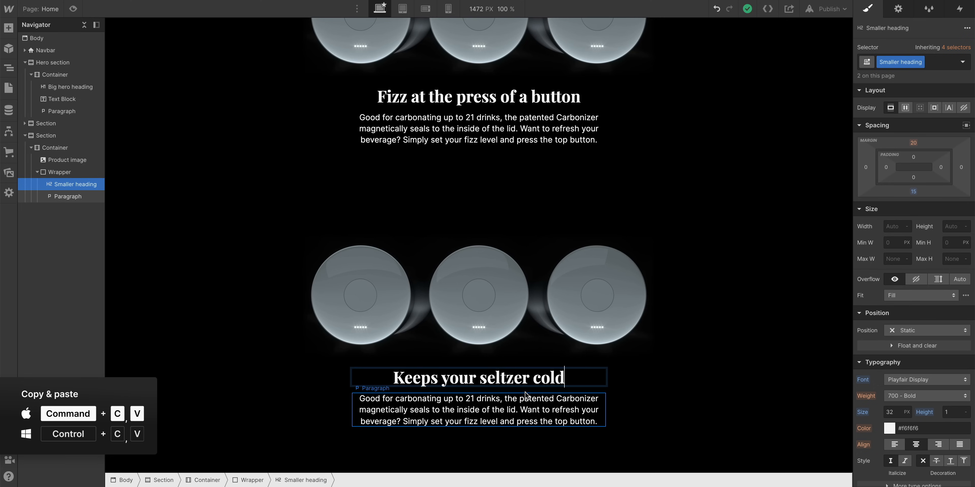
left_click(529, 401)
key("ctrl+v")
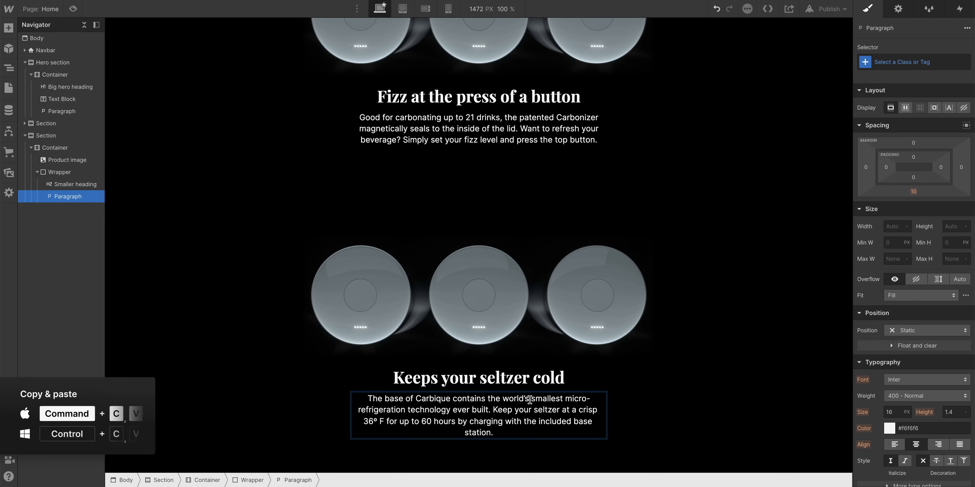
Replace the product image above "Keeps your seltzer cold" with the asset Base station Carbique.jpg.
left_click(674, 372)
scroll(675, 372, "down", 1)
left_click(572, 289)
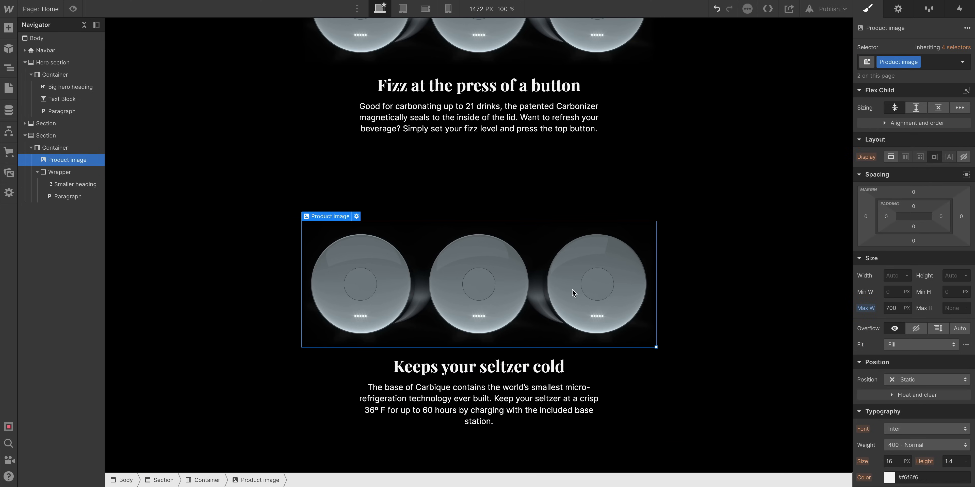
left_click(356, 216)
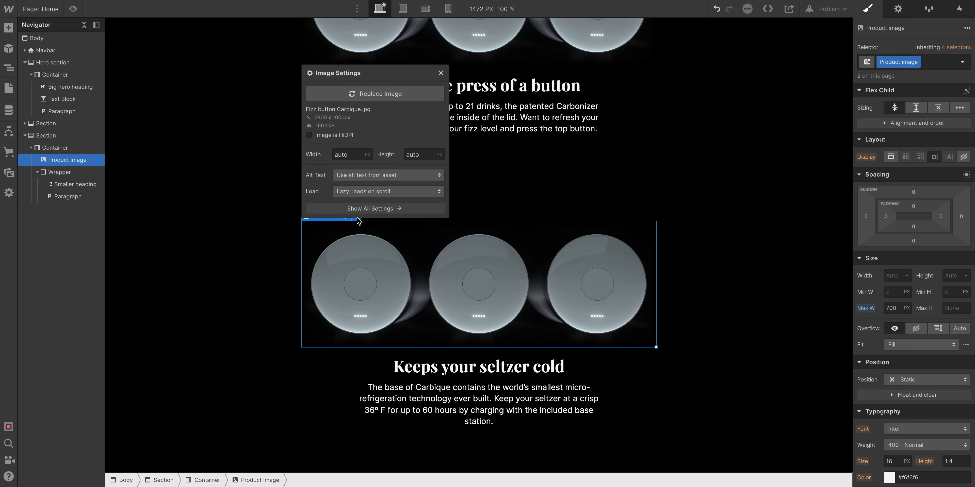
left_click(364, 94)
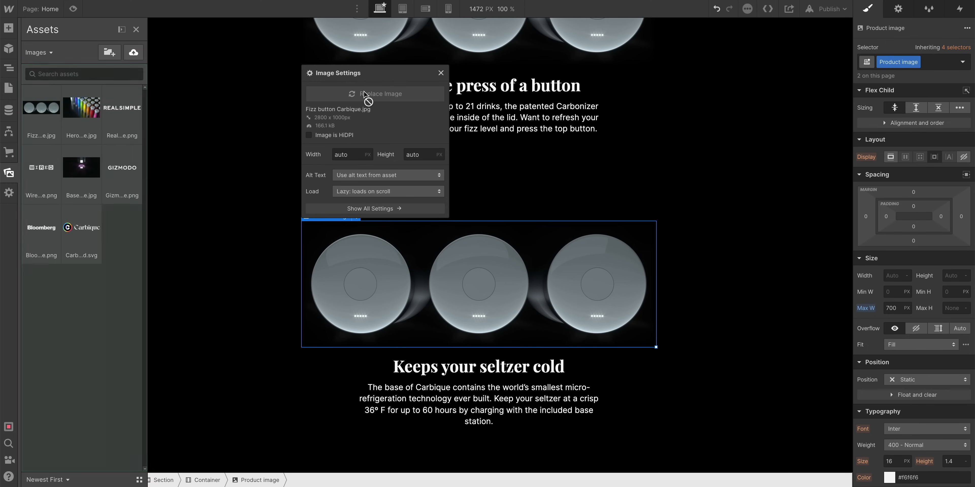
left_click(78, 179)
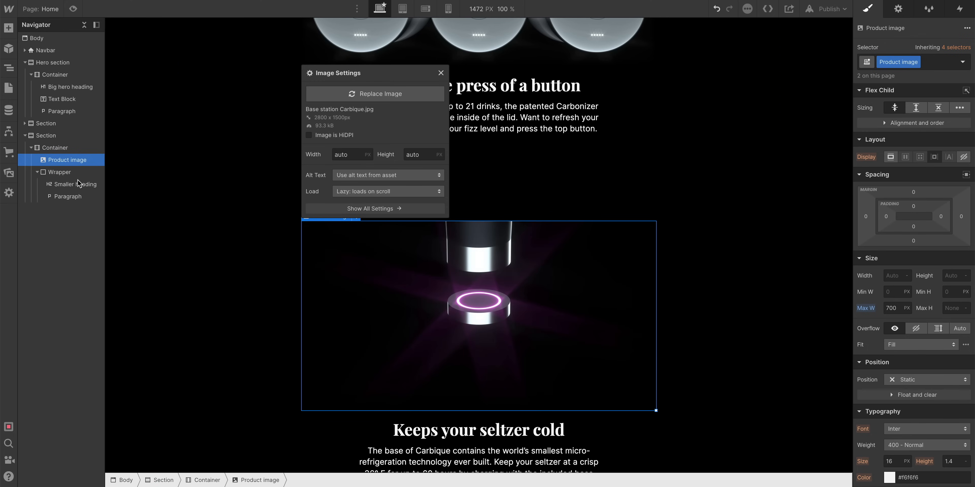
Close the image settings and examine the containers and section boundaries of the two product sections.
left_click(183, 261)
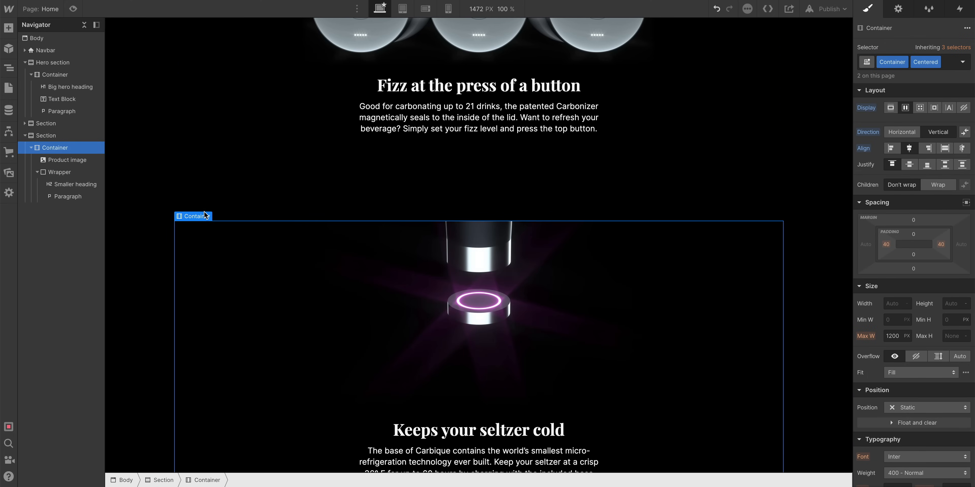
left_click(212, 194)
left_click(245, 260)
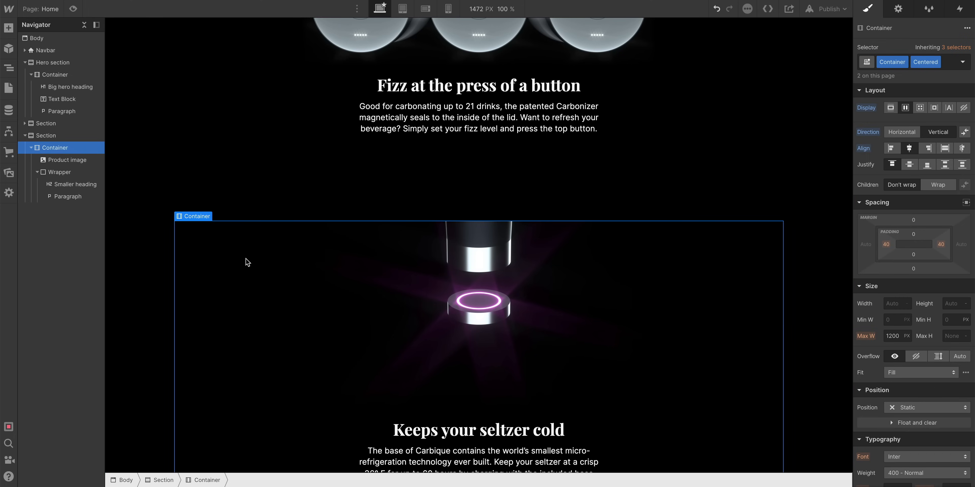
left_click(470, 253)
left_click(236, 274)
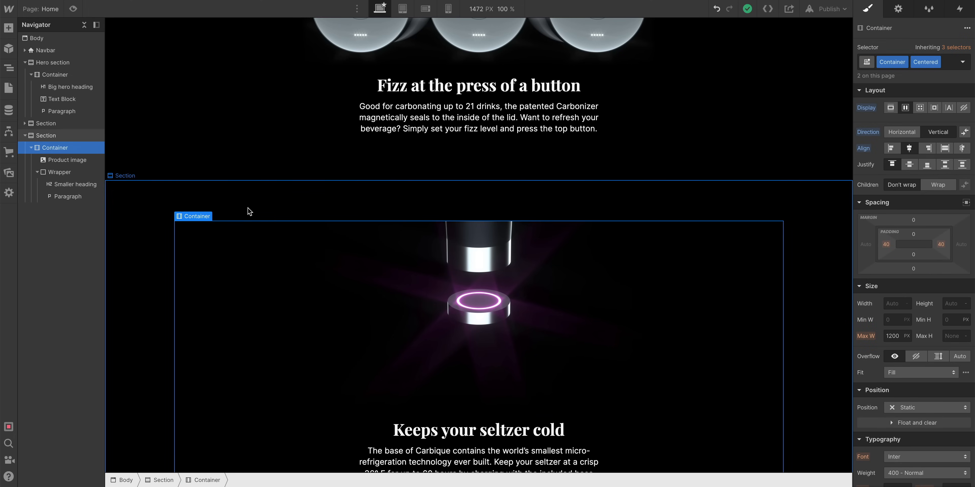
left_click(251, 197)
scroll(500, 257, "down", 1)
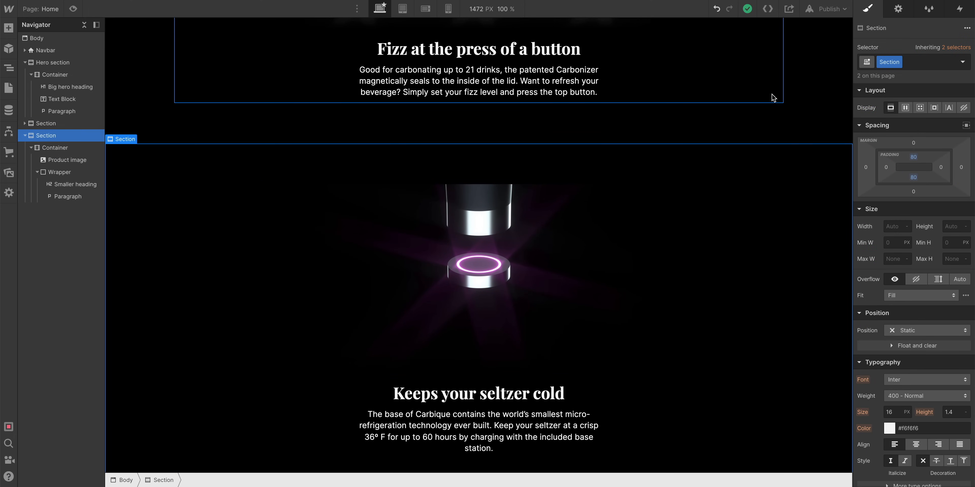
left_click(546, 99)
scroll(737, 151, "up", 2)
left_click(718, 224)
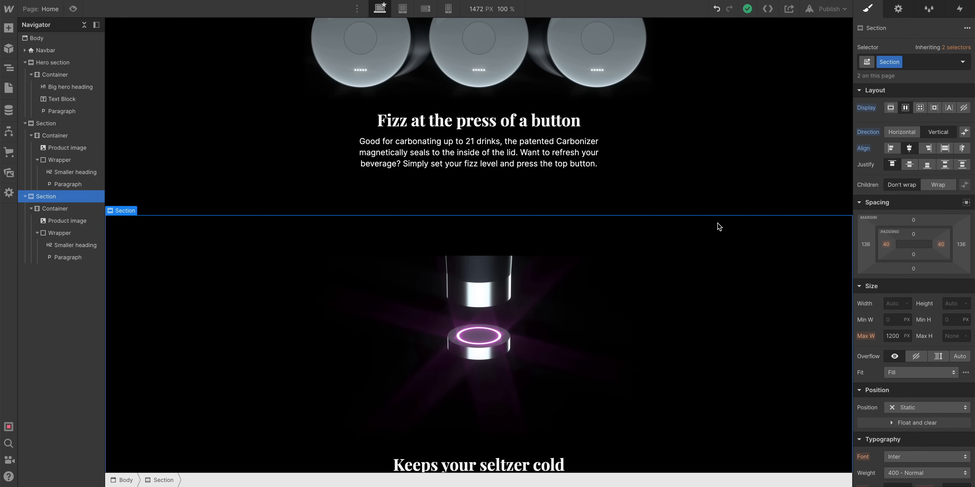
scroll(718, 223, "up", 2)
left_click(800, 173)
scroll(663, 256, "up", 1)
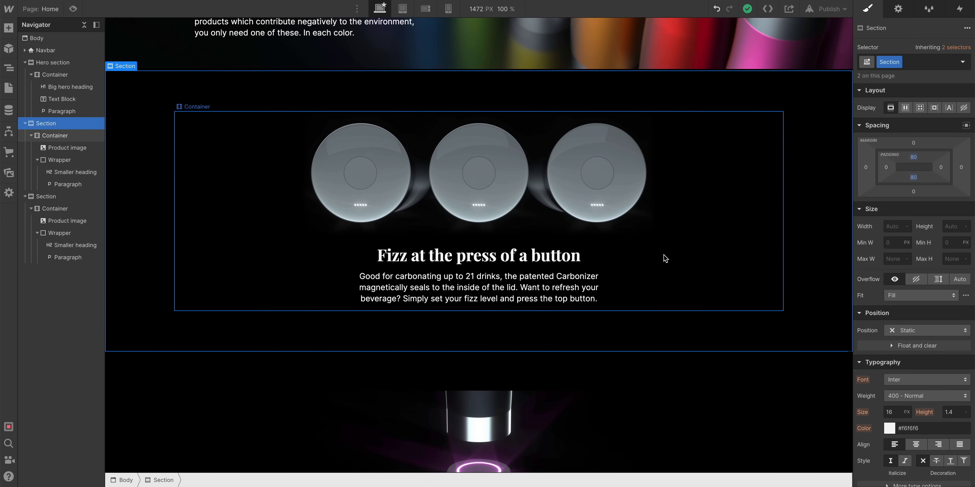
scroll(514, 307, "down", 2)
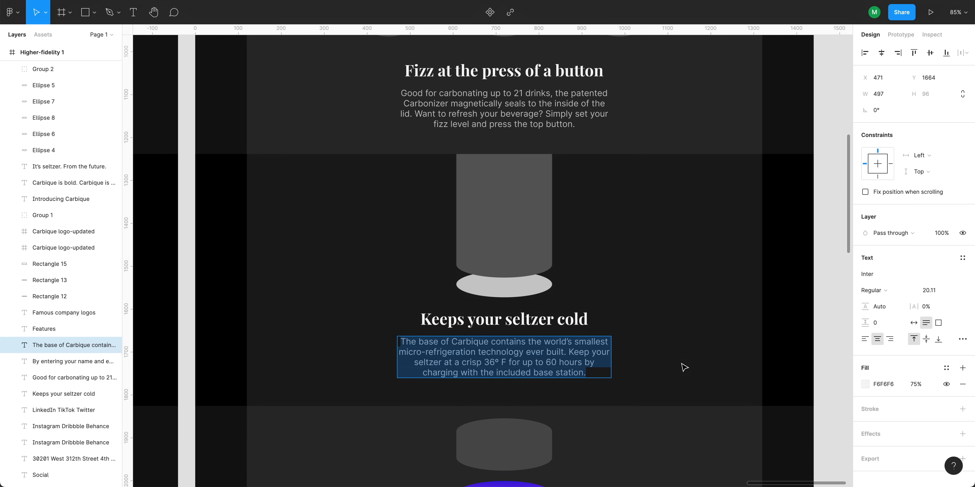
Switch to Figma and hide the one-column layout grid of the Higher-fidelity 1 frame.
scroll(630, 281, "down", 3)
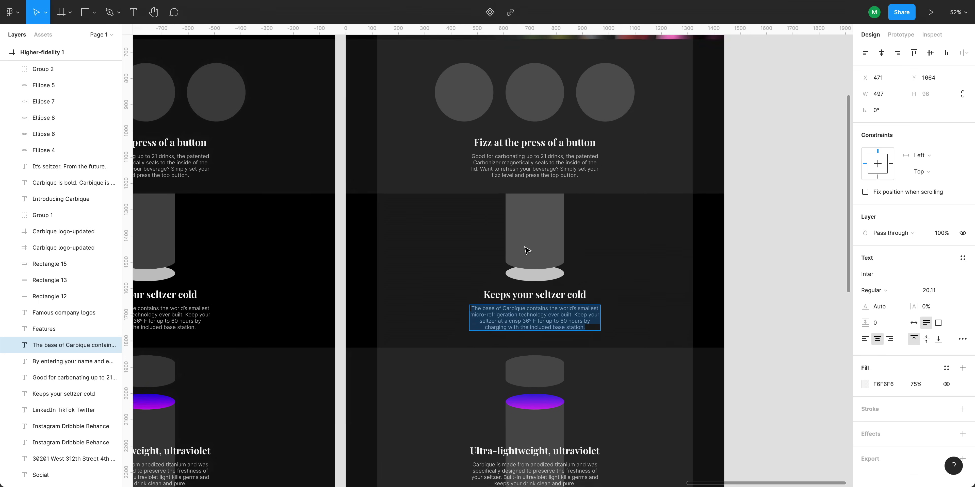
scroll(441, 279, "up", 10)
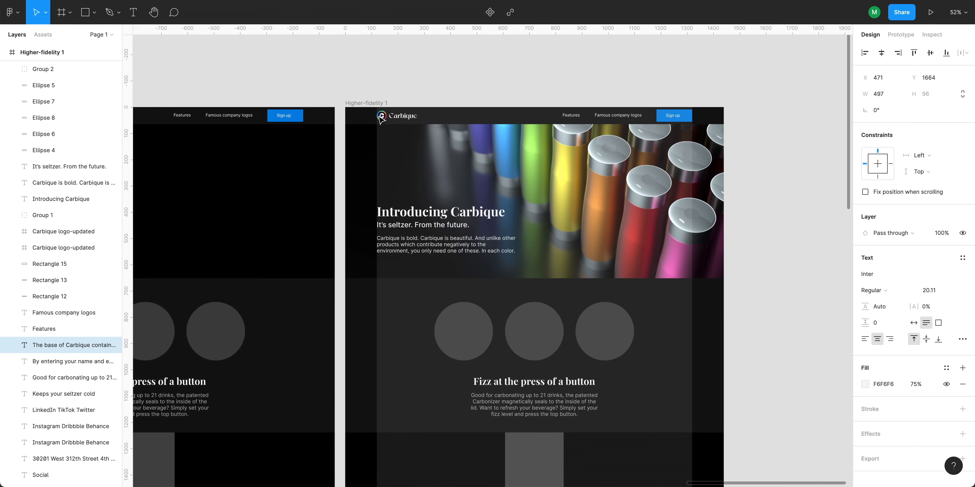
left_click(364, 103)
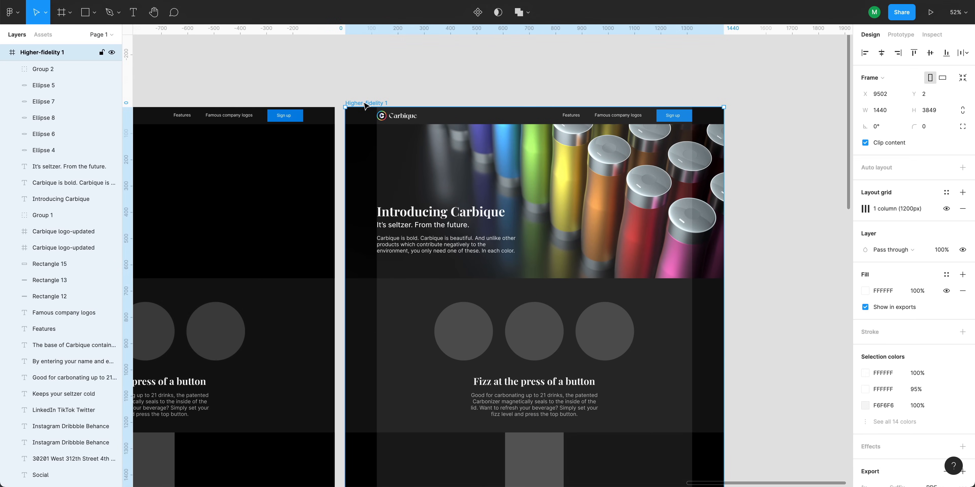
left_click(946, 208)
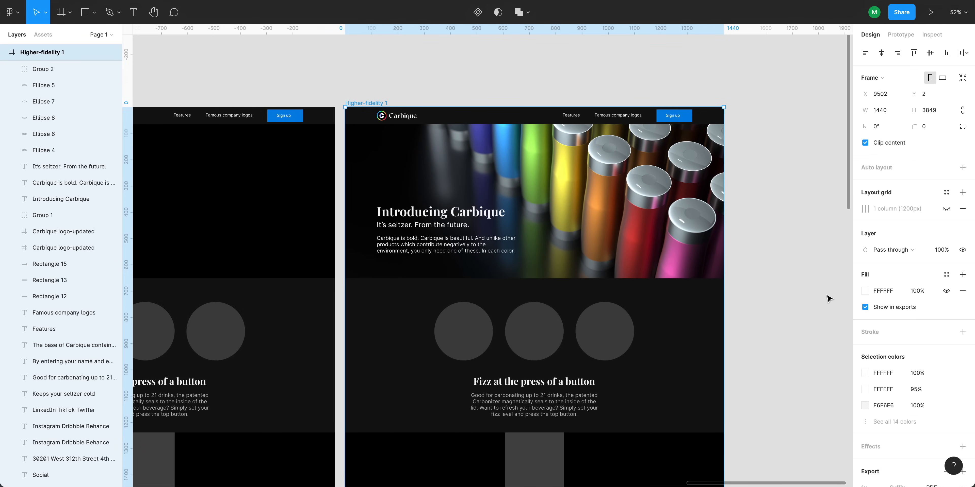
left_click(813, 320)
Inspect the background rectangle behind the Fizz section in the mockup and compare it with the section below.
scroll(814, 320, "down", 3)
scroll(442, 274, "up", 5, "ctrl")
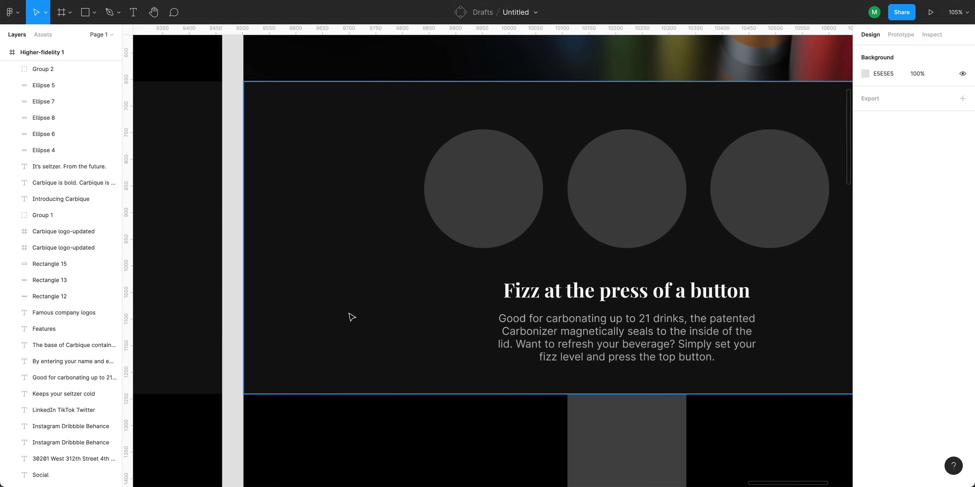
left_click(374, 435)
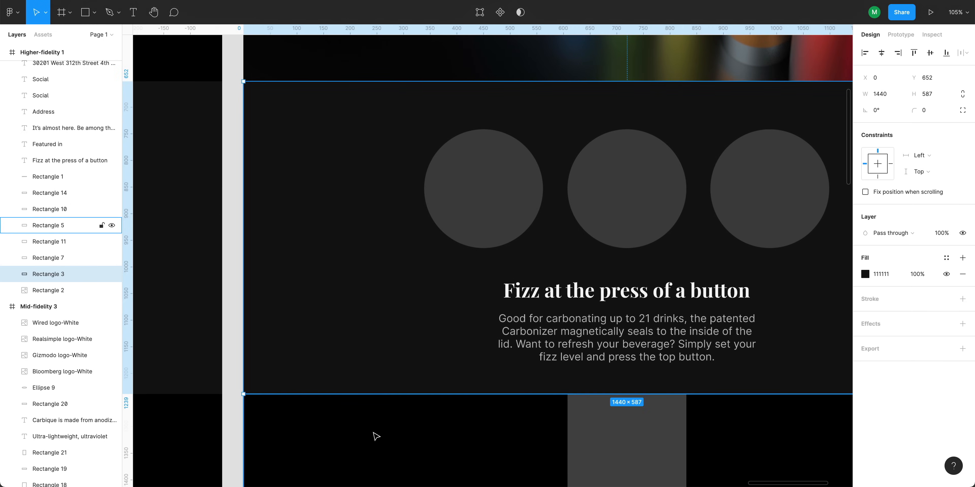
left_click(235, 386)
scroll(239, 389, "down", 2)
scroll(239, 390, "right", 2)
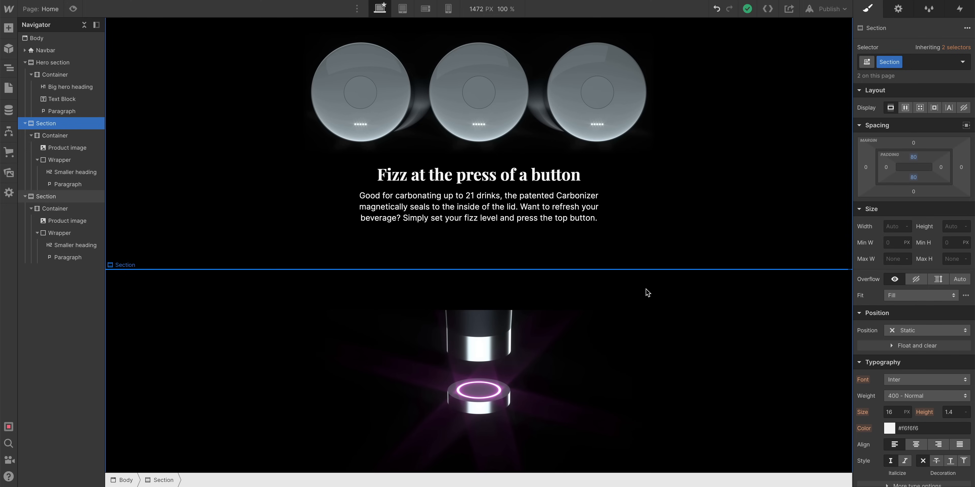
Switch back to Webflow and give the Section class a linear gradient background ending in #131313.
scroll(647, 293, "down", 1)
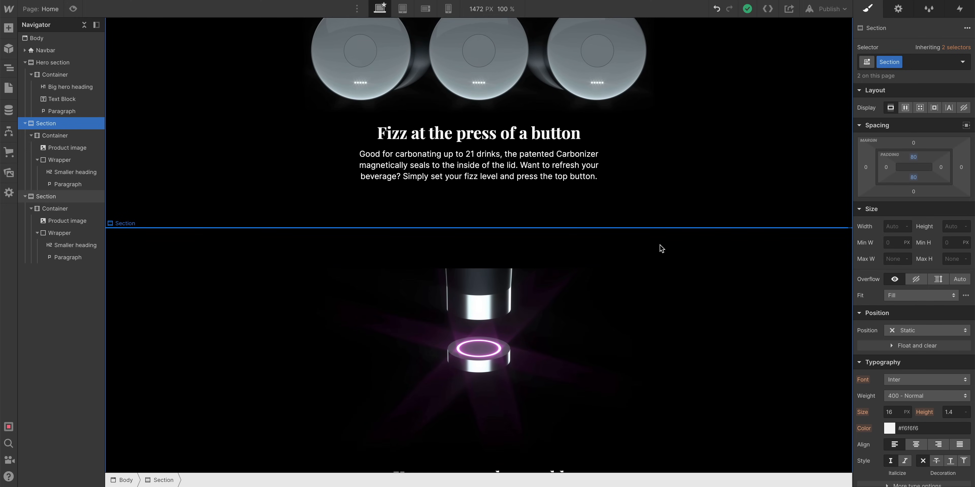
scroll(659, 246, "up", 2)
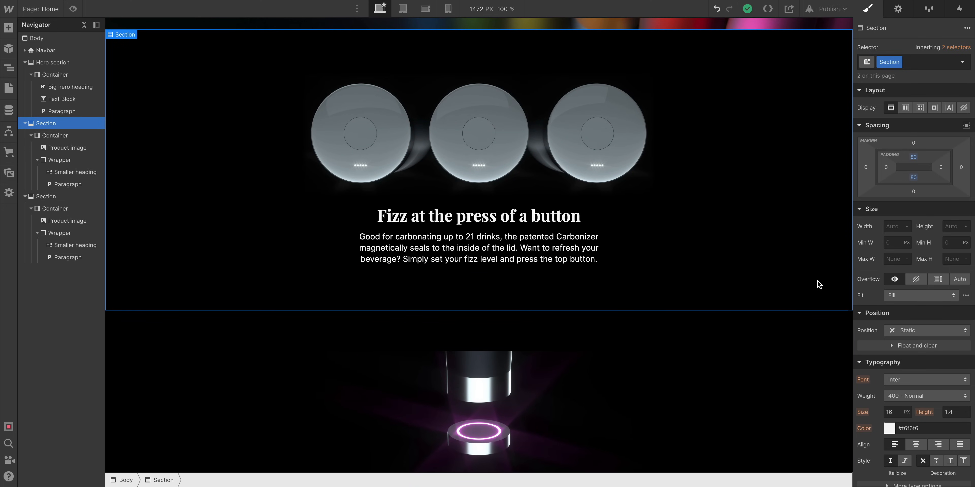
scroll(919, 412, "down", 8)
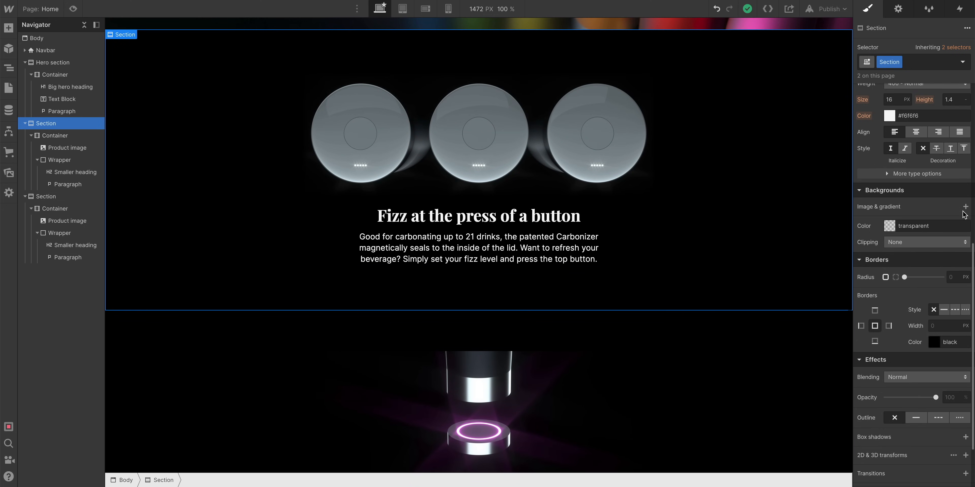
left_click(964, 207)
left_click(915, 239)
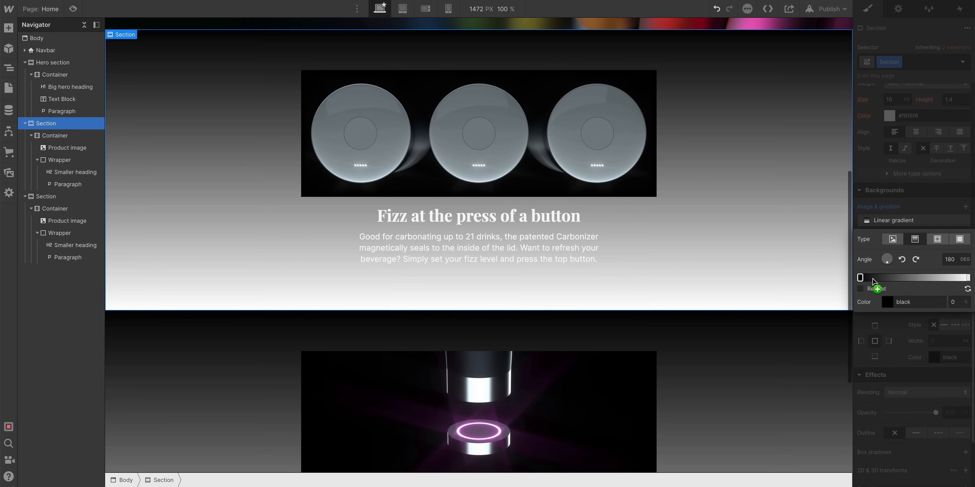
left_click(967, 278)
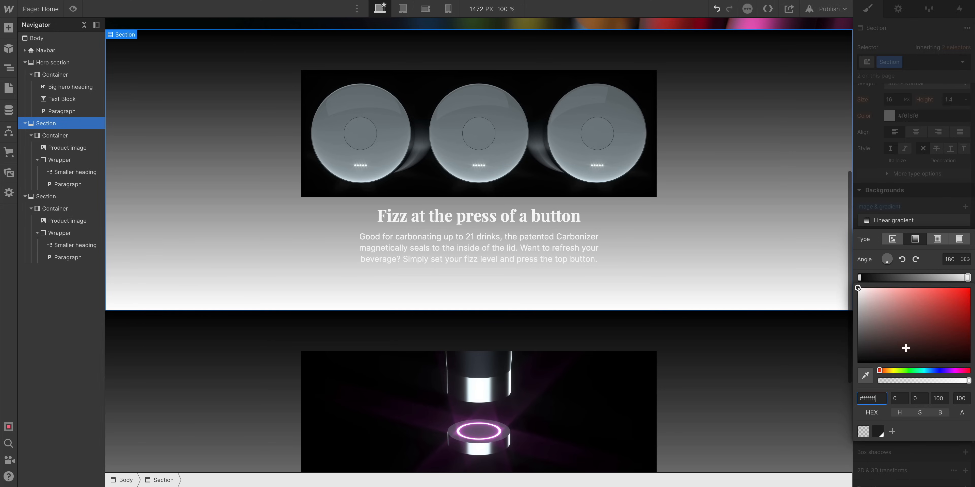
left_click_drag(881, 355, 873, 353)
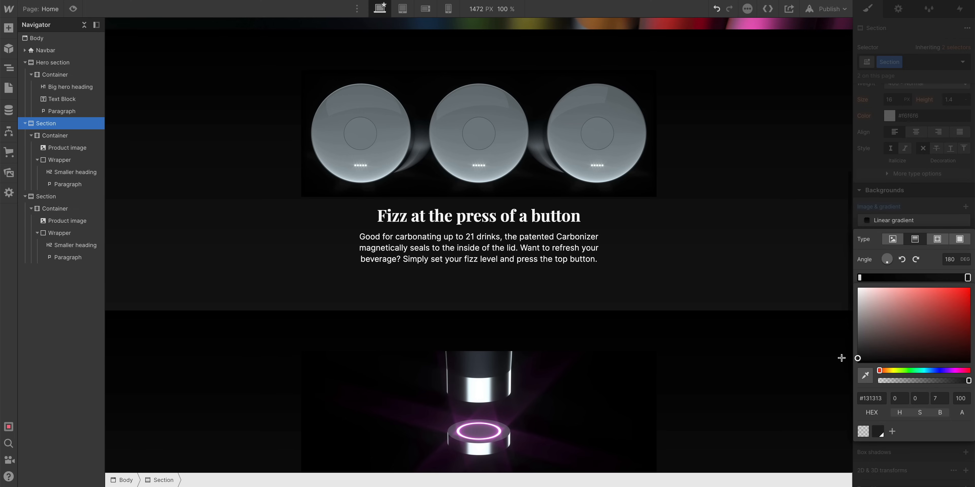
Examine the edges of the Fizz product image against the gradient background of its section.
left_click(600, 166)
left_click(597, 165)
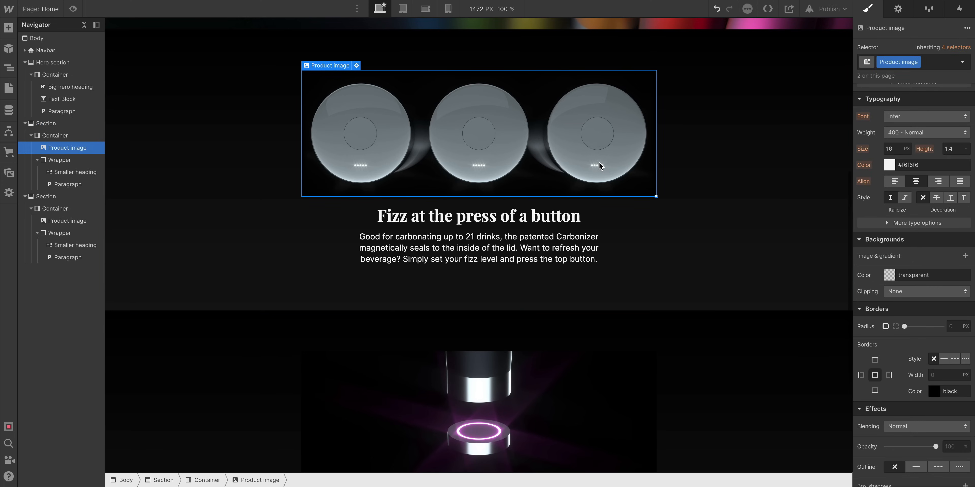
scroll(596, 164, "up", 1)
scroll(568, 163, "down", 2)
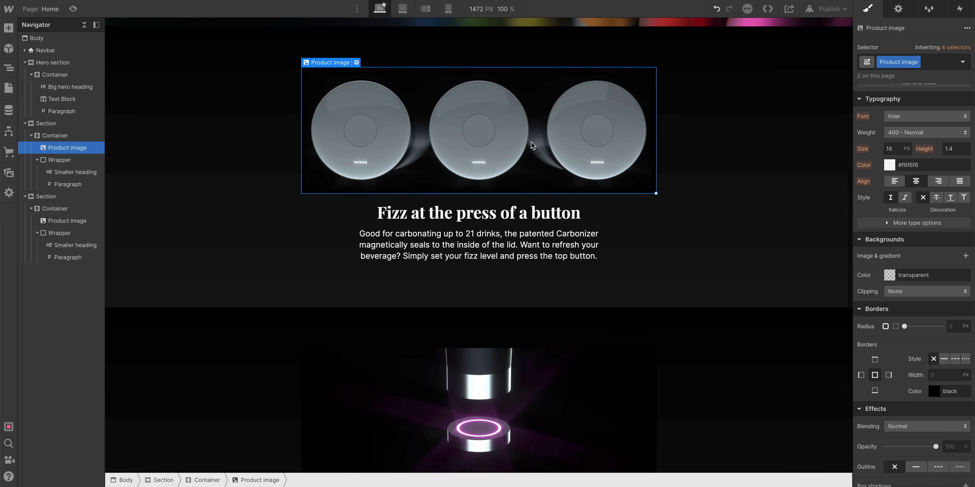
left_click(689, 203)
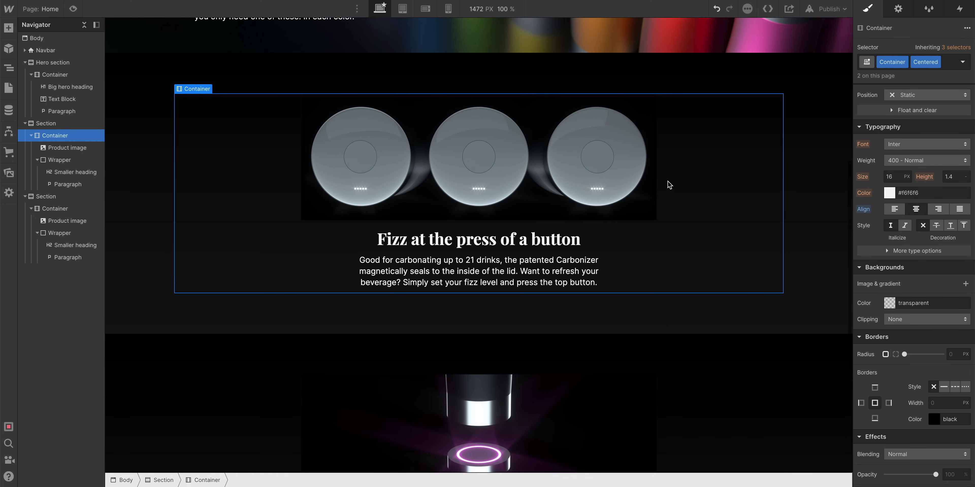
Set the end color of the Section class's linear gradient to the lighter gray #818181.
left_click(824, 278)
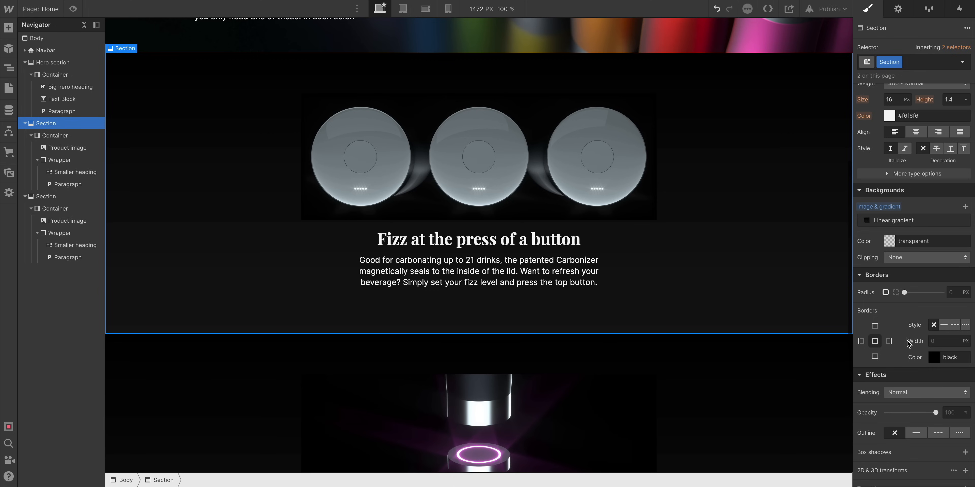
left_click(886, 221)
left_click(968, 277)
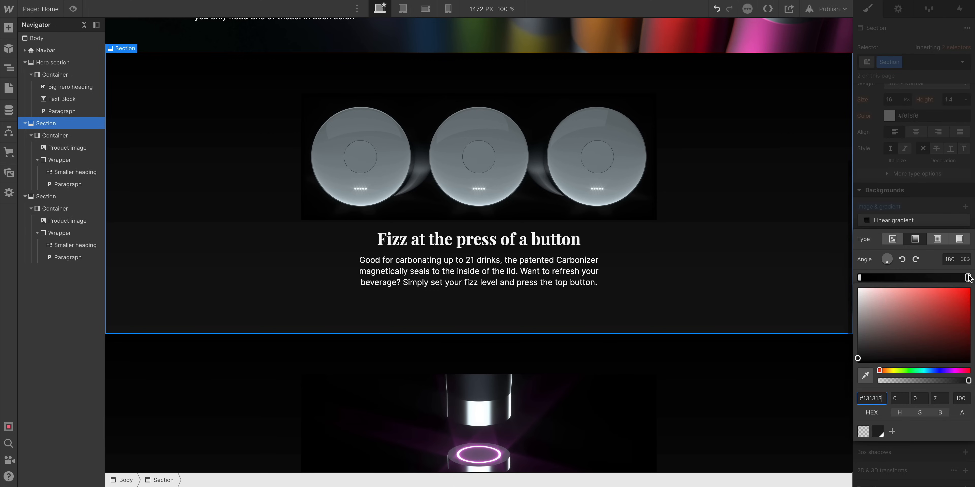
left_click_drag(865, 344, 855, 326)
left_click(893, 197)
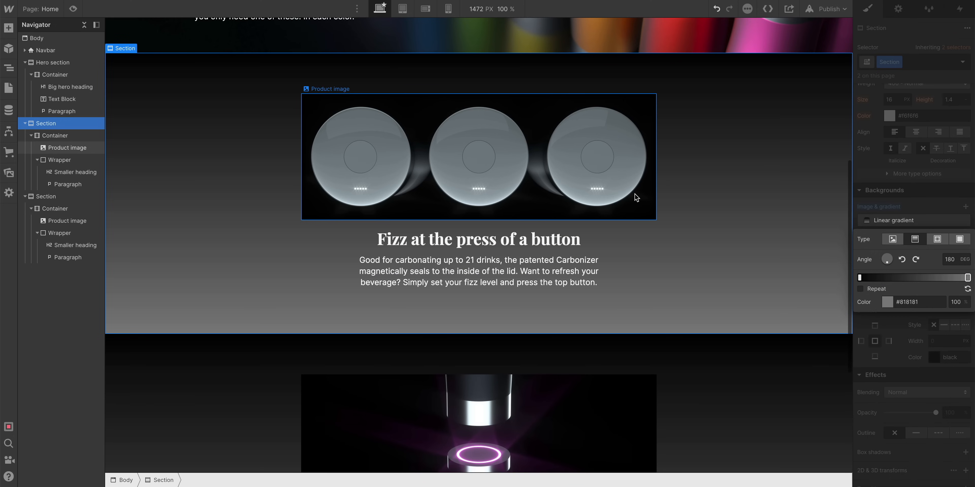
Set the blending mode of the Product image class to Screen.
left_click(609, 191)
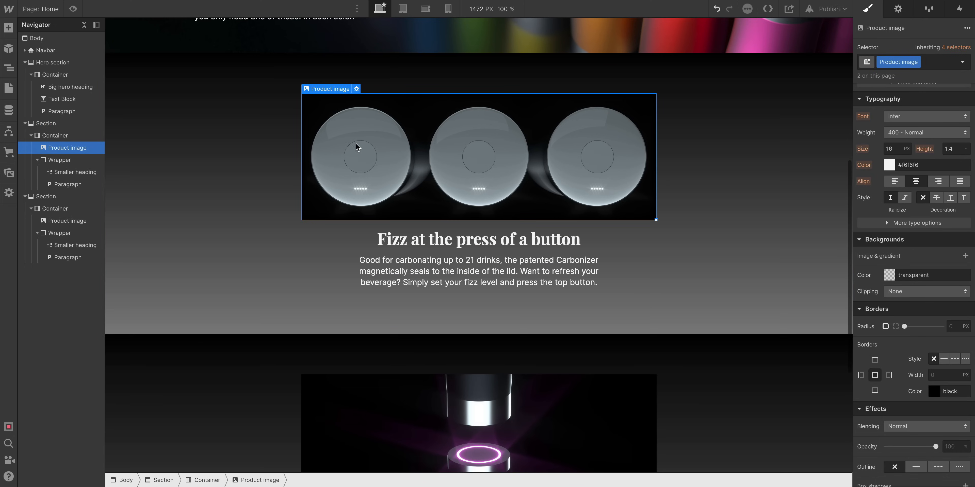
scroll(937, 218, "down", 3)
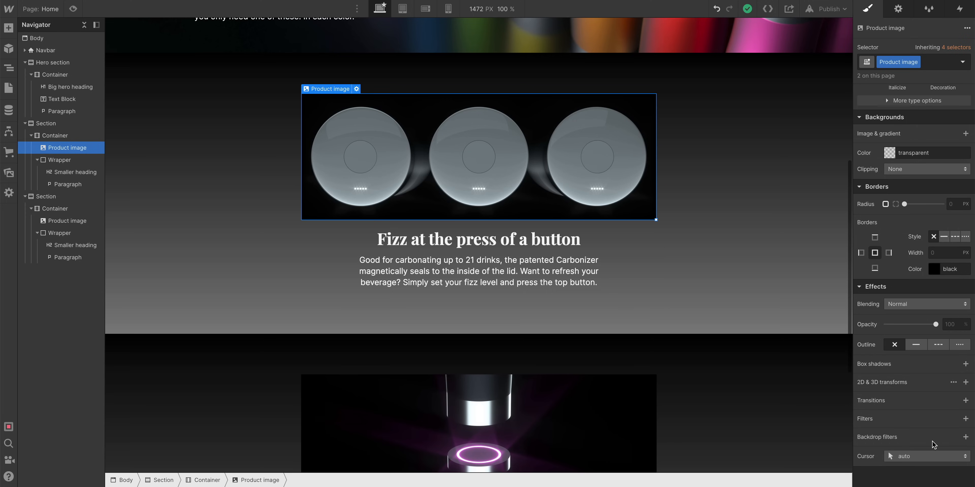
left_click(902, 307)
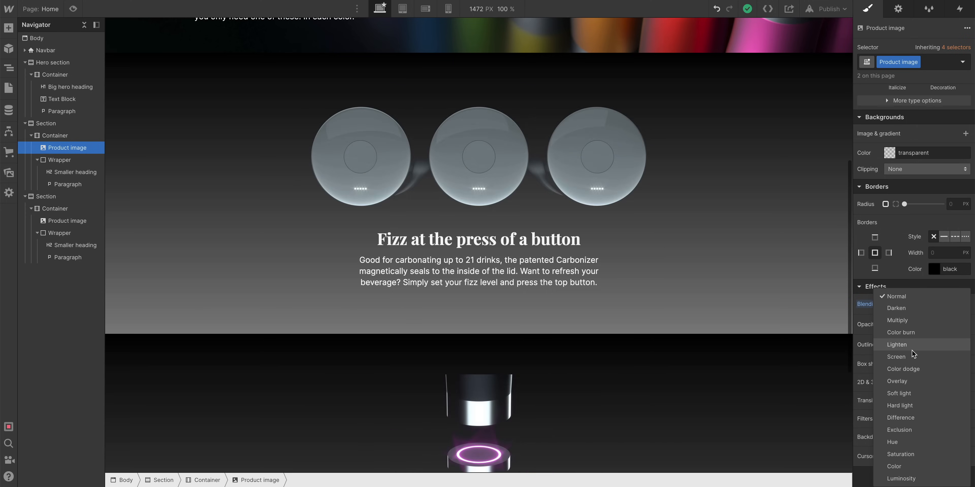
key("Escape")
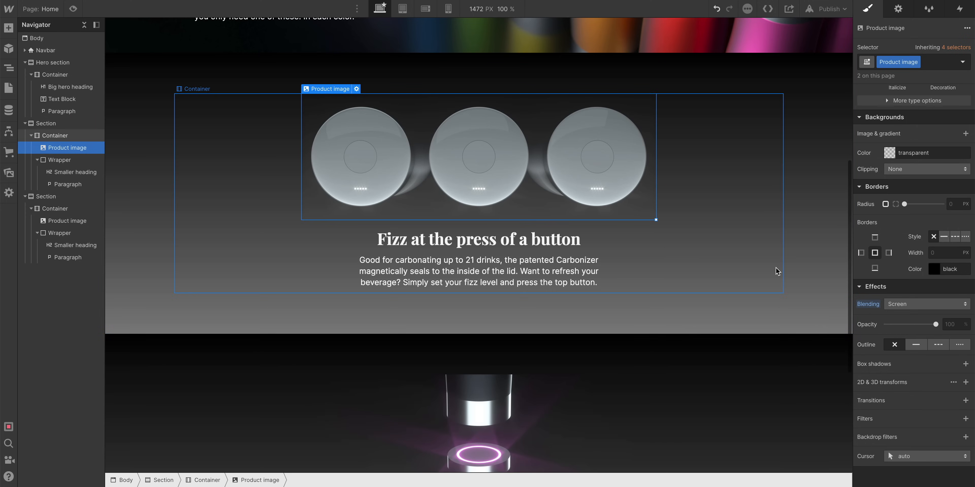
Set the end color of the Section class's linear gradient to #111111.
left_click(815, 248)
scroll(893, 260, "up", 2)
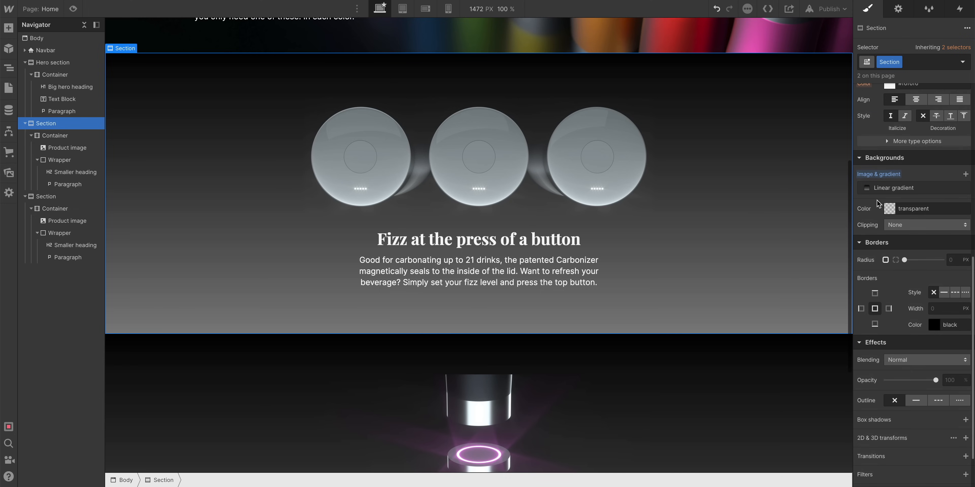
left_click(883, 191)
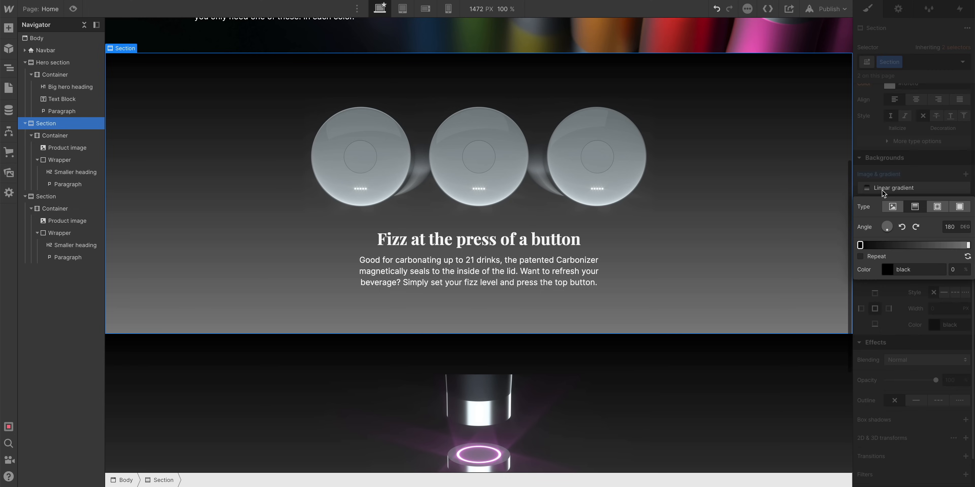
left_click(969, 245)
left_click_drag(864, 295, 838, 326)
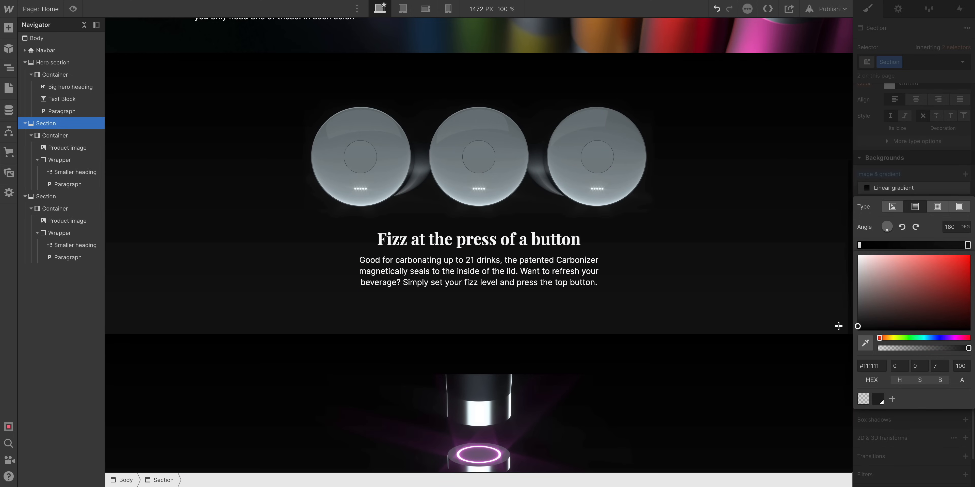
left_click(824, 342)
key("Escape")
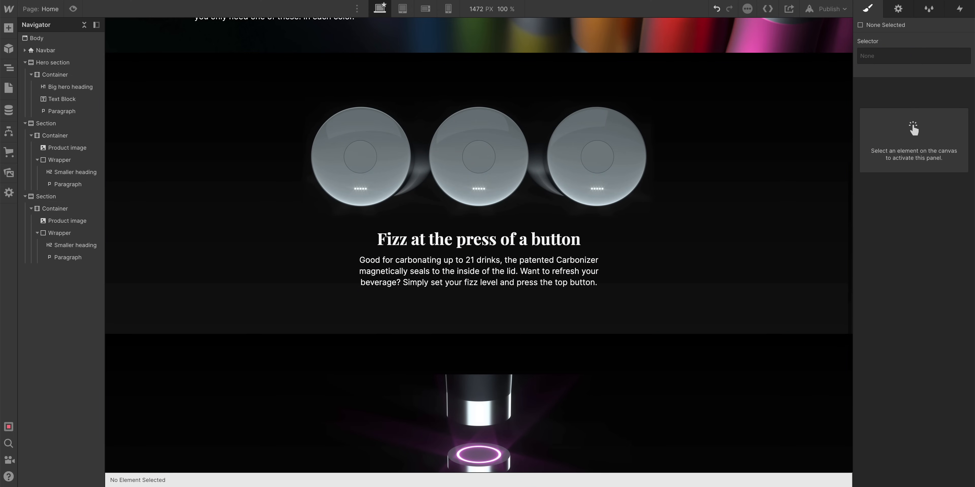
Compare the "Keeps your seltzer cold" product image's placement with the Figma wireframe.
scroll(405, 307, "down", 5)
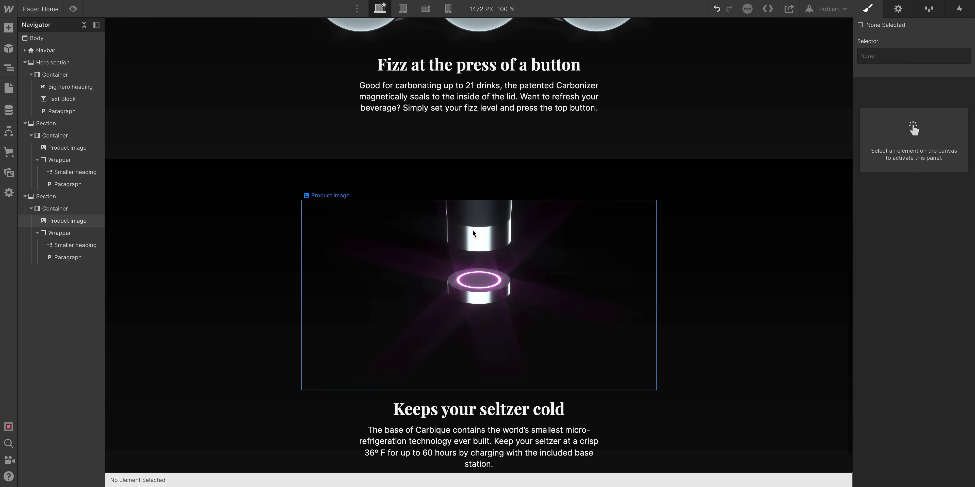
left_click(518, 223)
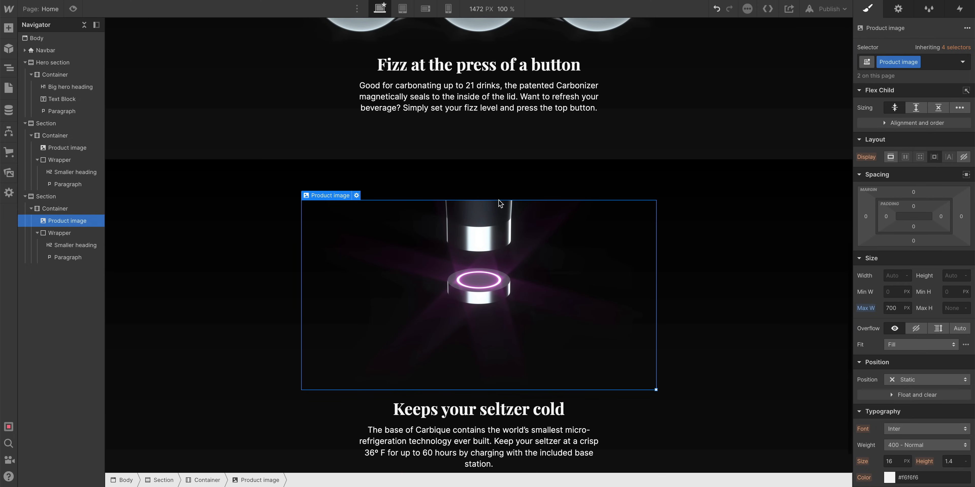
left_click(636, 203)
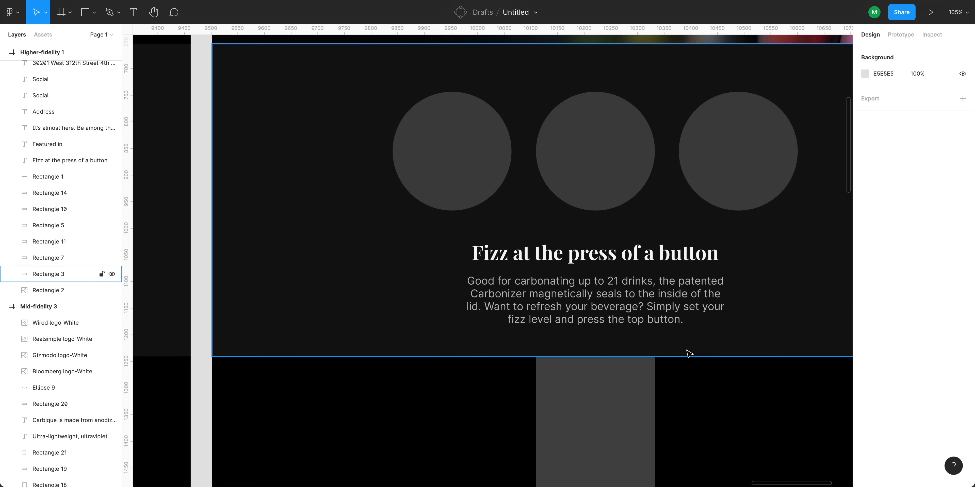
scroll(687, 353, "down", 3)
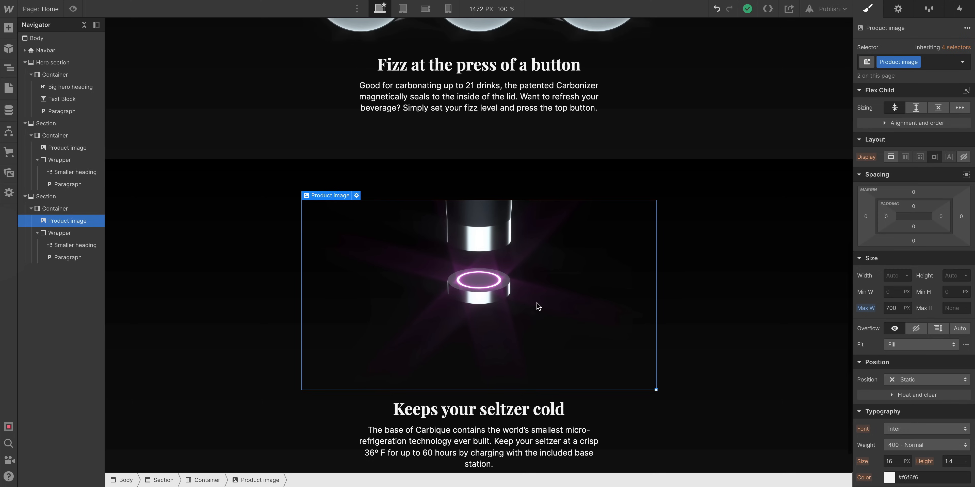
Try a top margin of -72 px on the shared Product image class, and undo it.
scroll(536, 308, "up", 1)
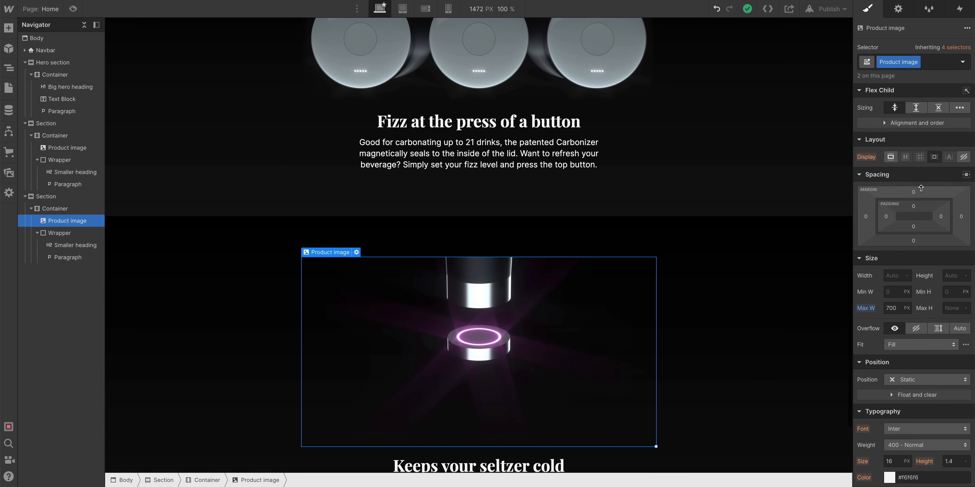
left_click_drag(923, 191, 923, 226)
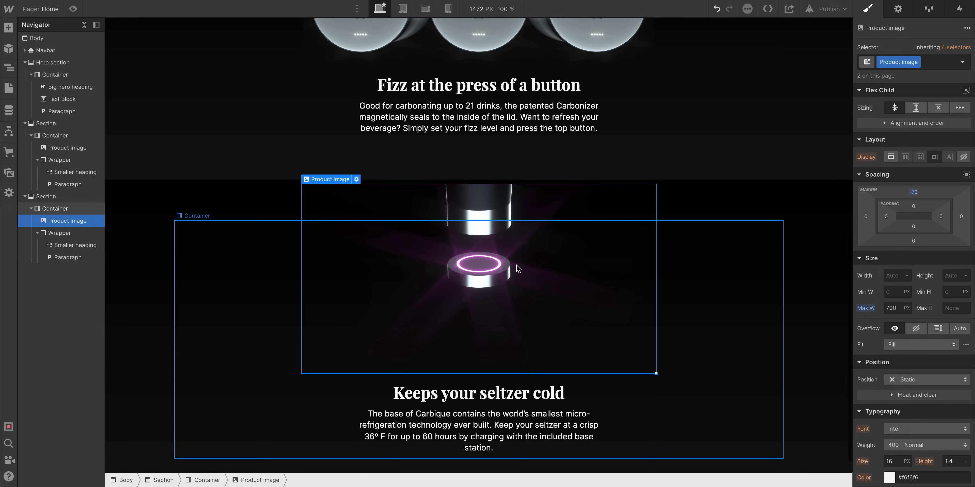
key("super+z")
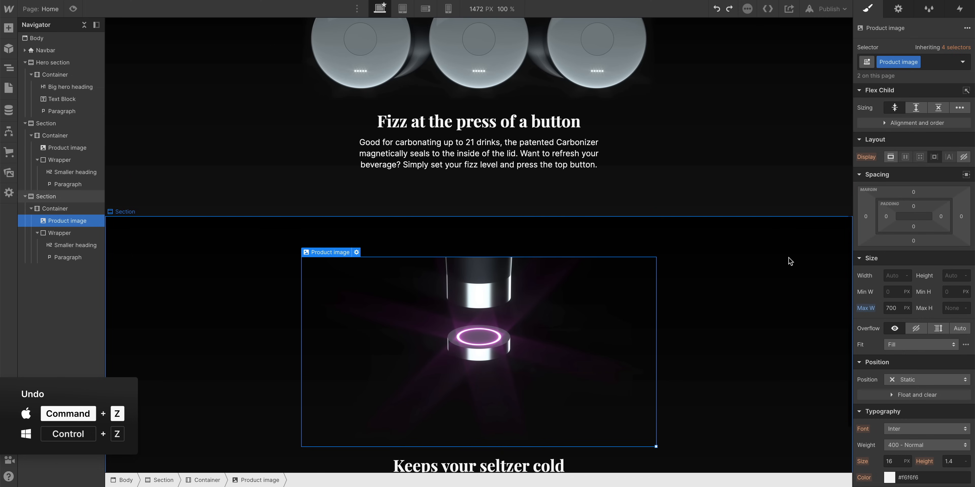
Try removing the Section class's top padding by setting it to 0, and undo the change.
left_click(761, 272)
left_click(775, 250)
scroll(775, 250, "up", 1)
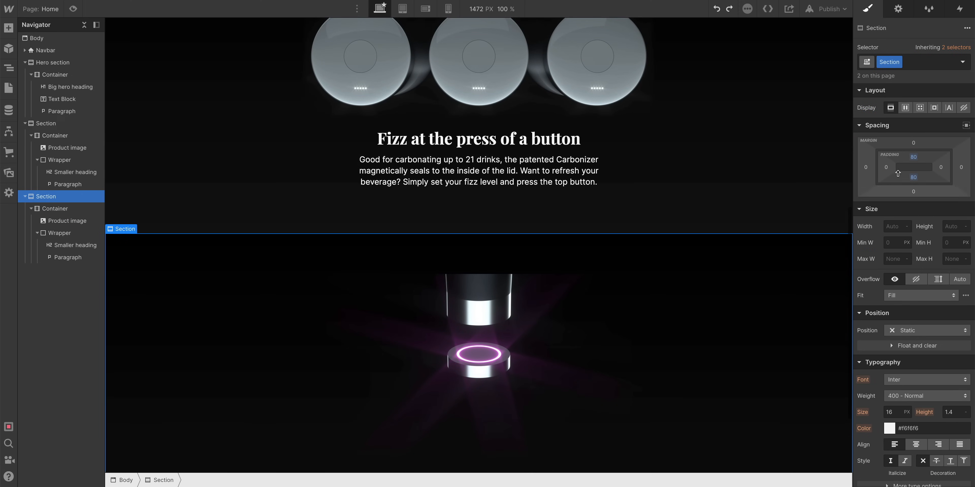
left_click_drag(920, 159, 918, 112)
scroll(739, 195, "up", 2)
scroll(738, 195, "up", 2)
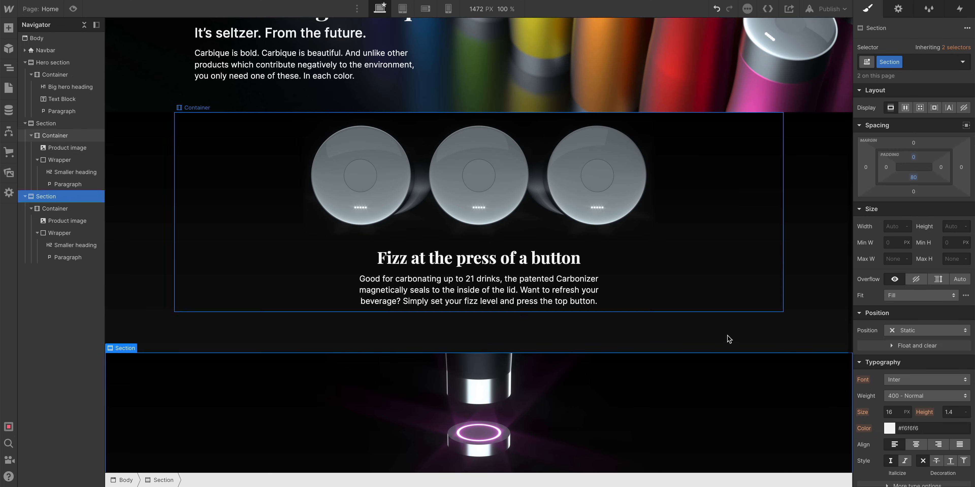
key("ctrl+z")
Add a combo class named "Negative margin" to the product image in the "Keeps your seltzer cold" section.
scroll(472, 341, "down", 5)
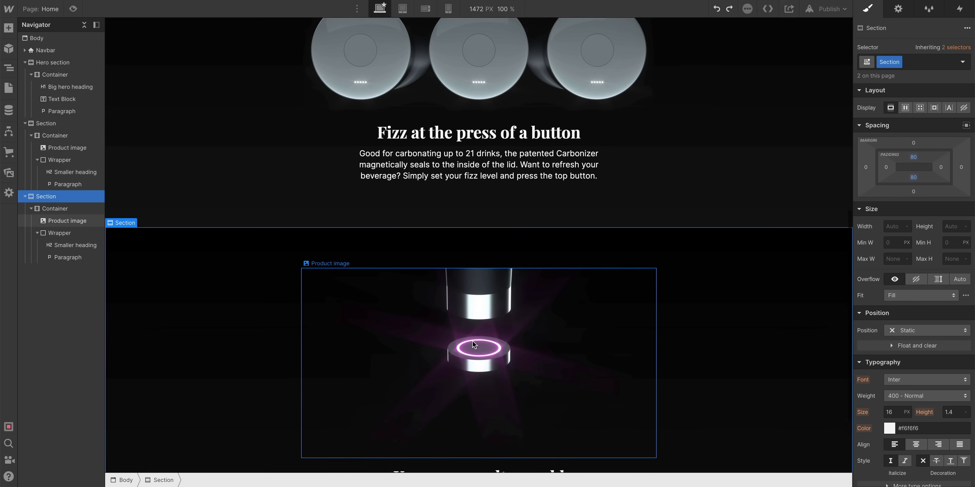
left_click(474, 271)
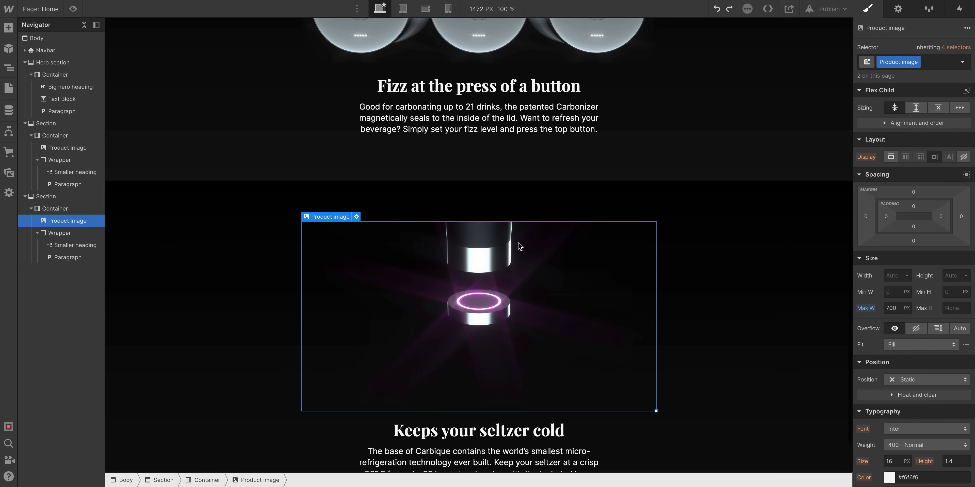
left_click(930, 67)
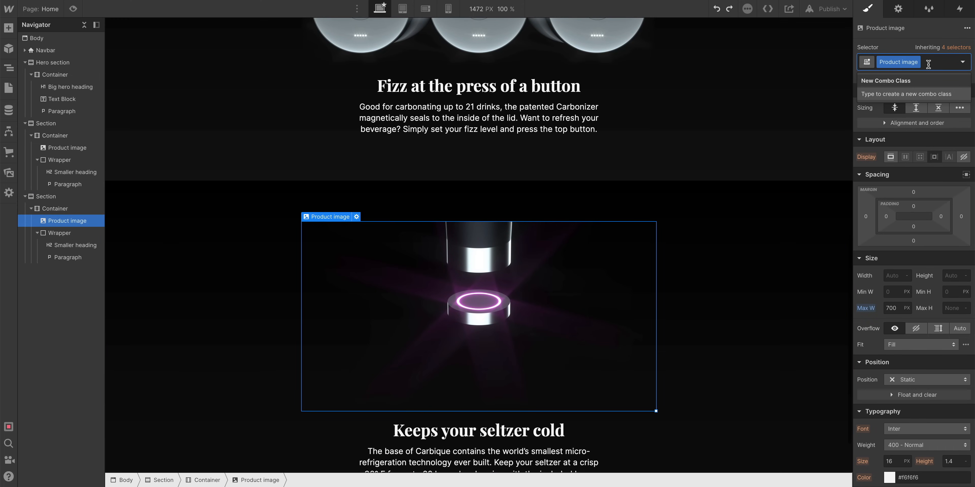
type("Nega")
key("Return")
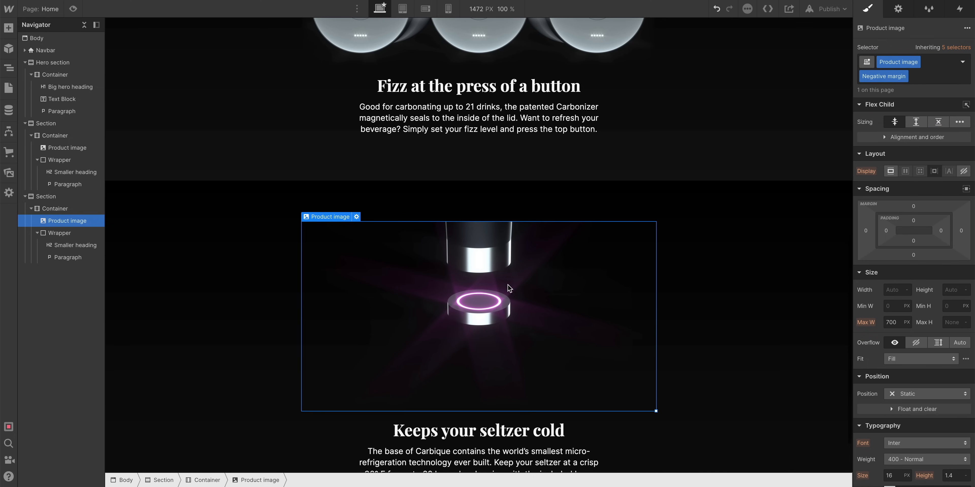
Set the top margin of the seltzer product image's Negative margin combo class to -80 px.
scroll(588, 308, "up", 5)
left_click(502, 200)
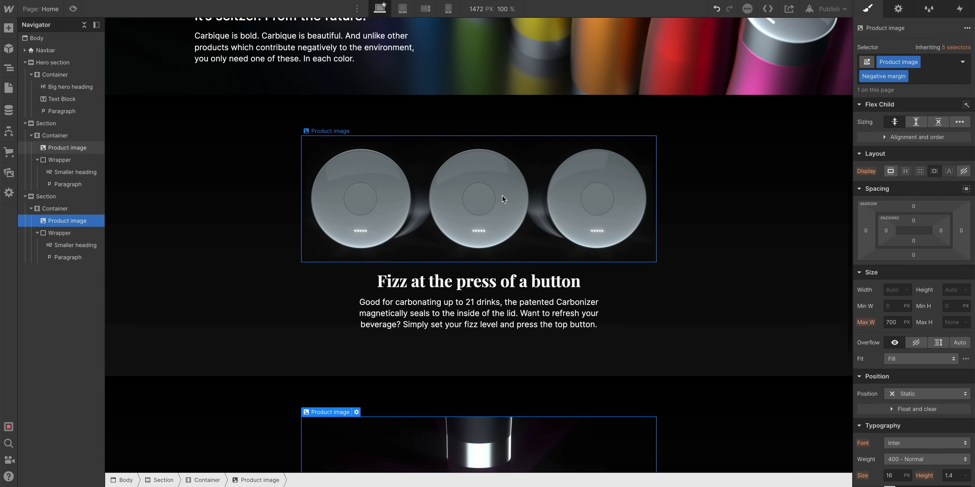
scroll(496, 213, "down", 4)
scroll(492, 215, "down", 3)
left_click(485, 246)
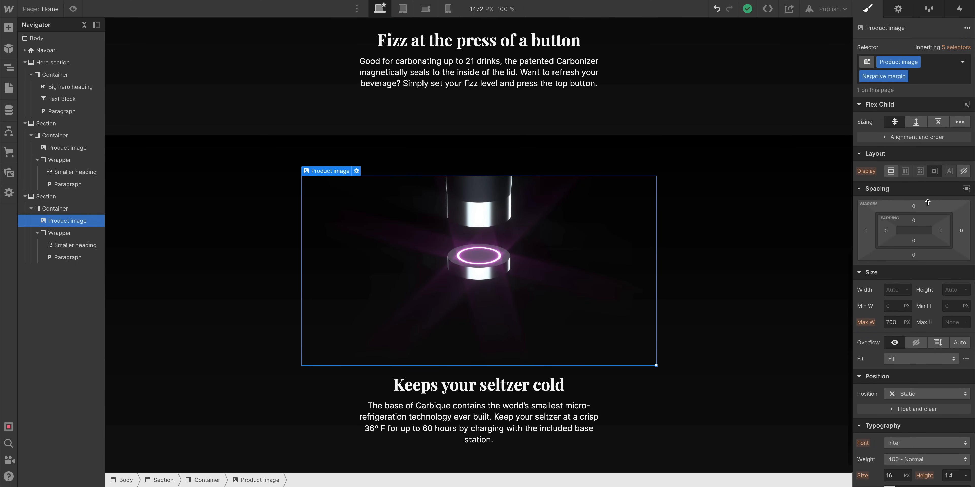
left_click(913, 206)
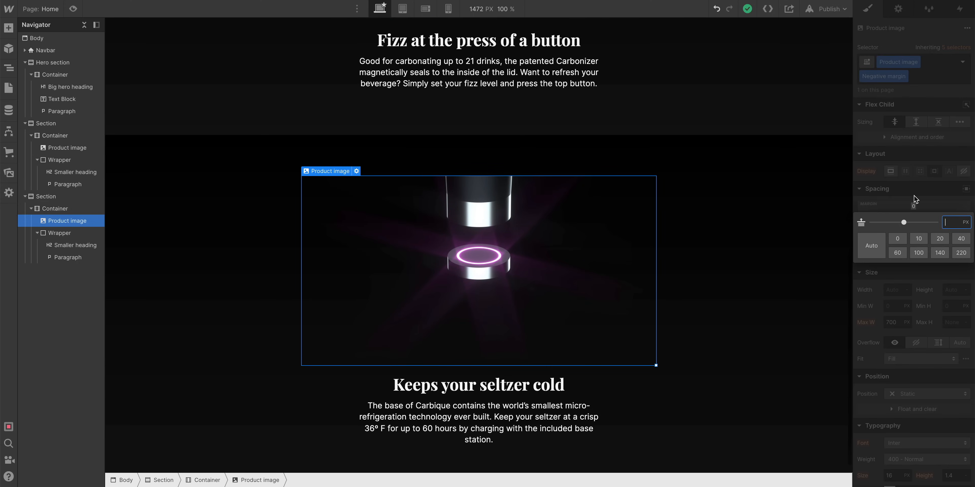
key("Return")
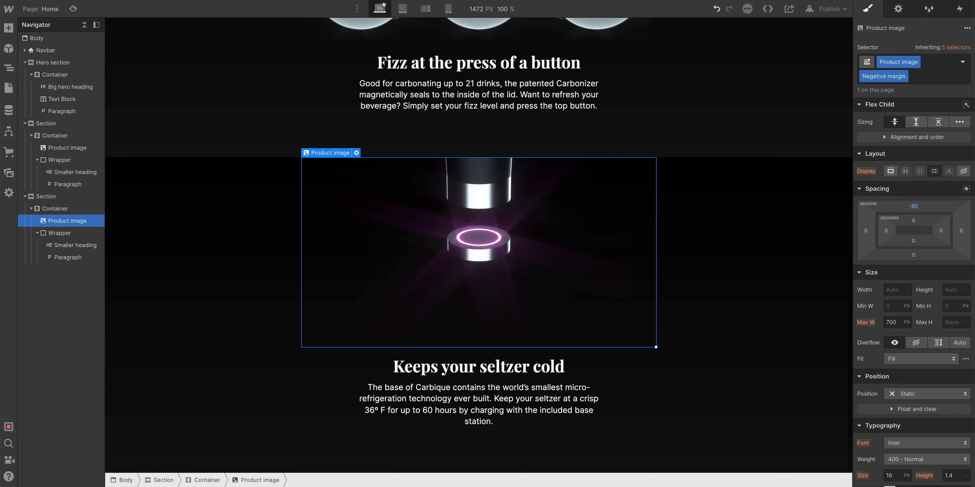
Examine how the seltzer product image meets its section's top edge and how the Fizz section above is laid out.
left_click(692, 224)
left_click(613, 185)
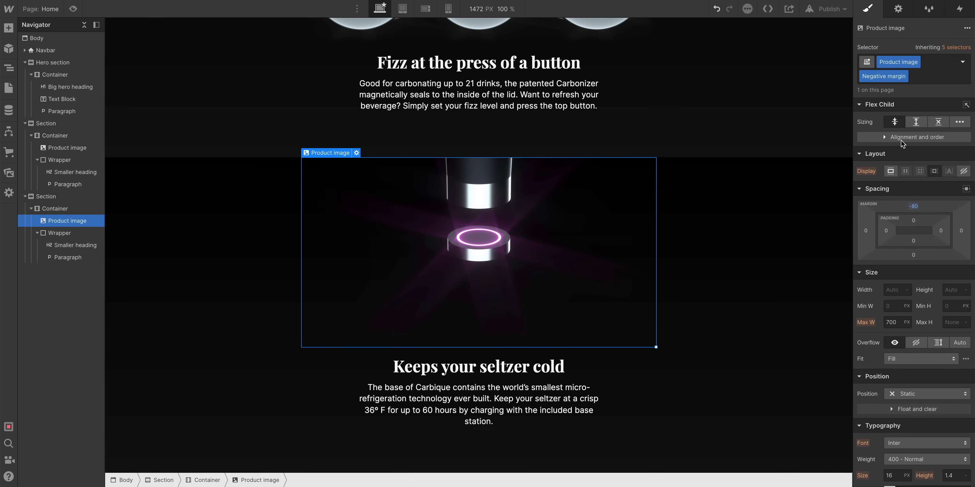
left_click_drag(925, 198, 938, 486)
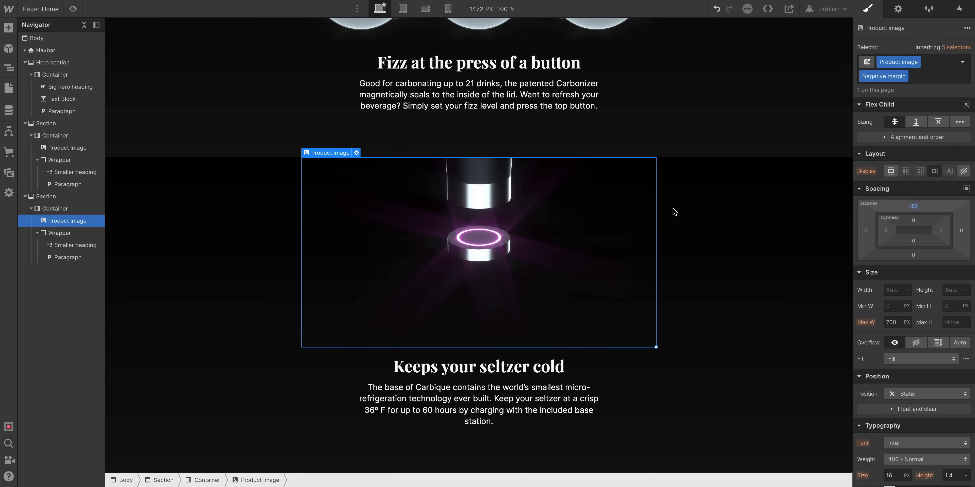
left_click(770, 220)
key("Escape")
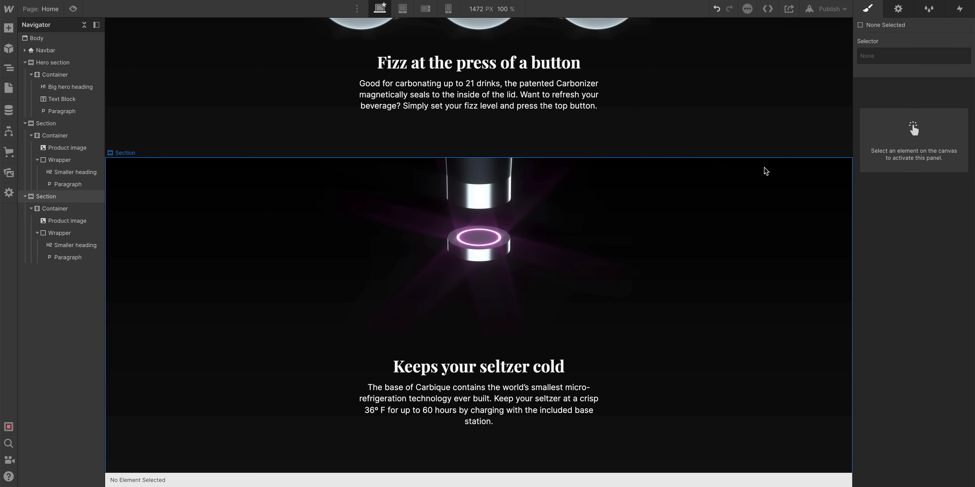
left_click(61, 209)
left_click(62, 221)
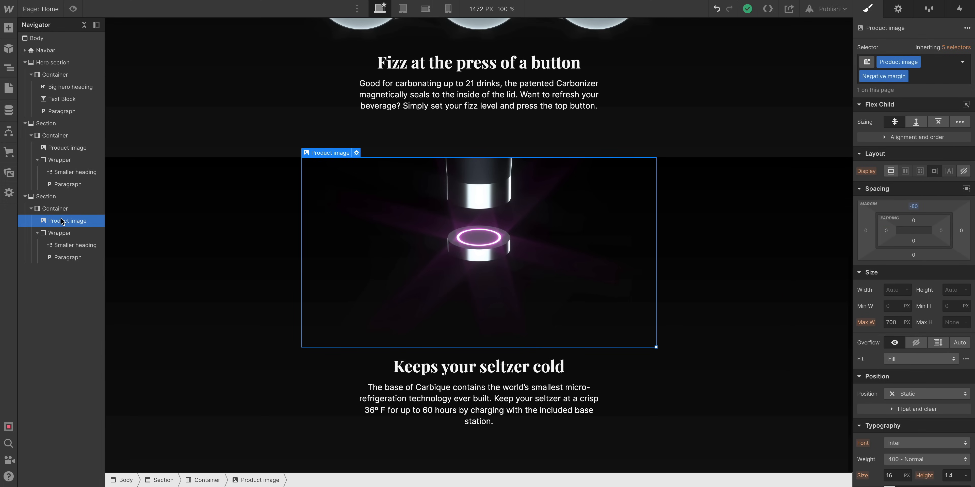
scroll(794, 130, "up", 4)
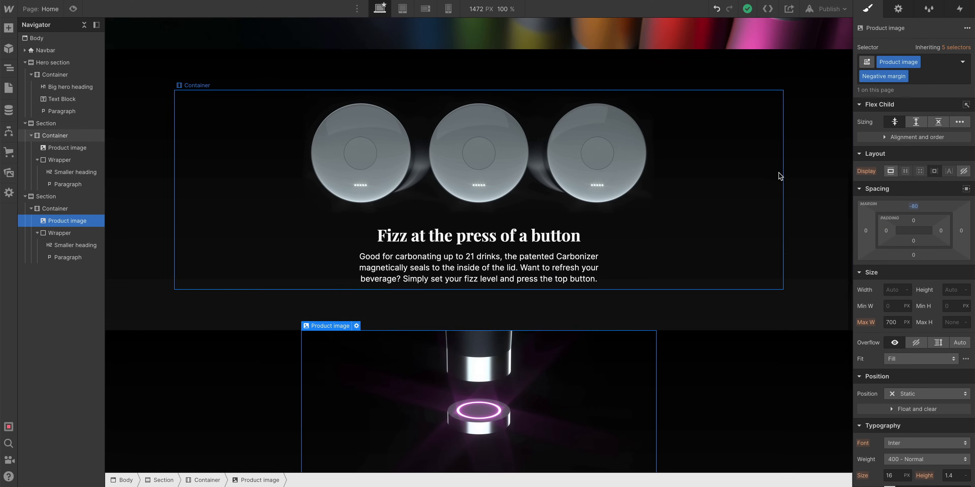
scroll(778, 177, "down", 4)
Set the maximum width of the Wrapper class around the heading and paragraph to 550 px.
left_click(501, 370)
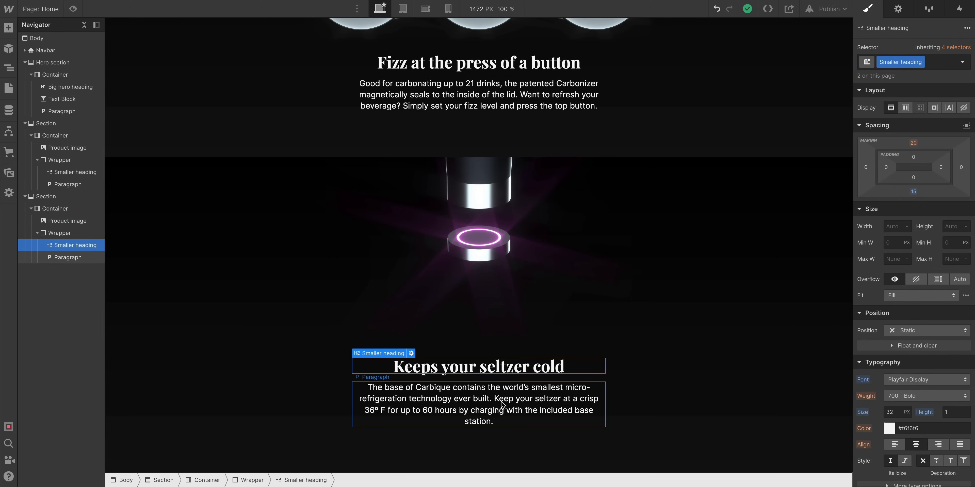
left_click(502, 415)
left_click(80, 232)
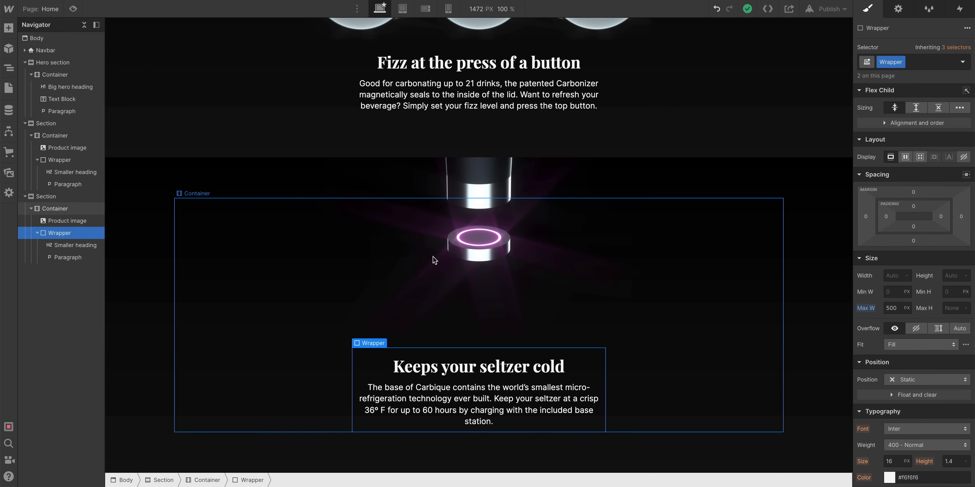
left_click_drag(897, 307, 922, 310, "alt")
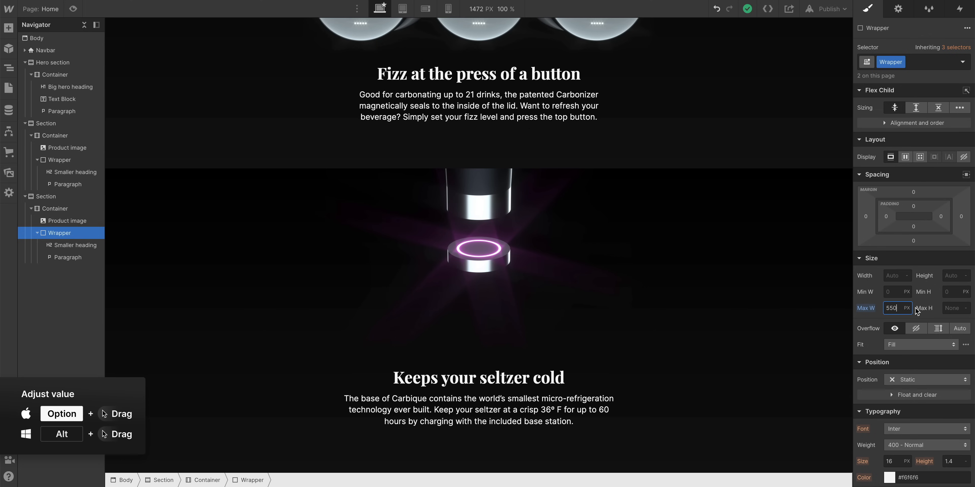
left_click(490, 88)
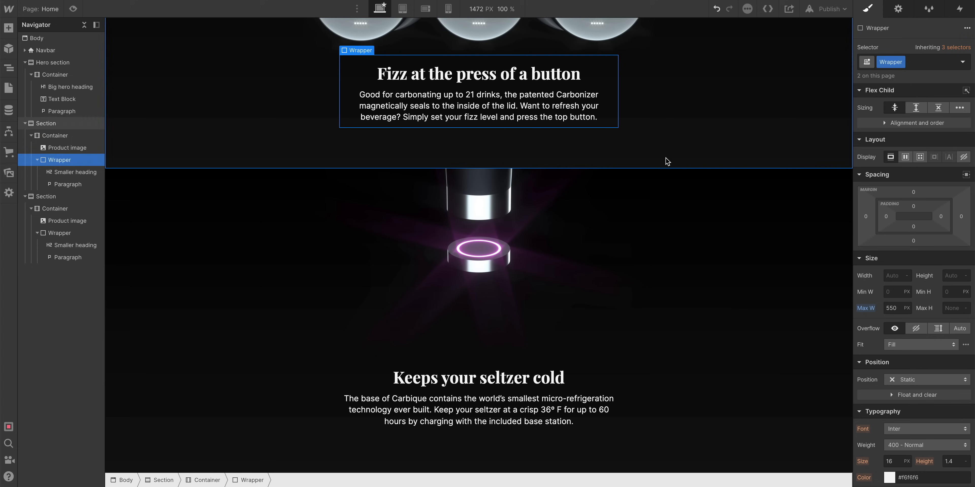
Duplicate the "Keeps your seltzer cold" section.
left_click(143, 200)
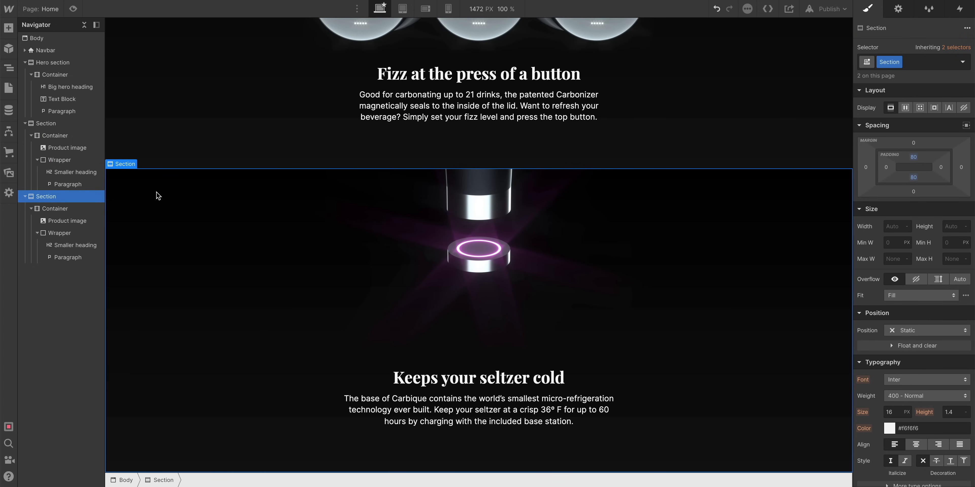
key("ctrl+d")
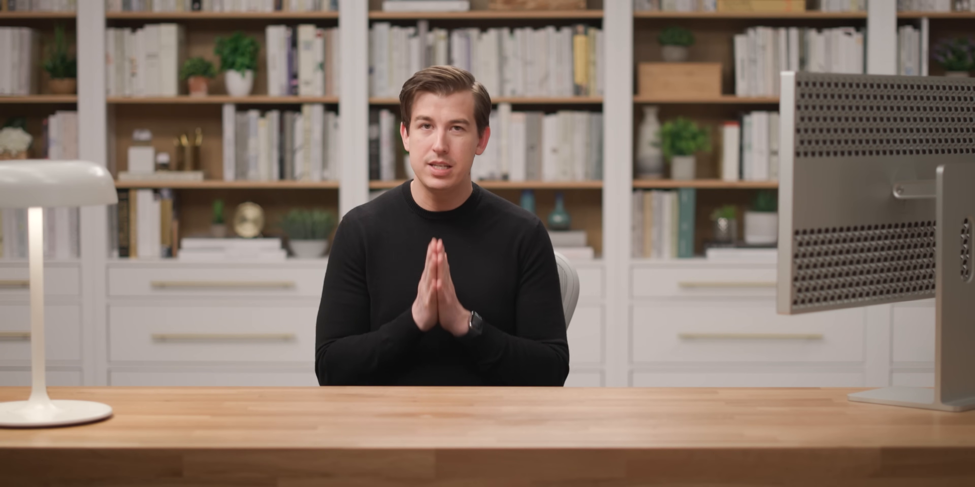
Upload the file Carbique animation.json to the site's assets.
left_click(554, 257)
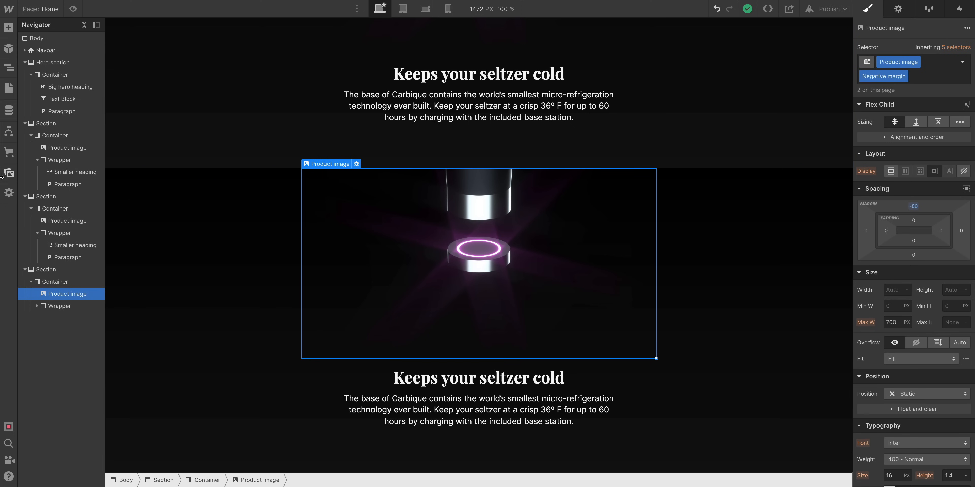
left_click(8, 175)
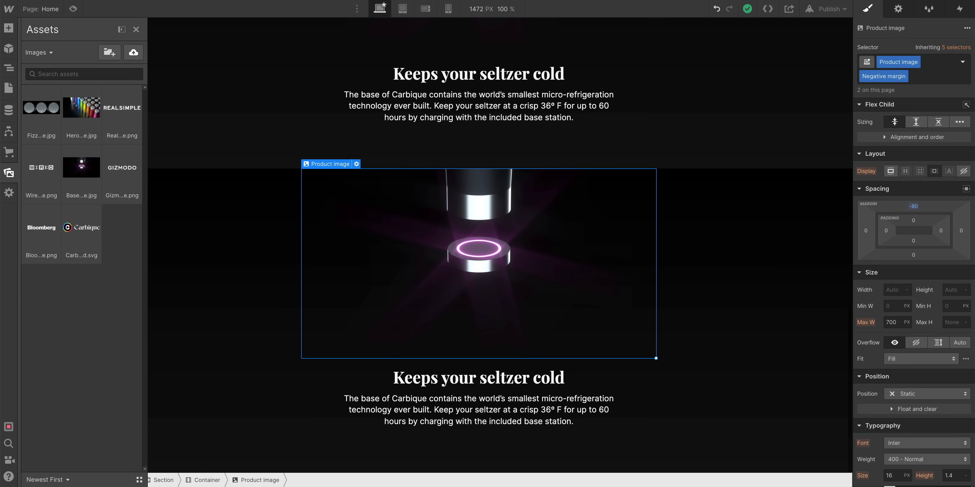
left_click_drag(634, 421, 72, 174)
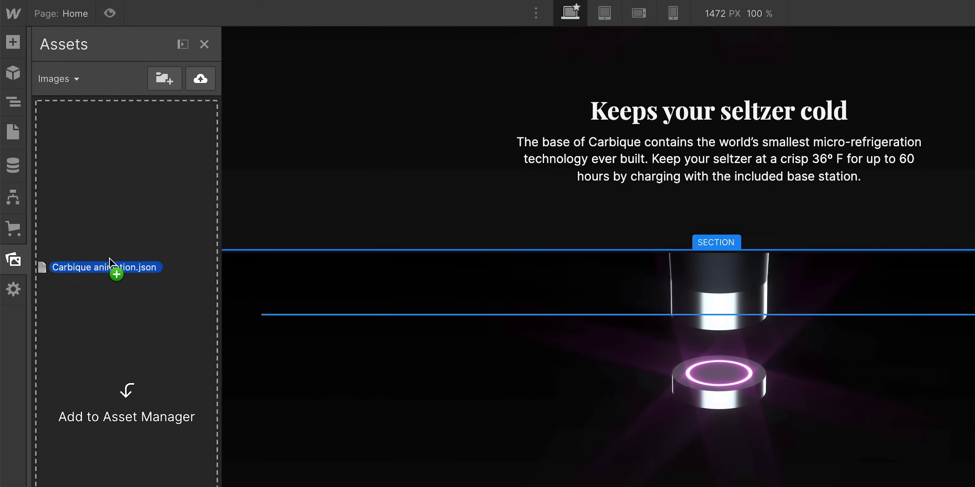
Drop Carbique animation.json into the asset manager and show all asset types.
left_click_drag(109, 258, 124, 246)
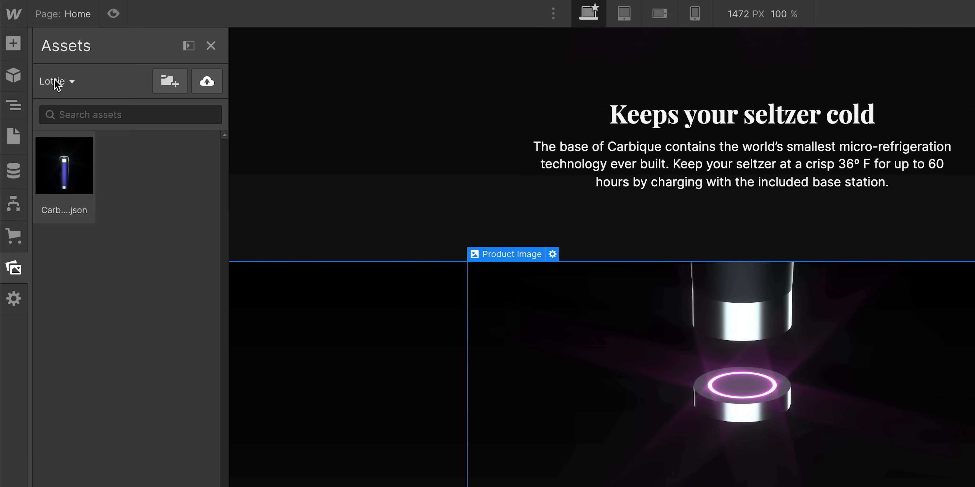
left_click(72, 82)
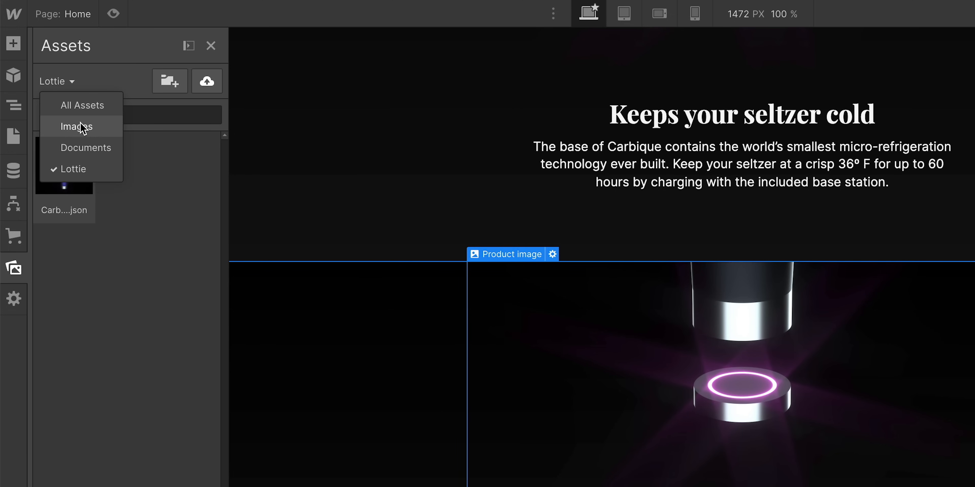
left_click(84, 106)
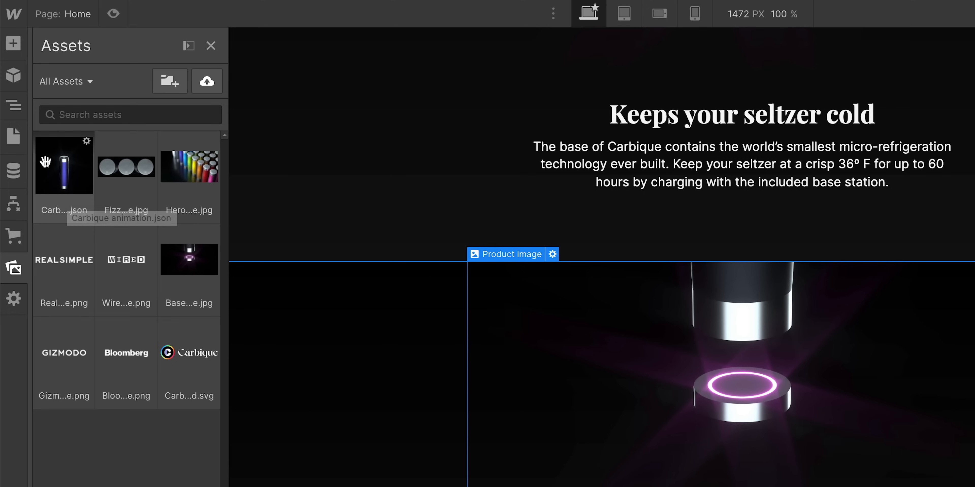
Place the Carbique animation above the product image in the last section's container and close its Lottie settings.
left_click_drag(47, 162, 490, 262)
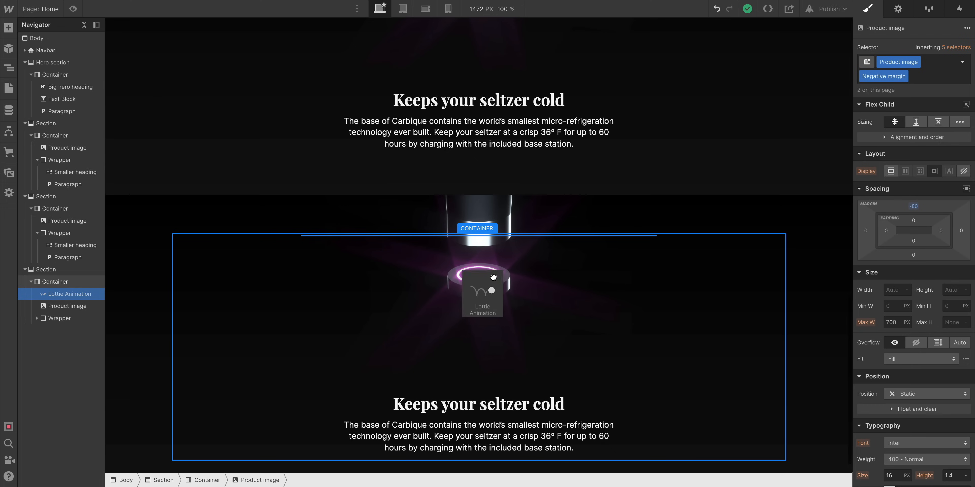
mouse_move(483, 287)
left_mouse_down()
mouse_move(450, 300)
mouse_move(474, 303)
left_mouse_up()
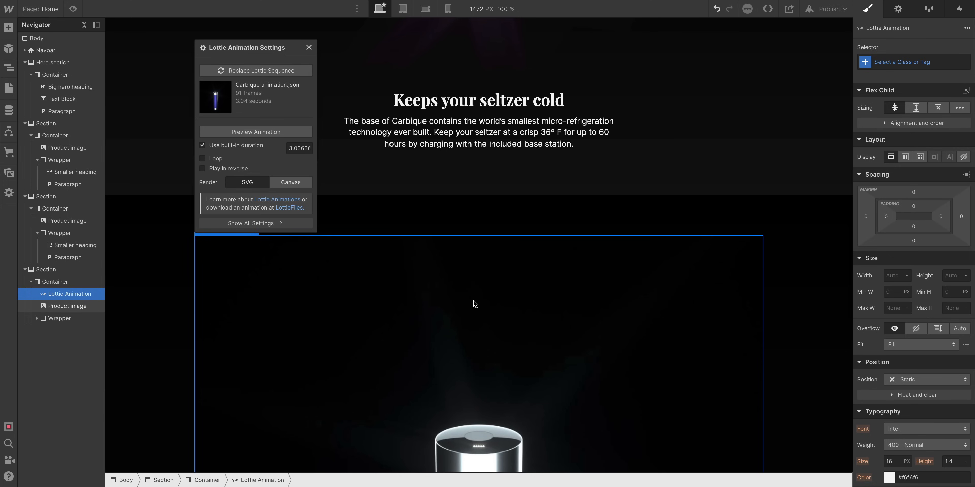
left_click(309, 48)
Delete the duplicated product image below the Lottie animation in the last section.
scroll(452, 199, "down", 7)
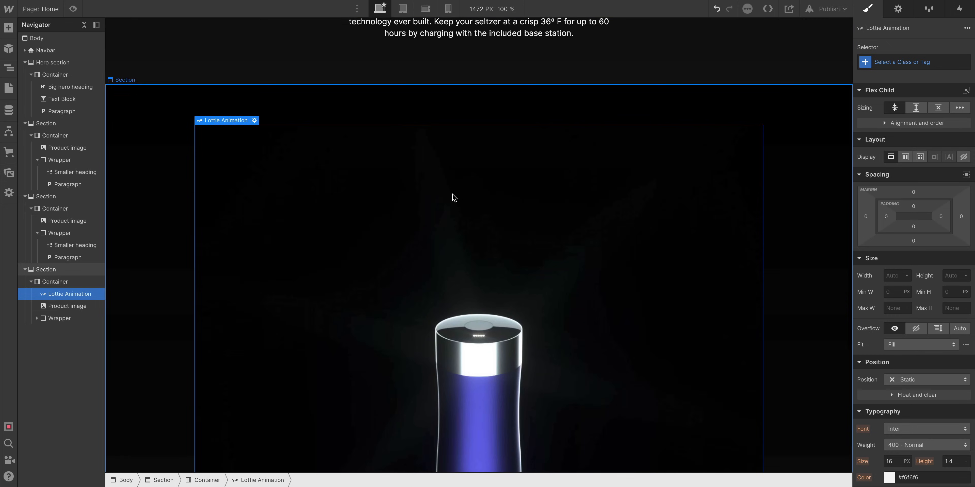
scroll(452, 193, "down", 2)
scroll(452, 193, "up", 2)
scroll(453, 193, "down", 6)
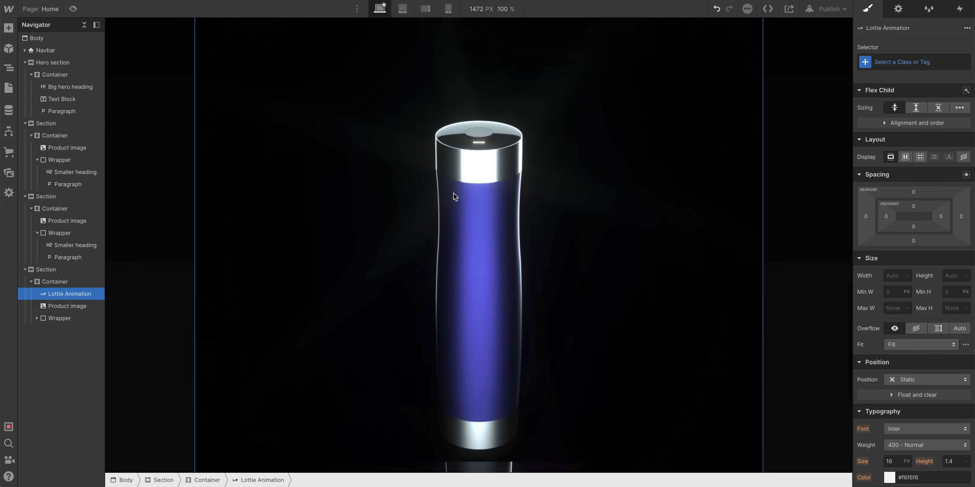
left_click(518, 396)
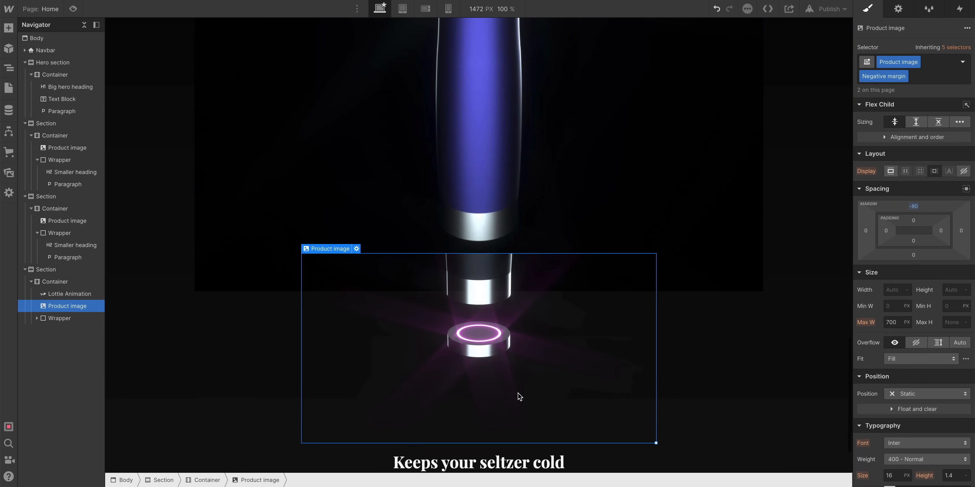
key("Delete")
Apply the existing Product image class to the Lottie animation, as used on the Fizz section's image.
scroll(503, 254, "up", 6)
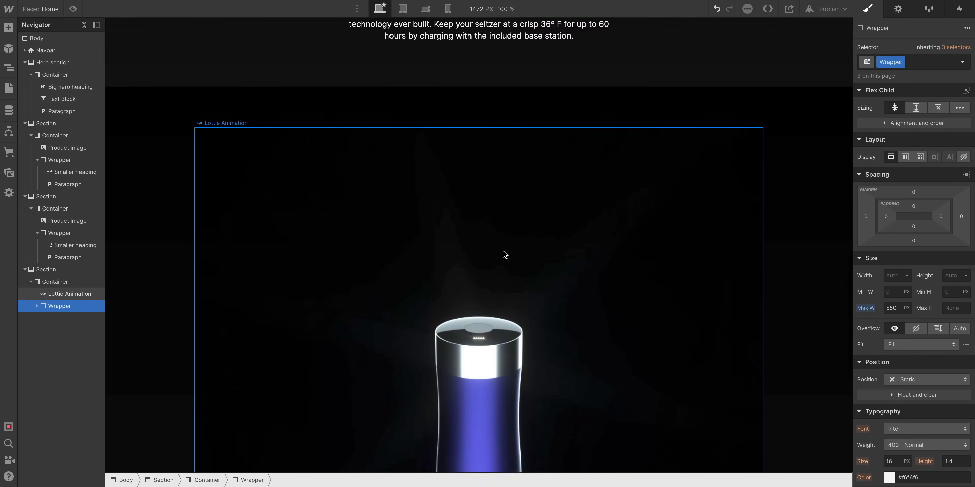
scroll(503, 250, "up", 5)
scroll(503, 251, "down", 6)
scroll(502, 251, "up", 2)
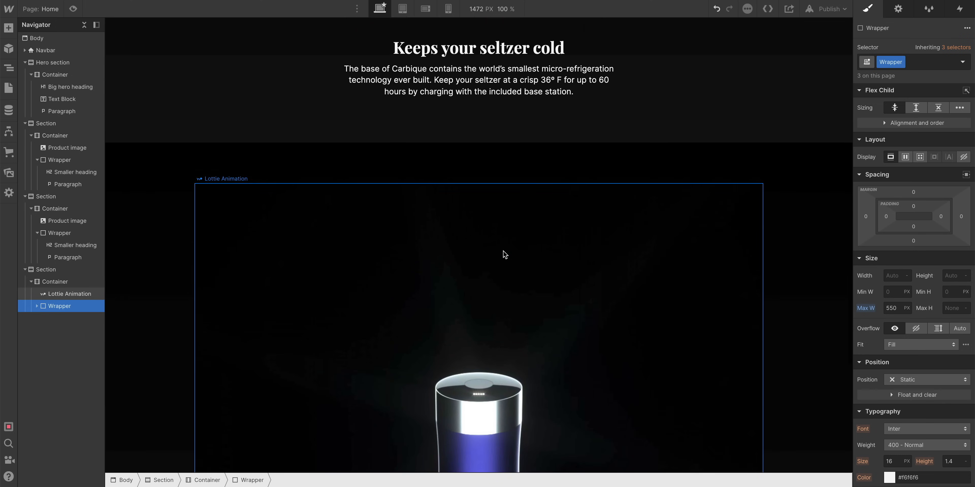
scroll(503, 251, "up", 12)
left_click(487, 276)
scroll(488, 276, "down", 12)
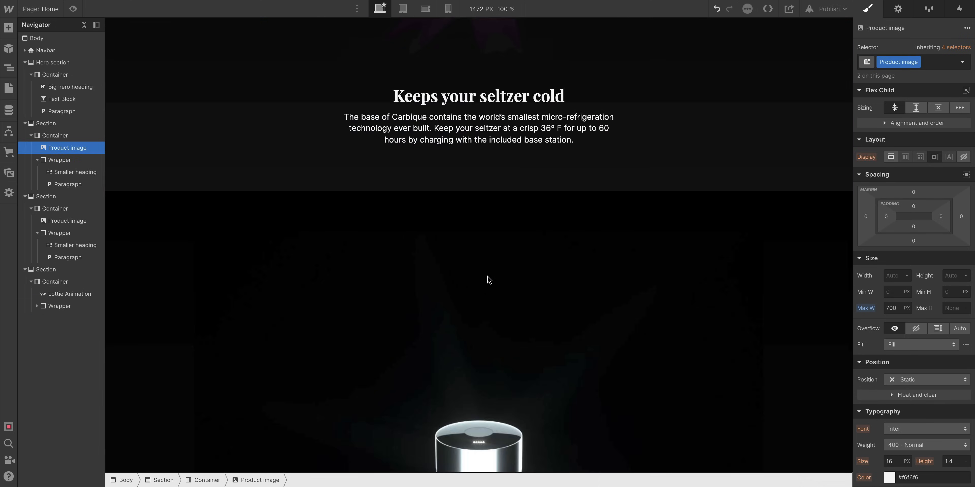
scroll(487, 280, "down", 5)
left_click(466, 317)
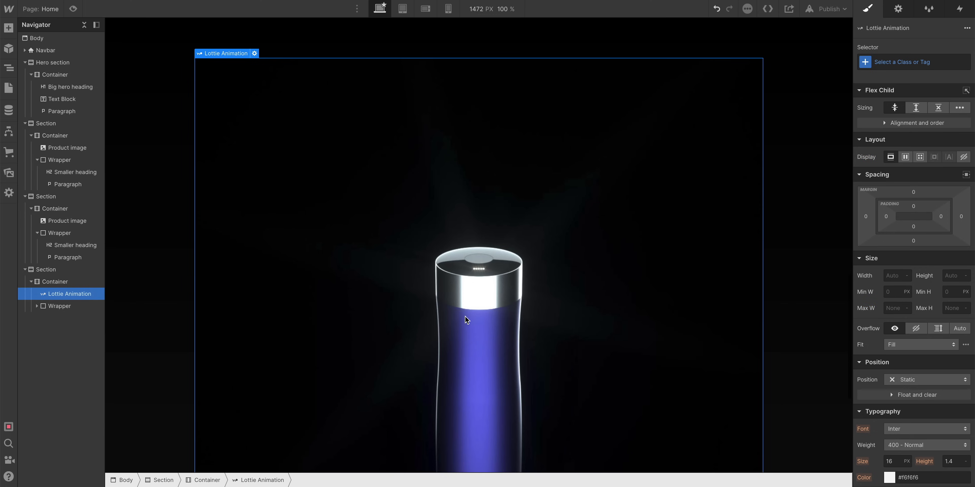
left_click(883, 62)
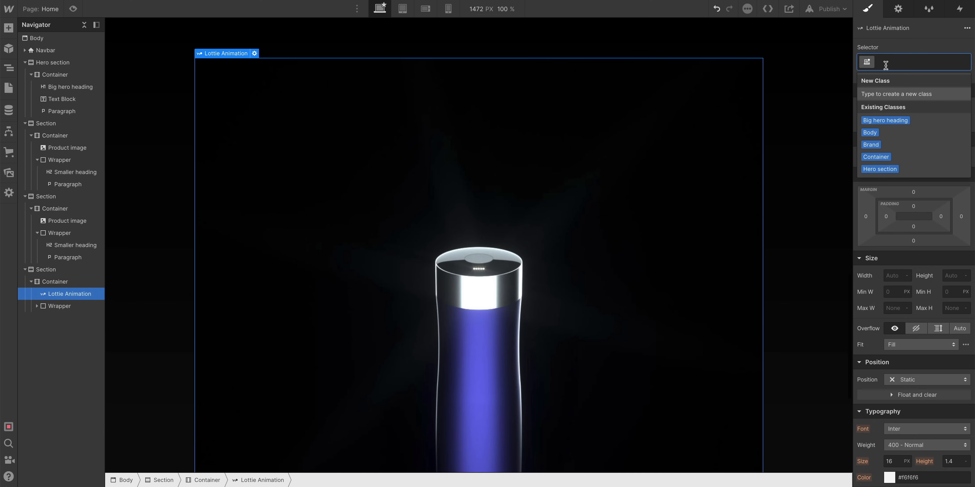
type("produ")
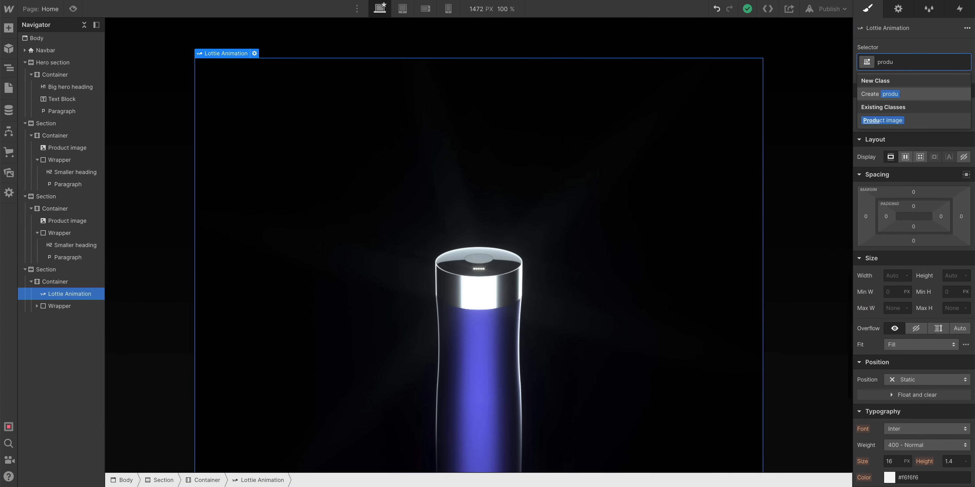
key("Return")
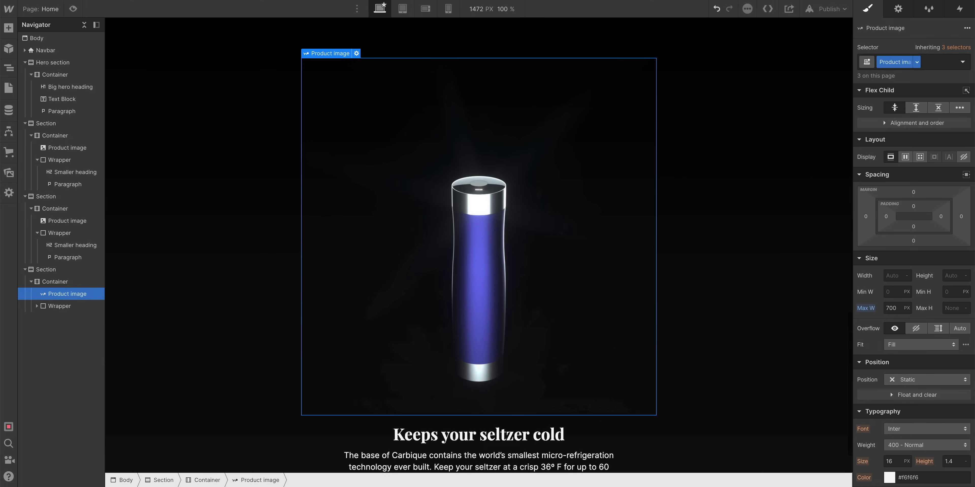
Preview the page to watch the bottle animation play above its heading, and return to the design view.
scroll(650, 207, "up", 1)
scroll(651, 208, "down", 2)
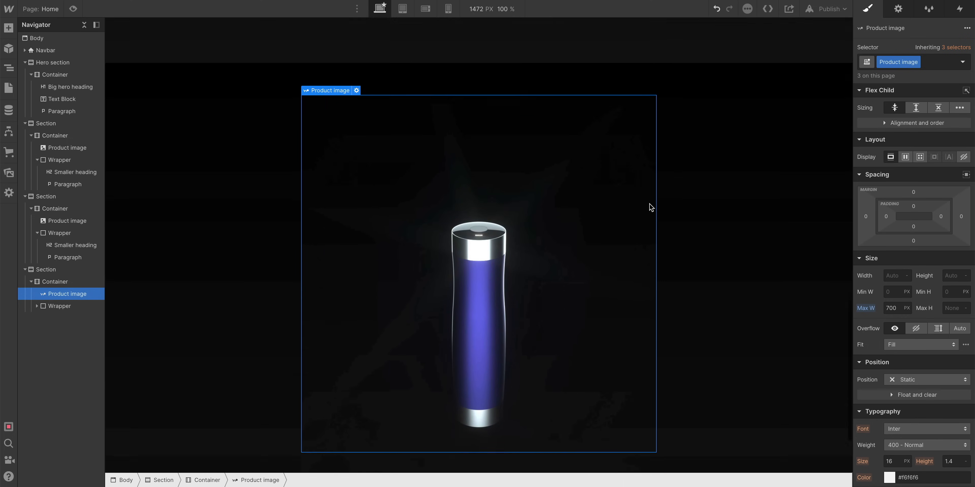
left_click(73, 8)
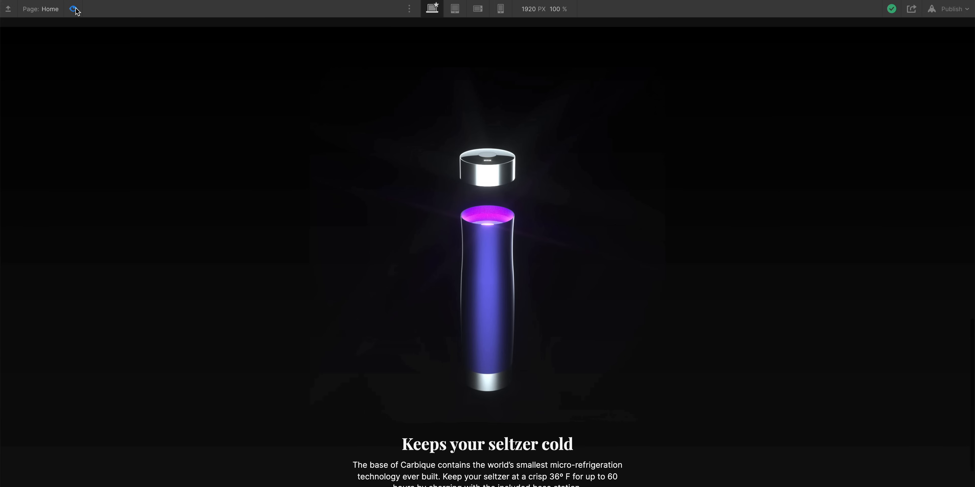
left_click(73, 9)
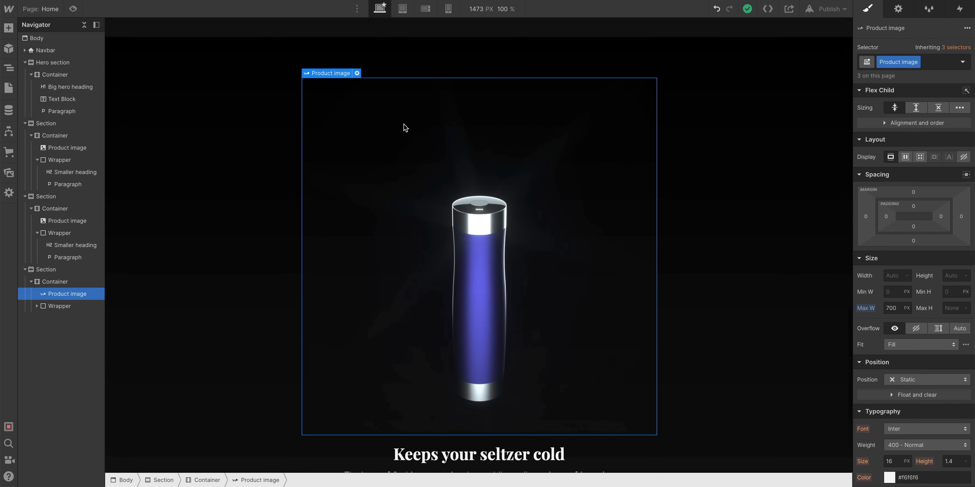
Add the Negative margin combo class to the bottle animation, matching the seltzer product image above.
scroll(403, 126, "down", 3)
left_click(475, 228)
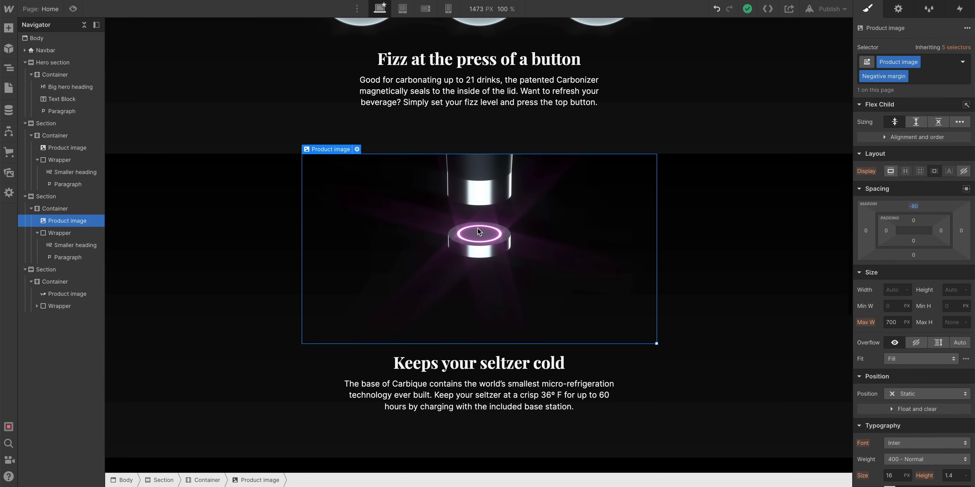
scroll(520, 270, "down", 5)
left_click(522, 270)
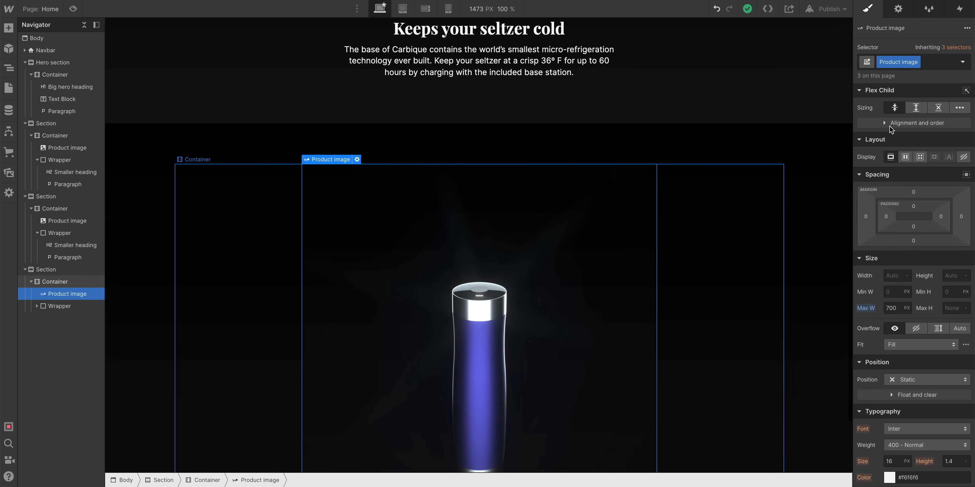
left_click(935, 64)
left_click(891, 122)
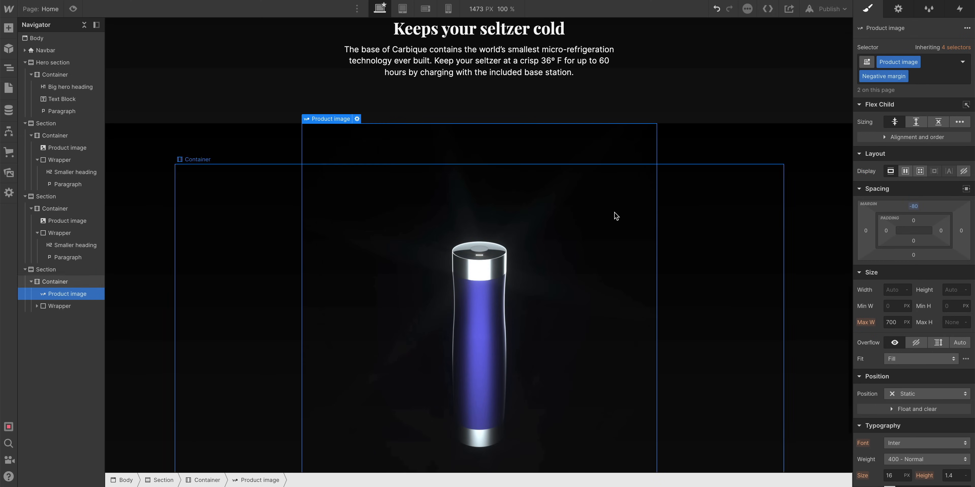
scroll(584, 239, "down", 3)
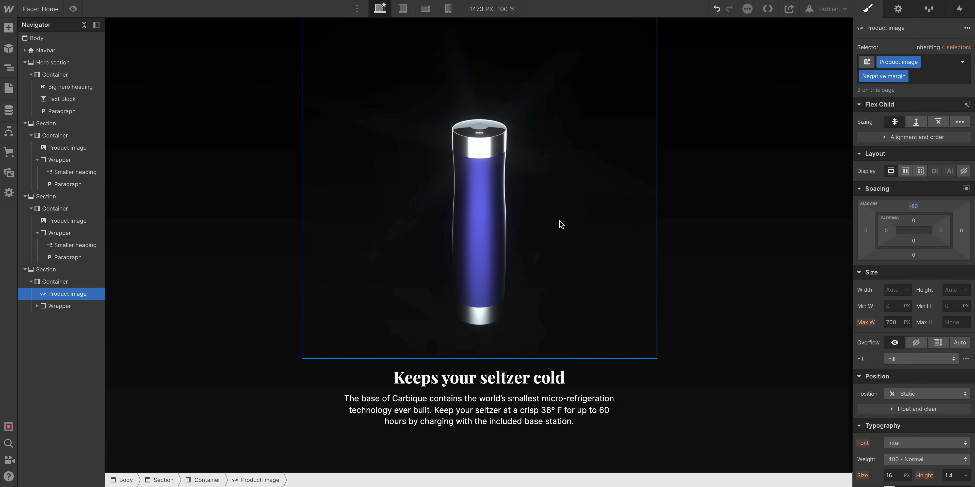
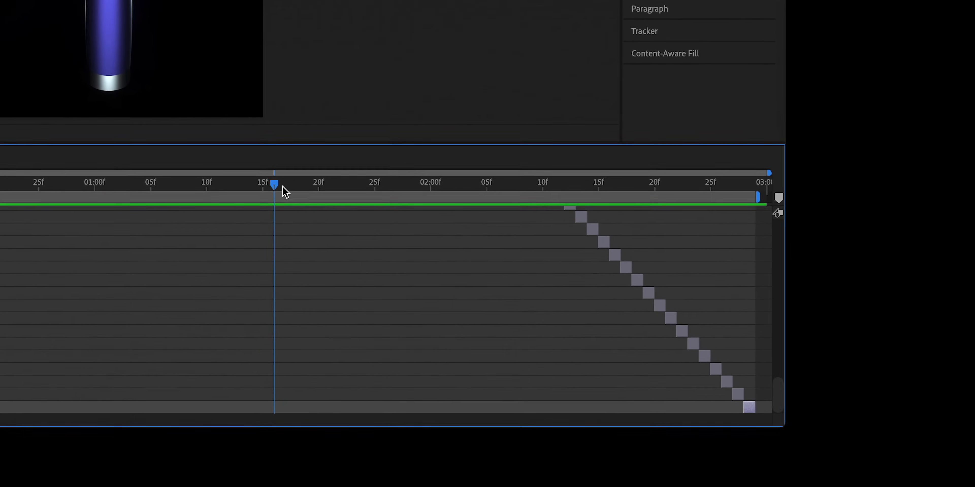
Switch to After Effects and scrub the bottle composition's timeline forward toward the end of its frame sequence.
left_click_drag(284, 192, 637, 192)
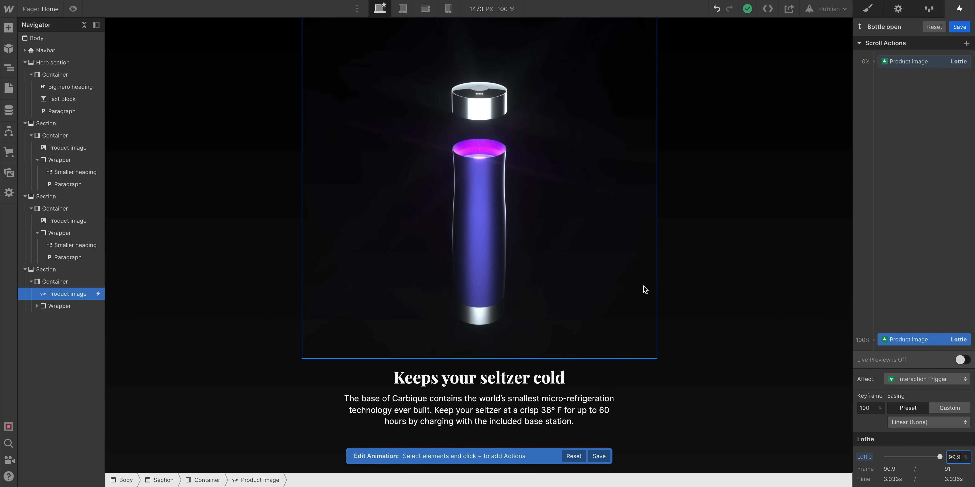
Examine the bottle section's position in the viewport while scrolling, with the Bottle open animation held at its end keyframe.
scroll(645, 290, "up", 7)
scroll(645, 290, "down", 7)
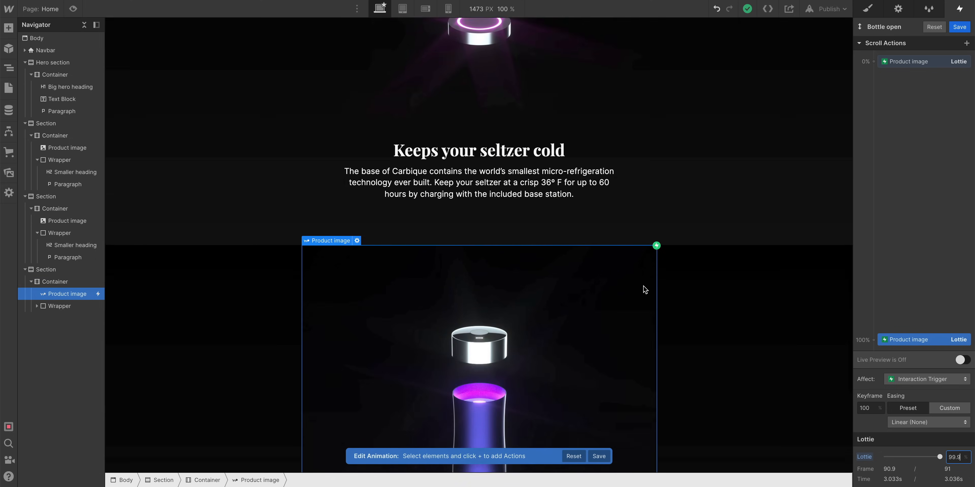
scroll(645, 290, "up", 7)
scroll(642, 287, "down", 7)
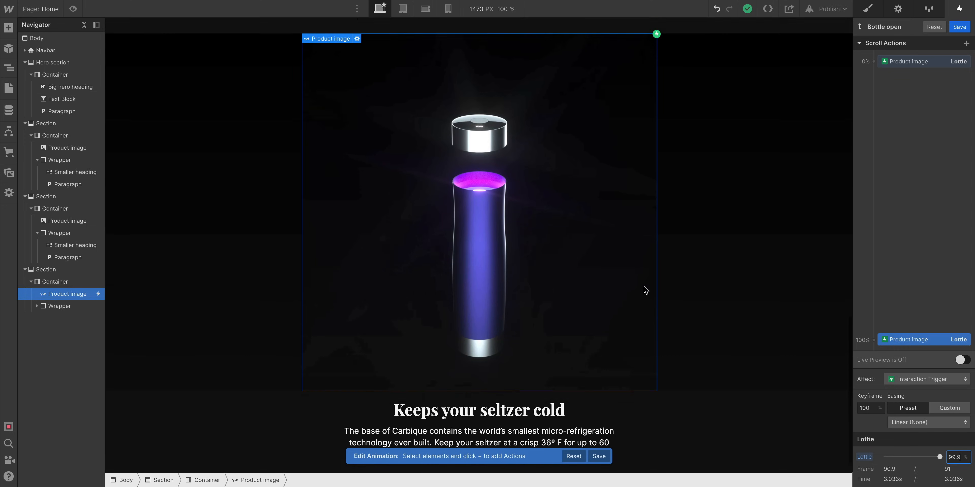
scroll(713, 325, "up", 7)
With Live Preview on, test how the Bottle open scroll animation progresses as the bottle section enters and leaves the viewport.
scroll(713, 325, "up", 7)
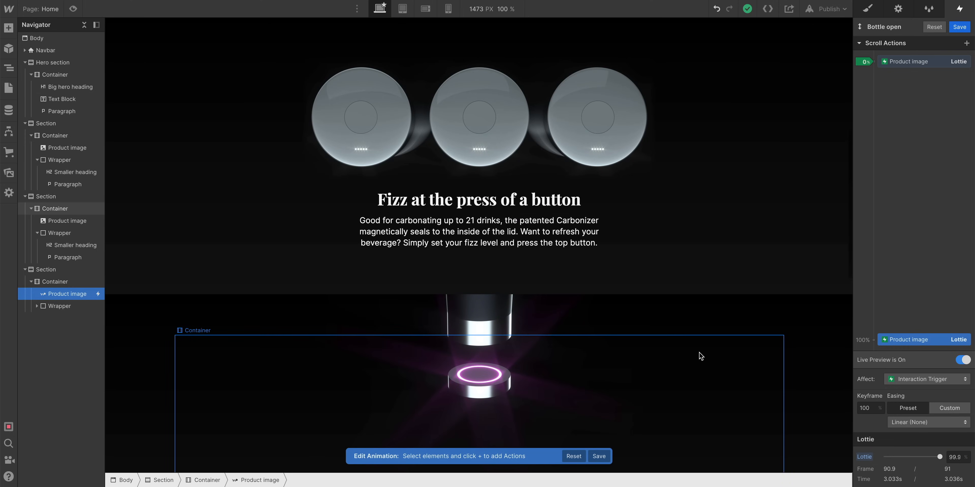
scroll(700, 355, "down", 7)
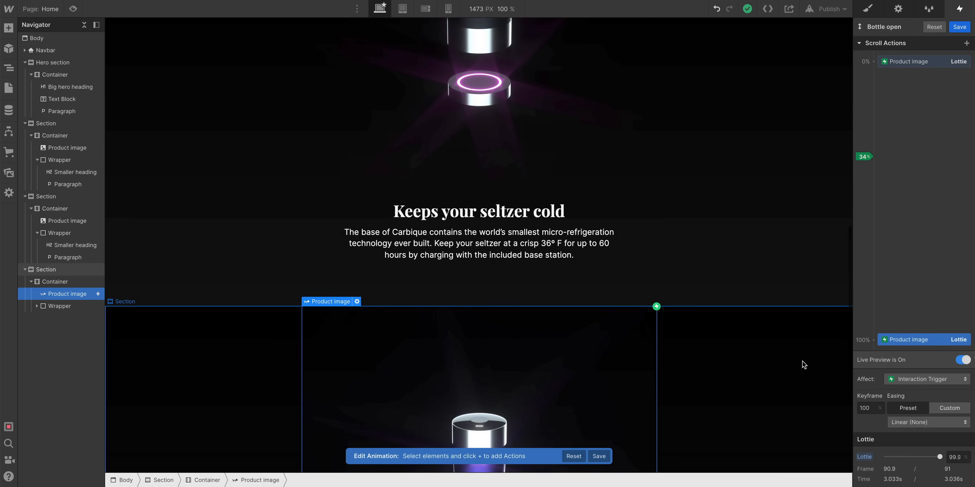
scroll(804, 364, "down", 3)
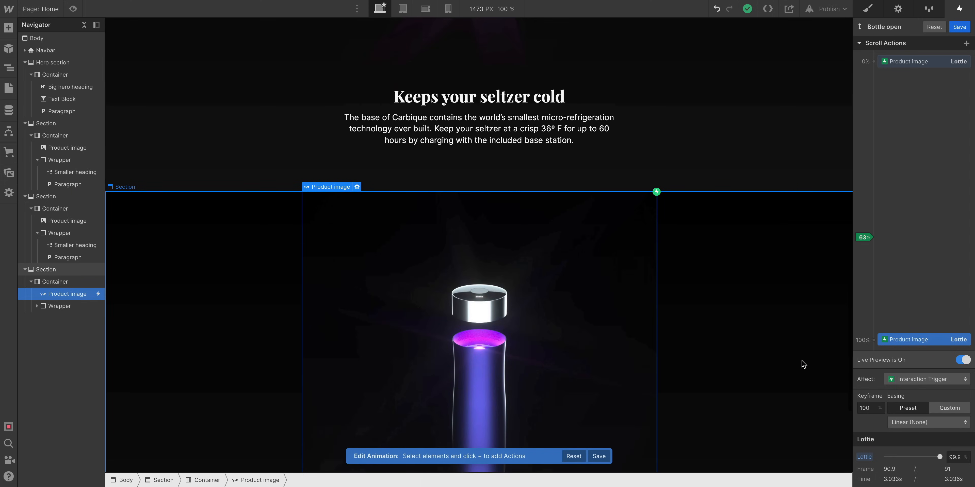
scroll(803, 364, "up", 2)
scroll(802, 364, "down", 3)
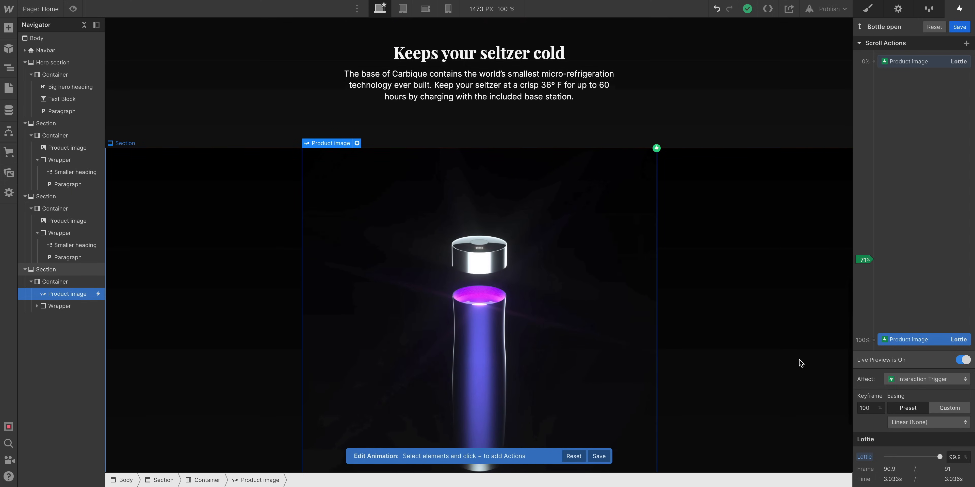
scroll(800, 363, "down", 4)
scroll(791, 359, "up", 3)
scroll(790, 359, "up", 1)
scroll(788, 357, "down", 1)
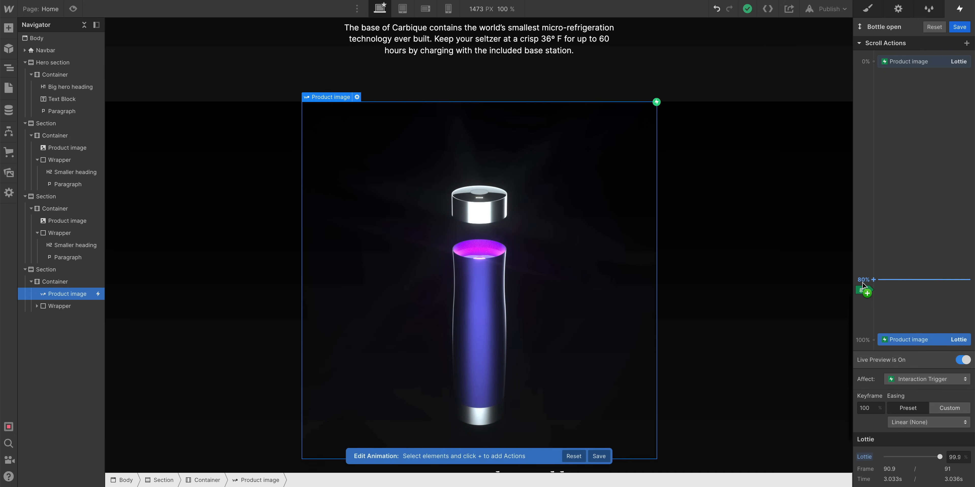
scroll(765, 318, "down", 1)
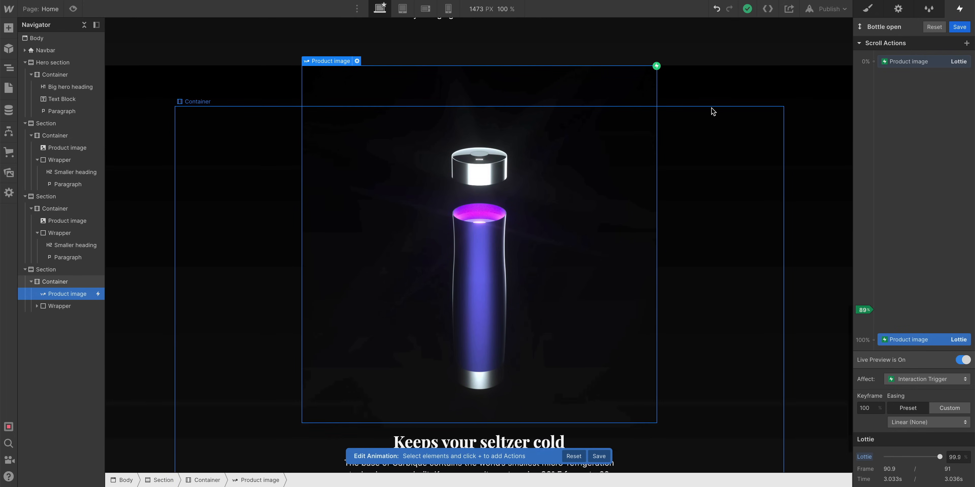
scroll(687, 84, "down", 1)
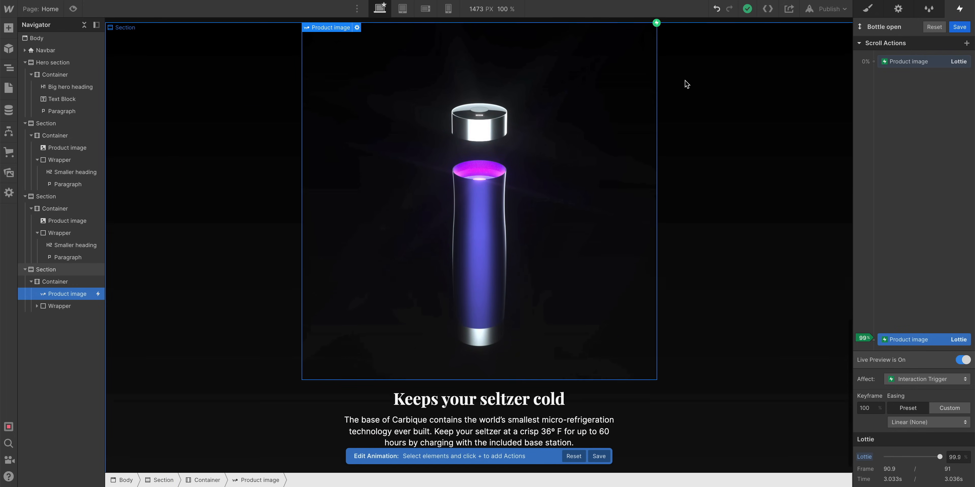
scroll(687, 84, "up", 10)
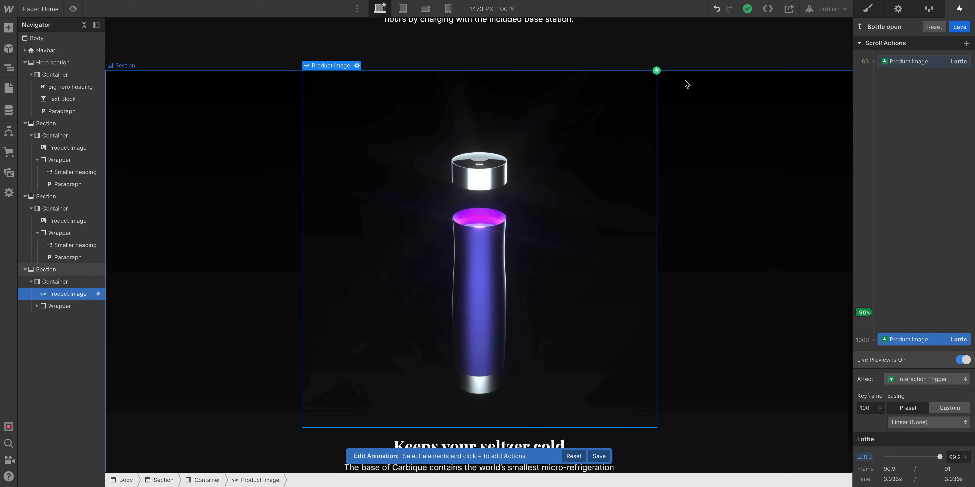
scroll(741, 250, "up", 5)
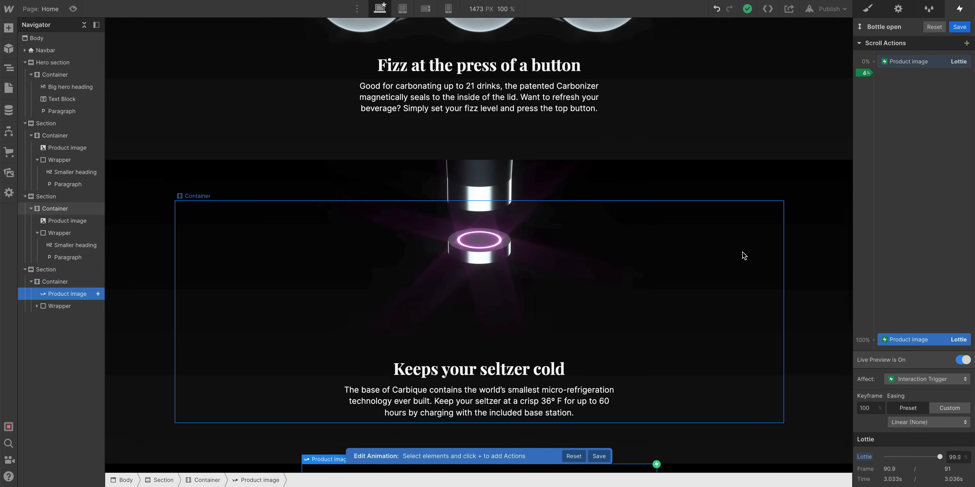
Find the scroll position where the bottle starts coming into view, and move the Bottle open animation's starting Lottie keyframe to 35%.
scroll(743, 381, "down", 2)
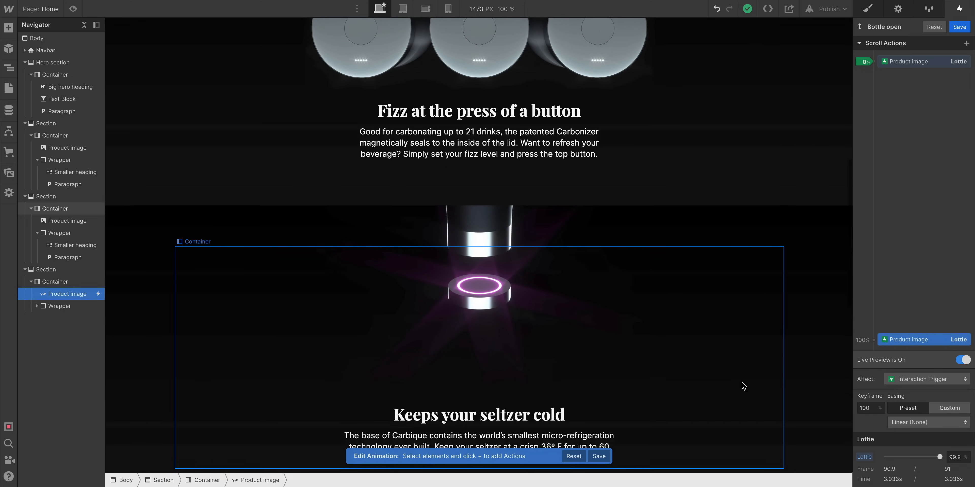
scroll(743, 384, "down", 3)
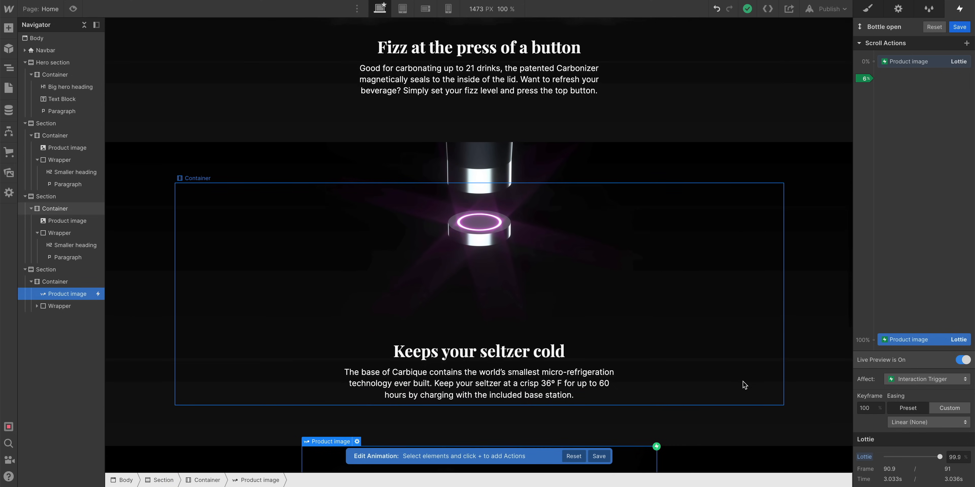
scroll(741, 383, "down", 1)
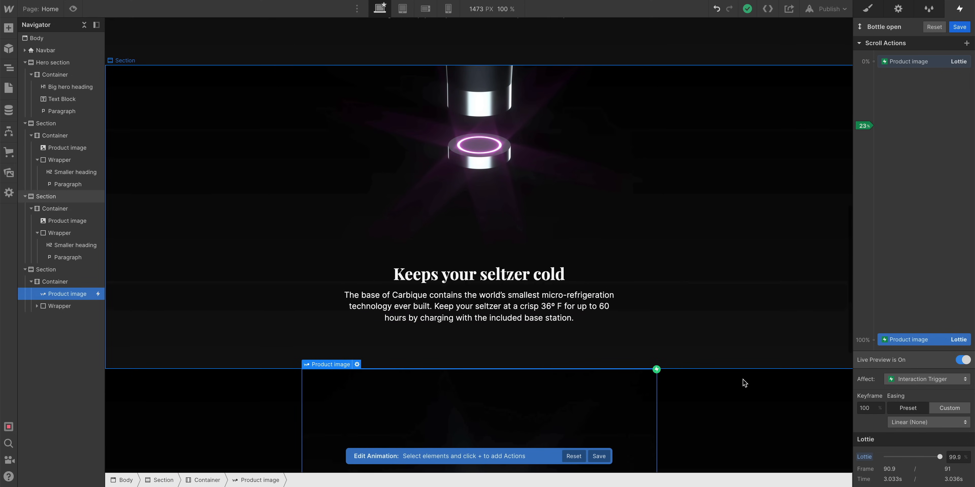
scroll(600, 424, "down", 1)
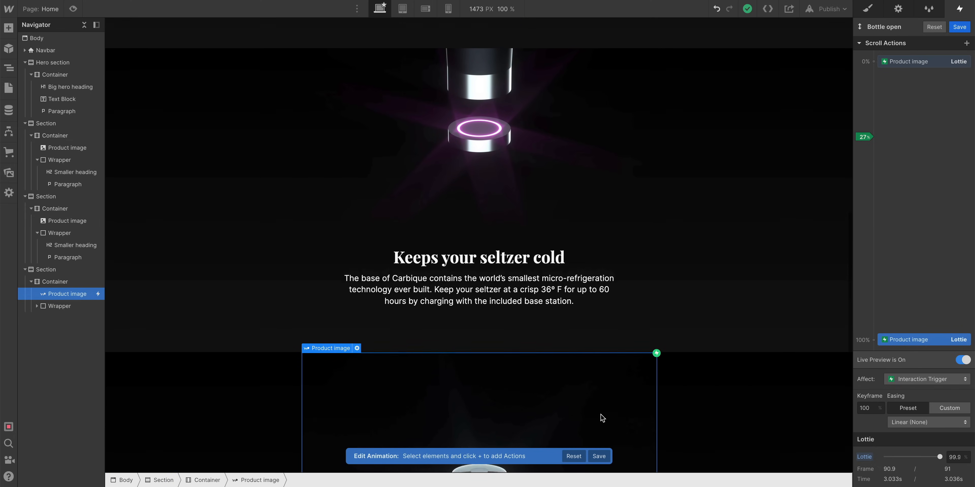
scroll(602, 418, "down", 1)
scroll(602, 418, "down", 1)
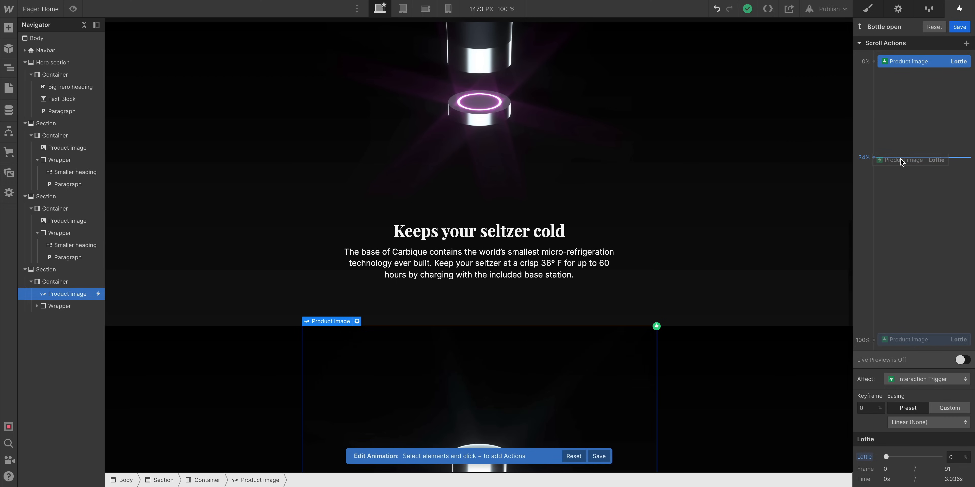
Test in Live Preview how the bottle opens as its section scrolls into view with the starting keyframe at 35%.
scroll(671, 328, "up", 8)
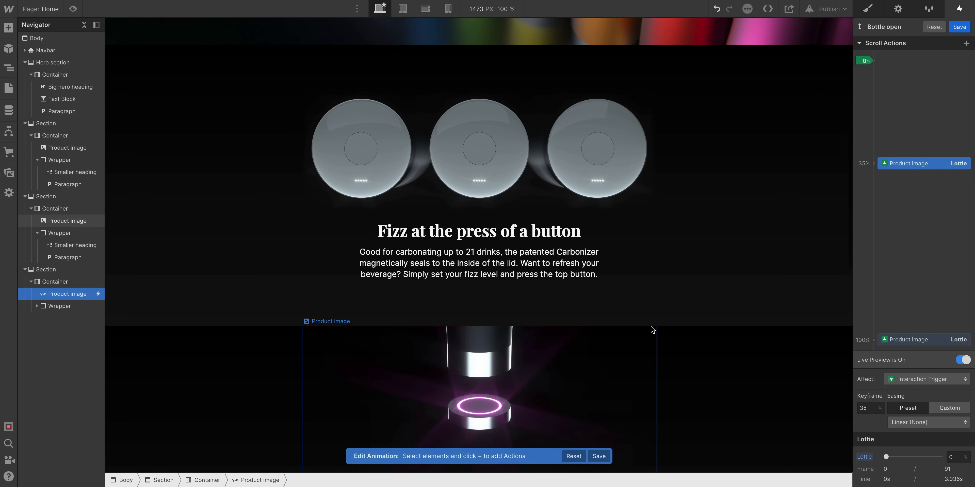
scroll(651, 329, "down", 5)
scroll(703, 244, "down", 1)
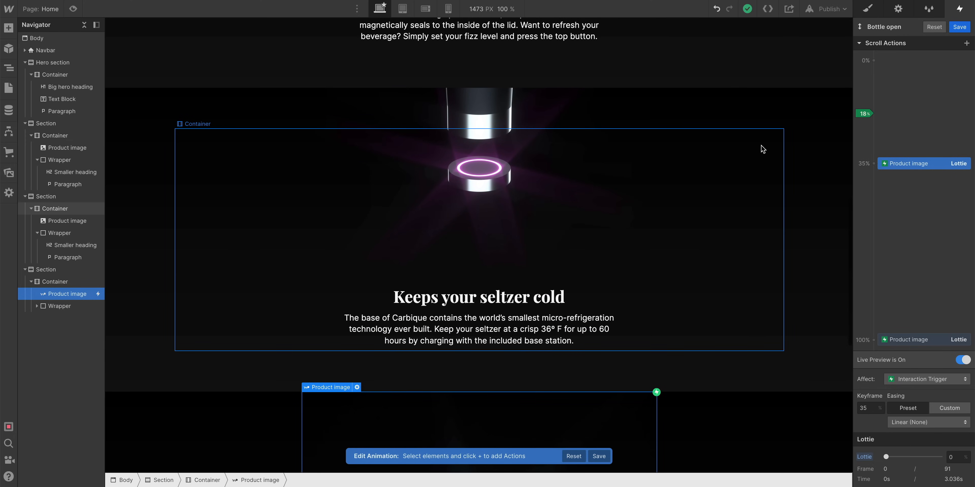
scroll(776, 194, "down", 3)
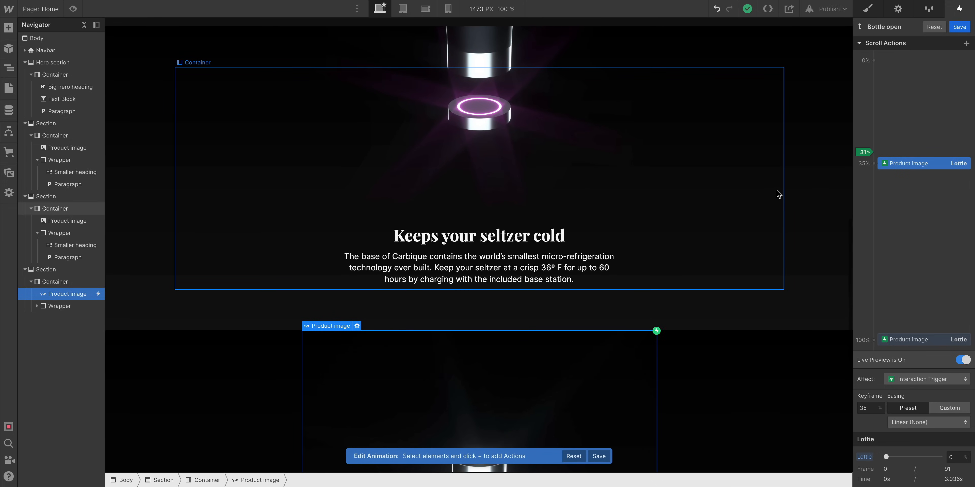
scroll(777, 194, "down", 1)
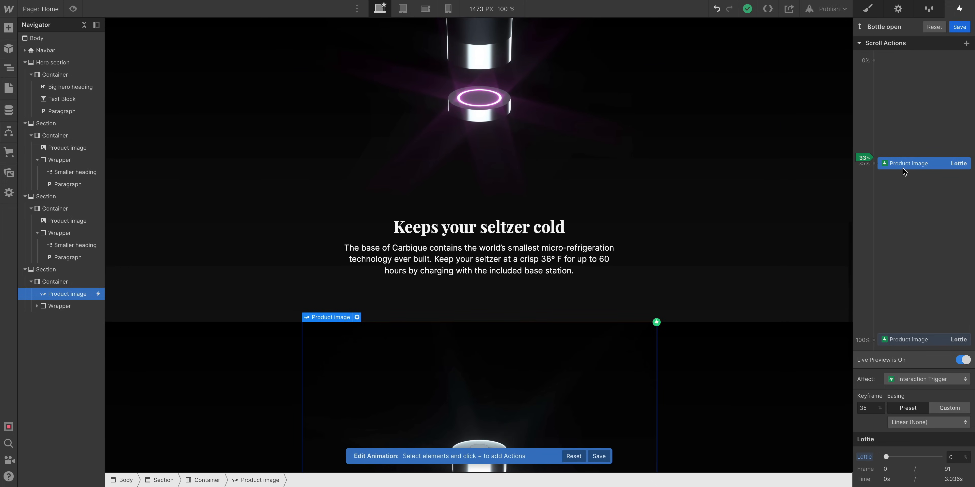
scroll(657, 385, "down", 2)
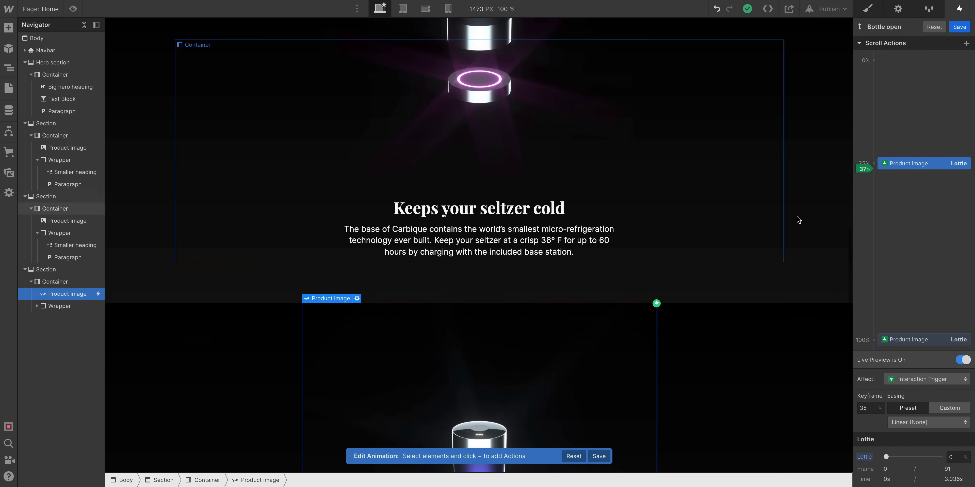
scroll(704, 348, "down", 6)
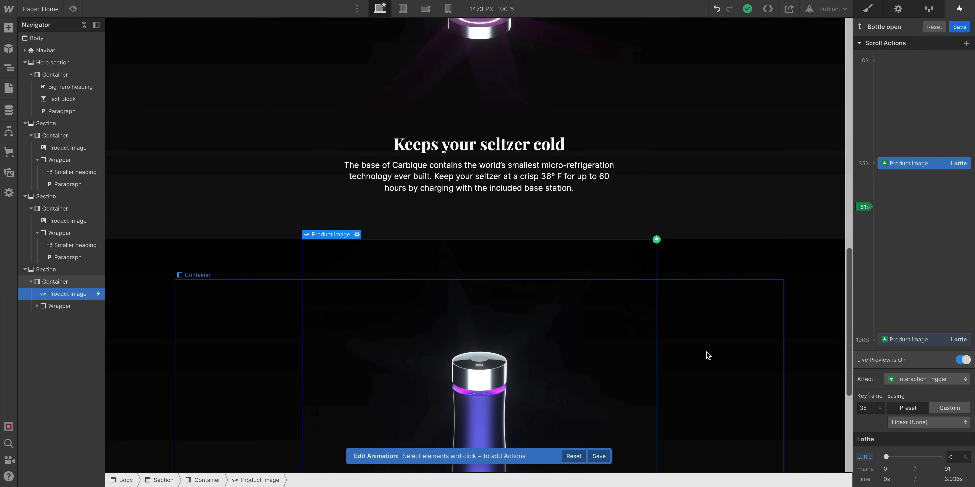
scroll(716, 354, "up", 4)
scroll(716, 354, "down", 6)
scroll(716, 354, "down", 6)
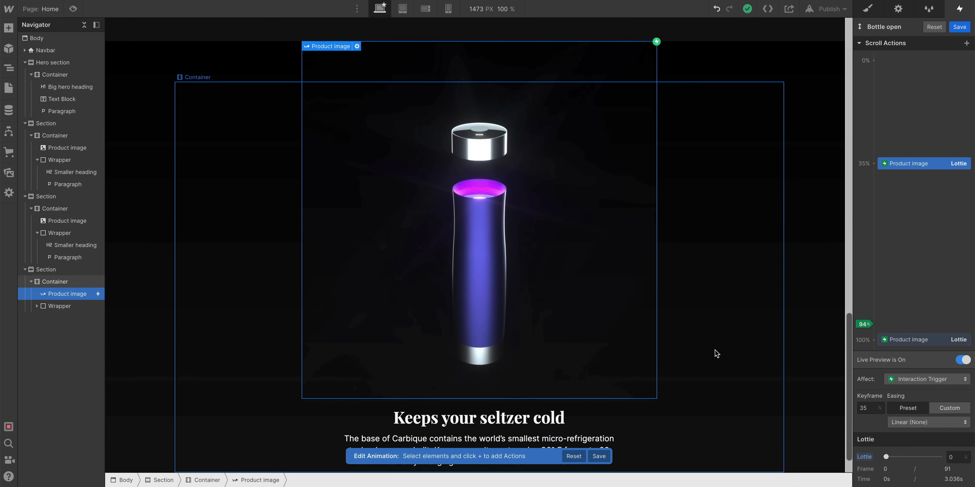
scroll(717, 354, "up", 5)
scroll(717, 354, "up", 12)
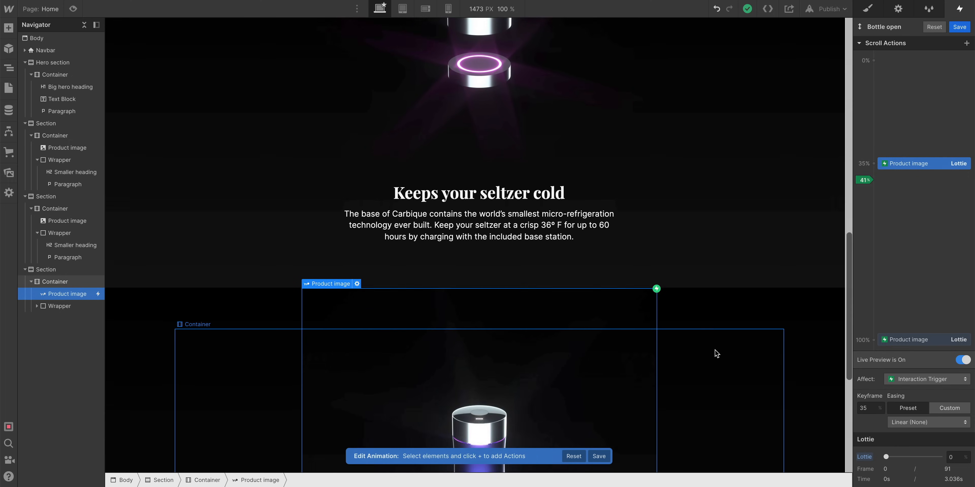
scroll(716, 354, "down", 5)
scroll(716, 354, "down", 3)
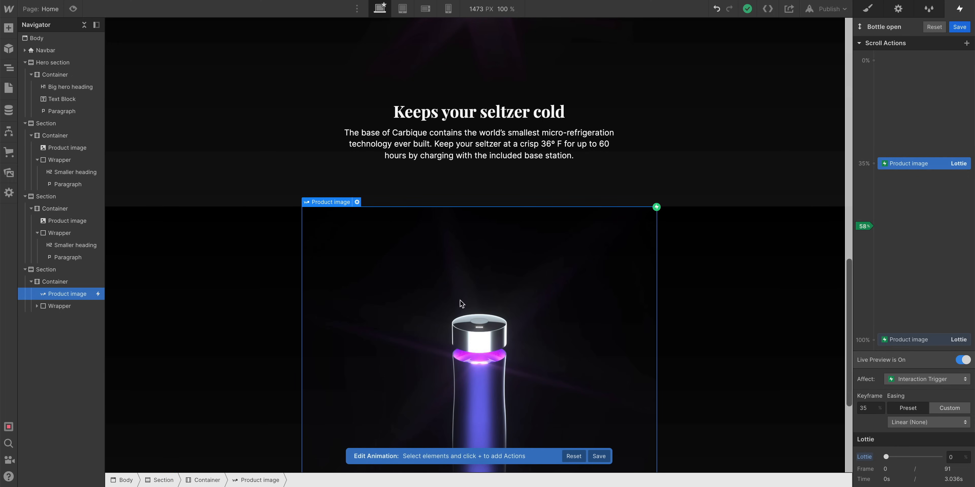
Preview the page and examine the bottle's opening motion up close while scrolling back and forth through its section.
left_click(73, 9)
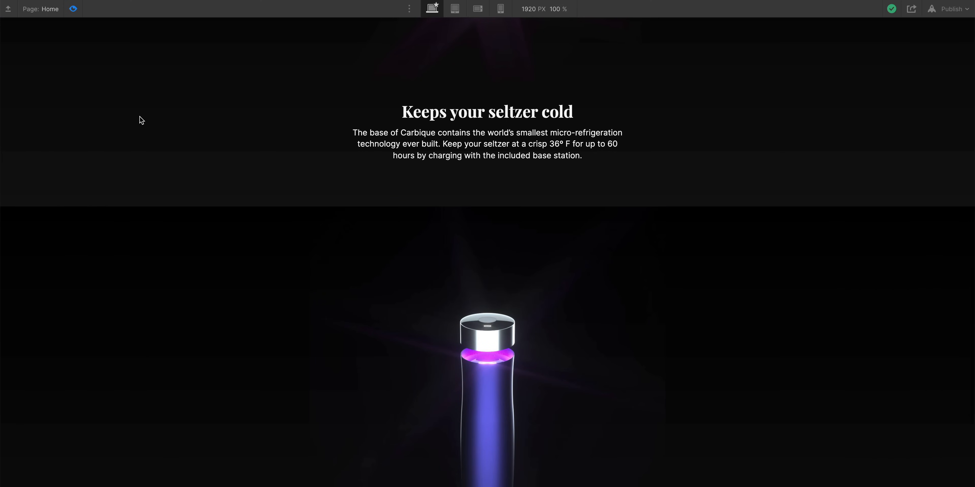
scroll(141, 120, "up", 11)
scroll(142, 120, "down", 3)
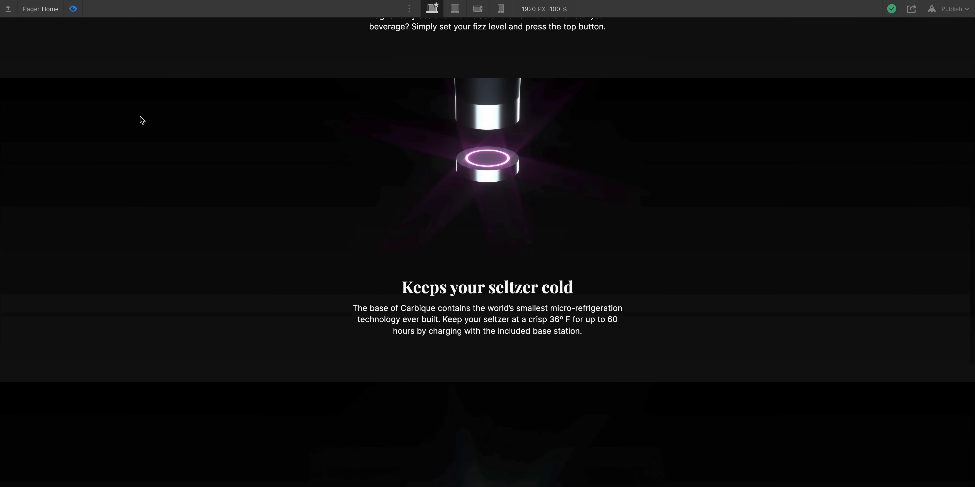
scroll(142, 120, "down", 11)
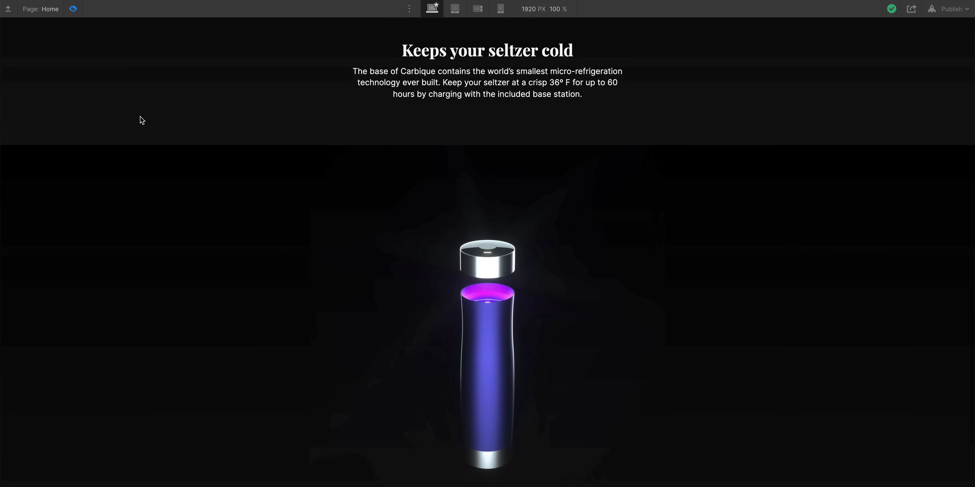
scroll(142, 121, "down", 5)
scroll(545, 223, "up", 3)
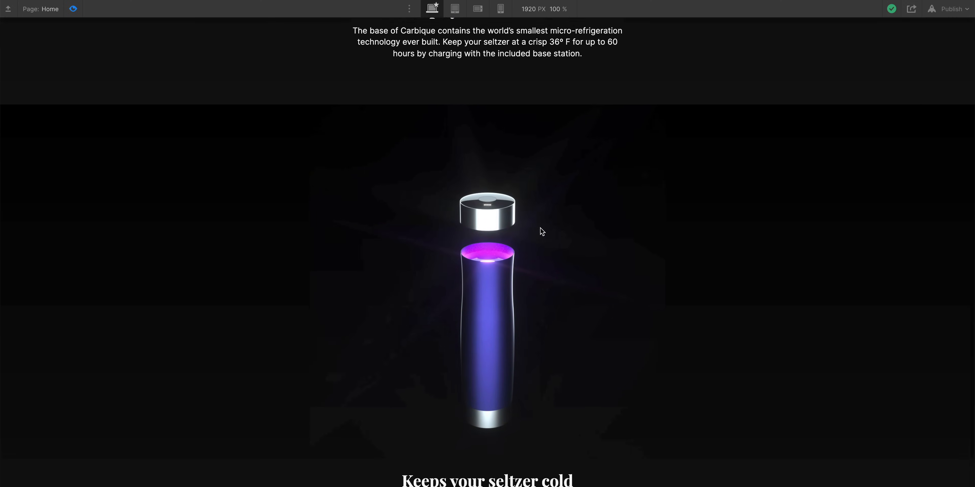
scroll(541, 231, "up", 4)
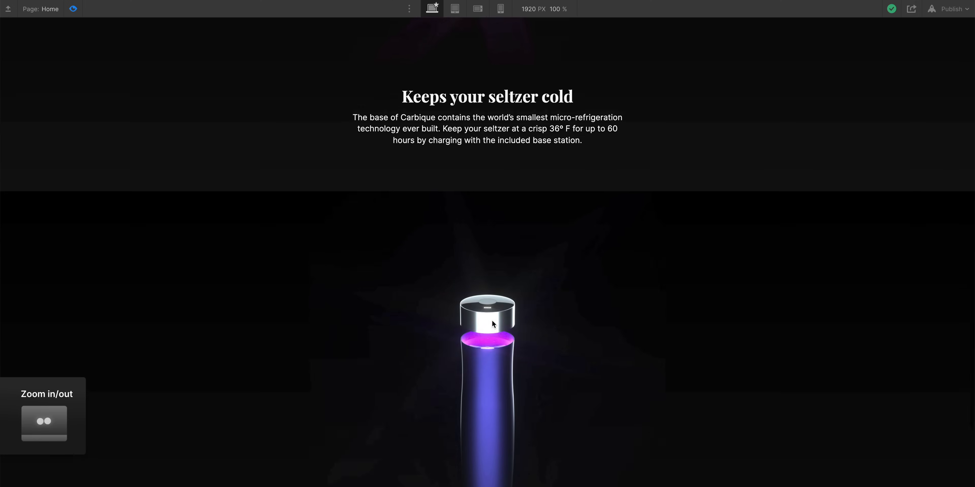
scroll(492, 320, "up", 6)
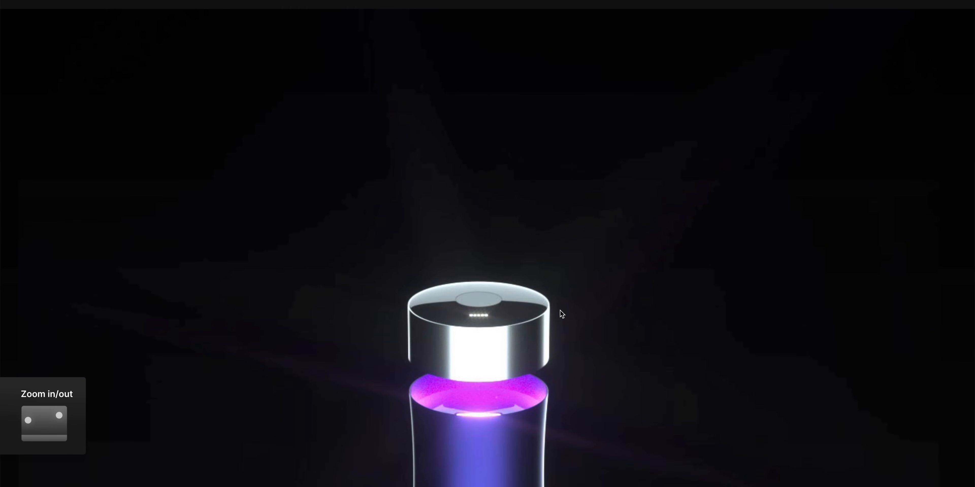
scroll(560, 310, "down", 5)
scroll(559, 309, "up", 2)
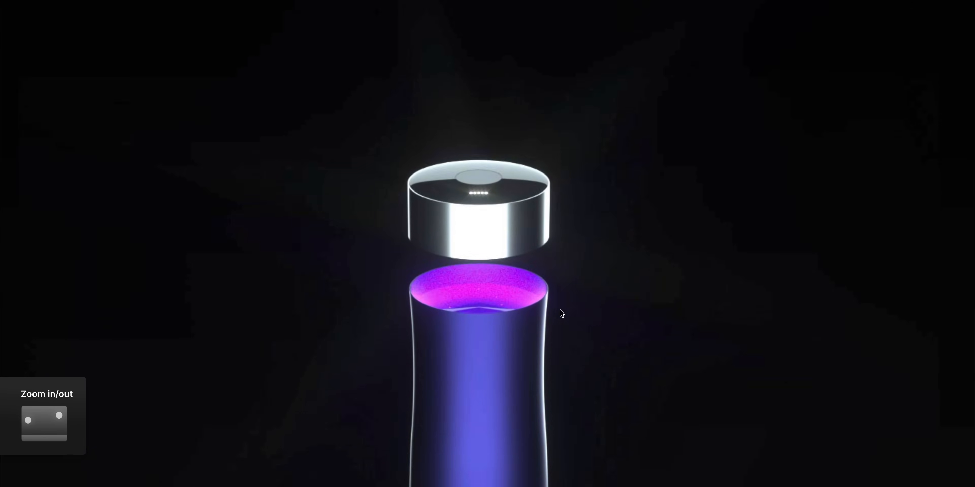
scroll(559, 309, "up", 3)
scroll(559, 310, "down", 5)
scroll(559, 309, "up", 6)
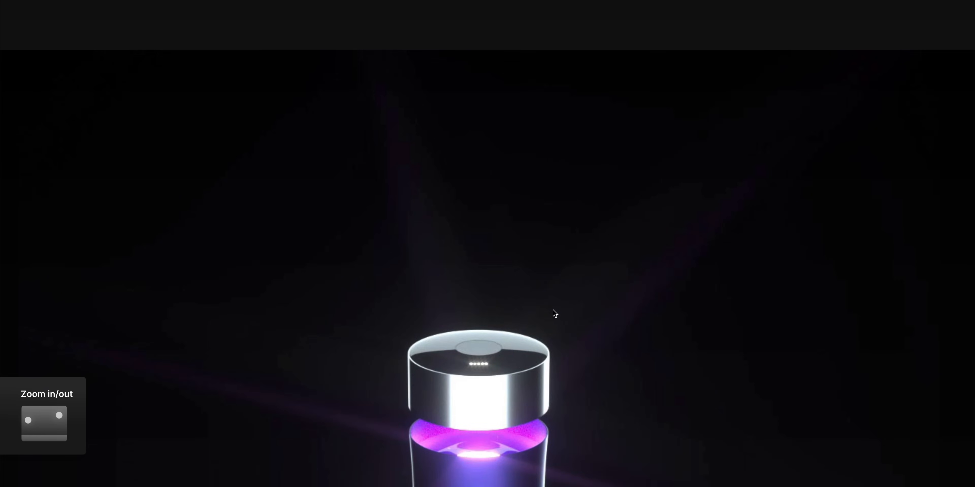
scroll(553, 309, "down", 6)
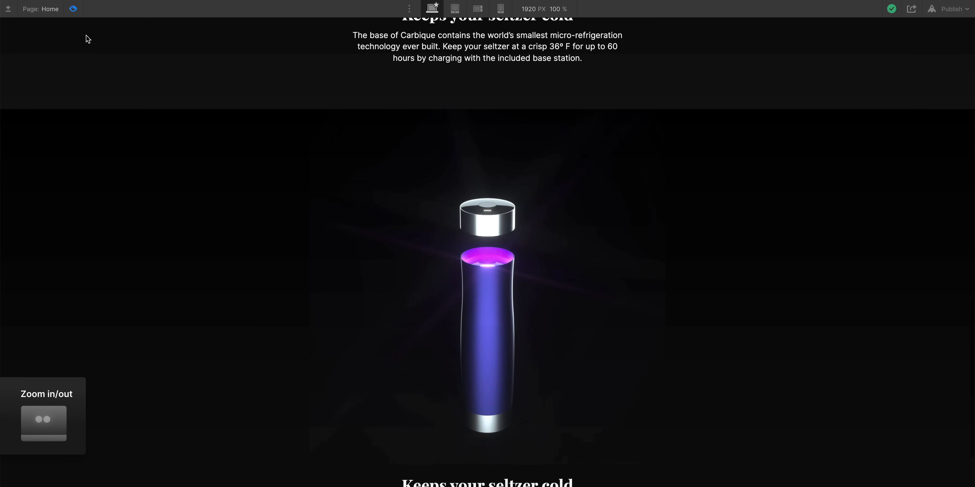
Exit the page preview, save the Bottle open scroll animation and show the bottle animation's style settings.
left_click(73, 9)
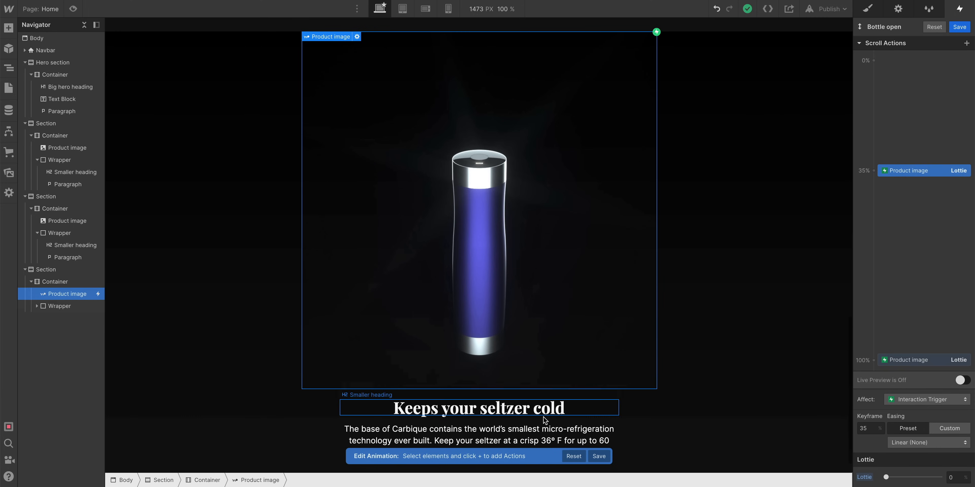
left_click(600, 458)
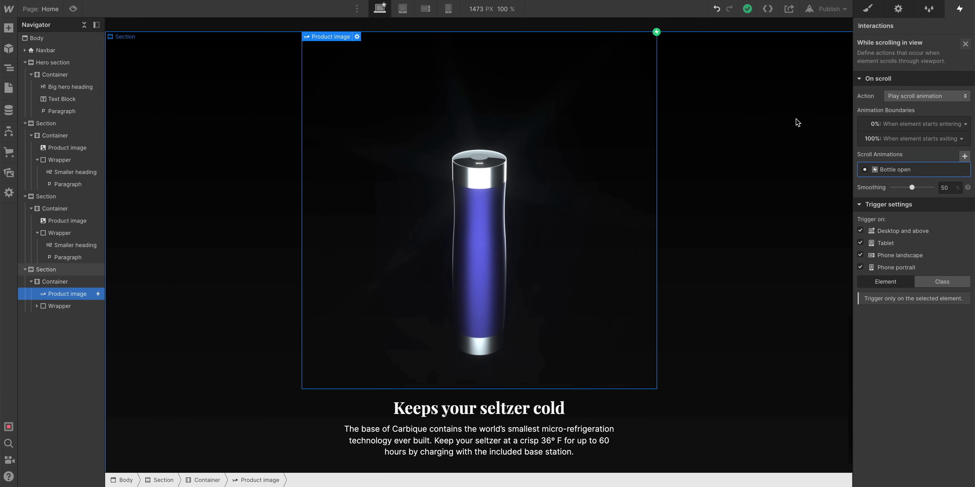
left_click(868, 10)
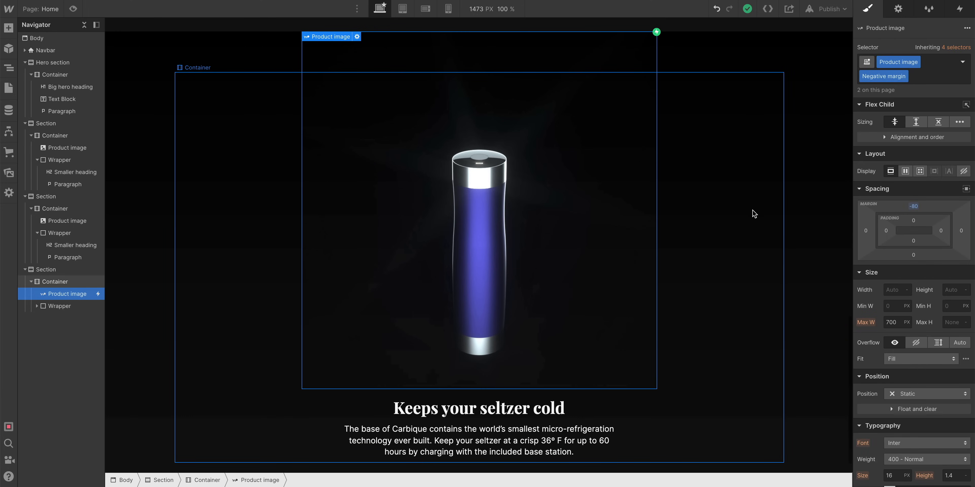
Replace the bottle section's heading with "Ultra-lightweight, ultraviolet", copied from the Figma design.
key("Escape")
scroll(818, 247, "down", 8)
scroll(761, 256, "up", 7)
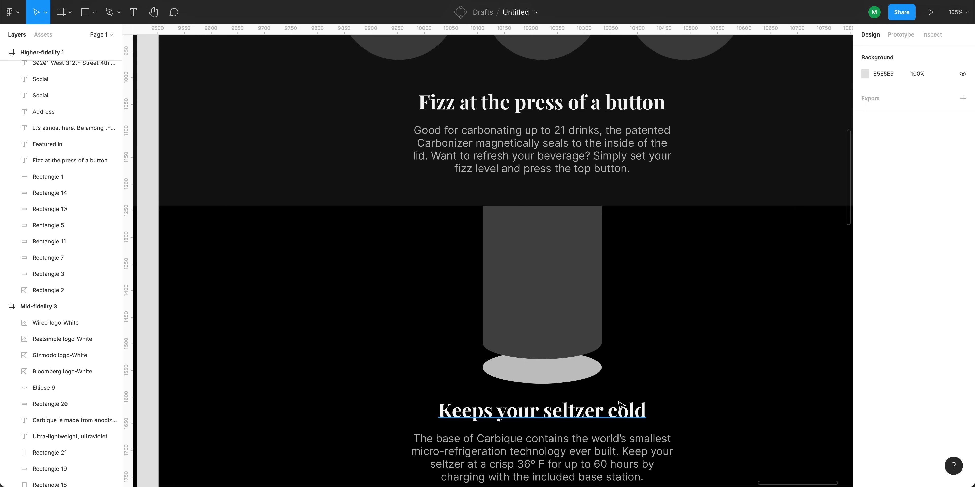
scroll(618, 404, "down", 10)
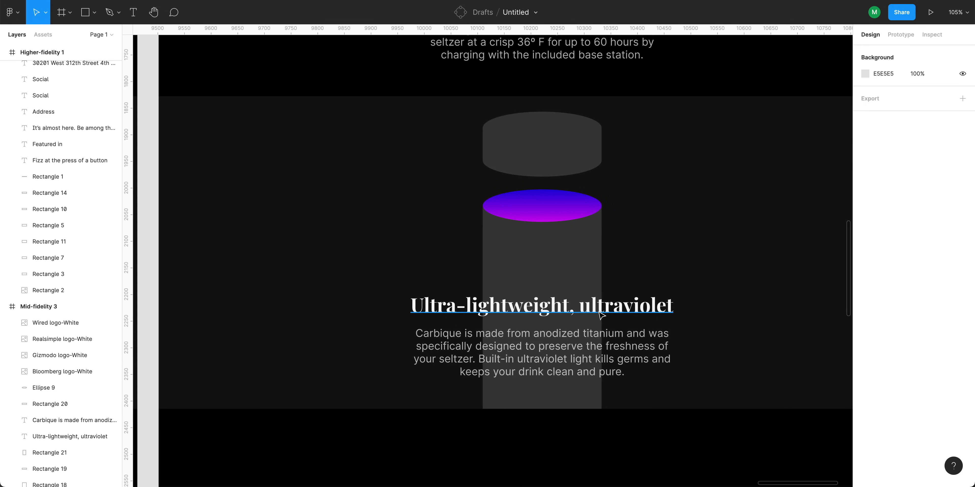
double_click(606, 310)
key("ctrl+c")
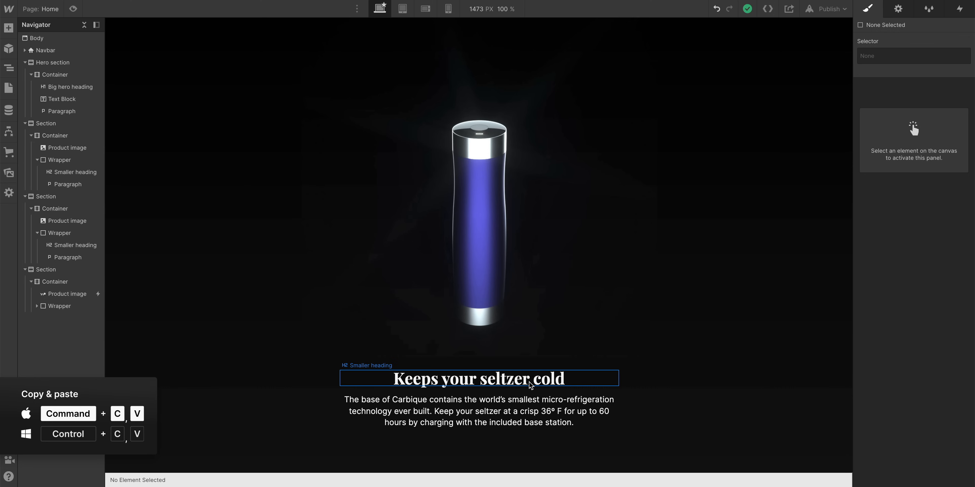
double_click(529, 385)
key("ctrl+v")
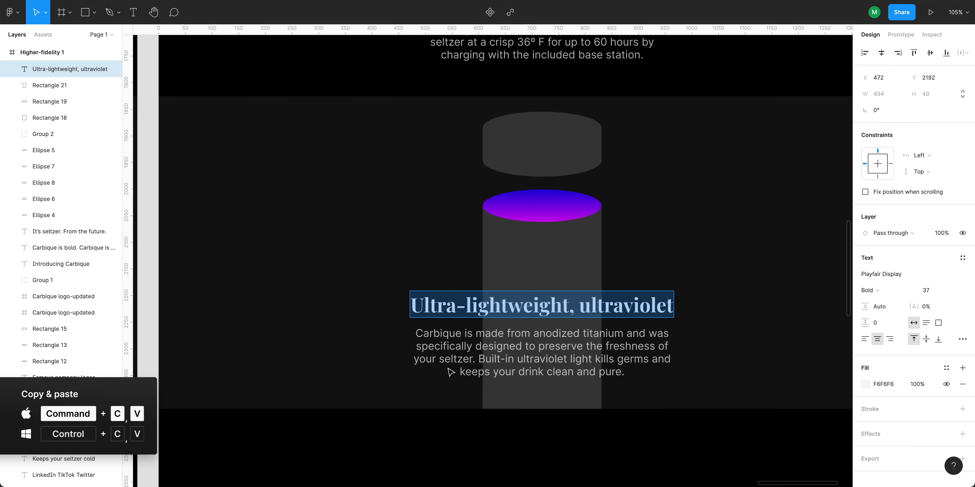
Replace the paragraph under the Ultra-lightweight heading with the design's copy beginning "Carbique is made from anodized titanium".
double_click(521, 350)
key("super+c")
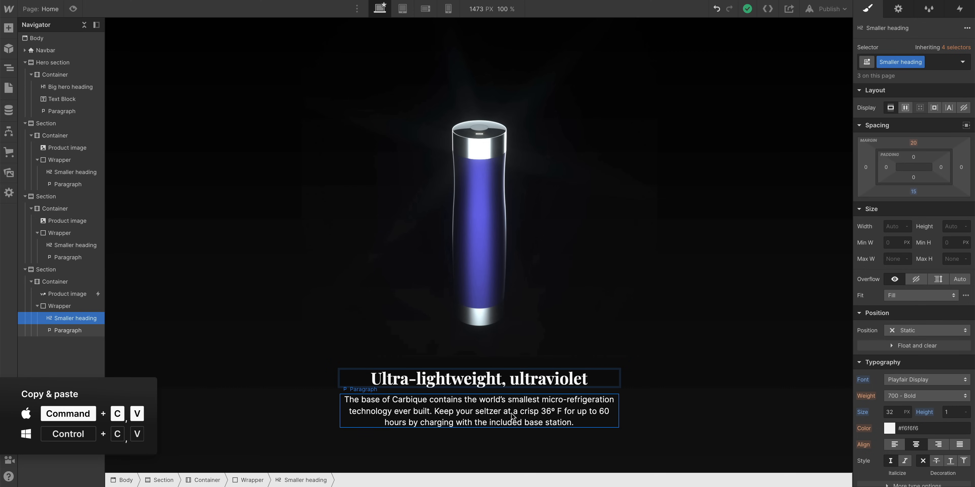
double_click(511, 412)
key("super+v")
left_click(667, 381)
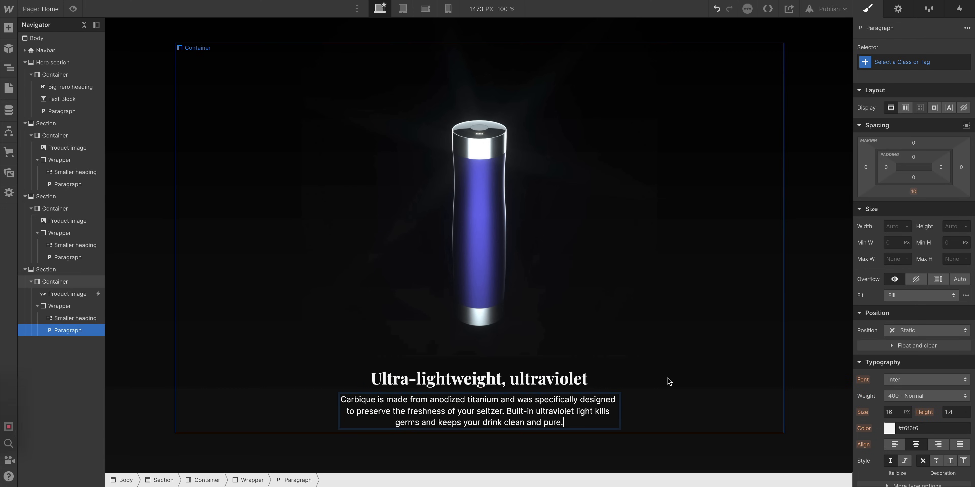
Duplicate the bottle animation's Negative margin class as "Extreme negative margin" and set its top margin to -200.
scroll(579, 339, "up", 3)
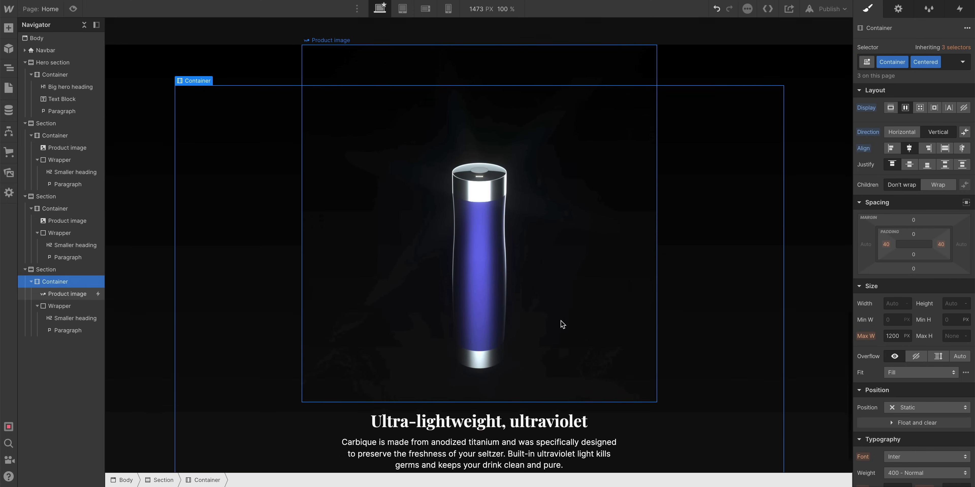
left_click(479, 133)
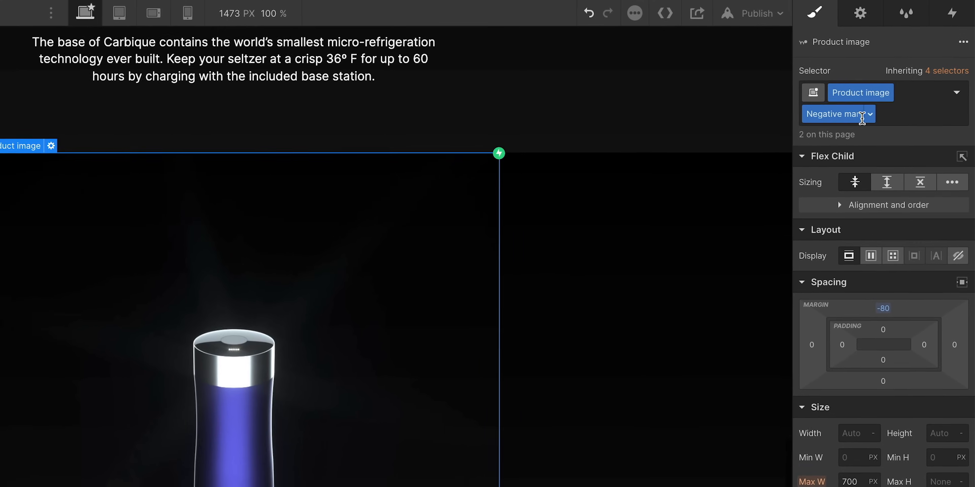
left_click(904, 79)
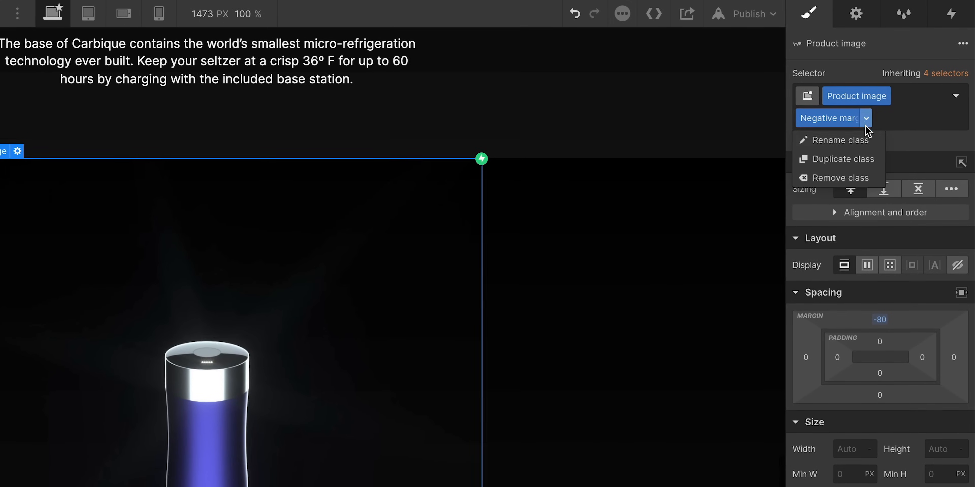
left_click(859, 160)
type("Extre")
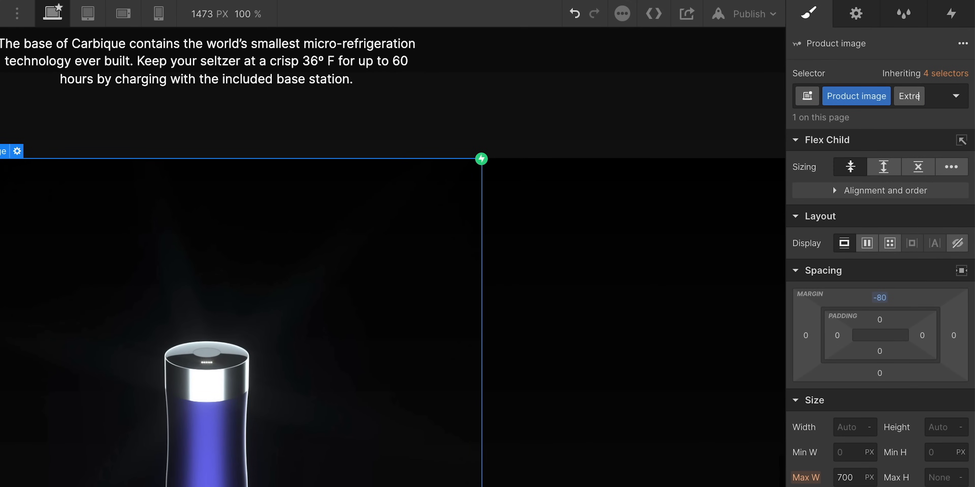
type("me negative margin")
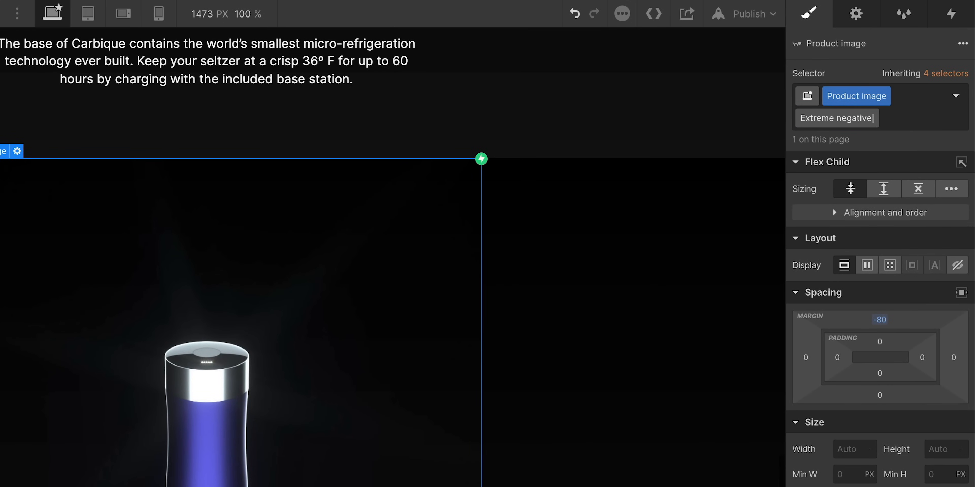
key("Return")
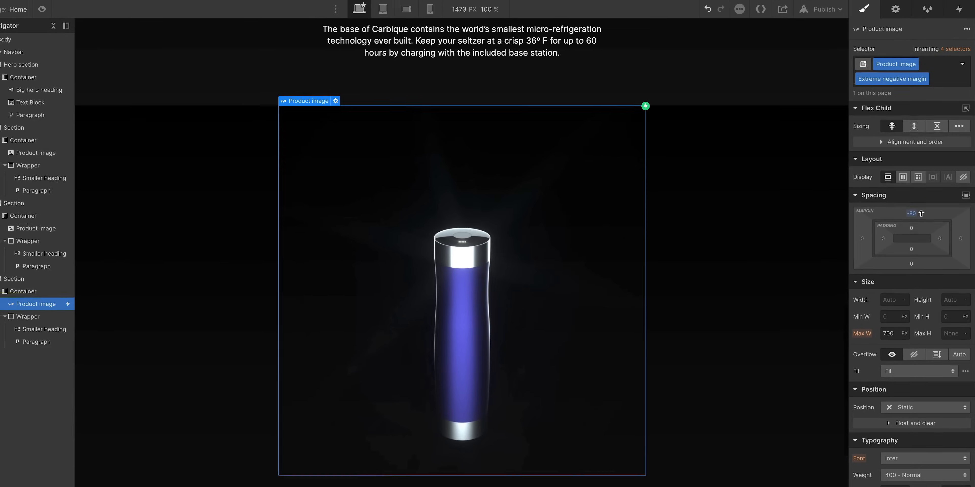
left_click_drag(892, 277, 911, 362)
left_click_drag(927, 269, 934, 263)
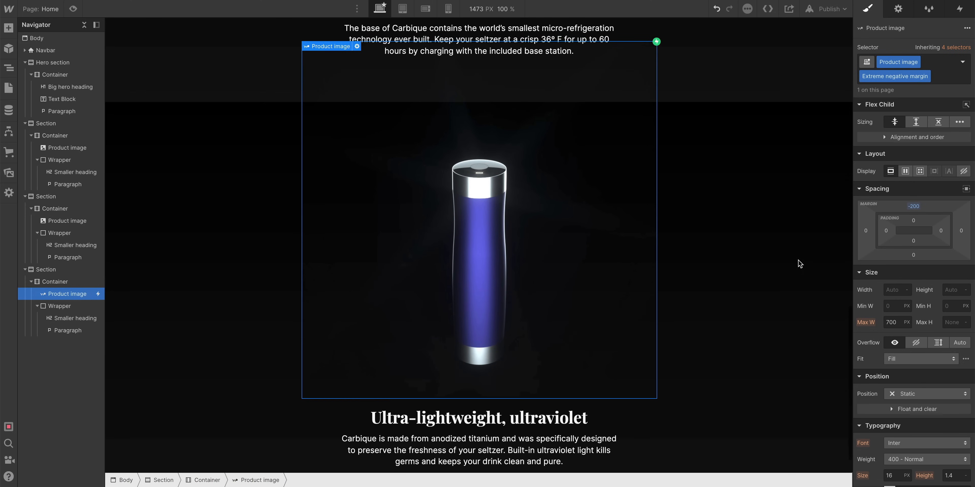
Preview the page from the hero down and examine the spacing and opening motion of the bottle below the Keeps your seltzer cold section.
scroll(203, 91, "up", 20)
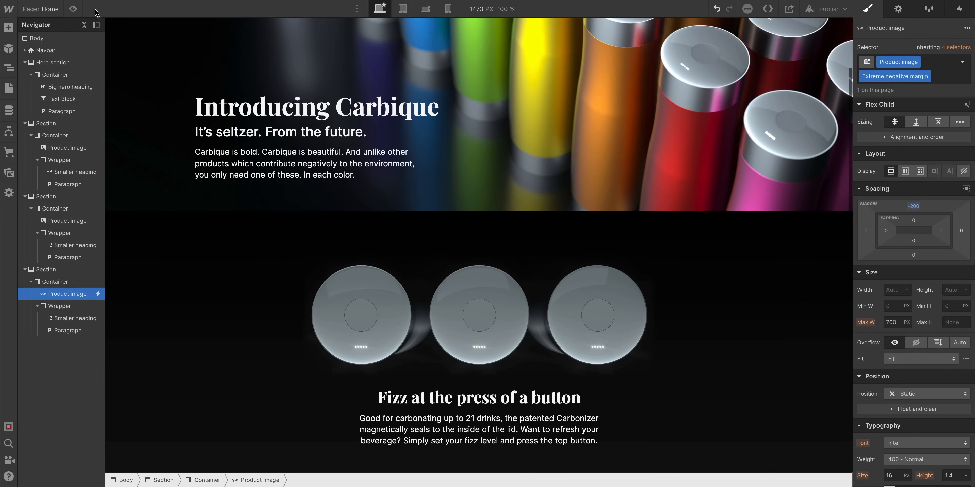
left_click(78, 7)
scroll(557, 250, "down", 12)
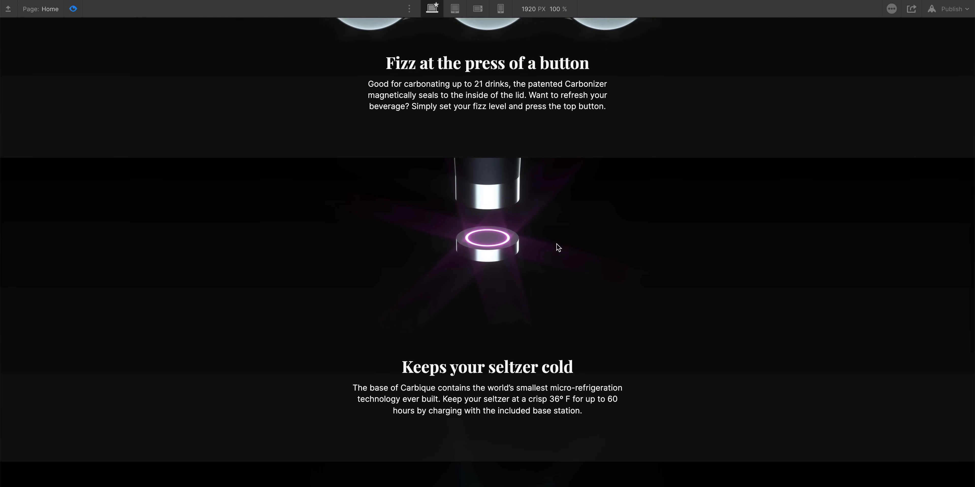
scroll(557, 244, "down", 6)
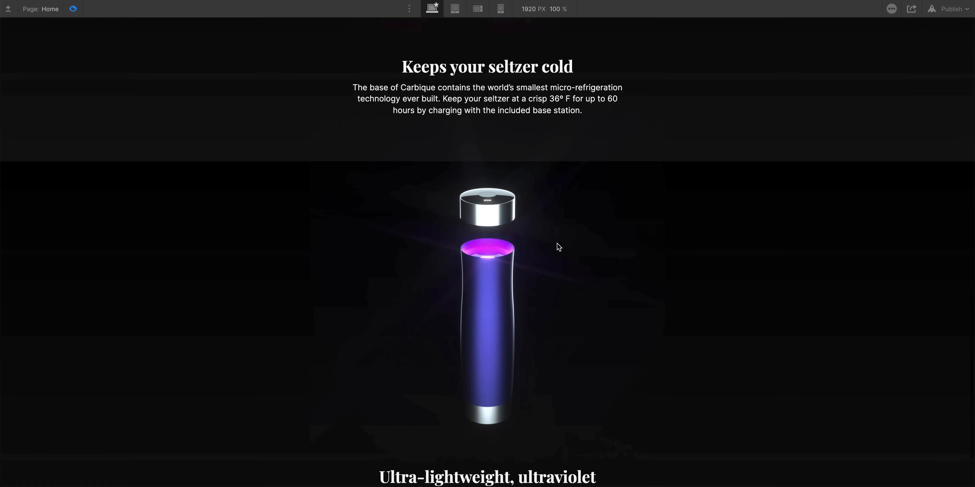
scroll(557, 246, "up", 4)
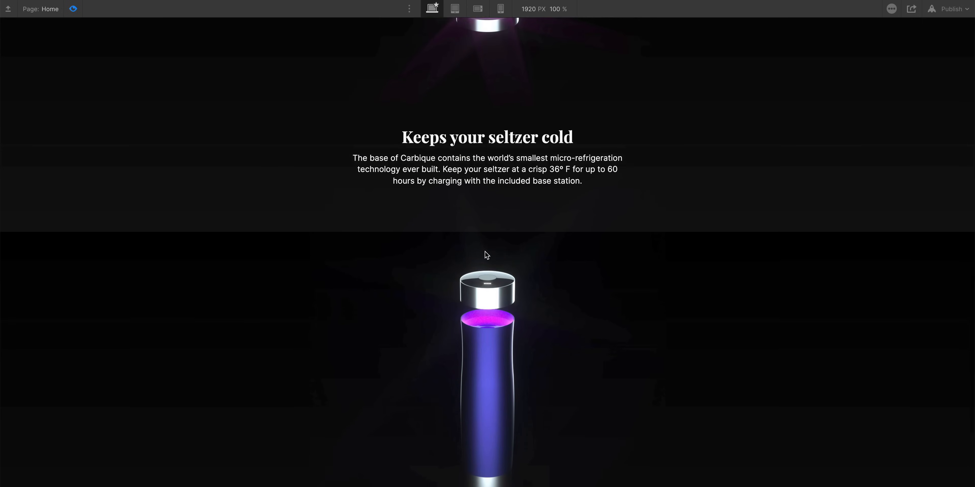
scroll(551, 200, "down", 1)
scroll(489, 205, "down", 1)
scroll(524, 233, "up", 2)
scroll(527, 242, "down", 2)
scroll(475, 124, "up", 3)
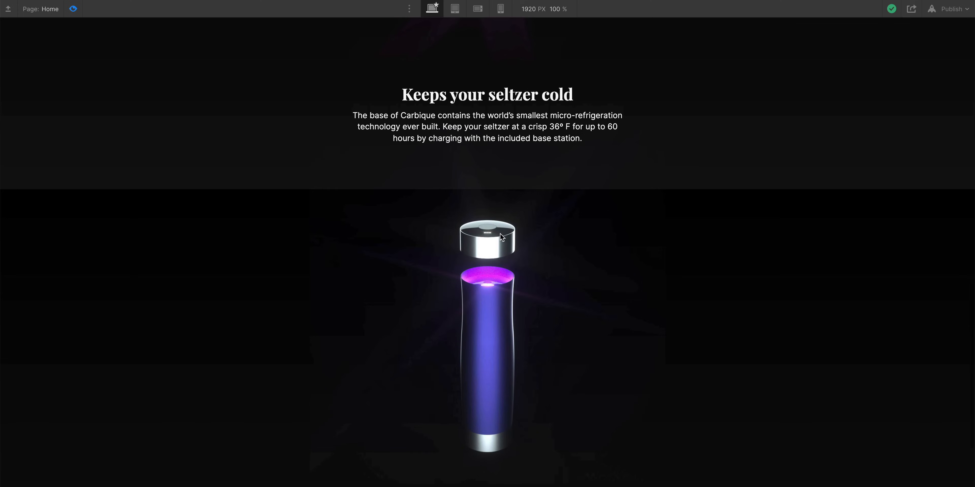
scroll(490, 143, "down", 3)
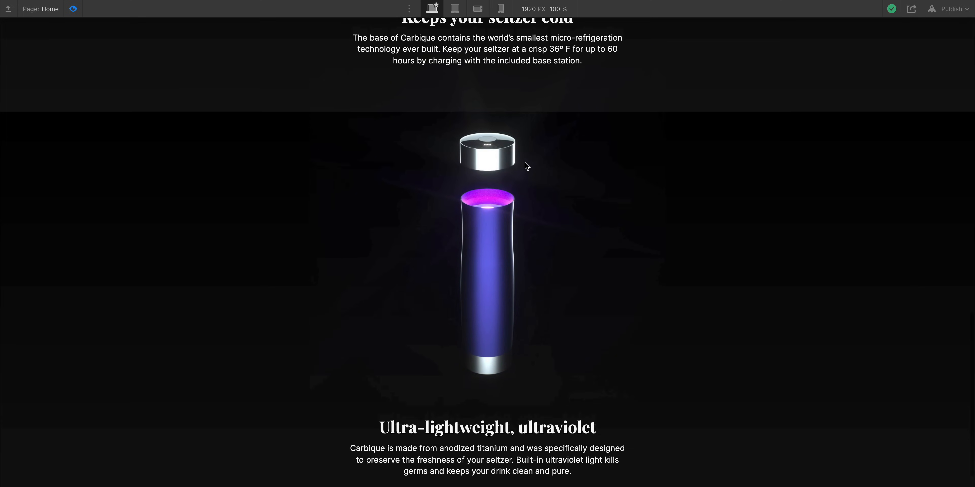
scroll(524, 163, "up", 8)
scroll(534, 168, "down", 3)
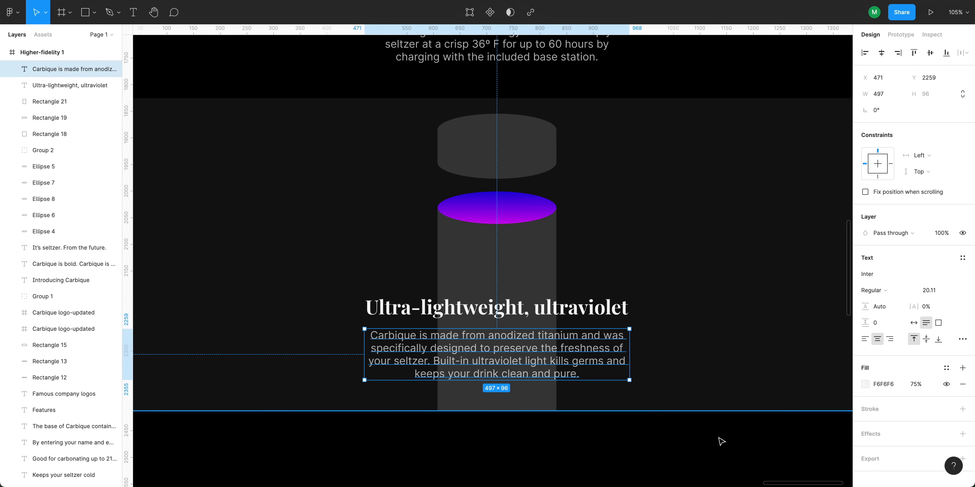
Switch to the Figma design and examine how the Ultra-lightweight heading and paragraph are placed relative to the bottle.
left_click(717, 422)
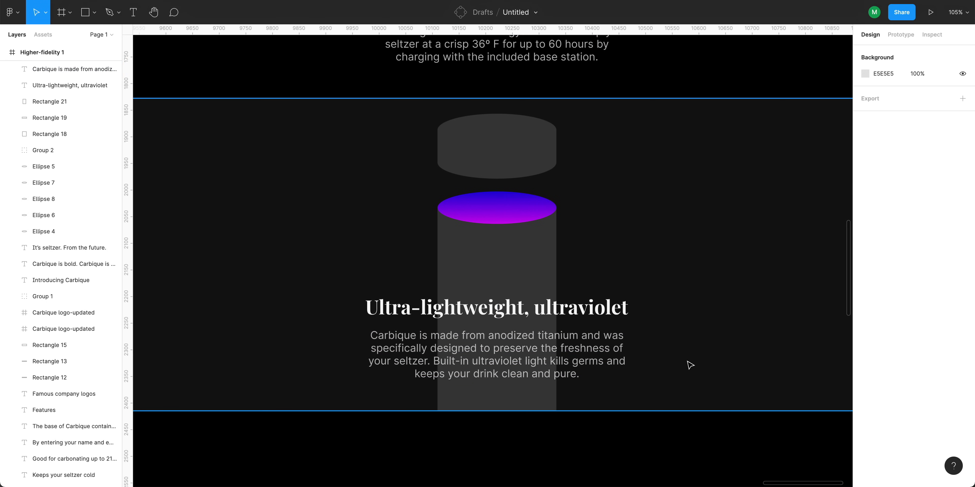
scroll(624, 313, "down", 5)
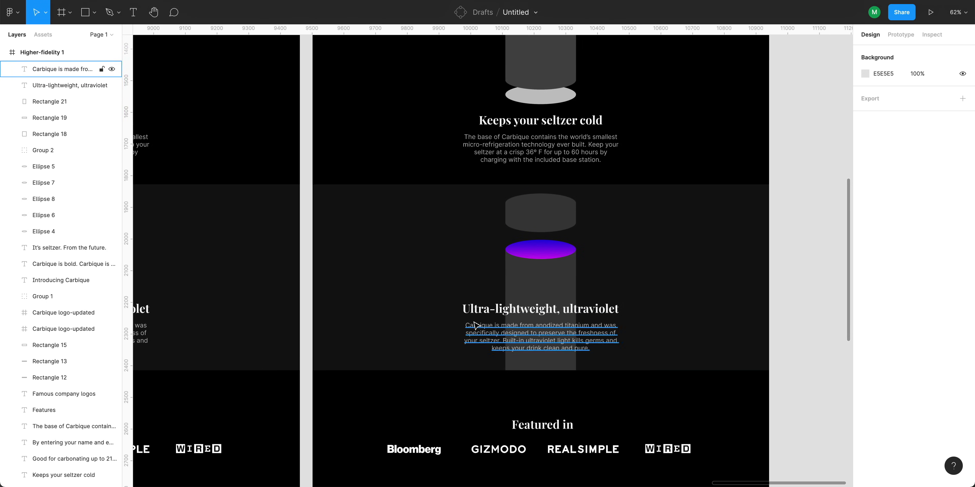
scroll(542, 339, "up", 5)
scroll(662, 197, "down", 5)
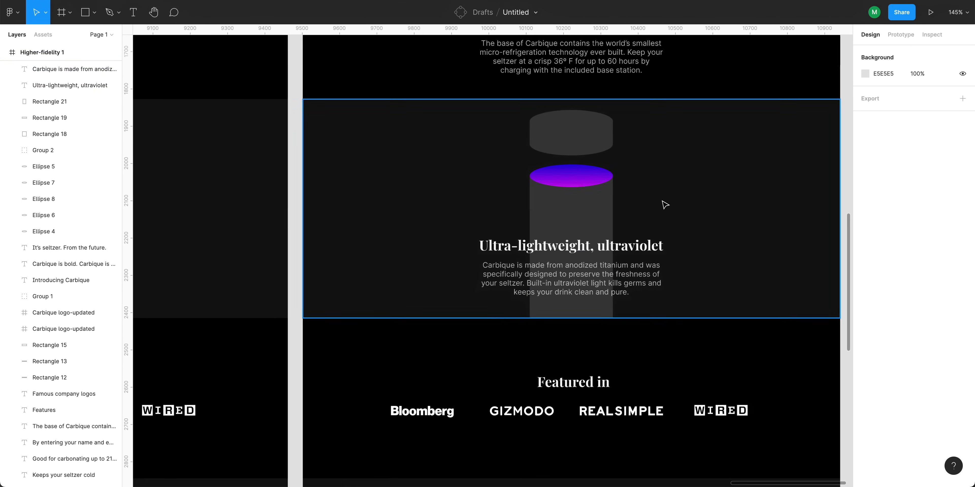
scroll(547, 221, "up", 2)
scroll(547, 220, "right", 2)
scroll(567, 208, "up", 1)
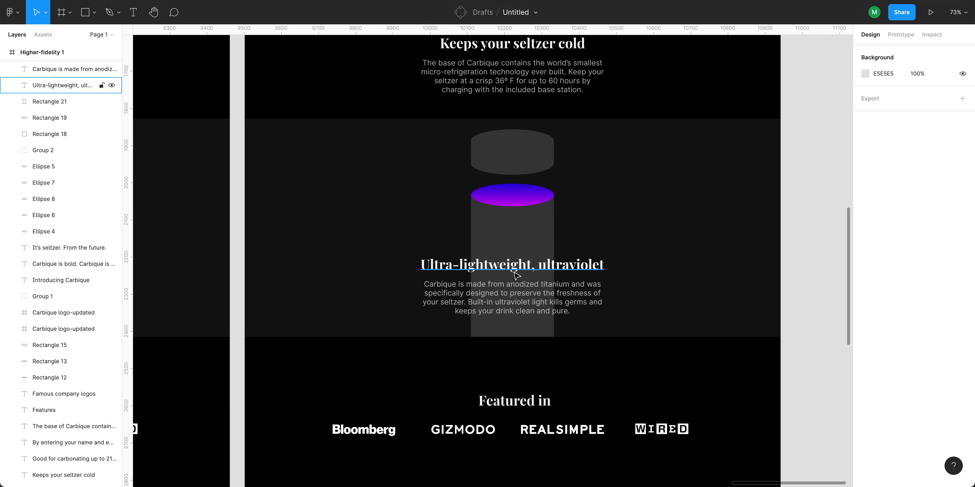
left_click(528, 266)
left_click(524, 302)
left_click(545, 273)
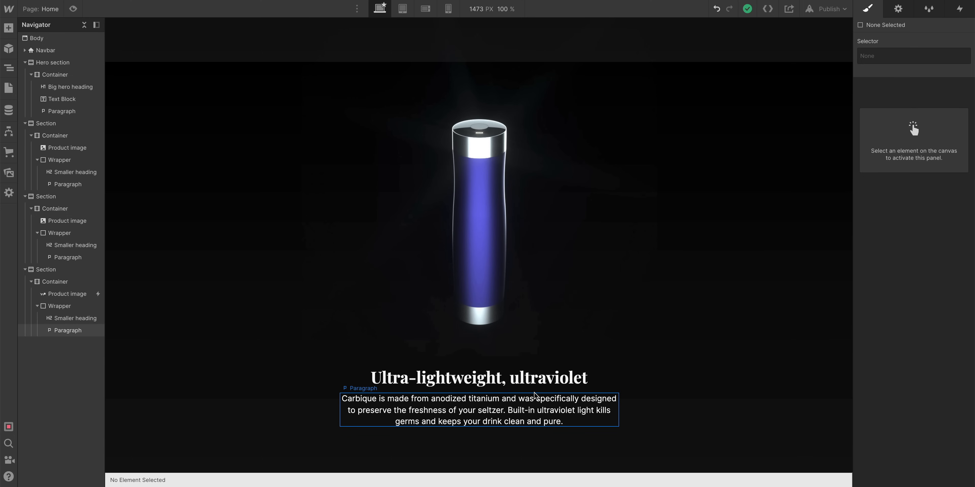
Back in Webflow, add a "Negative margin" combo class to the Ultra-lightweight text's Wrapper and set its top margin to -261.
left_click(534, 390)
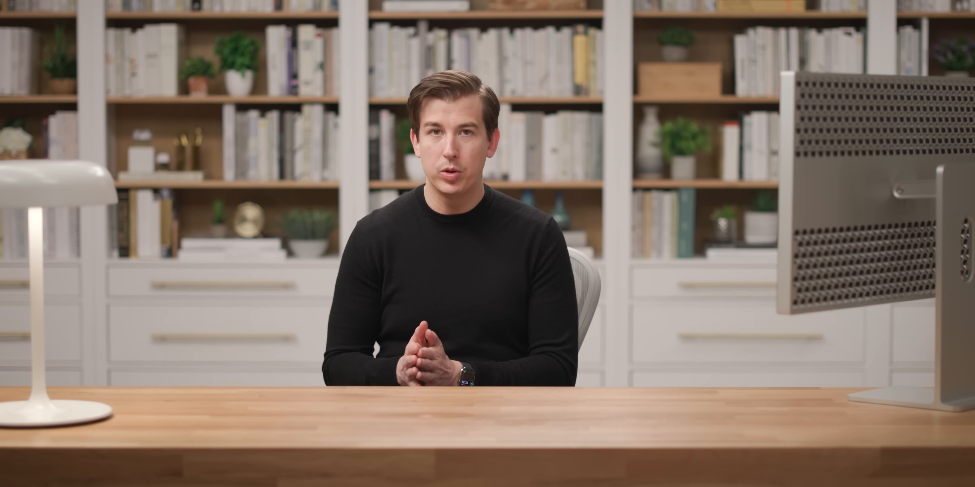
left_click(874, 104)
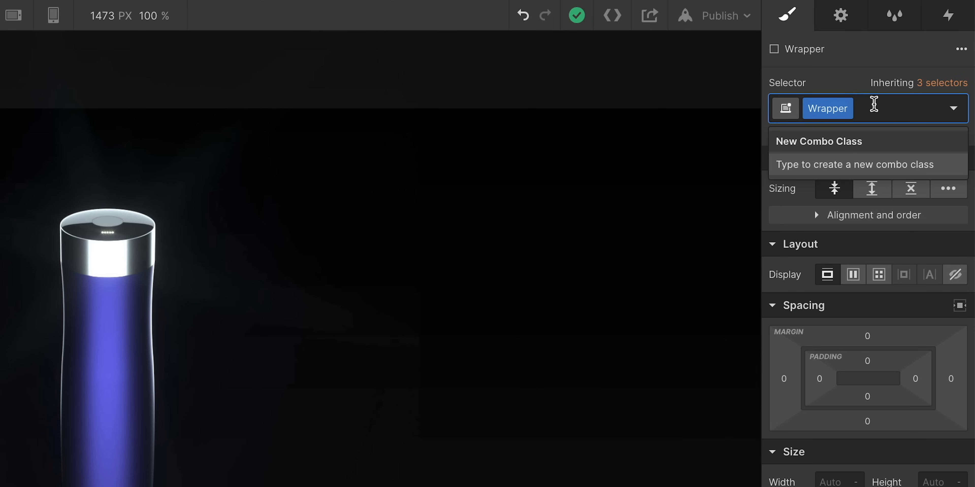
type("Negative margin")
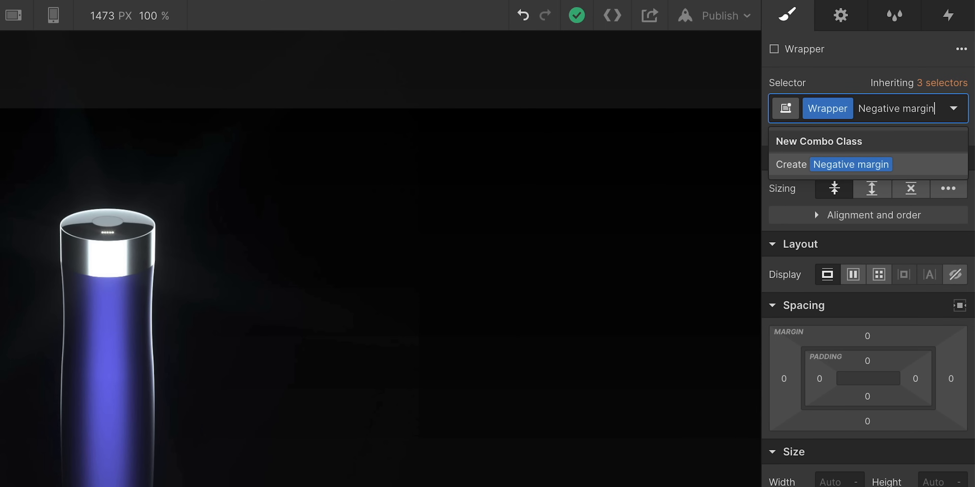
key("Return")
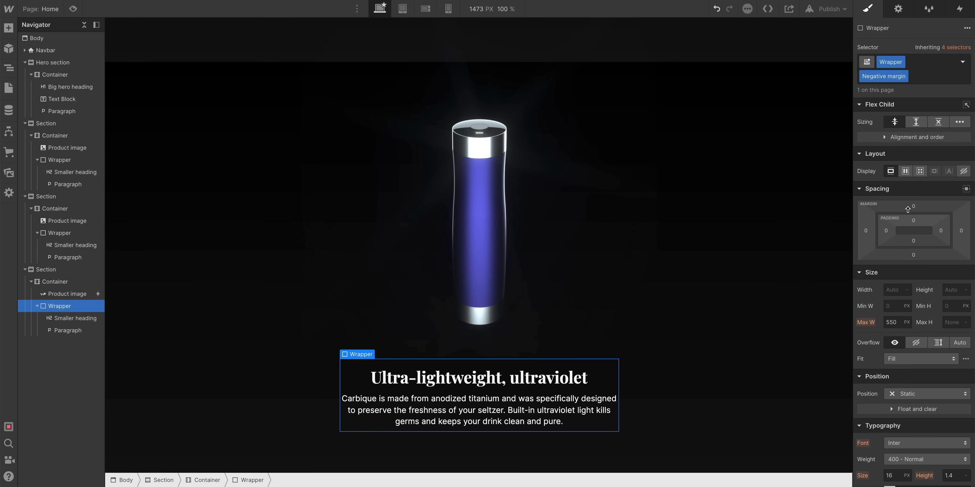
left_click_drag(922, 204, 936, 330)
left_click_drag(927, 207, 932, 212)
Select the bottle animation and inspect its blending mode options, leaving Screen in place.
left_click(488, 302)
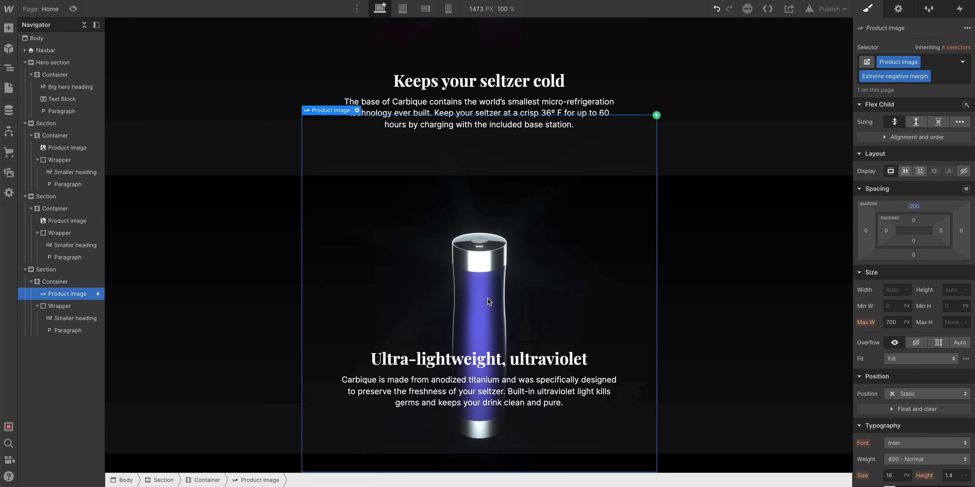
scroll(735, 211, "up", 5)
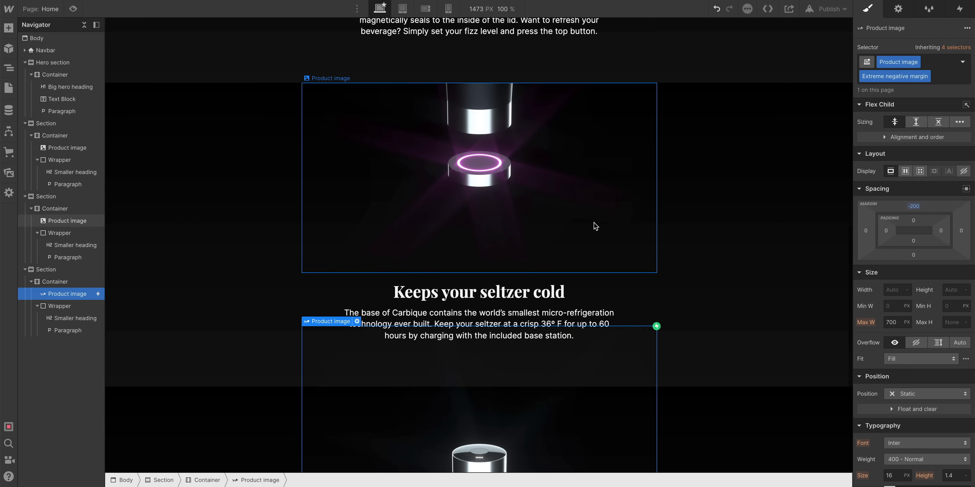
scroll(912, 358, "down", 10)
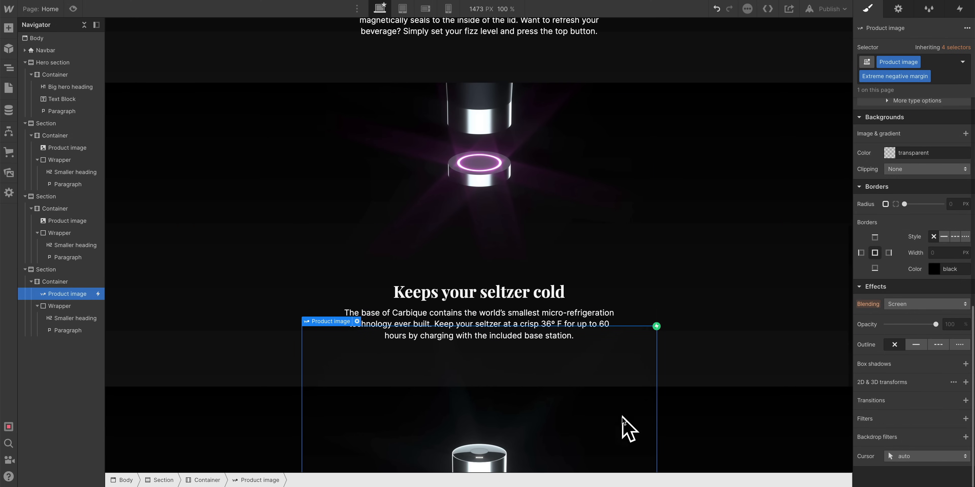
scroll(628, 430, "down", 5)
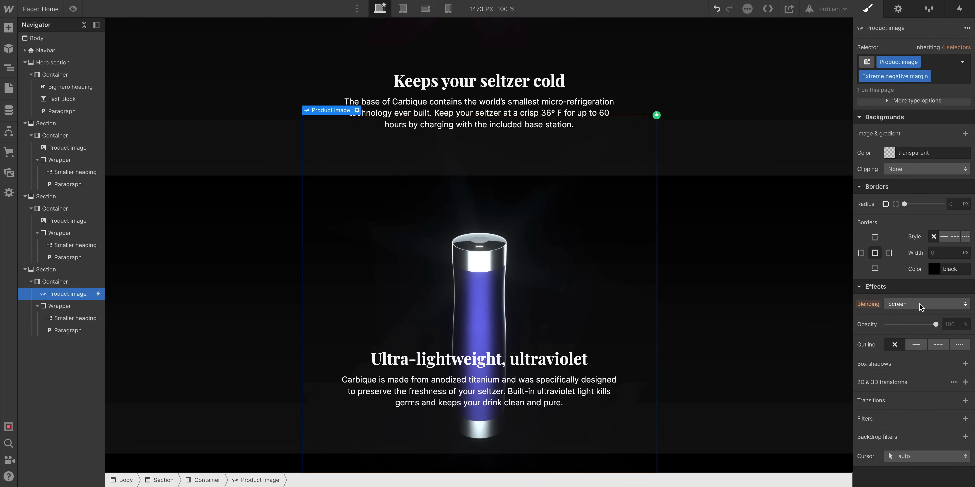
left_click(921, 307)
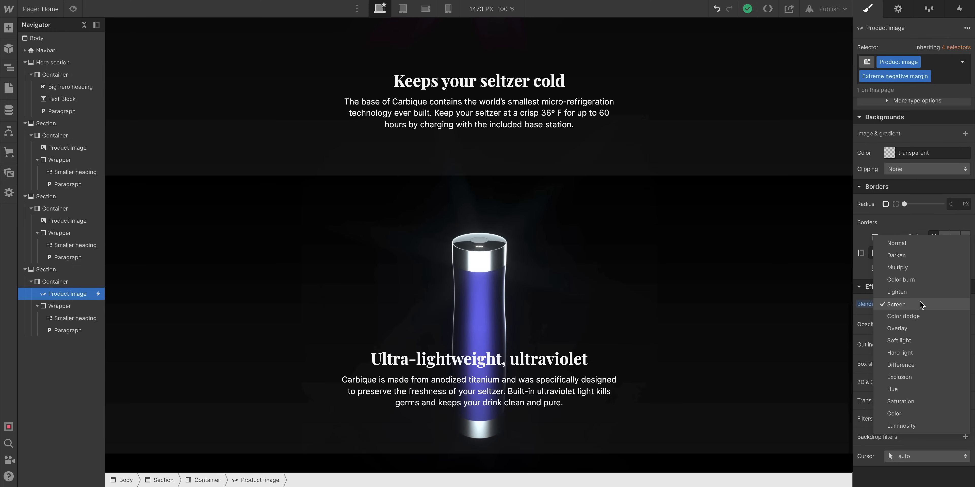
left_click(906, 218)
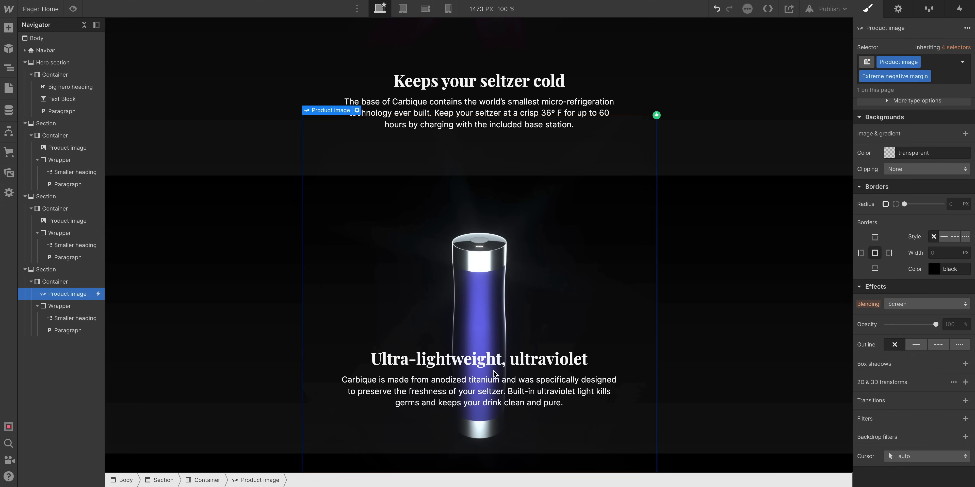
Preview the page and try selecting text from the Keeps your seltzer cold section down to the bottle section.
left_click(72, 9)
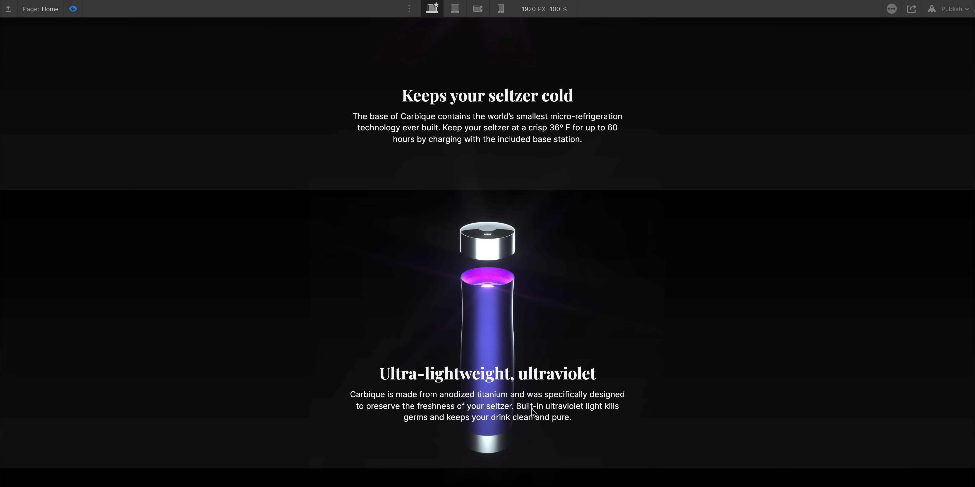
left_click_drag(419, 84, 454, 317)
left_click(454, 318)
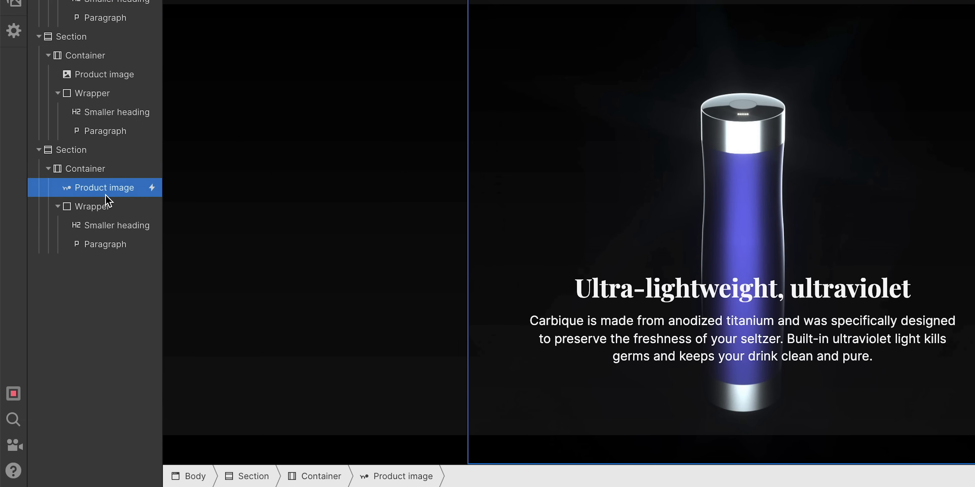
Set the position of the Wrapper around the Ultra-lightweight text to Relative.
left_click(94, 208)
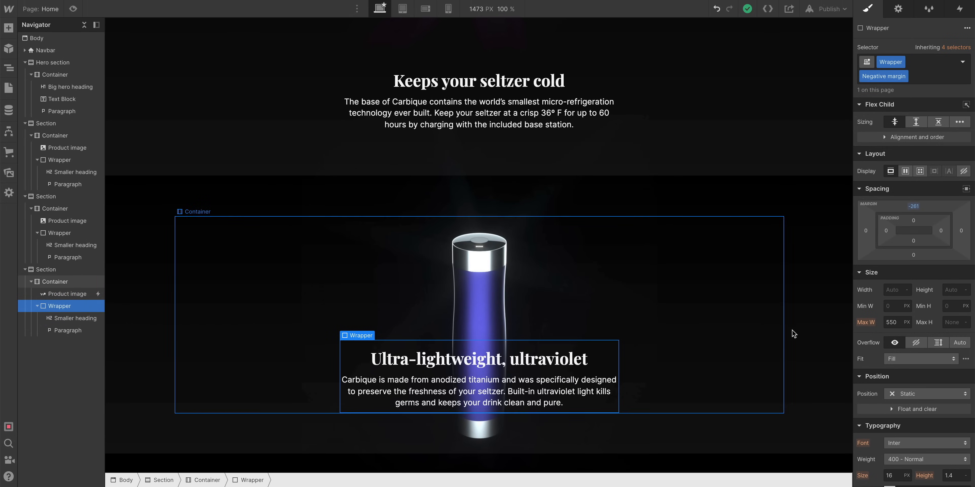
scroll(912, 385, "down", 3)
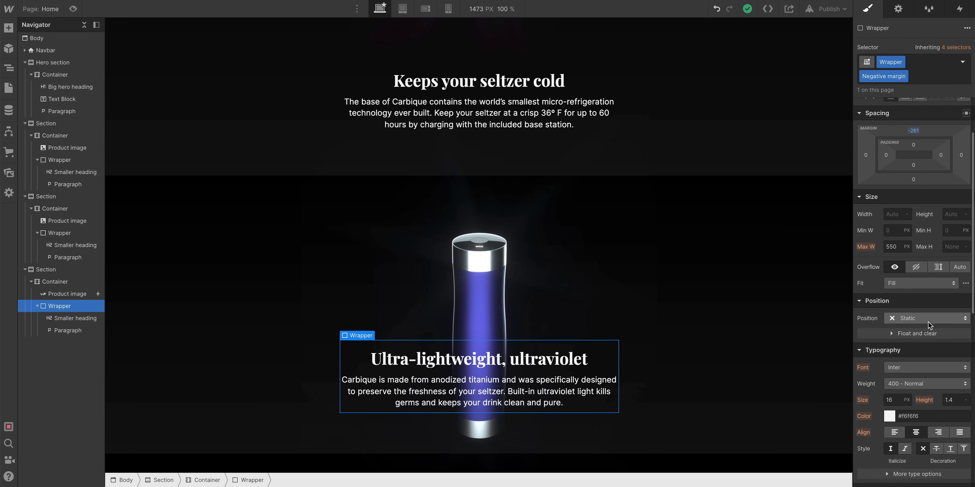
left_click(926, 318)
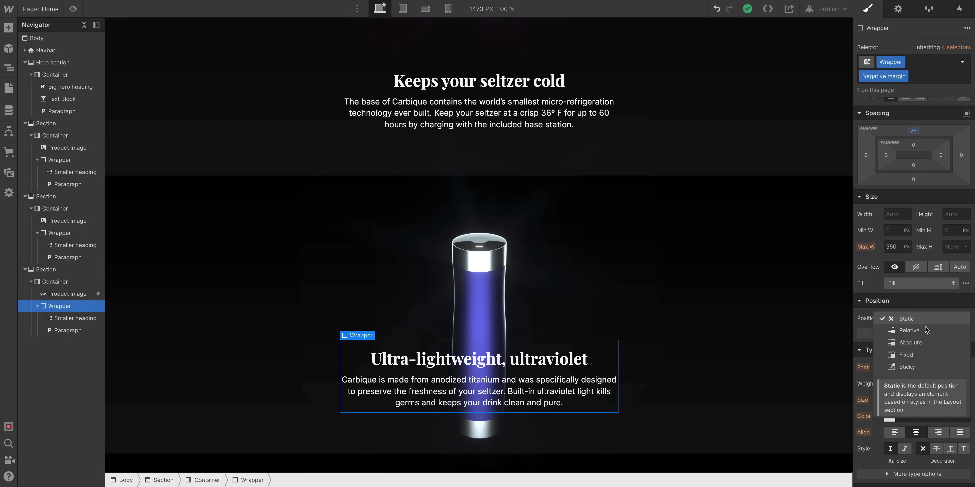
left_click(924, 330)
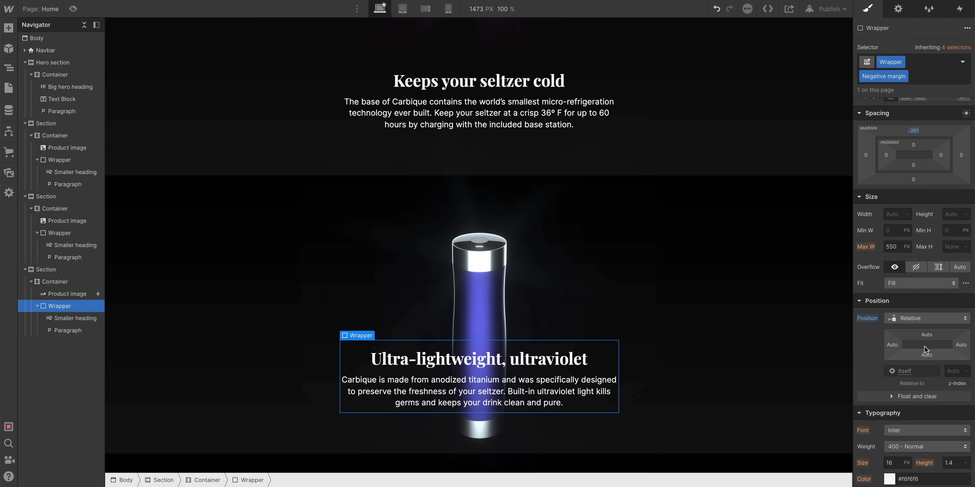
Try a top position offset of -60 on the Wrapper around the Ultra-lightweight text, and undo it.
left_click_drag(926, 334, 803, 347)
key("super+z")
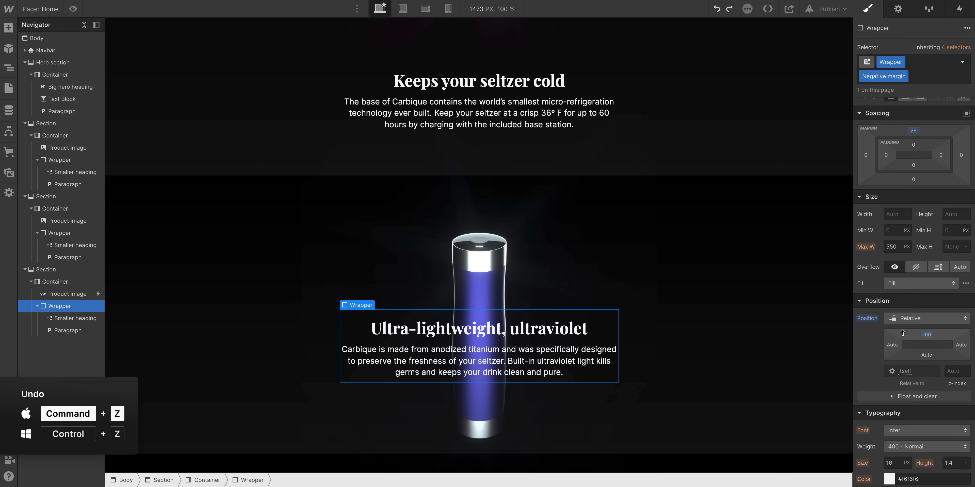
key("super+z")
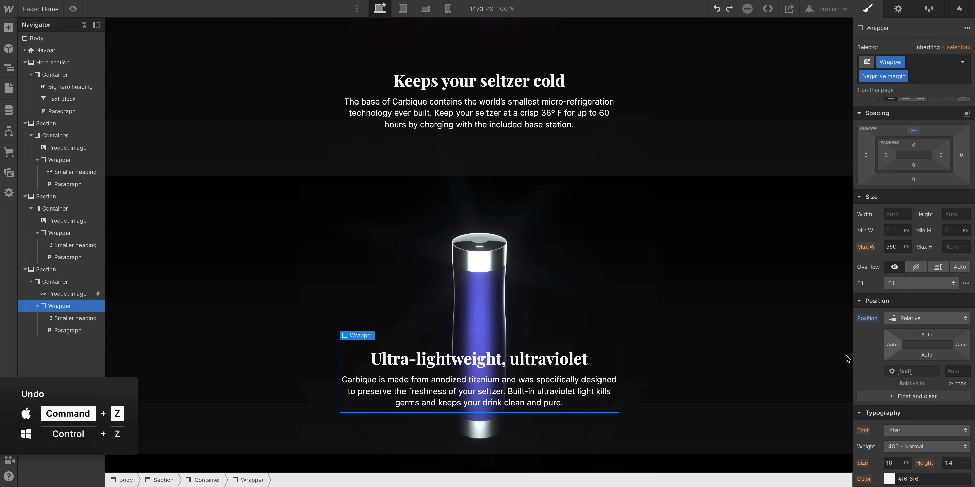
Select the bottle animation and review its blending mode options, keeping Screen.
left_click(579, 284)
scroll(897, 405, "down", 5)
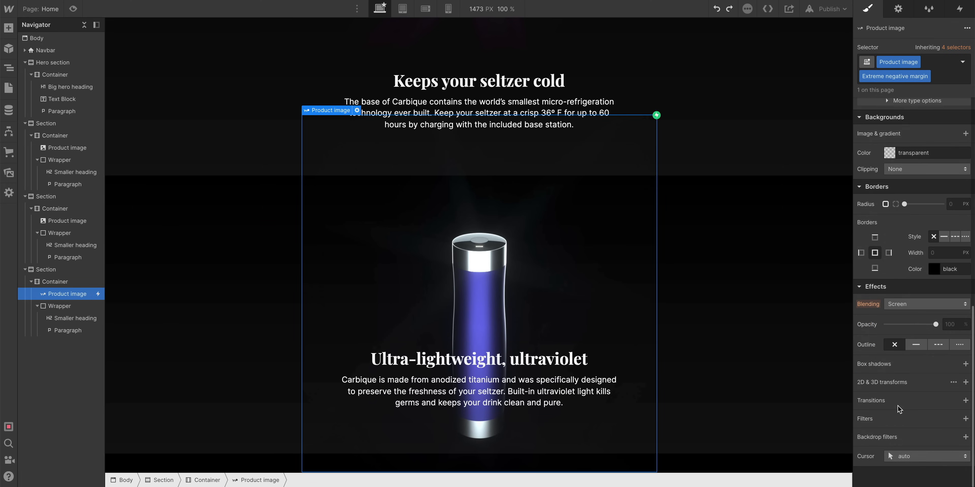
left_click(924, 305)
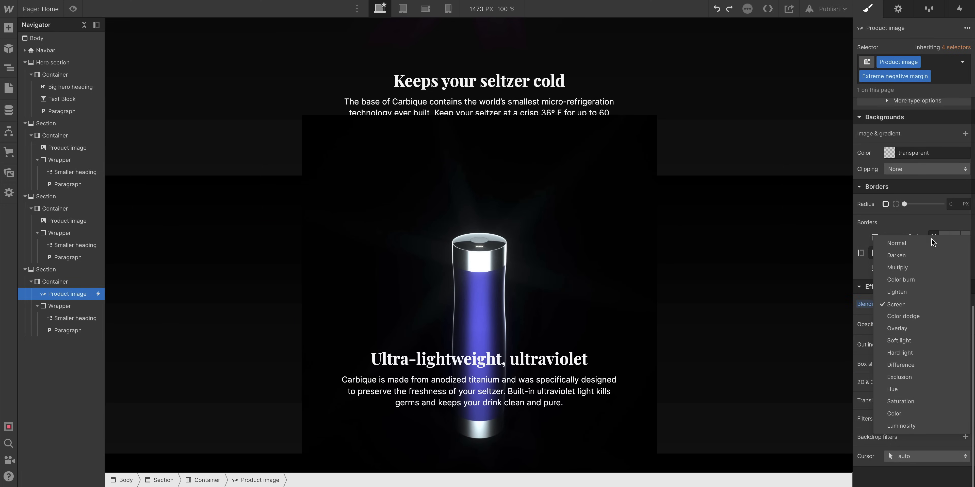
left_click(915, 224)
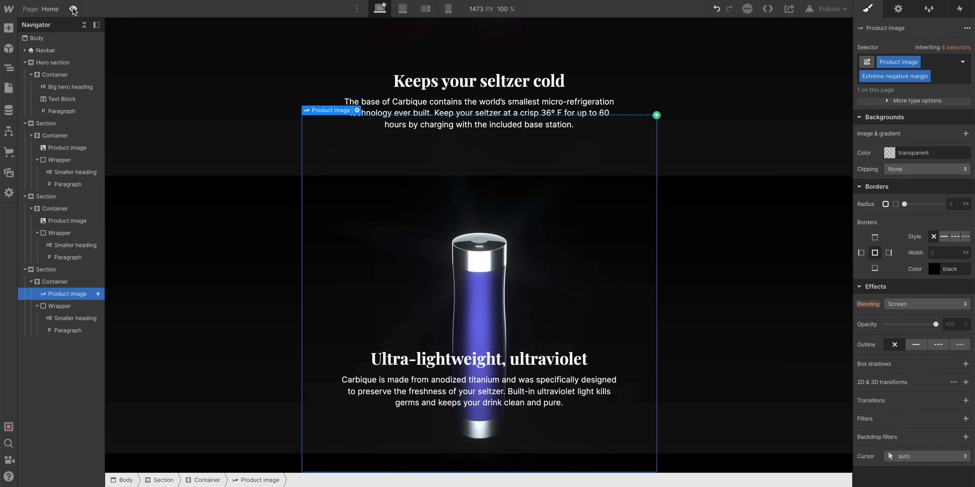
Preview the page and check that the Ultra-lightweight text over the bottle can be selected.
left_click(73, 8)
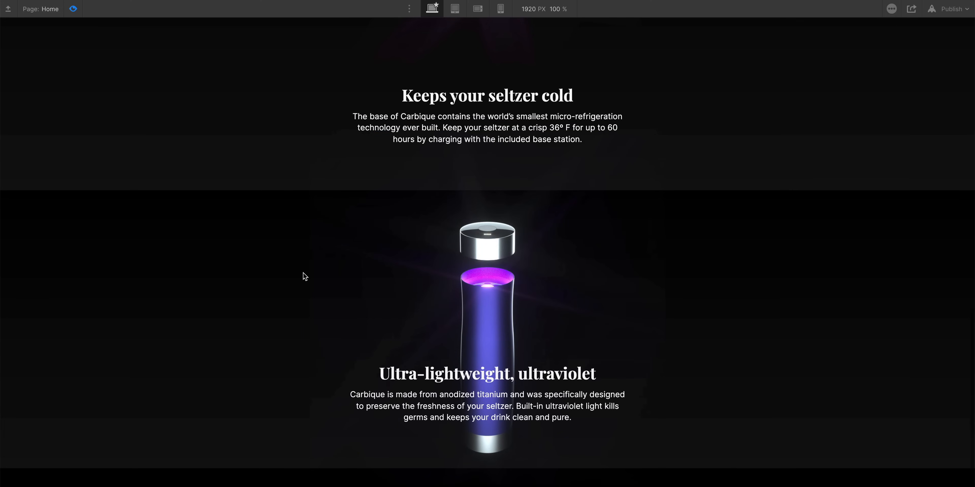
left_click_drag(409, 375, 464, 391)
left_click(417, 351)
left_click(75, 8)
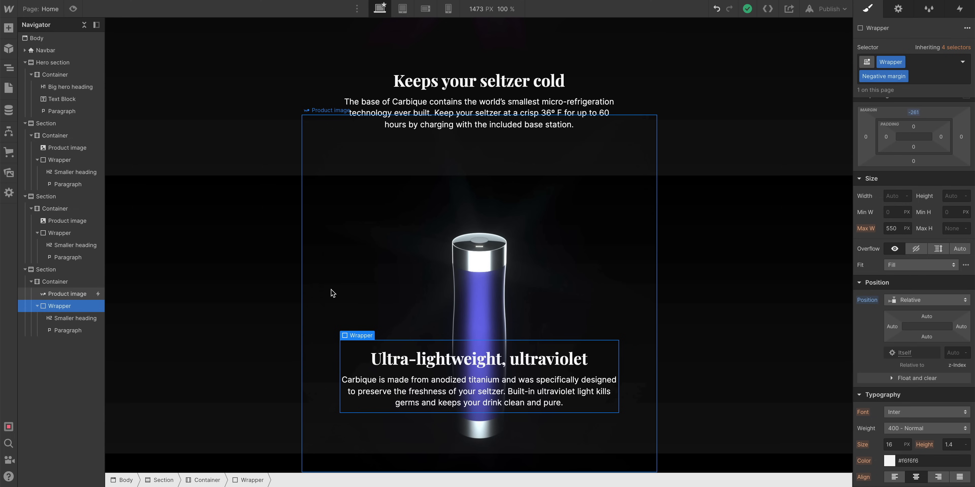
Set the top margin of the Wrapper around the Ultra-lightweight text to -260.
left_click(218, 311)
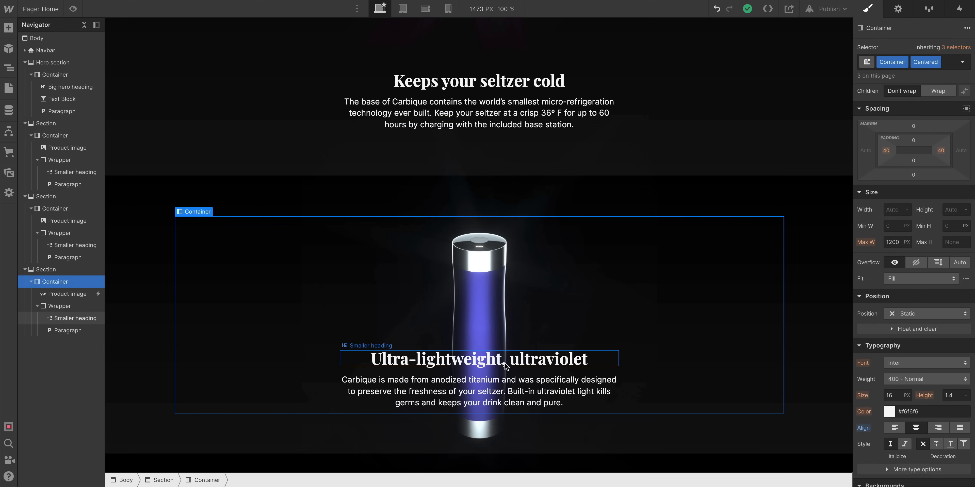
left_click(499, 369)
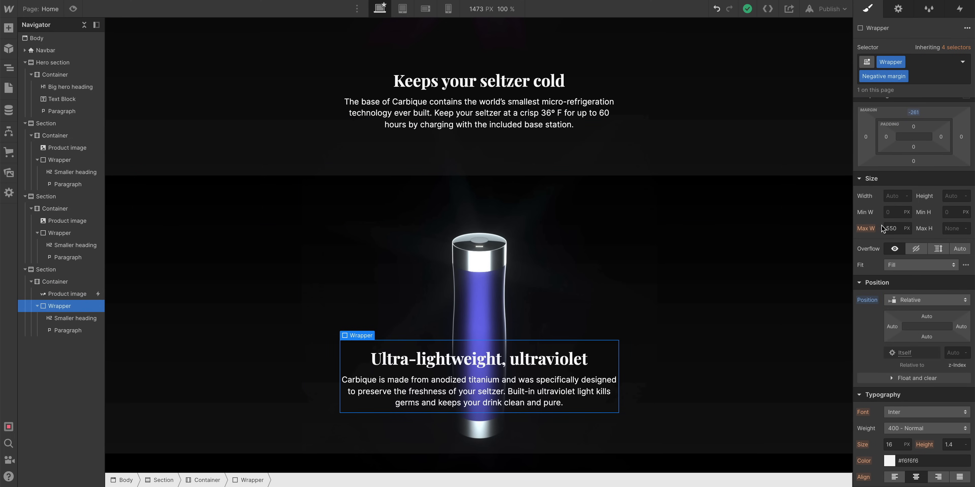
left_click_drag(913, 207, 934, 206)
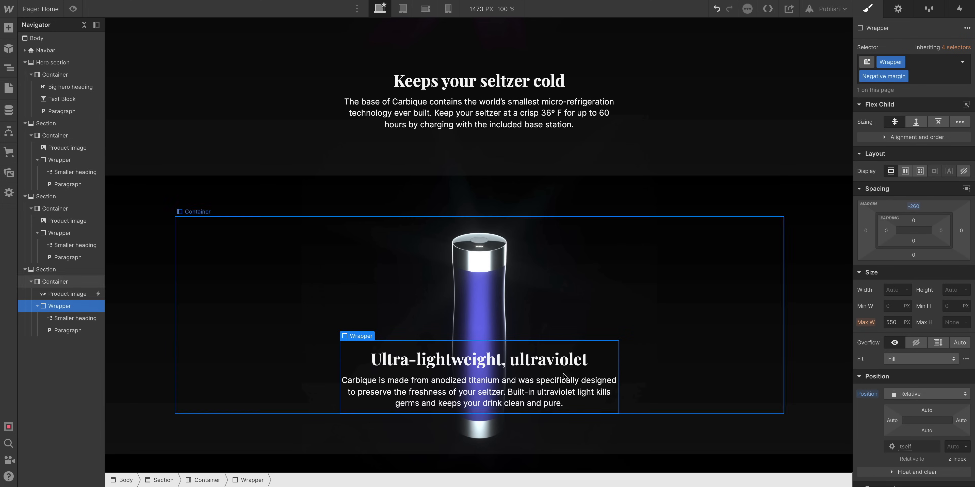
Preview the page and check how the bottle animation opens and closes behind the text while scrolling.
left_click(73, 8)
scroll(322, 233, "up", 4)
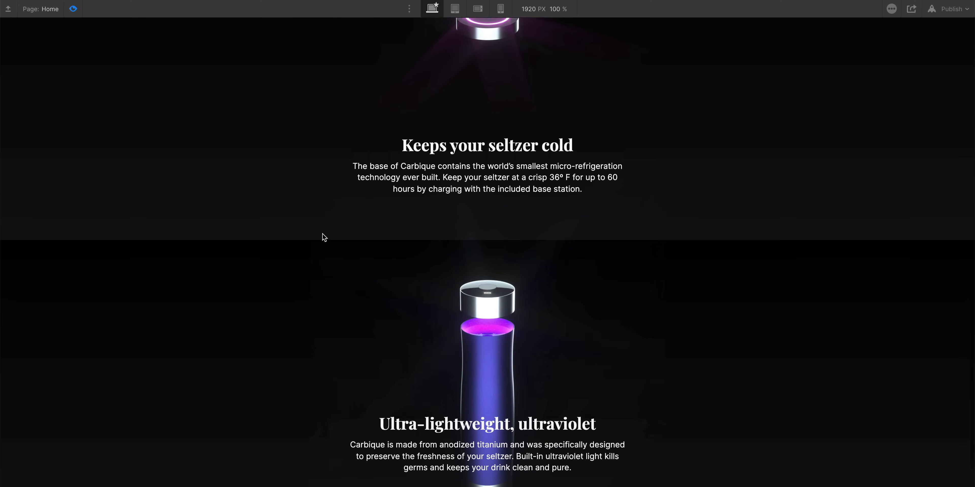
scroll(322, 233, "down", 4)
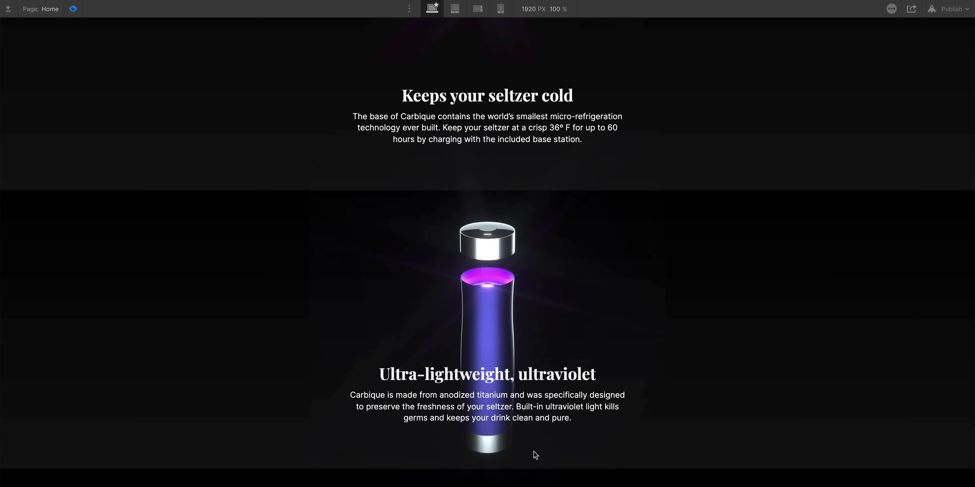
scroll(533, 451, "up", 5)
scroll(532, 449, "down", 5)
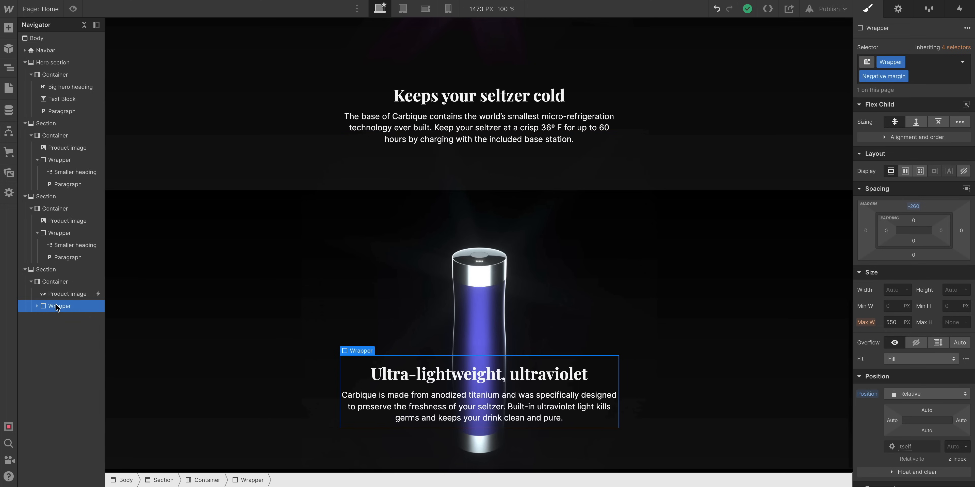
Move the Ultra-lightweight text's Wrapper above the Product image in its Container and set the Wrapper's top margin to -1.
left_click_drag(56, 303, 58, 294)
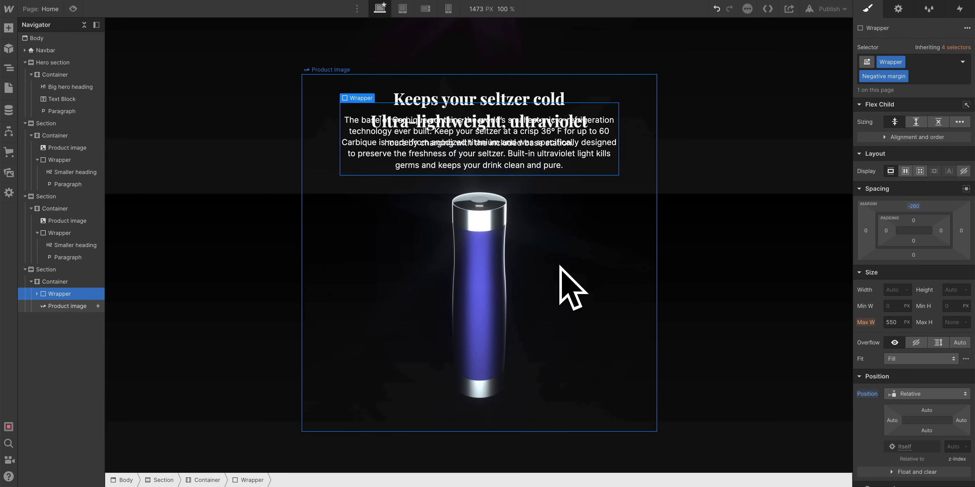
left_click_drag(914, 208, 949, 80)
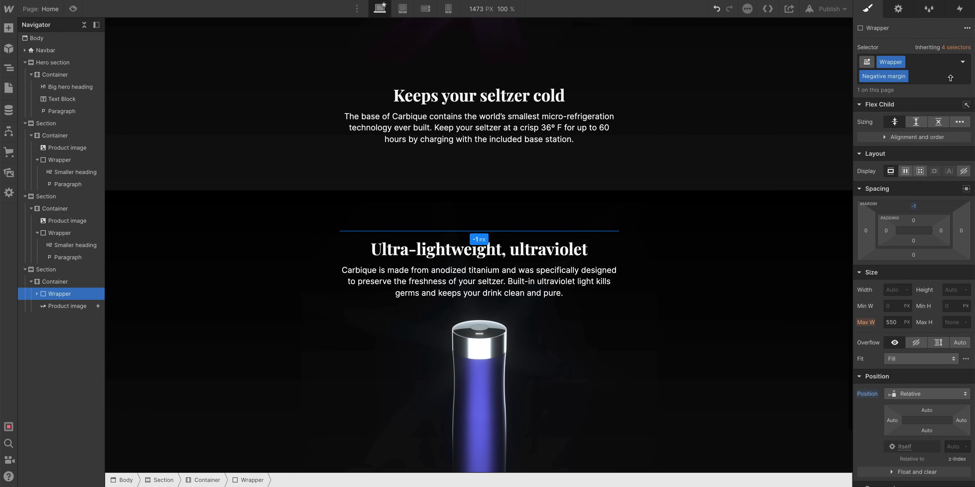
scroll(508, 285, "down", 4)
scroll(545, 174, "up", 12)
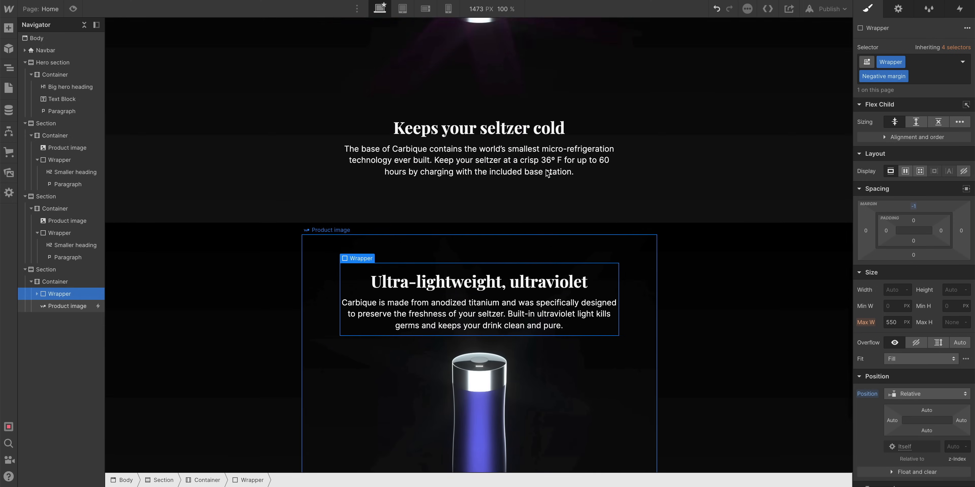
Review the product sections and undo the Ultra-lightweight wrapper's move above its product image together with its margin change.
scroll(541, 174, "up", 3)
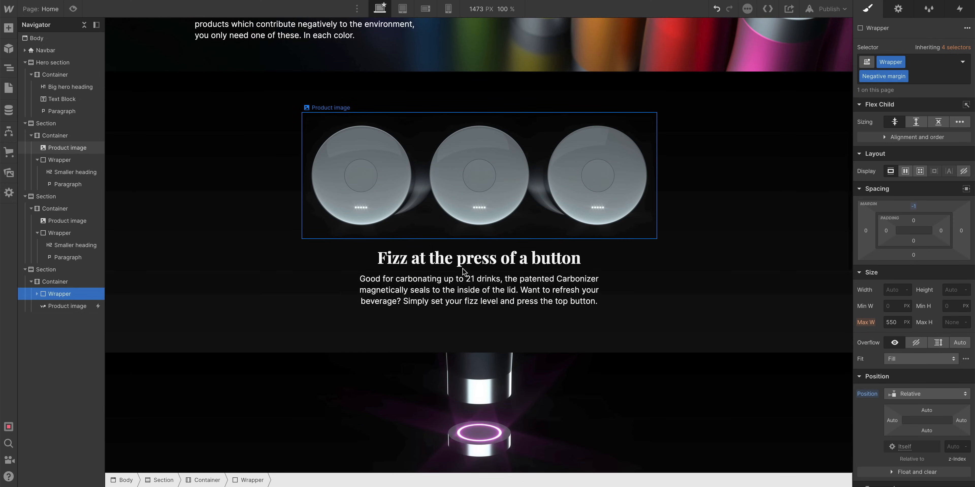
scroll(461, 272, "down", 10)
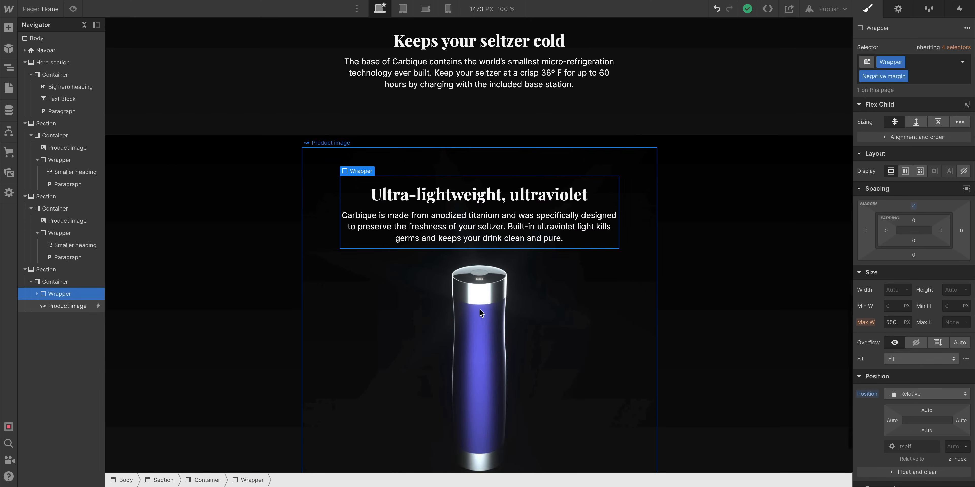
scroll(508, 232, "down", 1)
scroll(482, 313, "up", 1)
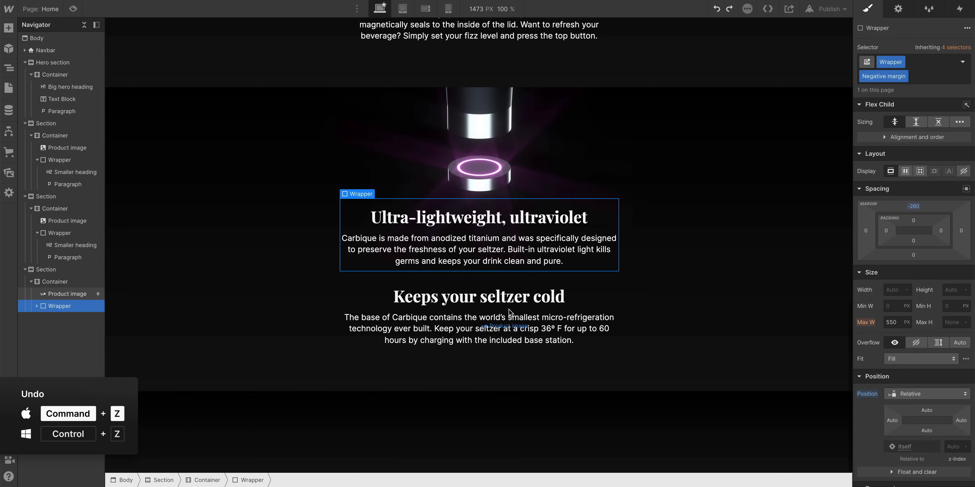
key("super+z")
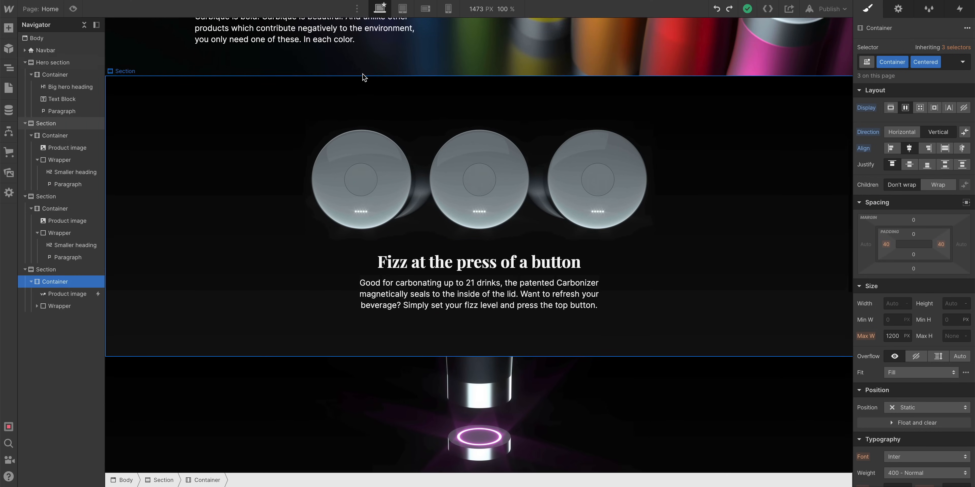
Narrow the desktop canvas to 992 px and examine how the product sections adapt down to the ultraviolet bottle.
scroll(363, 76, "up", 1)
scroll(363, 76, "down", 1)
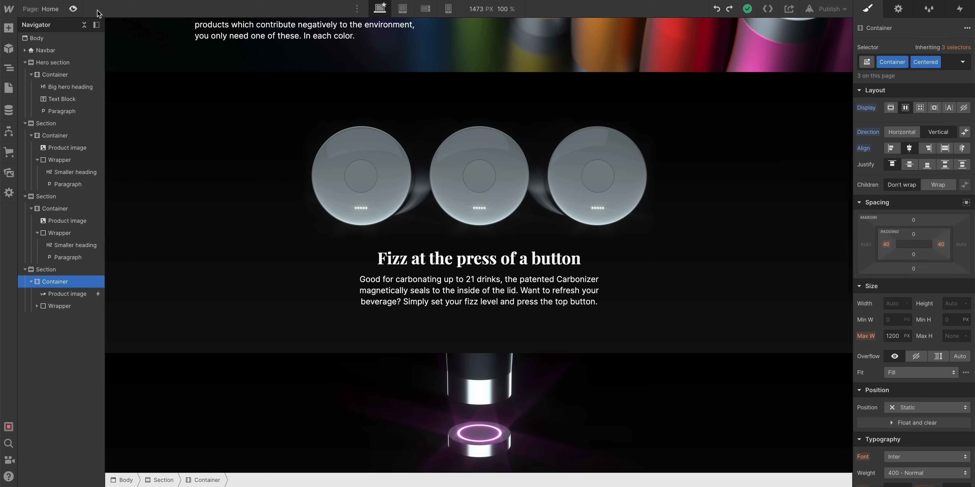
left_click_drag(851, 189, 731, 203)
scroll(688, 214, "down", 10)
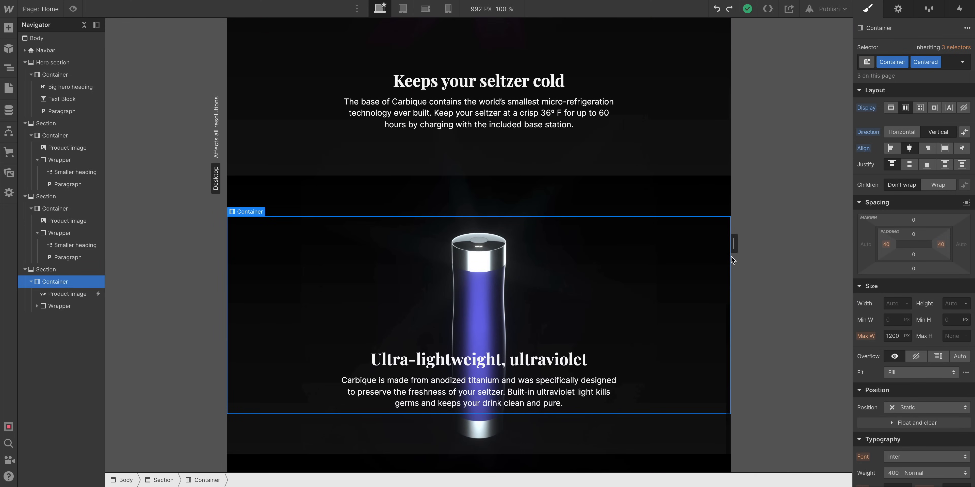
left_click_drag(731, 250, 711, 250)
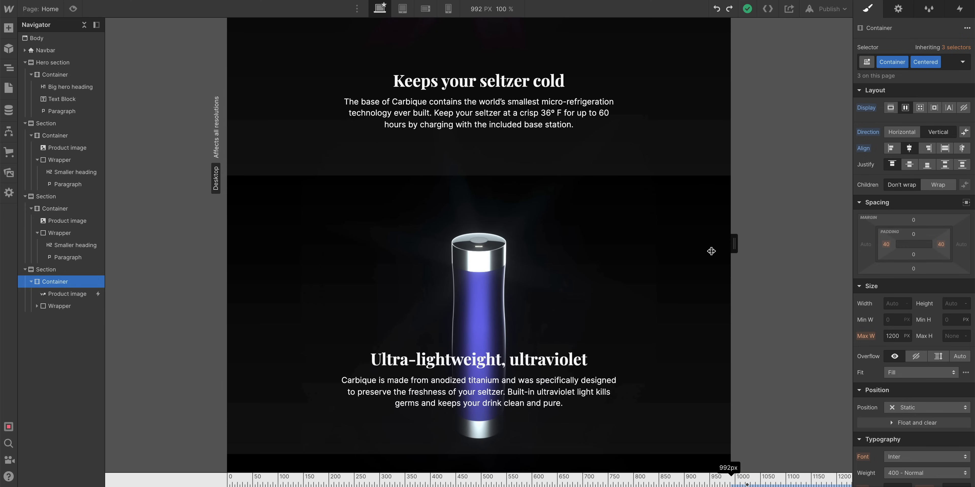
Switch to the tablet breakpoint and examine the page layout from the hero section through the product sections.
left_click(403, 9)
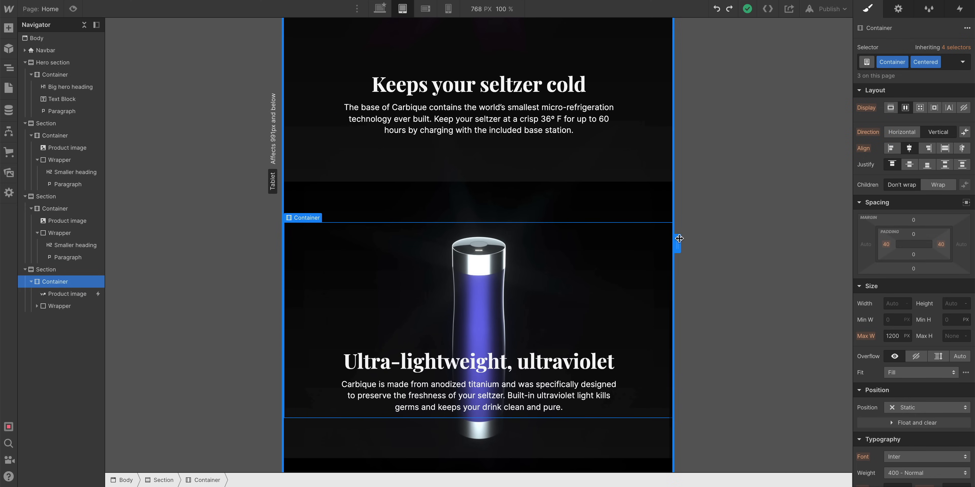
left_click_drag(854, 227, 596, 246)
scroll(593, 219, "up", 10)
scroll(595, 247, "down", 2)
scroll(596, 250, "down", 5)
scroll(596, 250, "up", 9)
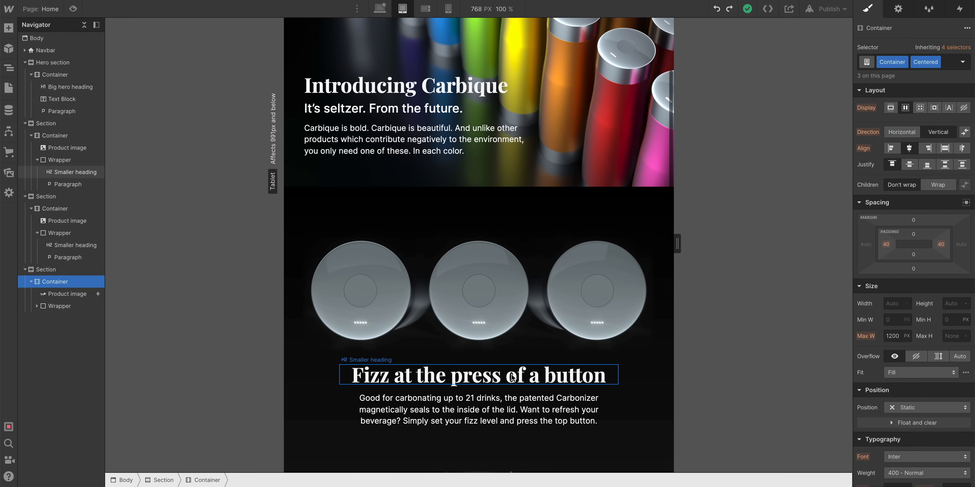
Set the font size of the Smaller heading class to 30 px on the tablet breakpoint.
left_click(512, 378)
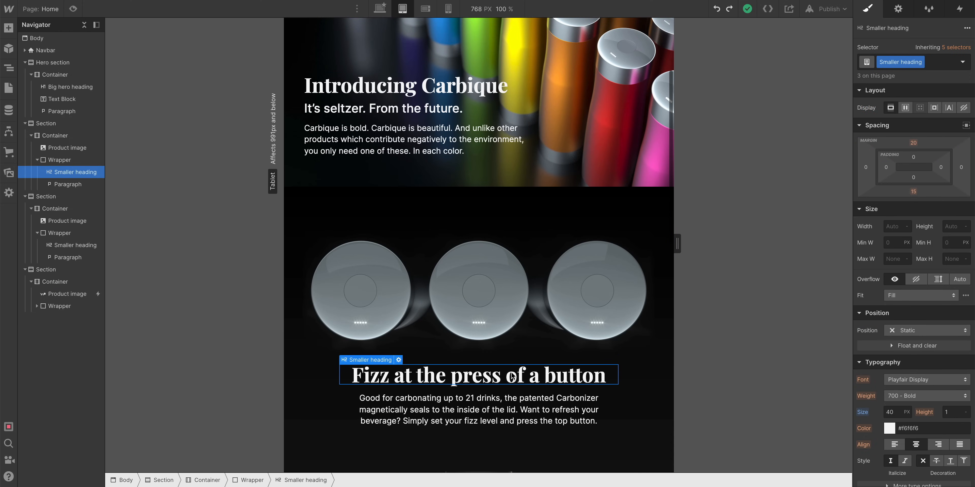
left_click(380, 84)
left_click(437, 372)
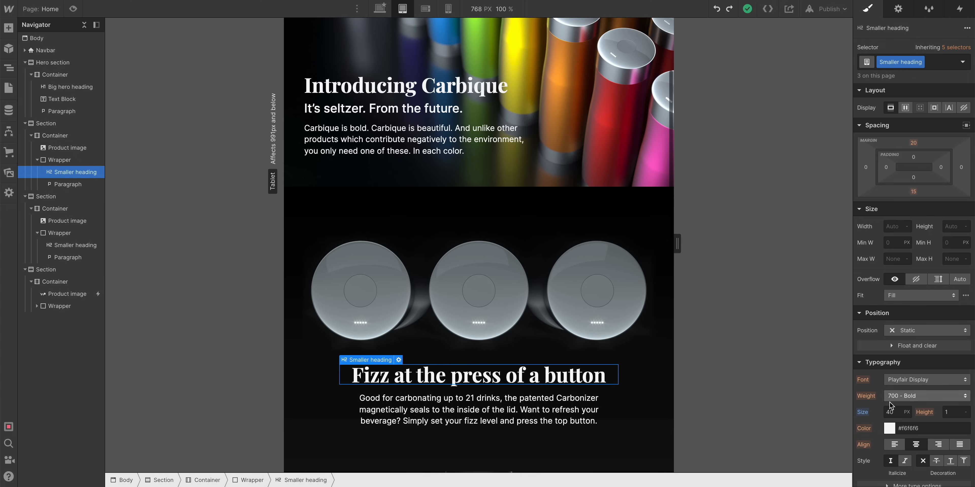
left_click_drag(890, 409, 886, 409)
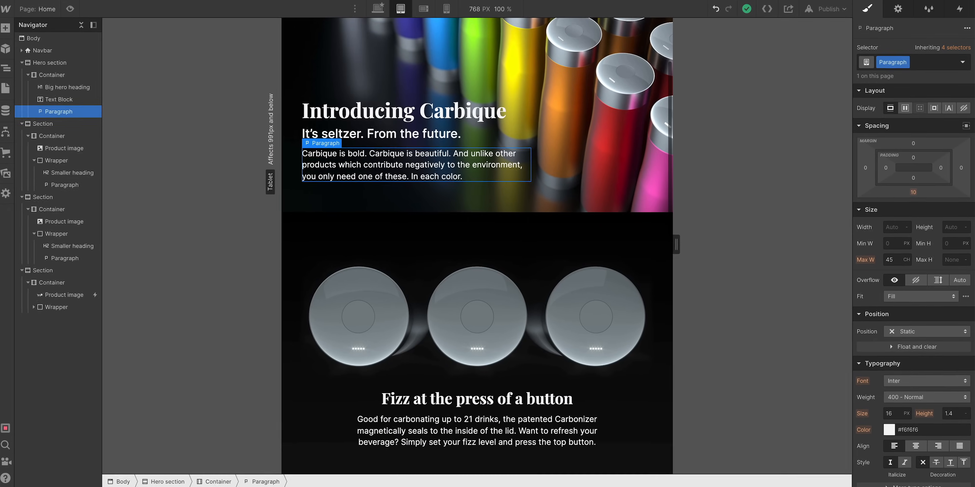
Set the Section class's font size to 14 px on the tablet breakpoint so its paragraphs inherit it.
left_click(479, 446)
scroll(478, 438, "down", 4)
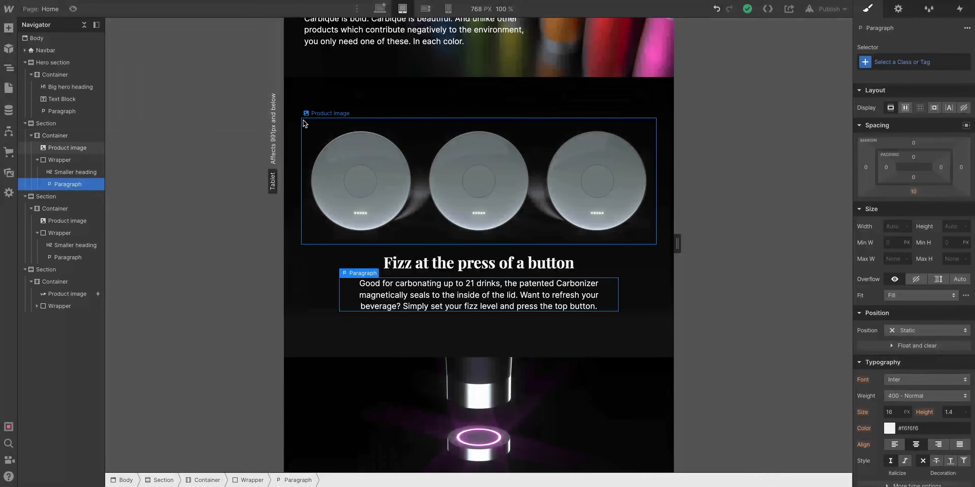
left_click(302, 110)
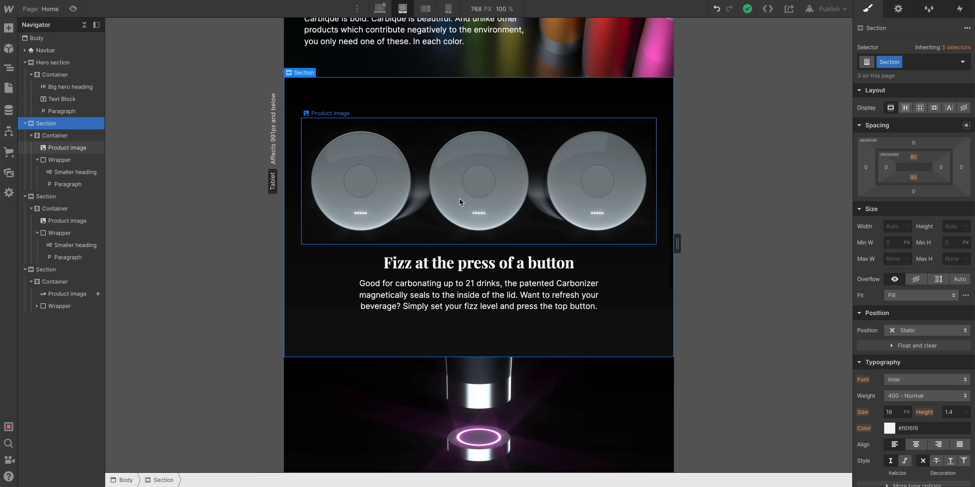
scroll(460, 202, "down", 5)
scroll(326, 381, "up", 6)
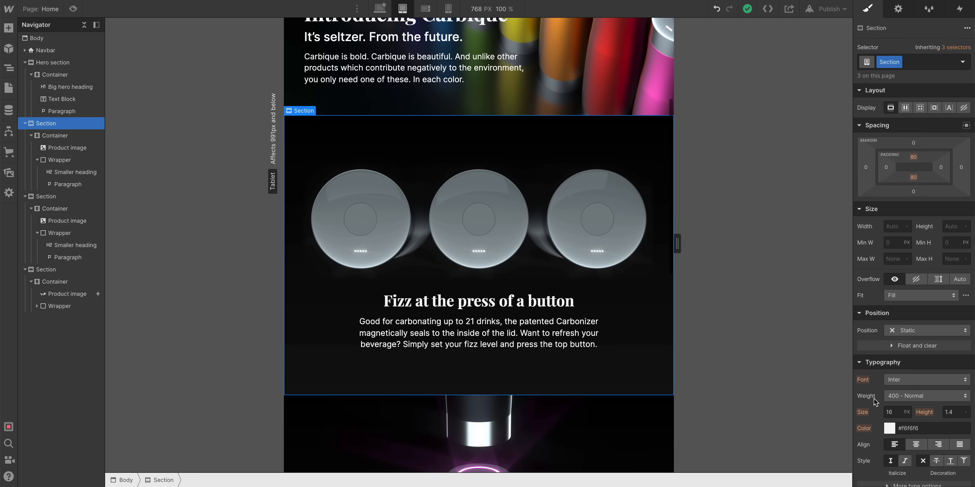
left_click(893, 409)
key("Down")
key("Down")
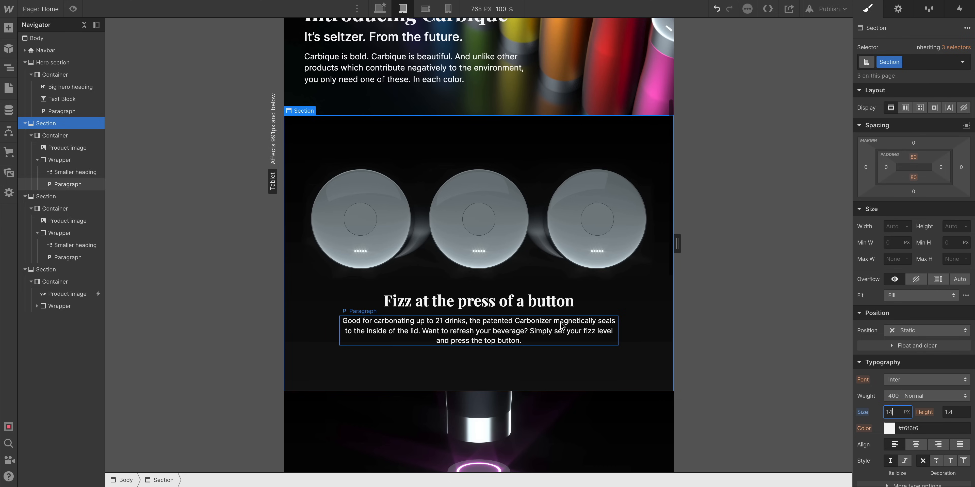
Trace where the "Fizz at the press of a button" paragraph inherits its font size from and inspect its section and heading.
left_click(573, 342)
scroll(572, 341, "down", 1)
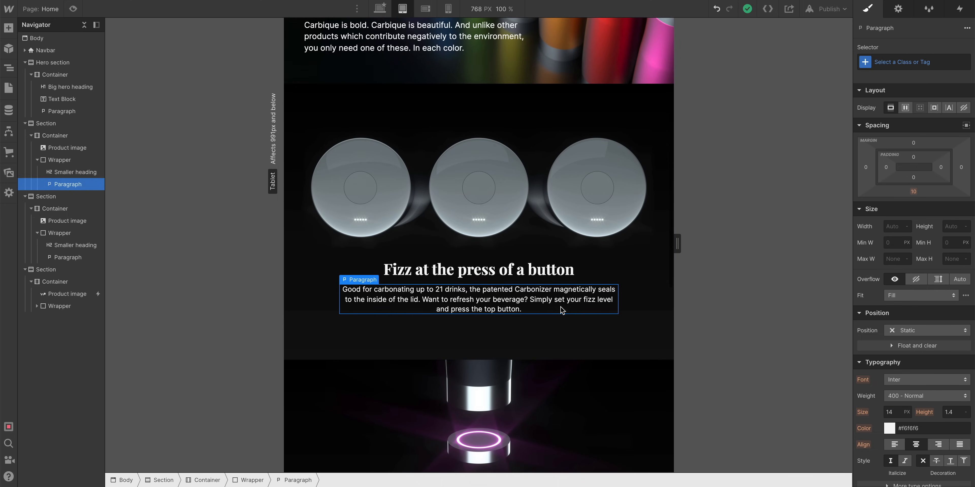
left_click(863, 413)
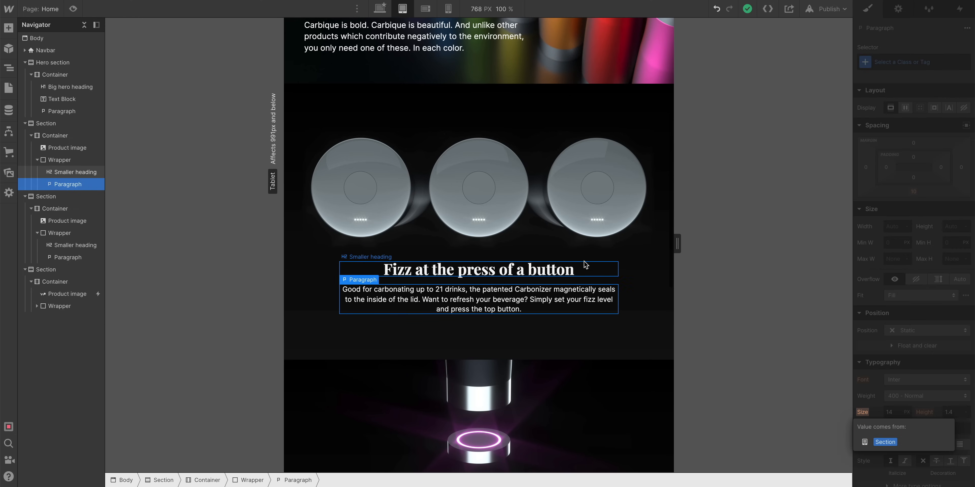
left_click(647, 277)
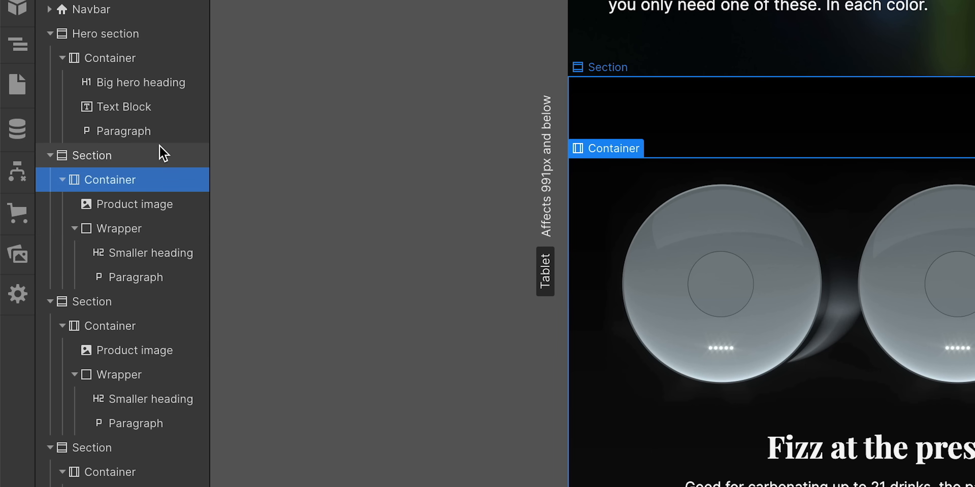
left_click(160, 155)
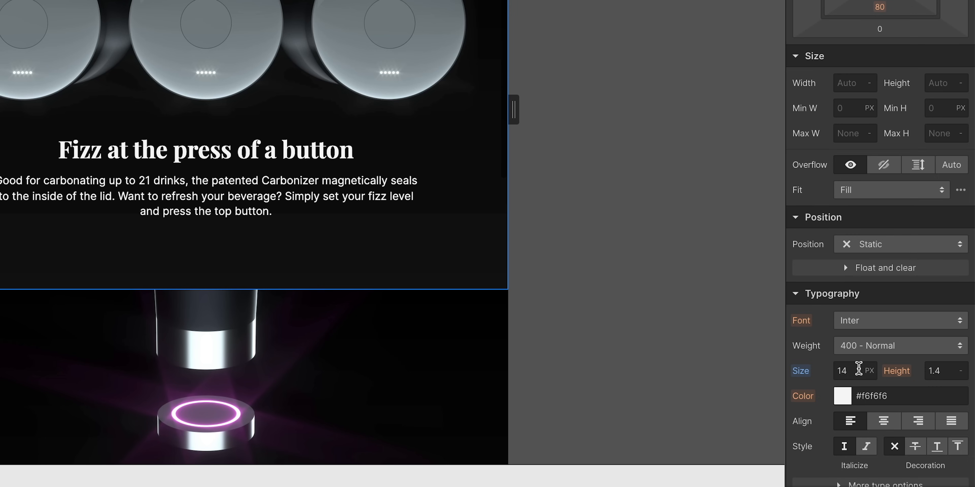
left_click(276, 209)
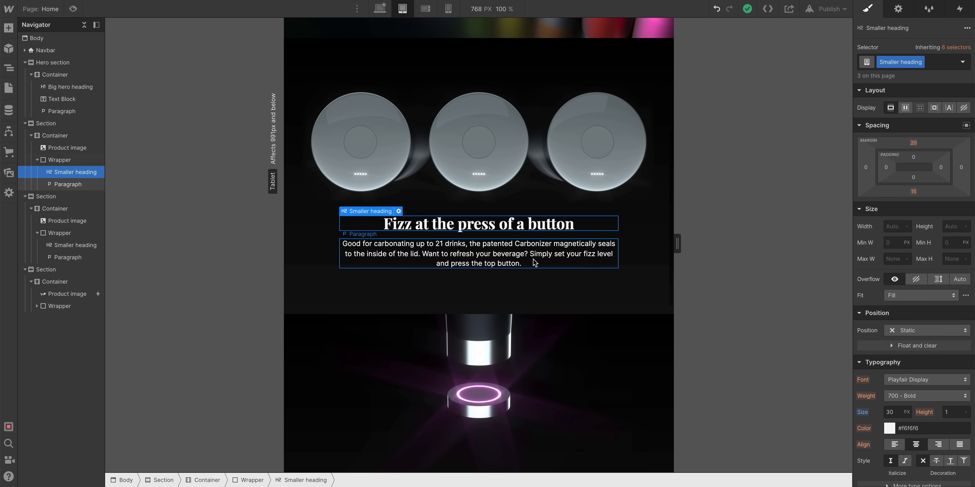
Examine the tablet layout of all three product sections and the hero with the reduced text sizes.
scroll(535, 263, "down", 1)
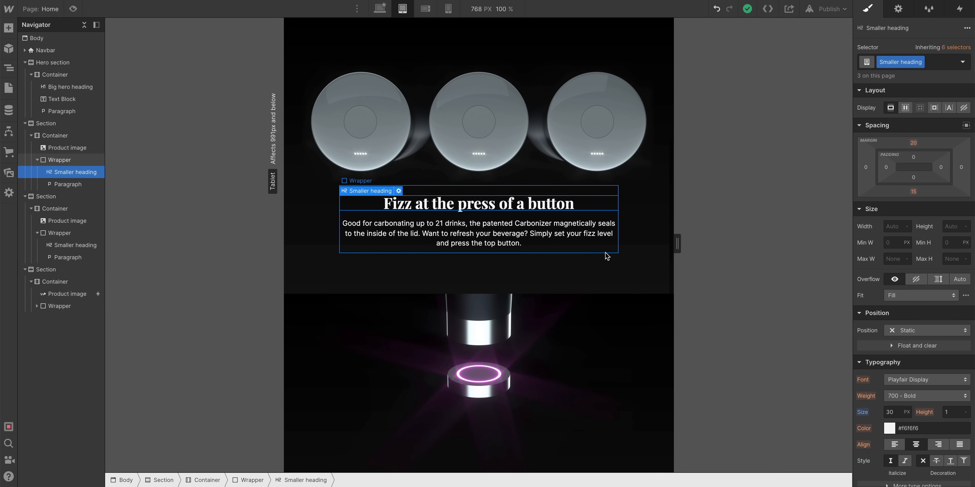
left_click(622, 267)
scroll(637, 277, "down", 10)
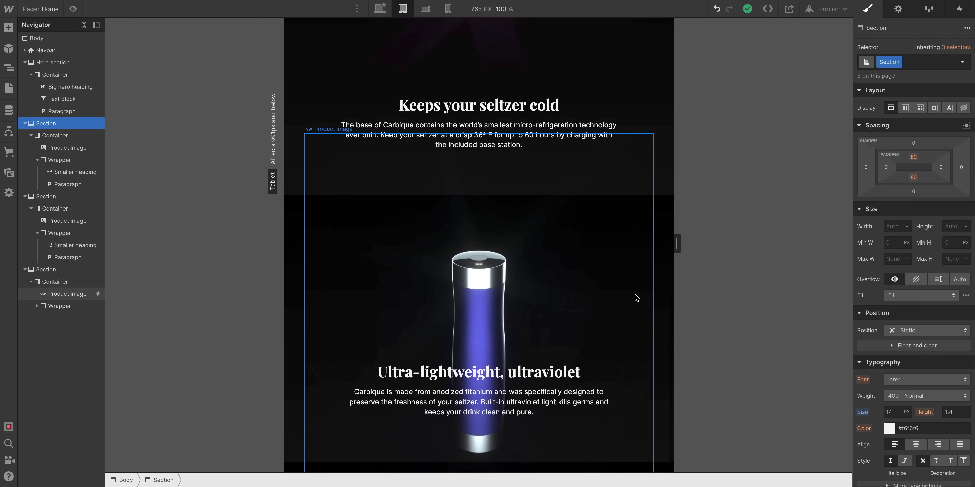
scroll(635, 298, "up", 10)
left_click_drag(678, 243, 784, 248)
scroll(583, 265, "down", 10)
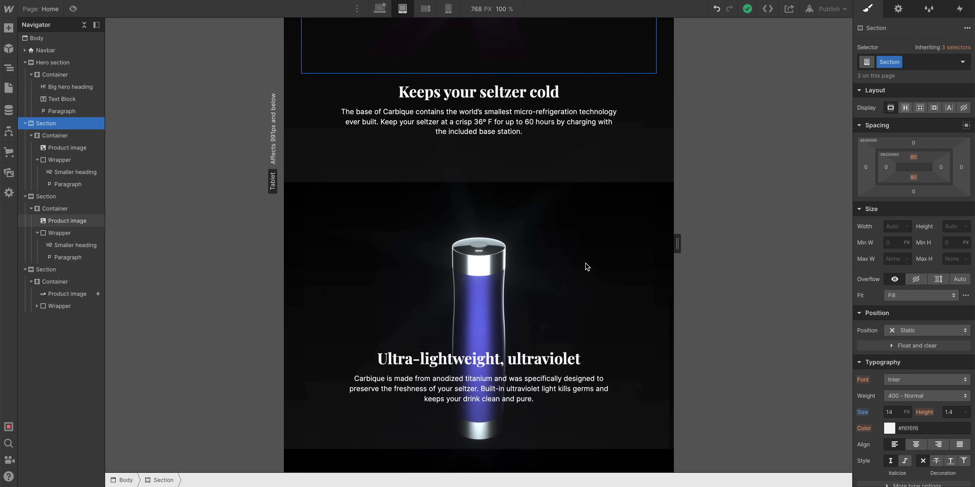
scroll(590, 257, "up", 15)
scroll(492, 132, "down", 2)
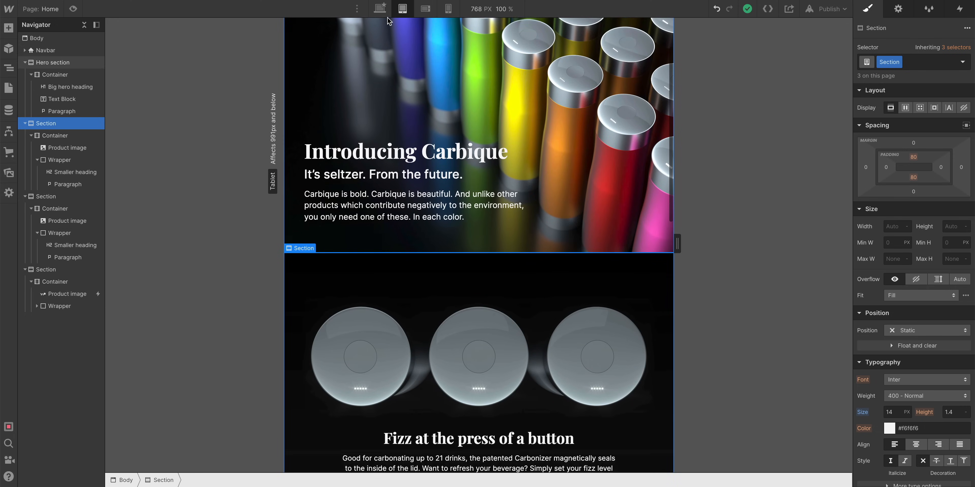
Return to the desktop breakpoint and set the Section class's top and bottom padding to 100 px.
left_click(379, 8)
scroll(730, 325, "down", 6)
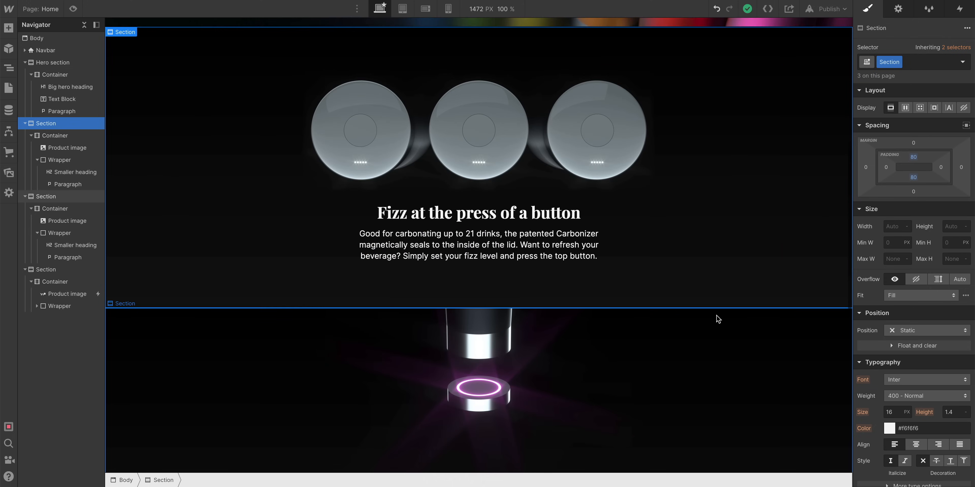
scroll(615, 109, "up", 3)
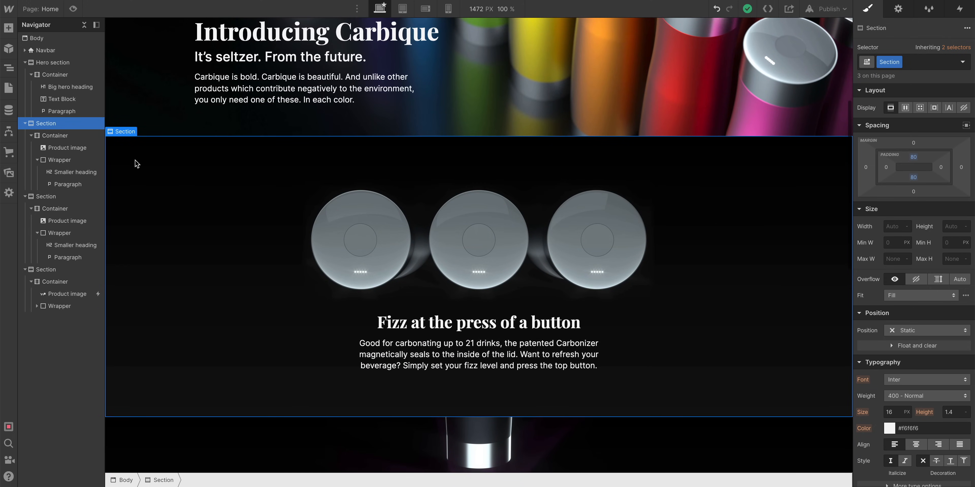
scroll(566, 157, "down", 3)
left_click_drag(907, 157, 933, 165)
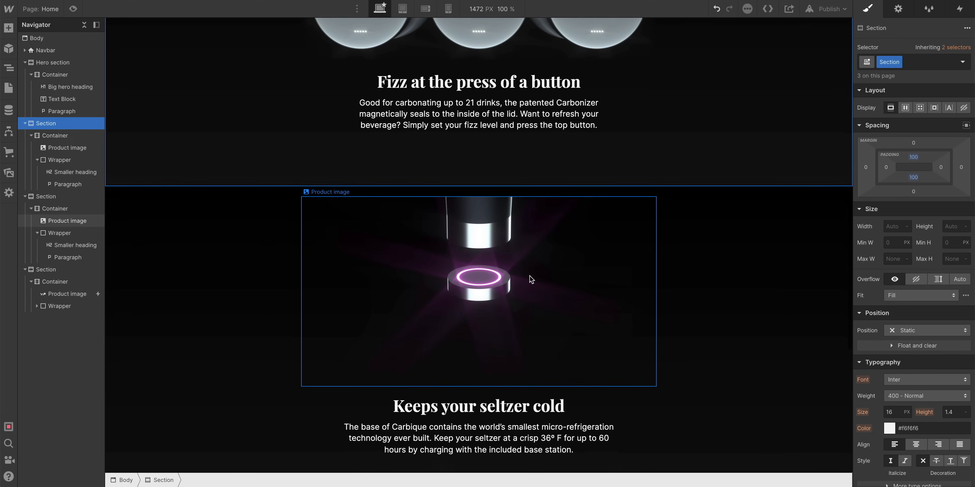
Adjust the negative top margin of the "Keeps your seltzer cold" product image to match the new section padding.
left_click(529, 276)
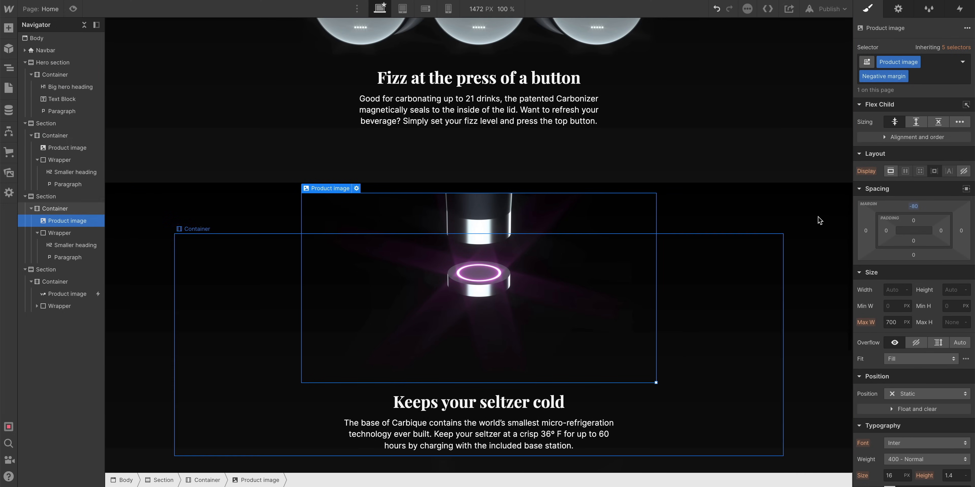
left_click_drag(928, 202, 925, 214)
Try a bottom margin of 22 px on the Ultra-lightweight section's product image and undo it.
scroll(836, 264, "down", 8)
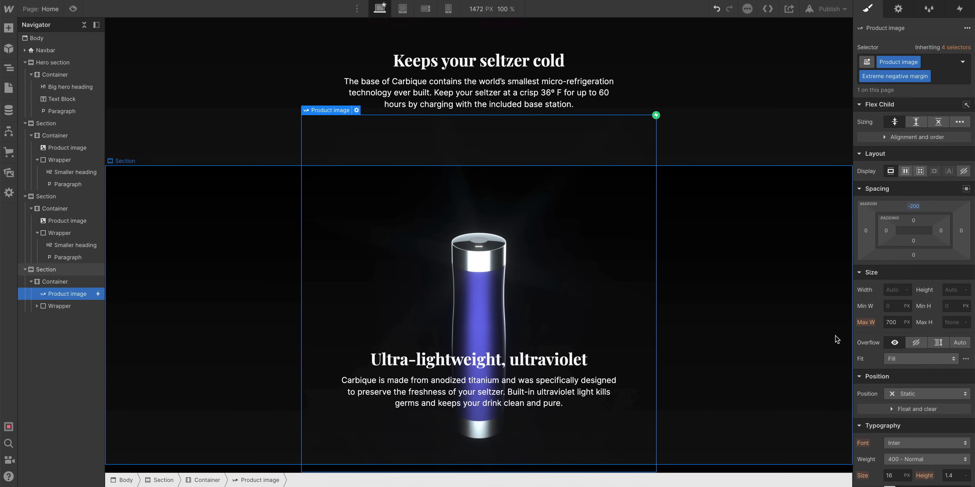
left_click(837, 339)
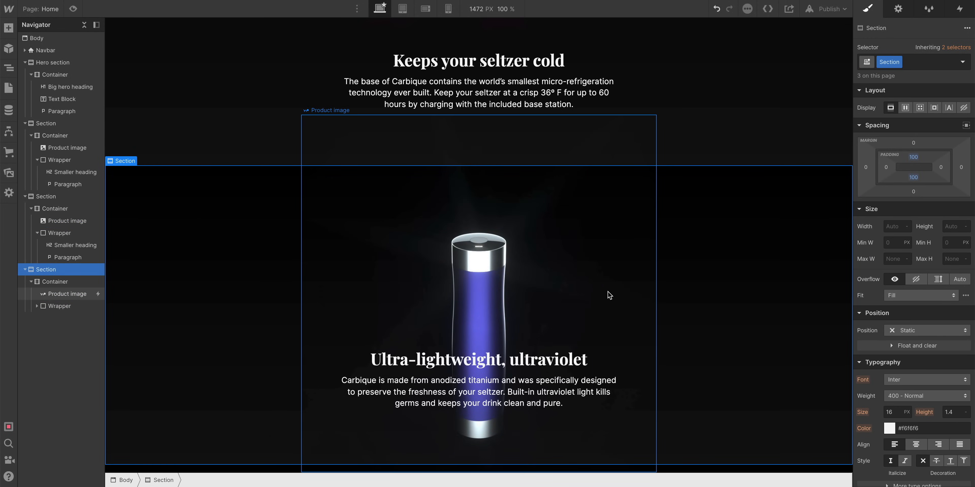
left_click(647, 291)
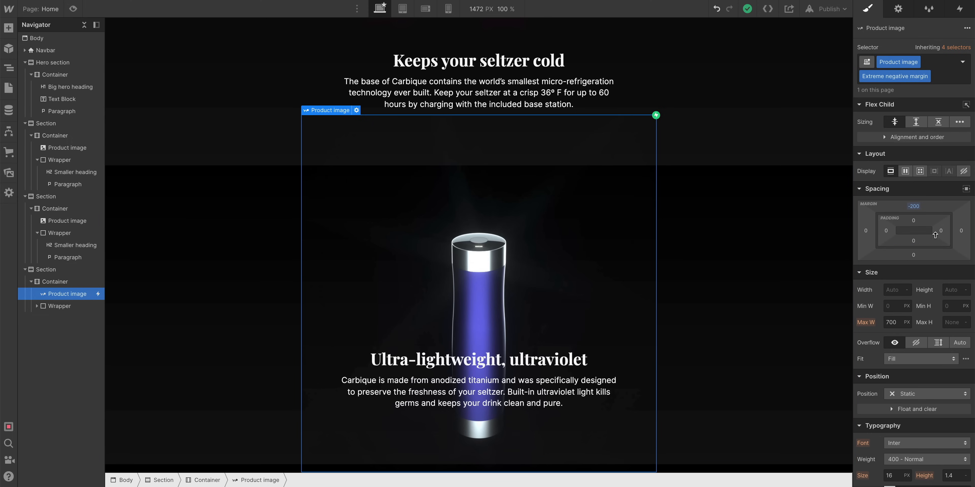
key("ctrl+z")
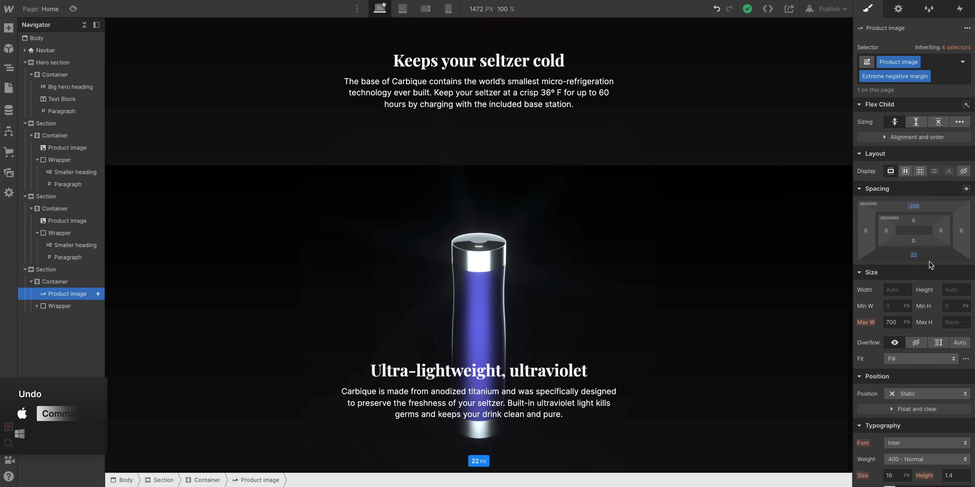
Give the Ultra-lightweight section's wrapper a bottom margin of about 189 px.
left_click(591, 351)
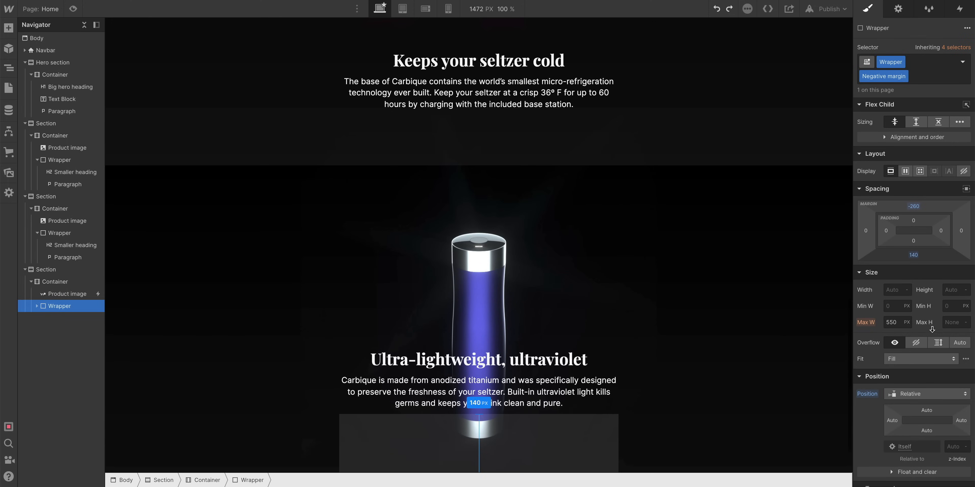
left_click_drag(932, 348, 932, 354)
scroll(756, 380, "down", 2)
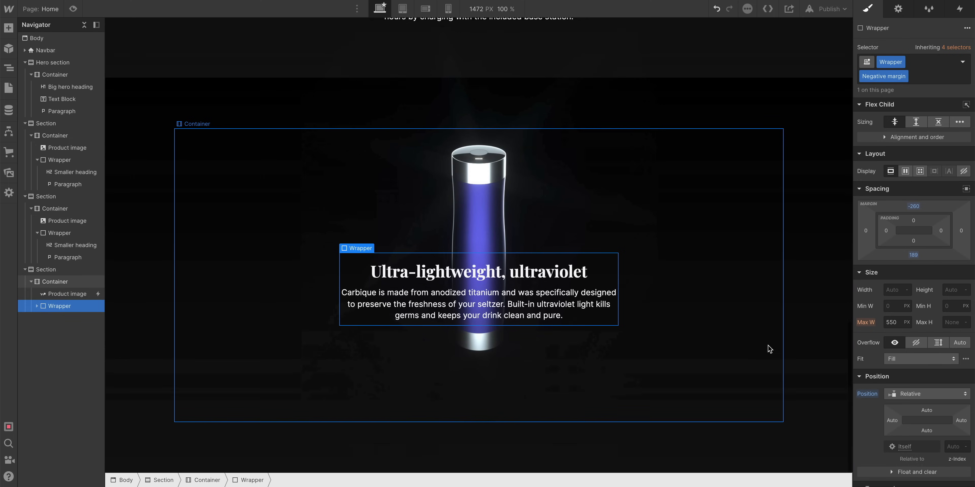
Set the bottom margin of the Ultra-lightweight section's wrapper to 100 px.
left_click_drag(932, 251, 944, 208)
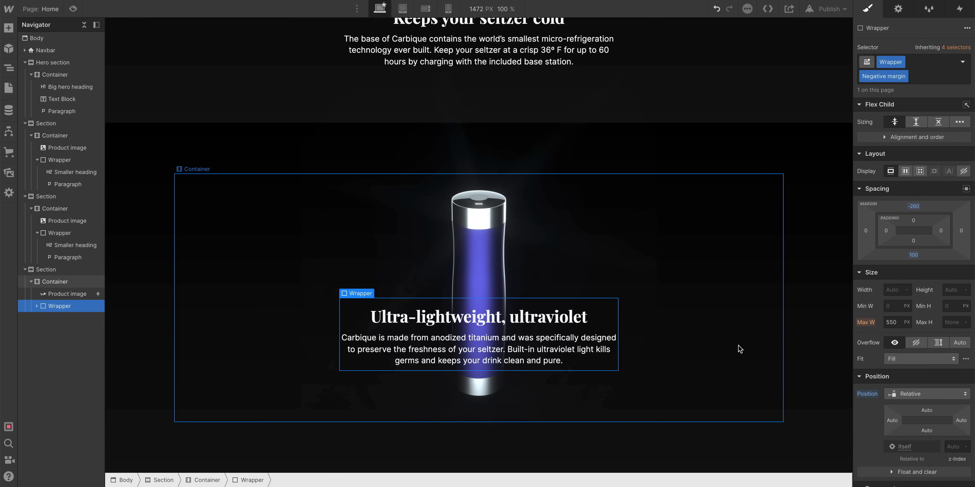
left_click(819, 344)
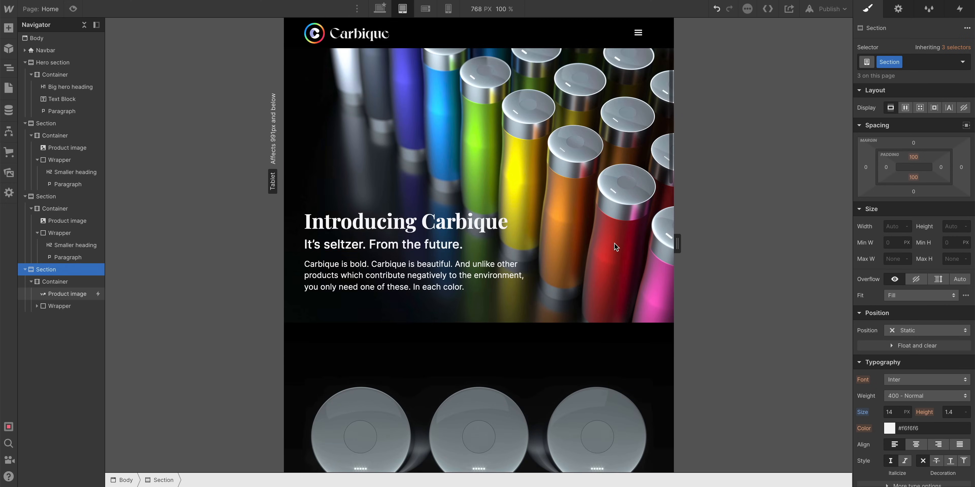
Review the product sections at the tablet breakpoint and compare them with the mobile landscape breakpoint.
scroll(650, 244, "down", 6)
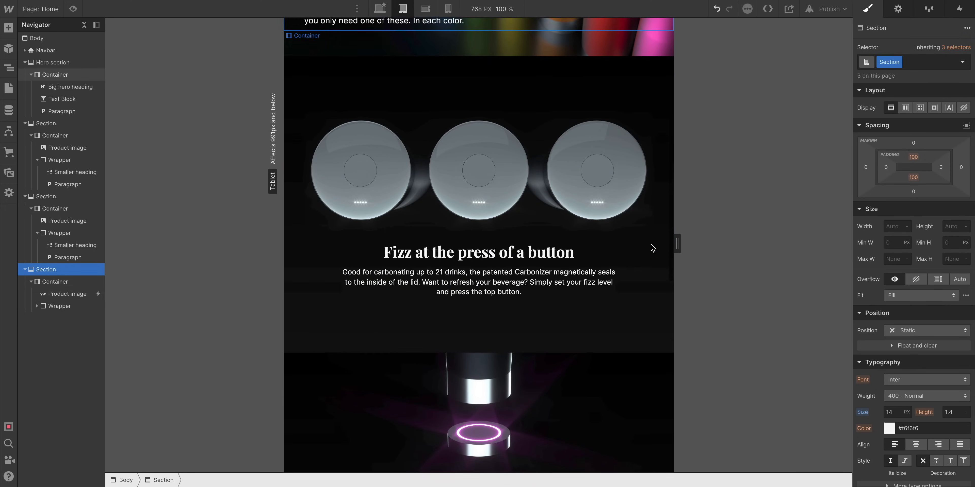
scroll(650, 245, "down", 10)
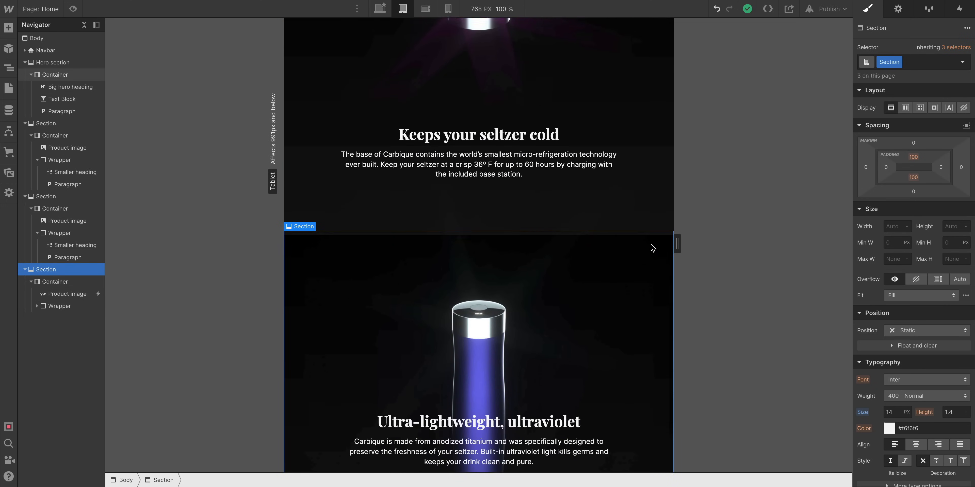
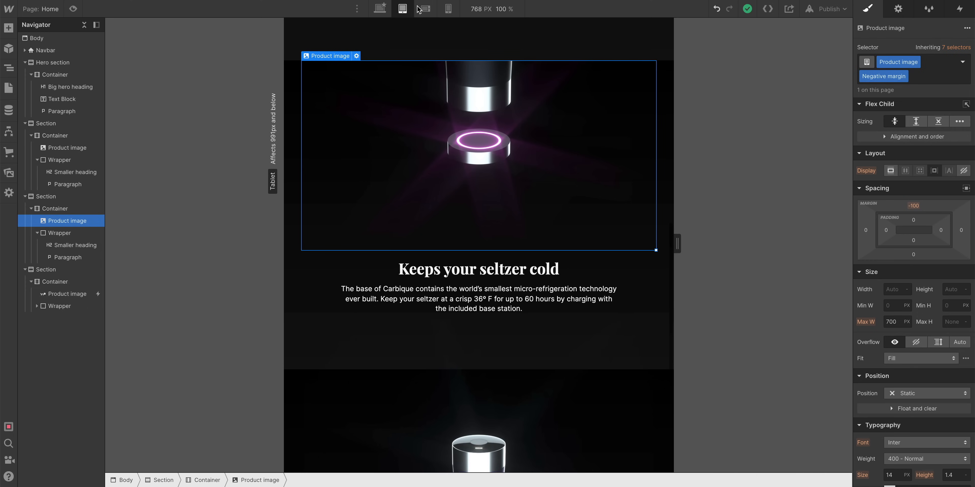
left_click(425, 9)
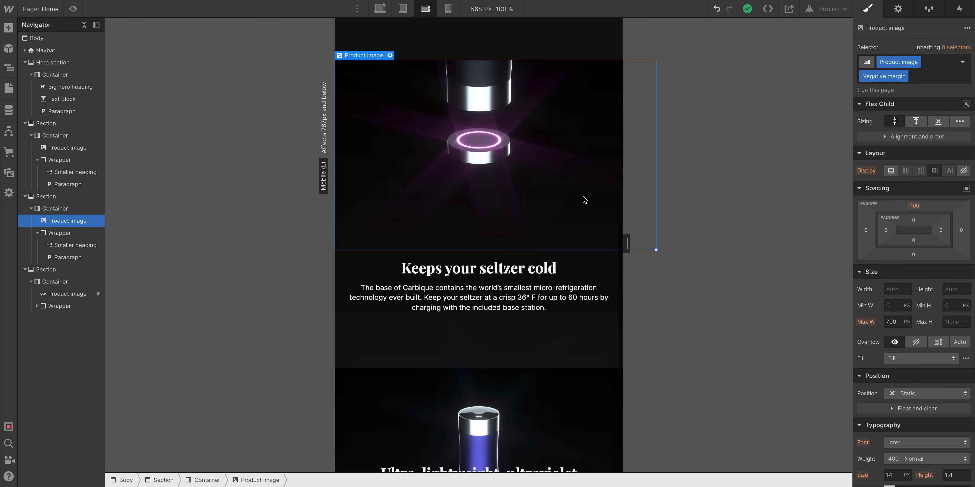
left_click(402, 9)
left_click_drag(670, 242, 563, 222)
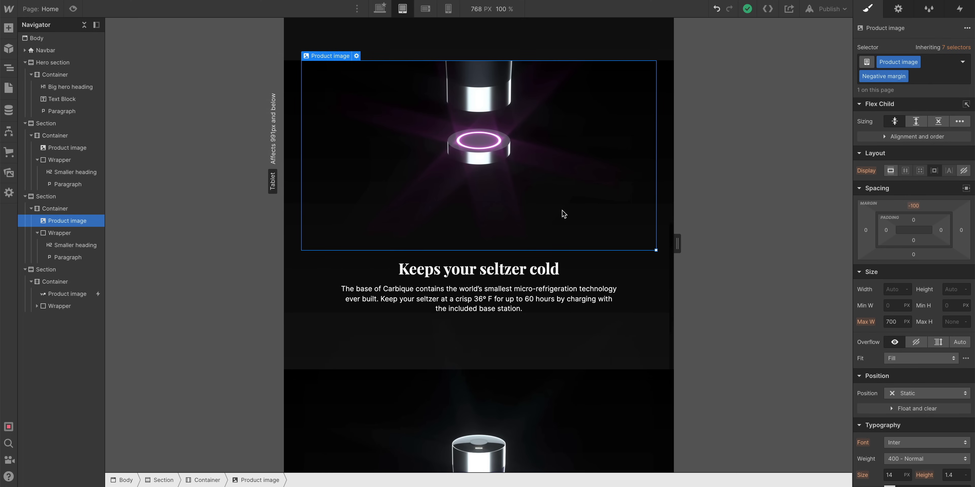
On the mobile landscape breakpoint, set the max width of the "Keeps your seltzer cold" product image to 100%.
left_click(424, 9)
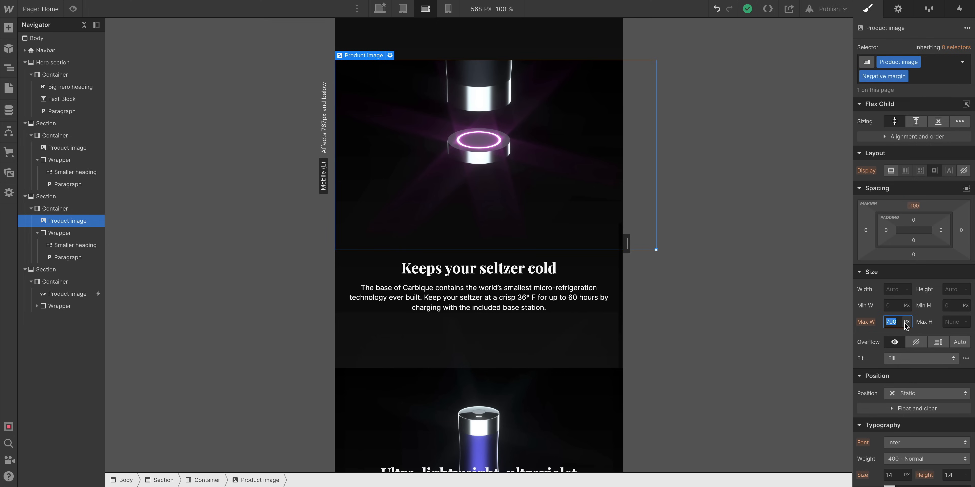
key("Return")
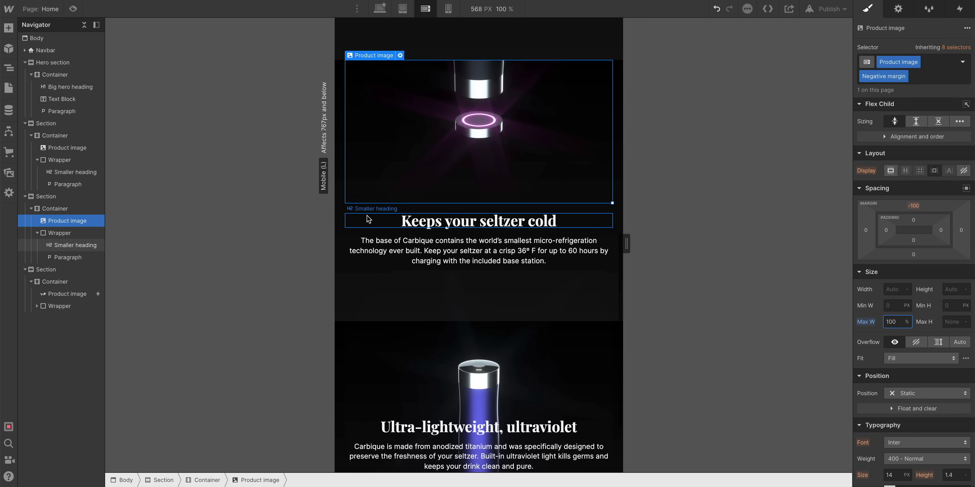
left_click(341, 196)
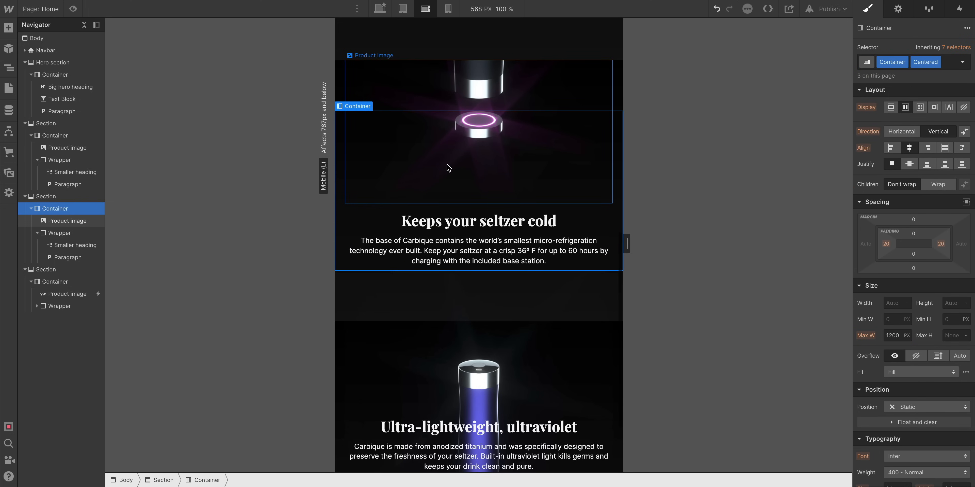
left_click(416, 166)
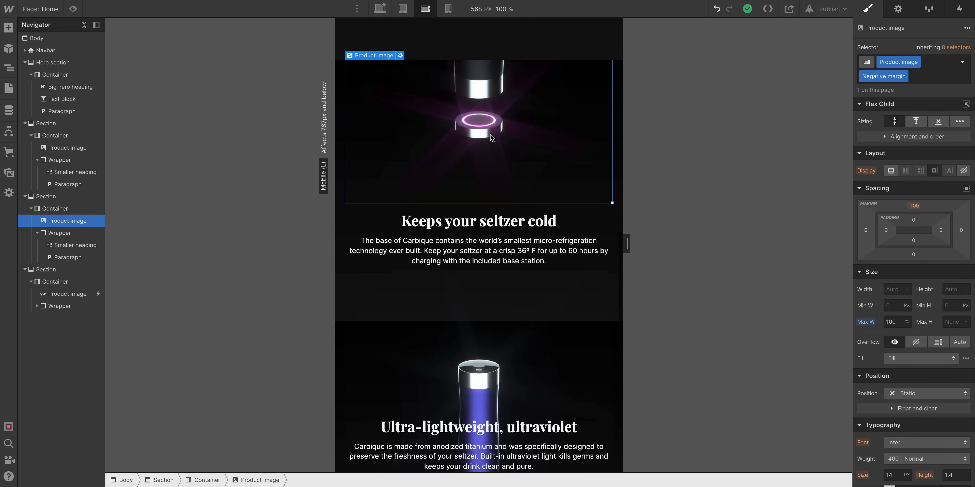
Inspect how the product images fit the mobile landscape width across the page's sections.
scroll(487, 138, "down", 2)
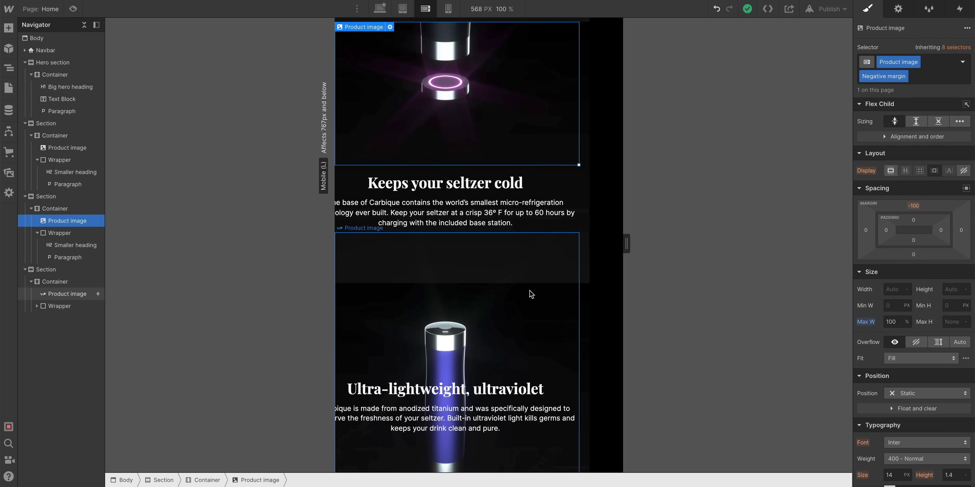
scroll(555, 278, "down", 2)
scroll(555, 278, "up", 15)
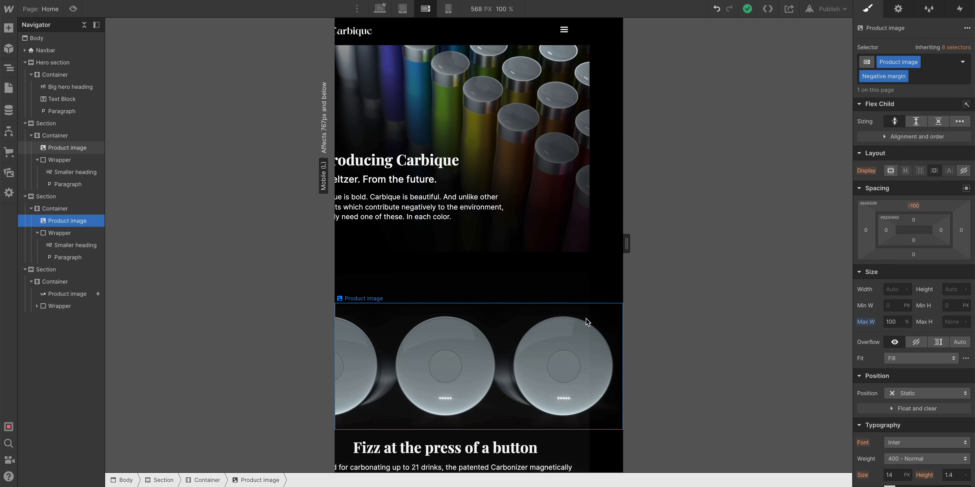
scroll(556, 340, "down", 2)
left_click(541, 328)
scroll(540, 328, "down", 1)
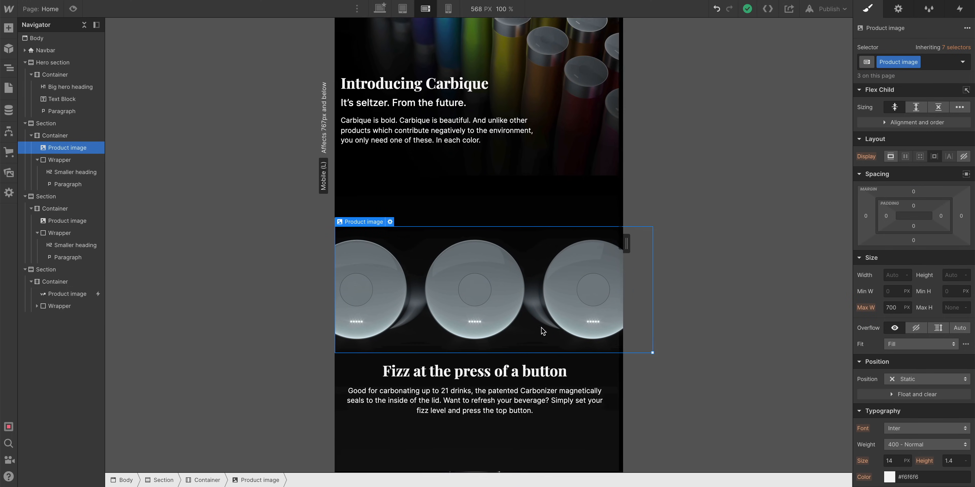
scroll(541, 327, "down", 6)
left_click(516, 327)
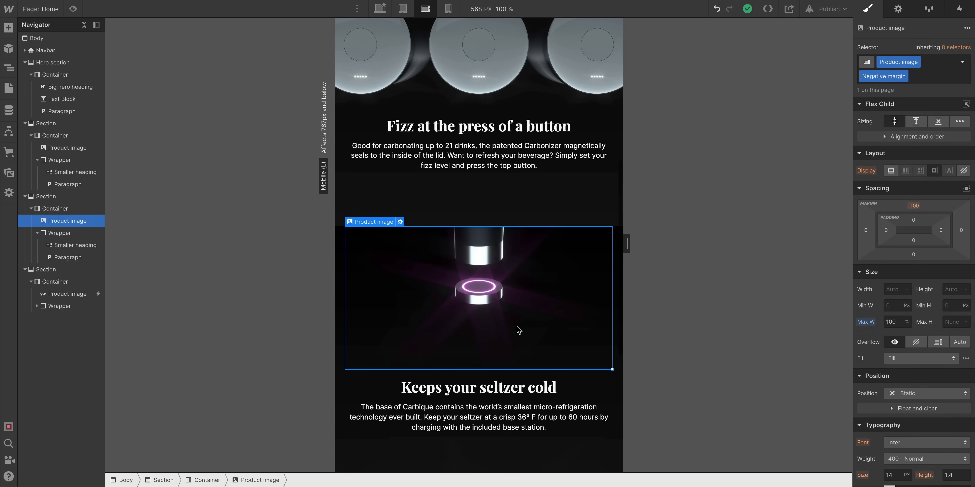
scroll(523, 324, "down", 4)
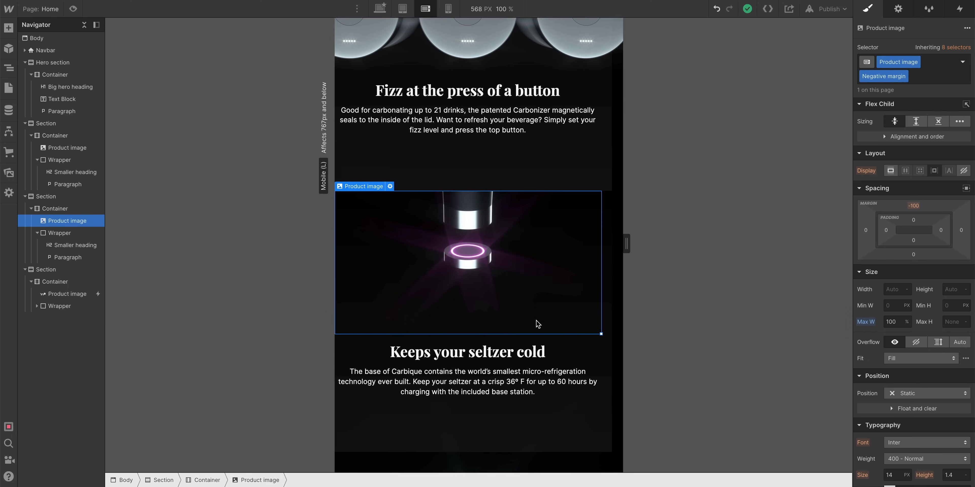
scroll(524, 342, "down", 2)
Set the max width of the Ultra-lightweight section's product image to 100%.
left_click(531, 316)
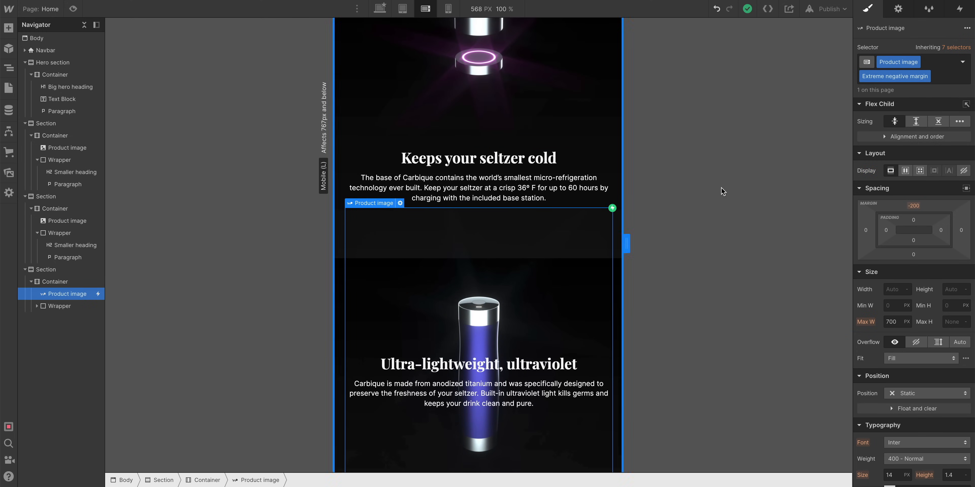
left_click(904, 321)
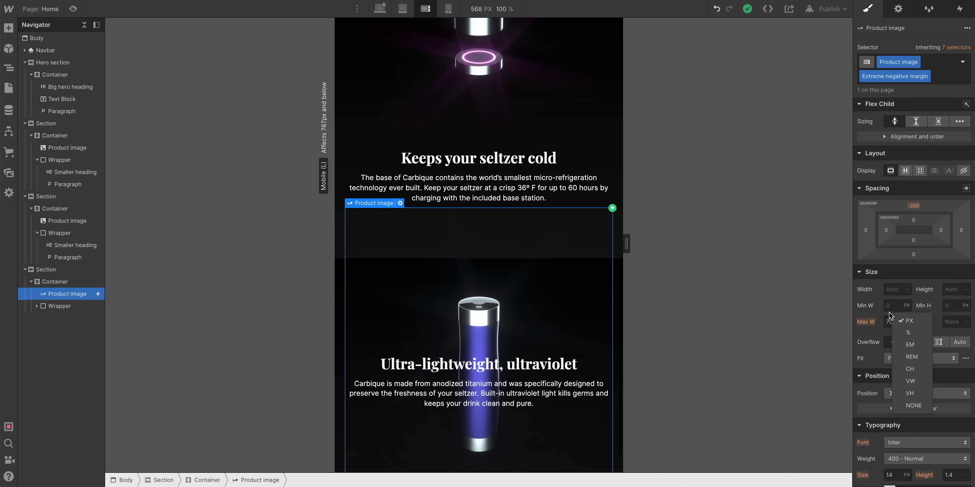
left_click(887, 321)
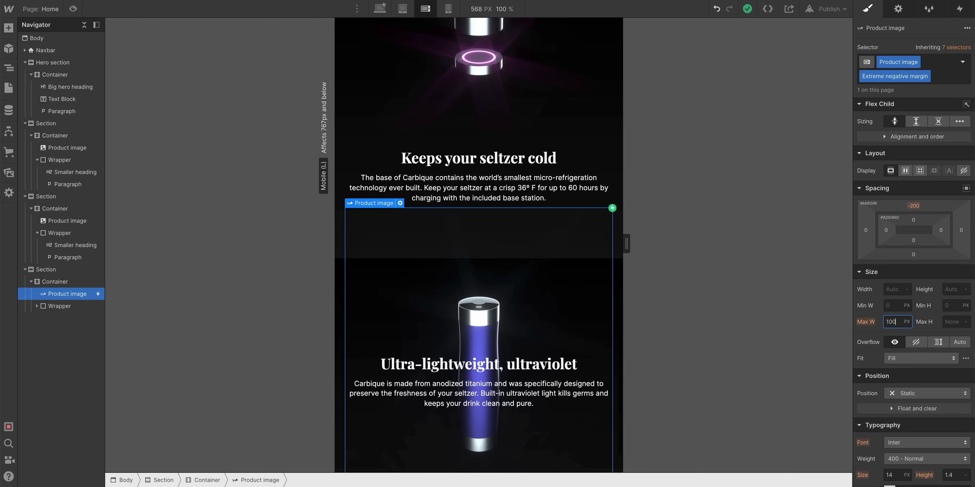
Set the Product image class's max width to 100% on the "Fizz at the press of a button" image.
scroll(461, 196, "up", 8)
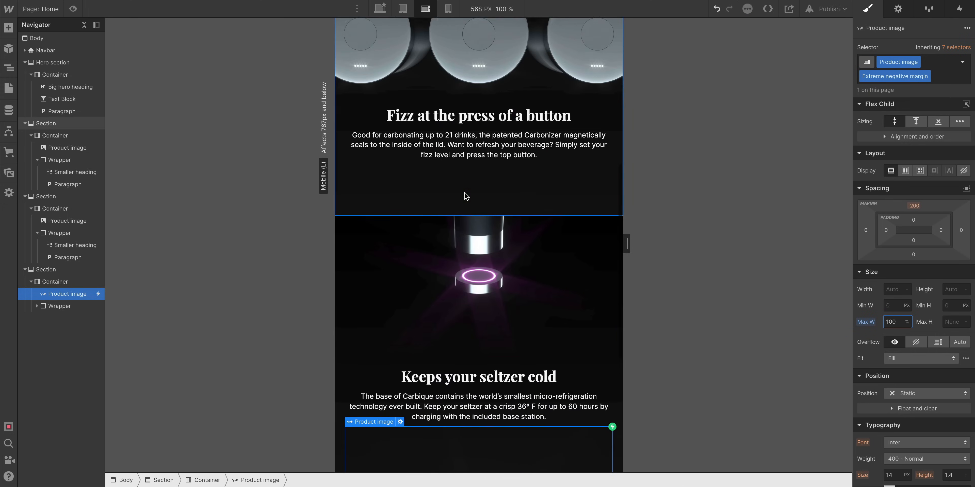
left_click(479, 142)
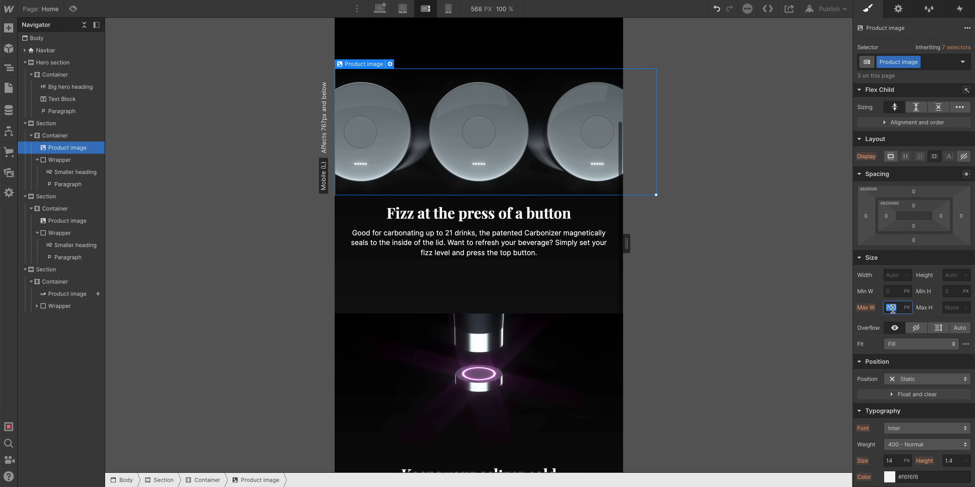
type("100%")
key("Return")
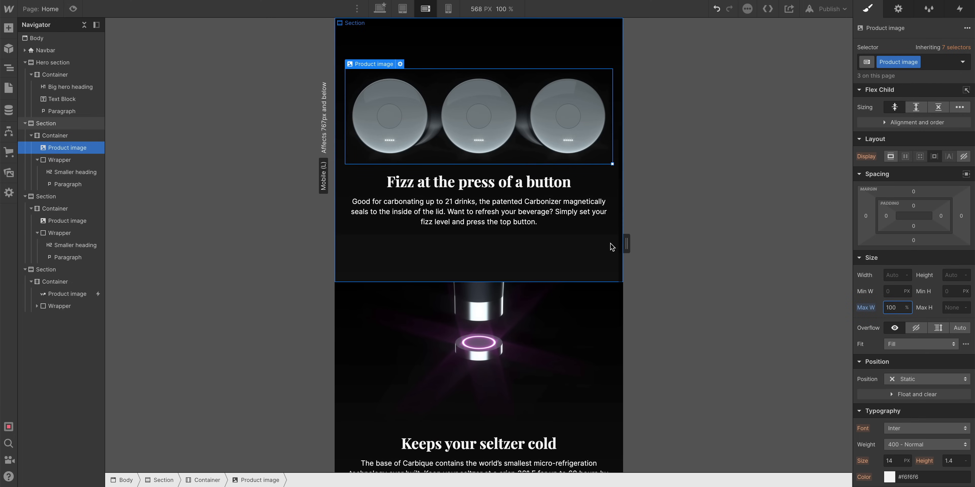
Widen the mobile landscape preview to 767 px and check the product images at that width.
scroll(542, 250, "up", 2)
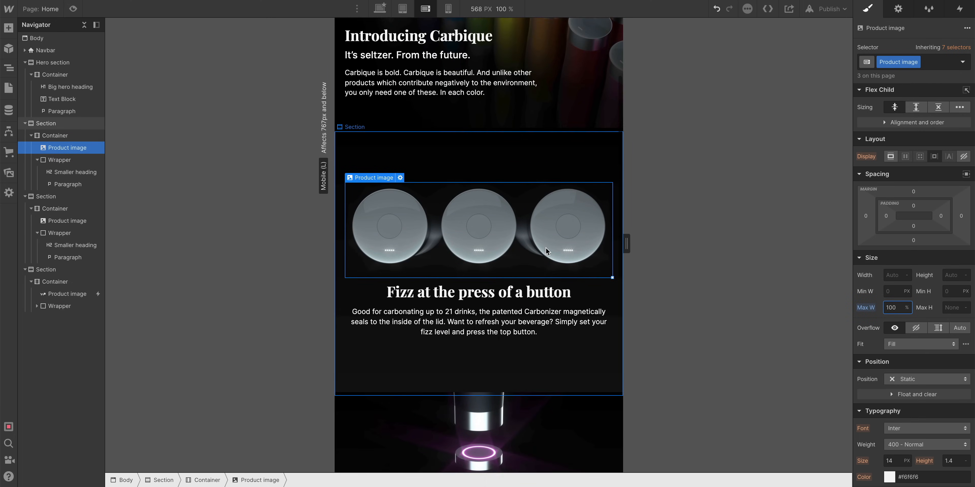
left_click_drag(625, 249, 553, 274)
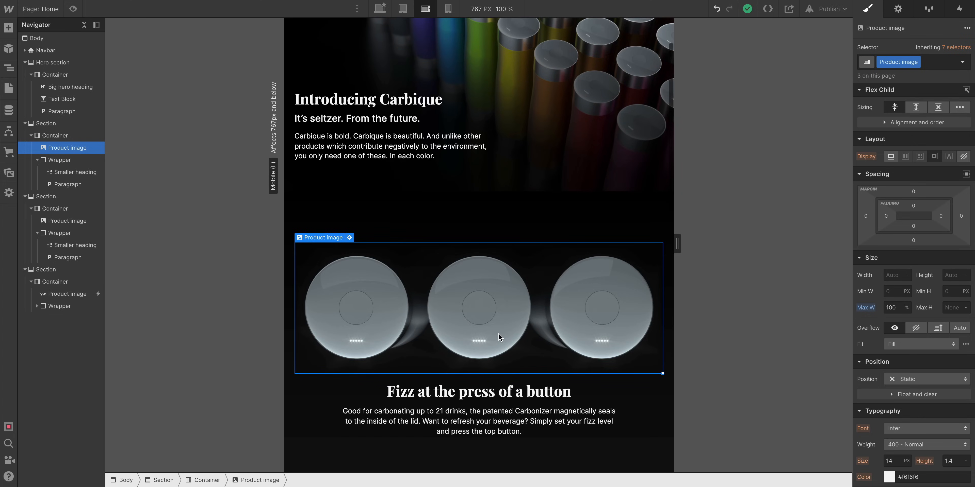
scroll(498, 333, "down", 5)
scroll(498, 333, "down", 3)
Reset the max width override on the "Keeps your seltzer cold" product image's Negative margin combo class.
left_click(498, 333)
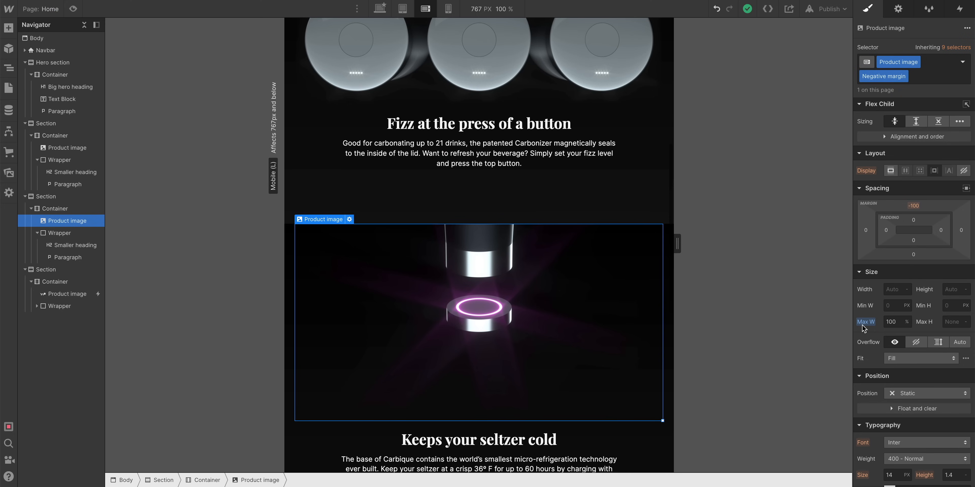
left_click(864, 323)
left_click(867, 339)
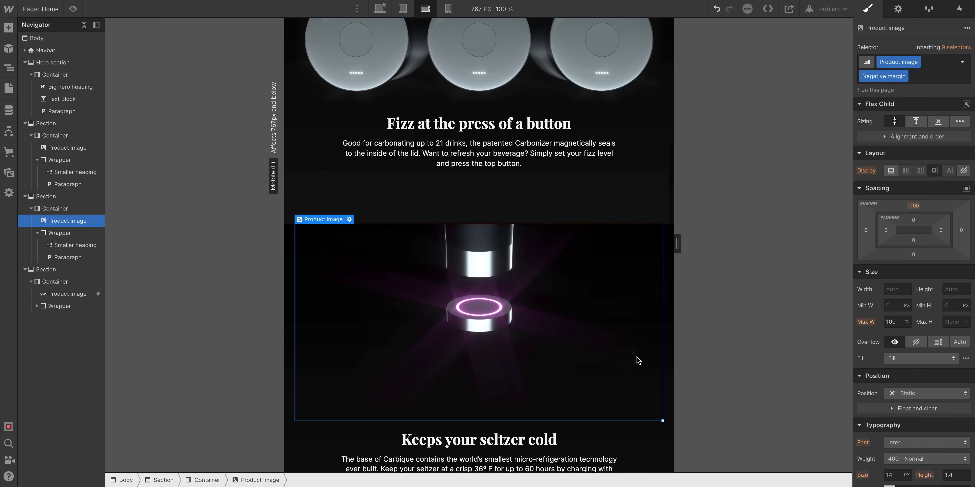
Reset the max width override on the Ultra-lightweight product image's Extreme negative margin combo class.
scroll(635, 359, "down", 10)
left_click(643, 275)
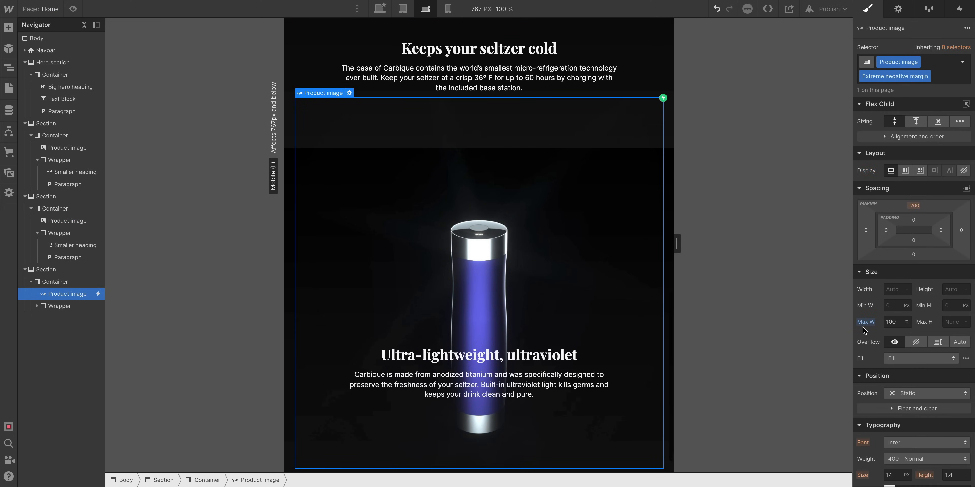
left_click(869, 322)
left_click(875, 337)
scroll(644, 329, "down", 1)
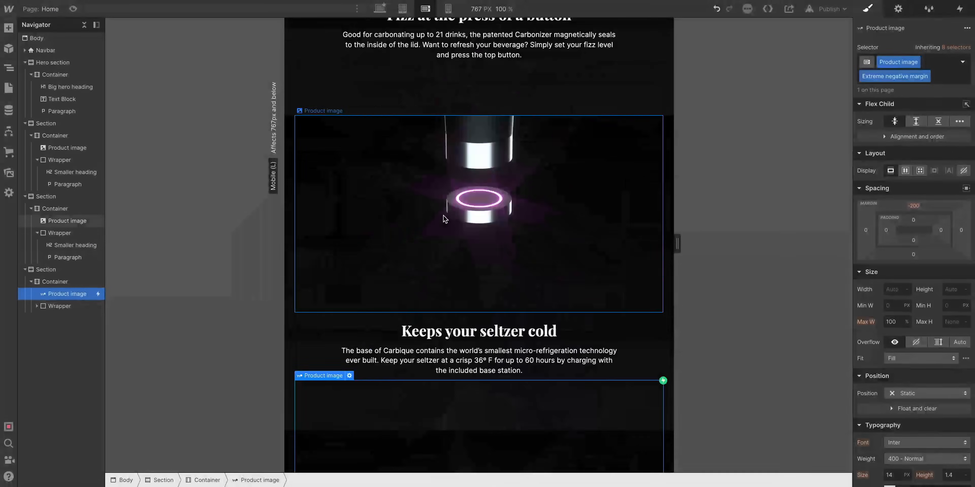
Check which class supplies the inherited max width of the "Keeps your seltzer cold" product image.
scroll(480, 163, "up", 9)
left_click(480, 163)
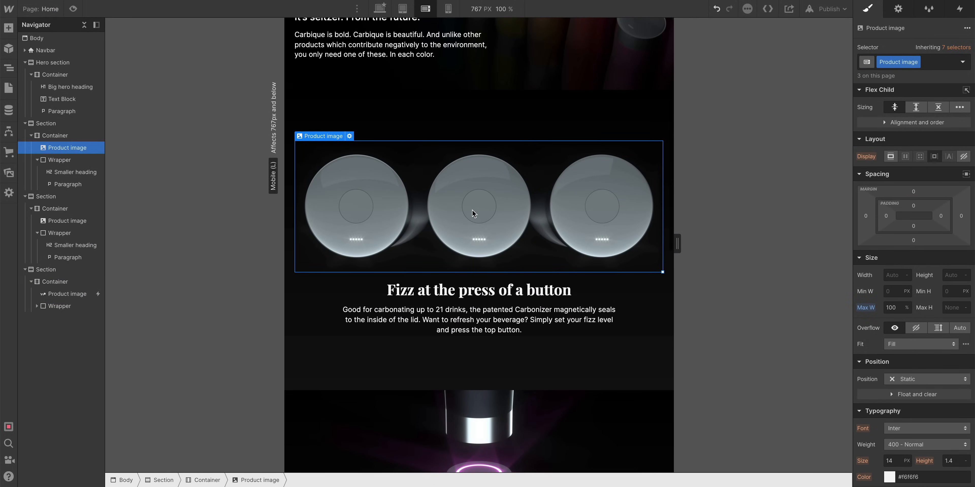
scroll(528, 189, "down", 2)
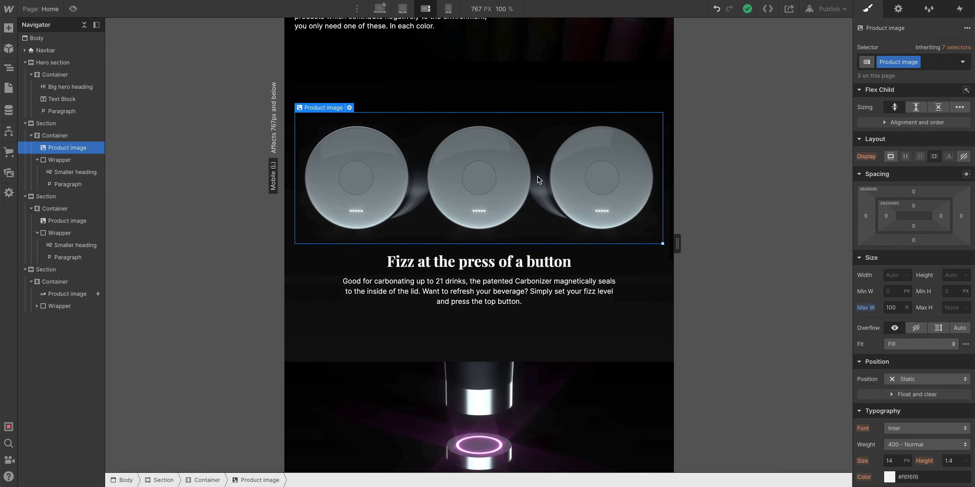
scroll(527, 189, "down", 3)
left_click(475, 317)
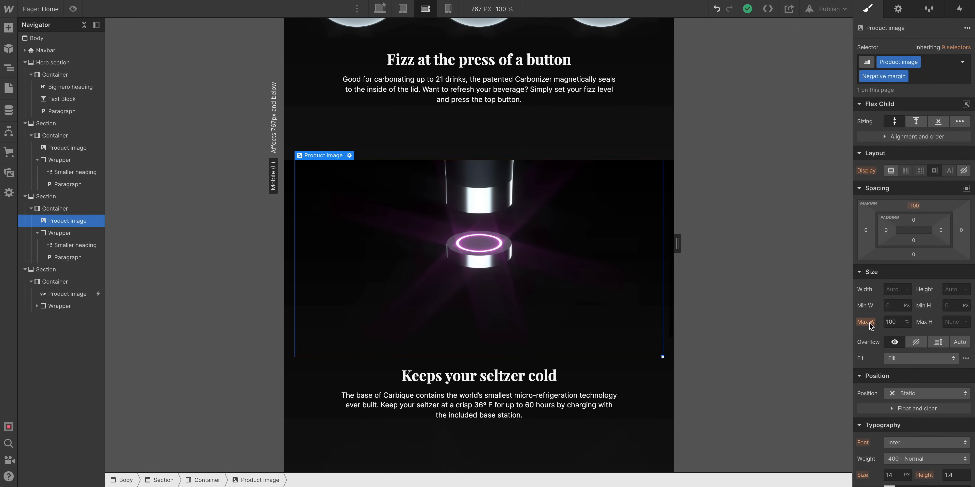
left_click(868, 323)
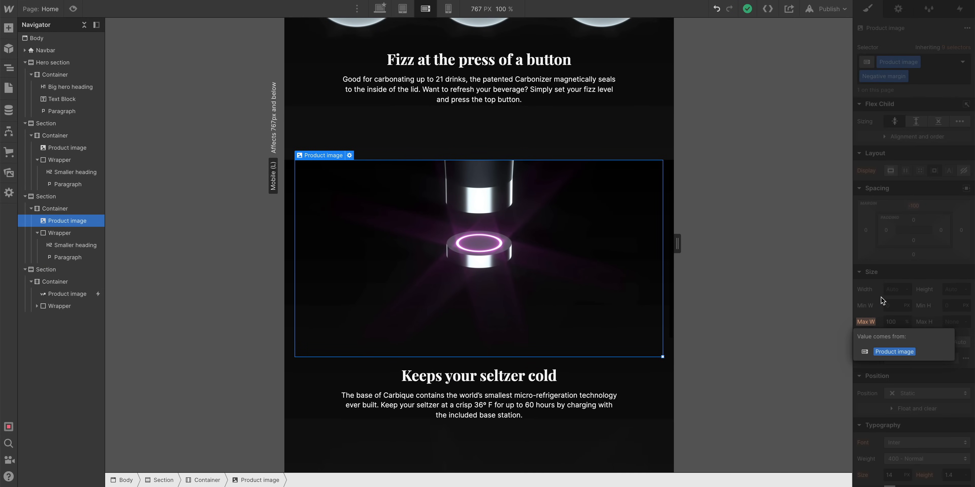
left_click(889, 298)
Set the Product image class's max width to 50% using the "Fizz at the press of a button" image.
scroll(474, 121, "up", 1)
left_click(476, 81)
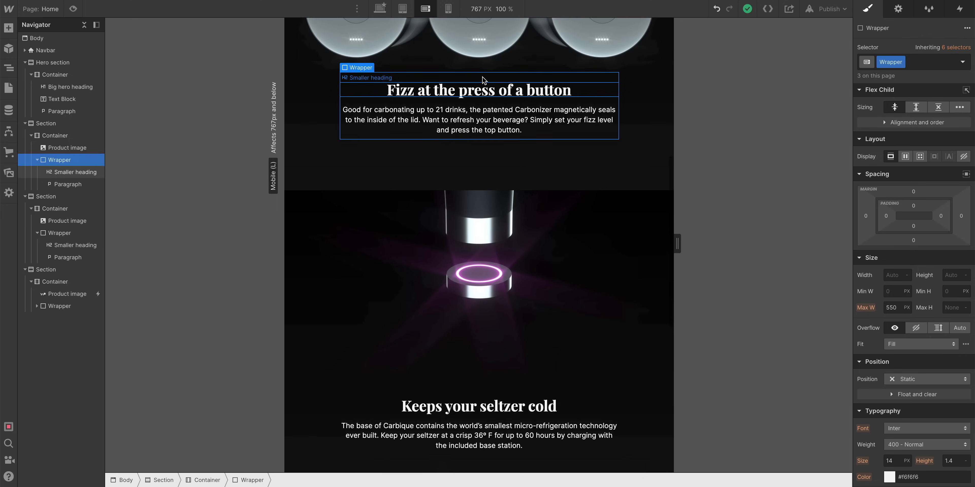
left_click(486, 57)
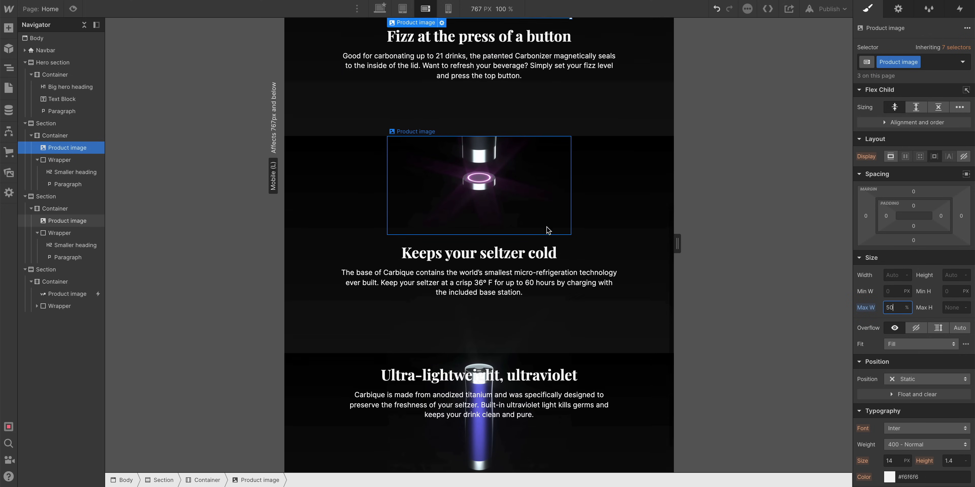
scroll(547, 231, "up", 8)
scroll(492, 303, "down", 1)
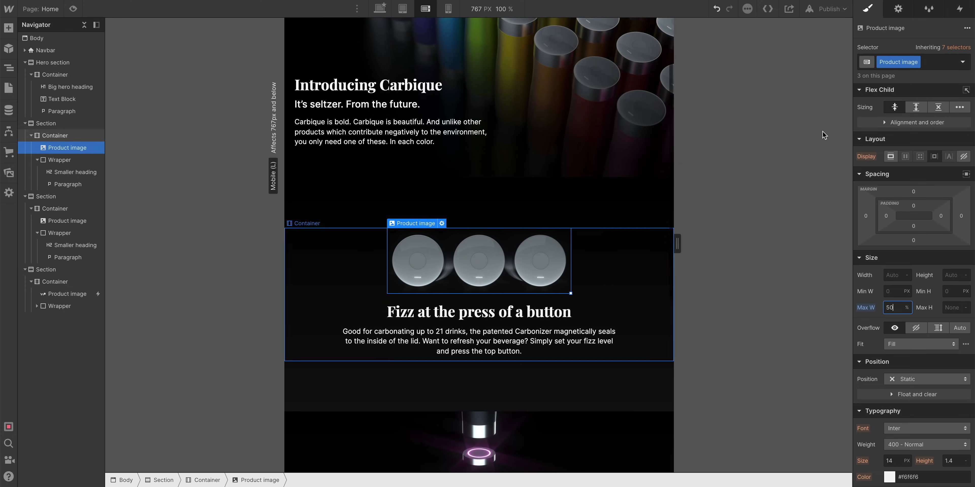
Set the Product image class's max width to 100% on the "Fizz at the press of a button" image.
scroll(908, 261, "down", 1)
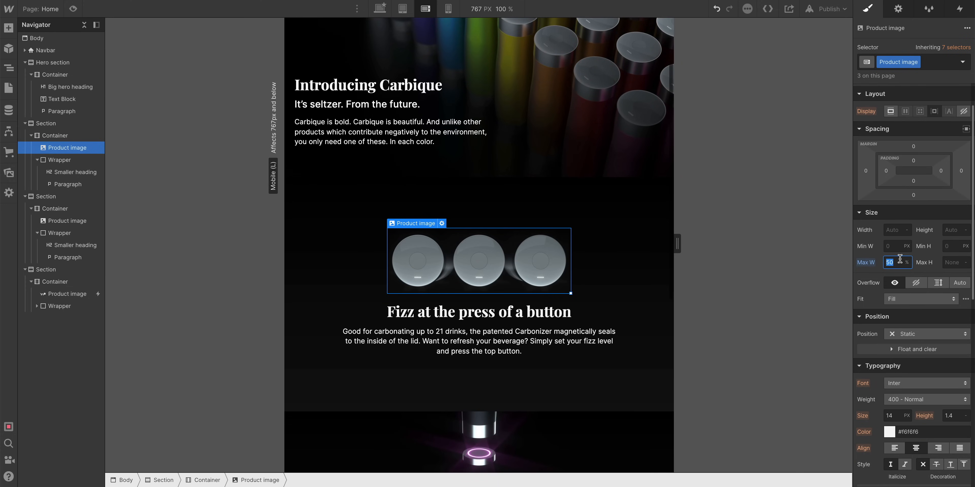
type("00")
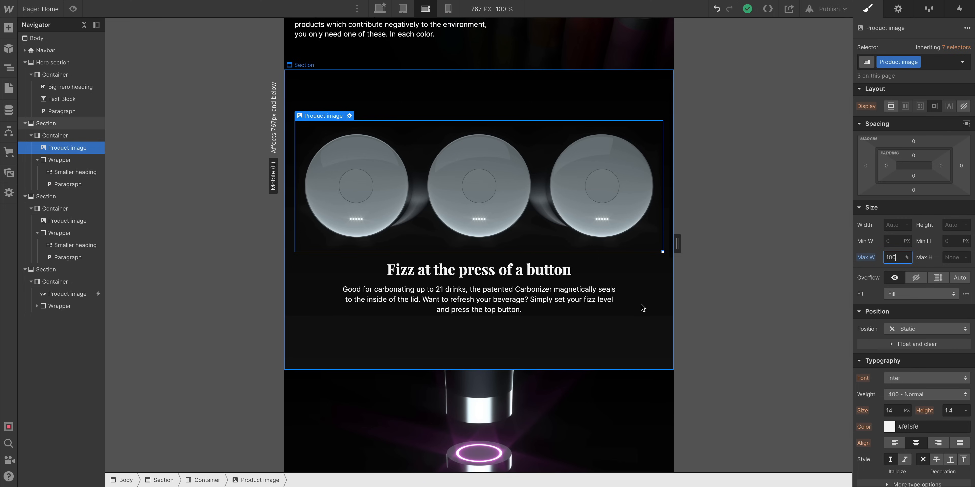
scroll(641, 304, "up", 5)
scroll(507, 320, "down", 4)
scroll(541, 352, "down", 1)
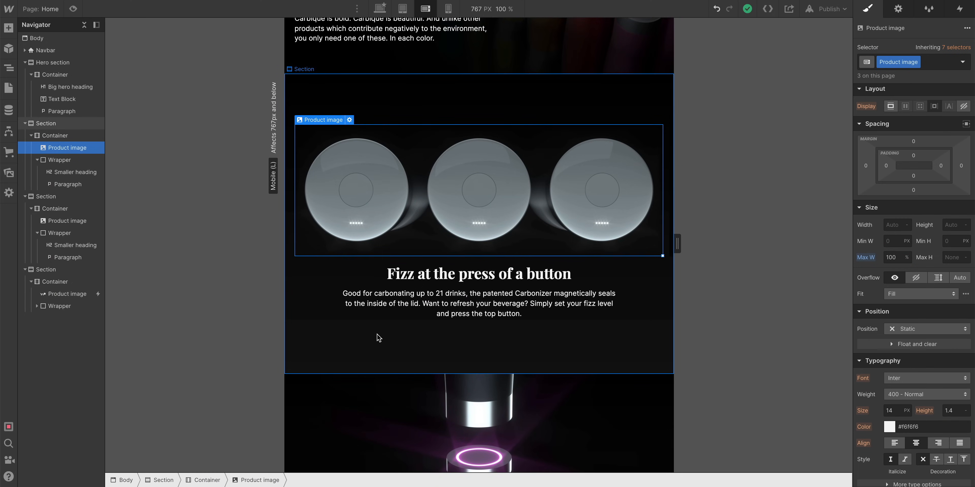
Narrow the mobile landscape canvas to about 529 px and set the Section class's top and bottom padding to 50 px.
left_click(563, 329)
scroll(561, 324, "up", 1)
scroll(548, 303, "down", 1)
scroll(539, 291, "down", 1)
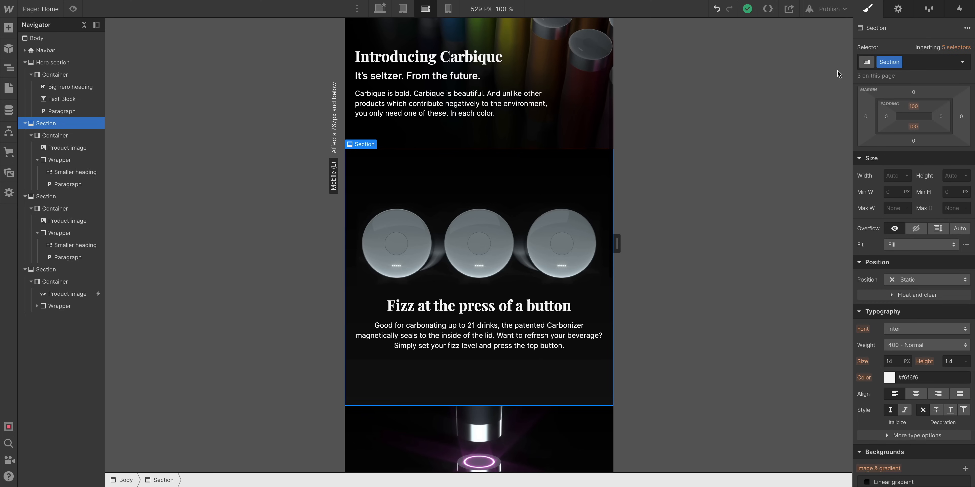
left_click_drag(902, 104, 927, 78)
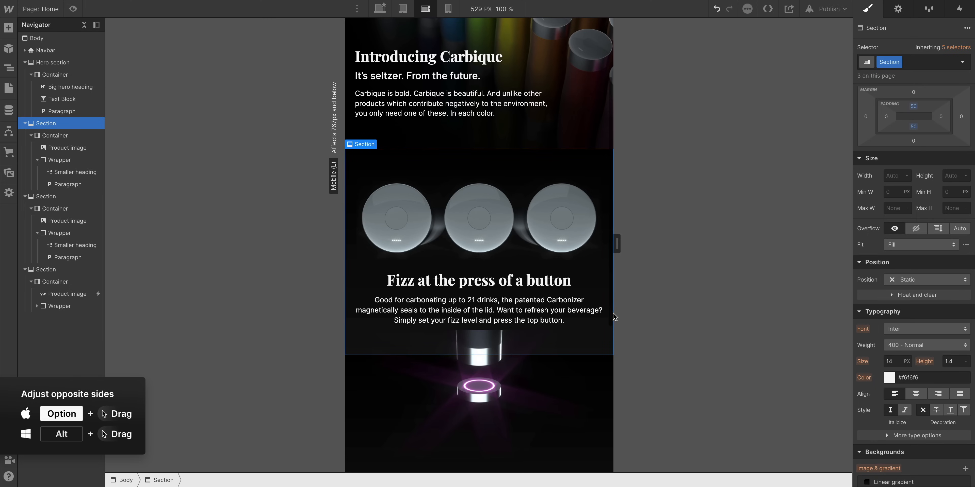
Set the top margin of the "Keeps your seltzer cold" product image to -50 px.
left_click(501, 365)
scroll(501, 365, "down", 4)
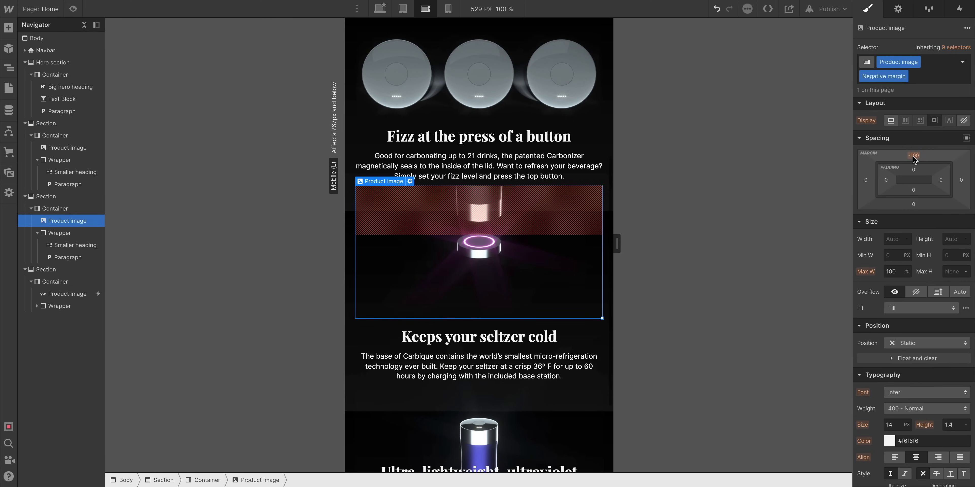
left_click(914, 156)
key("Return")
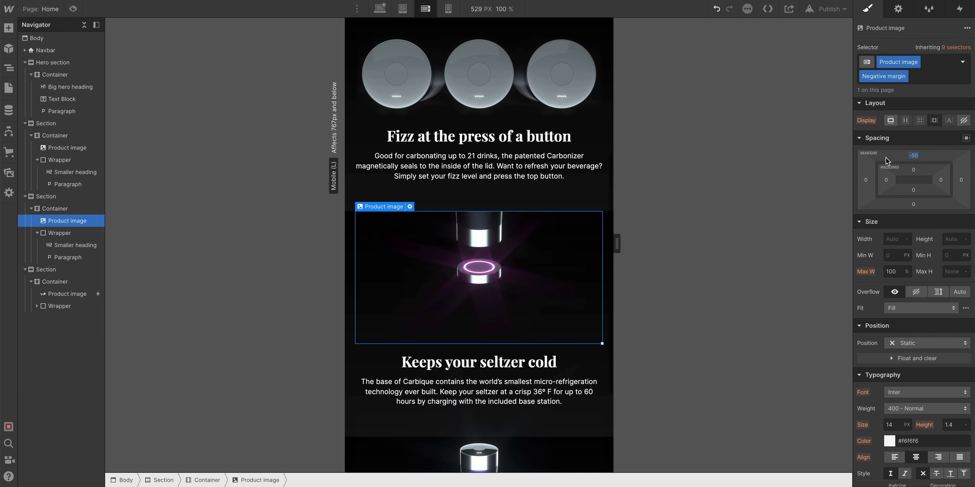
Set the top margin of the "Ultra-lightweight, ultraviolet" product image to -150 px.
scroll(539, 291, "down", 4)
left_click(493, 325)
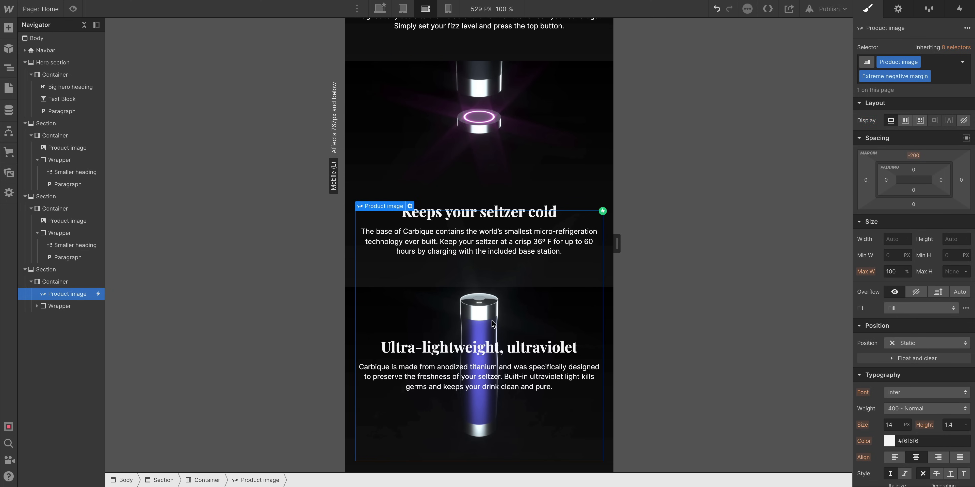
left_click(913, 155)
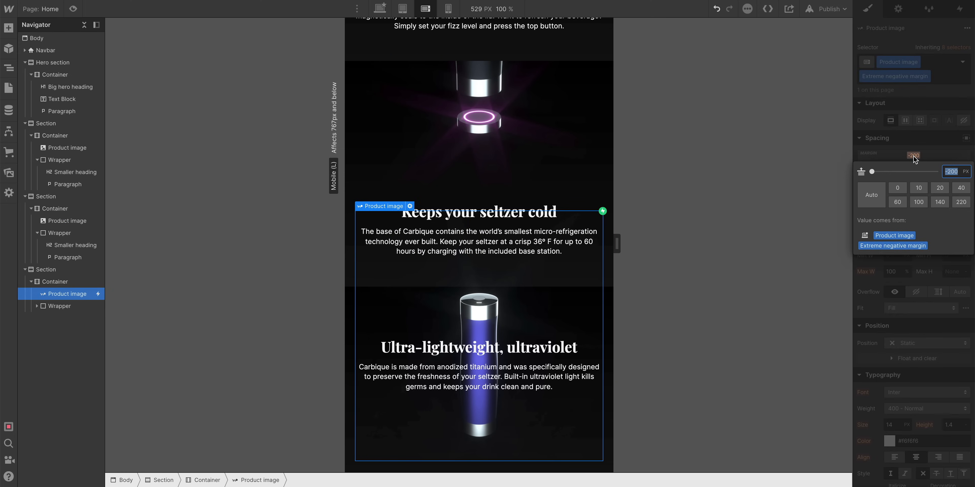
key("Return")
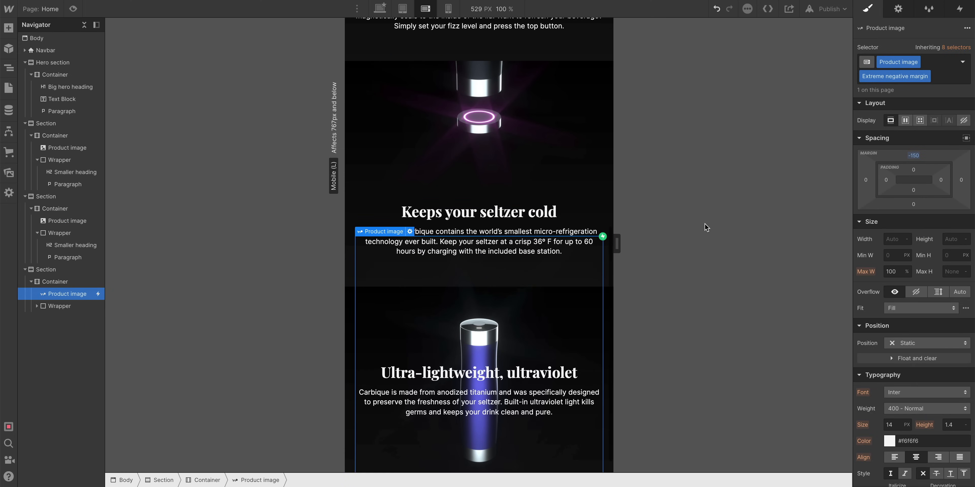
Set the top margin of the wrapper around the "Ultra-lightweight, ultraviolet" text to -240 px.
scroll(530, 284, "down", 1)
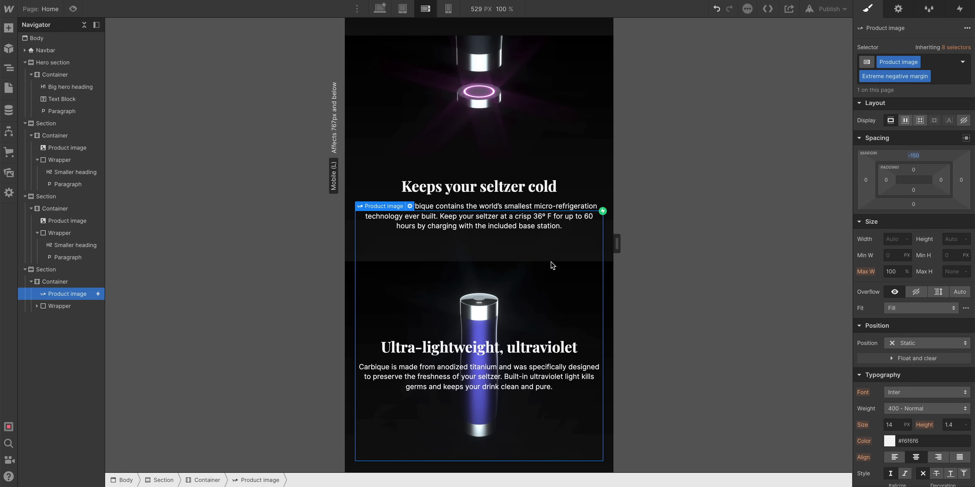
left_click(561, 360)
mouse_move(928, 154)
left_mouse_down()
mouse_move(936, 132)
mouse_move(935, 142)
left_mouse_up()
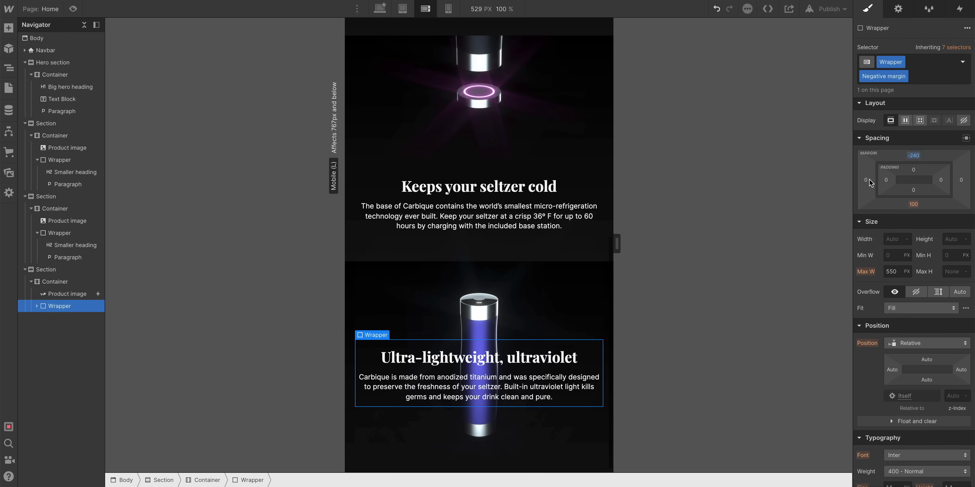
Examine how the page adapts to mobile landscape widths between 480 and 767 px and to the other breakpoints.
left_click_drag(617, 244, 640, 252)
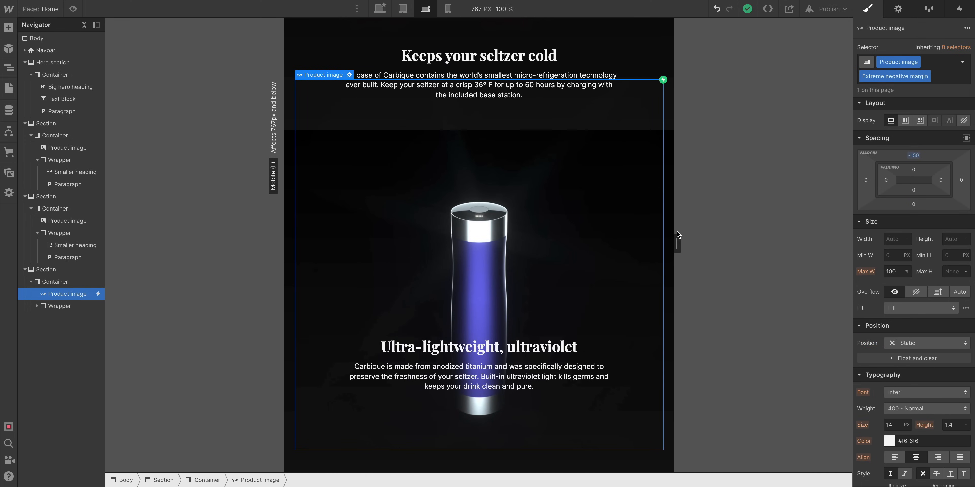
left_click_drag(677, 235, 569, 243)
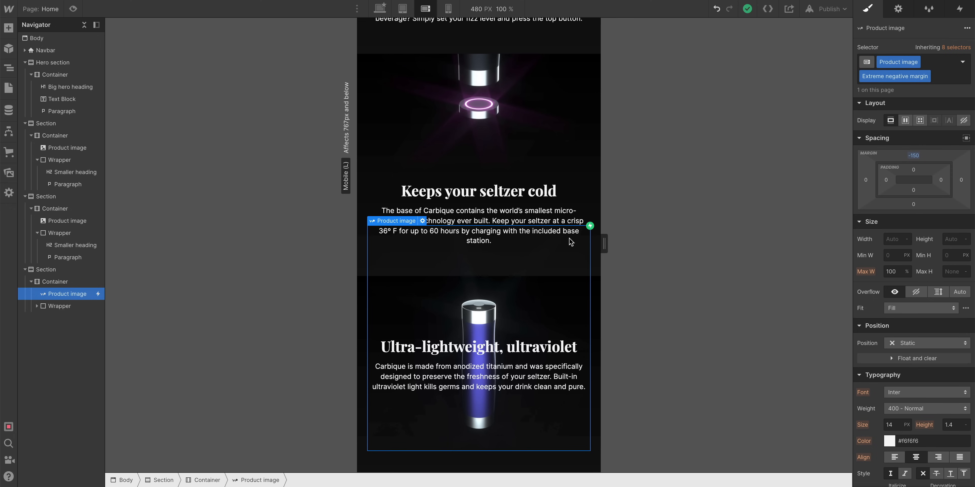
scroll(570, 242, "up", 10)
left_click(448, 9)
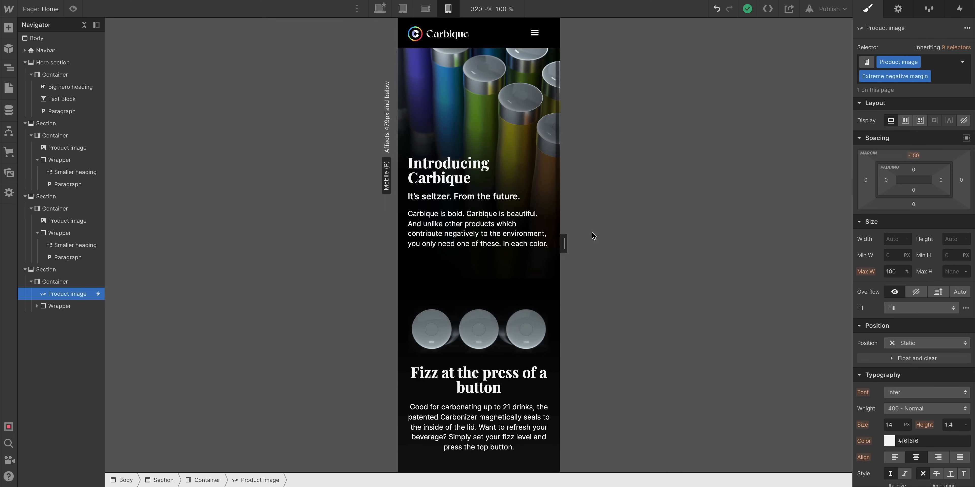
left_click_drag(563, 236, 605, 244)
left_click(426, 10)
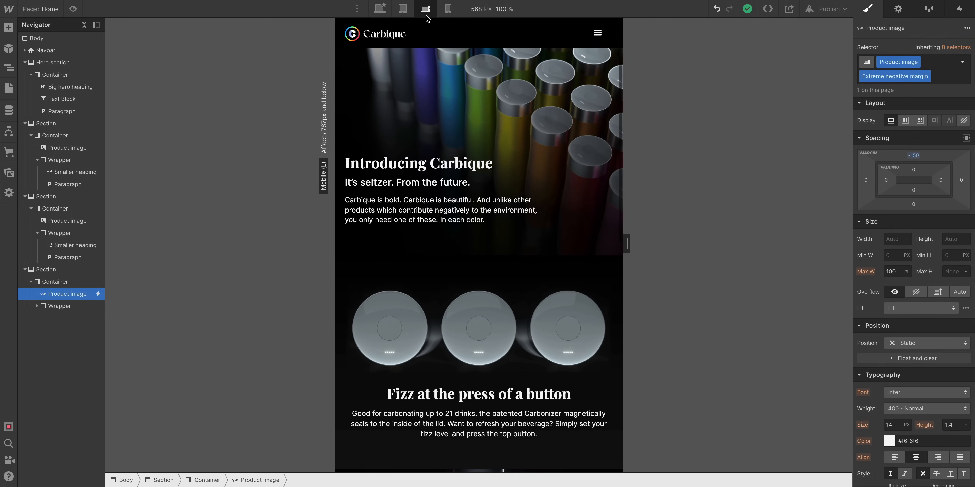
left_click(402, 9)
left_click(425, 9)
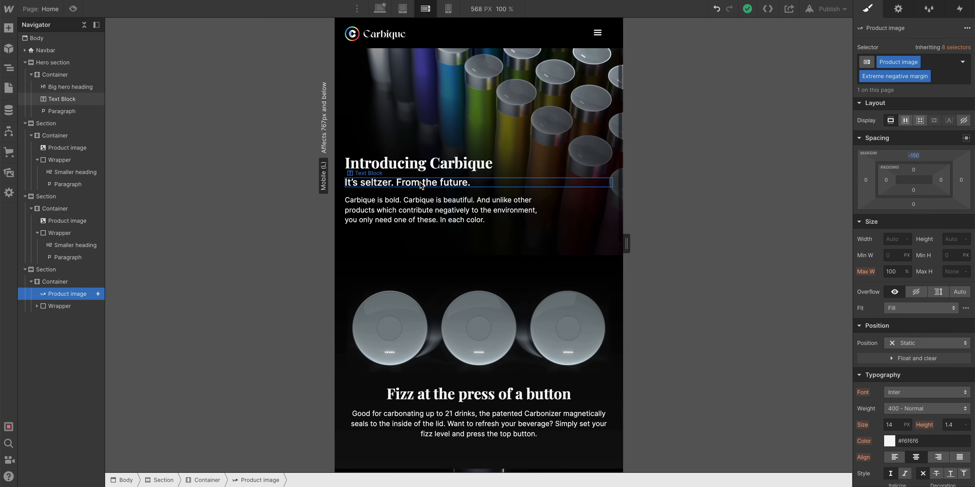
Inspect the hero and "Fizz at the press of a button" paragraphs and review the sections at the mobile portrait breakpoint.
left_click(431, 202)
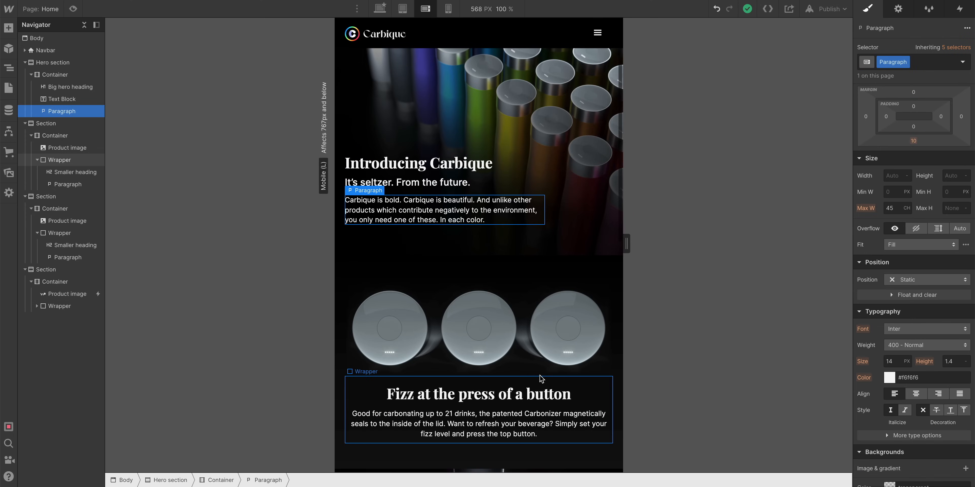
scroll(483, 360, "down", 2)
left_click(483, 359)
scroll(483, 359, "down", 1)
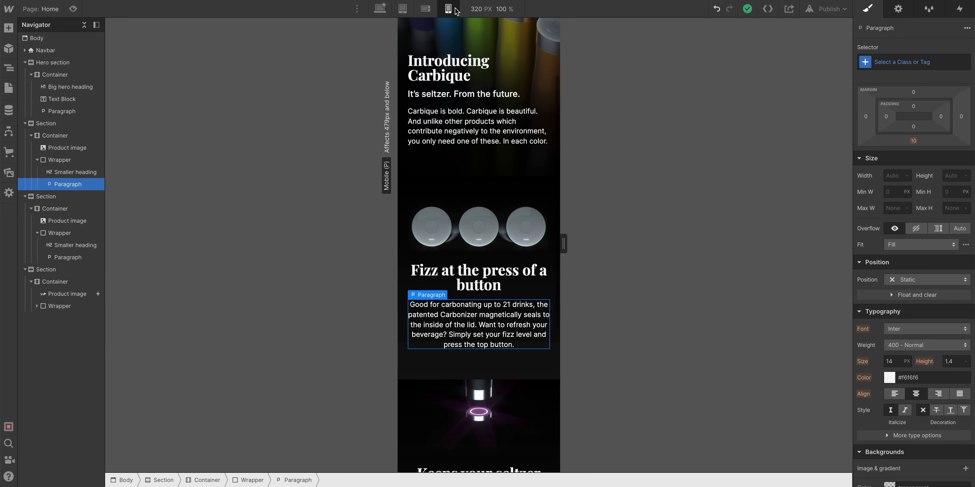
scroll(517, 184, "down", 6)
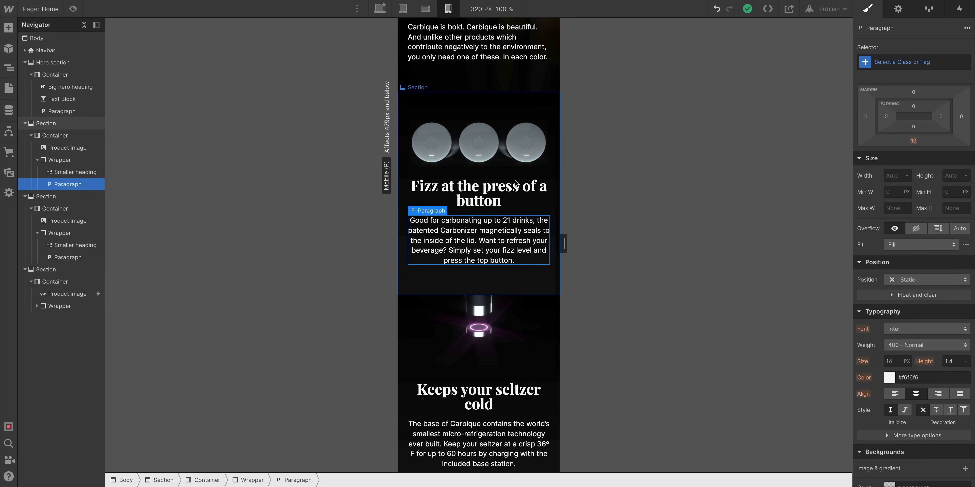
scroll(532, 411, "down", 1)
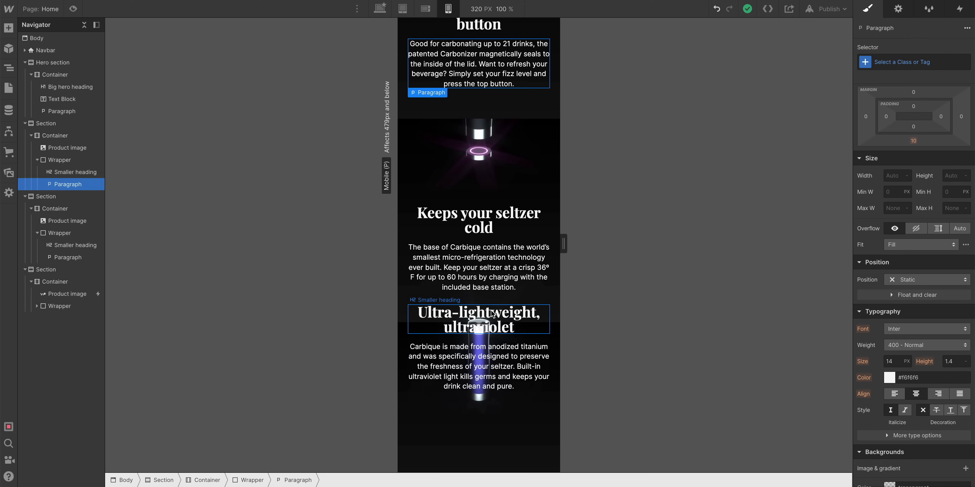
At the mobile landscape breakpoint, set the max width of the "Ultra-lightweight, ultraviolet" product image to 80%.
left_click(425, 10)
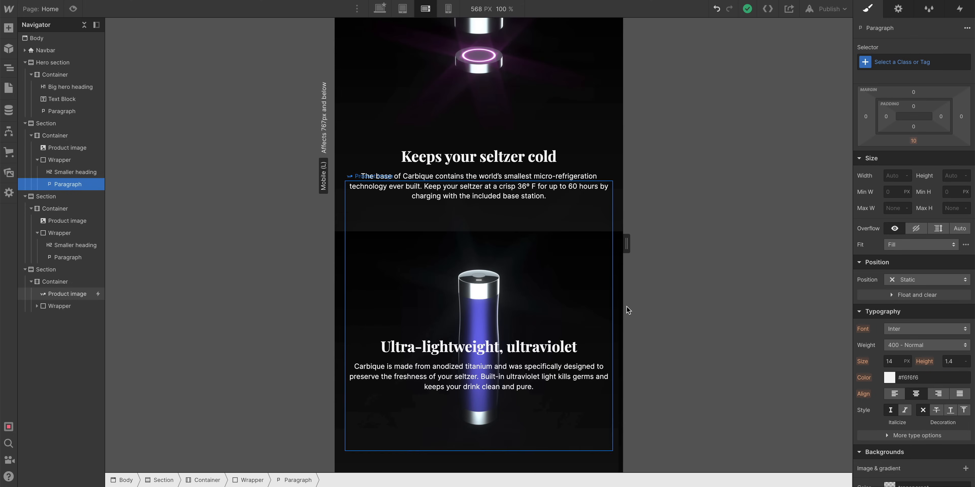
left_click_drag(628, 245, 676, 244)
scroll(643, 292, "down", 5)
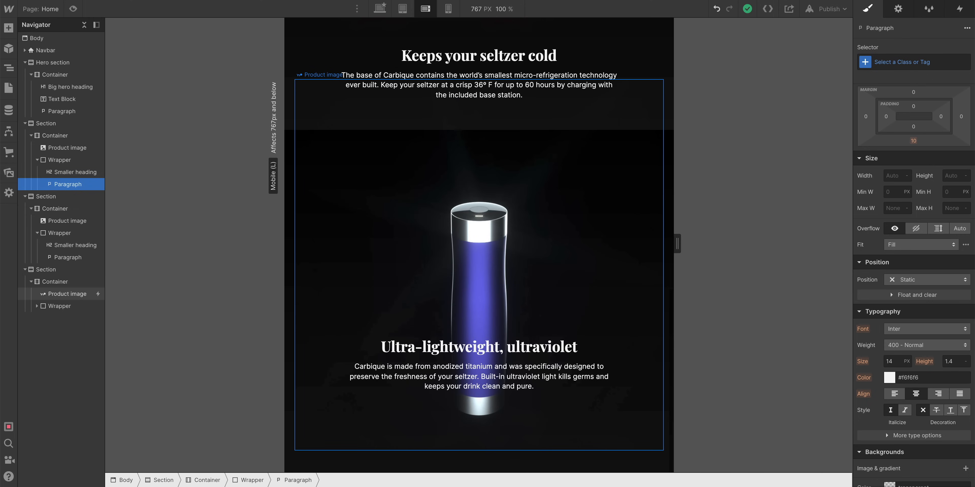
left_click(480, 246)
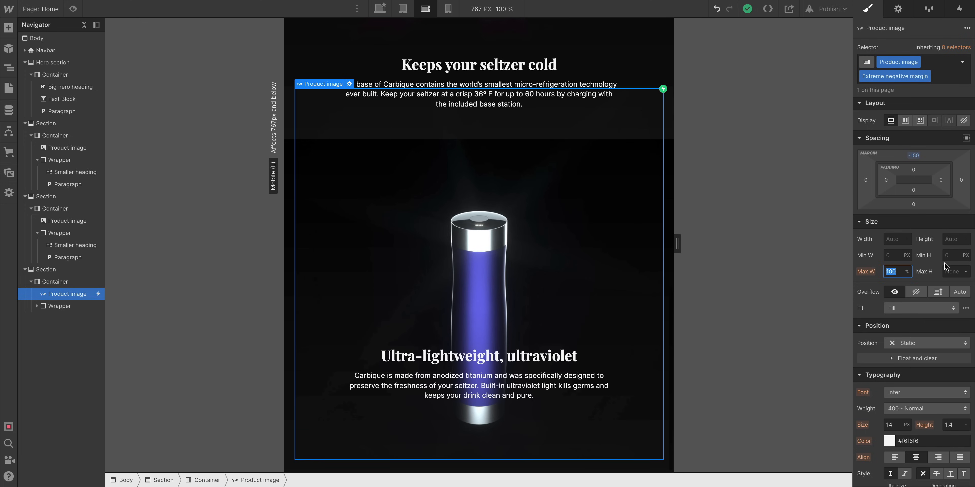
left_click_drag(678, 243, 620, 243)
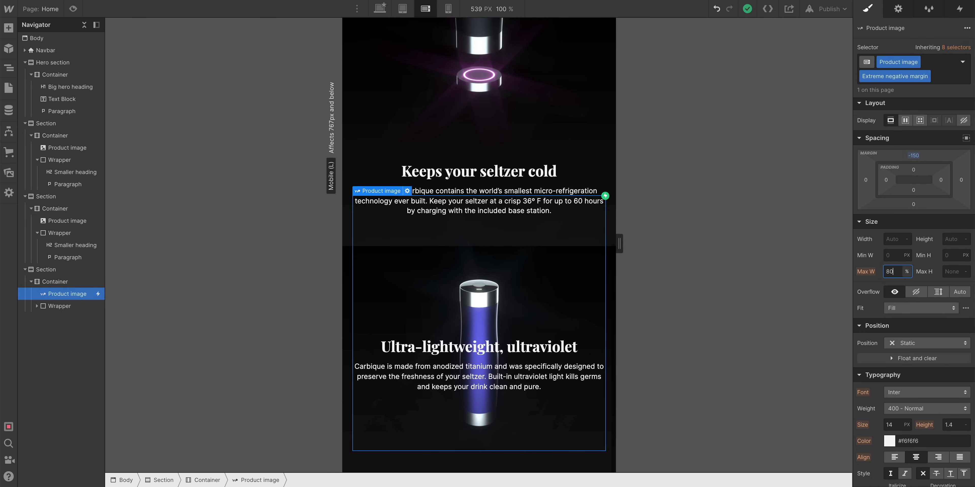
key("Return")
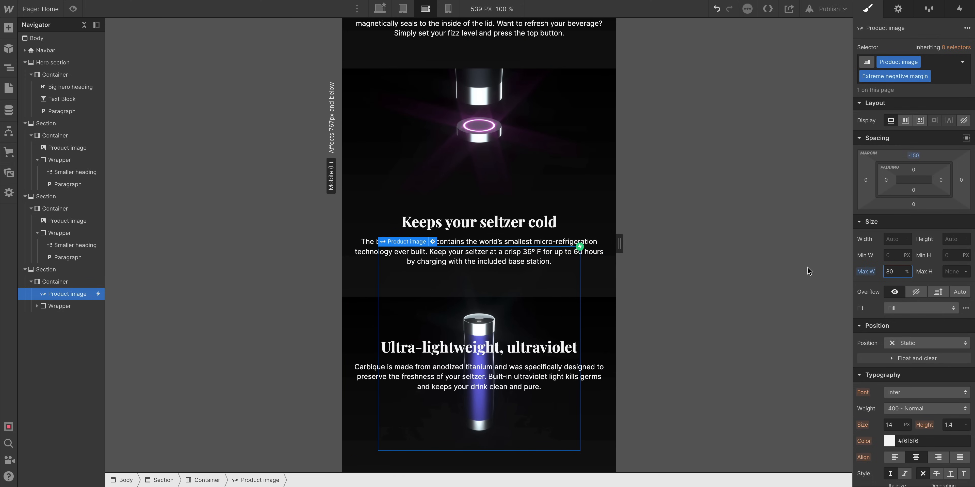
Set the top margin of the "Ultra-lightweight, ultraviolet" text wrapper to 0 px.
left_click(447, 359)
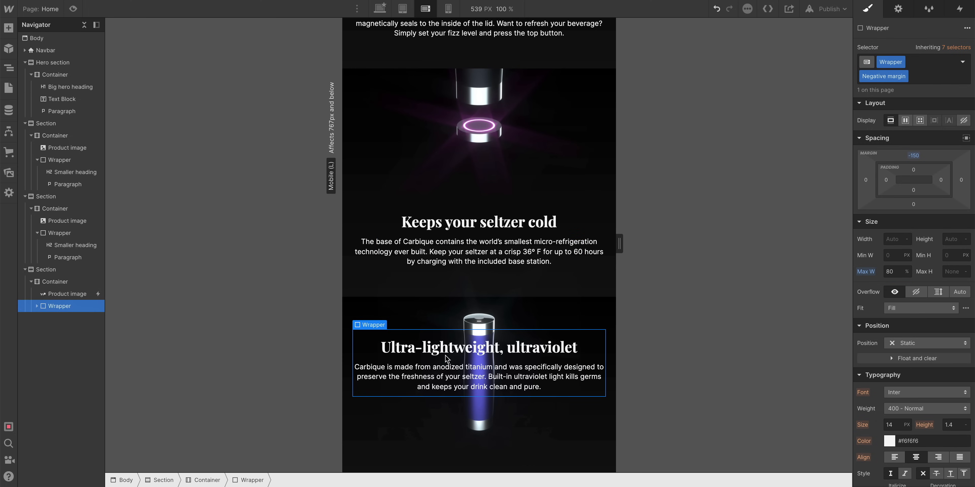
left_click(913, 155)
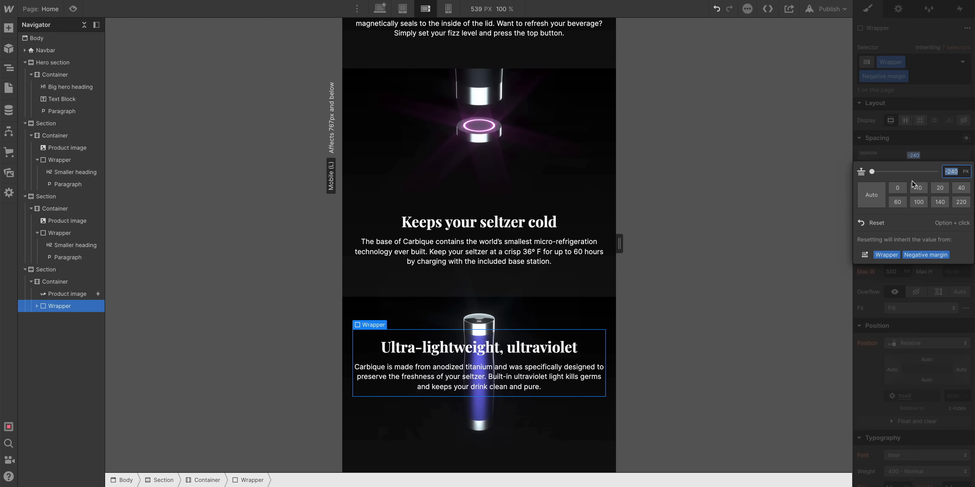
left_click(899, 187)
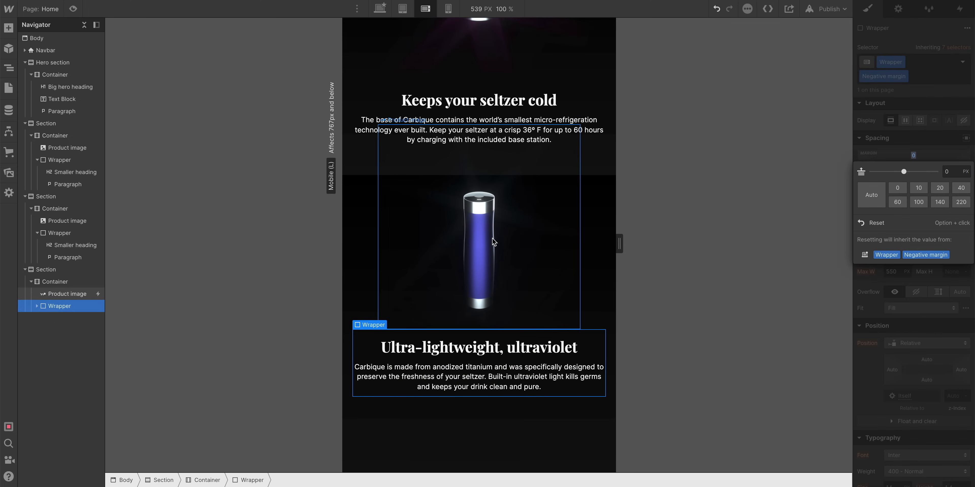
Change the top margin of the "Ultra-lightweight, ultraviolet" product image to about -100 px.
left_click(583, 190)
left_click(566, 136)
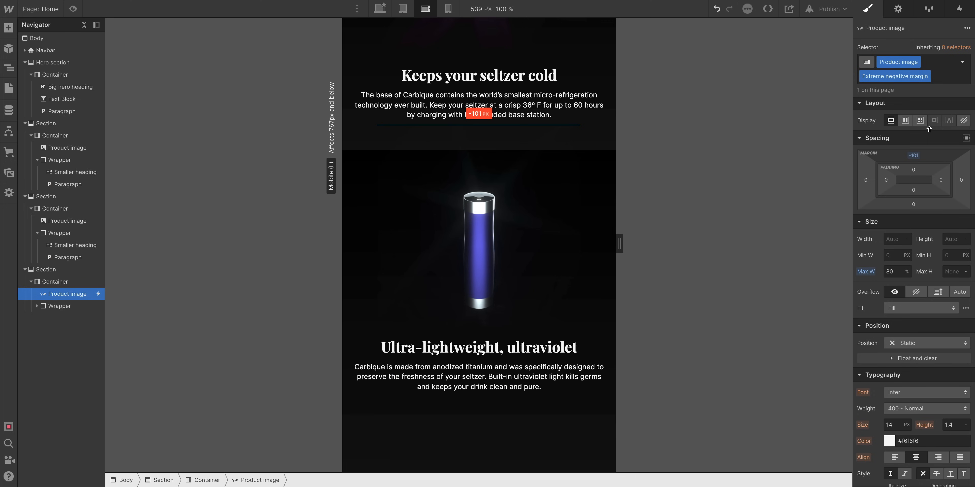
left_click_drag(928, 129, 929, 129)
Set the bottom margin of the "Ultra-lightweight, ultraviolet" text wrapper to 0 px.
left_click(523, 434)
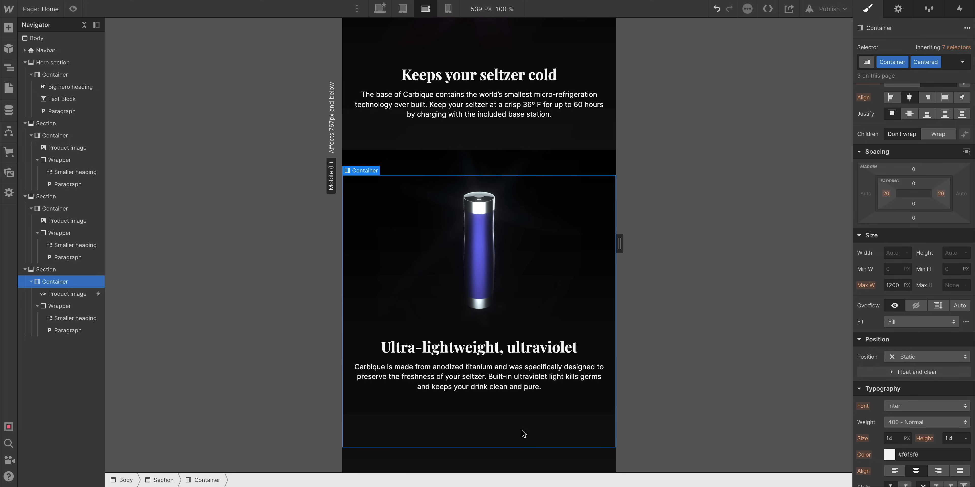
left_click(527, 454)
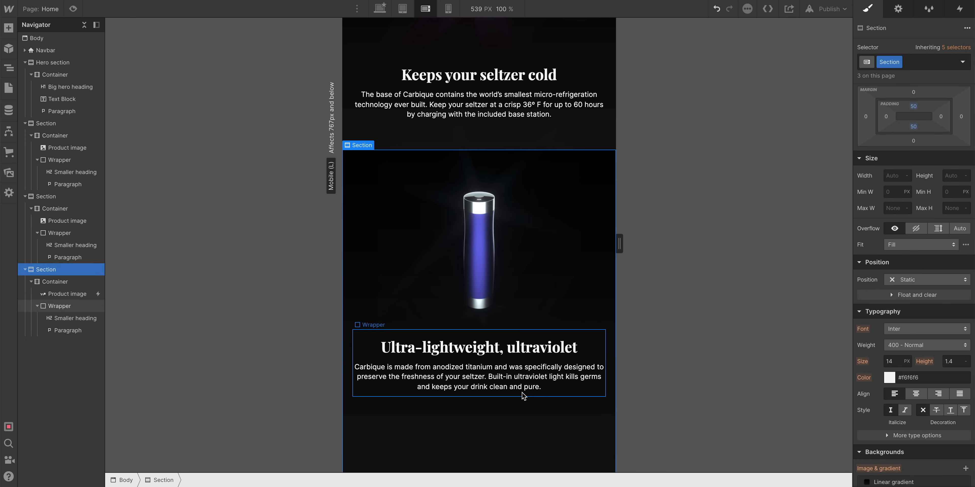
left_click(517, 425)
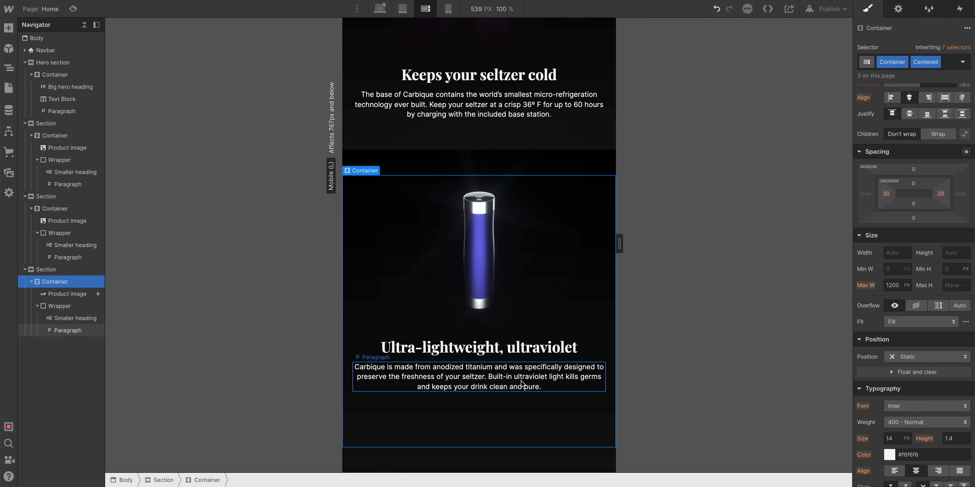
left_click(532, 360)
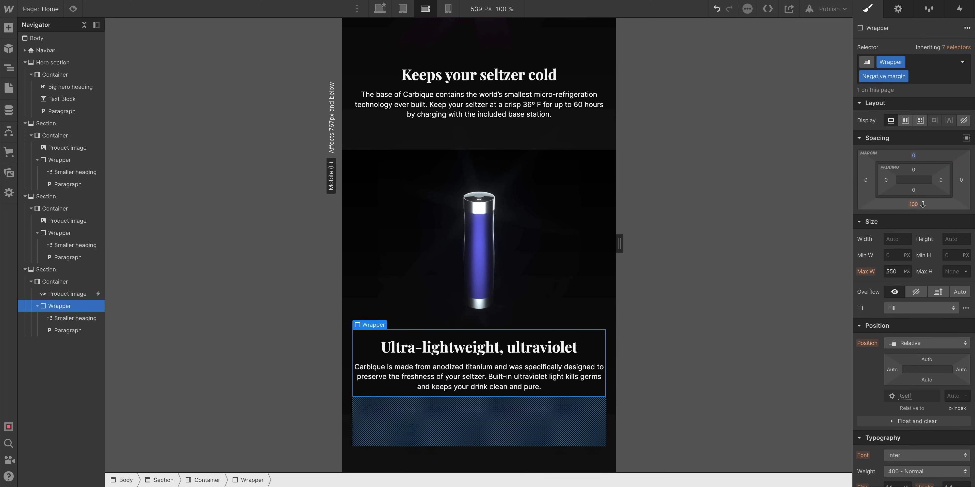
left_click(913, 205)
left_click(897, 238)
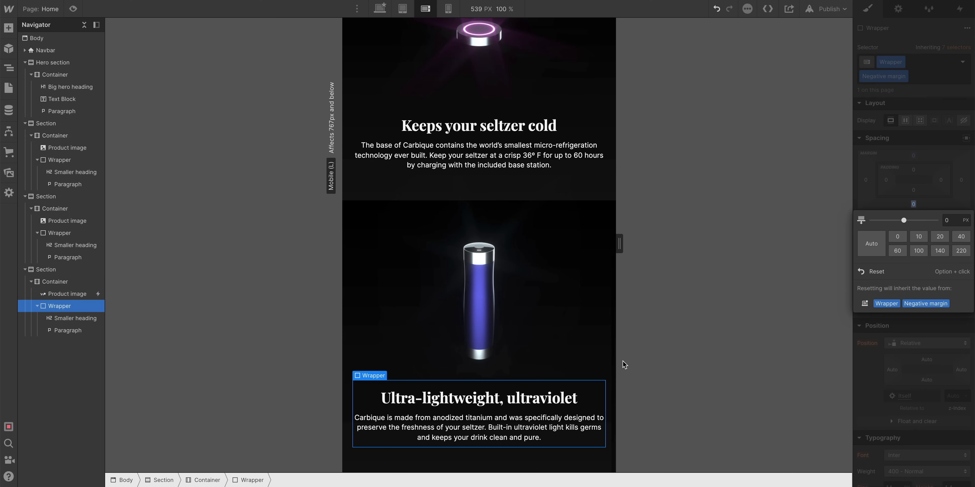
At the mobile portrait breakpoint, set the max width of the "Ultra-lightweight, ultraviolet" product image to 100%.
left_click(583, 259)
left_click_drag(619, 243, 587, 267)
left_click(448, 9)
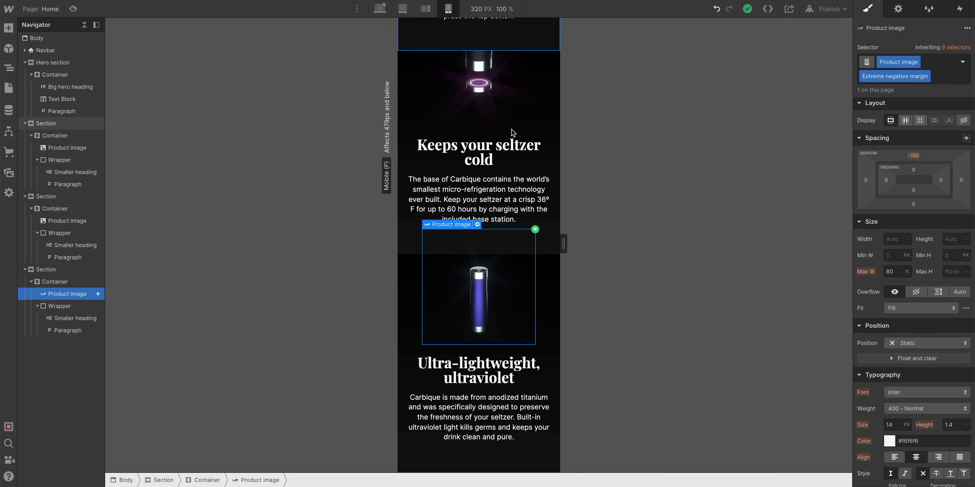
mouse_move(566, 246)
left_mouse_down()
mouse_move(542, 247)
mouse_move(550, 247)
left_mouse_up()
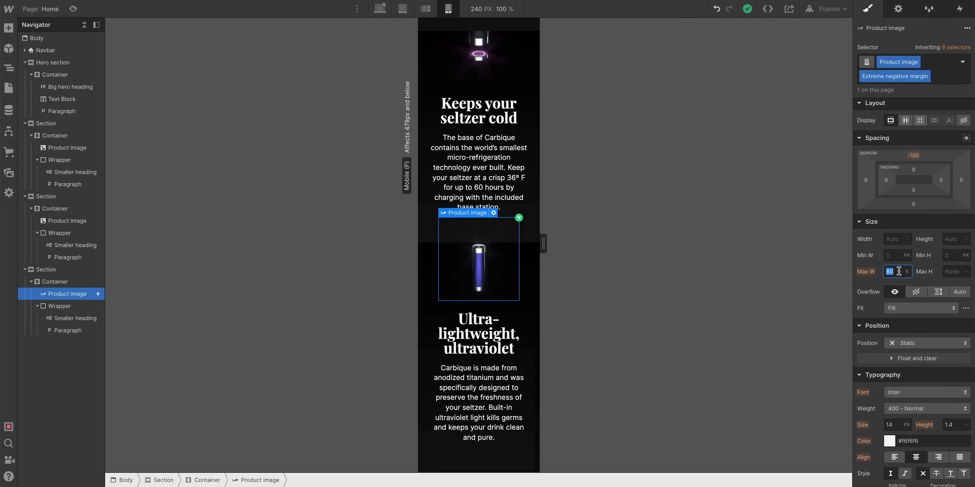
type("00")
mouse_move(544, 249)
left_mouse_down()
mouse_move(604, 252)
mouse_move(465, 238)
left_mouse_up()
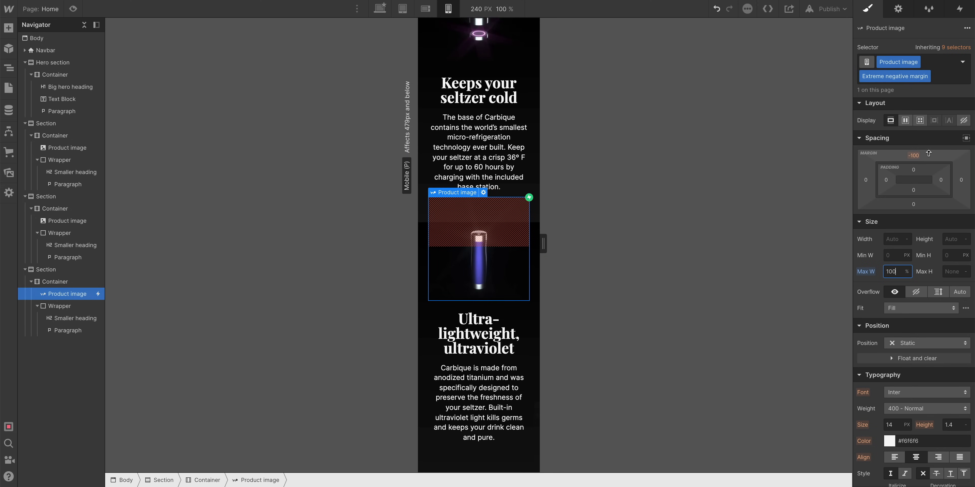
Set the top margin of the "Ultra-lightweight, ultraviolet" product image to -50 px at the mobile portrait breakpoint.
left_click(913, 156)
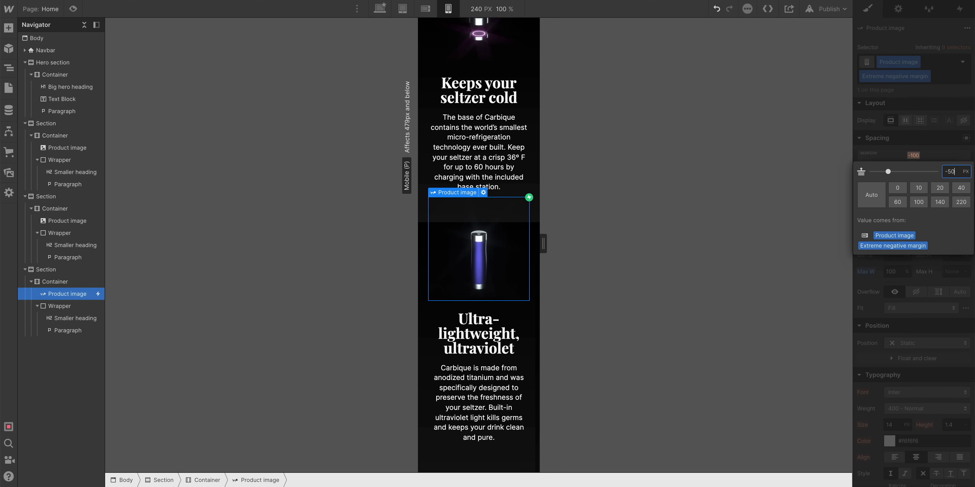
key("Return")
mouse_move(544, 243)
left_mouse_down()
mouse_move(666, 244)
mouse_move(545, 244)
left_mouse_up()
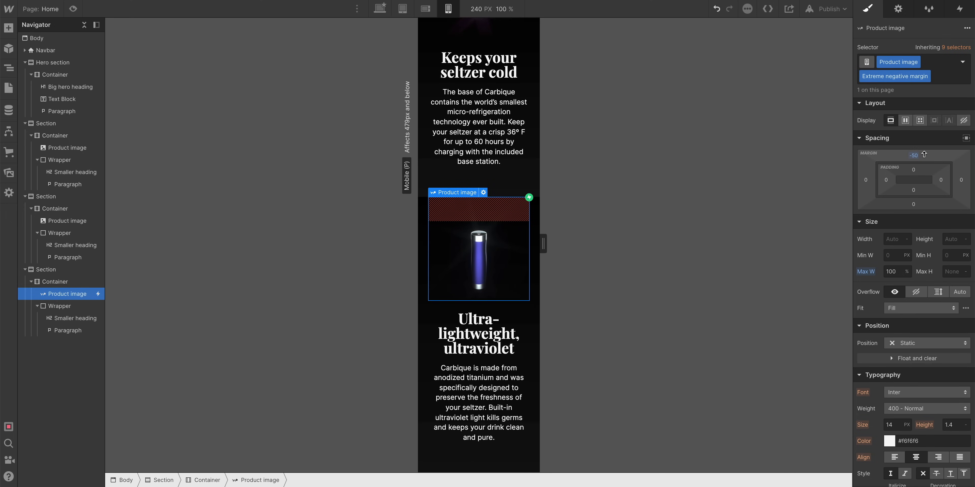
Set the "Ultra-lightweight, ultraviolet" product image's top margin to -25vw and check the layout between 240 and 479 px canvas widths.
left_click(913, 156)
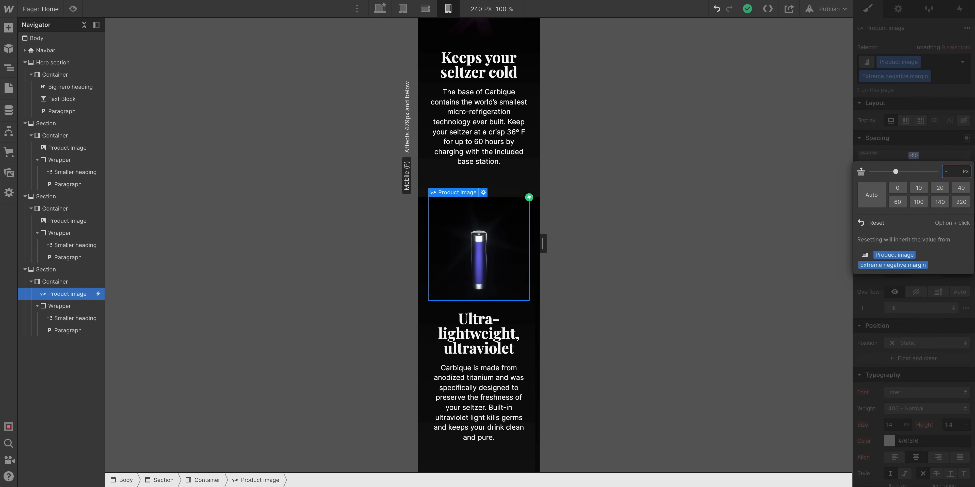
key("Return")
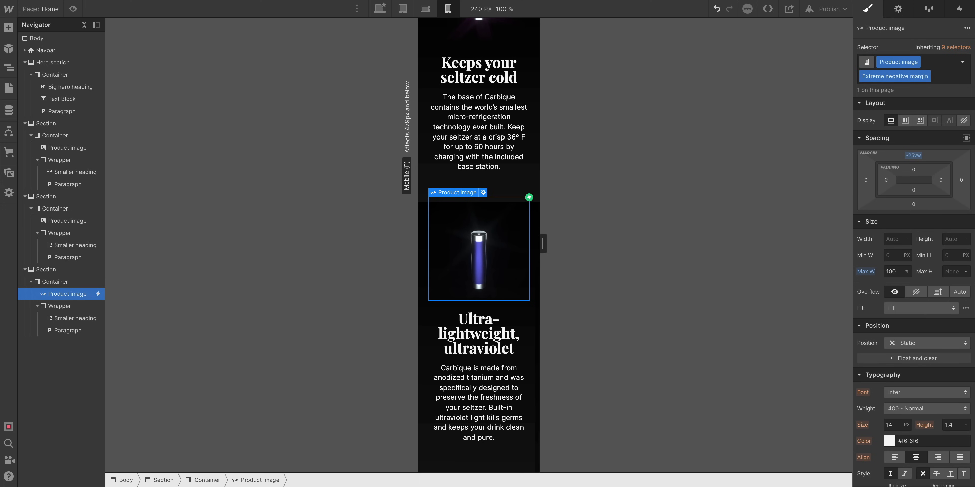
left_click_drag(548, 243, 602, 251)
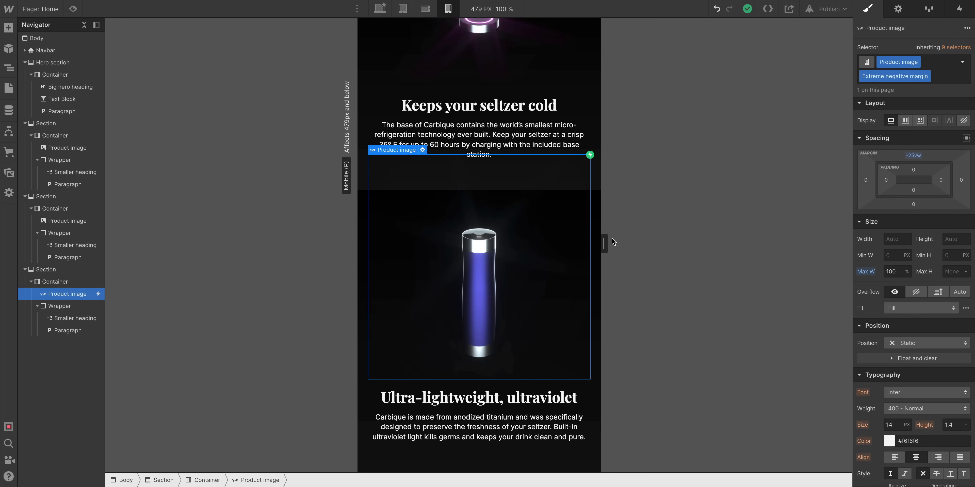
left_click_drag(613, 242, 534, 243)
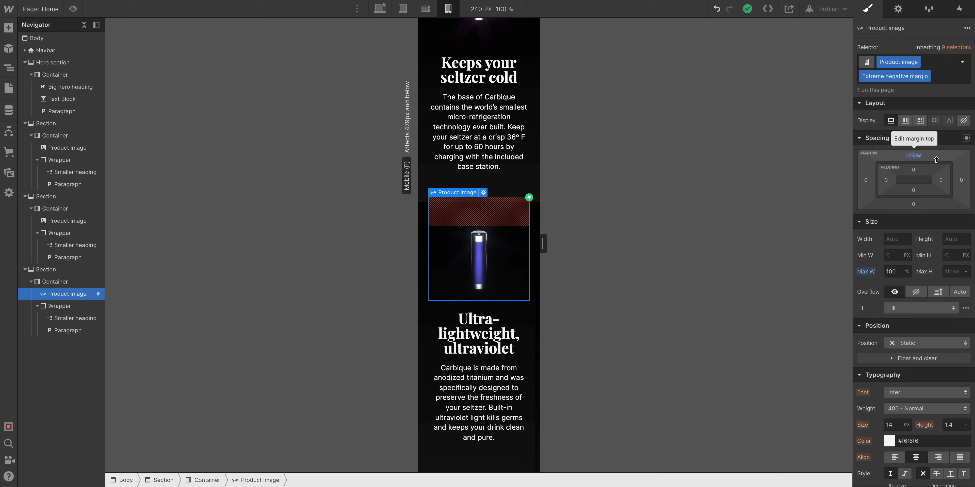
mouse_move(543, 243)
left_mouse_down()
mouse_move(659, 252)
mouse_move(561, 250)
mouse_move(562, 240)
mouse_move(632, 242)
mouse_move(522, 250)
mouse_move(667, 258)
left_mouse_up()
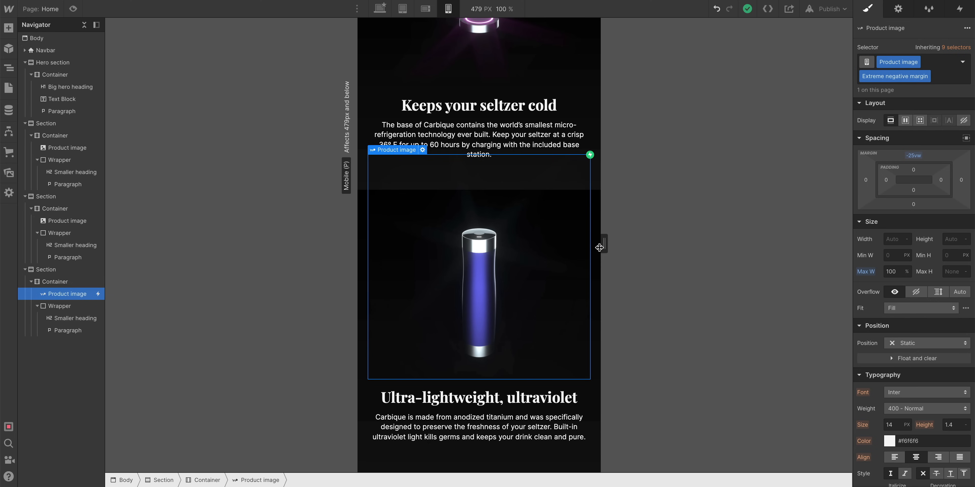
left_click_drag(599, 247, 478, 247)
mouse_move(541, 247)
left_mouse_down()
mouse_move(605, 246)
mouse_move(542, 246)
mouse_move(585, 248)
mouse_move(553, 244)
left_mouse_up()
scroll(516, 196, "up", 15)
scroll(475, 286, "down", 4)
scroll(475, 285, "down", 3)
At the mobile landscape breakpoint, set the font size of the "Fizz at the press of a button" heading to 22 px.
left_click(426, 10)
scroll(519, 142, "up", 6)
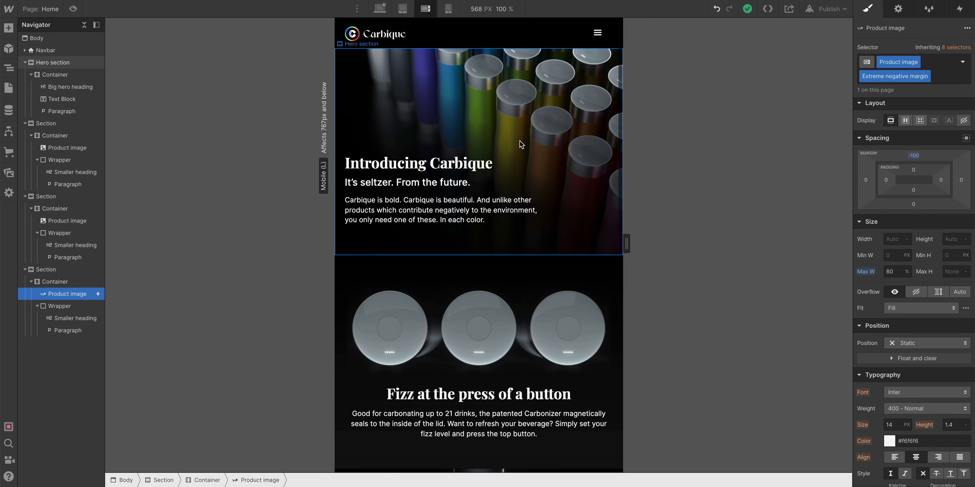
scroll(519, 140, "down", 2)
left_click(480, 312)
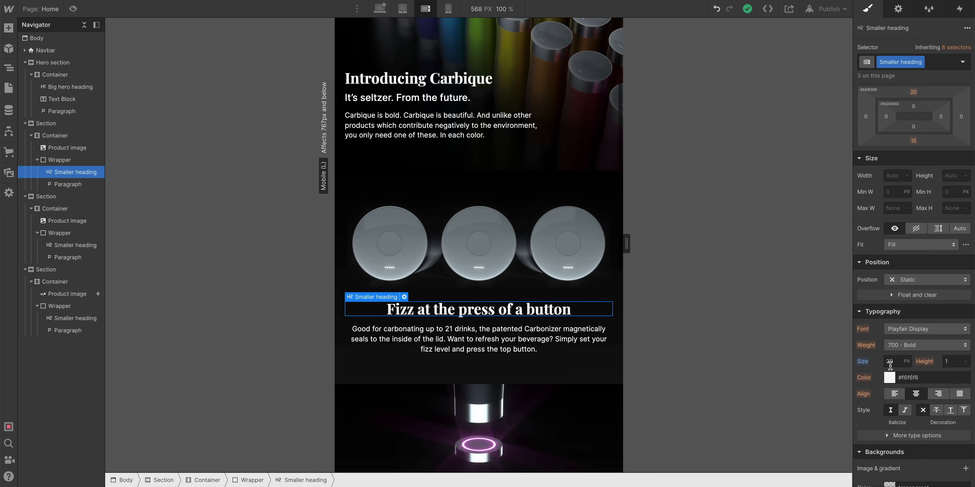
key("Down")
key("Down")
key("Down")
key("Down")
key("Down")
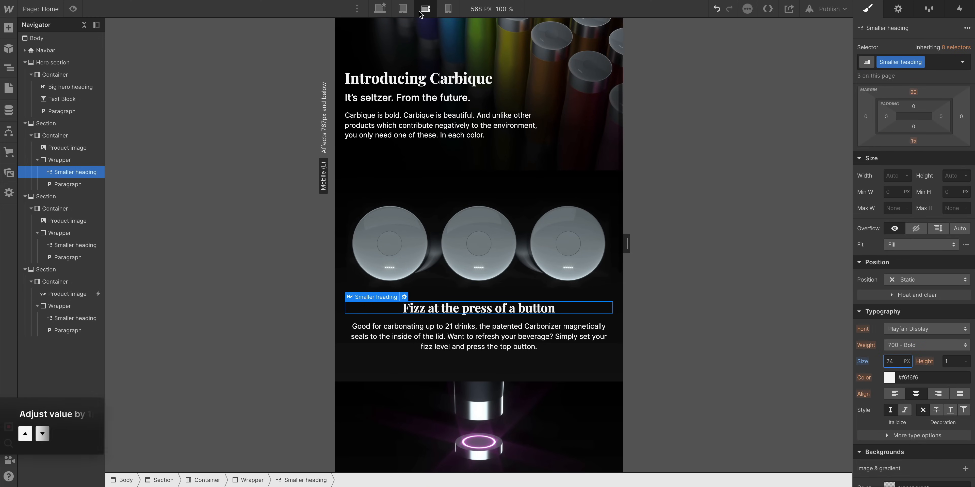
key("Down")
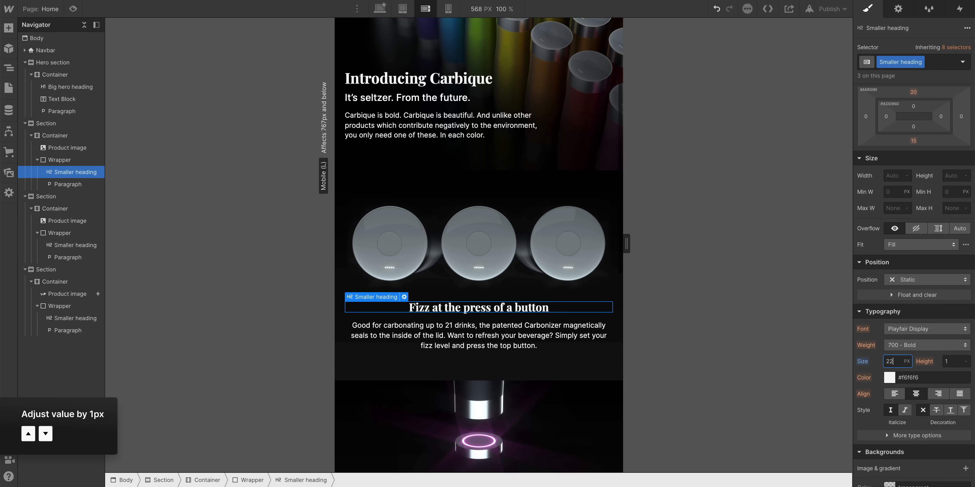
key("Down")
At the mobile portrait breakpoint, narrow the canvas to 240 px and set the "Fizz at the press of a button" heading's font size to 20 px.
left_click_drag(626, 242, 547, 232)
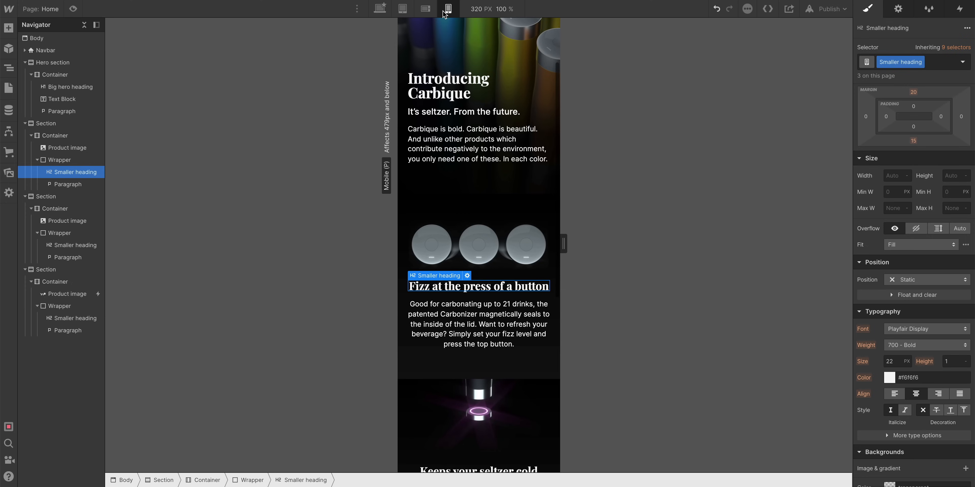
key("Escape")
left_click_drag(563, 244, 544, 243)
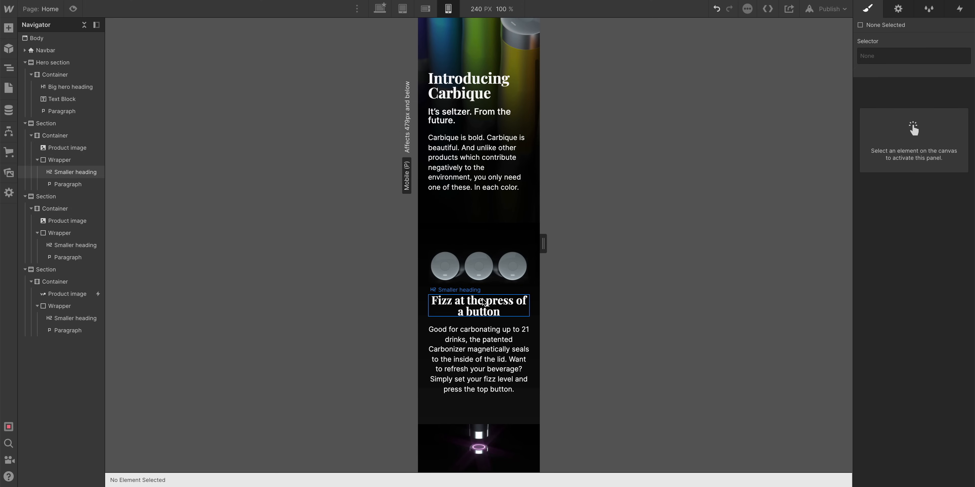
left_click(478, 305)
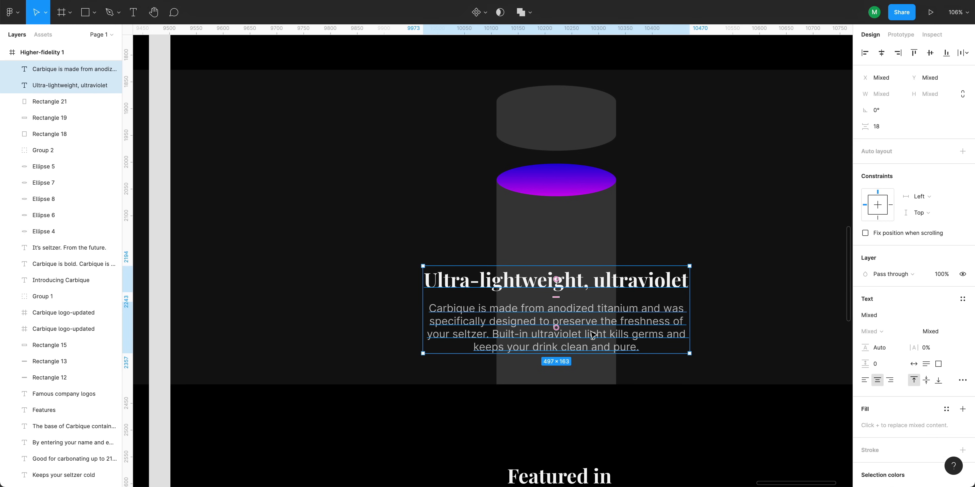
left_click(593, 235)
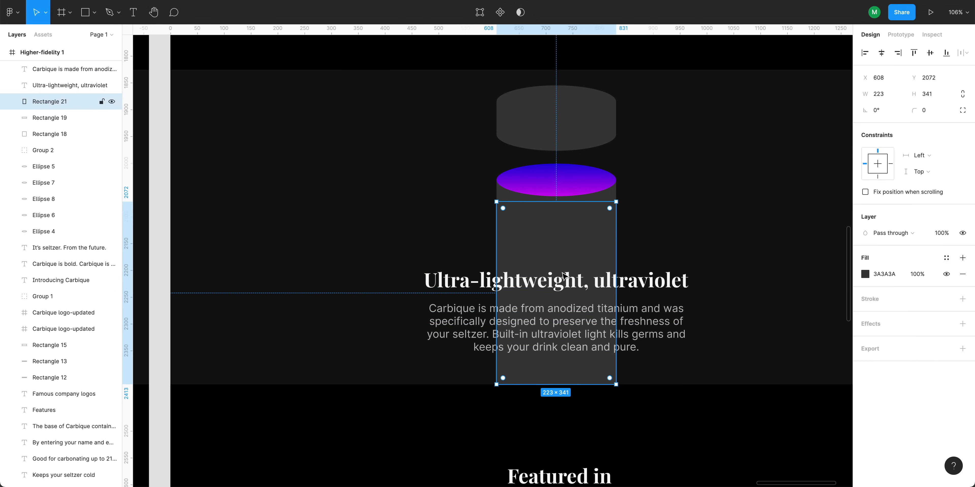
left_click(573, 329)
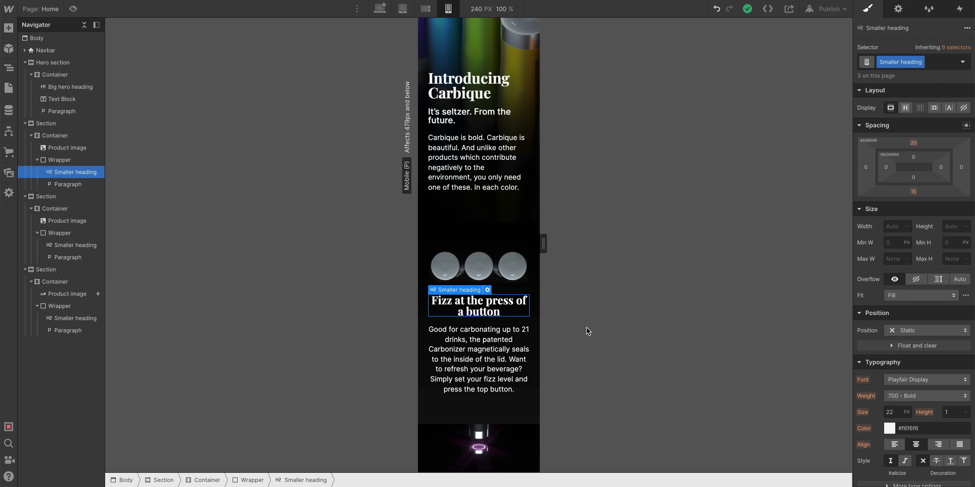
type("20")
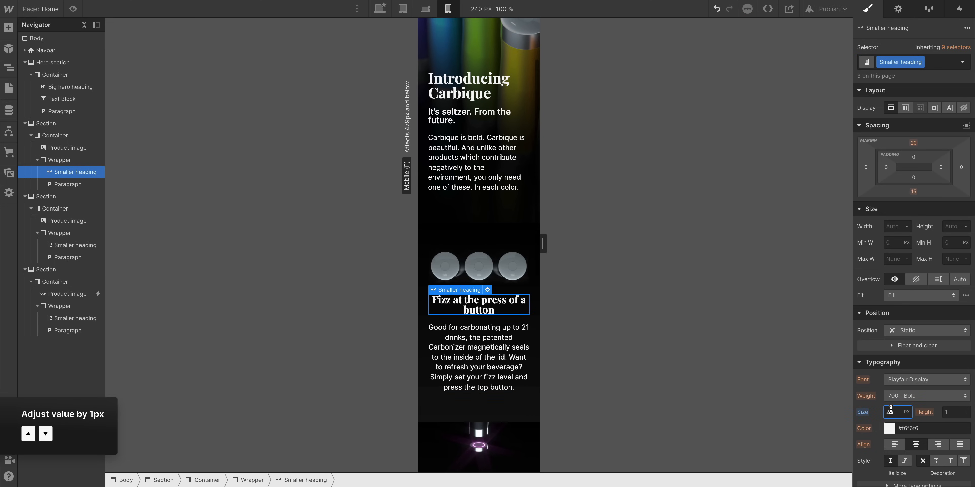
Give the "It's seltzer. From the future." text block the class Subheading and increase its line height.
left_click(450, 115)
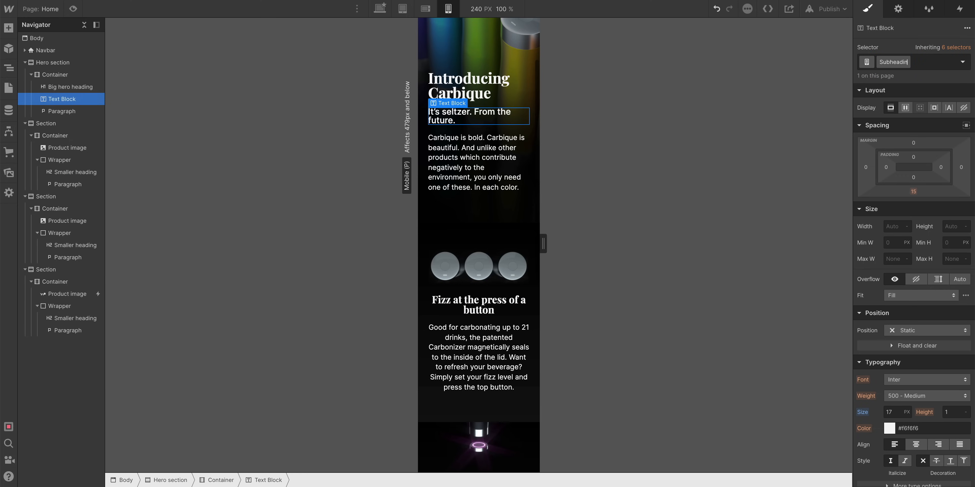
type("1.5")
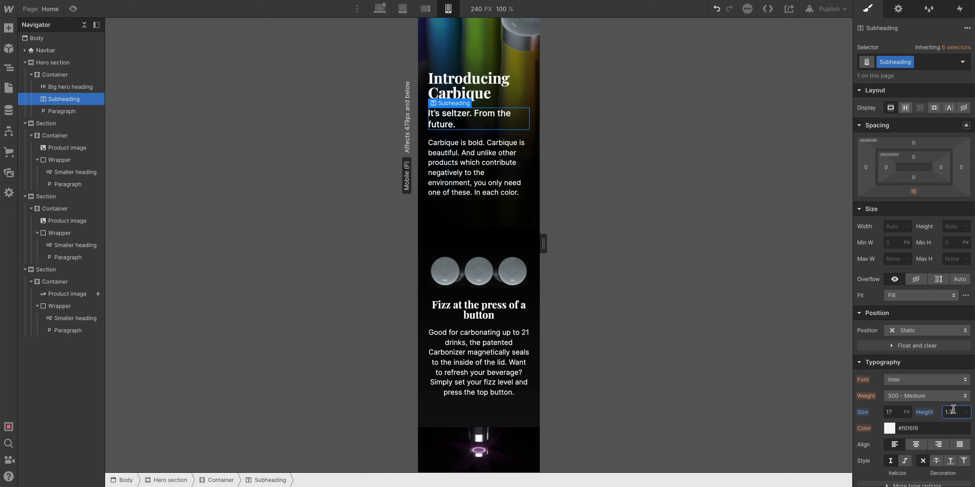
Set the line height of the "Fizz at the press of a button" and "Introducing Carbique" headings to 1.2 and check at 280 px width.
left_click(479, 317)
type("1.2")
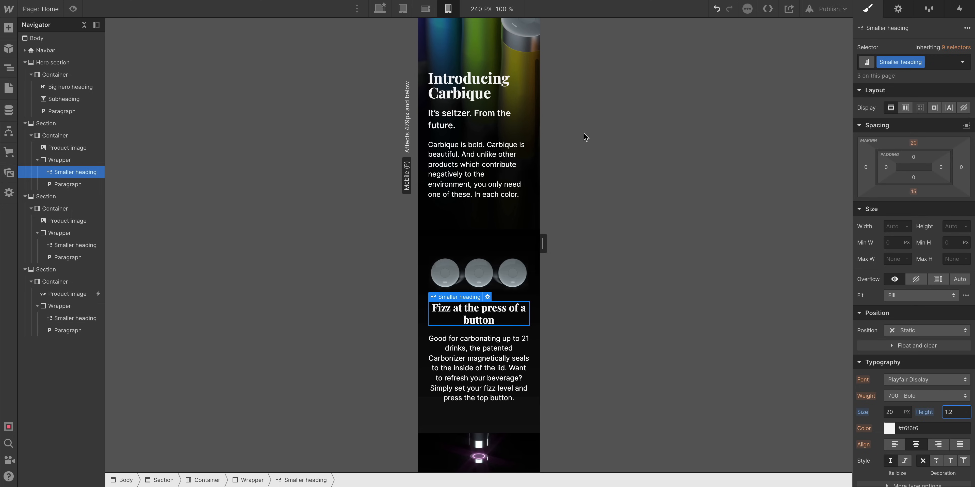
left_click(459, 91)
type("1.2")
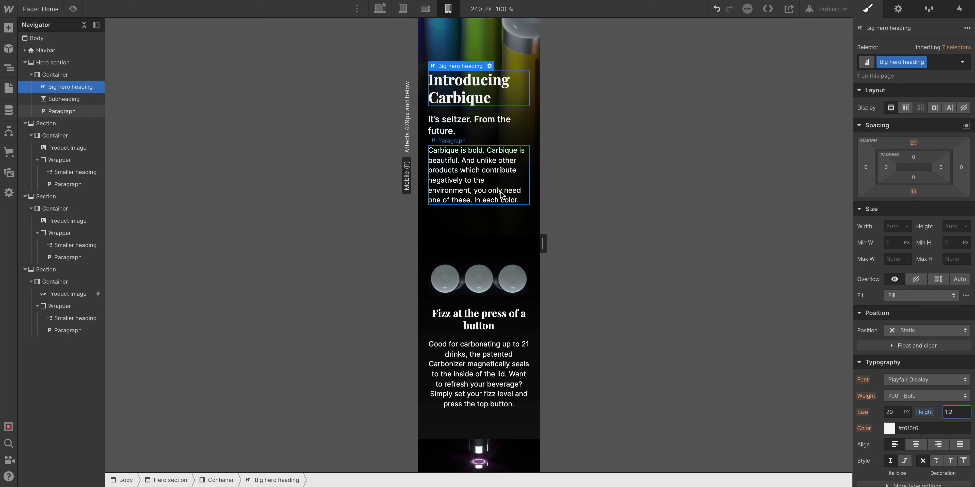
mouse_move(544, 243)
left_mouse_down()
mouse_move(659, 250)
mouse_move(539, 246)
mouse_move(553, 244)
left_mouse_up()
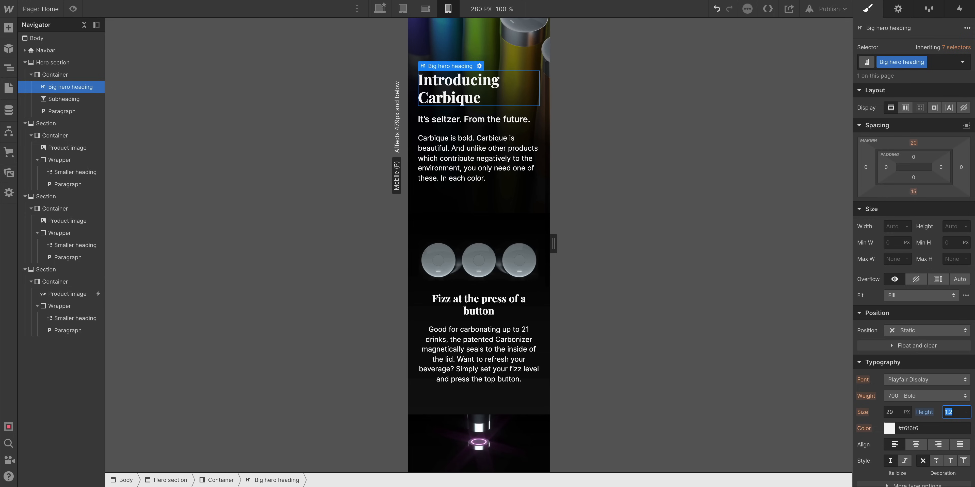
At the desktop breakpoint, set the alpha of the Body's text color to 75%.
left_click(508, 344)
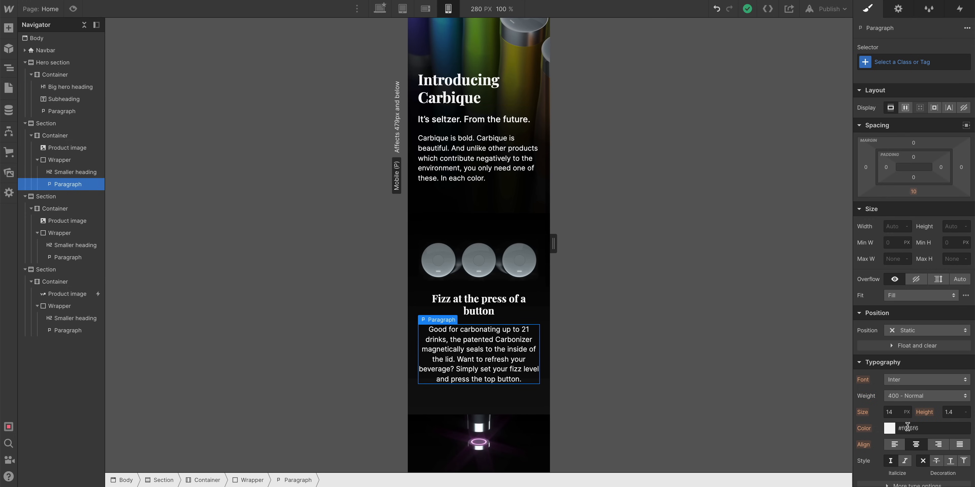
left_click(379, 9)
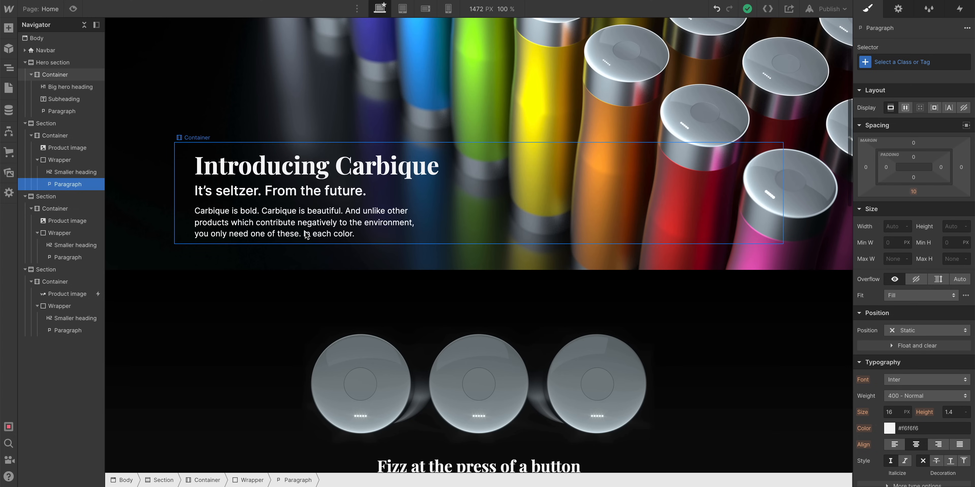
scroll(341, 159, "down", 2)
scroll(340, 159, "up", 1)
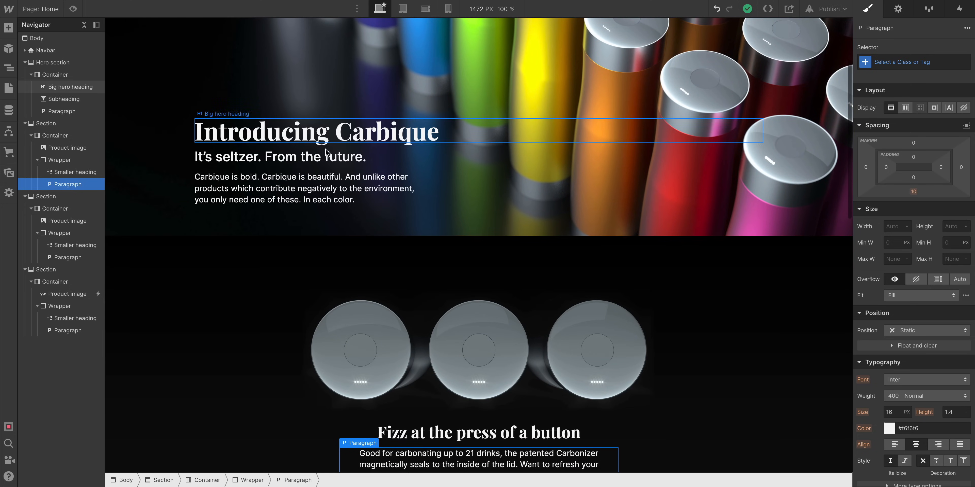
left_click(347, 195)
scroll(333, 193, "down", 1)
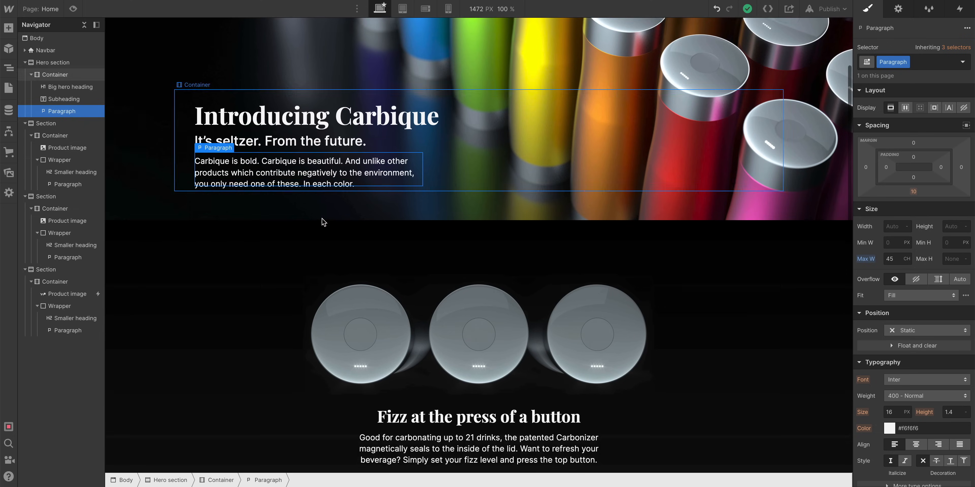
left_click(152, 289)
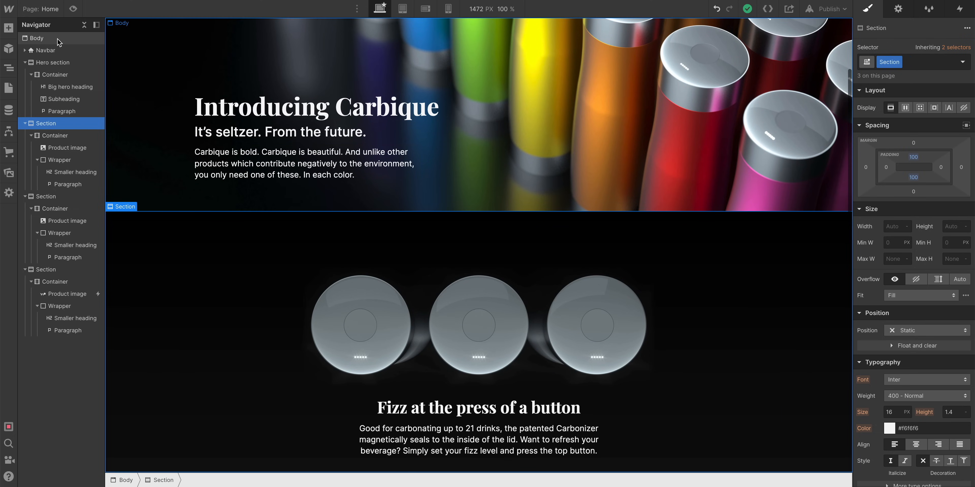
left_click(37, 38)
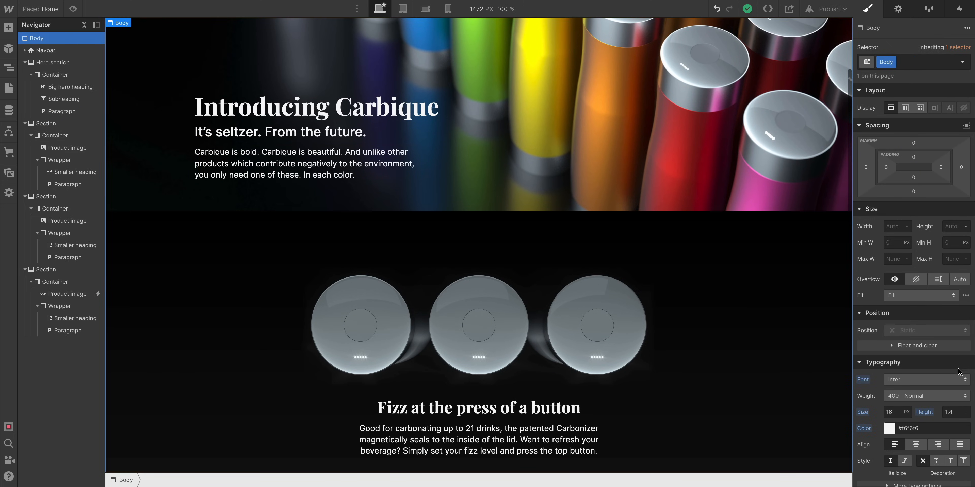
left_click(889, 429)
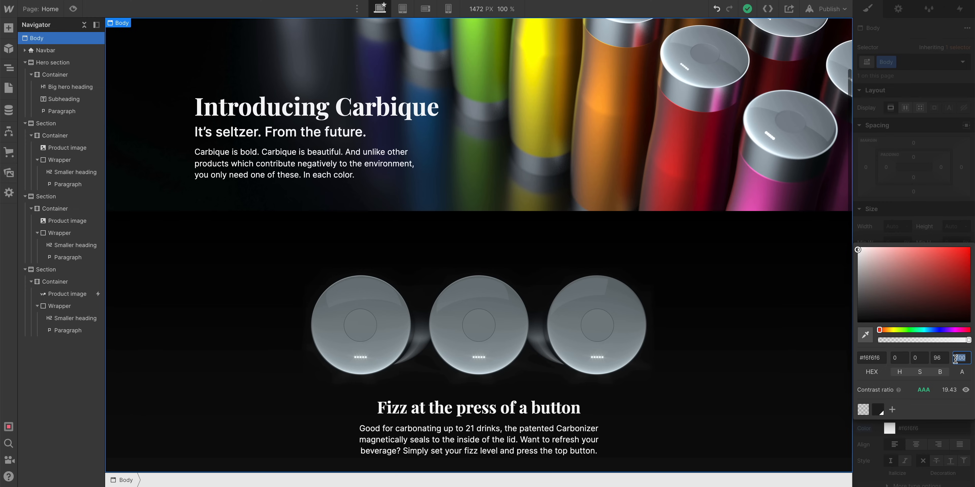
type("75")
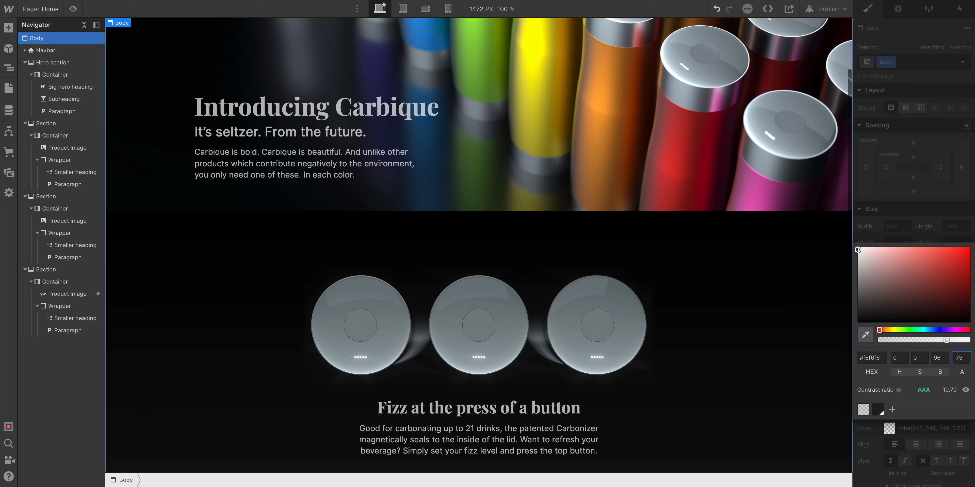
left_click(615, 236)
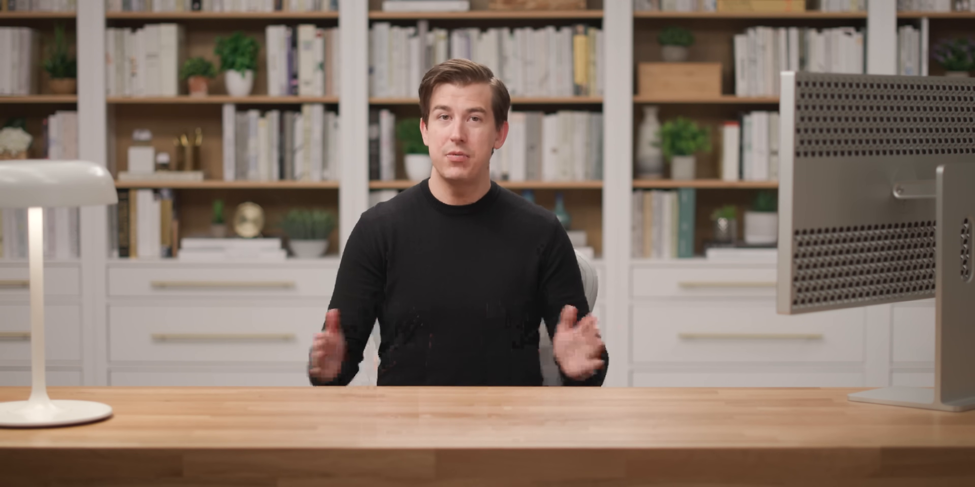
Set the alpha of the text color to 100% for the "Introducing Carbique" heading and the "It's seltzer. From the future." subheading.
left_click(292, 100)
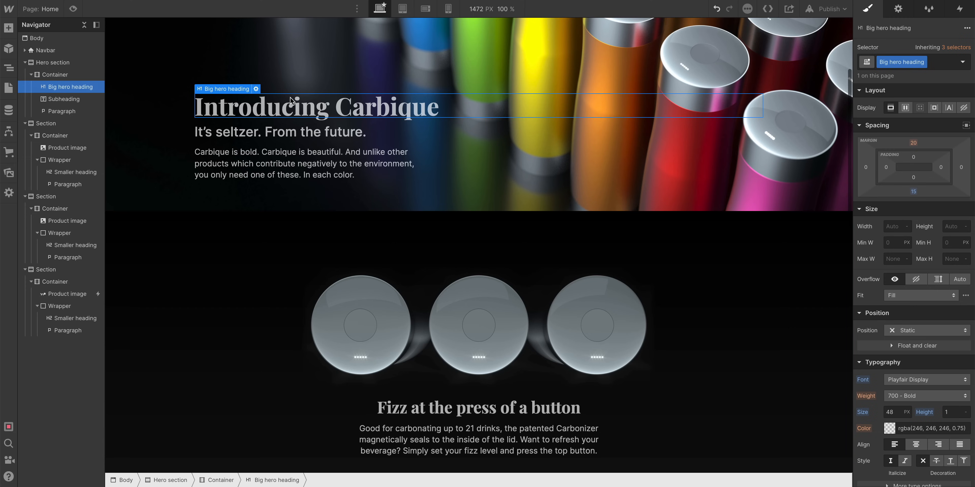
left_click(884, 430)
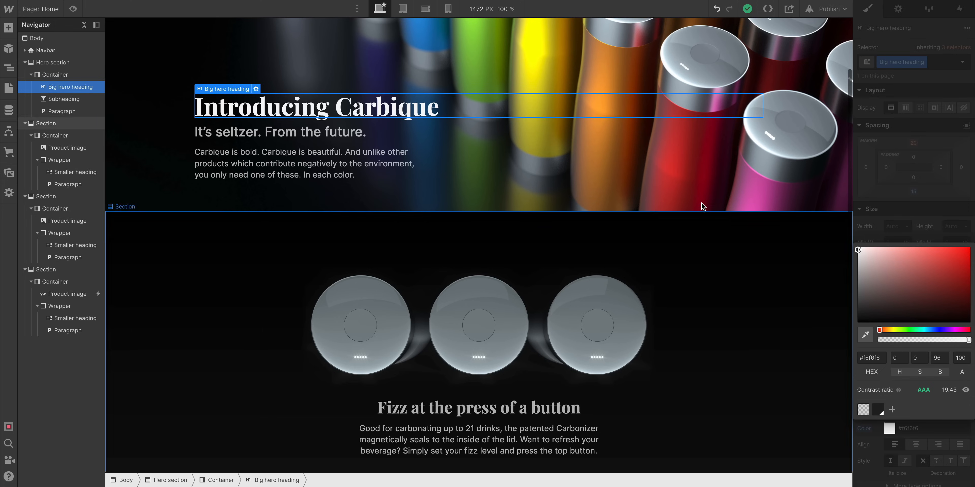
left_click(347, 136)
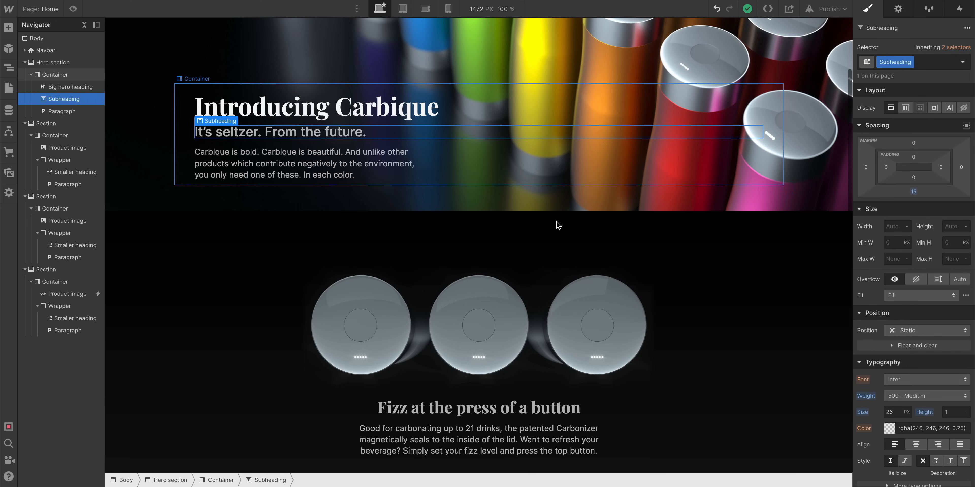
left_click(889, 430)
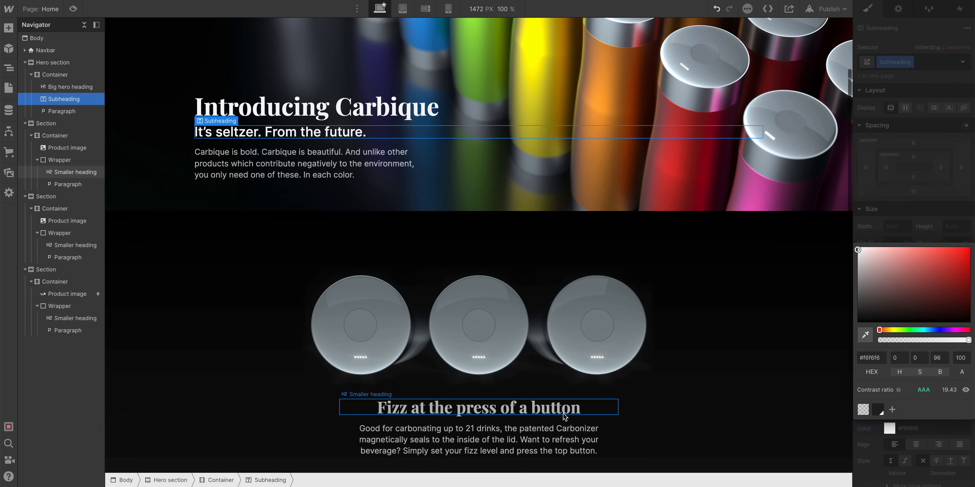
Set the "Fizz at the press of a button" heading's text color alpha to 100%, try red #ff0000, and restore #f6f6f6.
left_click(564, 416)
scroll(565, 417, "down", 8)
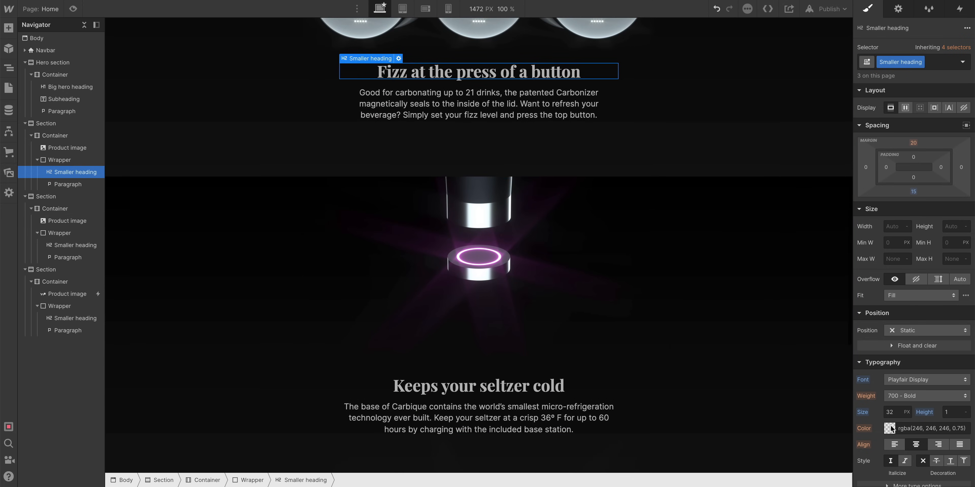
left_click(890, 429)
left_click_drag(949, 339, 968, 340)
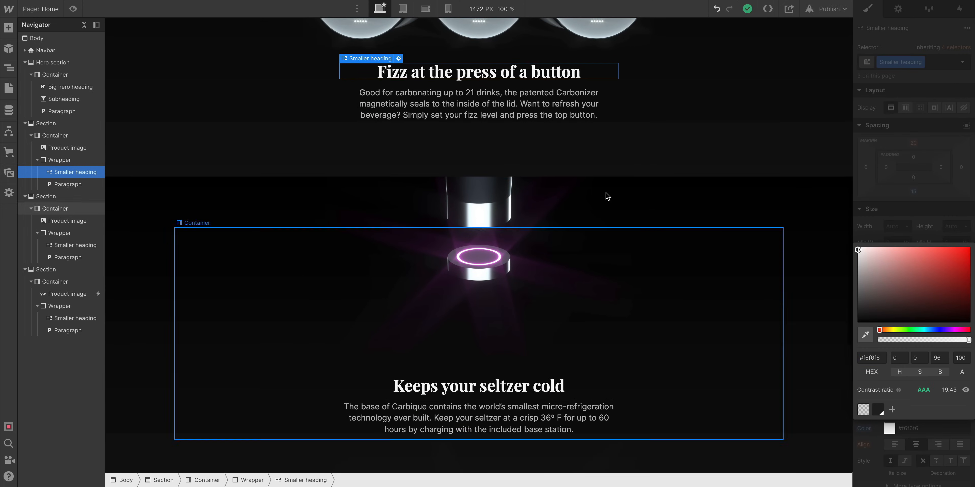
left_click_drag(916, 257, 971, 247)
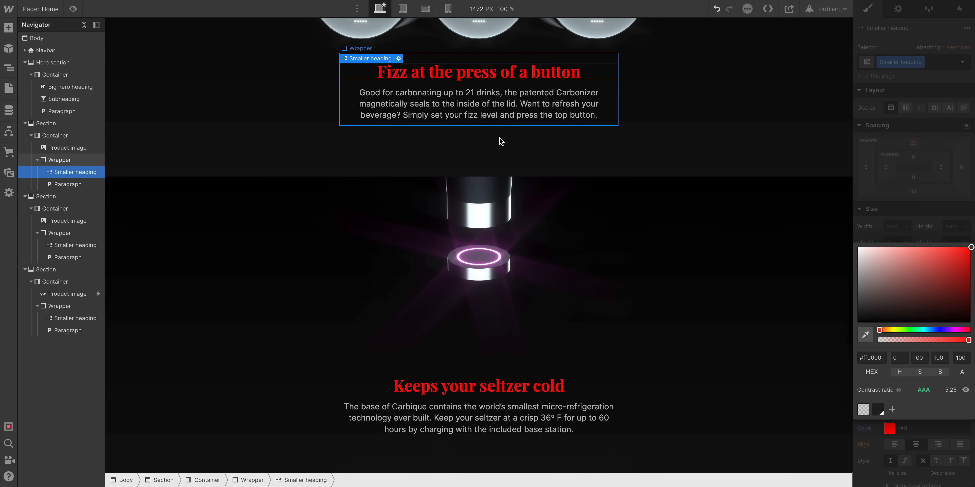
left_click_drag(880, 277, 804, 190)
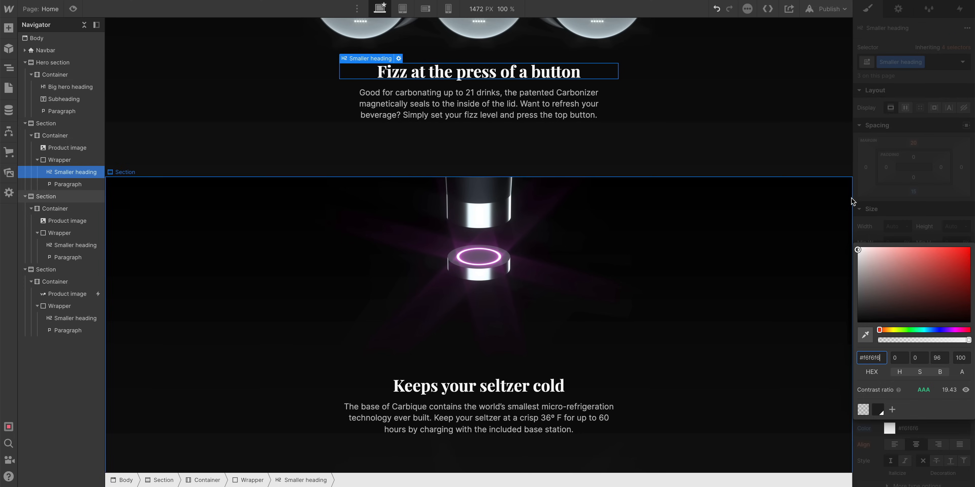
left_click(842, 207)
Check the brightened headings at the tablet breakpoint and preview the page at the desktop breakpoint.
left_click(402, 9)
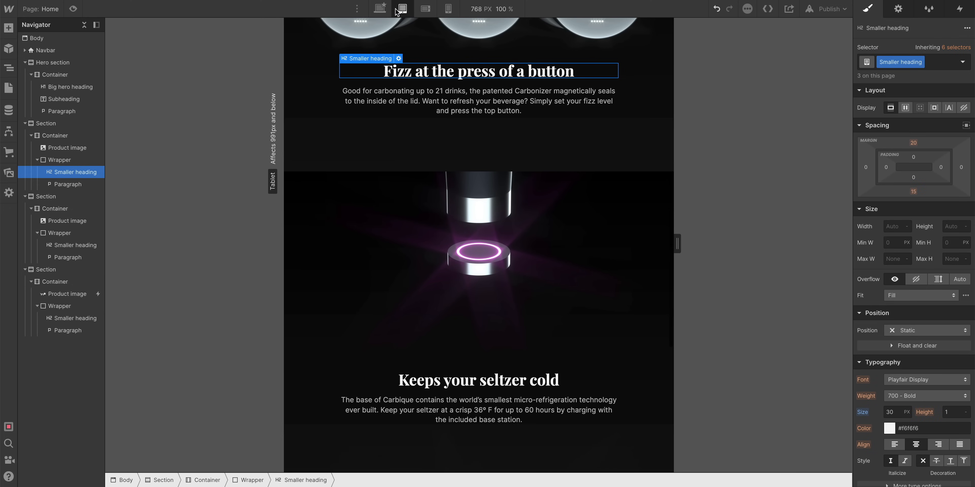
left_click(380, 8)
left_click(73, 9)
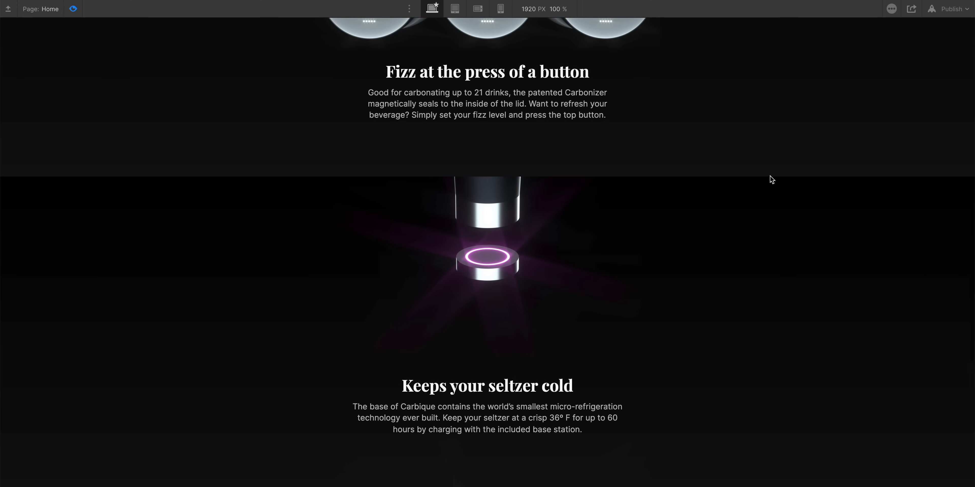
left_click_drag(942, 184, 919, 282)
scroll(593, 283, "down", 10)
key("super+shift+p")
scroll(454, 152, "down", 5)
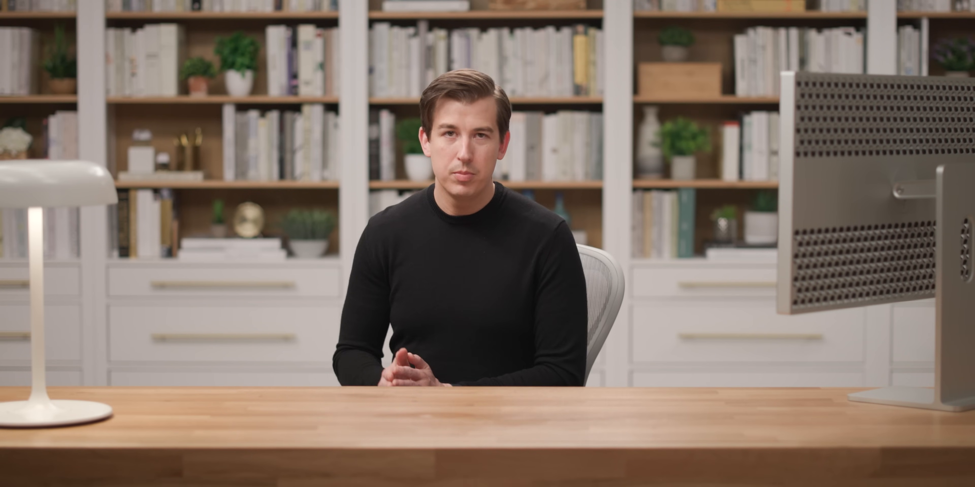
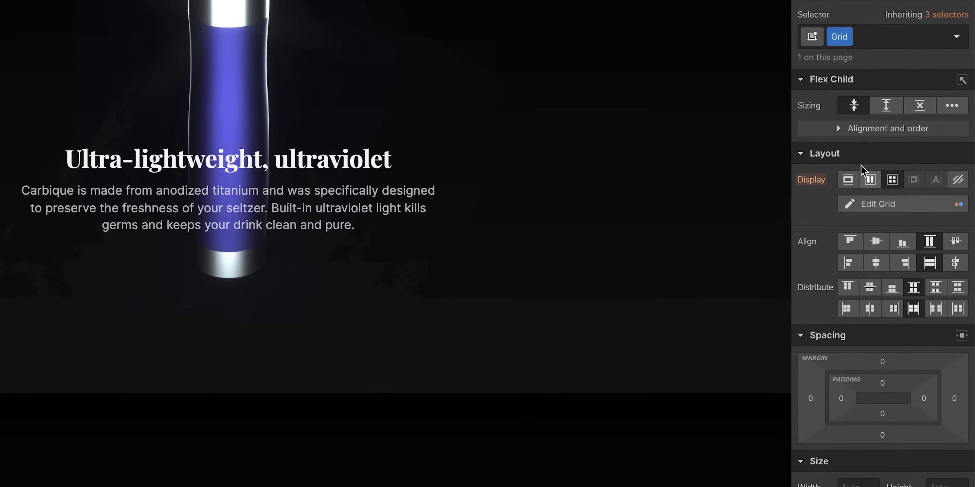
Set the new section's grid to stretch as a flex child so it fills the container's width.
left_click(906, 123)
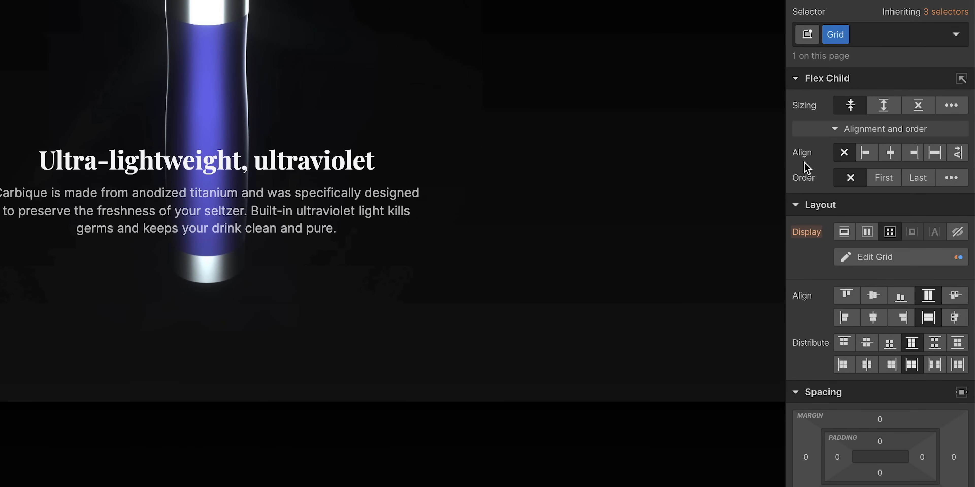
left_click(933, 154)
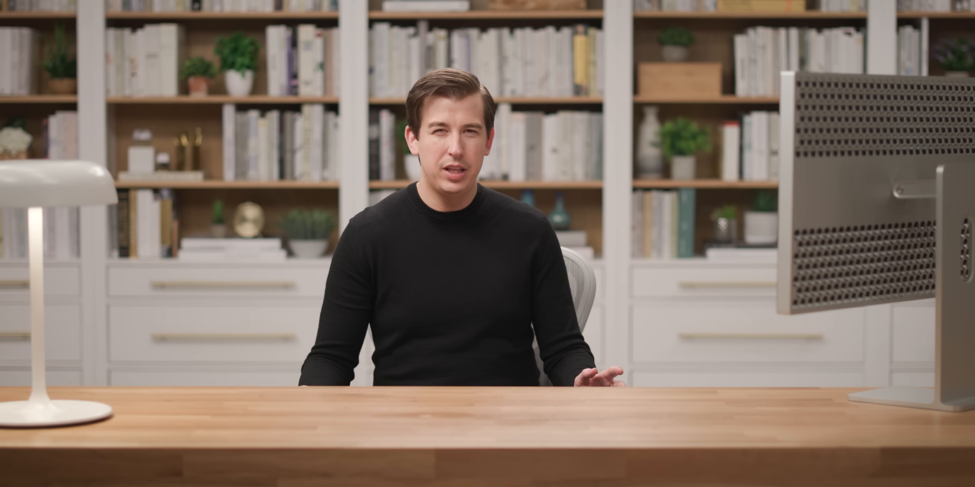
left_click(57, 185)
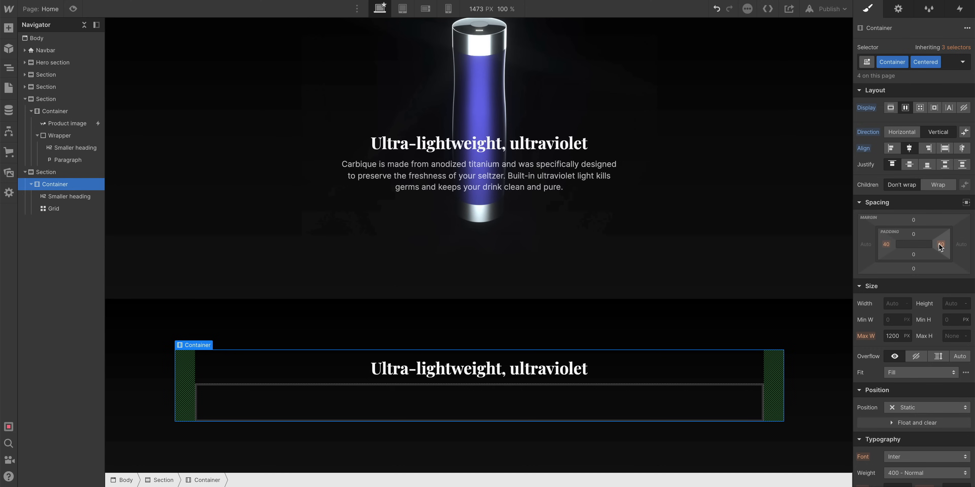
left_click(366, 414)
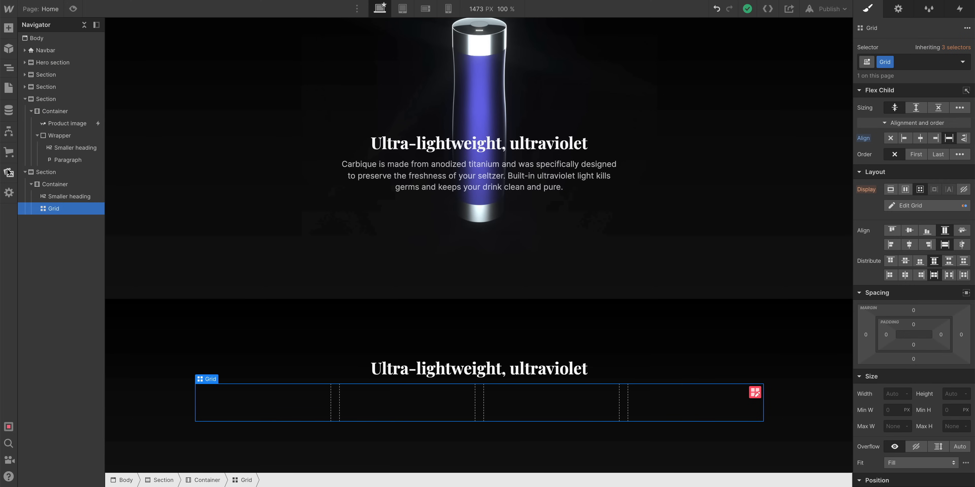
Place the Bloomberg and Gizmodo logo assets in the first and second cells of the grid.
left_click(9, 172)
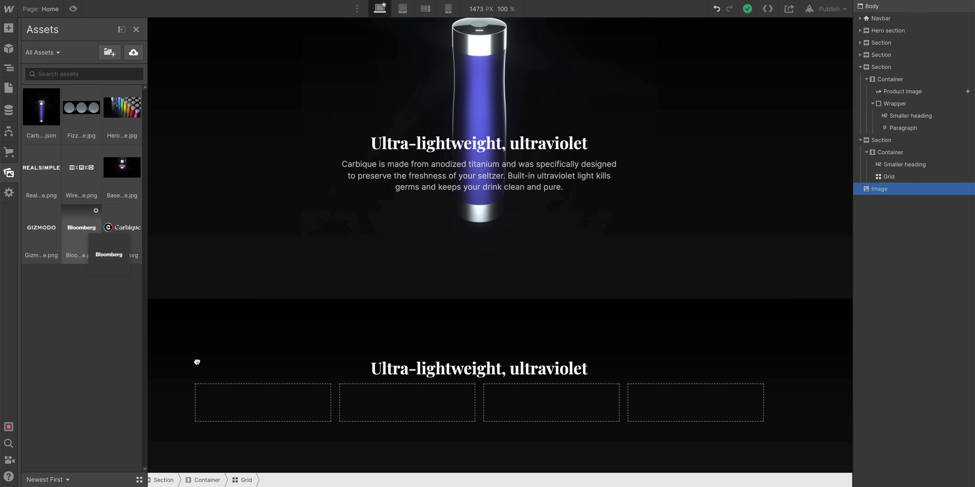
left_click_drag(196, 361, 256, 406)
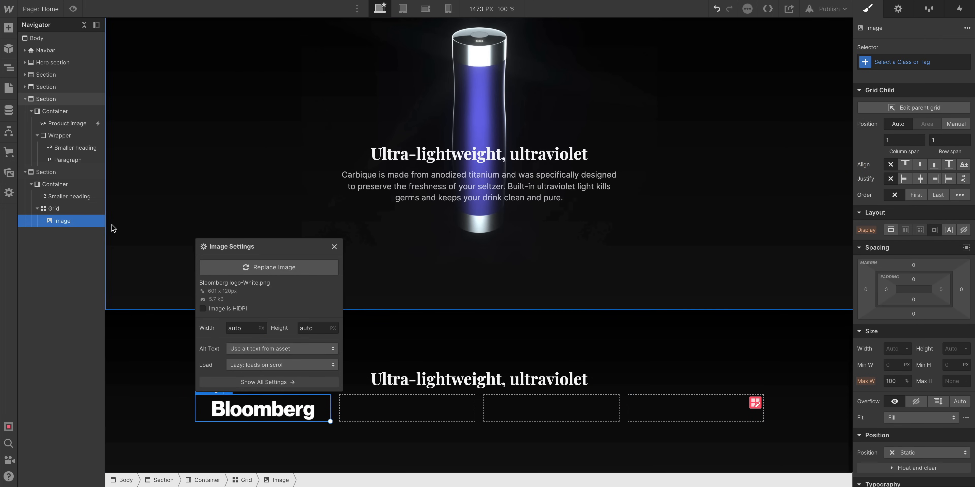
left_click_drag(39, 218, 336, 366)
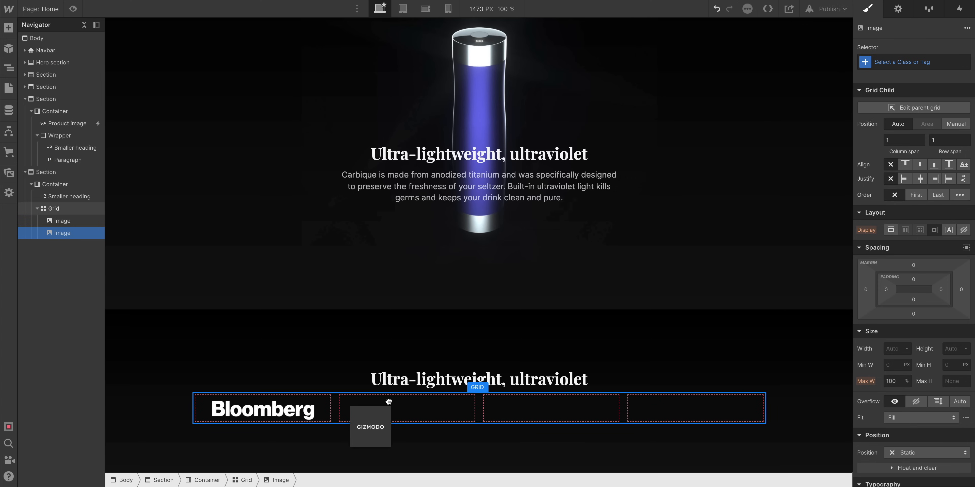
left_click_drag(388, 402, 388, 401)
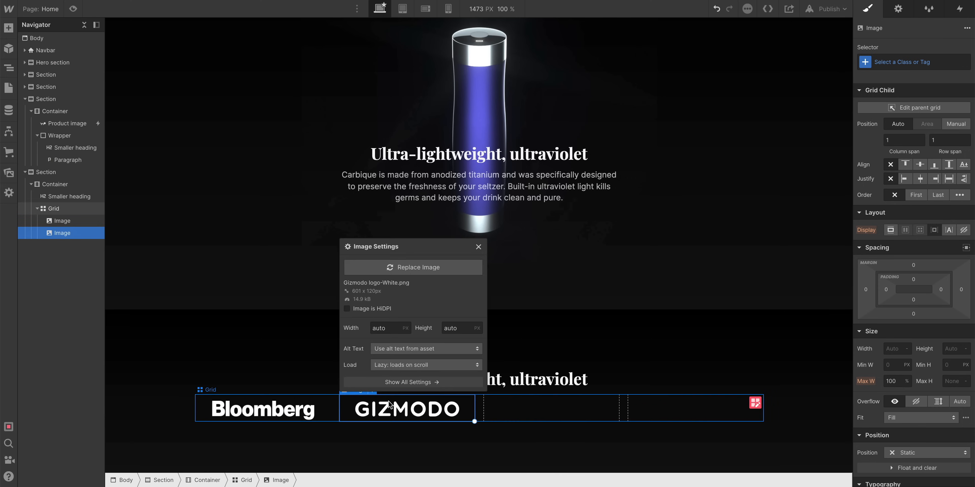
Place the Real Simple and Wired logo assets in the third and fourth cells of the grid.
left_click(8, 174)
left_click_drag(45, 172, 529, 409)
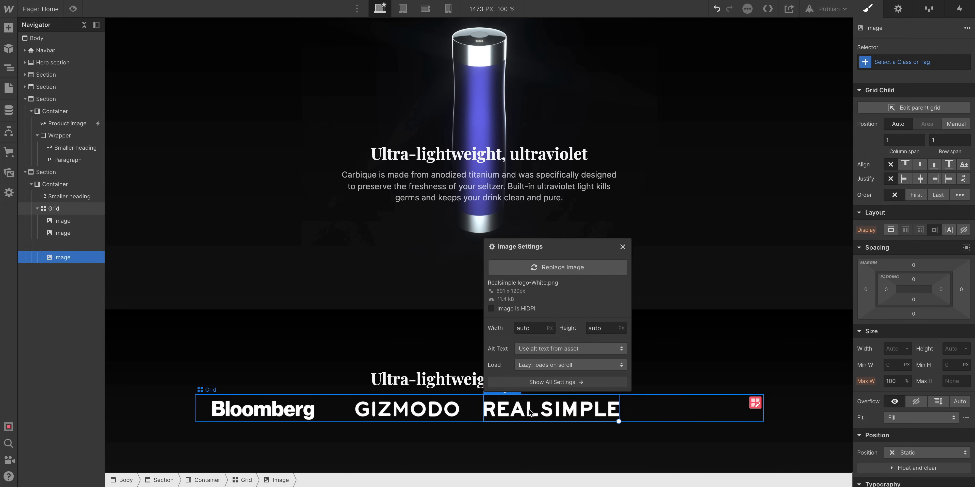
left_click(8, 176)
left_click_drag(73, 175, 650, 405)
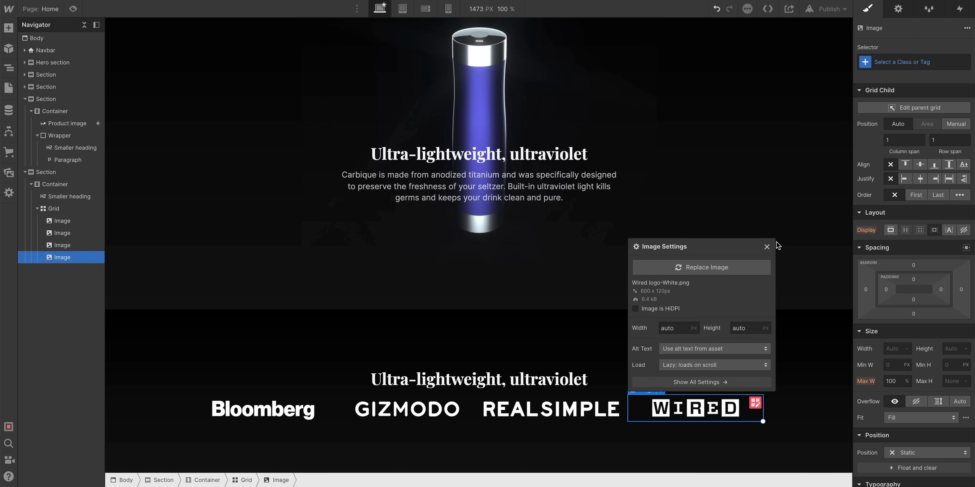
left_click(767, 247)
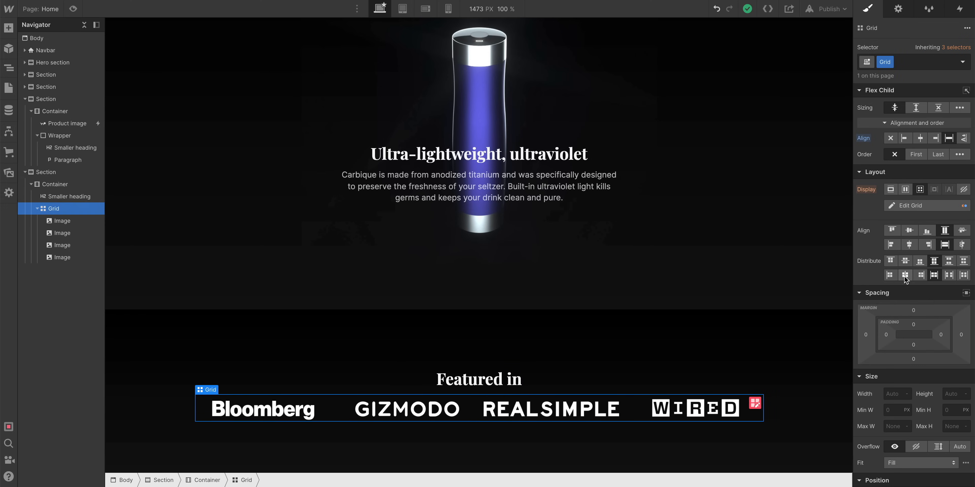
Set the top margin of the logo grid under the "Featured in" heading to 20 px.
left_click_drag(939, 309, 939, 300)
scroll(700, 304, "down", 1)
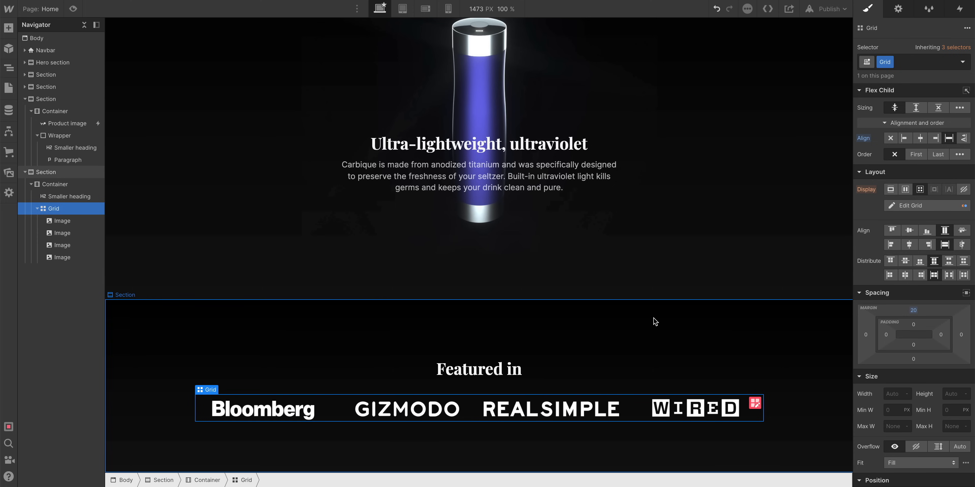
left_click(654, 322)
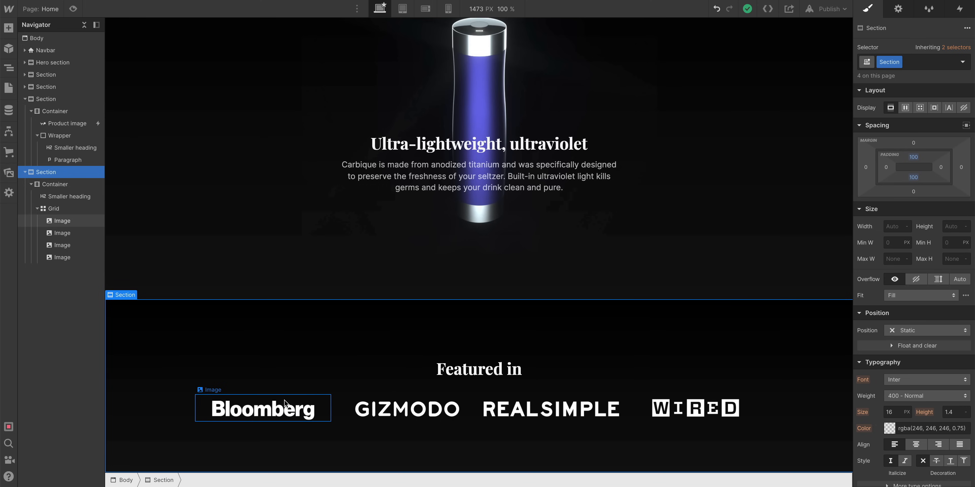
Review the alt text options in the Bloomberg logo's image settings without changing them.
left_click(289, 409)
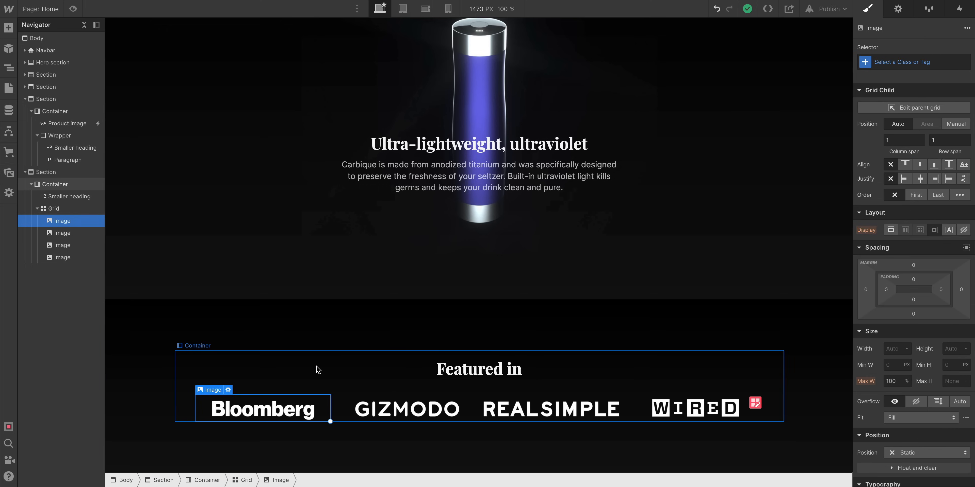
scroll(350, 329, "down", 1)
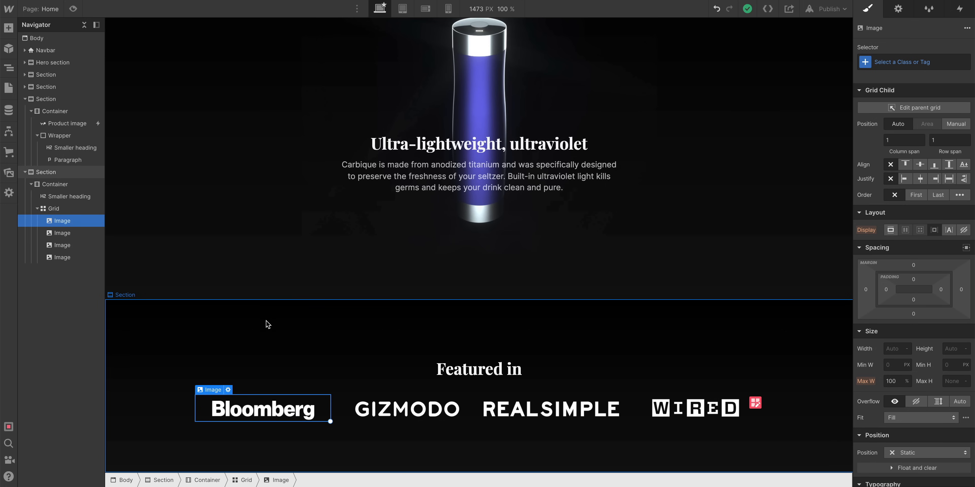
left_click(277, 364)
left_click(256, 405)
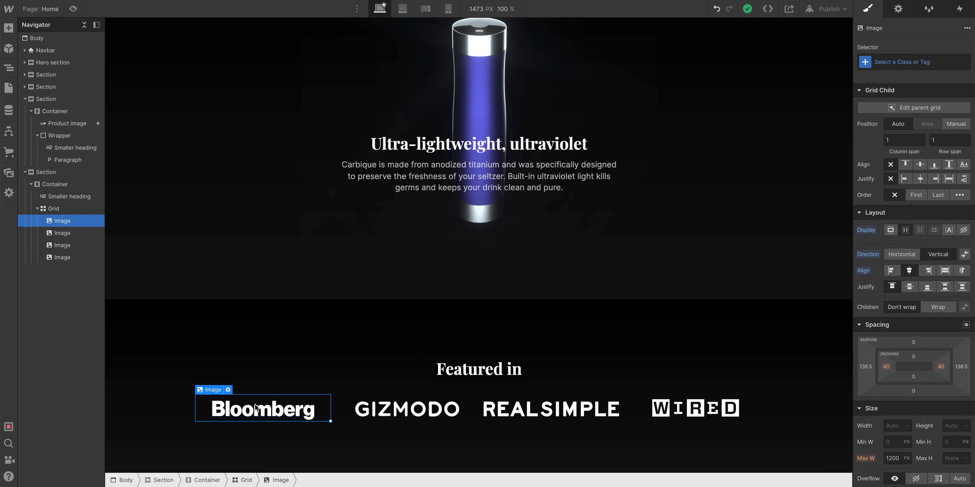
left_click(228, 389)
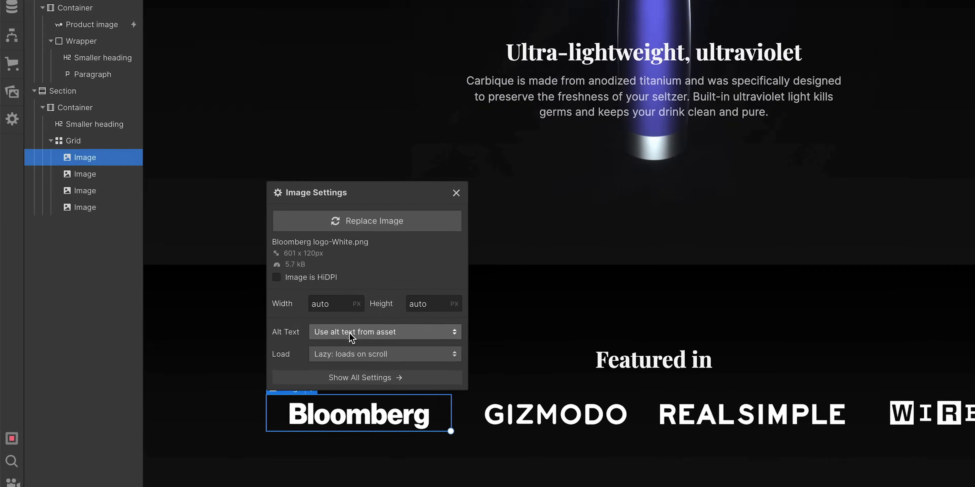
left_click(262, 348)
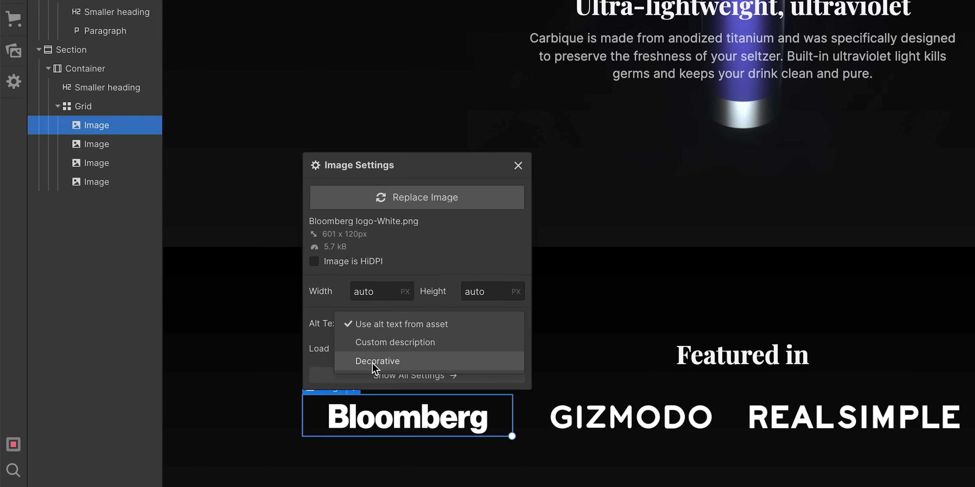
left_click(347, 315)
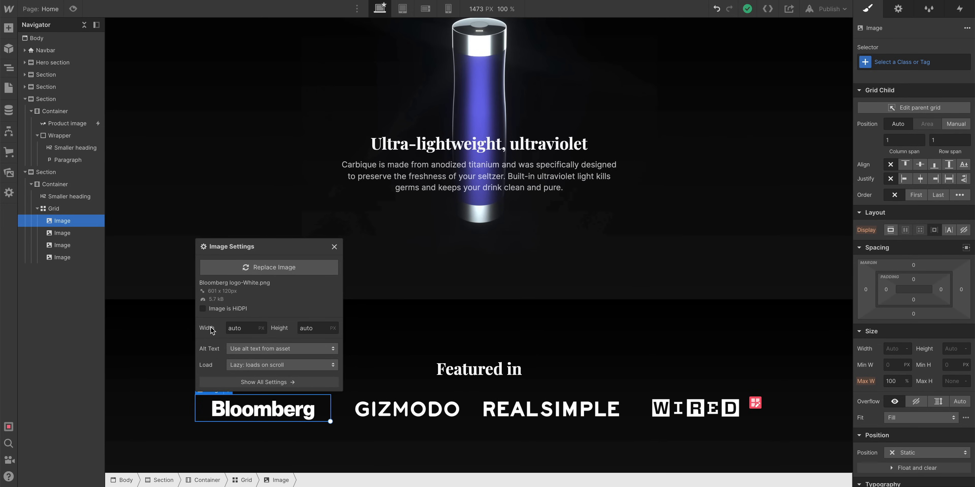
left_click(334, 247)
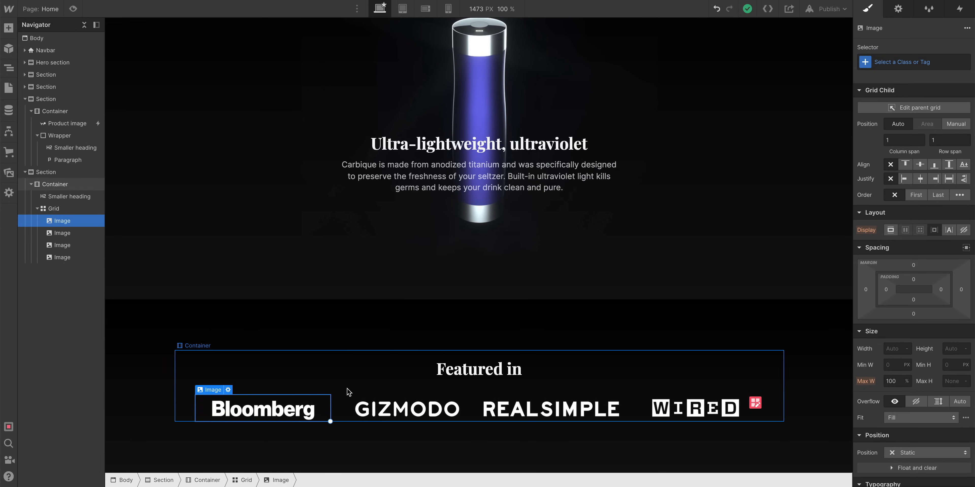
Check the "Featured in" section's logo row at the tablet, mobile landscape and mobile portrait breakpoints.
left_click(342, 334)
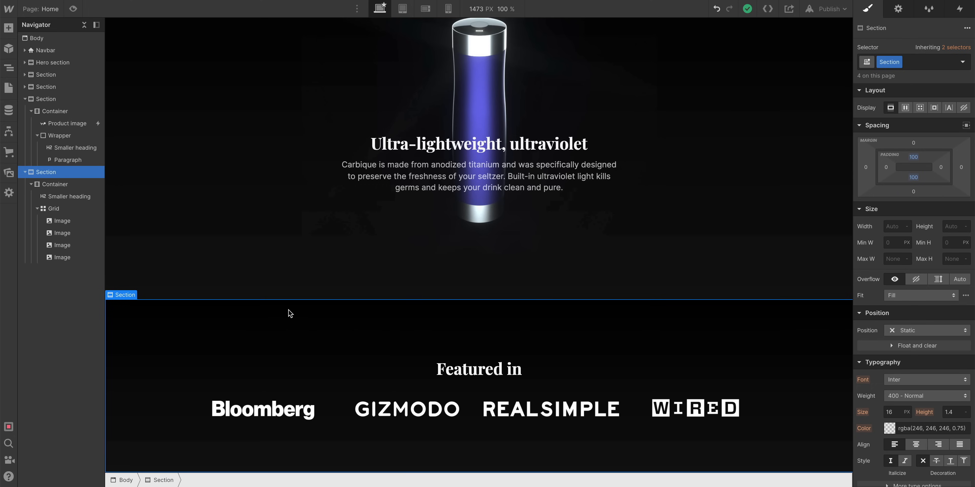
left_click(402, 7)
left_click(423, 8)
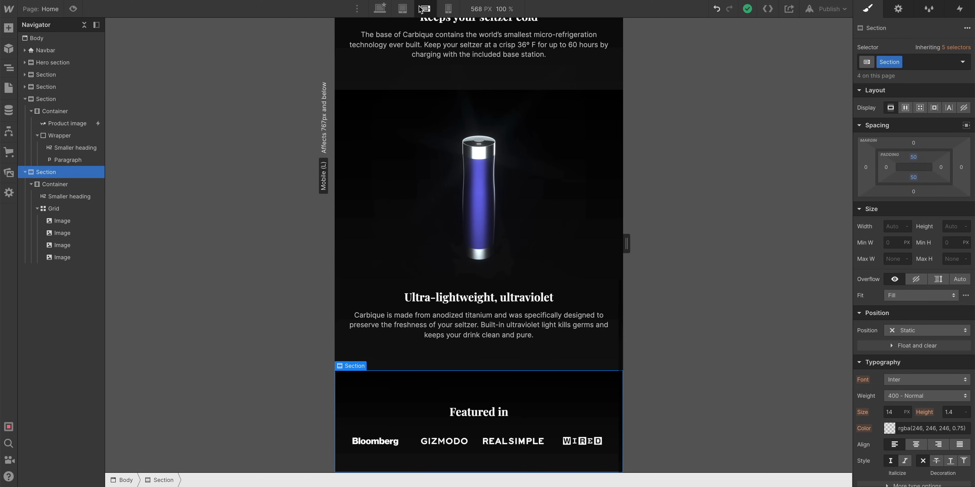
left_click(448, 9)
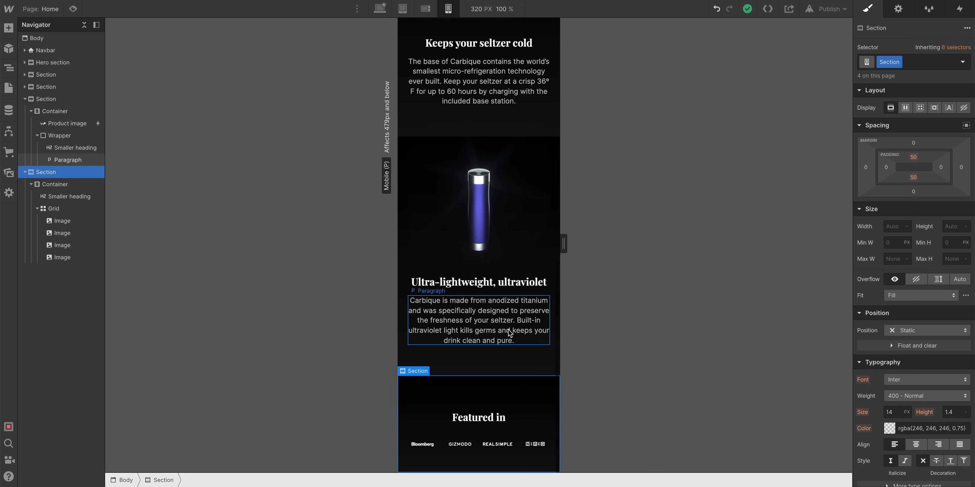
Reduce the "Featured in" logo grid to two columns at the mobile portrait breakpoint by removing its last two columns.
left_click(425, 8)
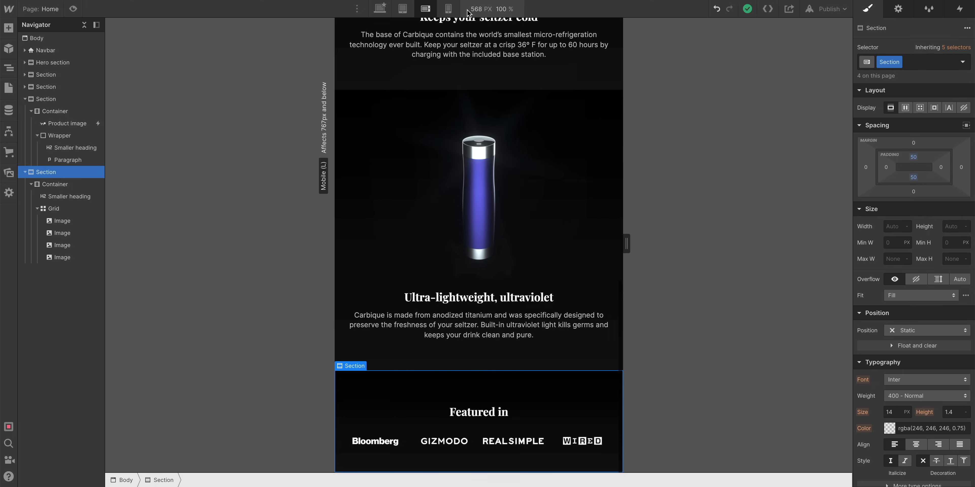
left_click(480, 8)
left_click(449, 9)
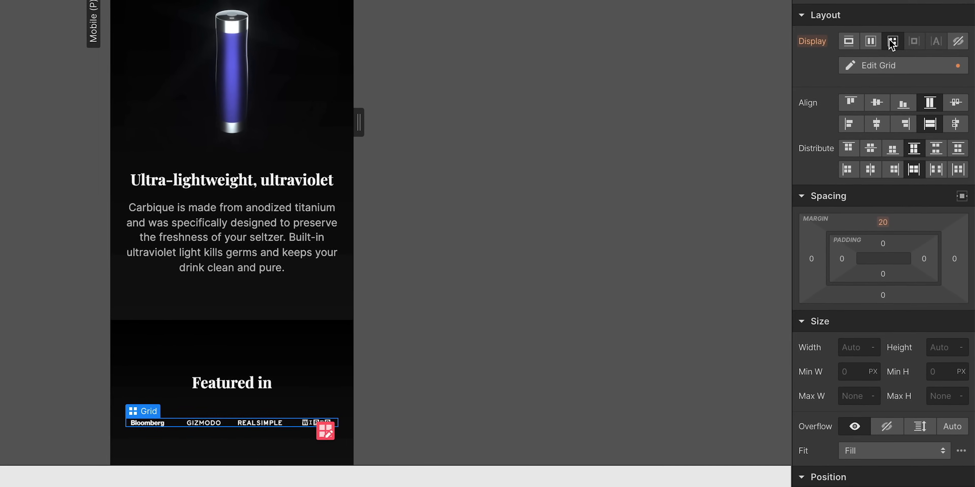
left_click(866, 62)
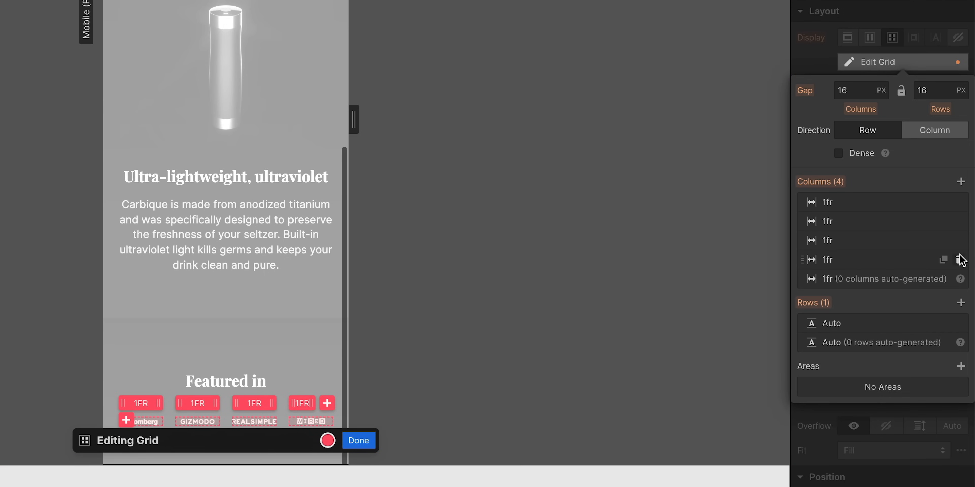
left_click(959, 259)
left_click(959, 240)
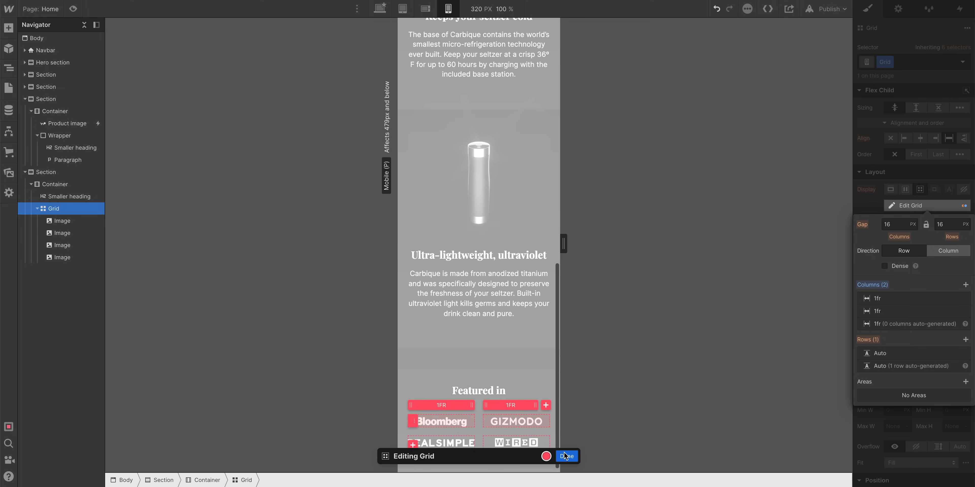
left_click(565, 457)
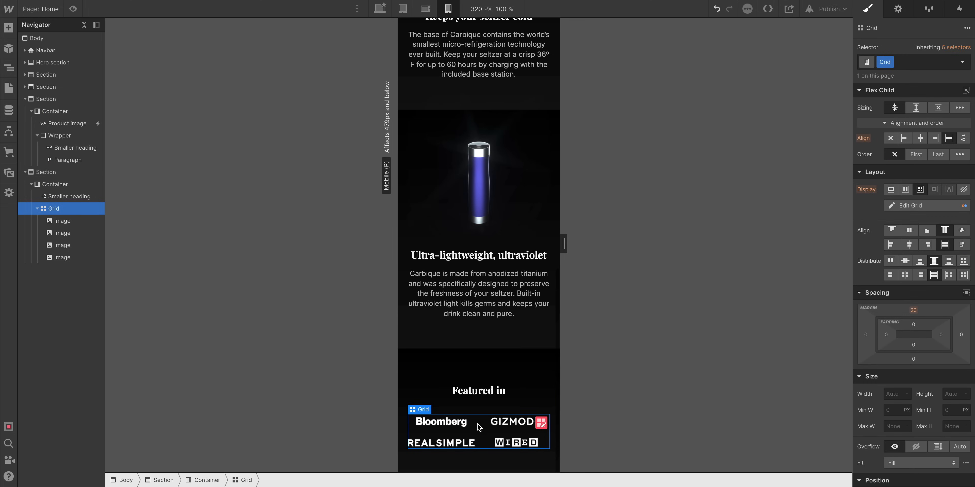
key("Escape")
left_click(484, 436)
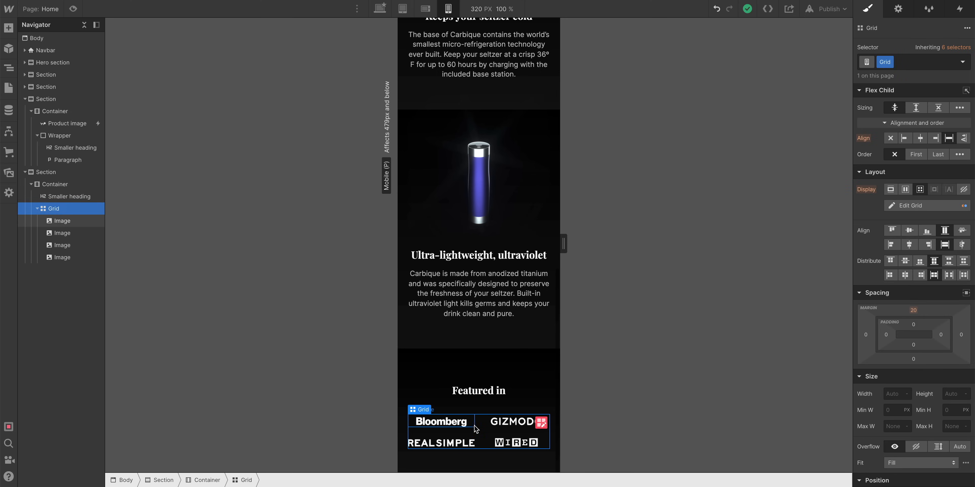
left_click(500, 405)
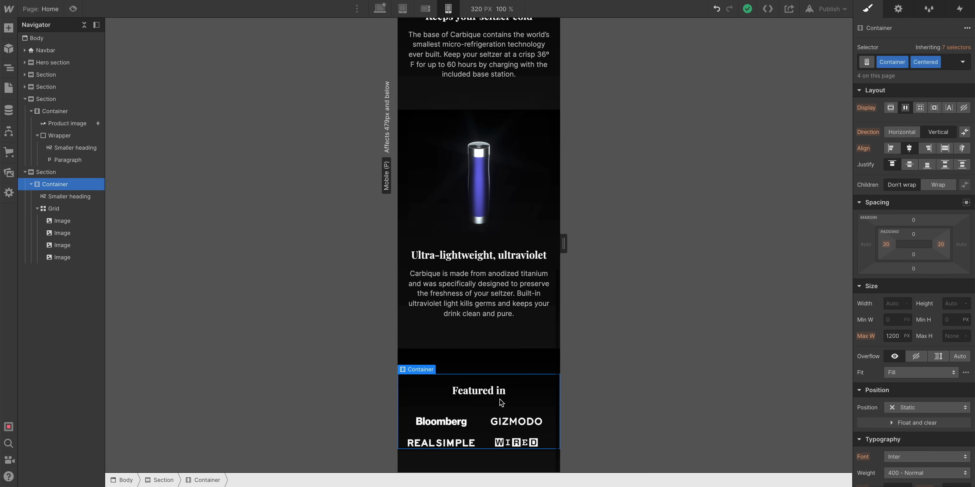
left_click(479, 433)
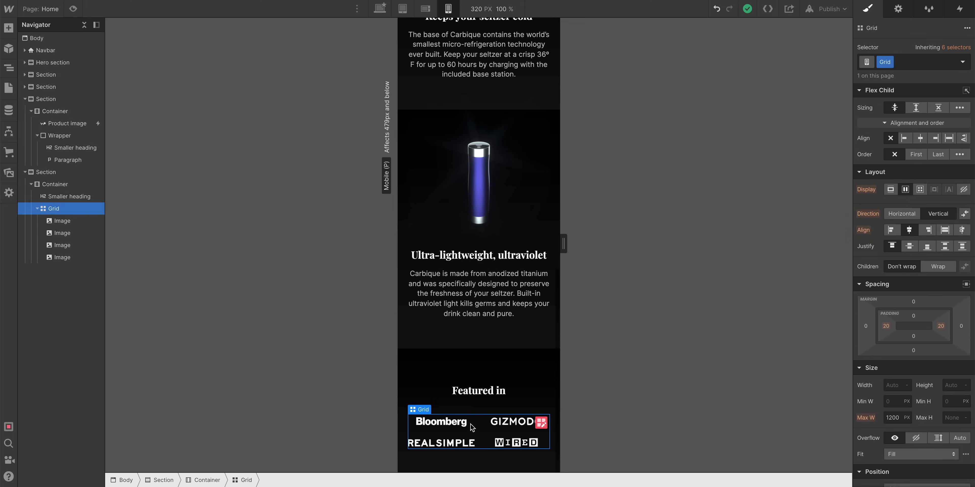
left_click(448, 420)
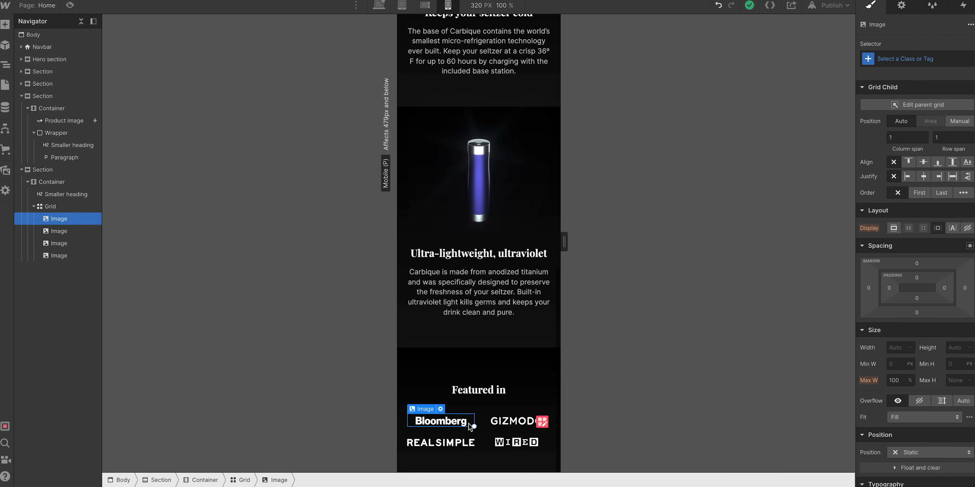
Widen the column gap of the mobile portrait logo grid to about 54 px.
left_click(483, 432)
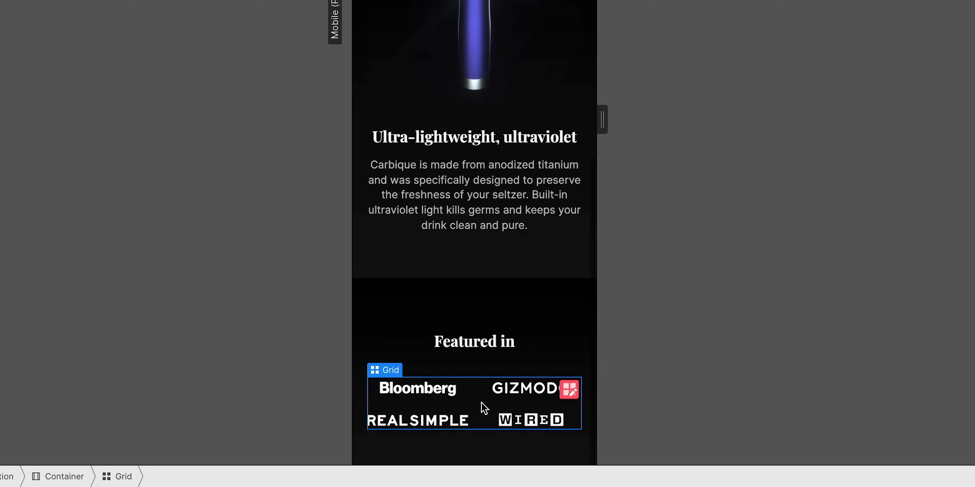
left_click(567, 389)
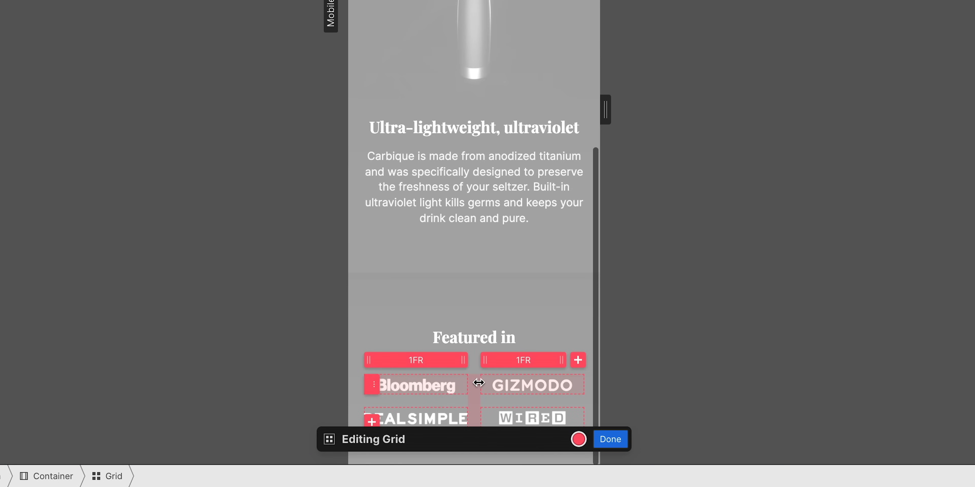
left_click_drag(477, 385, 501, 386)
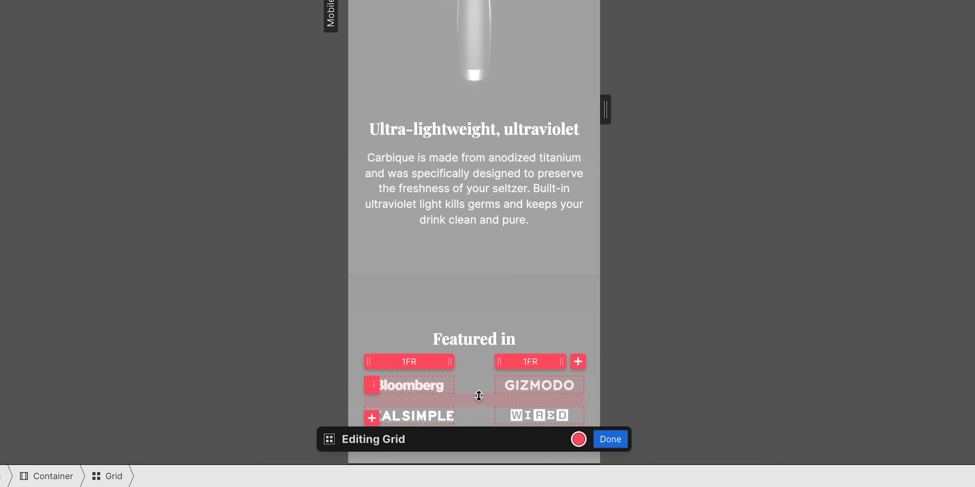
left_click_drag(484, 385, 511, 396)
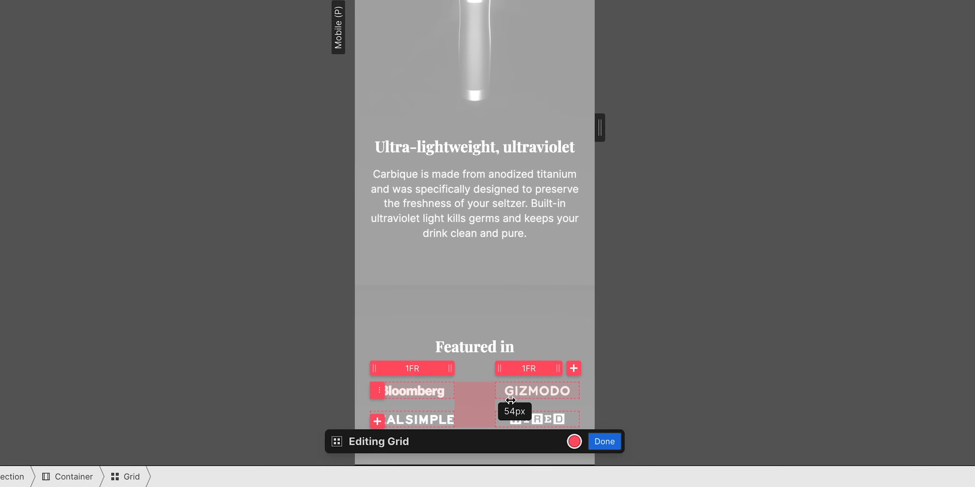
key("Escape")
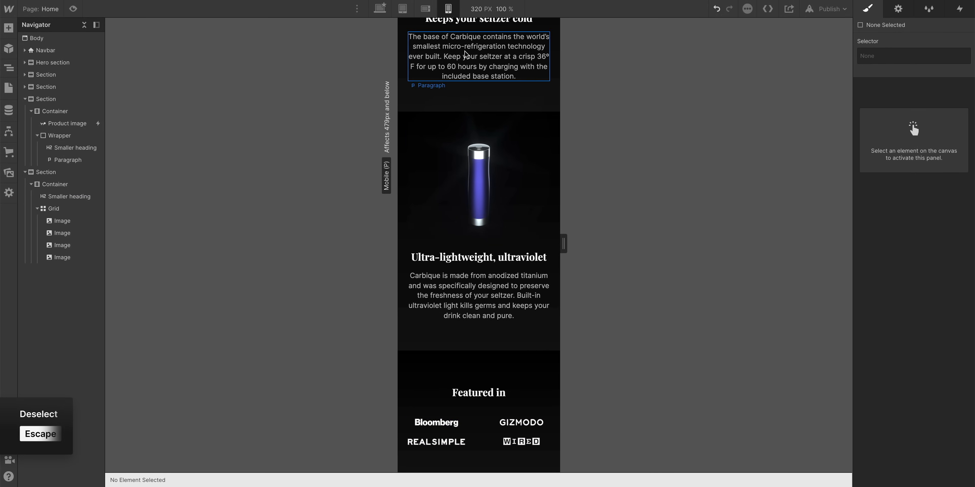
Set the logo grid's gaps at the mobile portrait breakpoint to 40 px between columns and 24 px between rows.
left_click(426, 10)
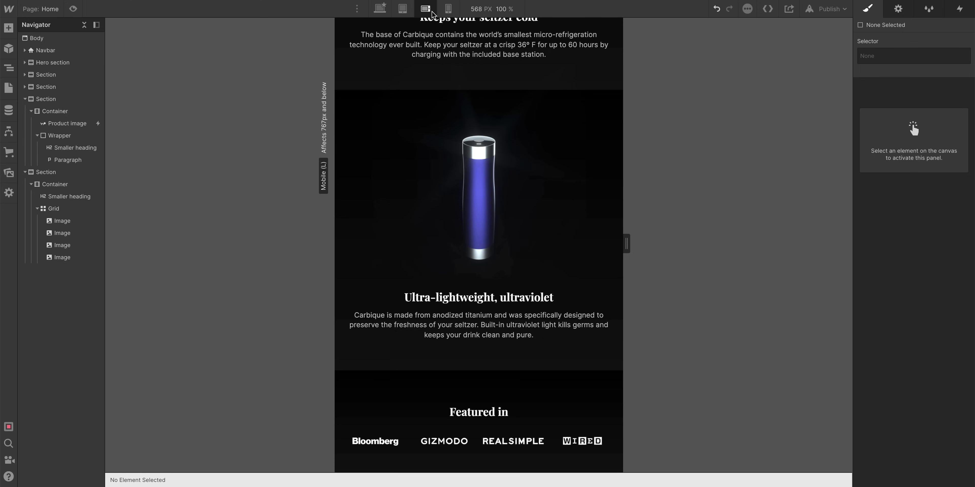
left_click(446, 9)
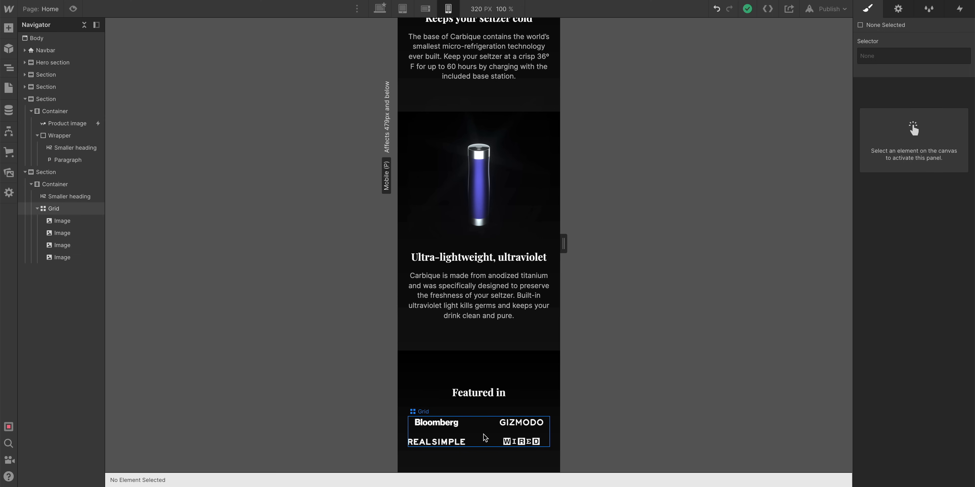
left_click(485, 438)
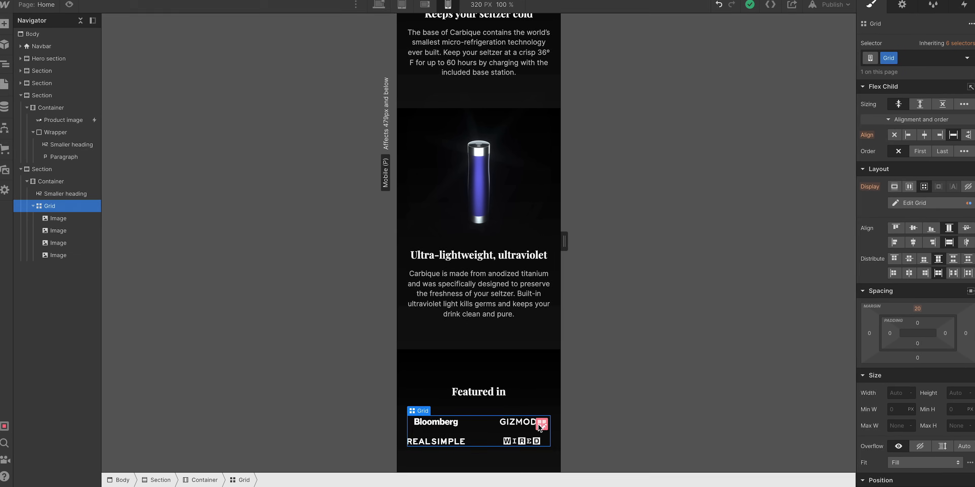
left_click(541, 424)
left_click_drag(434, 404, 477, 387)
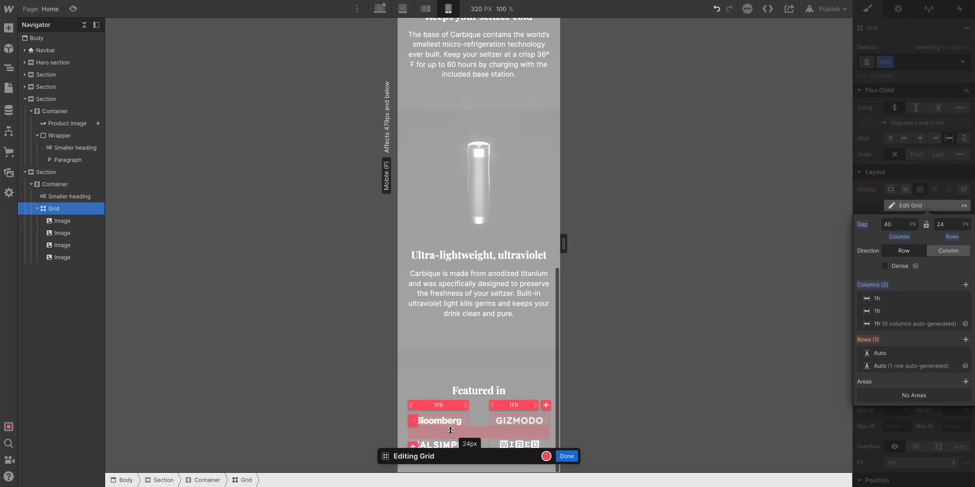
left_click(567, 457)
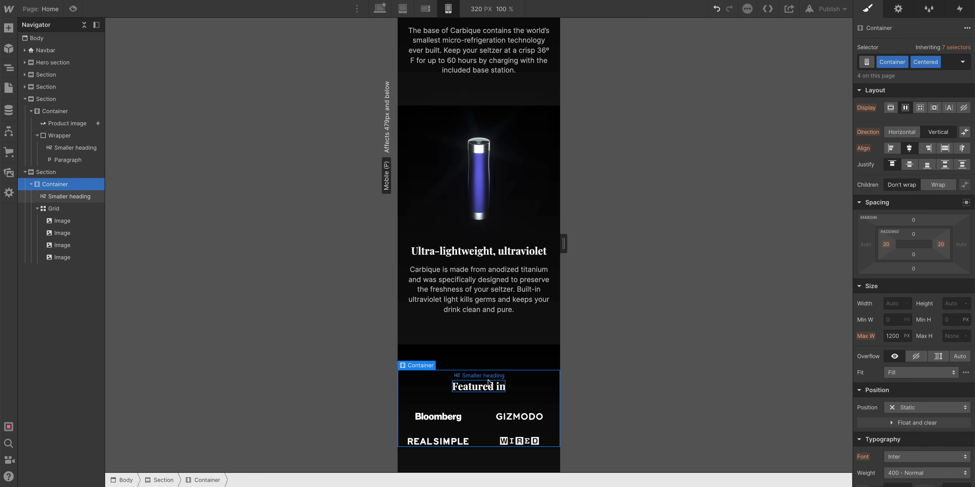
left_click(489, 384)
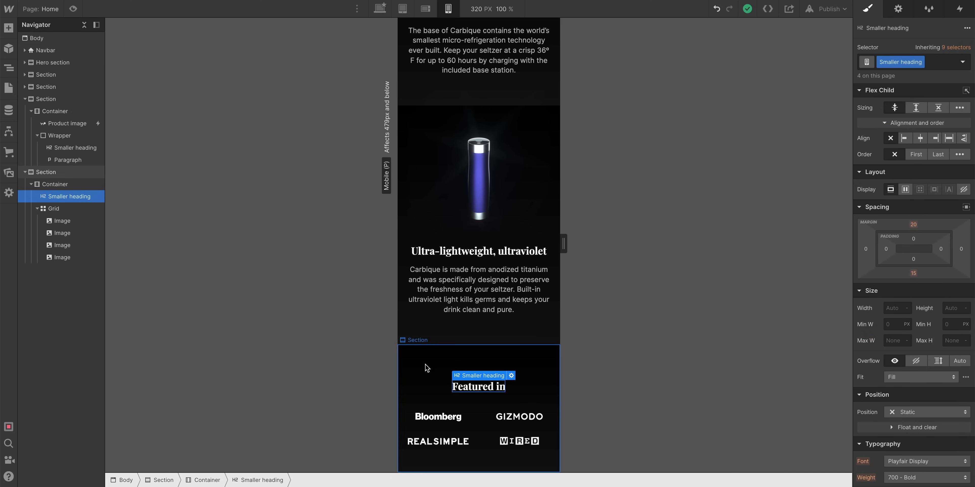
left_click(493, 363)
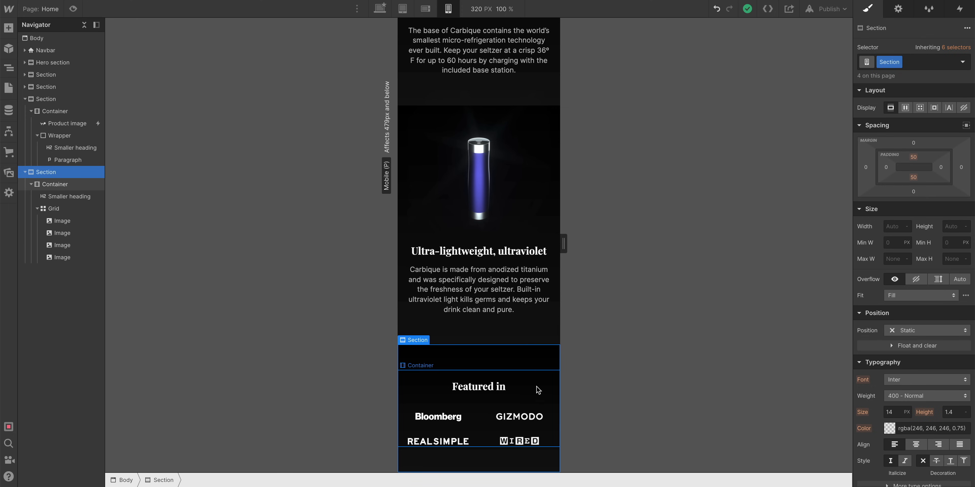
left_click(478, 378)
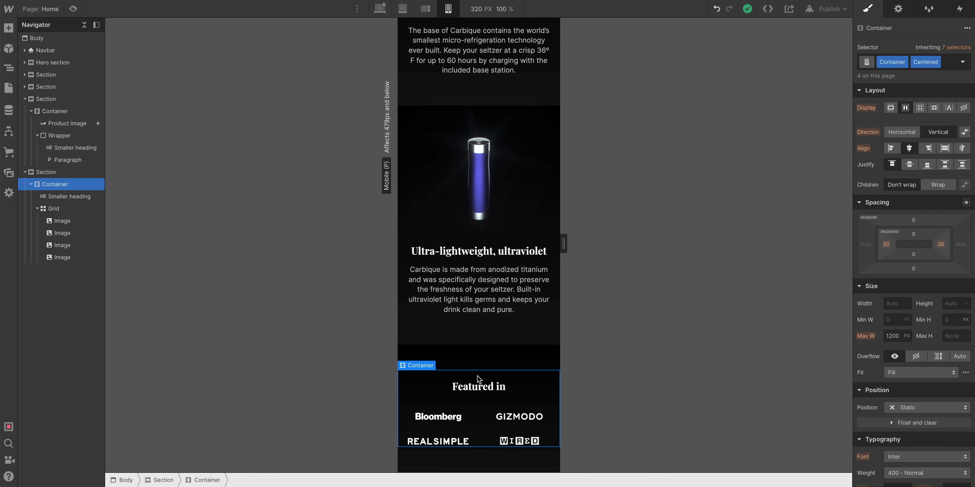
left_click(478, 383)
Set the bottom margin of the logo grid to 20 px at the mobile portrait breakpoint.
left_click(479, 430)
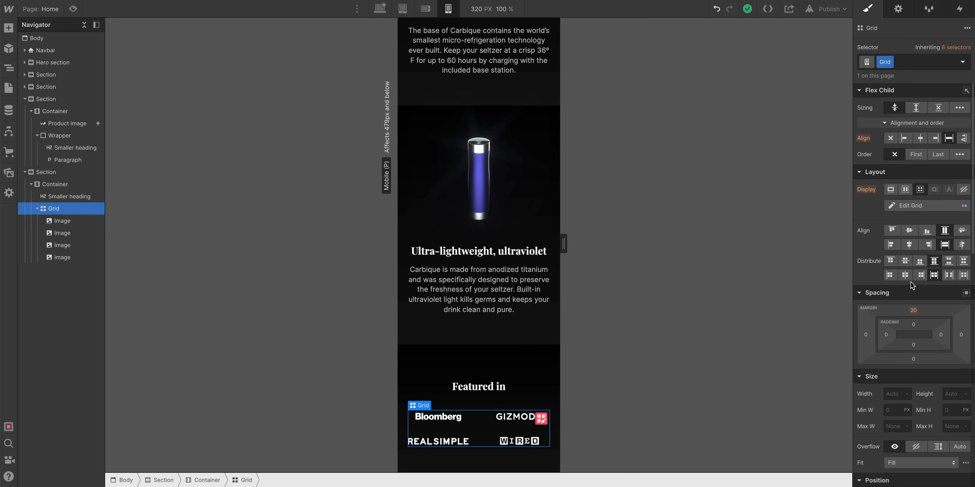
left_click(917, 350)
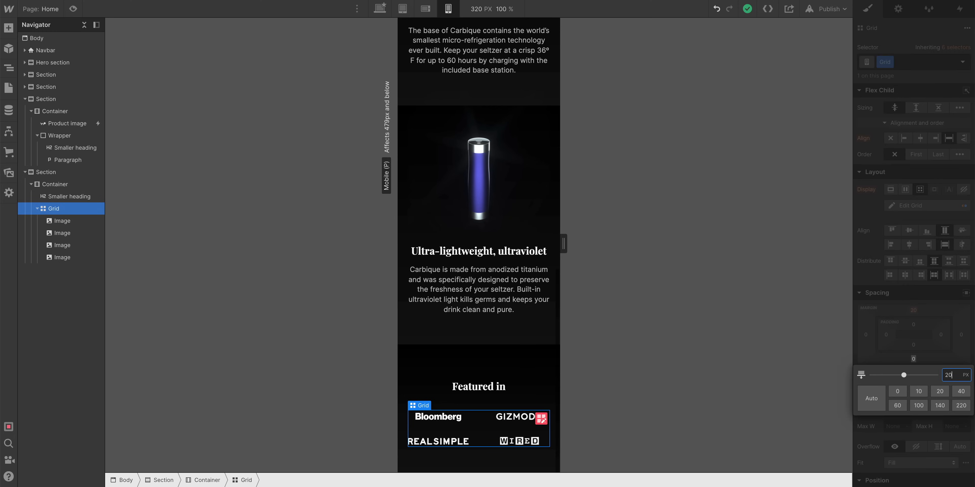
type("20")
key("Return")
scroll(559, 368, "down", 1)
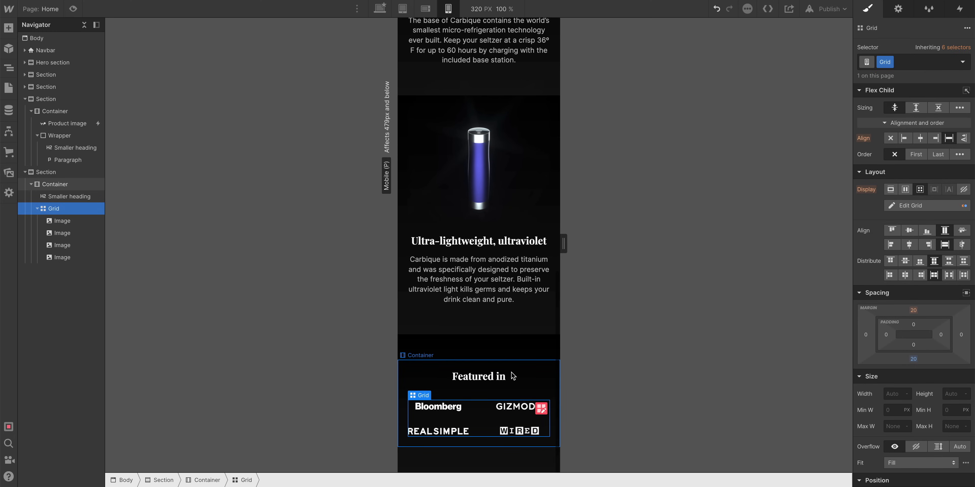
left_click(616, 294)
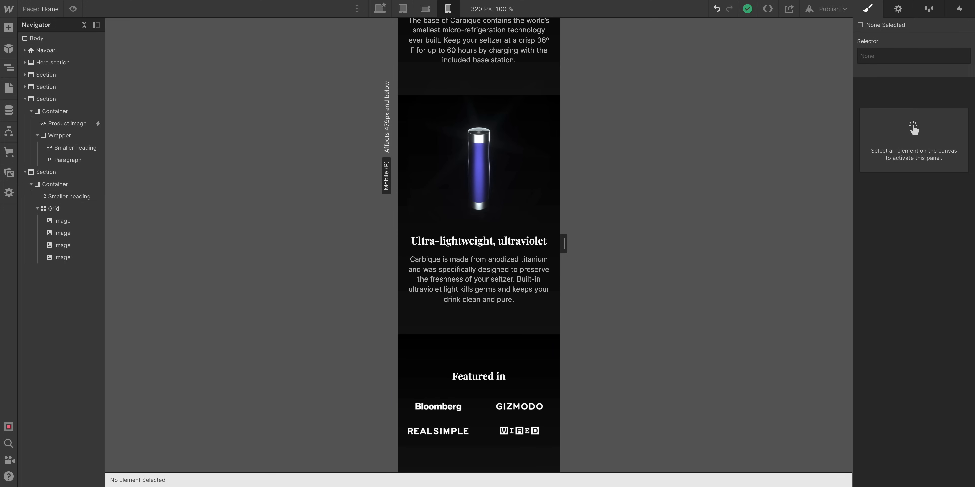
Return to the desktop breakpoint and preview the end of the page with the "Featured in" section.
left_click(424, 6)
left_click(380, 8)
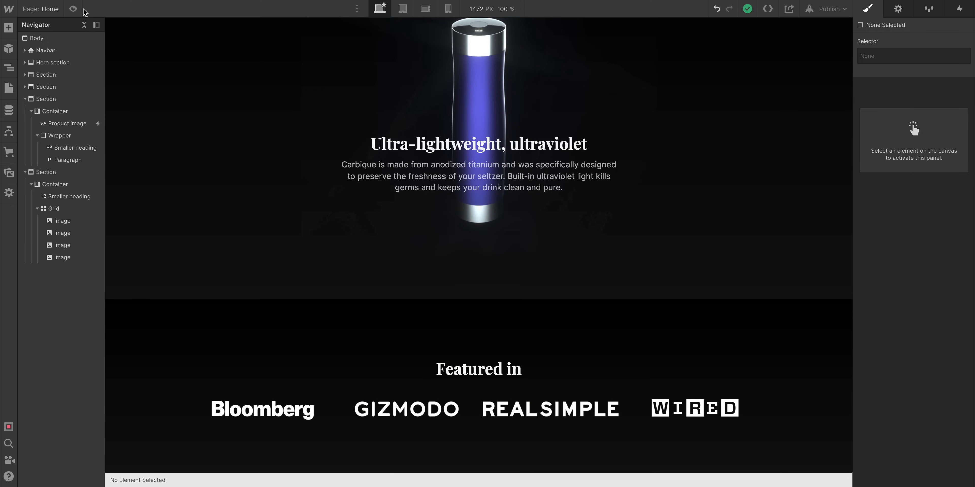
left_click(73, 9)
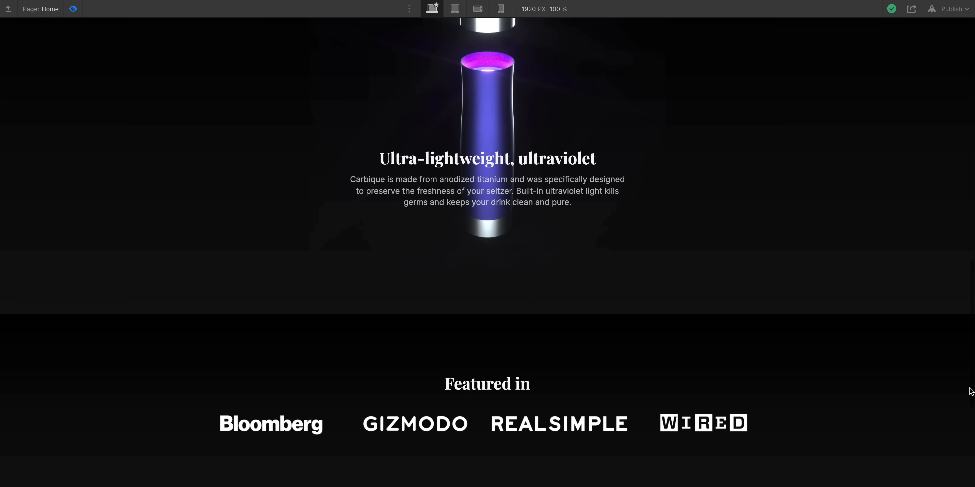
left_click_drag(972, 392, 974, 415)
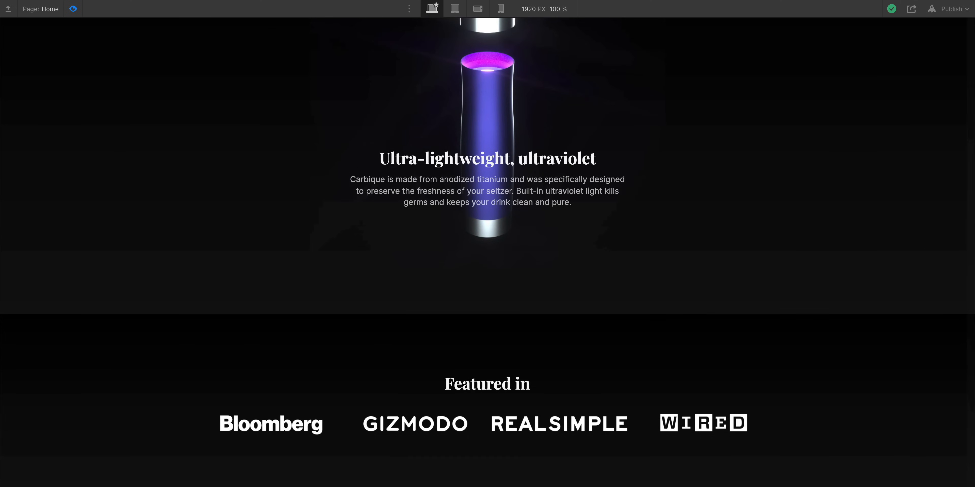
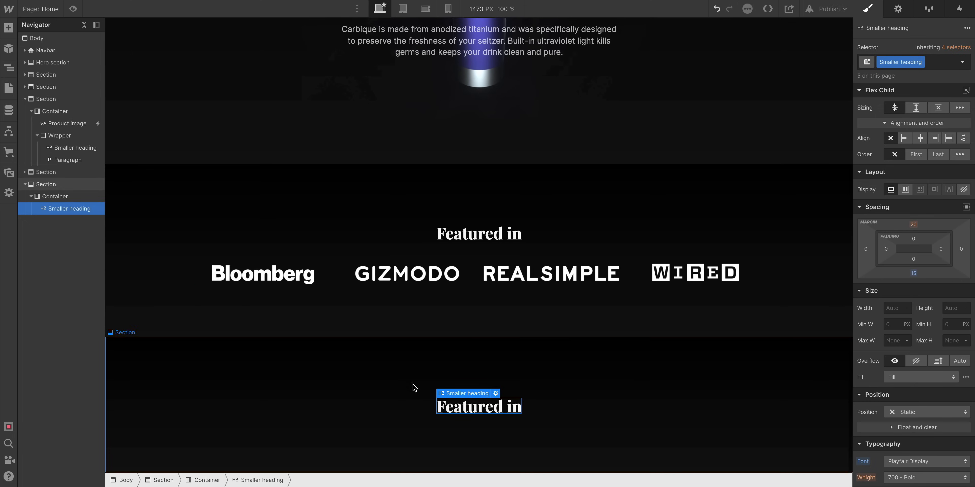
Replace the duplicated heading's text in the last section with "It’s almost here. Be among the first.".
double_click(459, 403)
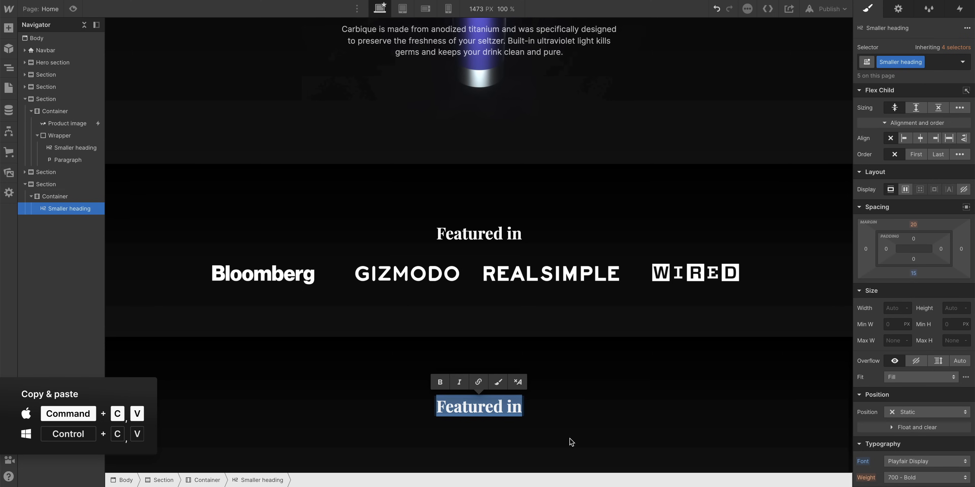
type("It’s almost here. Be among the first.")
left_click(529, 383)
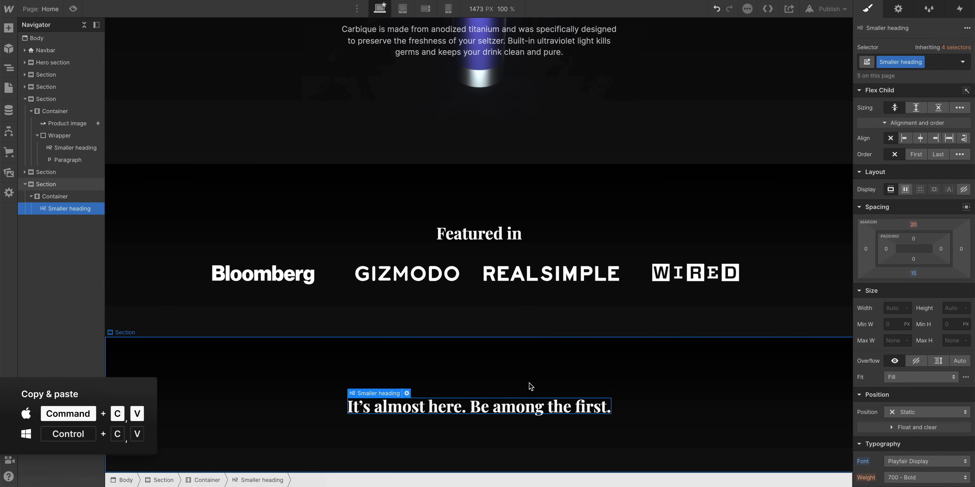
Add a paragraph element directly below the "It’s almost here. Be among the first." heading.
left_click(525, 408)
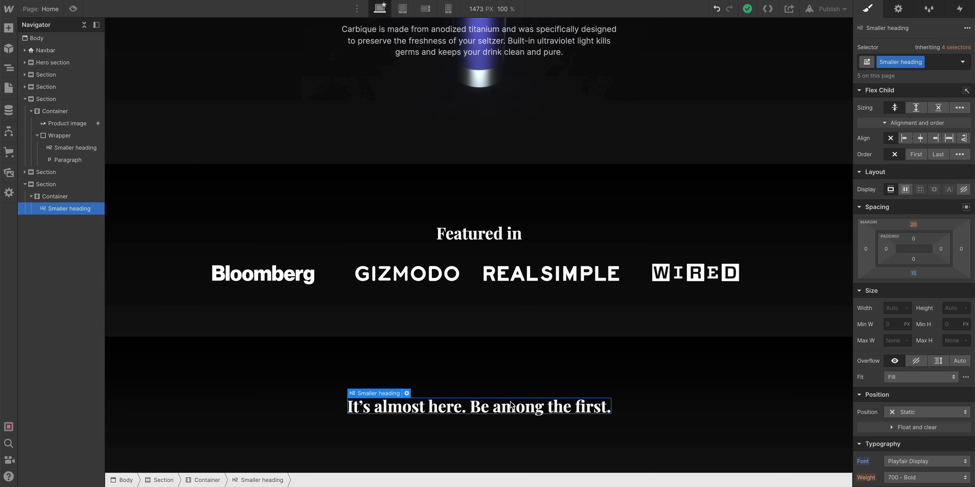
left_click(8, 31)
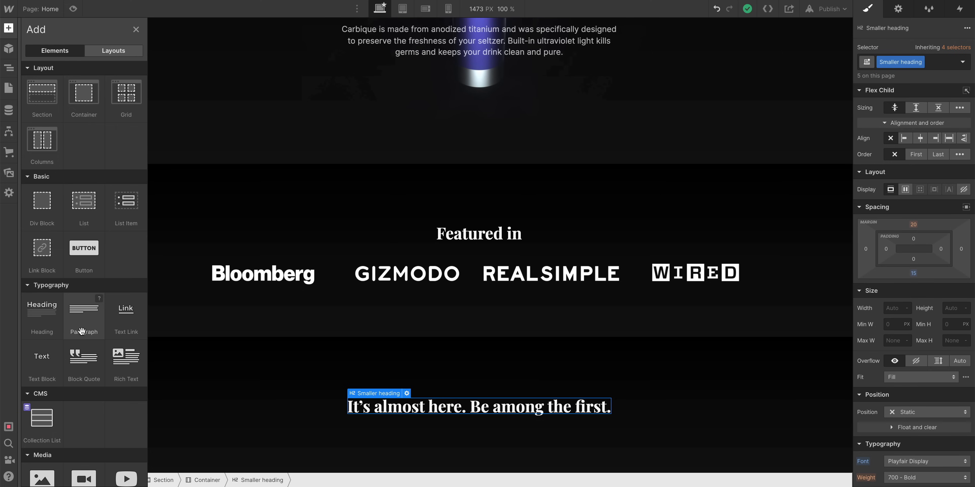
left_click_drag(81, 331, 426, 413)
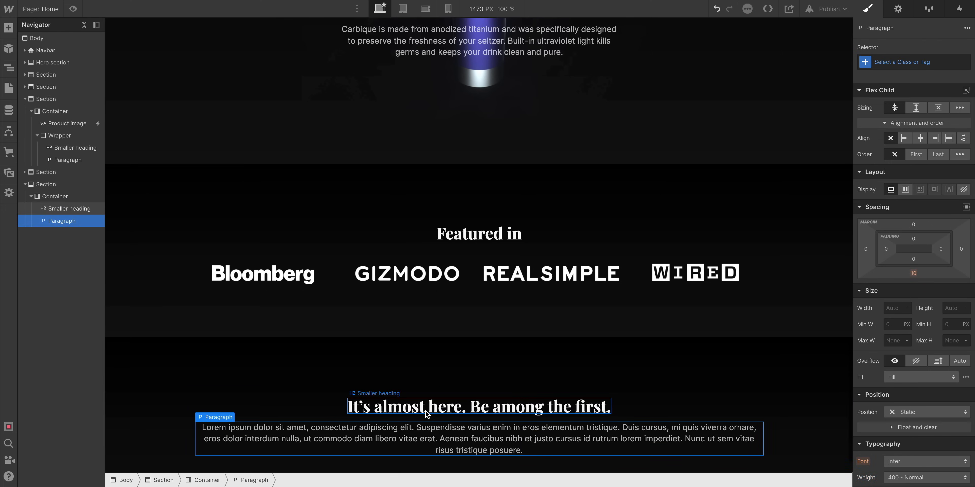
Copy the "By entering your name and email address…" text from the Figma design and replace the new paragraph's placeholder text in Webflow with it.
scroll(438, 436, "down", 1)
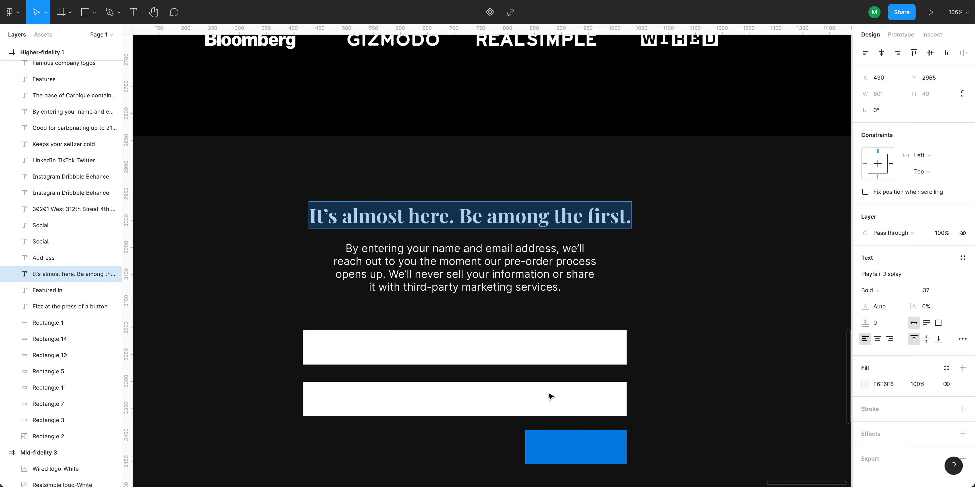
double_click(498, 258)
key("ctrl+c")
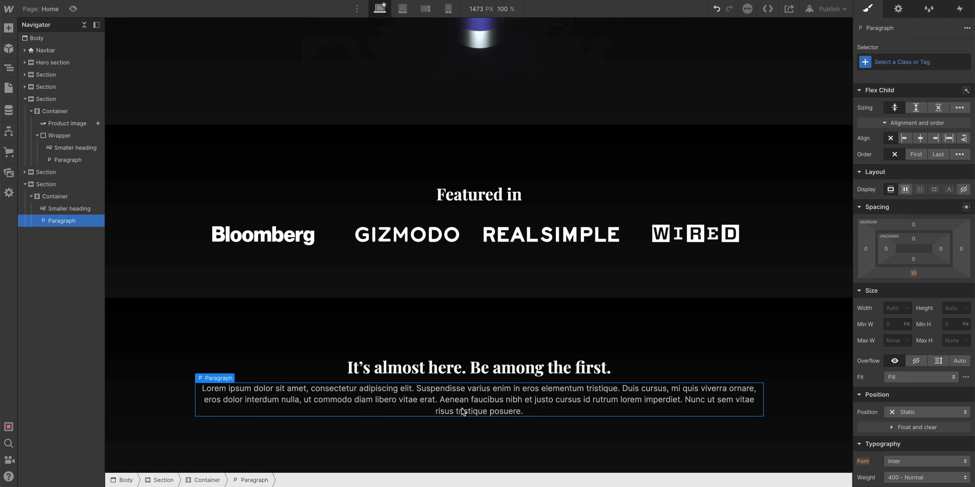
double_click(513, 385)
key("ctrl+v")
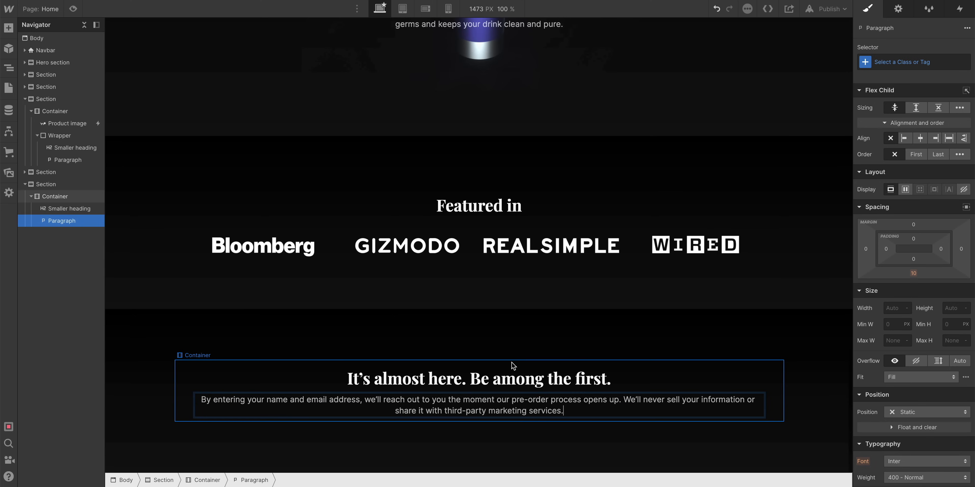
Add a div block directly below the "It’s almost here. Be among the first." heading.
left_click(513, 366)
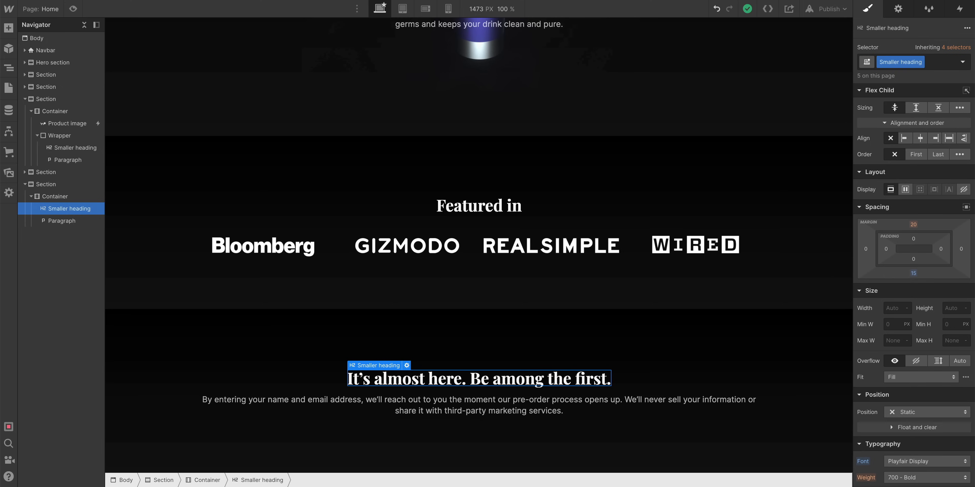
key("super+e")
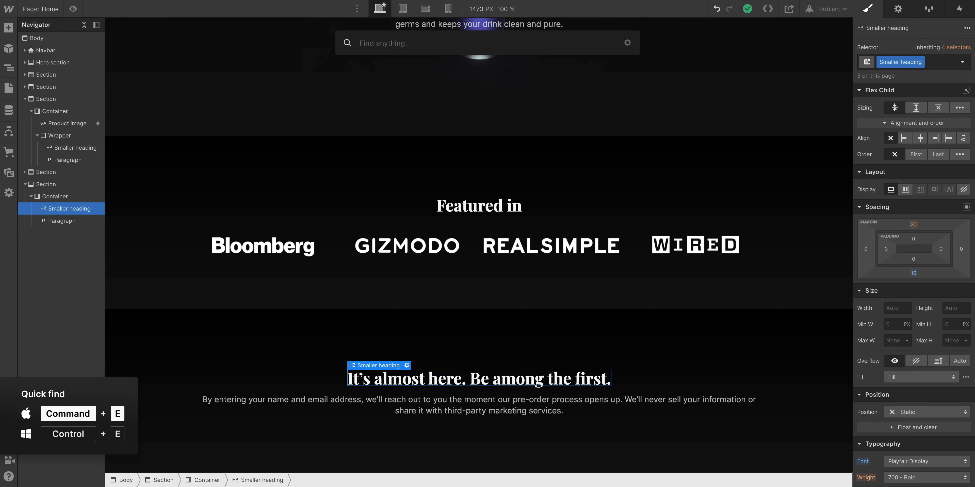
type("div")
key("Return")
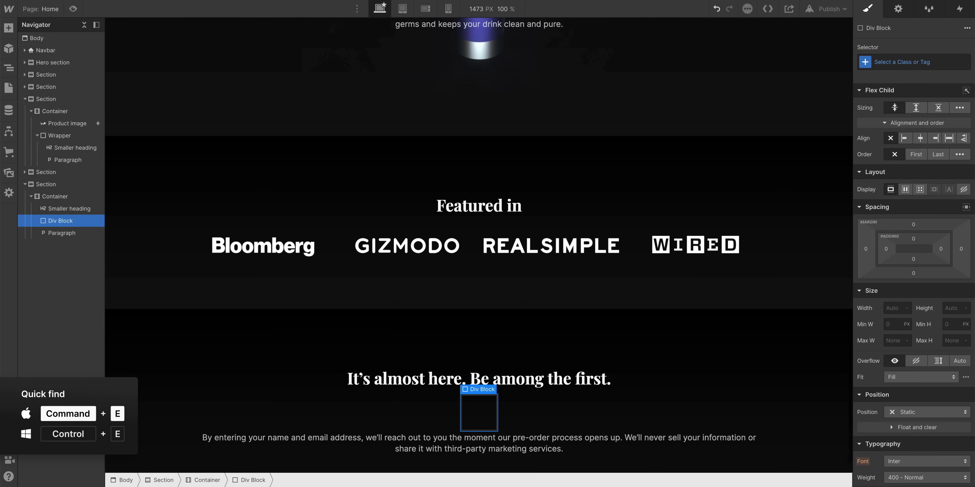
key("super+e")
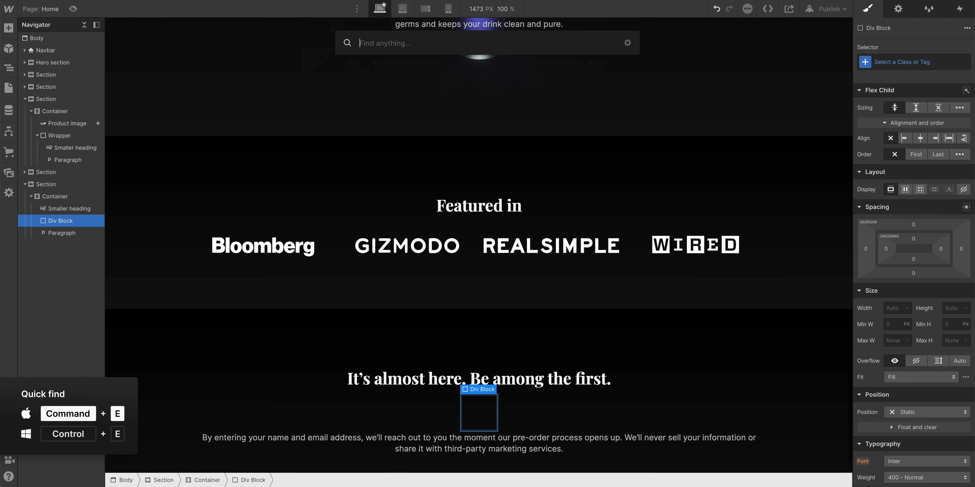
type("head")
key("Return")
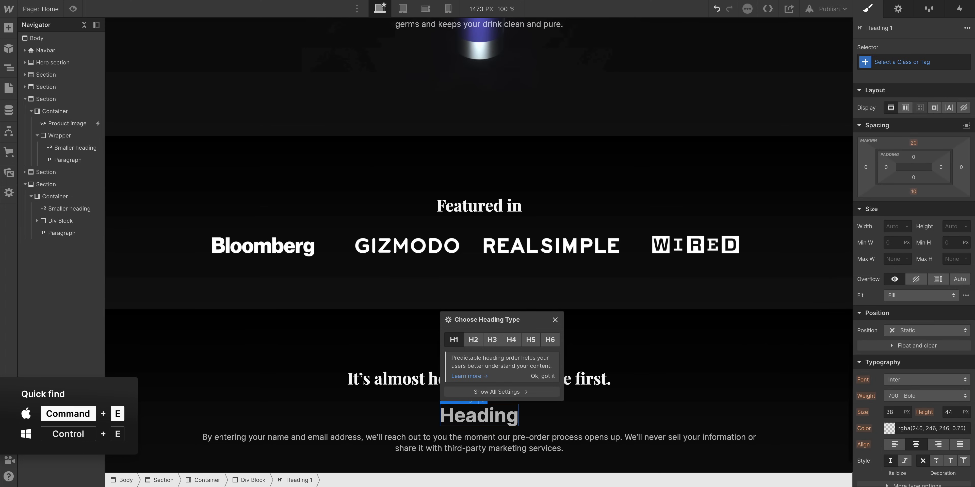
key("super+e")
type("sect")
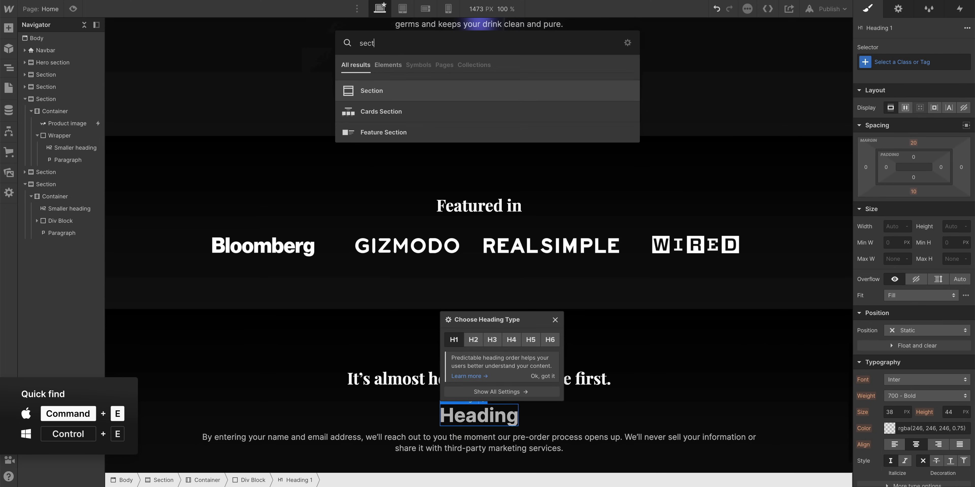
key("Return")
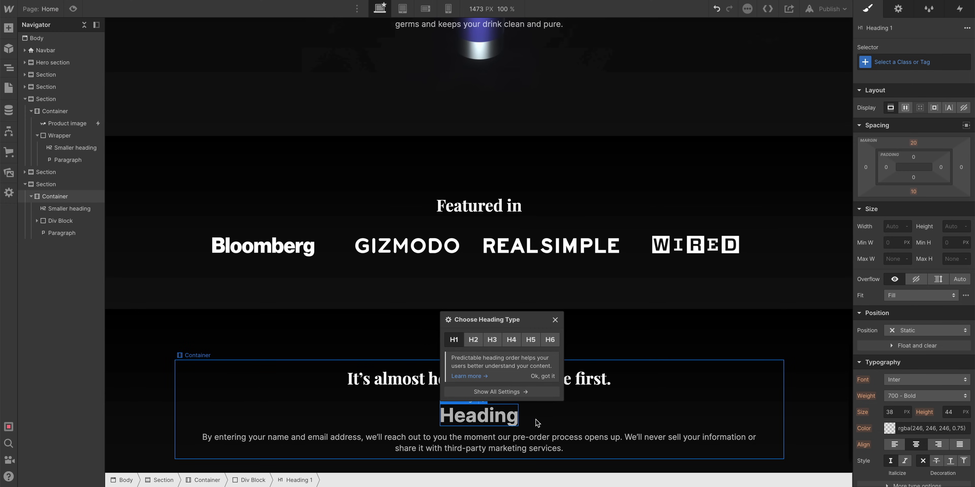
left_click(488, 412)
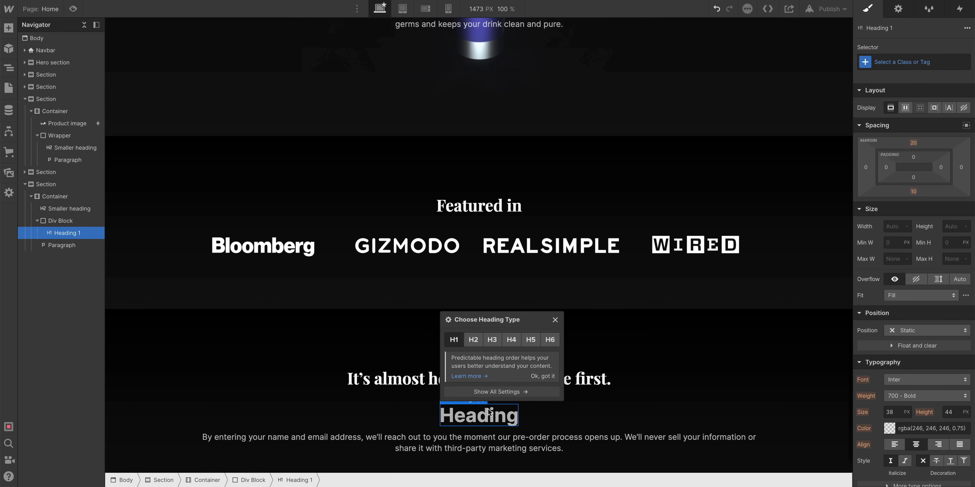
key("Delete")
Apply the existing Wrapper class to the empty div block below the closing section's heading.
left_click(487, 409)
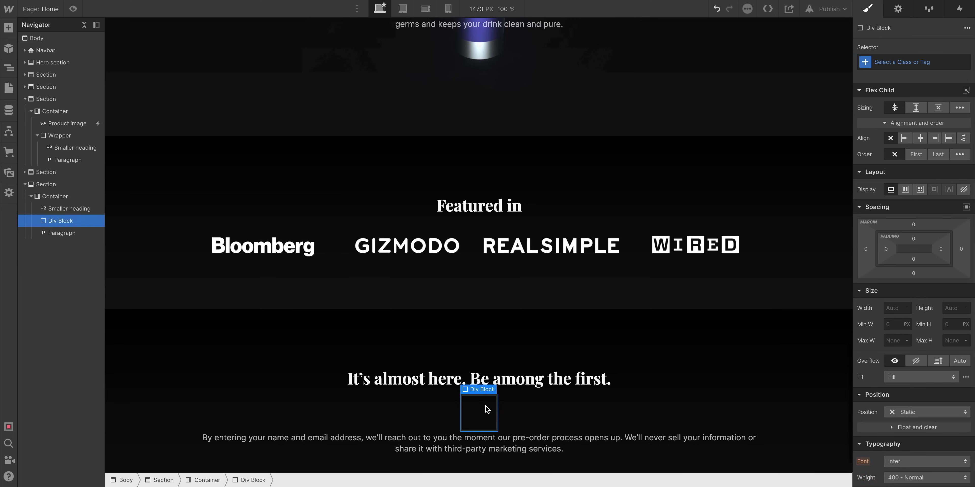
left_click(886, 58)
type("we")
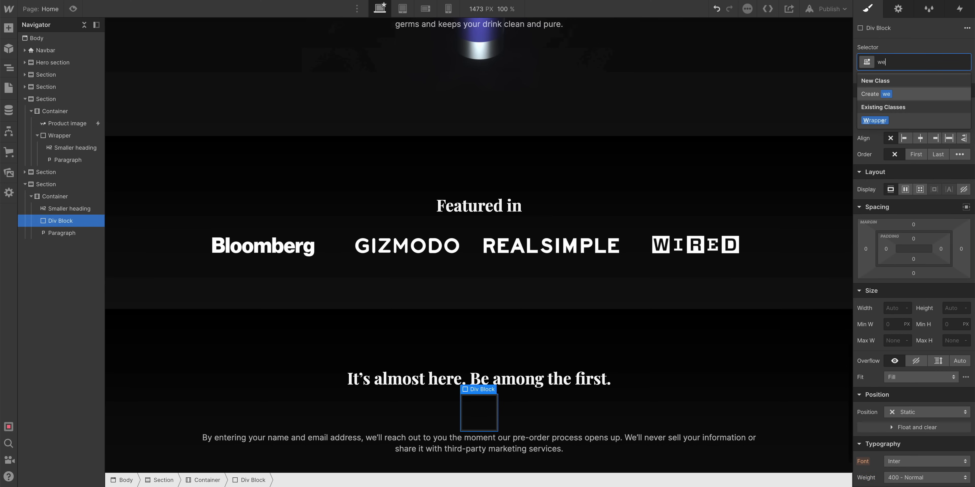
key("Down")
key("Return")
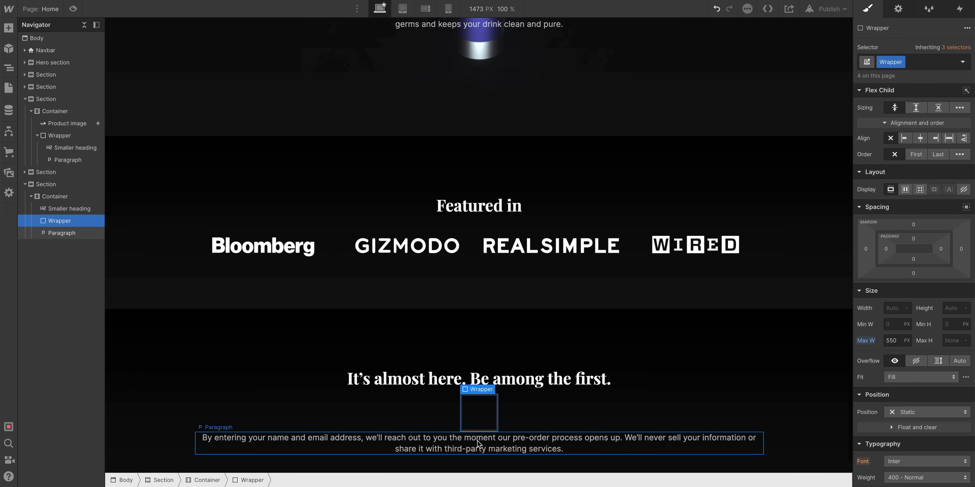
Move the closing section's paragraph and heading into the new wrapper, with the heading above the paragraph.
left_click_drag(477, 443, 480, 415)
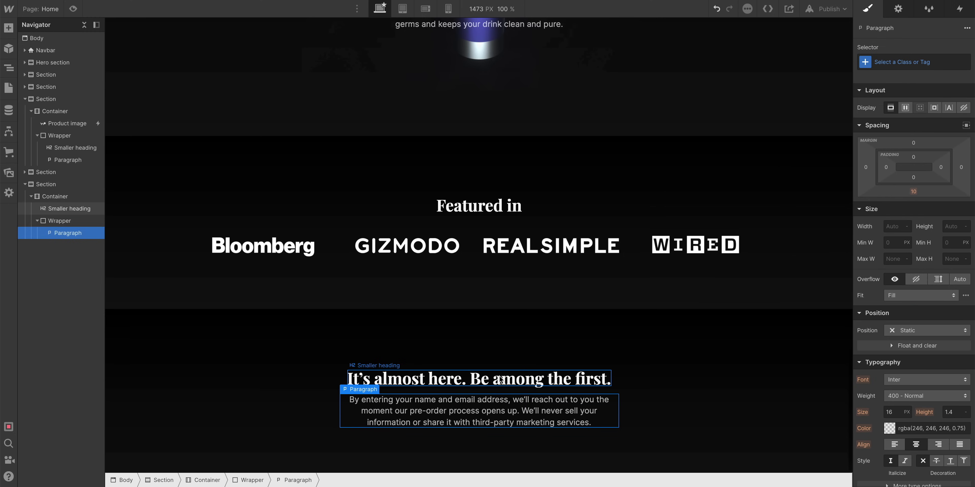
left_click_drag(500, 379, 504, 400)
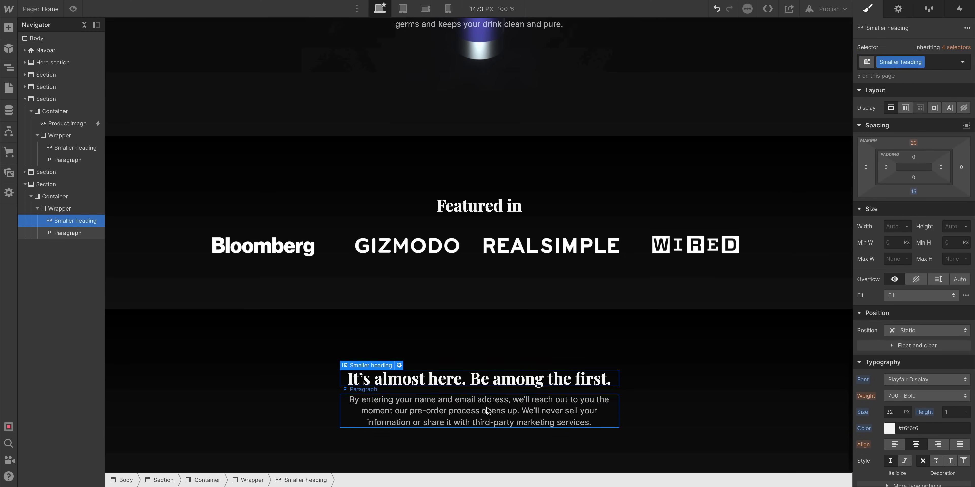
left_click(518, 392)
scroll(496, 211, "up", 6)
scroll(508, 225, "down", 3)
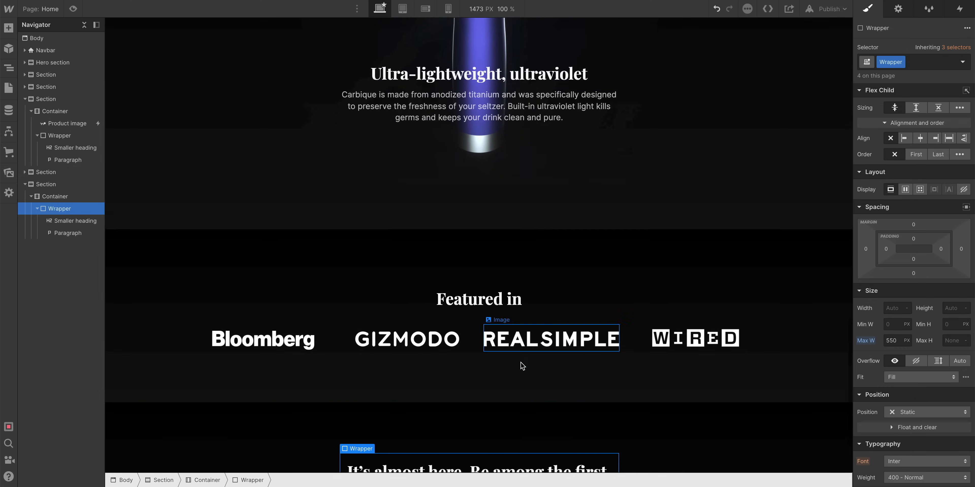
scroll(522, 366, "down", 3)
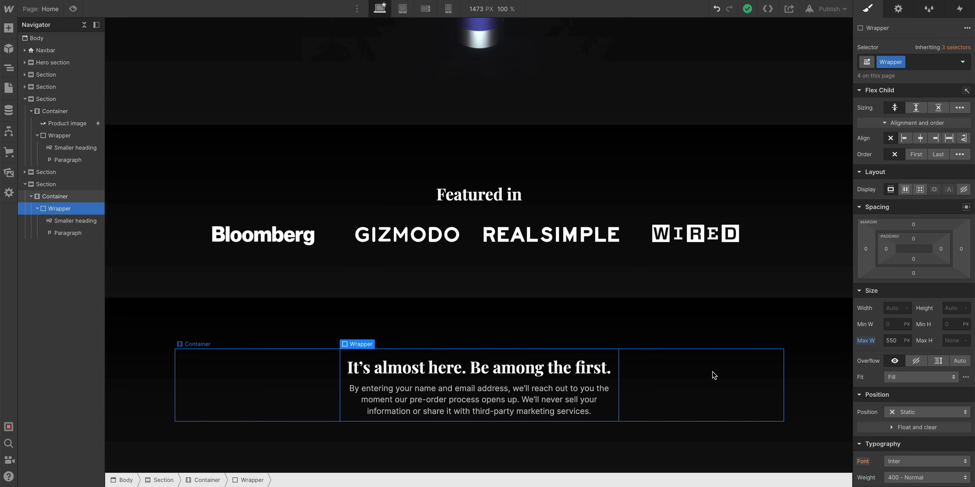
Add a Form Block to the closing section's container, below the wrapper, keeping its default form settings.
left_click(679, 384)
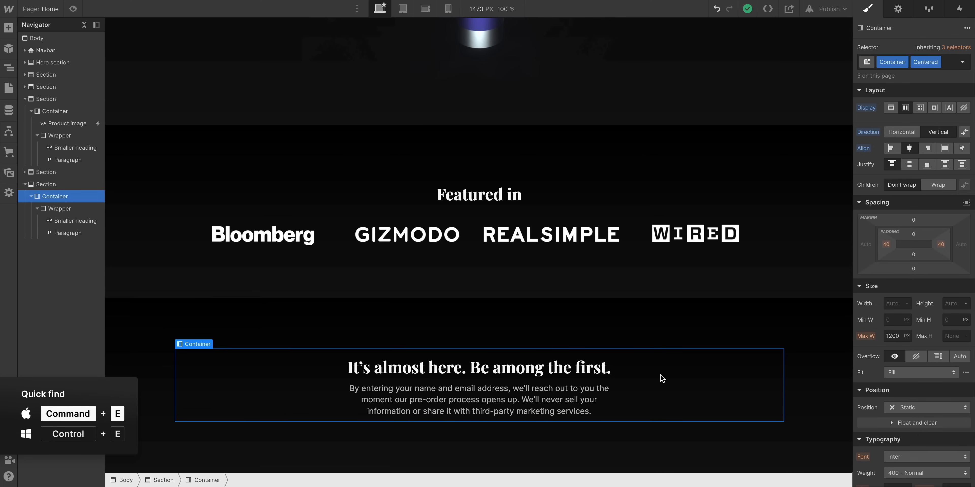
key("ctrl+e")
type("form")
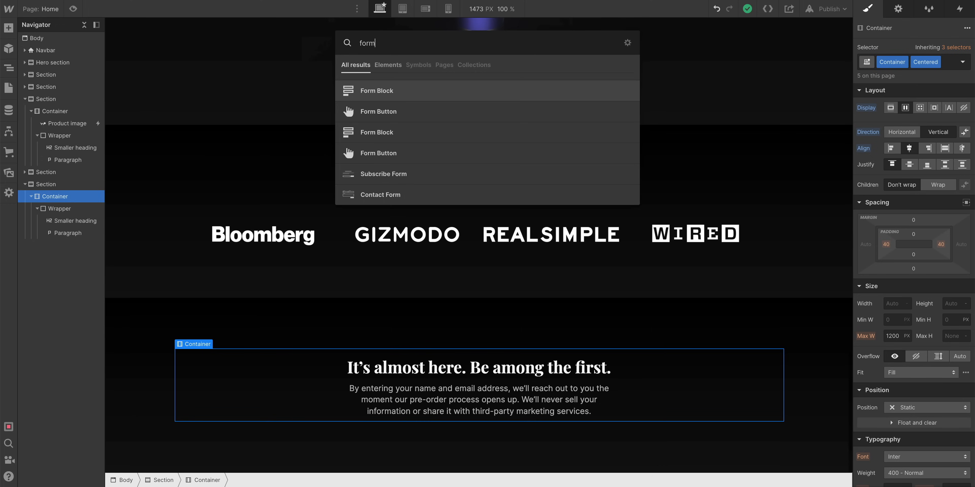
key("Return")
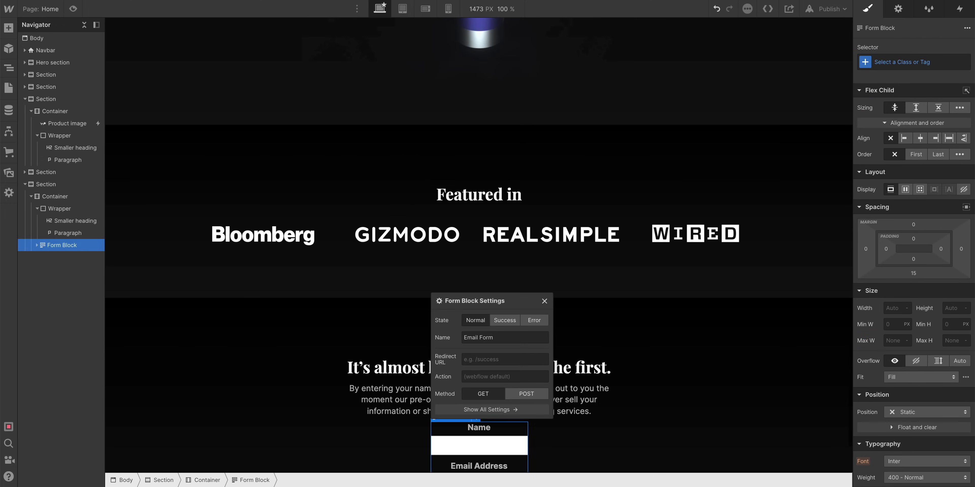
left_click(544, 301)
scroll(529, 356, "down", 3)
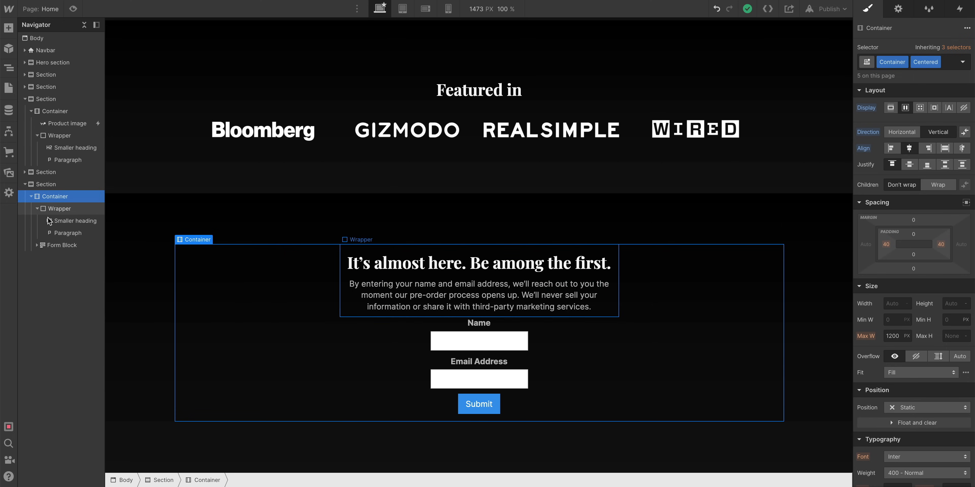
Stretch the form block across the container and set its maximum width to 600 px.
left_click(58, 245)
left_click(36, 208)
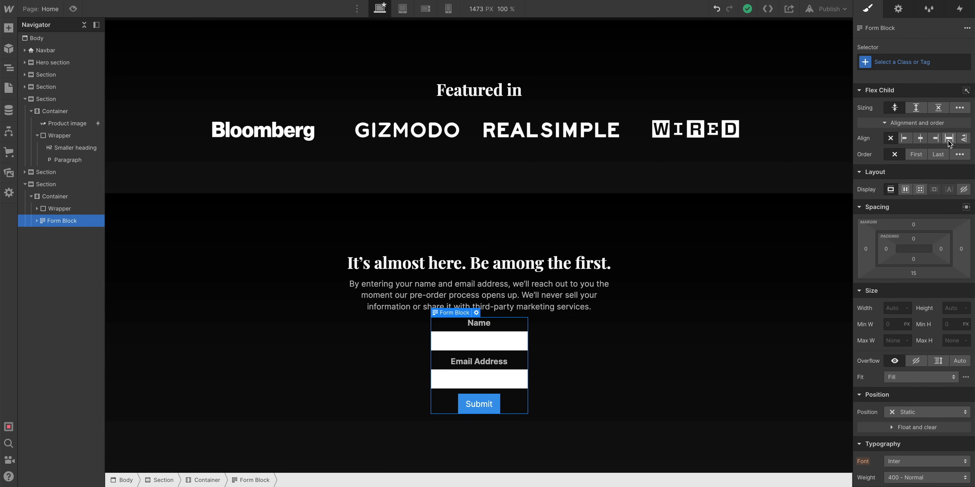
left_click(949, 139)
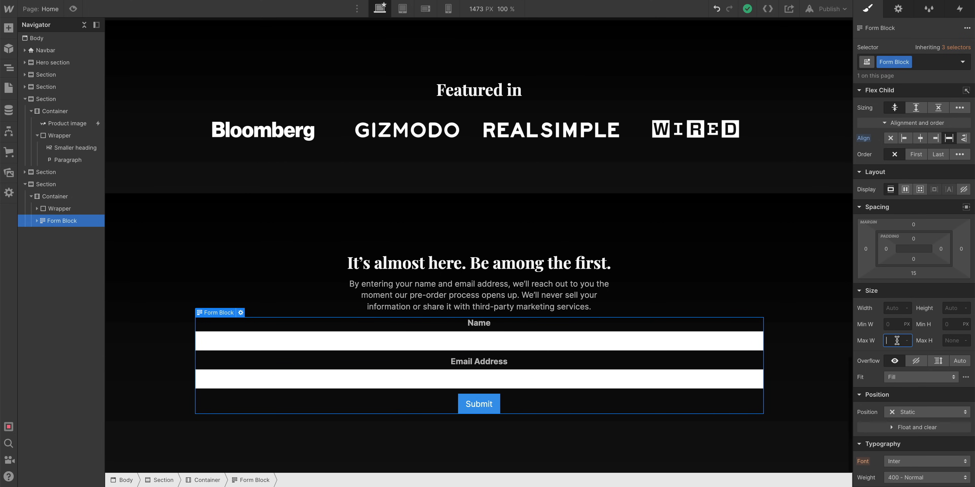
type("600")
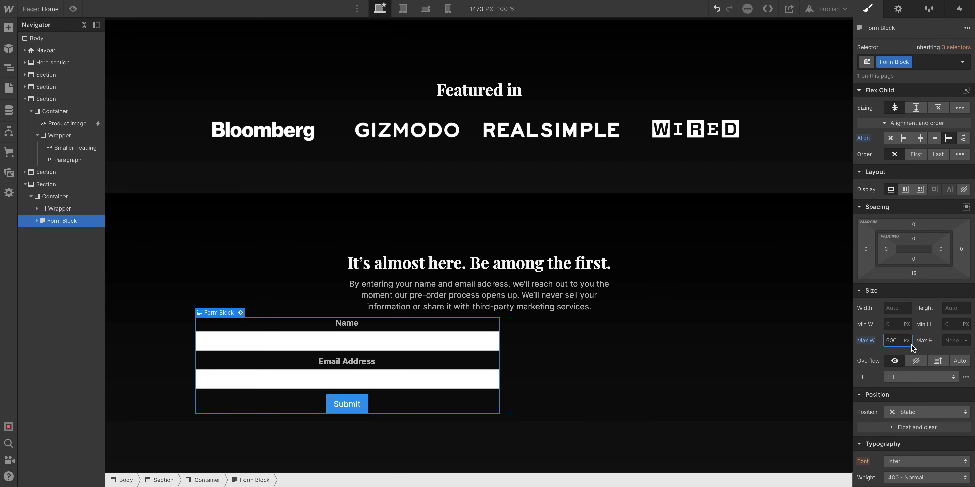
Try center and stretch alignment on the form block, and return its individual alignment to auto.
left_click(920, 139)
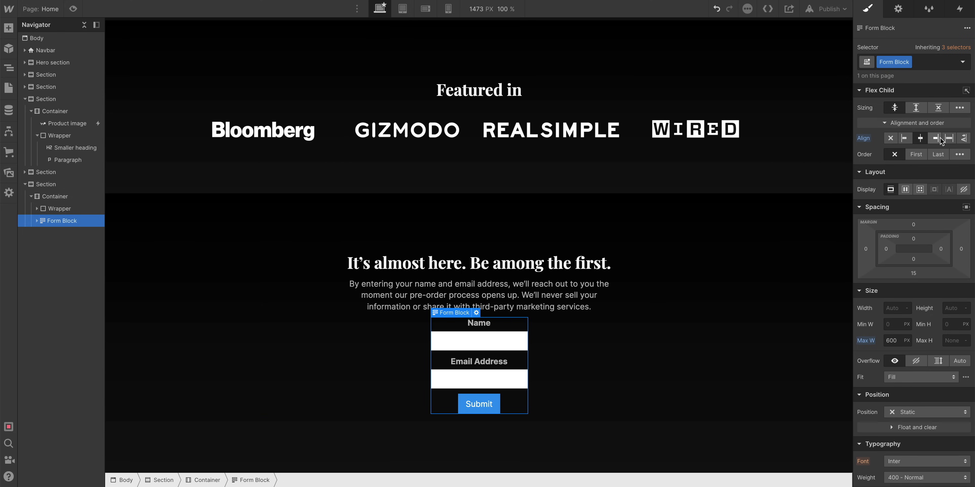
left_click(948, 139)
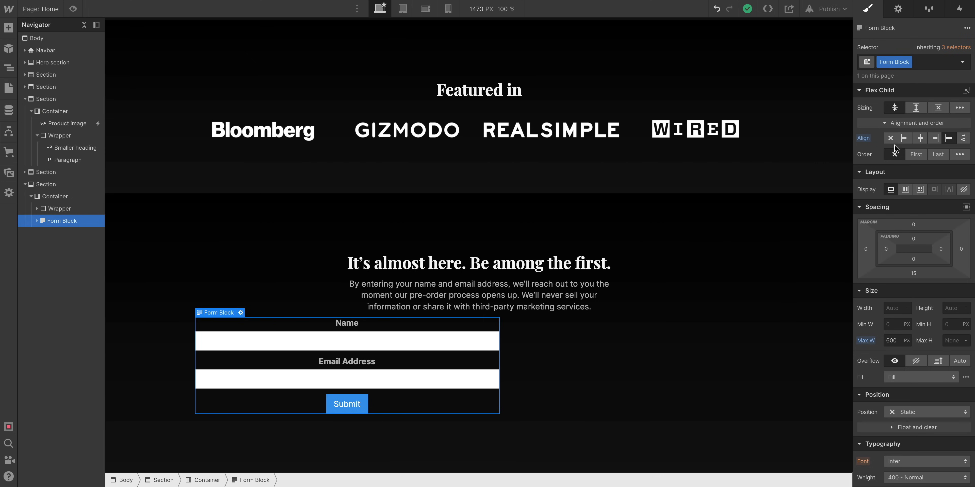
left_click(891, 139)
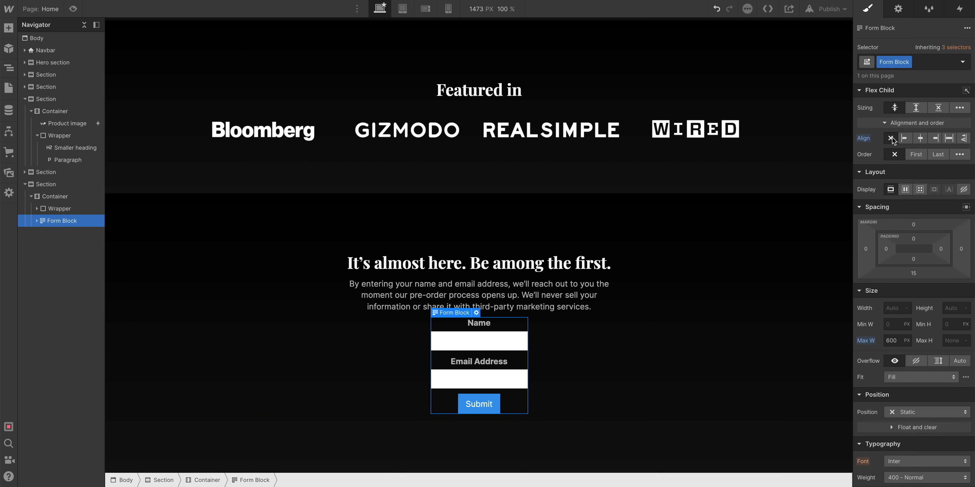
Set the form block's width to 100% and check it at the mobile portrait breakpoint before returning to desktop.
left_click(868, 139)
left_click(874, 152)
key("Return")
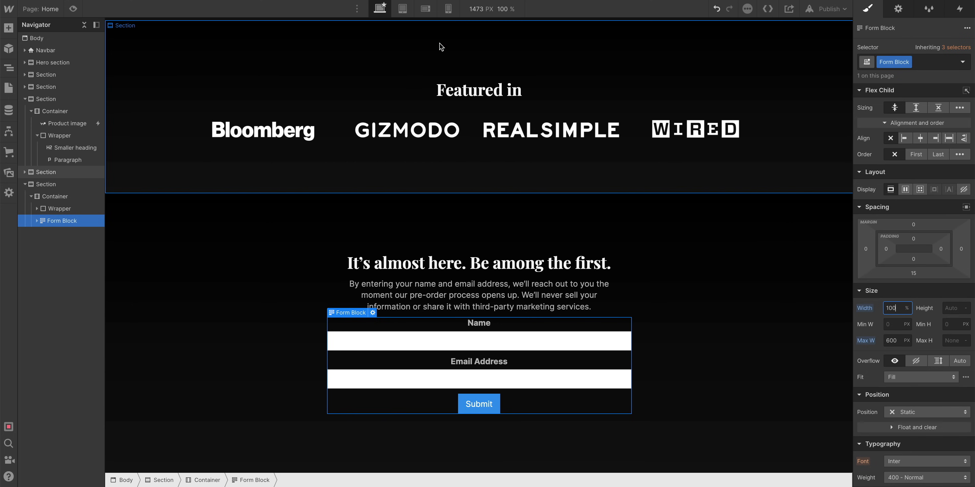
left_click(448, 9)
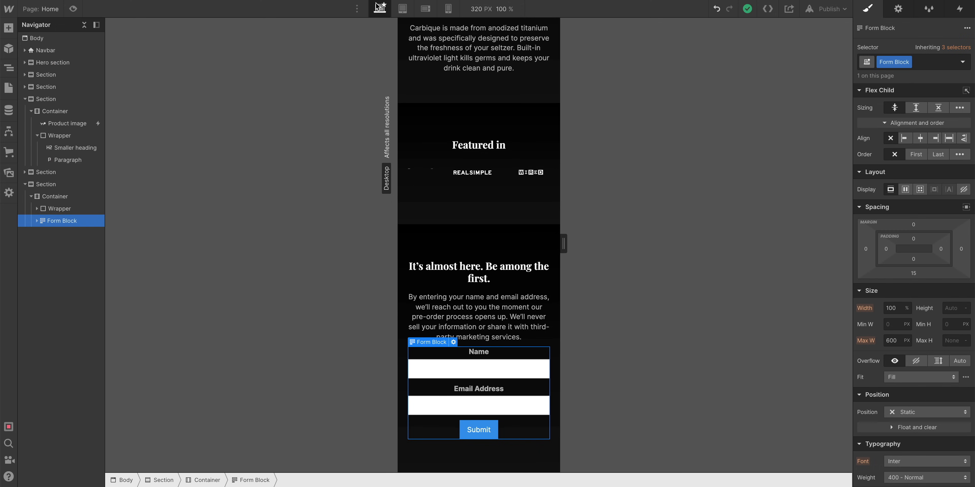
left_click(379, 8)
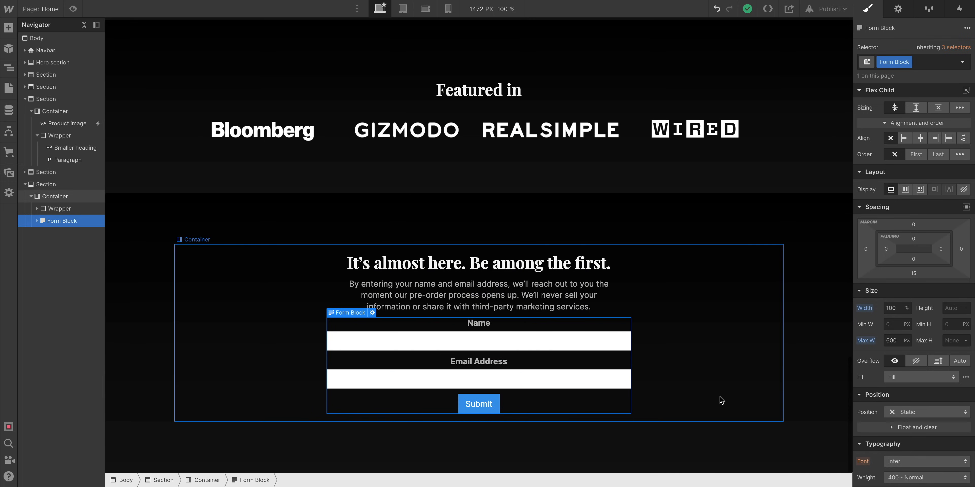
Left-align the Name field label and set its font weight to 500 - Medium and size to 14 px.
left_click(484, 328)
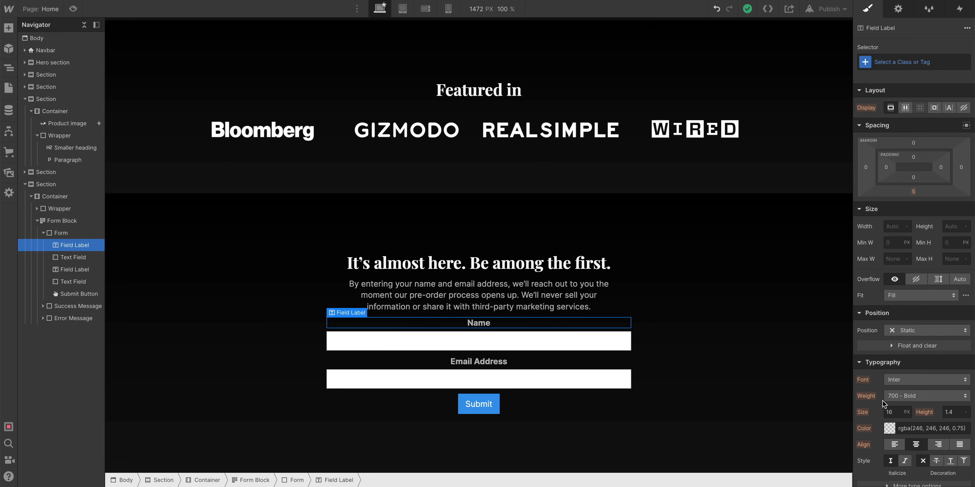
scroll(882, 404, "down", 8)
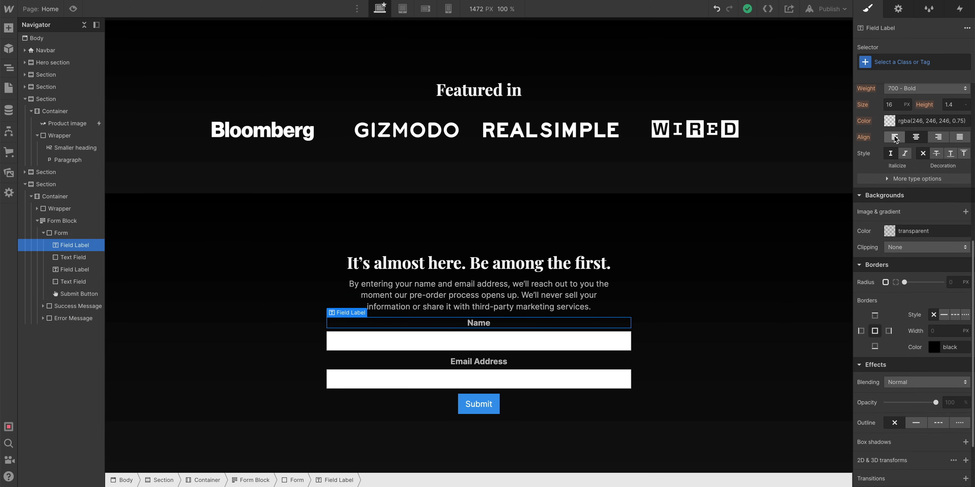
left_click(894, 138)
scroll(888, 176, "up", 1)
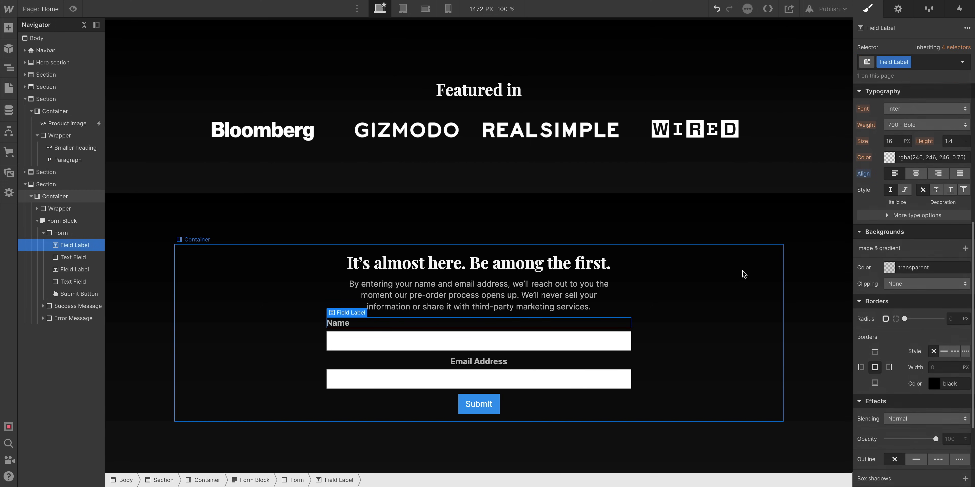
left_click(915, 130)
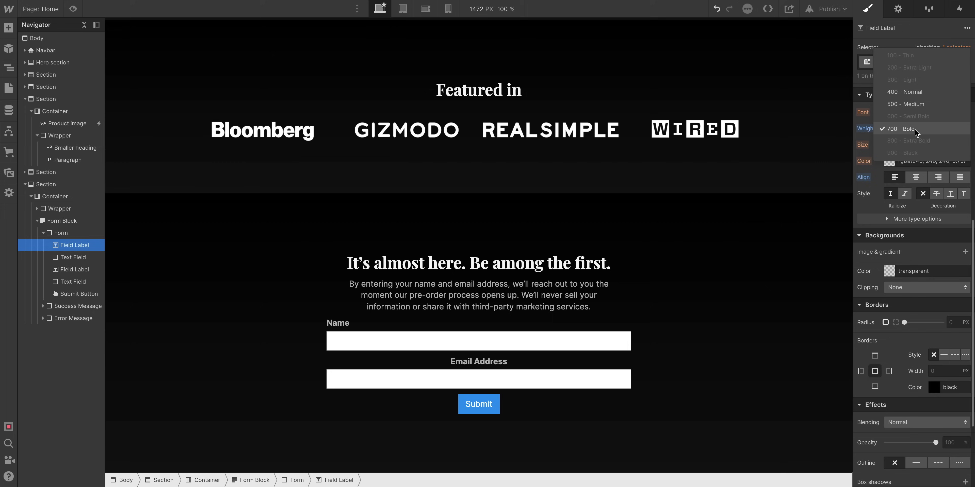
left_click(924, 105)
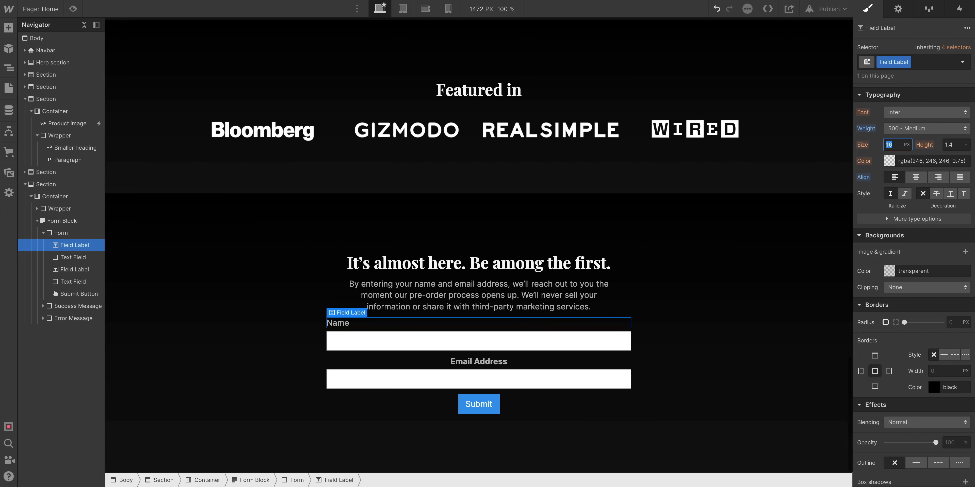
type("14")
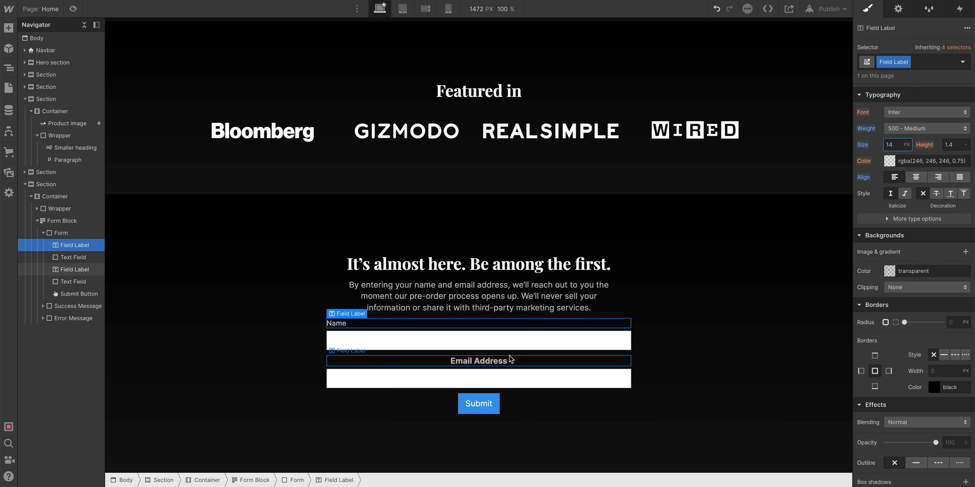
Apply the existing Field Label class to the Email Address label.
left_click(500, 365)
left_click(913, 57)
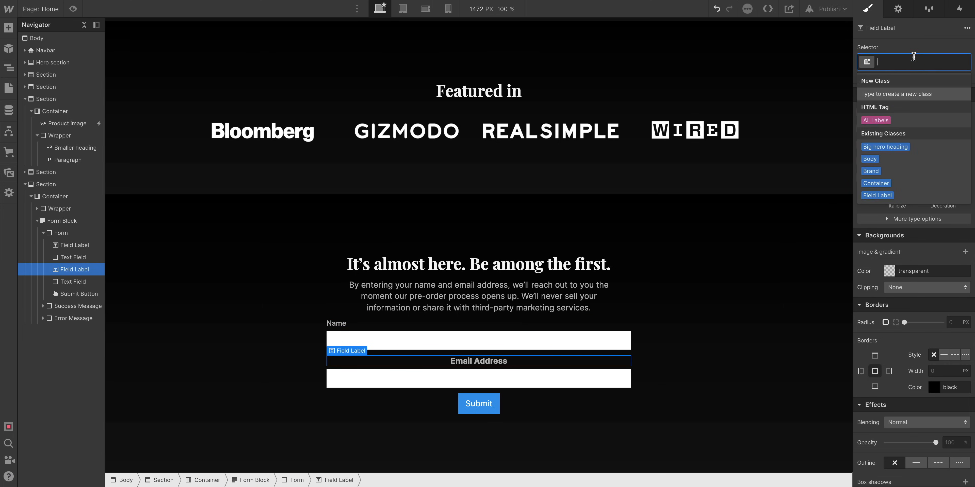
left_click(877, 195)
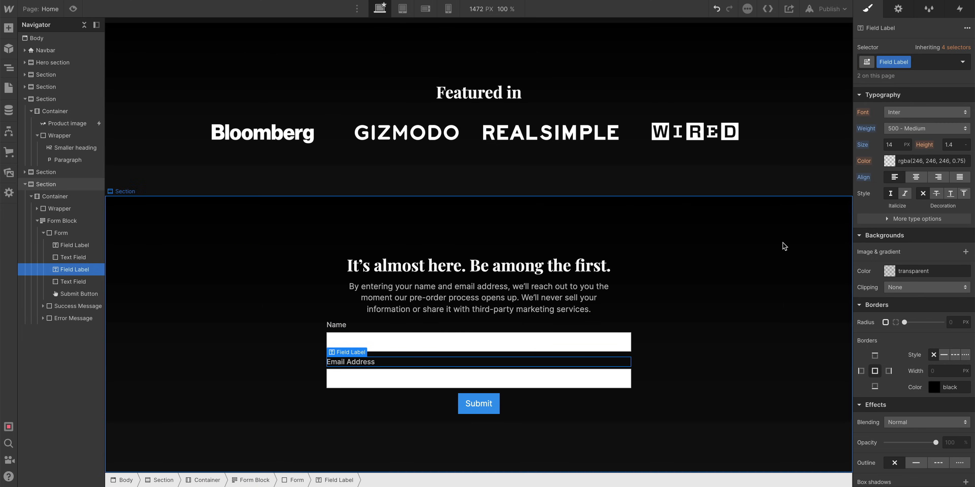
Set the Name text field's bottom margin to 20 px and compare it with the Email Address field.
left_click(345, 346)
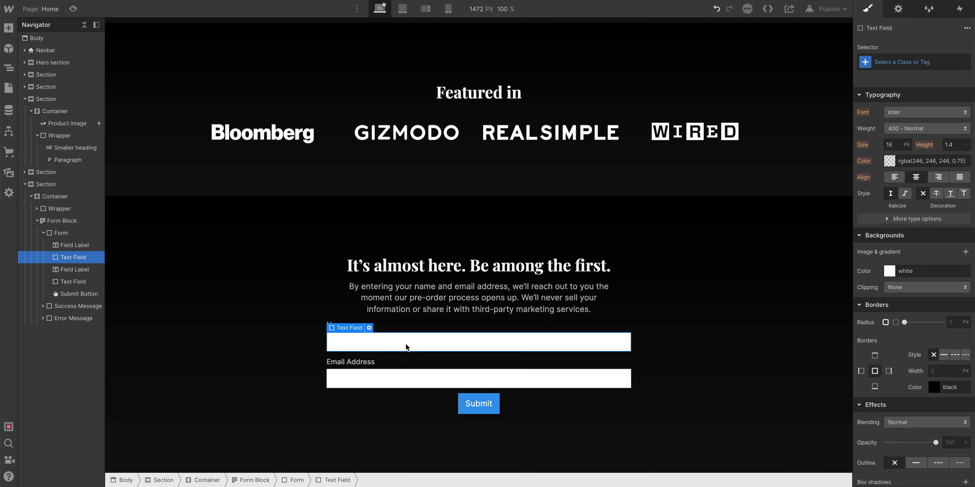
scroll(906, 244, "up", 7)
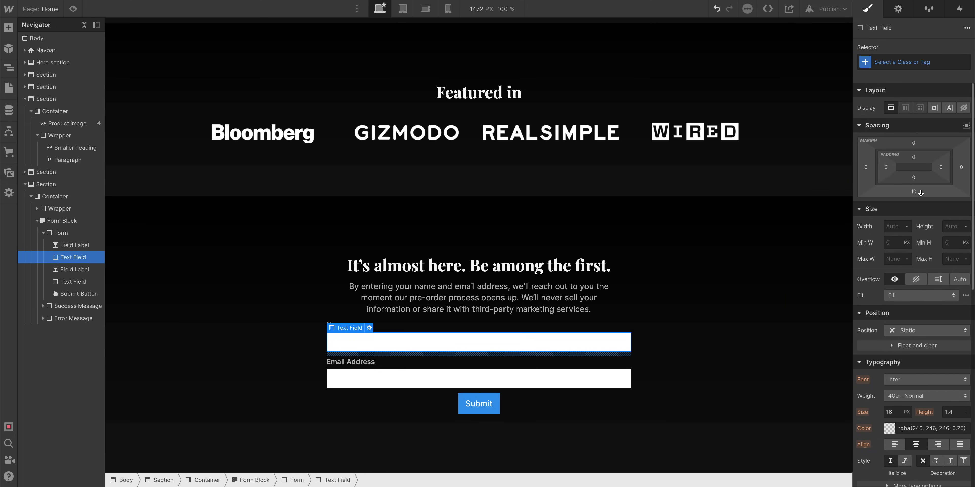
left_click_drag(921, 193, 919, 197)
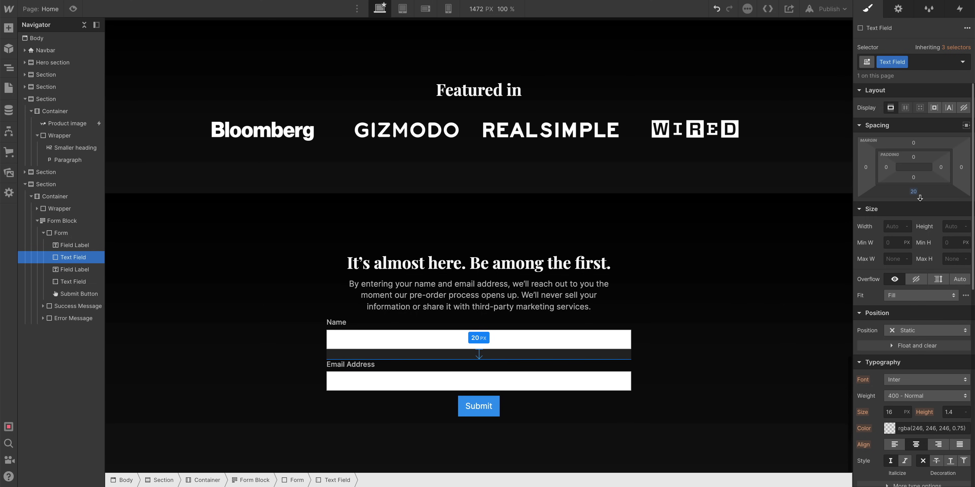
left_click(385, 385)
left_click(390, 339)
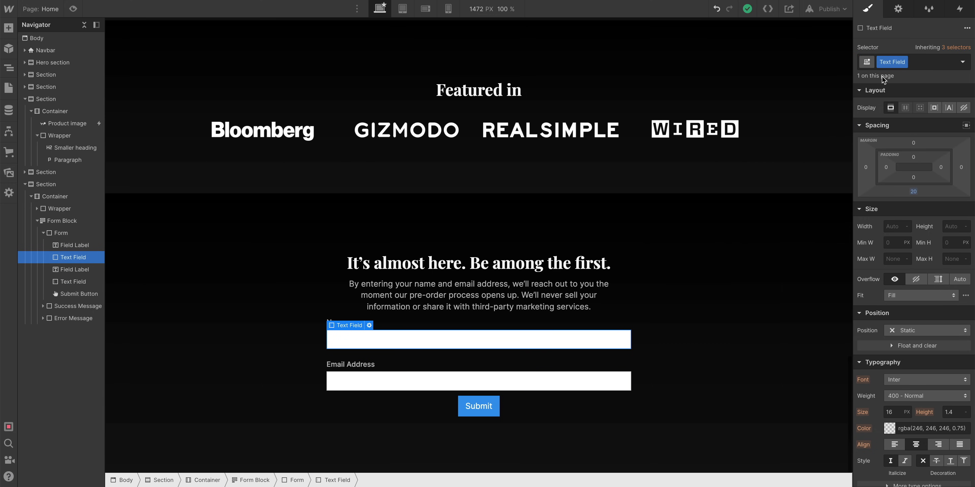
Apply the Text Field class to the Email Address input, and try adjusting the shared bottom margin before undoing that change.
left_click(458, 385)
left_click(908, 65)
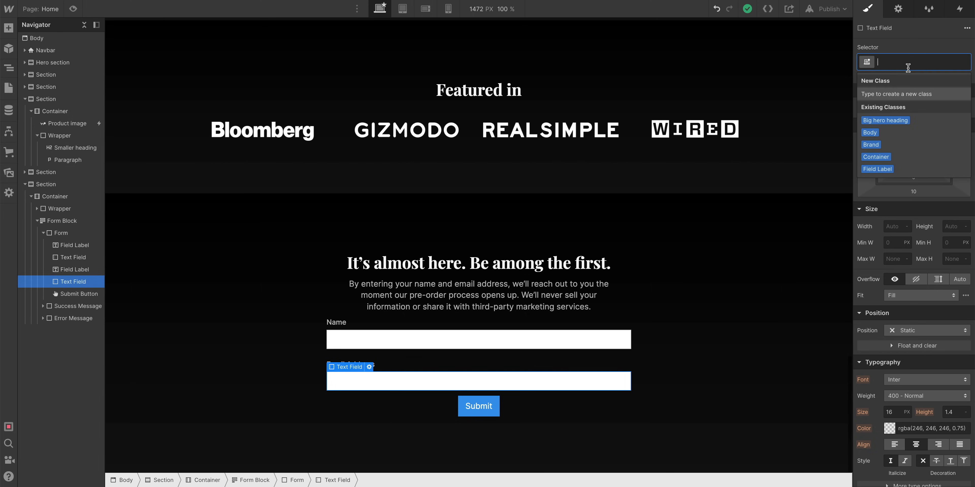
type("text")
left_click(888, 122)
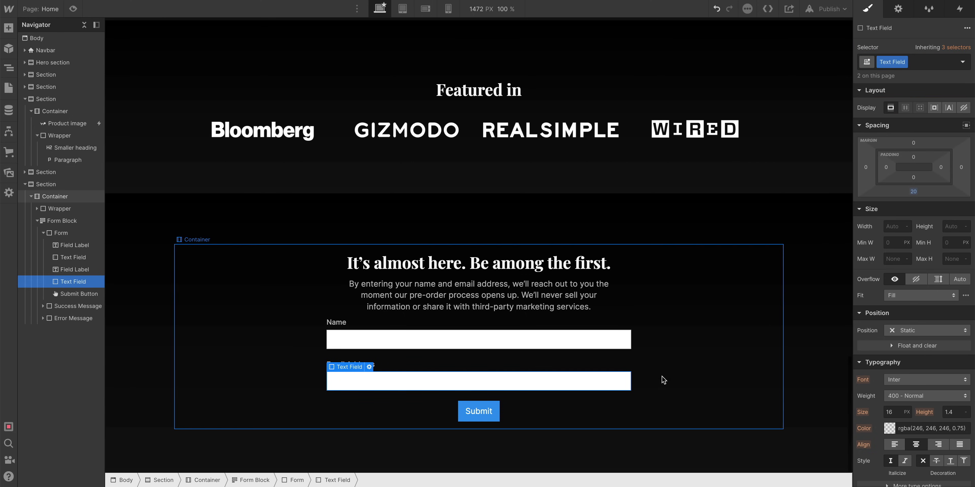
left_click_drag(932, 189, 926, 223)
key("ctrl+z")
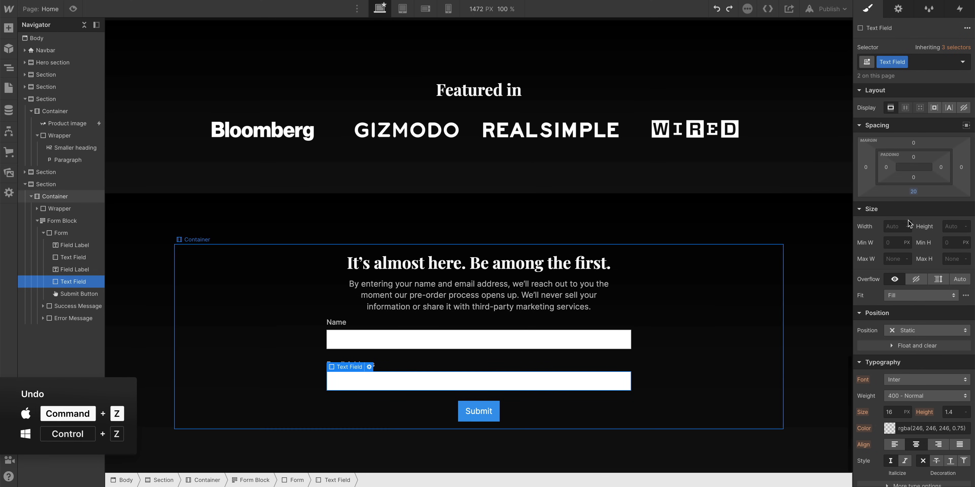
Set the submit button's width to 100% and check the button in the Figma mockup.
left_click(492, 404)
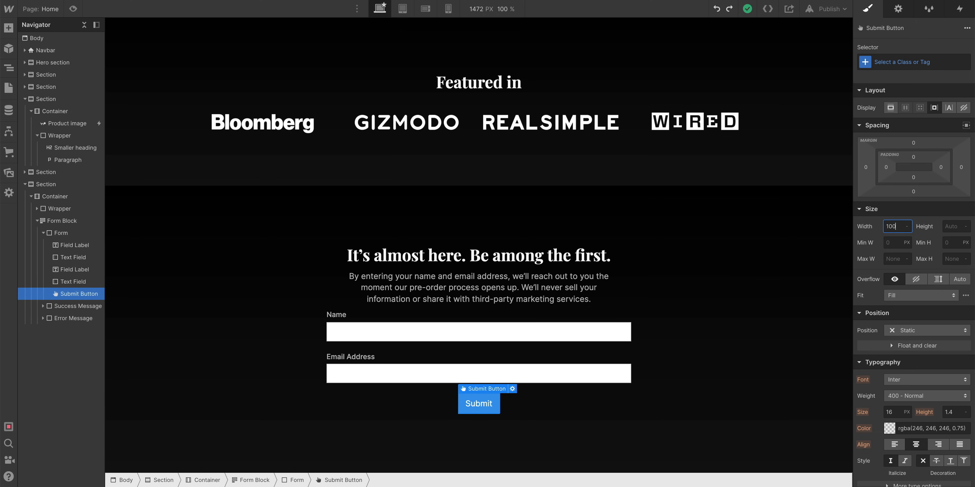
type("%")
key("Return")
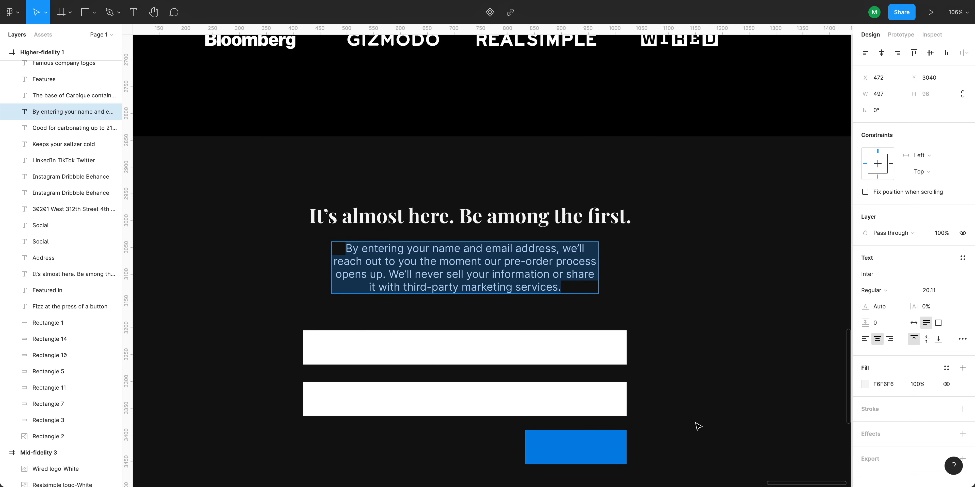
scroll(681, 431, "down", 5)
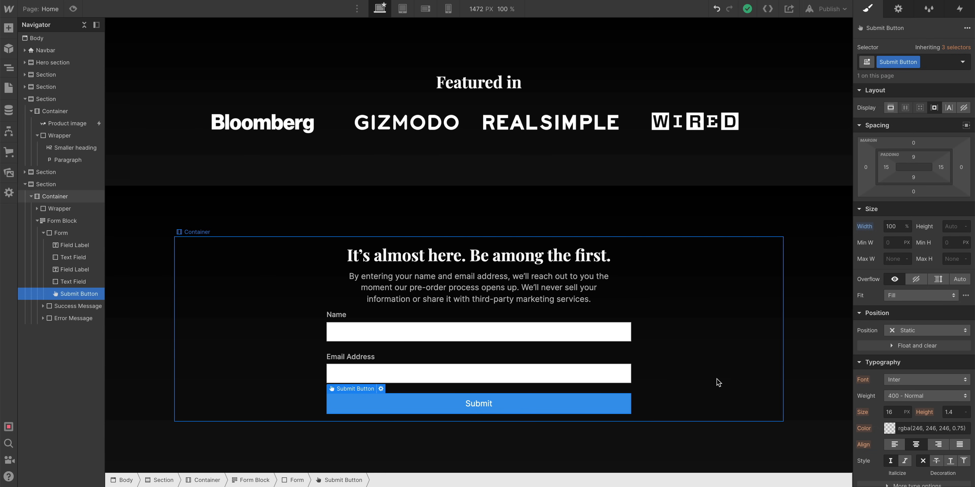
Save the Sign up nav button's background color #d854ae as a swatch named Brand pink.
scroll(735, 334, "up", 15)
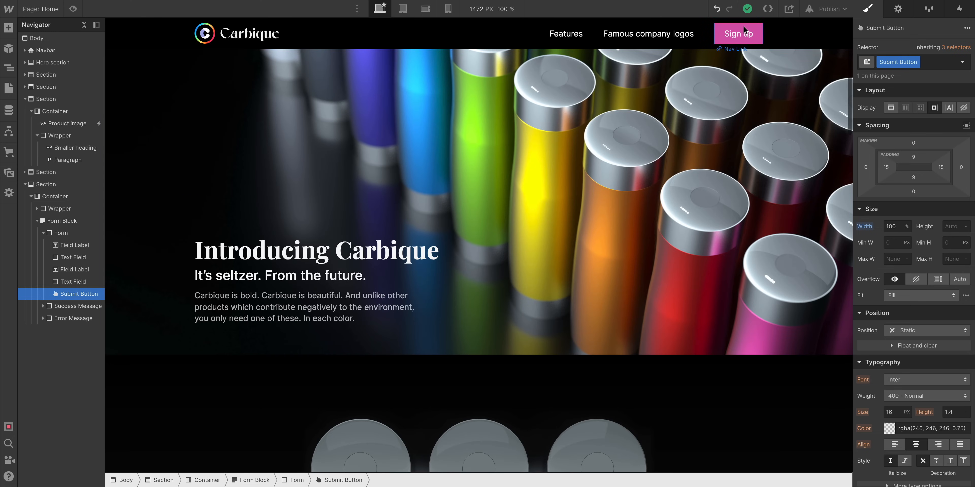
left_click(758, 32)
scroll(873, 368, "down", 5)
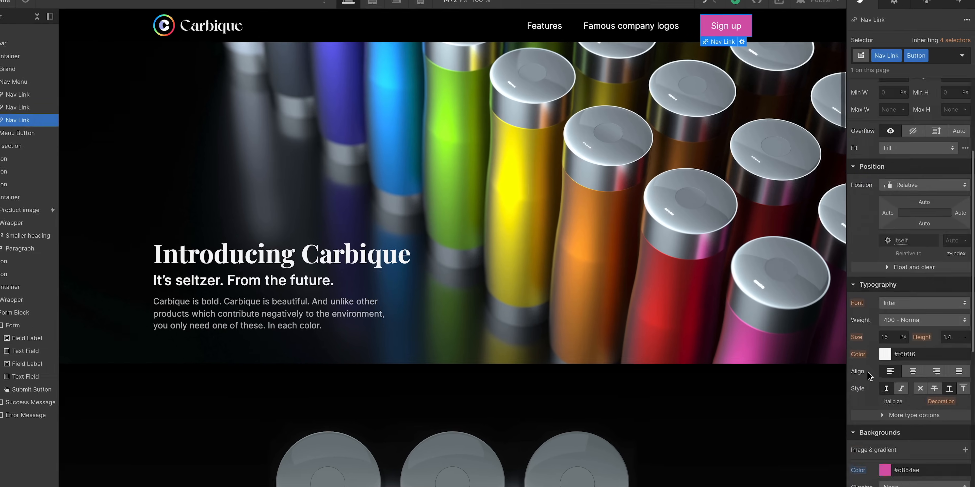
scroll(869, 376, "down", 3)
left_click(885, 333)
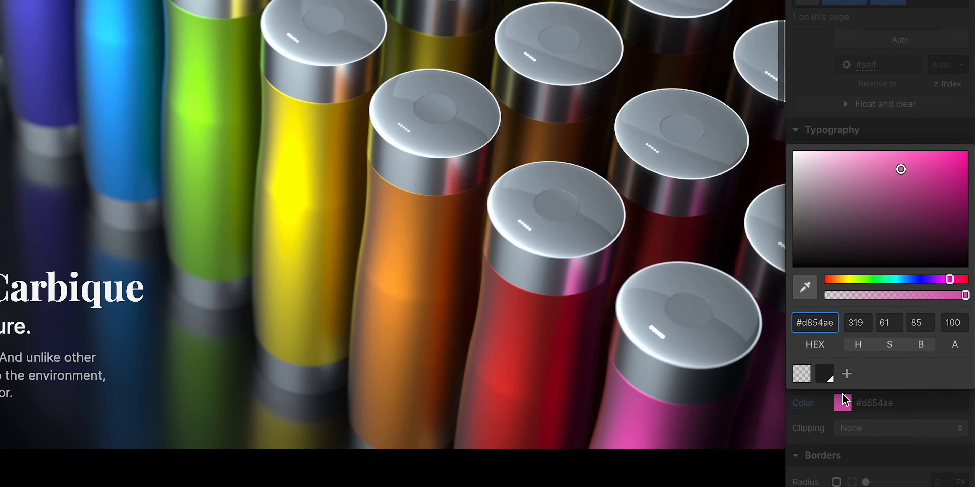
left_click(889, 313)
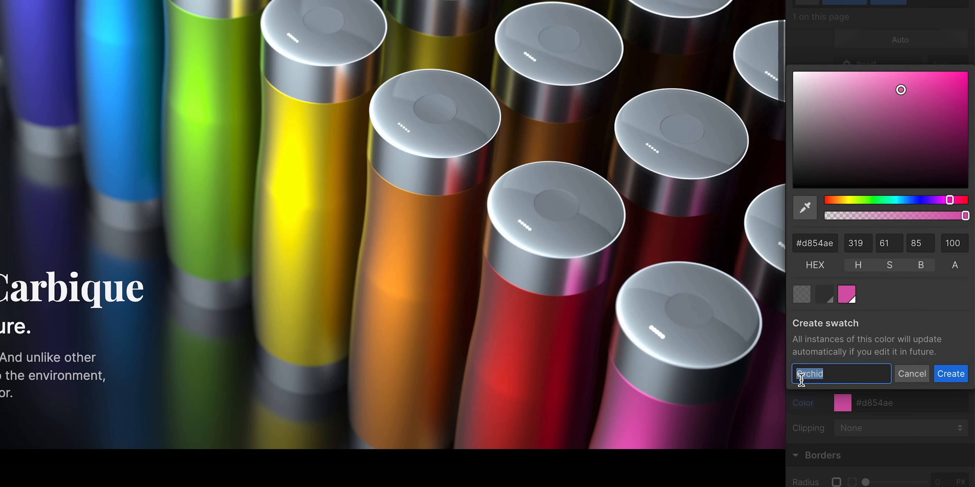
type("Brand pink")
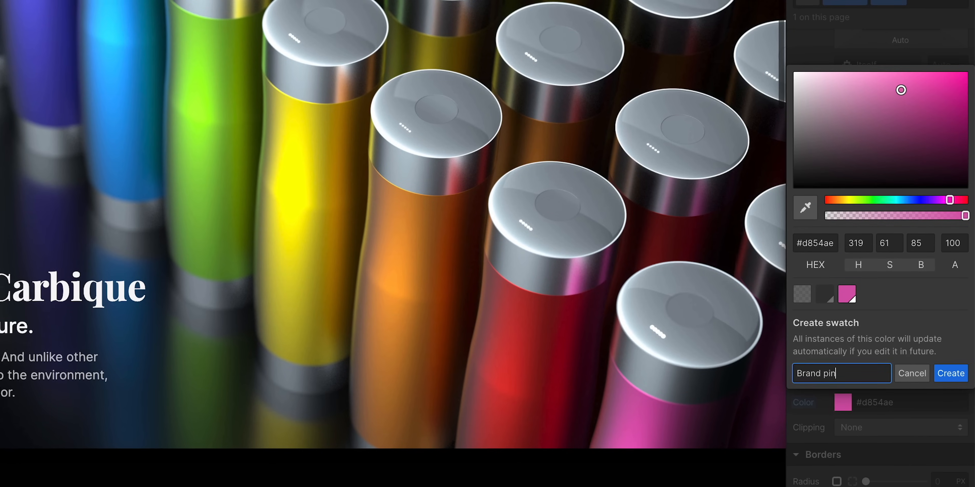
key("Return")
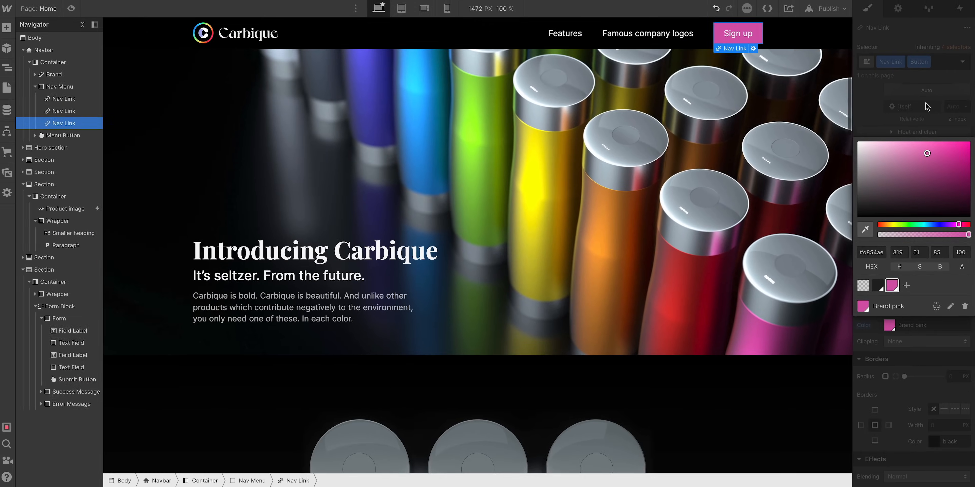
left_click(925, 104)
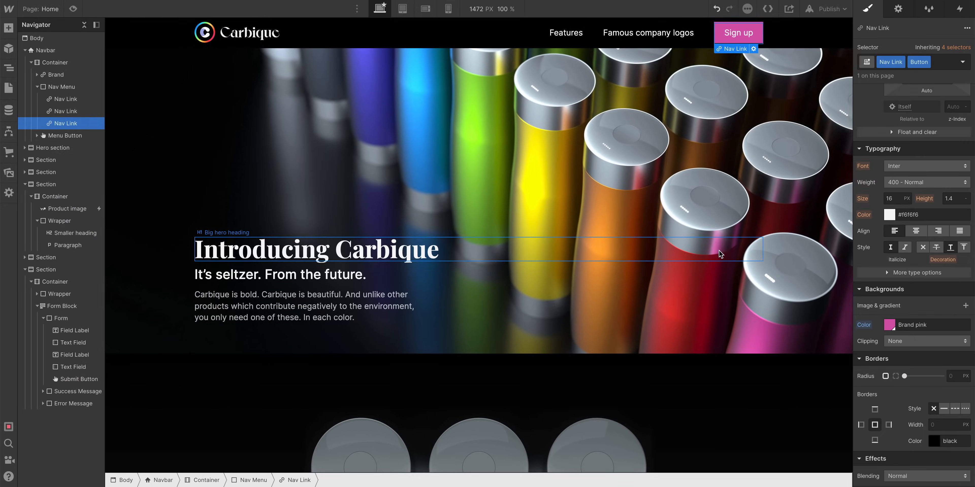
Set the submit button's background color to the Brand pink swatch, and briefly view the button's settings.
scroll(718, 250, "down", 20)
left_click(582, 400)
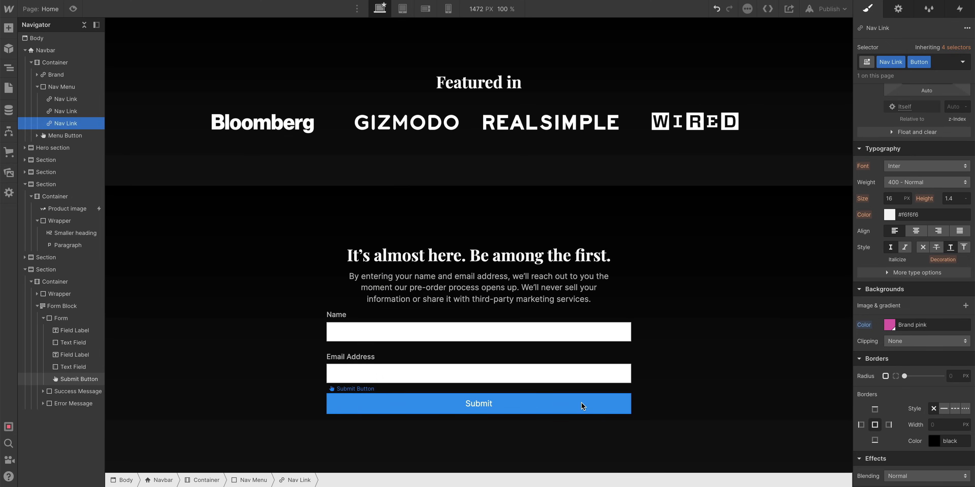
left_click(894, 261)
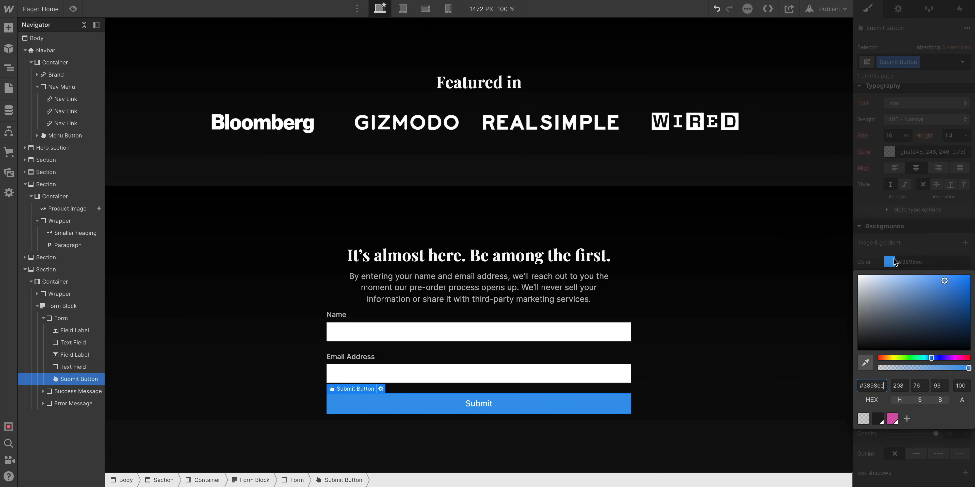
left_click(891, 419)
left_click(891, 229)
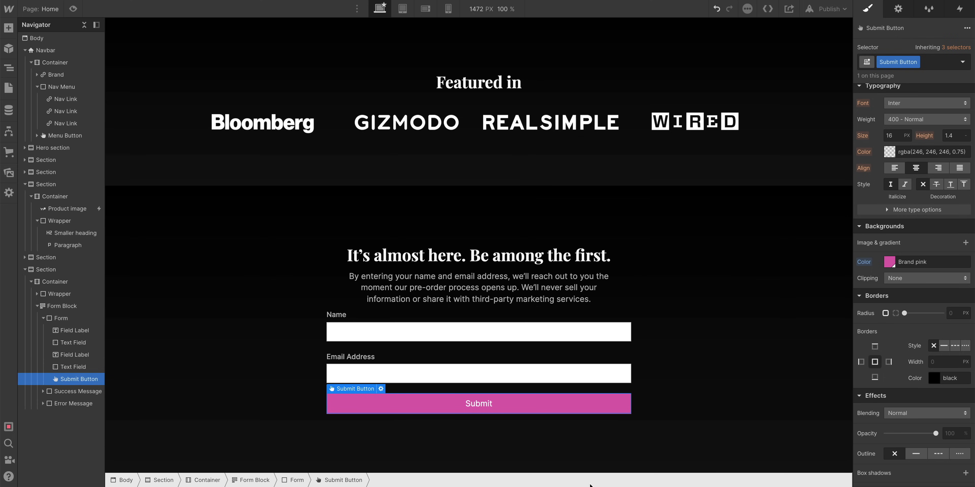
double_click(479, 404)
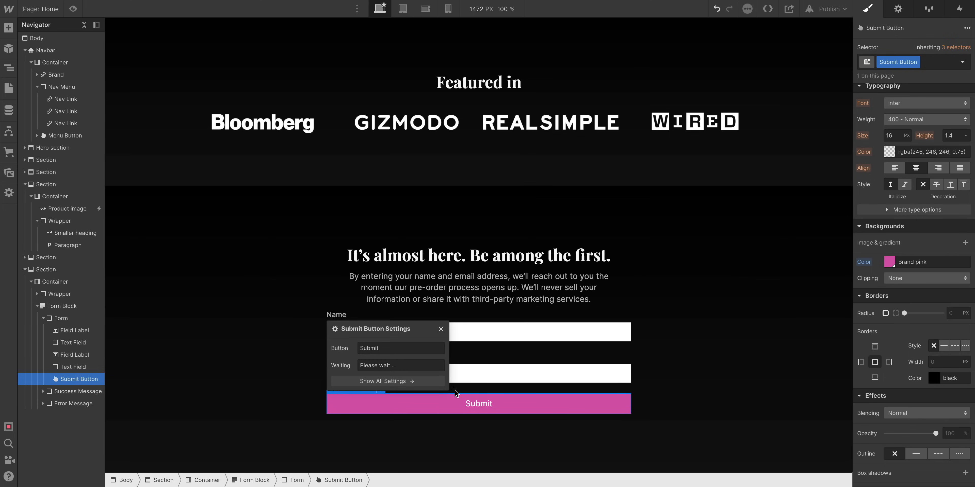
left_click(441, 329)
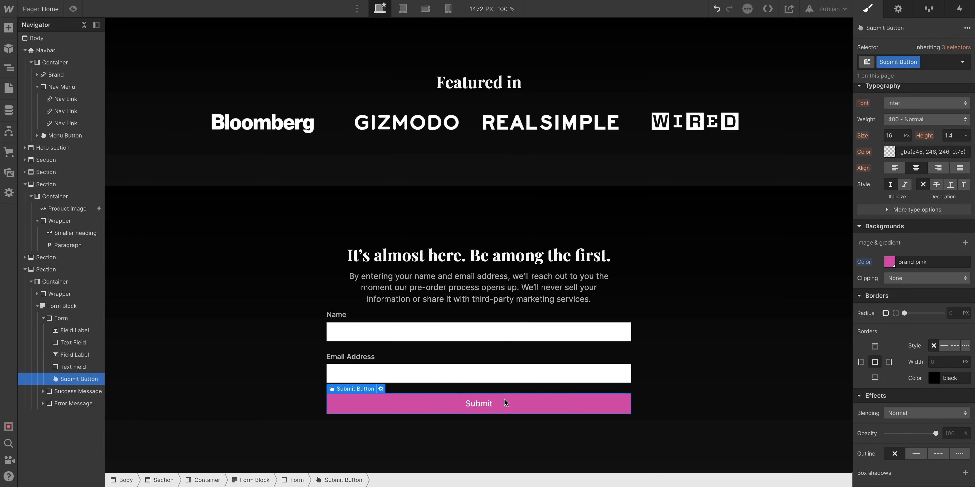
Reset the submit button's width to auto.
scroll(509, 404, "up", 3)
scroll(899, 226, "up", 6)
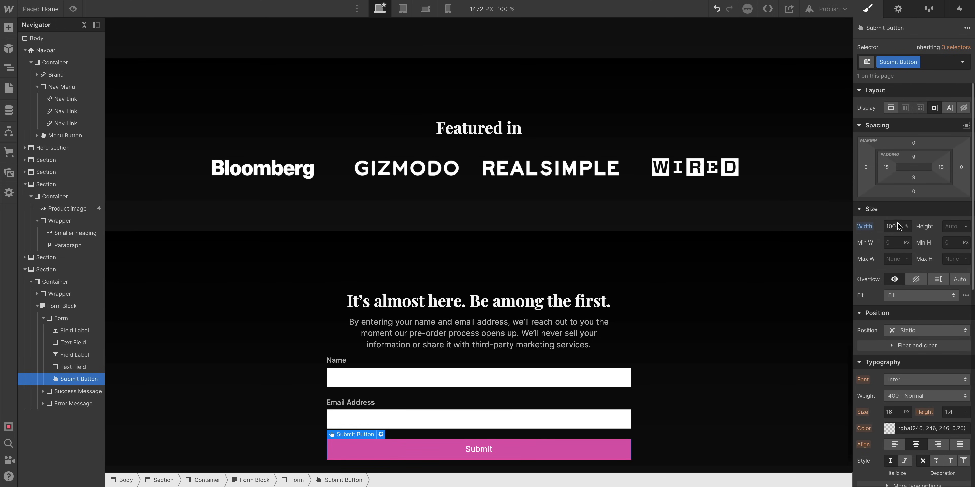
left_click(865, 227, "alt")
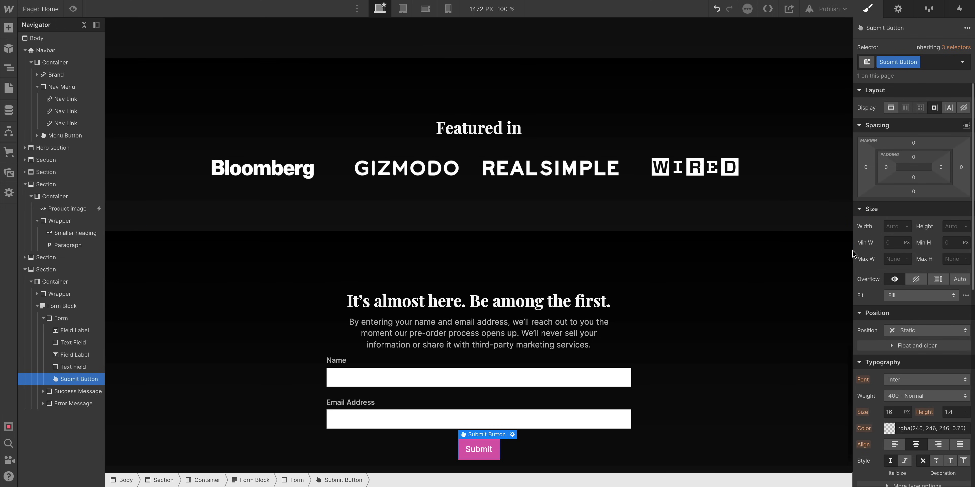
Select the Form element inside the form block and set its layout to flex with a vertical direction.
scroll(607, 439, "down", 2)
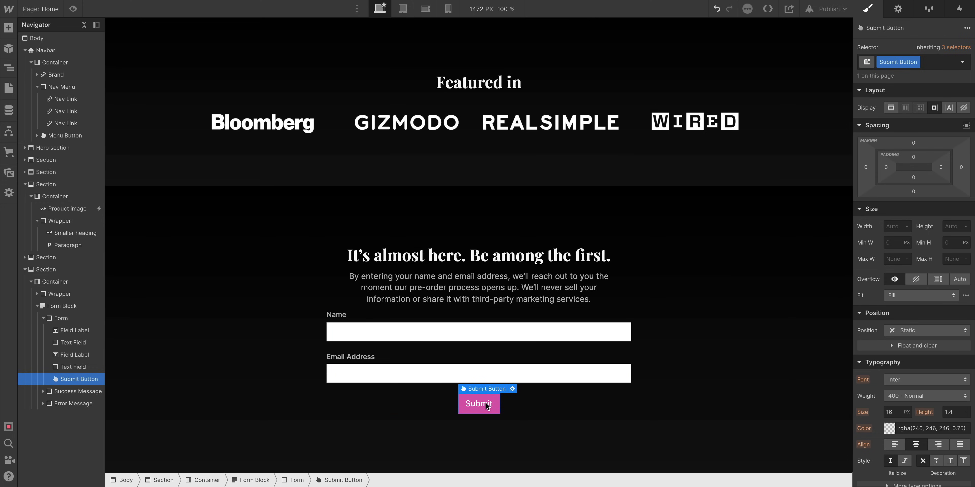
left_click(569, 402)
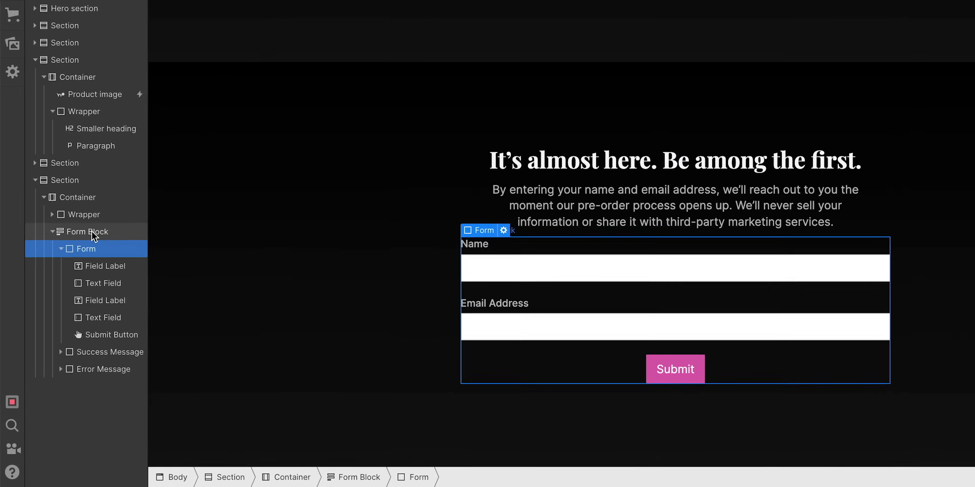
left_click(63, 301)
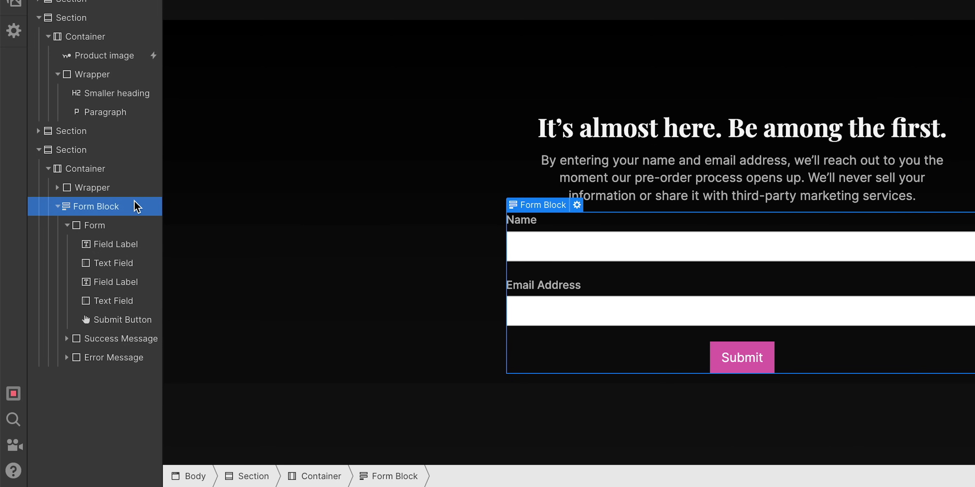
left_click(112, 227)
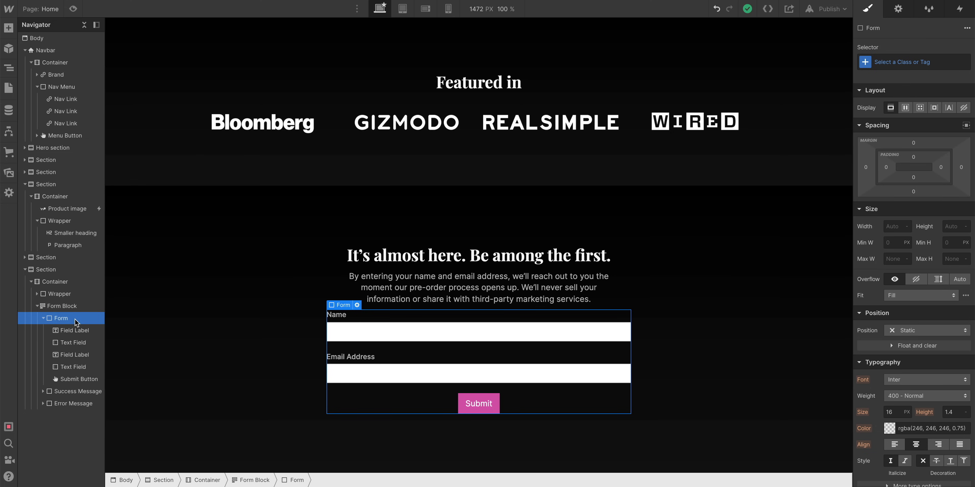
left_click(905, 108)
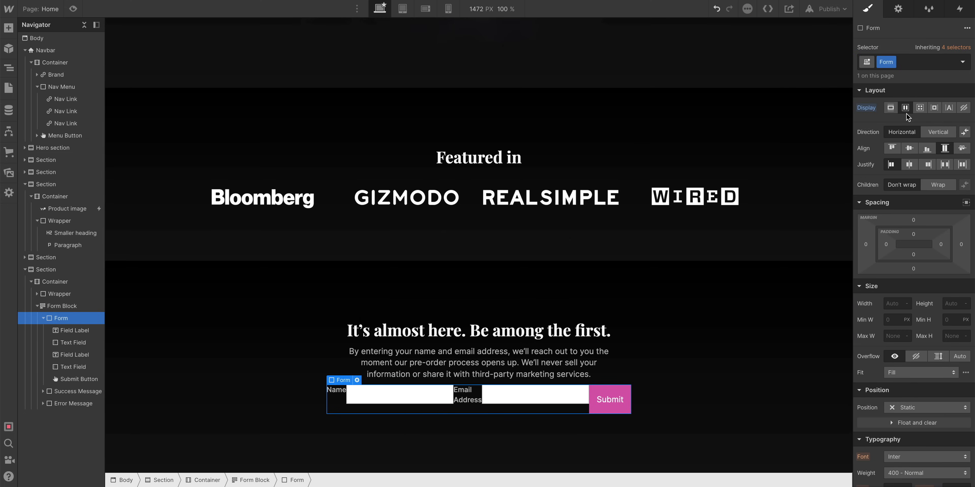
left_click(935, 131)
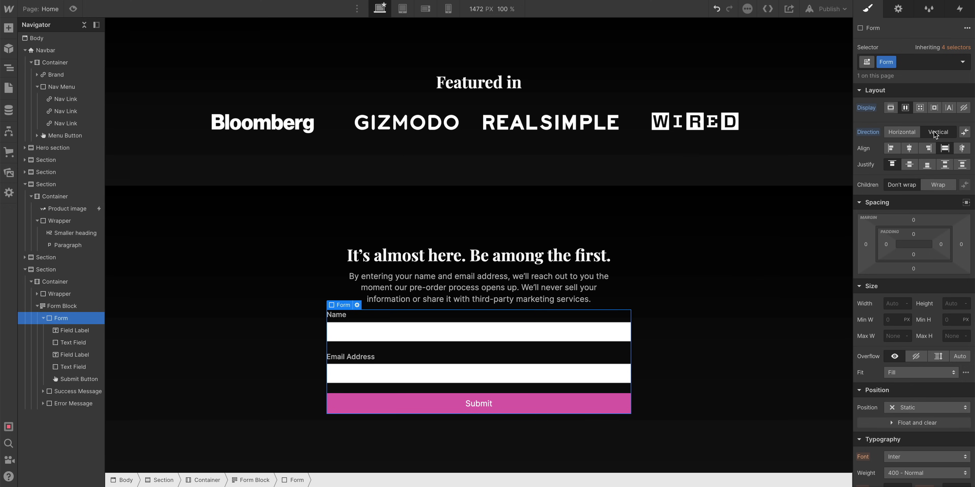
Align the submit button to the end of the form and set its left and right padding to 40 px.
left_click(517, 412)
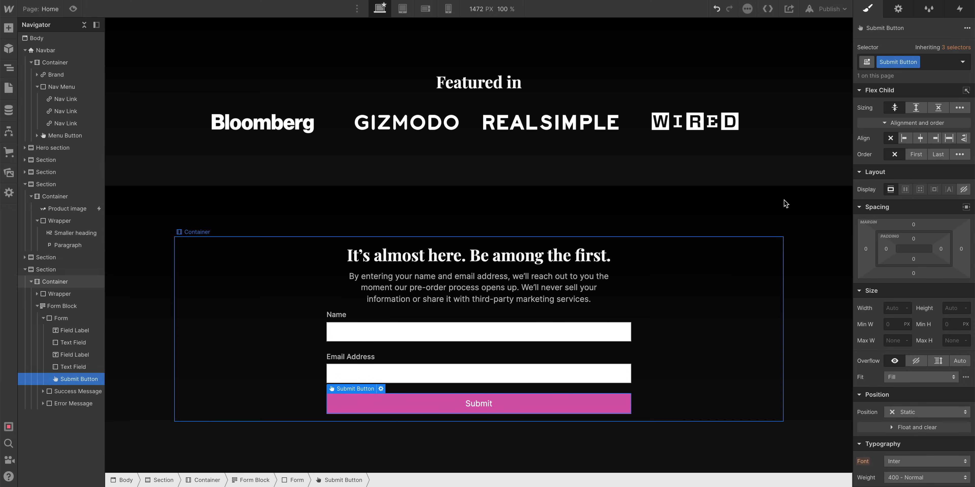
left_click(909, 139)
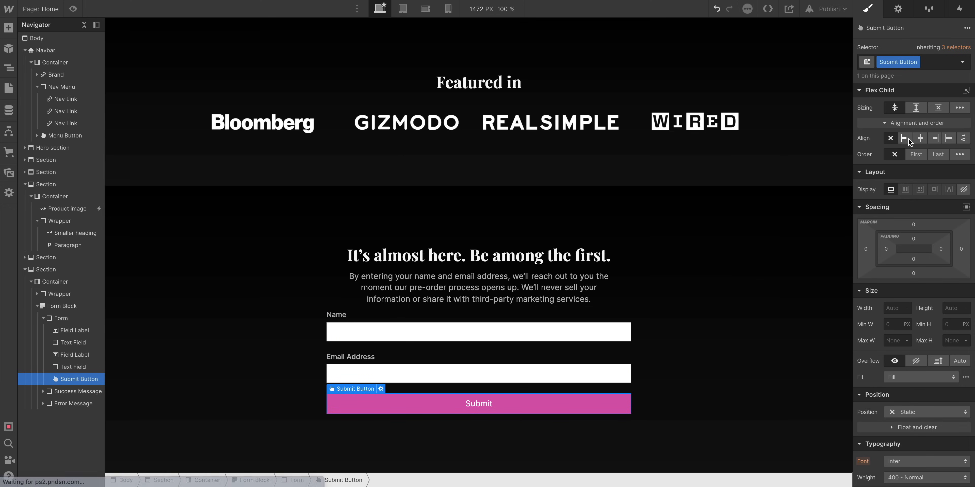
left_click(919, 139)
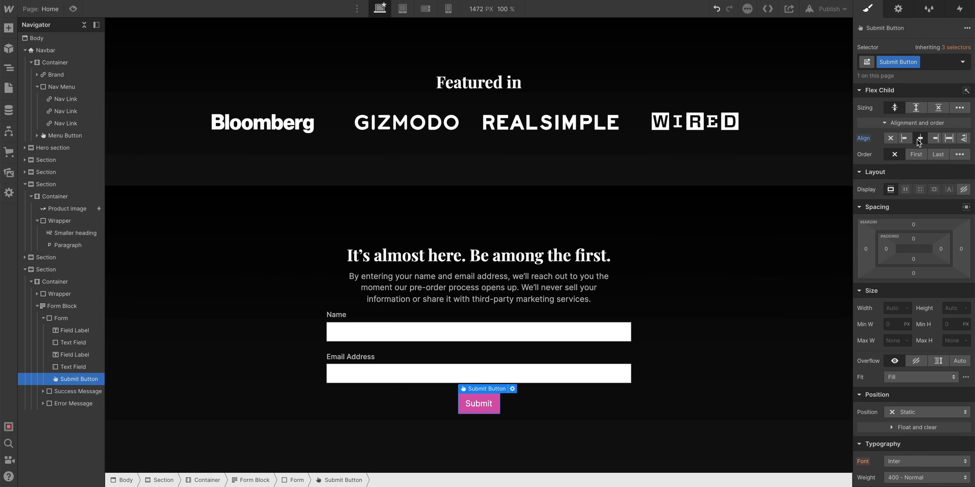
left_click(935, 140)
left_click_drag(876, 239, 907, 252)
left_click(793, 360)
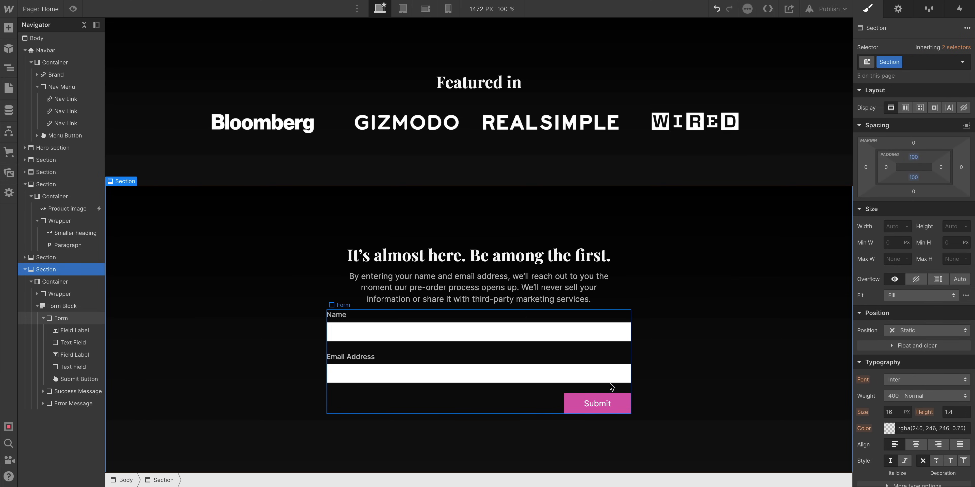
Set the submit button's top margin to 15 px and deselect it.
left_click(612, 399)
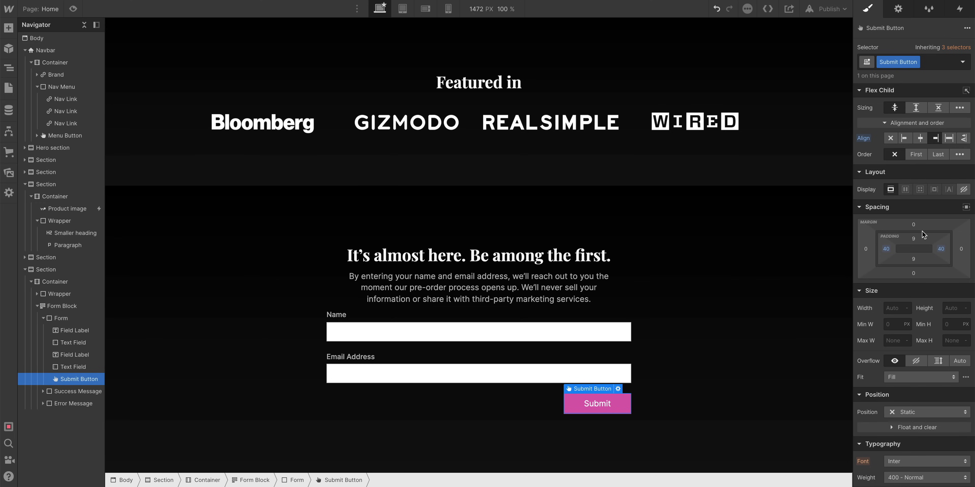
left_click_drag(921, 234, 931, 221)
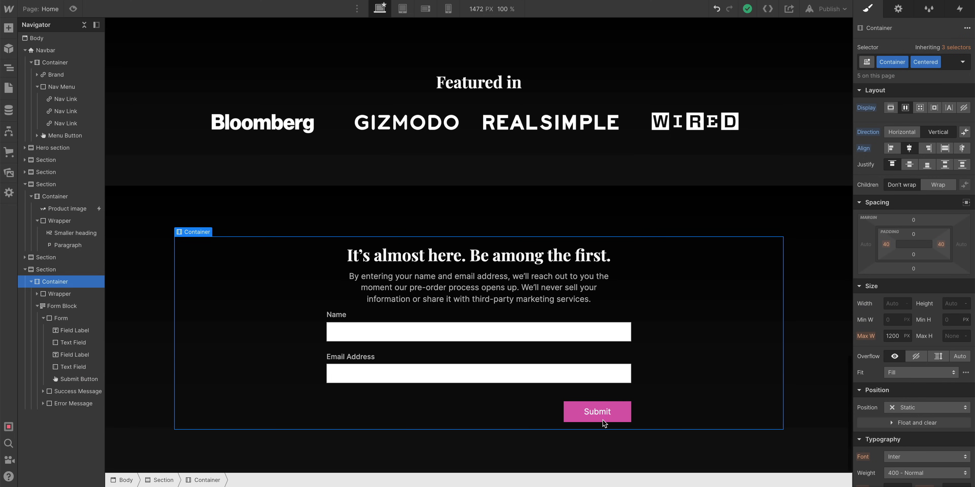
left_click(603, 418)
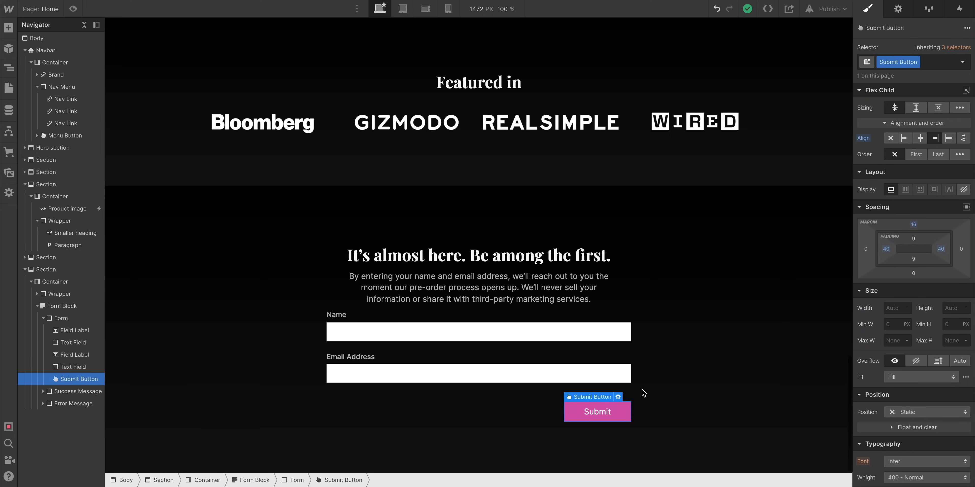
left_click(913, 225)
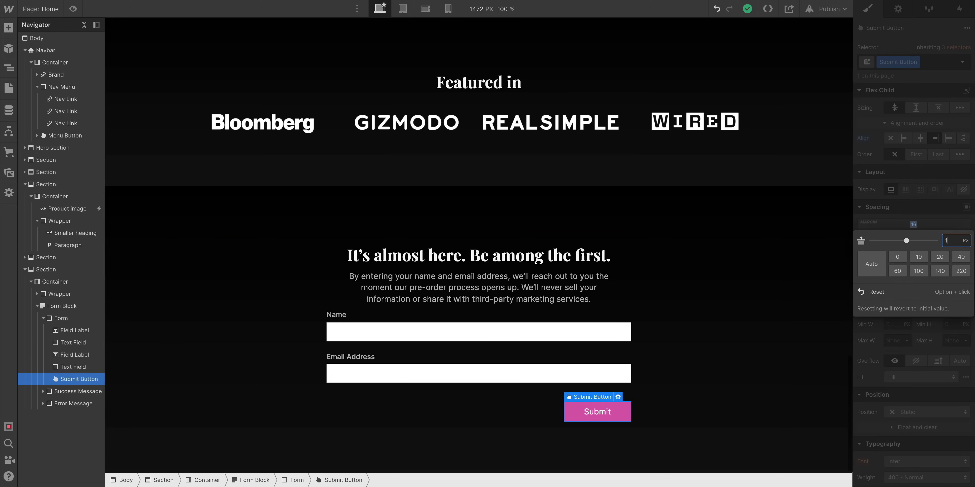
type("1")
key("Return")
key("Escape")
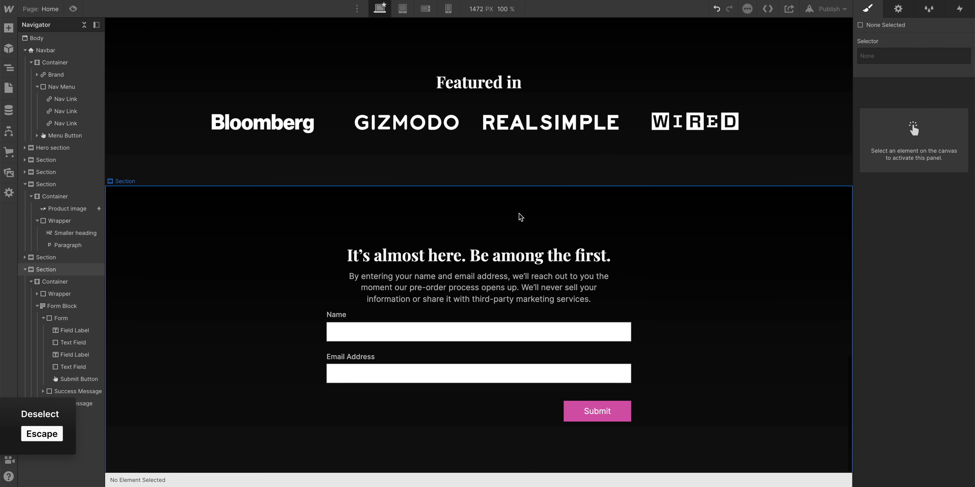
Check the sign-up form at the tablet, mobile landscape and mobile portrait breakpoints, resizing the canvas within each.
scroll(518, 210, "down", 1)
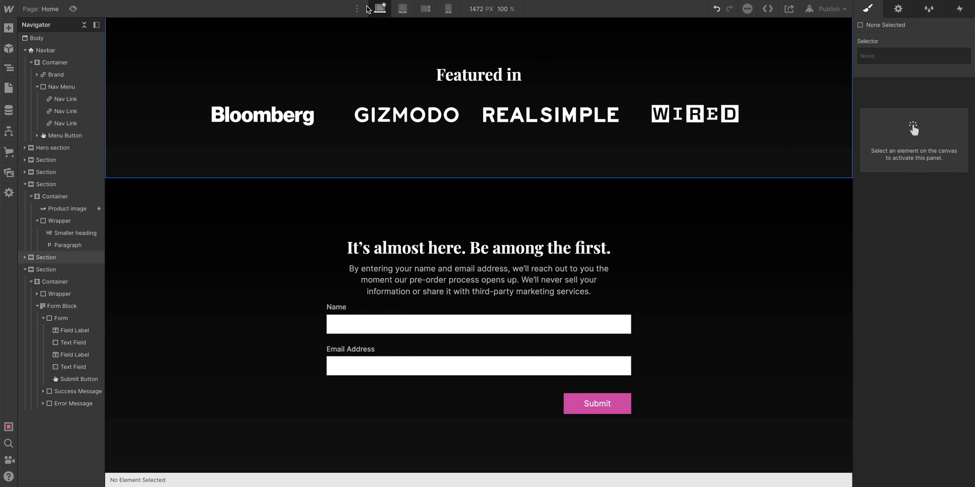
left_click(403, 8)
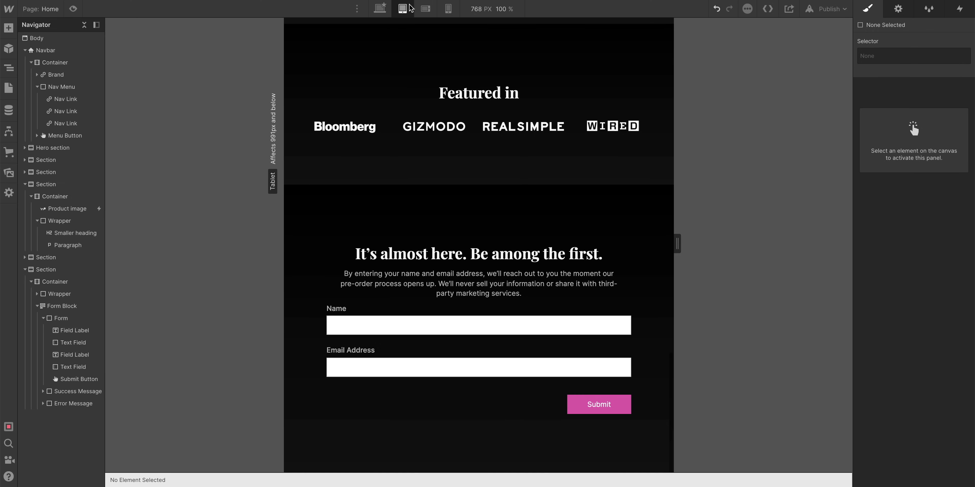
left_click(424, 9)
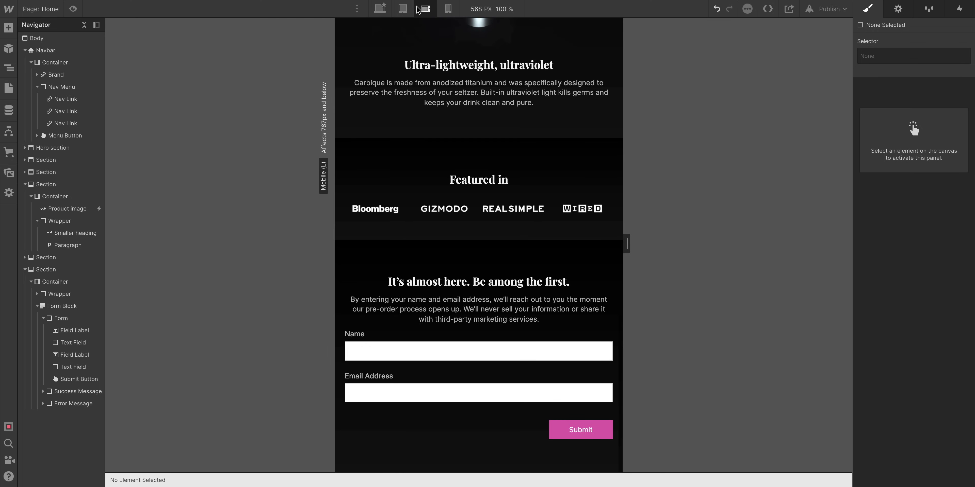
left_click(403, 8)
scroll(672, 250, "down", 5)
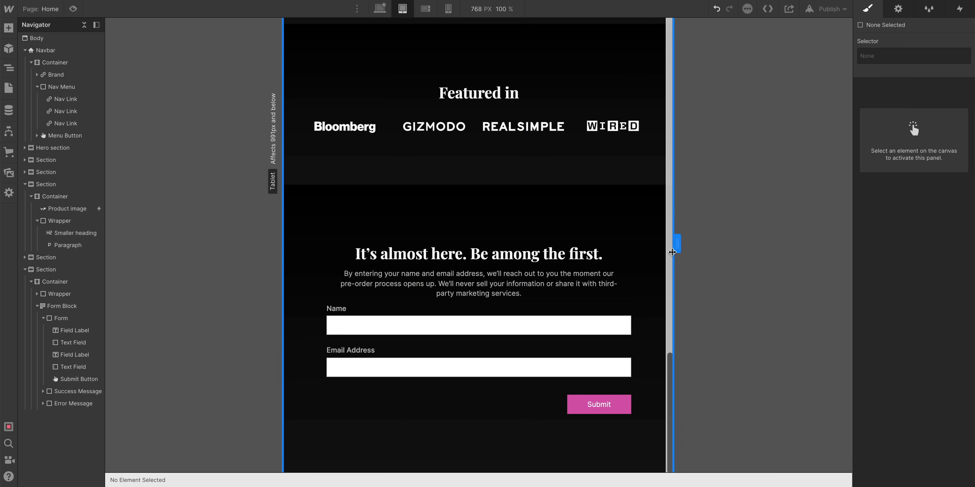
left_click_drag(671, 252, 826, 251)
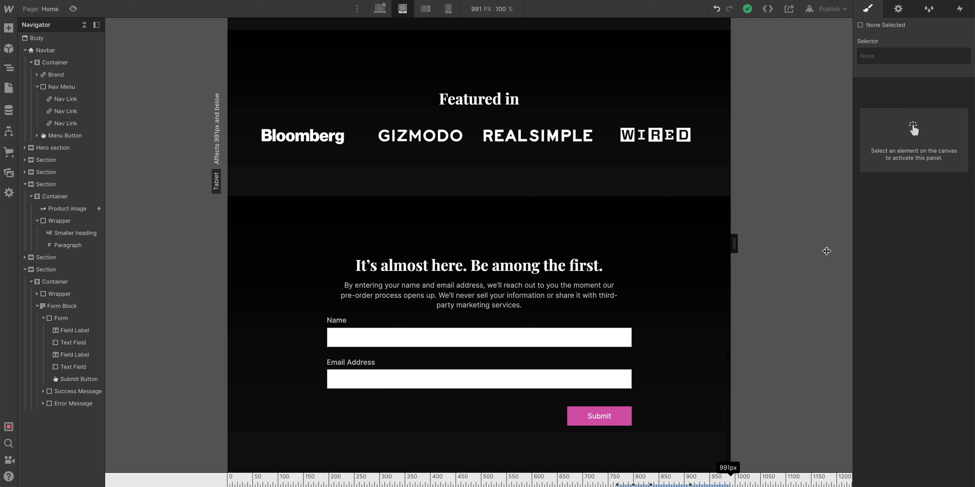
left_click(426, 8)
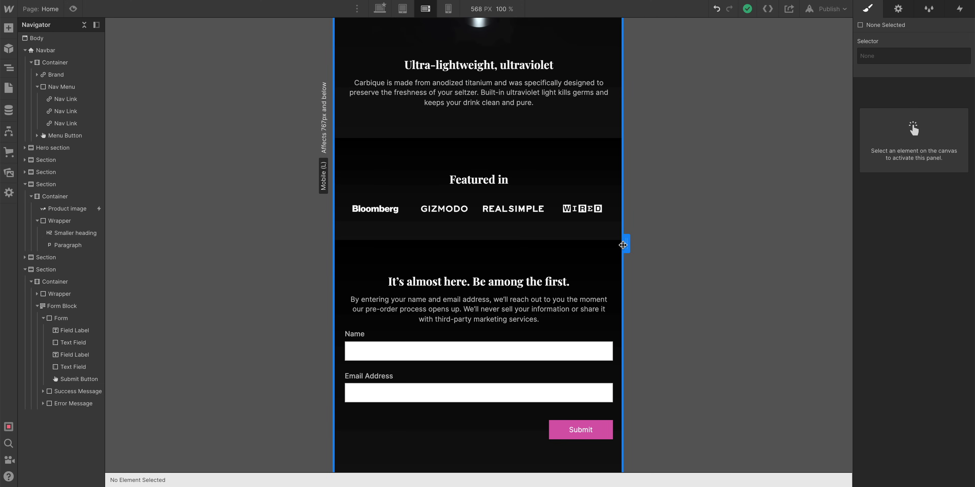
mouse_move(623, 246)
left_mouse_down()
mouse_move(667, 243)
mouse_move(604, 244)
left_mouse_up()
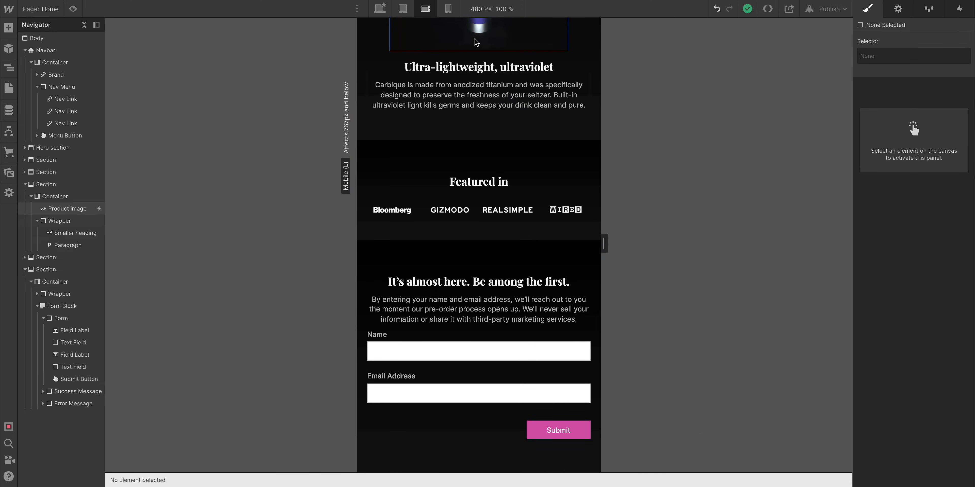
left_click(448, 9)
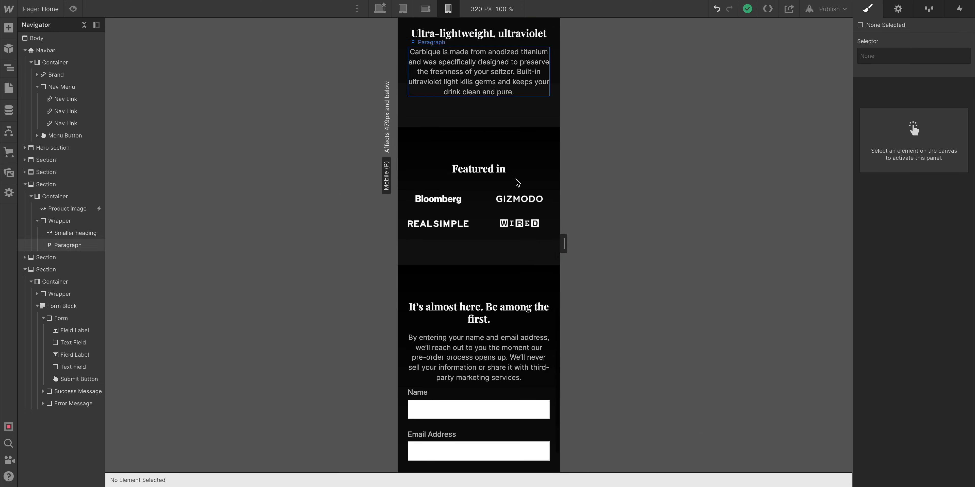
left_click_drag(566, 248, 640, 241)
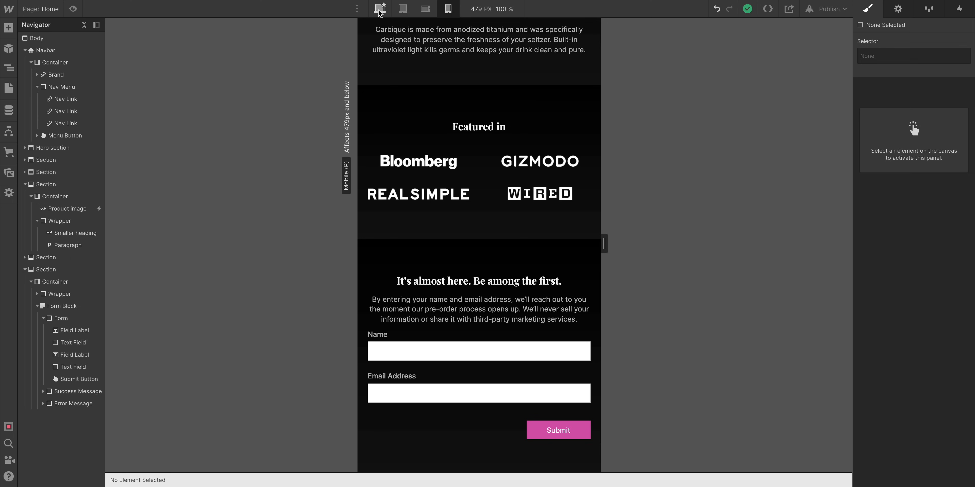
Set the submit button's width to 100% at the mobile portrait breakpoint and check it on a narrower canvas.
left_click(558, 430)
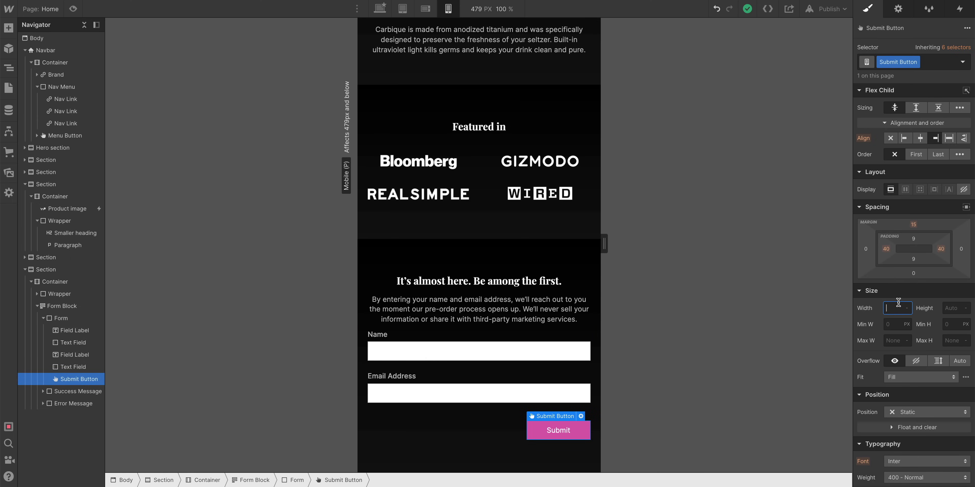
type("100%")
key("Return")
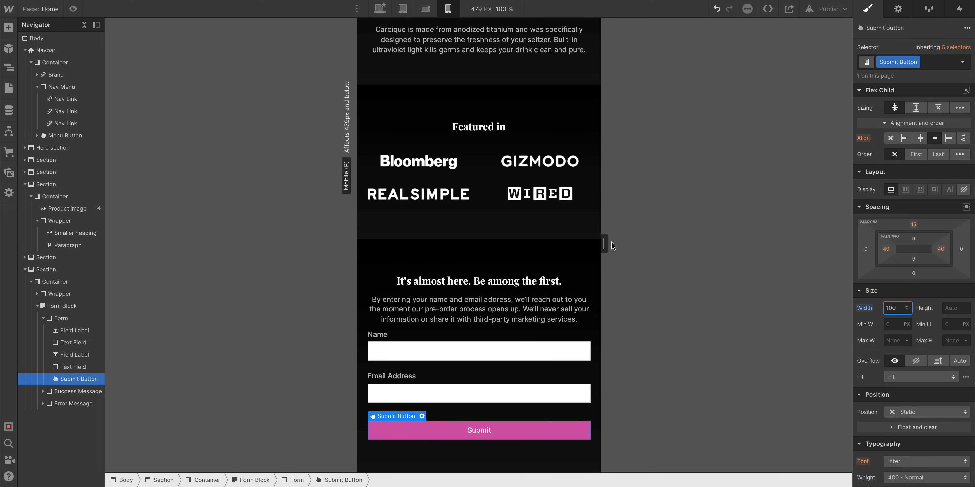
left_click_drag(605, 246, 553, 248)
Compare the submit button on widened mobile landscape and mobile portrait canvases, and return to the desktop breakpoint.
left_click(420, 10)
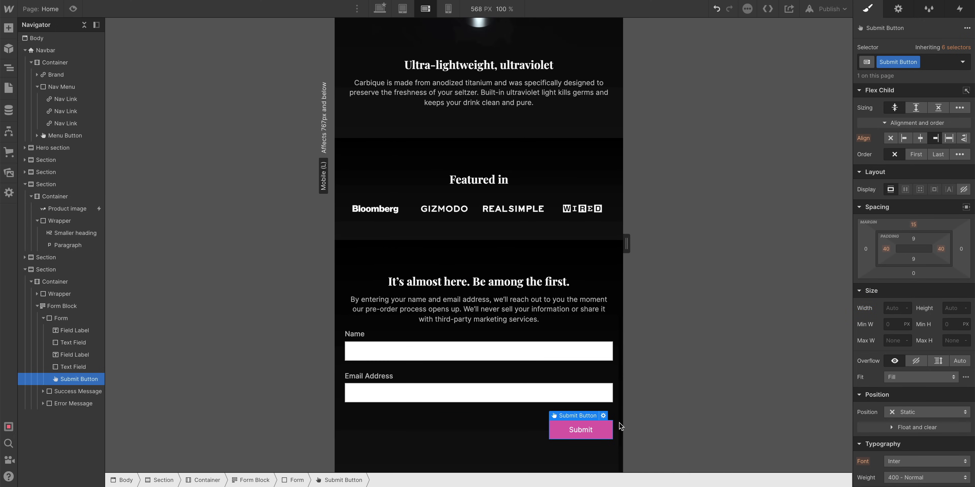
left_click_drag(623, 247, 678, 244)
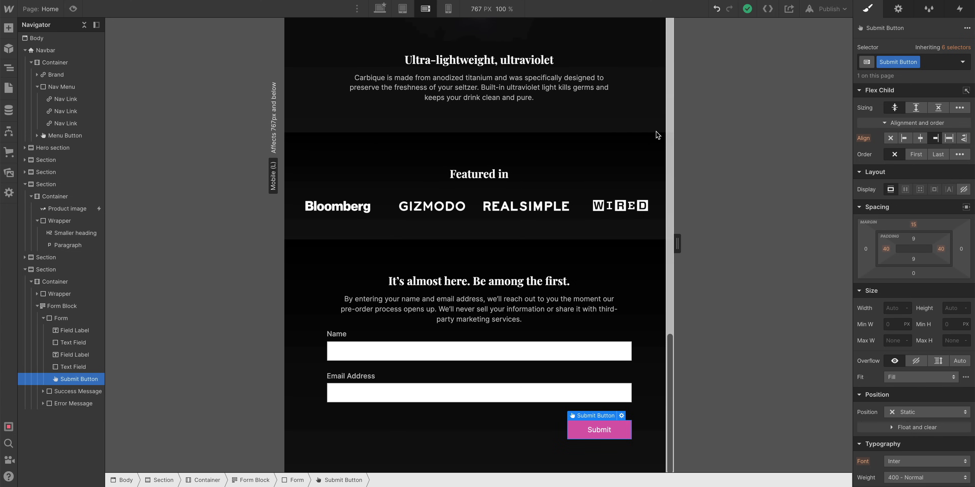
left_click(448, 9)
left_click_drag(563, 244, 773, 251)
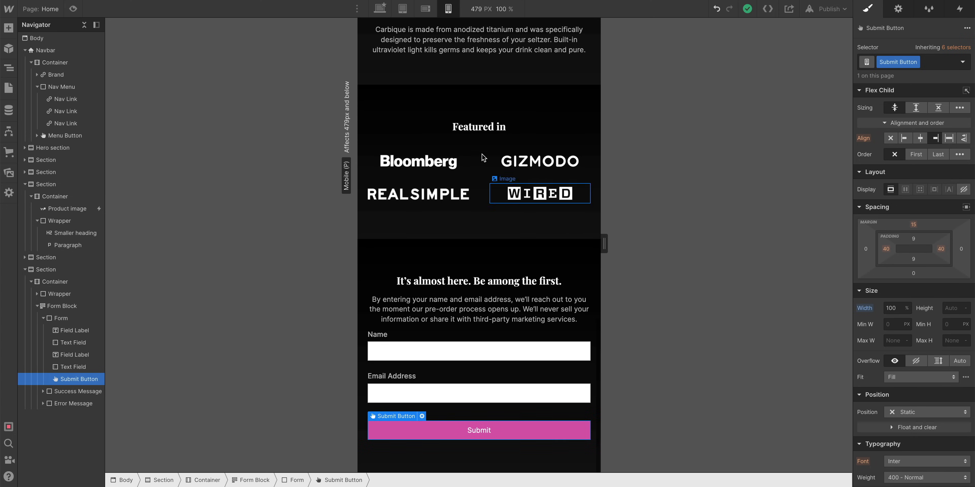
left_click(382, 10)
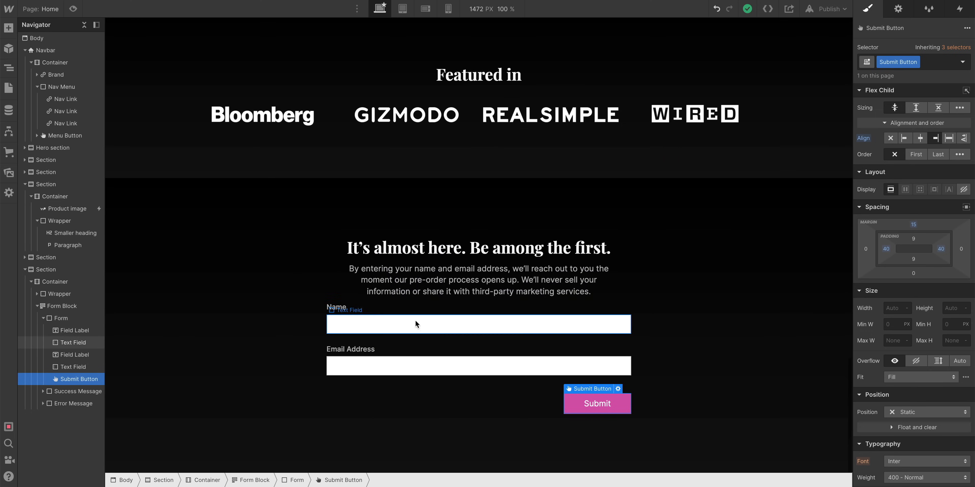
Preview the page, enter "Test text" in the form's Name field, and exit the preview with nothing selected.
key("ctrl+shift+p")
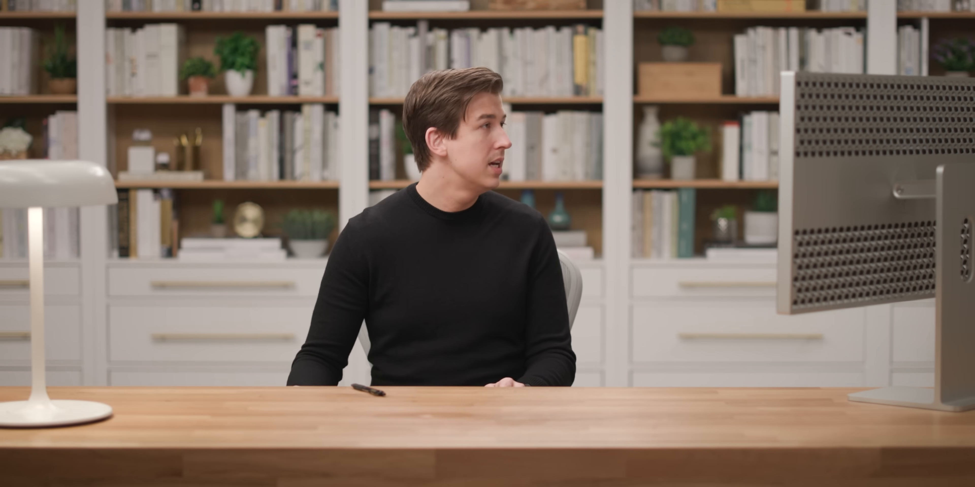
type("Test text")
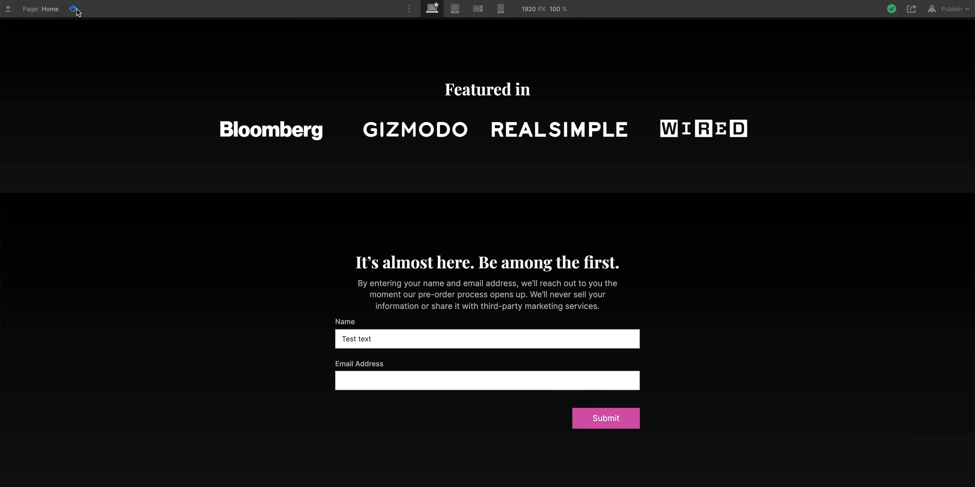
left_click(76, 10)
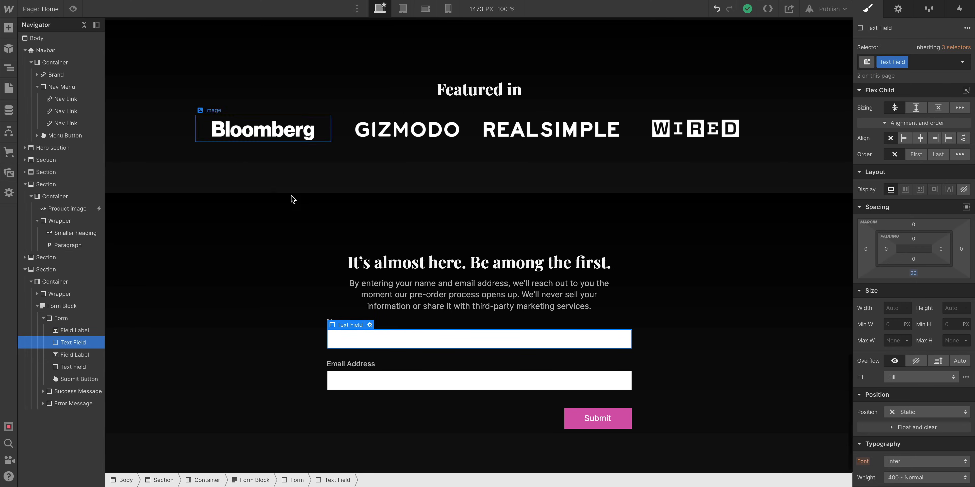
left_click(425, 387)
key("Escape")
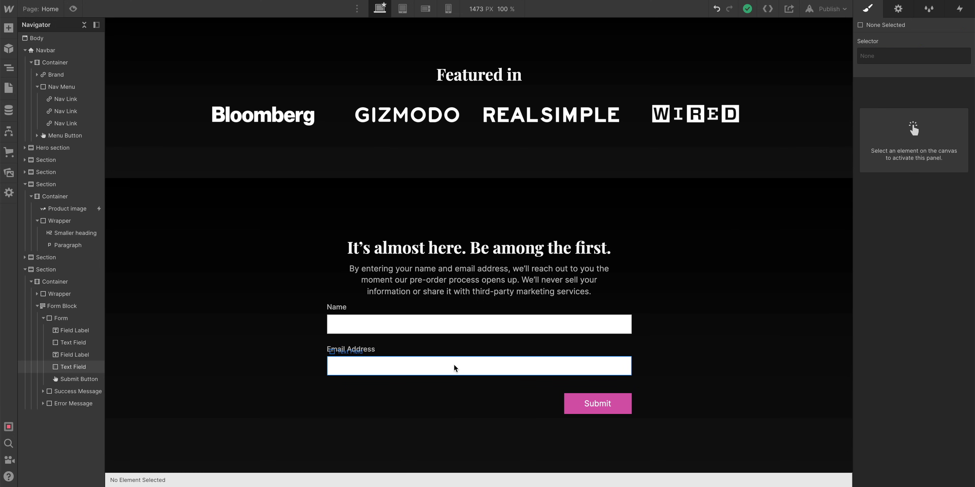
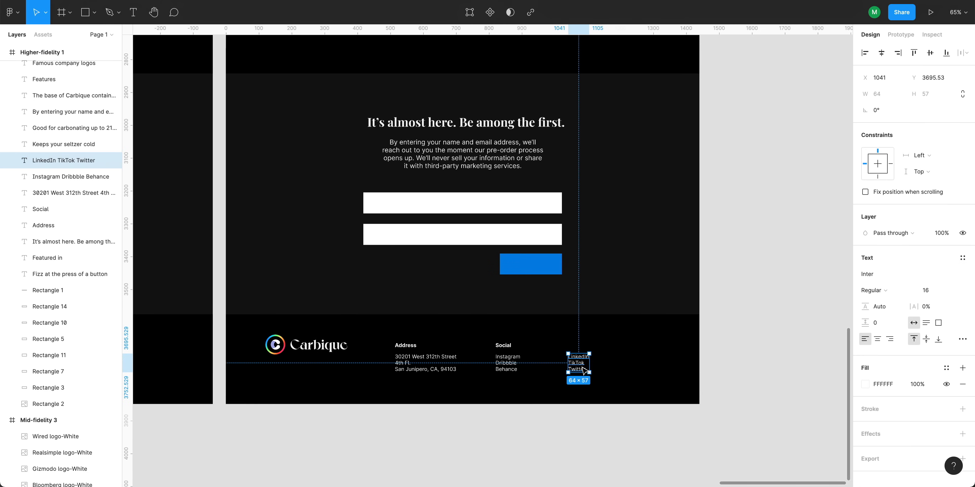
Move the footer's Address column and both Social link columns together further away from the logo, and deselect them.
left_click(504, 345, "shift")
left_click(508, 366, "shift")
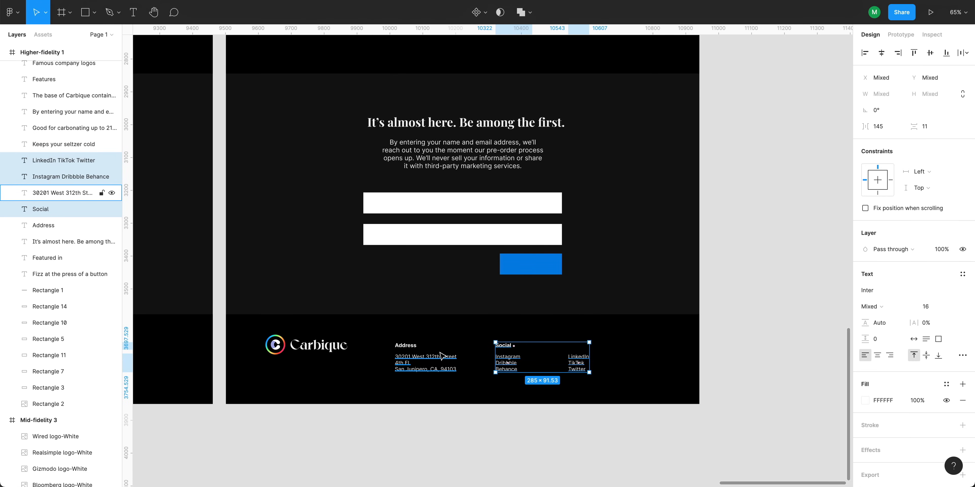
left_click(419, 360, "shift")
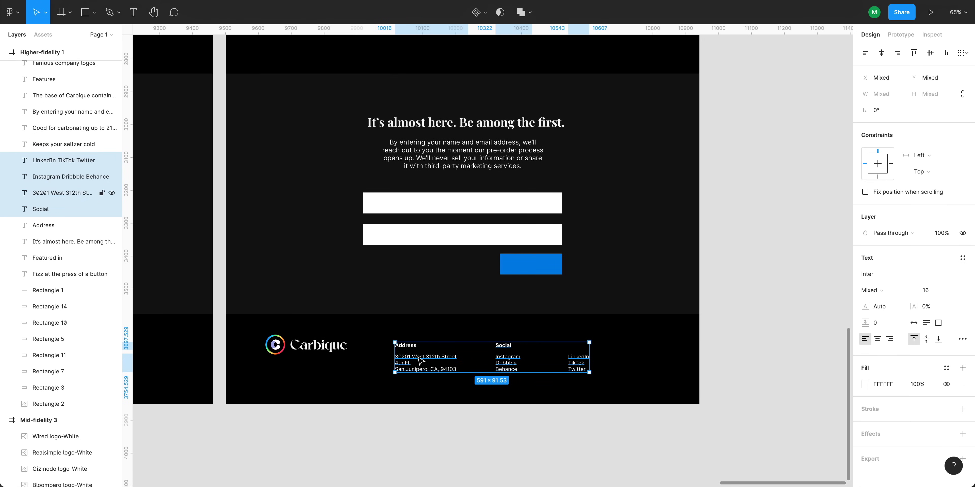
left_click(406, 351, "shift")
left_click_drag(407, 351, 479, 370)
left_click(757, 276)
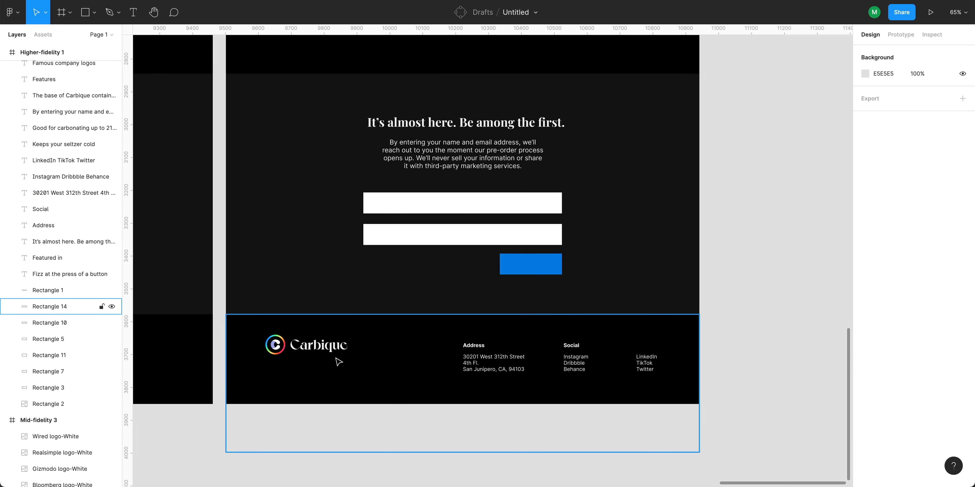
Move the Address column back toward the logo, and shift the Social heading with its Instagram list closer to the LinkedIn list.
left_click(481, 350)
left_click(469, 368, "shift")
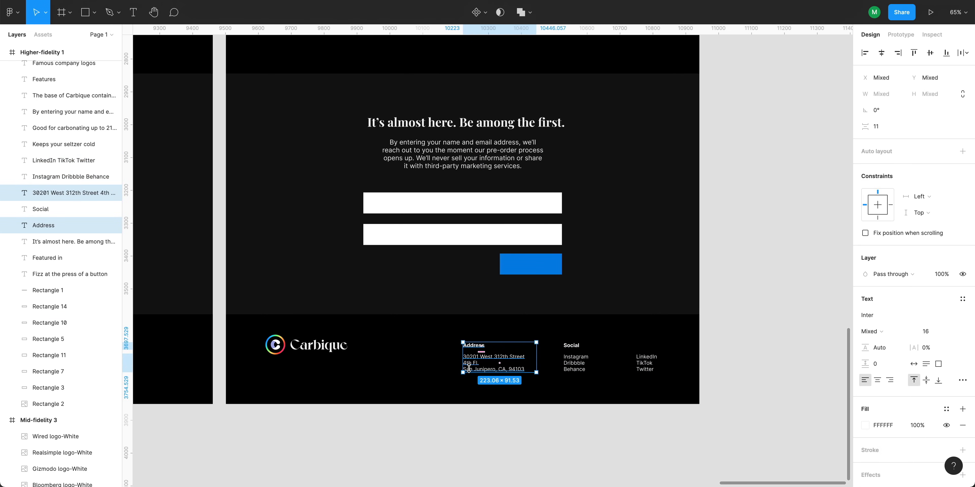
left_click_drag(469, 368, 415, 368)
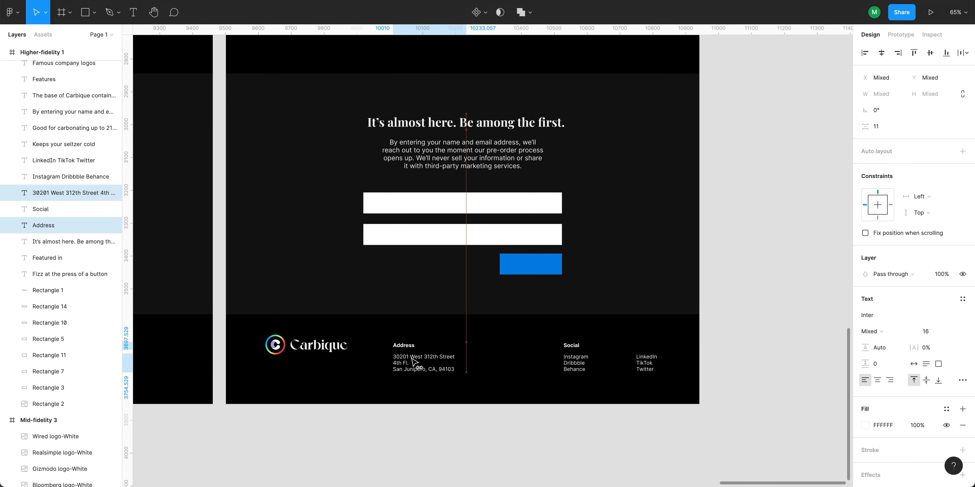
left_click(570, 346)
left_click(575, 365, "shift")
left_click_drag(580, 364, 608, 364)
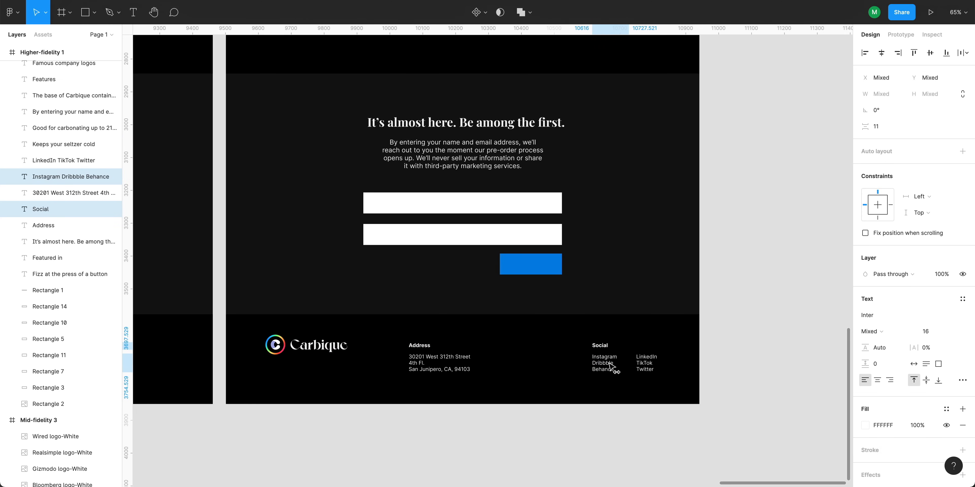
Shift the Address heading and its street text slightly further from the footer logo.
left_click(418, 346)
left_click(429, 368, "shift")
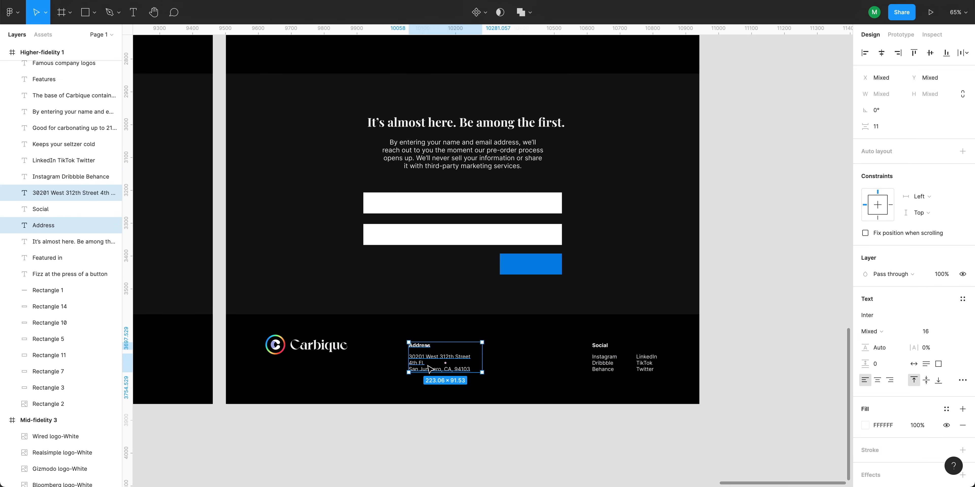
left_click_drag(421, 369, 437, 369)
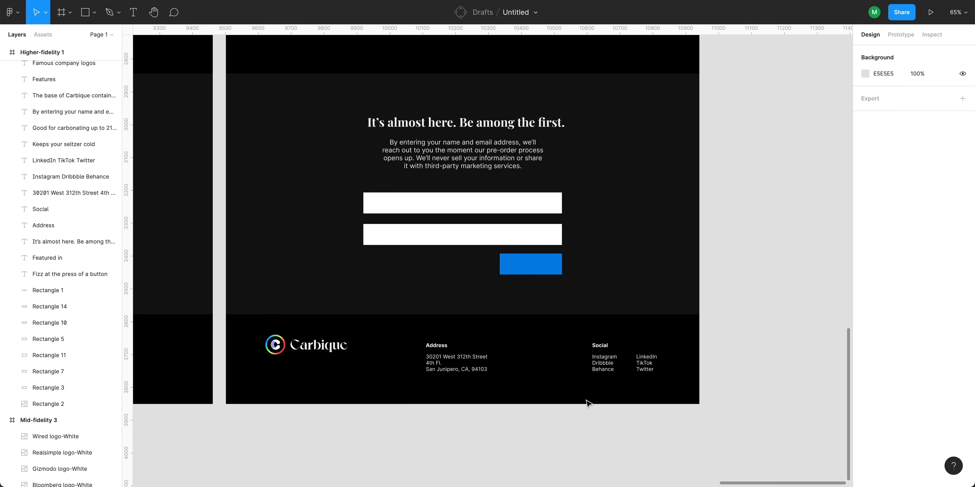
Move the Social heading and both of its link lists together toward the Address column, and deselect them.
left_click(600, 347)
left_click(604, 358, "shift")
left_click(645, 364, "shift")
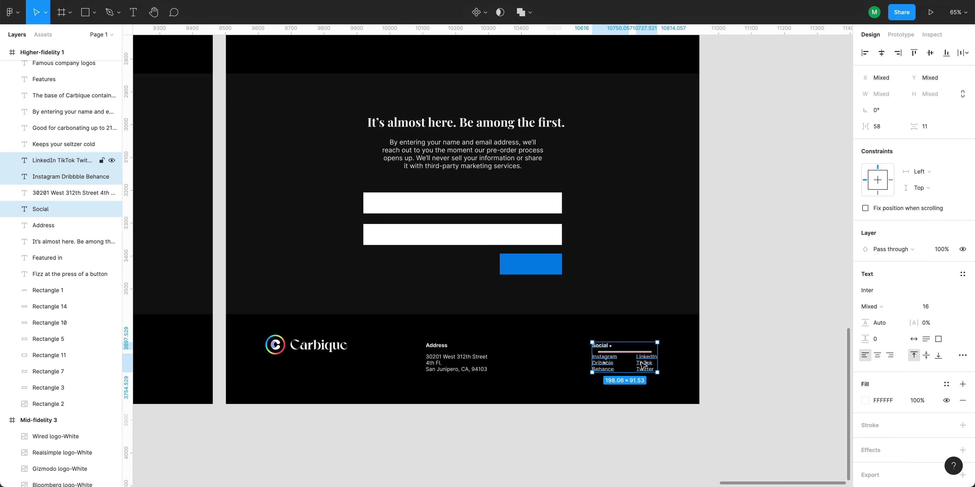
left_click_drag(644, 363, 590, 364)
left_click(724, 327)
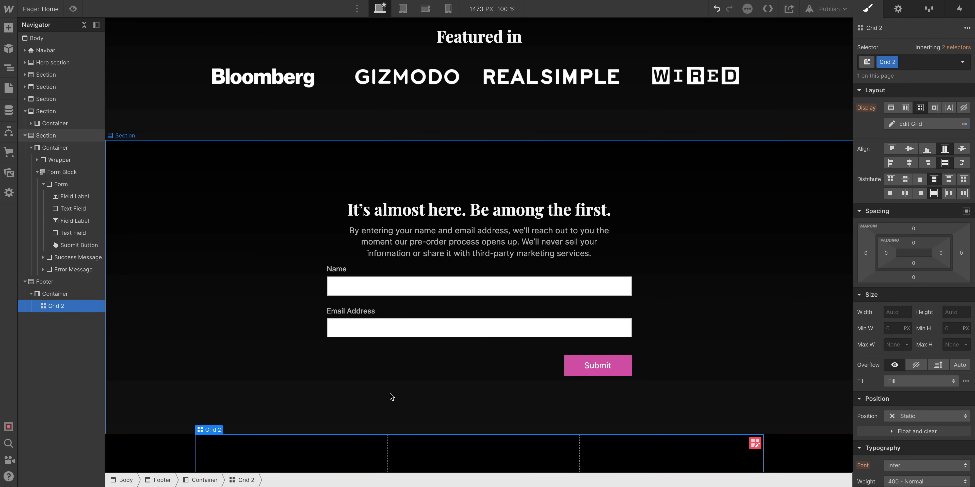
In Webflow, rename the footer grid's class to "Footer grid" and the company logos grid's class to "Logo grid".
scroll(370, 370, "up", 5)
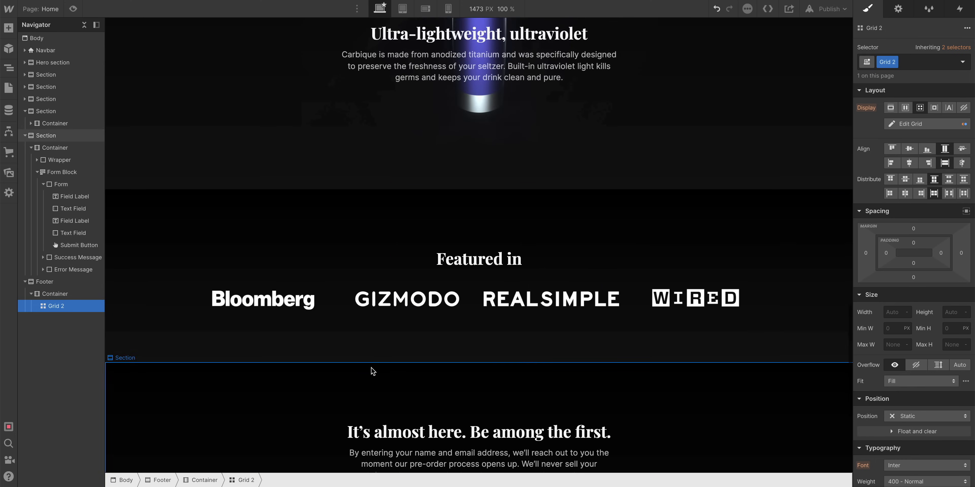
scroll(346, 308, "down", 5)
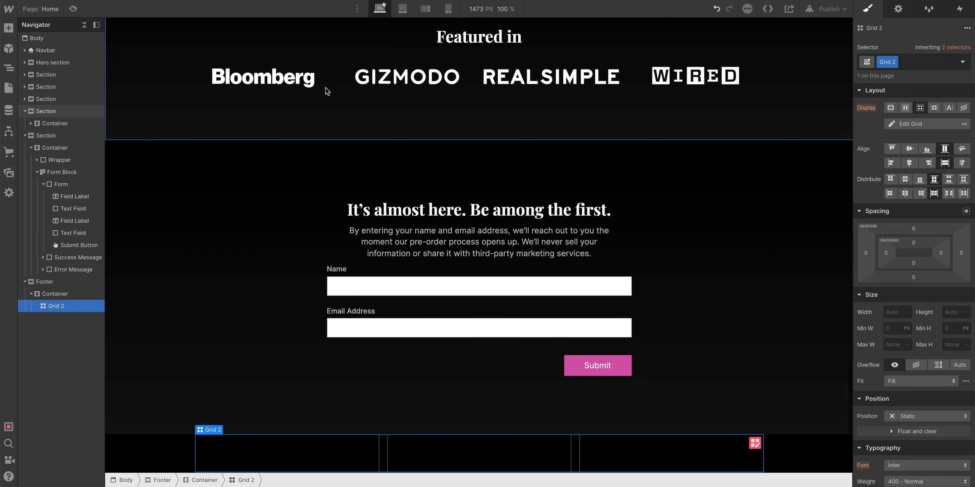
left_click(341, 74)
key("Up")
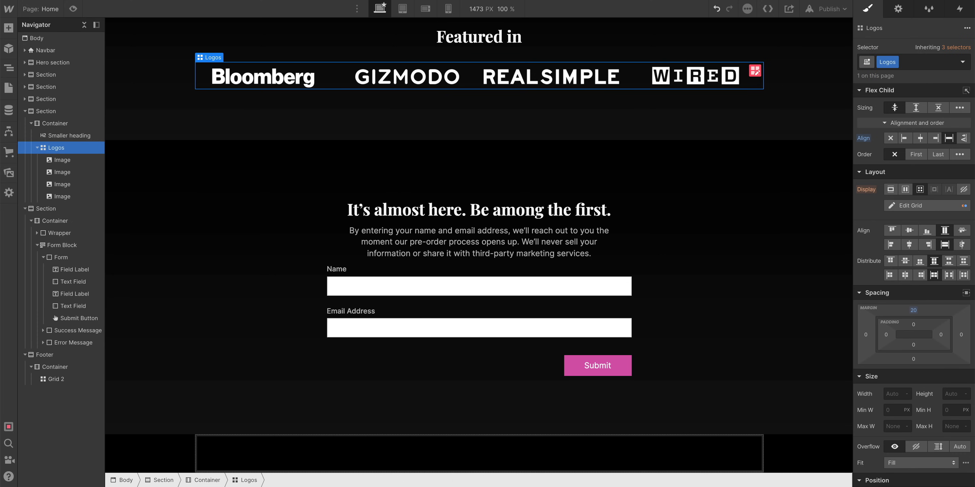
left_click(346, 450)
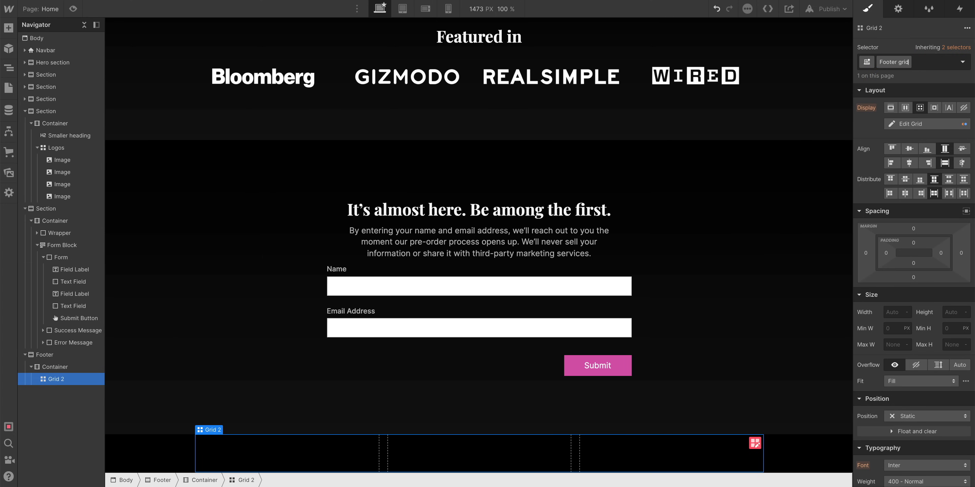
left_click(476, 77)
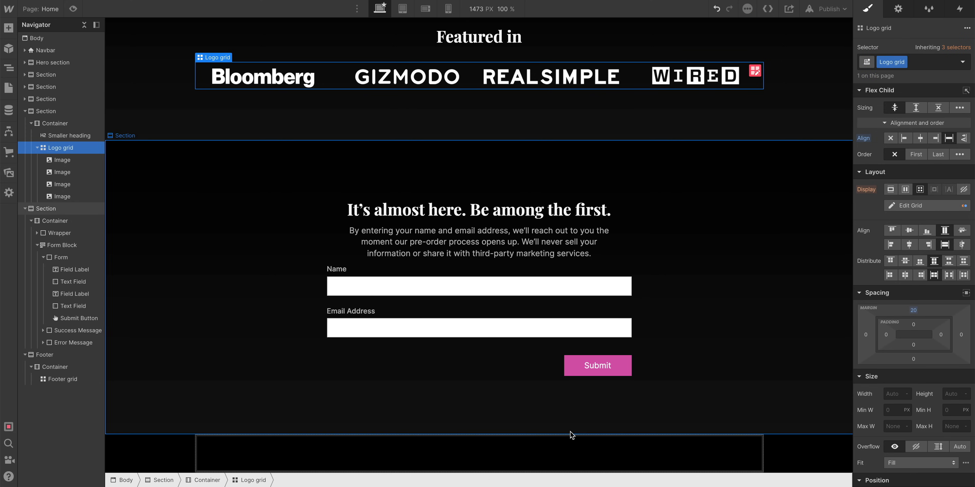
left_click(570, 441)
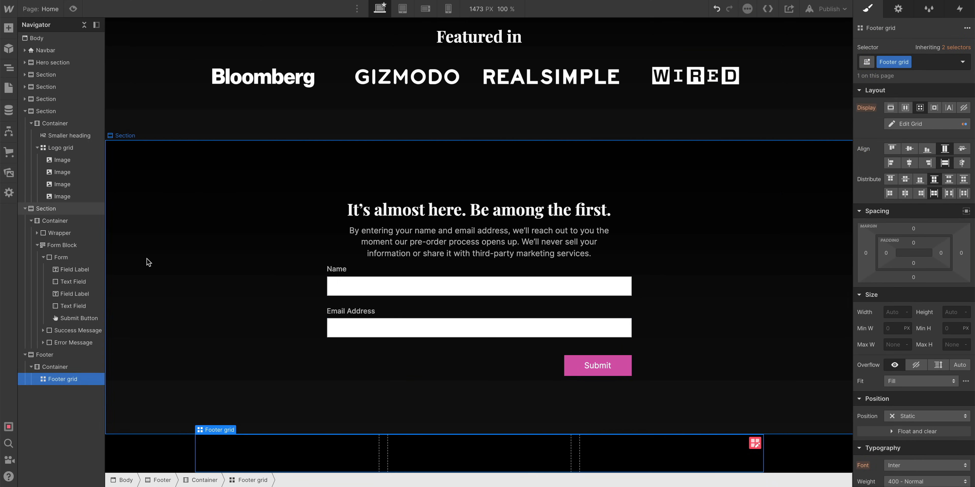
Copy the Carbique logo from the navbar into the first cell of the footer grid.
scroll(203, 257, "up", 10)
scroll(203, 258, "up", 10)
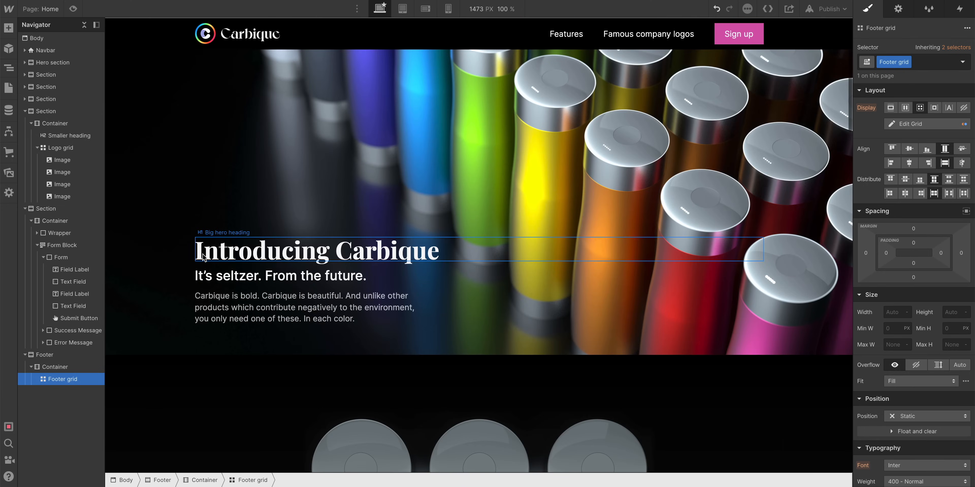
left_click(244, 35)
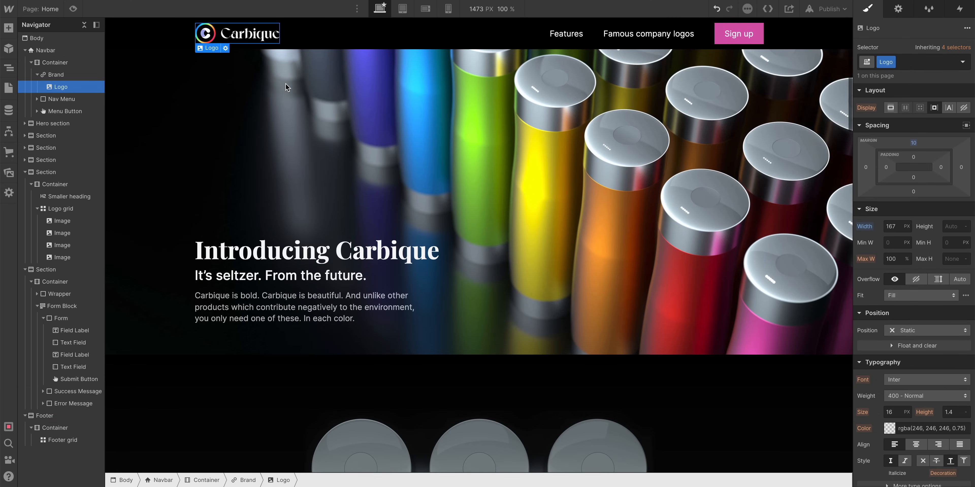
scroll(271, 76, "down", 20)
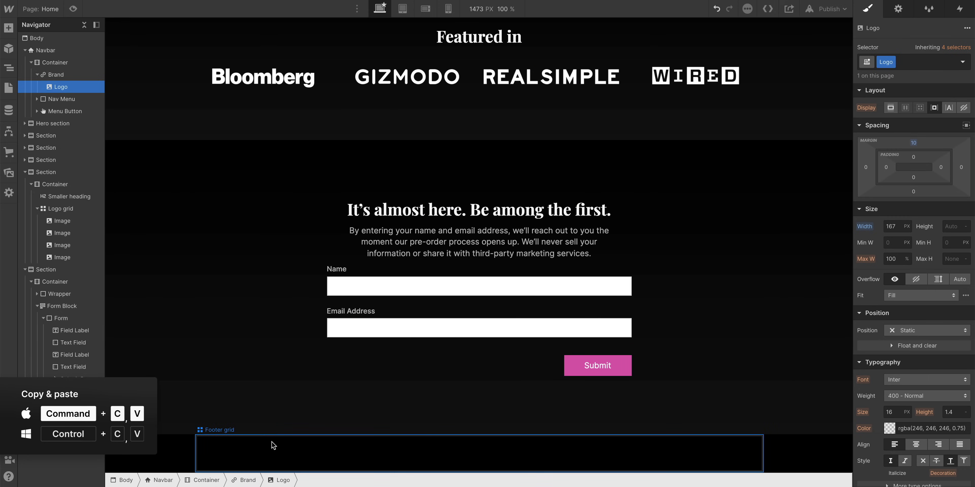
left_click(273, 445)
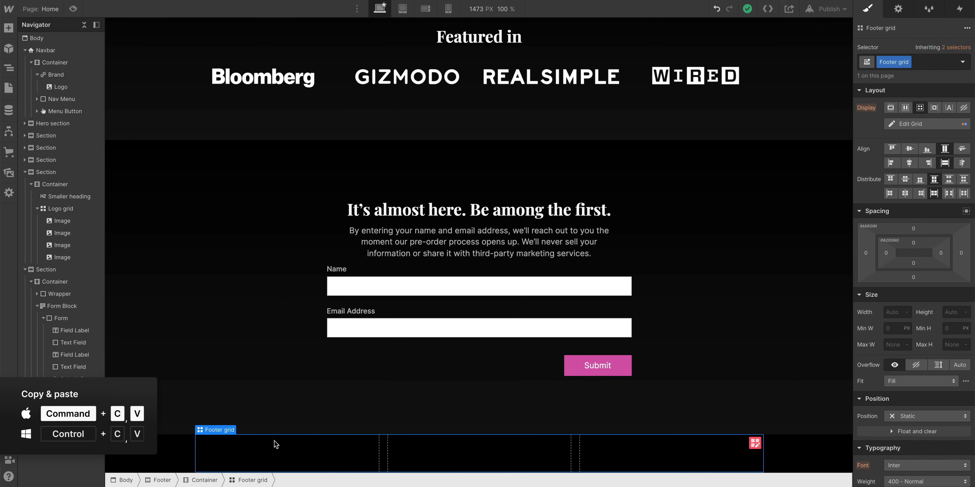
key("super+v")
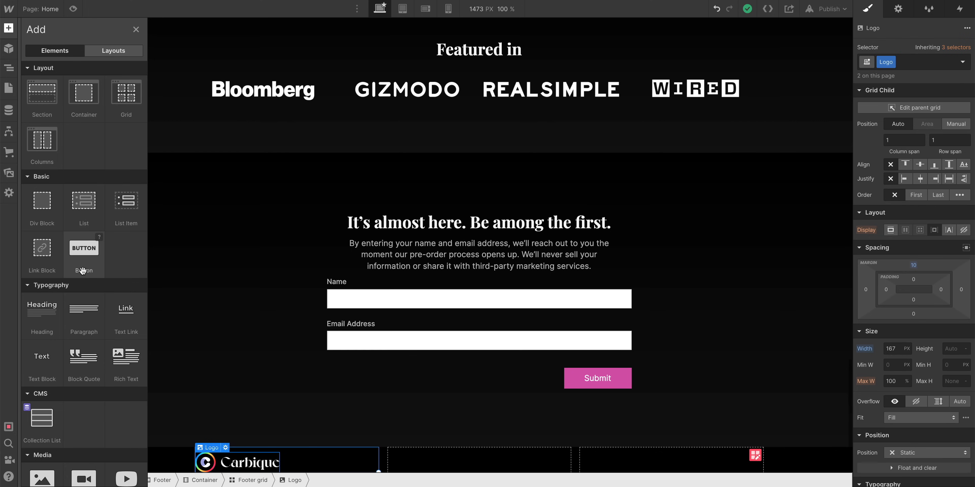
left_click_drag(159, 381, 434, 464)
left_click_drag(476, 441, 476, 441)
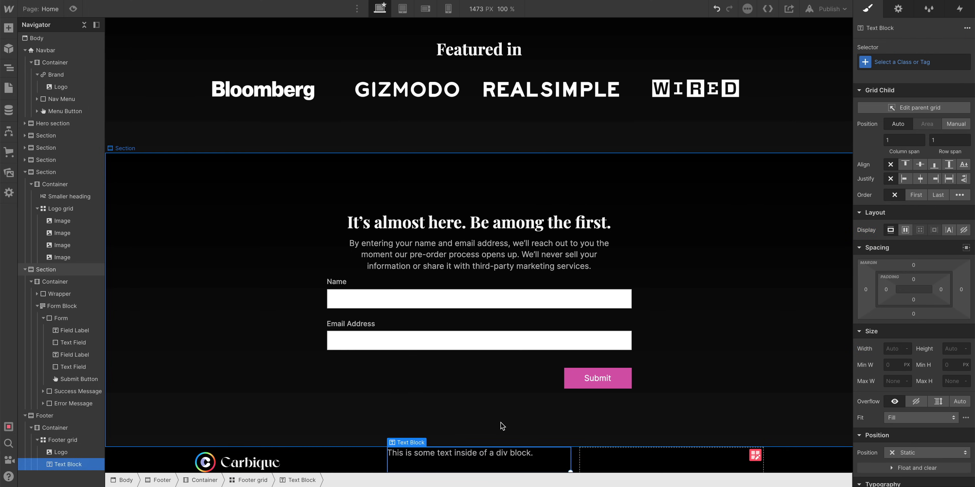
key("Delete")
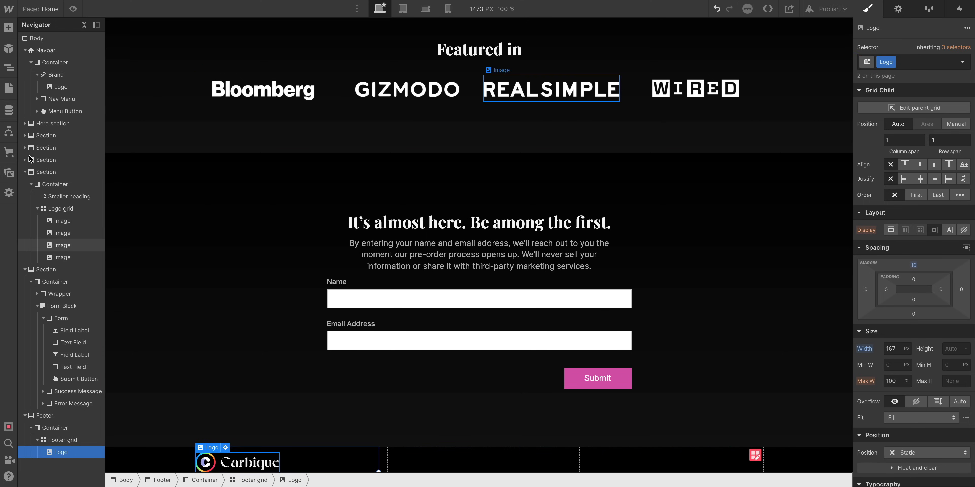
Add an H3 heading reading "Address" to the footer grid after the logo, and insert a text block before that heading.
left_click(8, 27)
left_click_drag(51, 314, 419, 458)
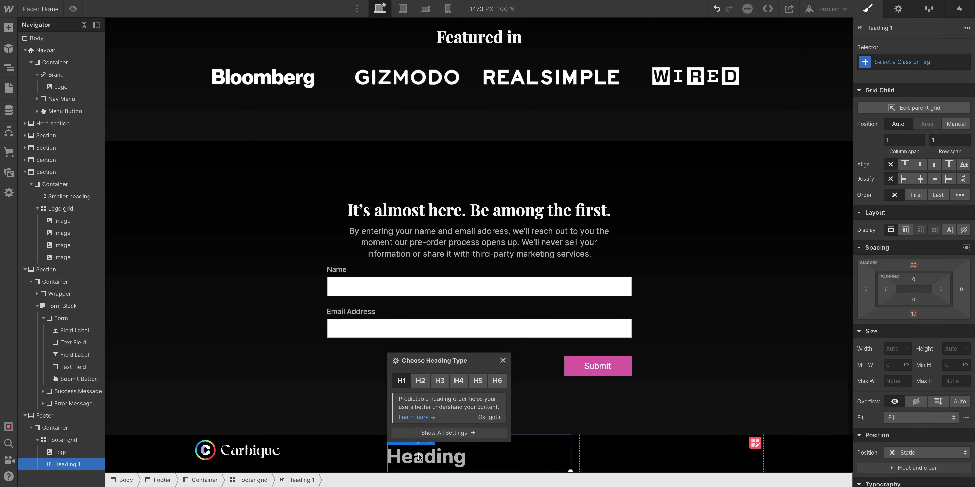
left_click(439, 381)
double_click(431, 459)
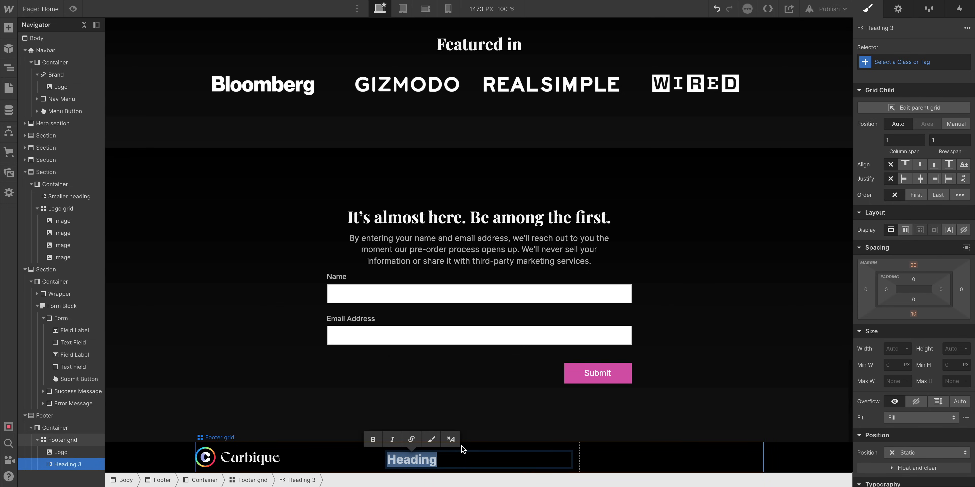
type("Address")
left_click(474, 368)
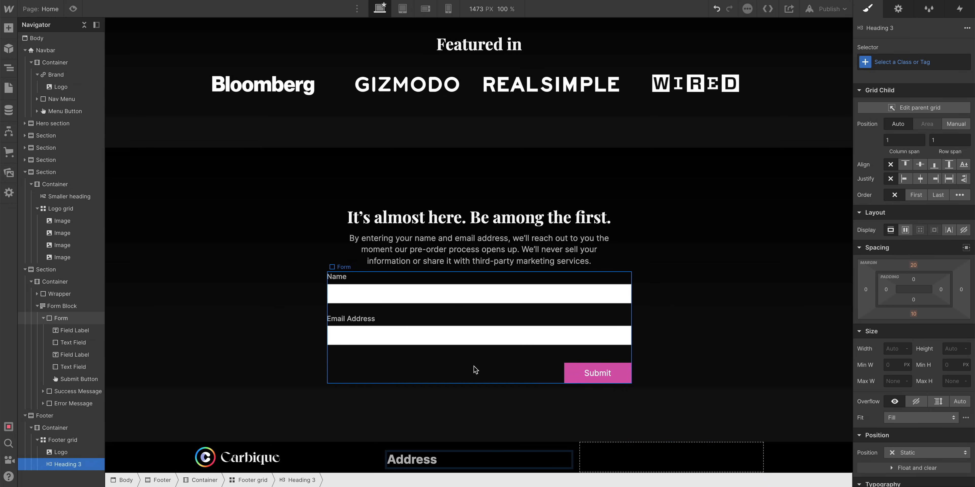
key("a")
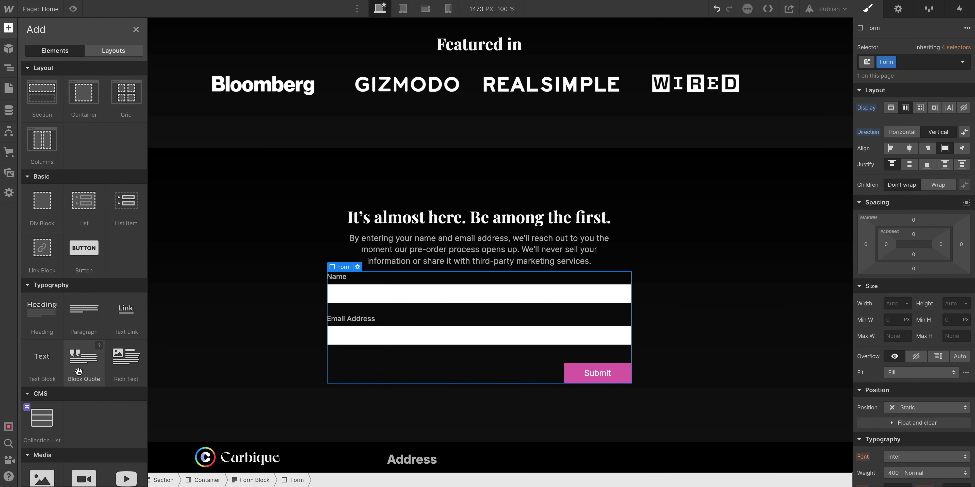
left_click_drag(40, 364, 552, 463)
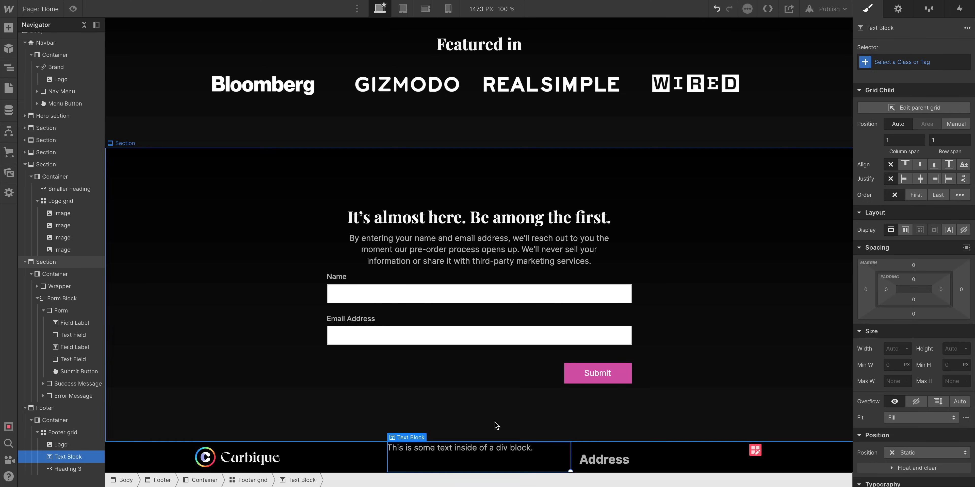
Insert a div block in the footer grid between the logo and the text block, and give it the class "Grid cell".
left_click(7, 28)
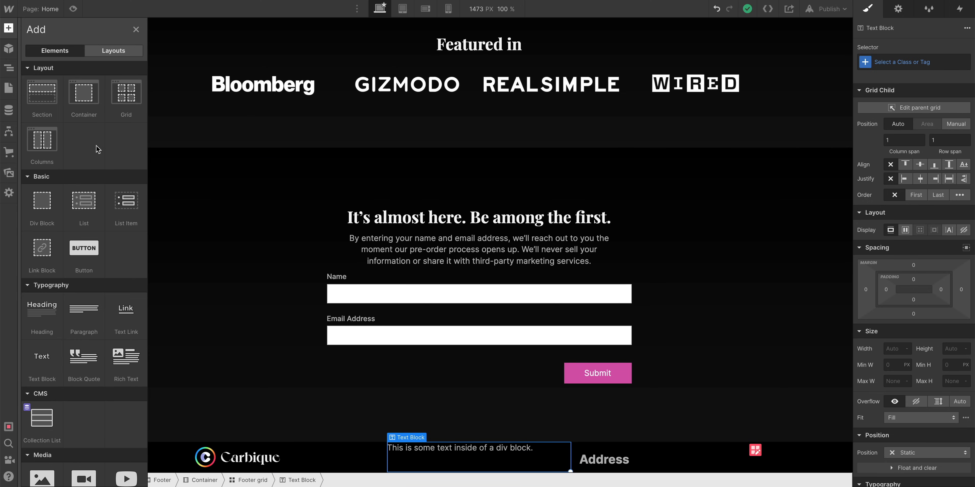
left_click_drag(45, 211, 463, 453)
scroll(445, 460, "down", 1)
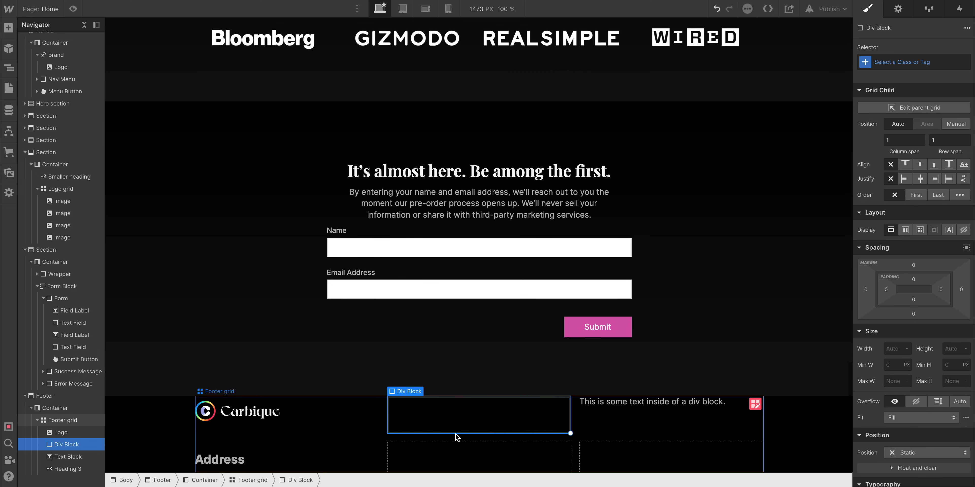
left_click(906, 59)
type("Grid cell")
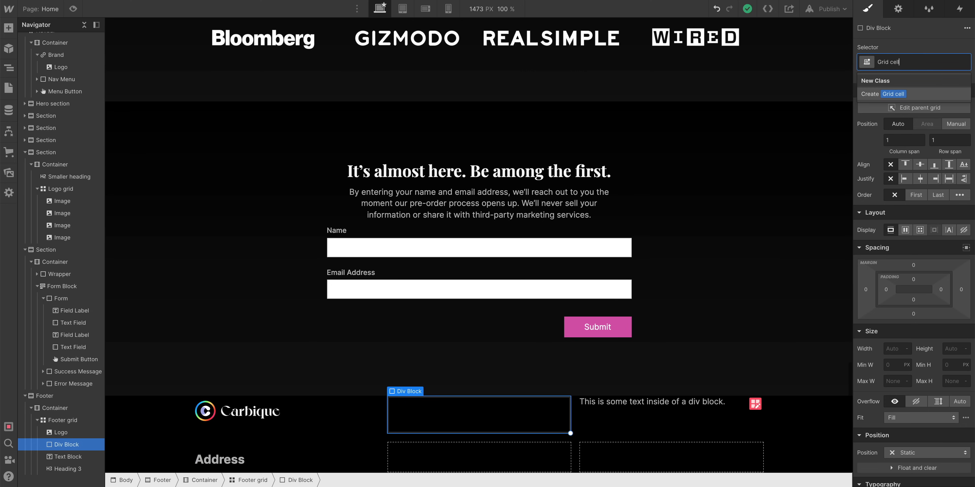
key("Return")
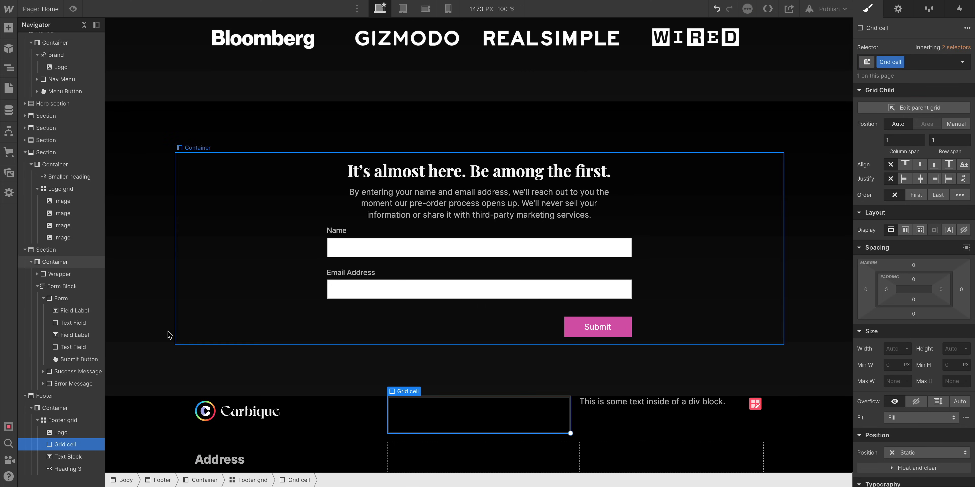
Nest the footer's text block and Address heading inside the Grid cell div, and select that div.
left_click(77, 458)
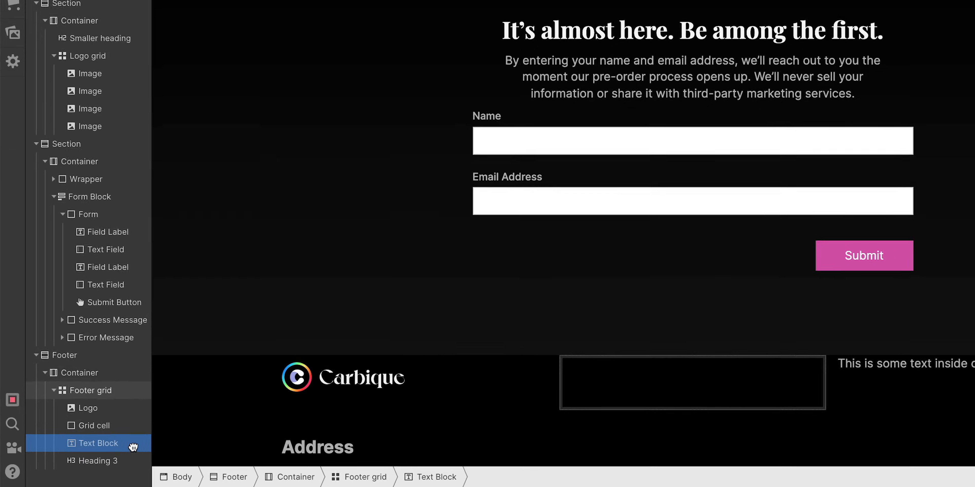
left_click_drag(138, 428, 112, 460)
left_click(108, 459)
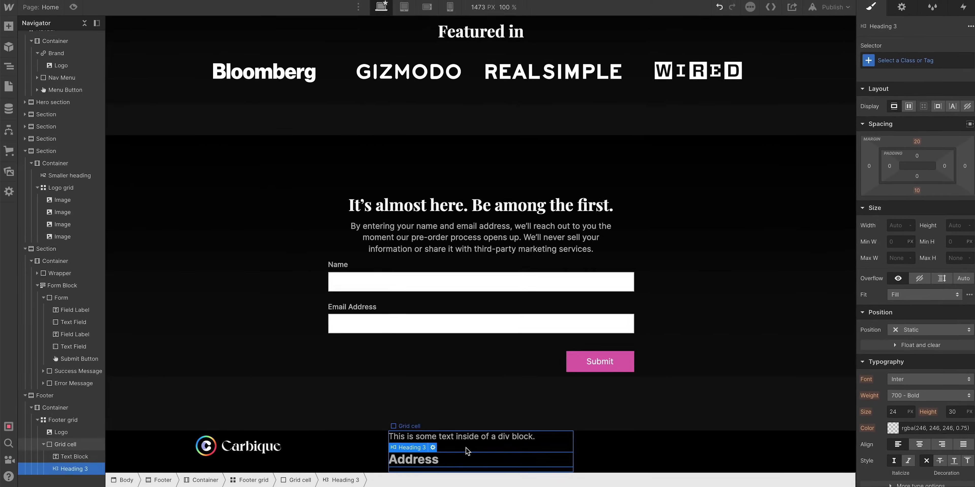
left_click(469, 449)
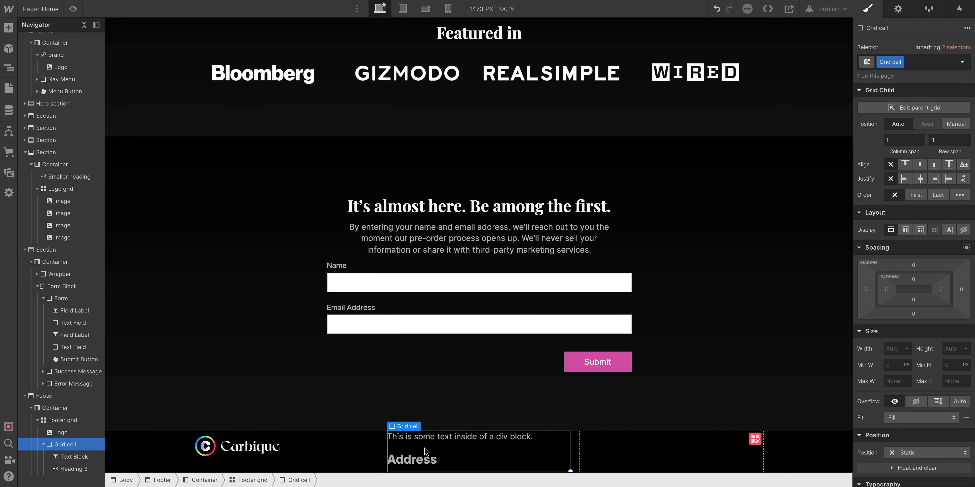
Move the footer's Address heading above the text block, give it the class "Footer label", and set its bottom margin to 0.
left_click_drag(68, 468, 71, 451)
left_click_drag(913, 191, 928, 185)
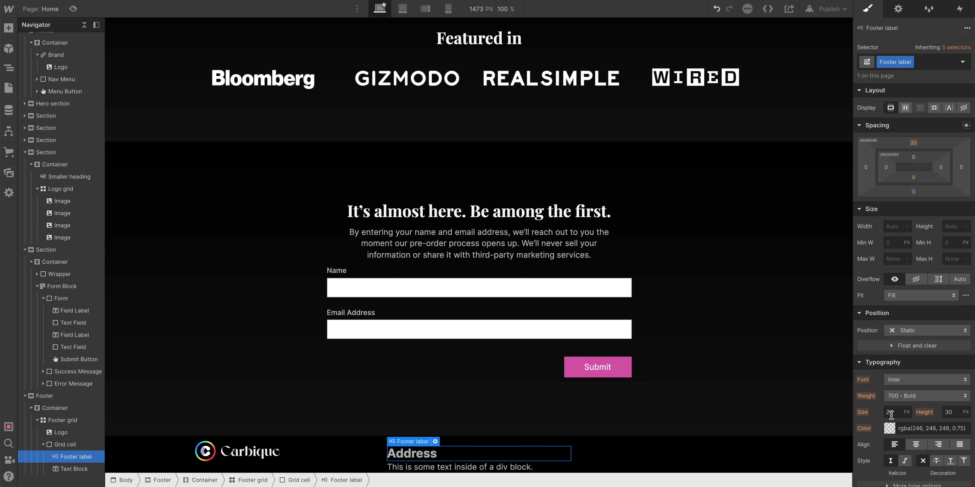
Set the Footer label heading's font size to 16 px and its line height to 1.
left_click(966, 412)
left_click(949, 411)
type("1")
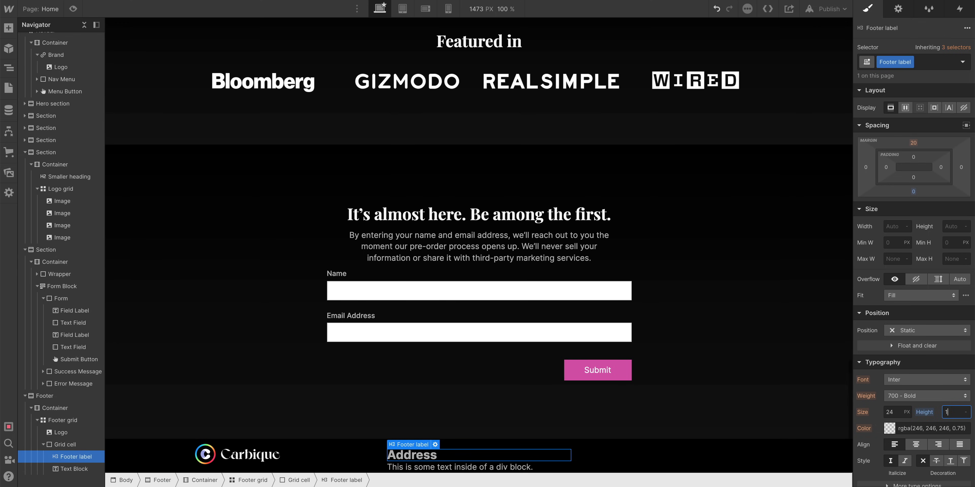
type("16")
key("Return")
Set the footer text block's font size to 14 px and replace its placeholder with the postal address copied from the Figma design.
left_click(487, 466)
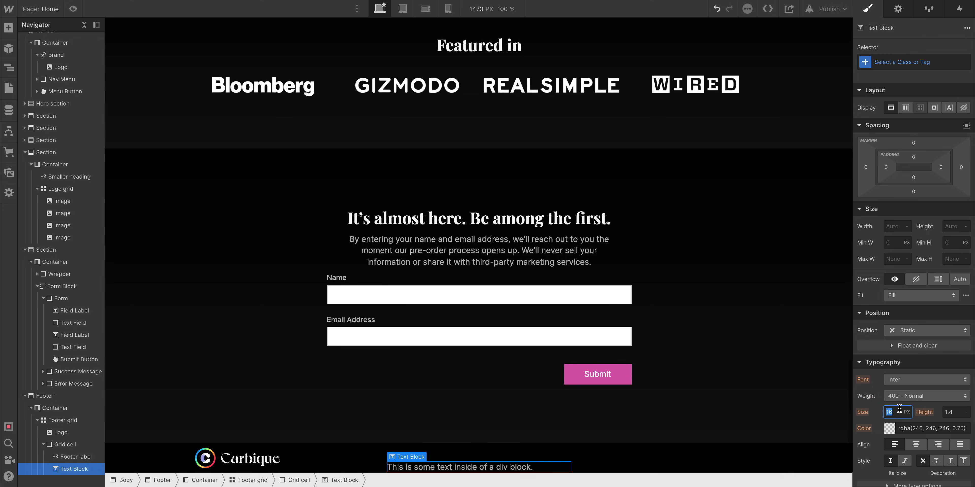
left_click(464, 445)
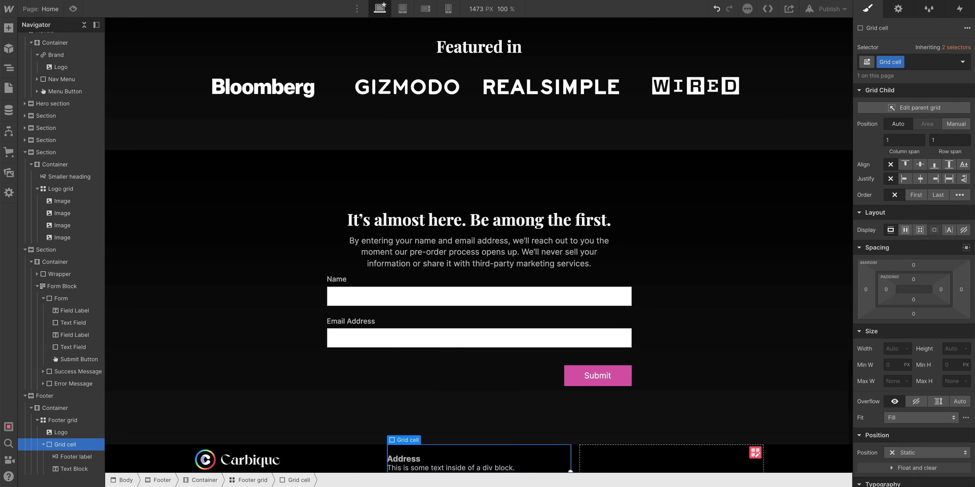
key("super+Tab")
left_click(438, 365)
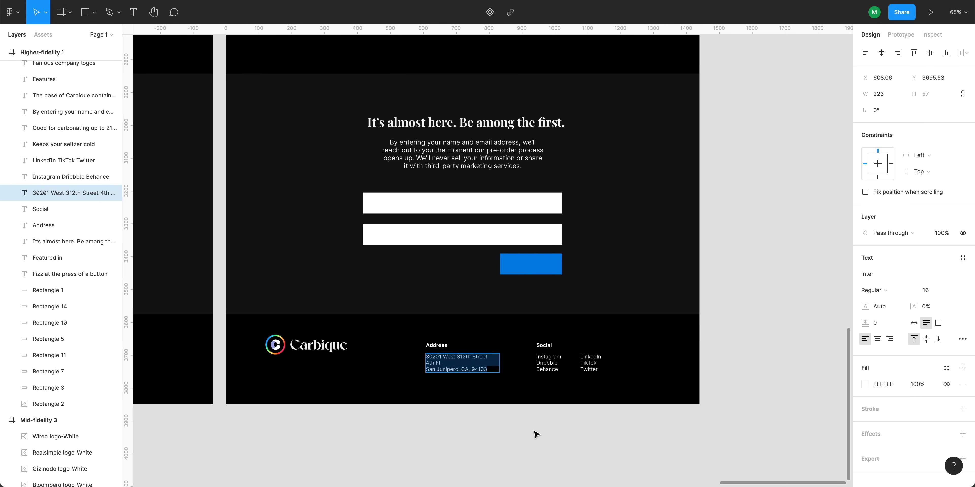
key("super+Tab")
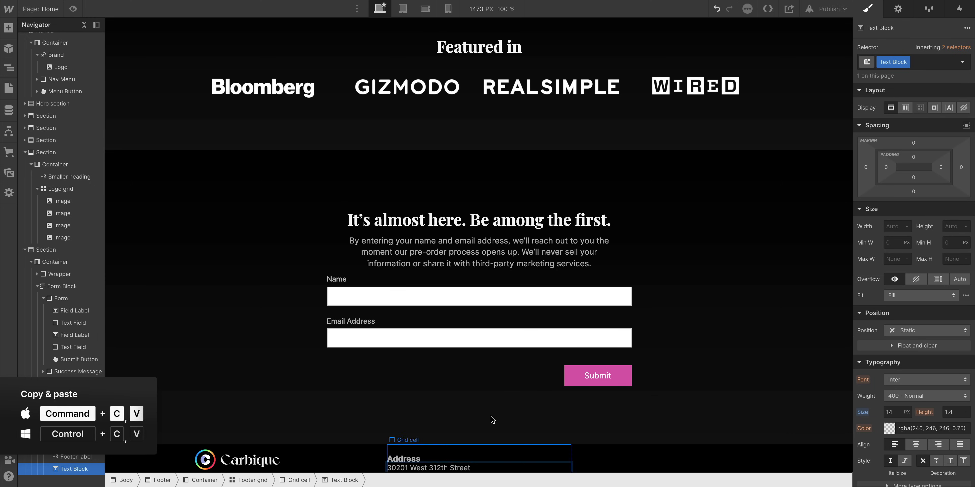
Check the footer layout in the Figma design, and set the Footer label heading's bottom margin to 20 px in Webflow.
left_click(503, 413)
scroll(503, 413, "down", 1)
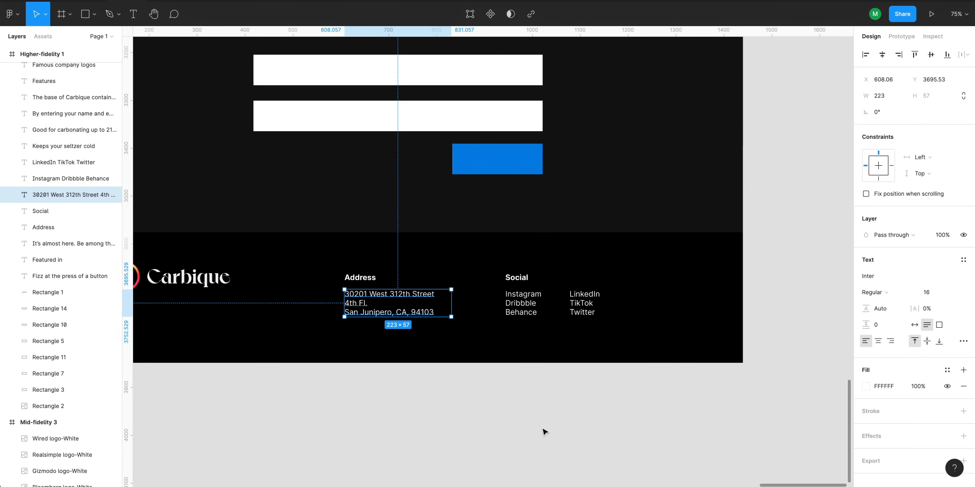
scroll(545, 432, "up", 2)
left_click(545, 432)
scroll(528, 303, "up", 4)
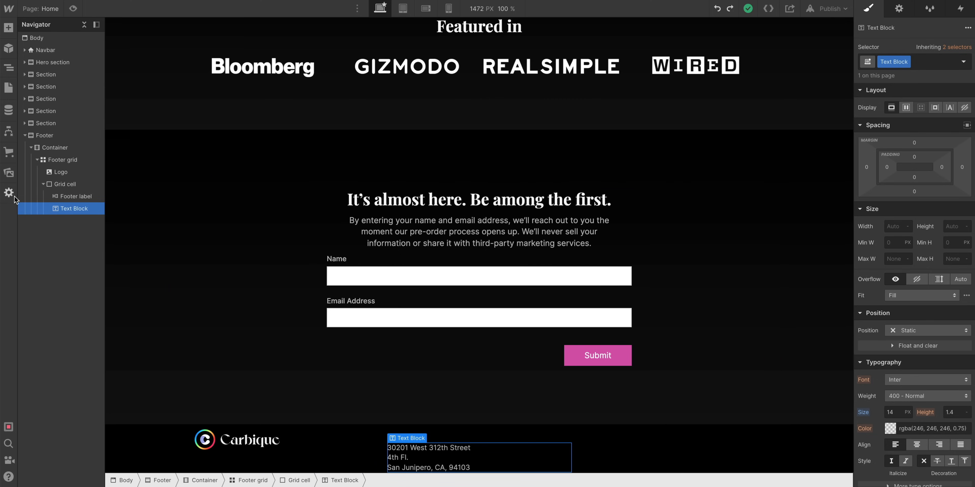
left_click(66, 196)
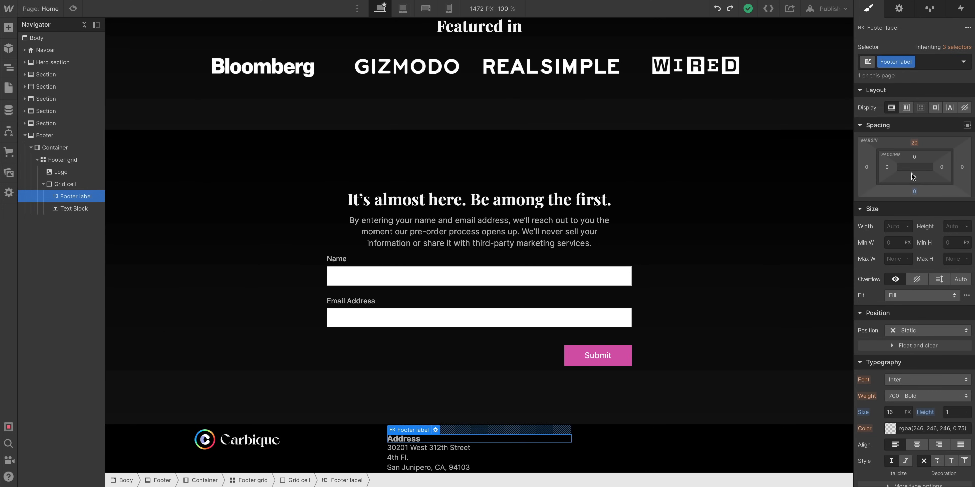
left_click_drag(918, 187, 918, 193)
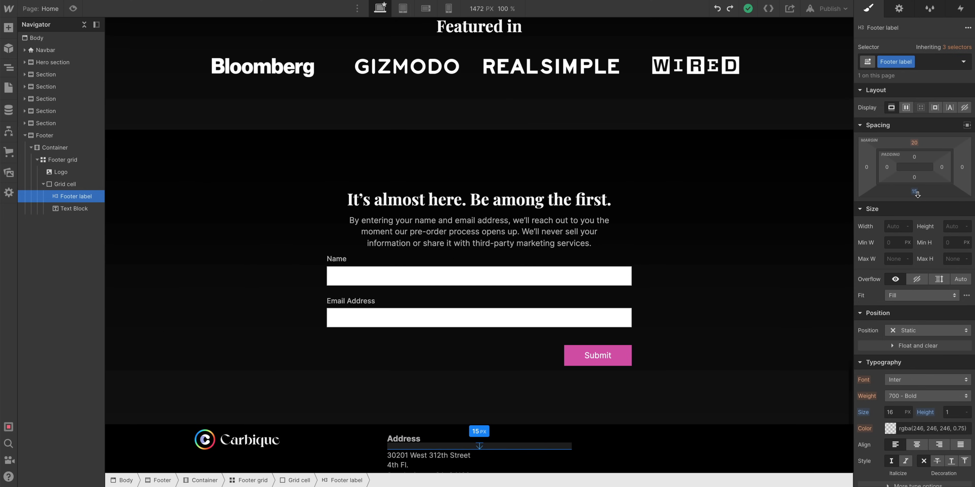
scroll(675, 304, "down", 1)
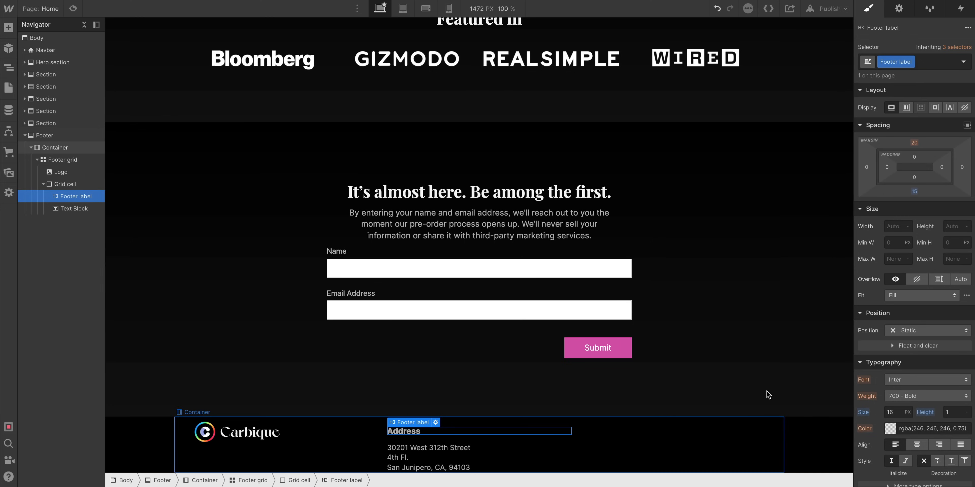
left_click_drag(940, 208, 937, 193)
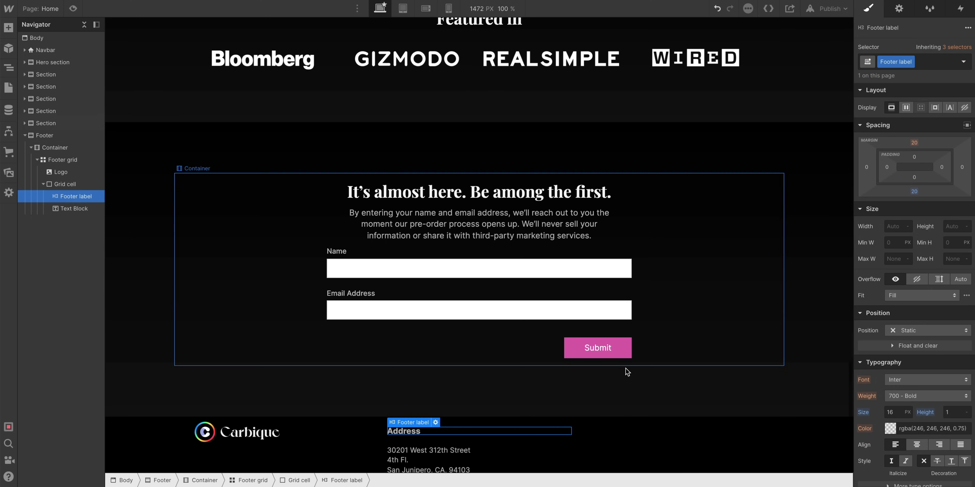
Duplicate the Grid cell containing the Address heading and text block into the empty third cell of the footer grid.
left_click(560, 441)
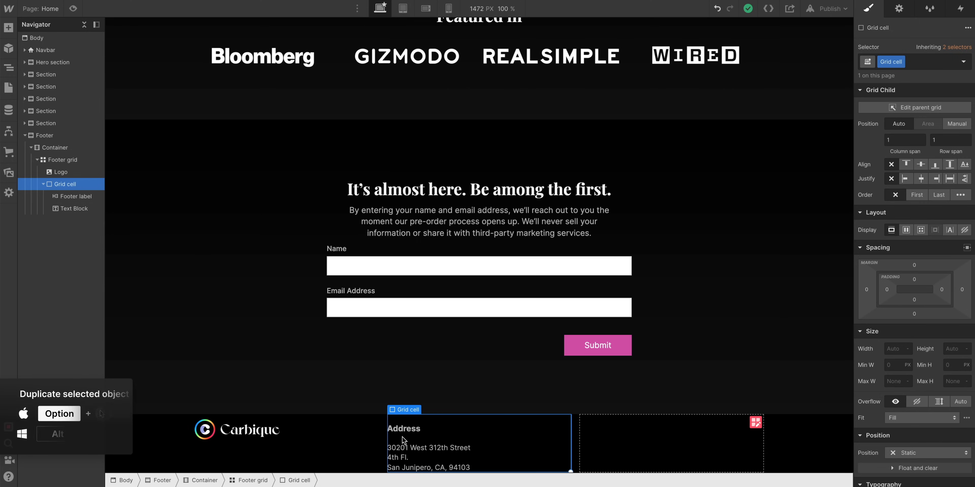
left_click_drag(396, 436, 497, 439)
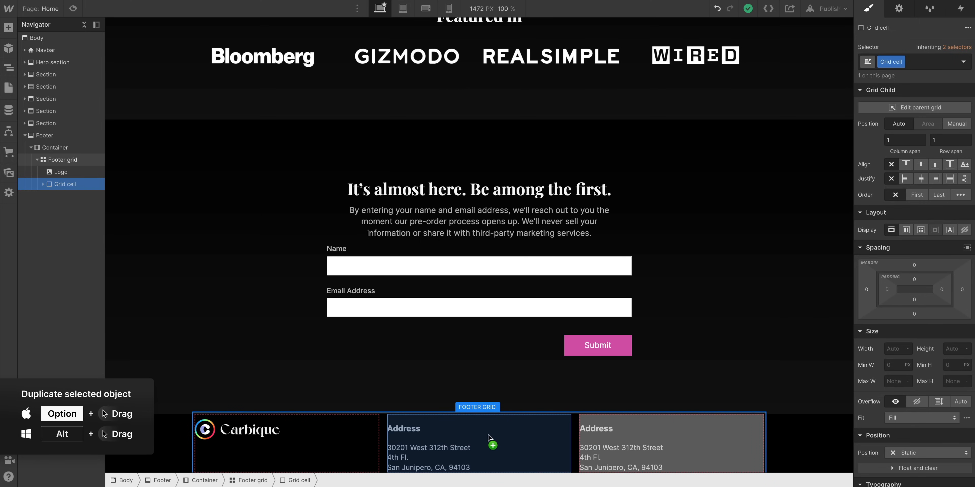
left_click_drag(381, 432, 669, 438)
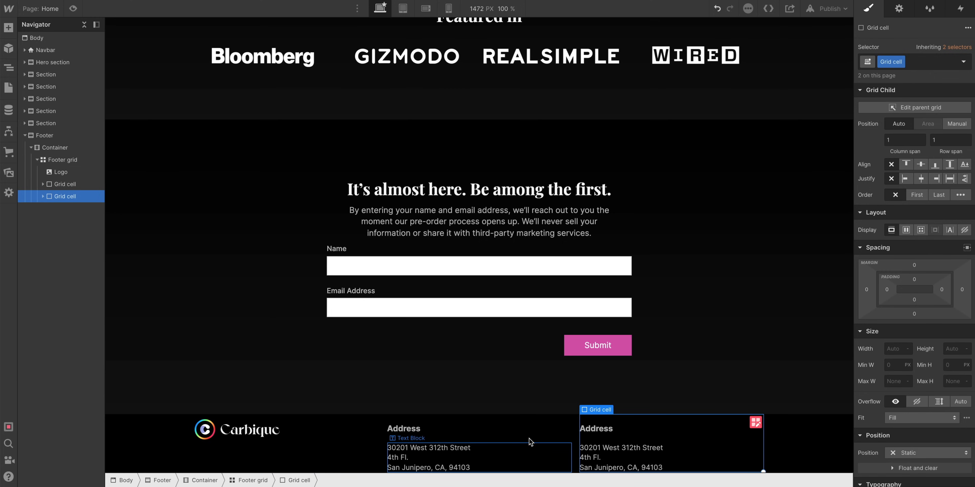
Try adding left padding to the original address Grid cell, and undo it.
left_click(521, 441)
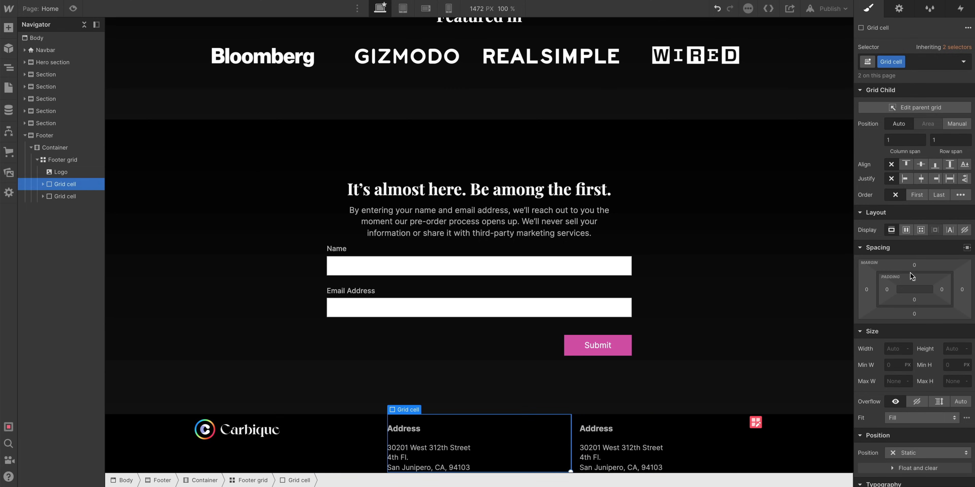
mouse_move(881, 290)
left_mouse_down()
mouse_move(928, 290)
mouse_move(895, 289)
left_mouse_up()
key("super+z")
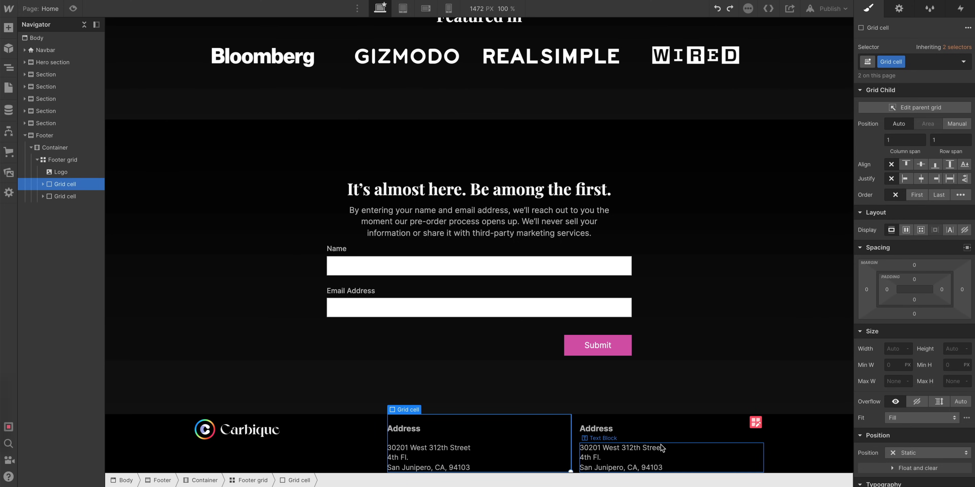
Change the duplicated cell's heading to "Social" and select the text block beneath it.
double_click(601, 428)
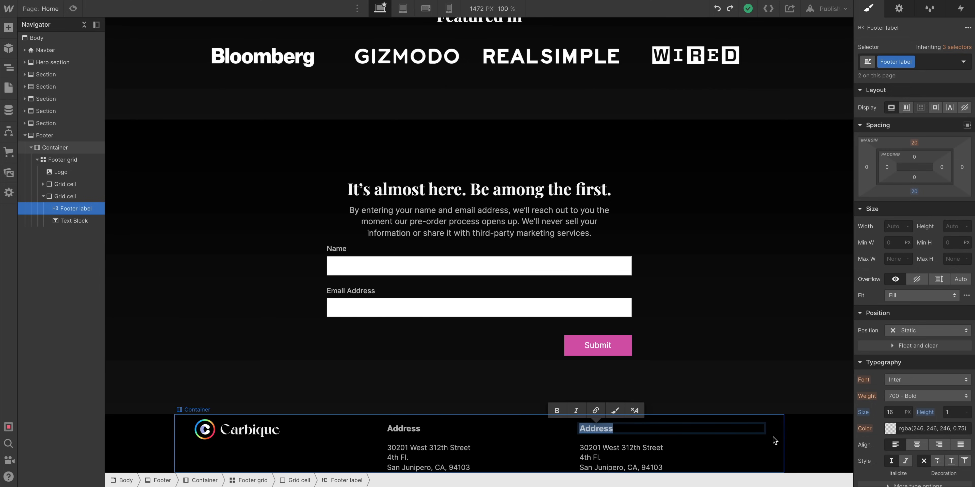
type("Social")
left_click(627, 452)
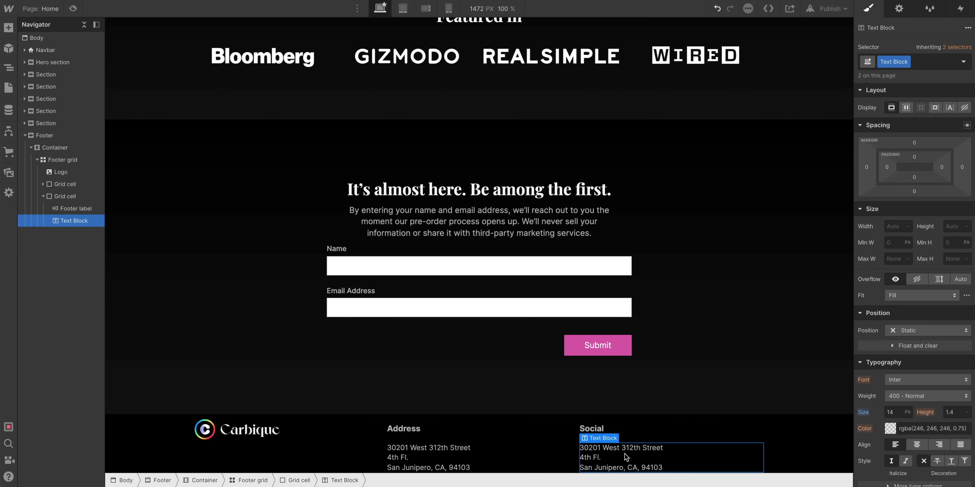
Rename the class of the address text block under the Social label to "Footer text".
double_click(886, 59)
type("Footer text")
key("Return")
Replace the address text under the Social label with a text link, leaving its link settings at their defaults.
left_click(591, 429)
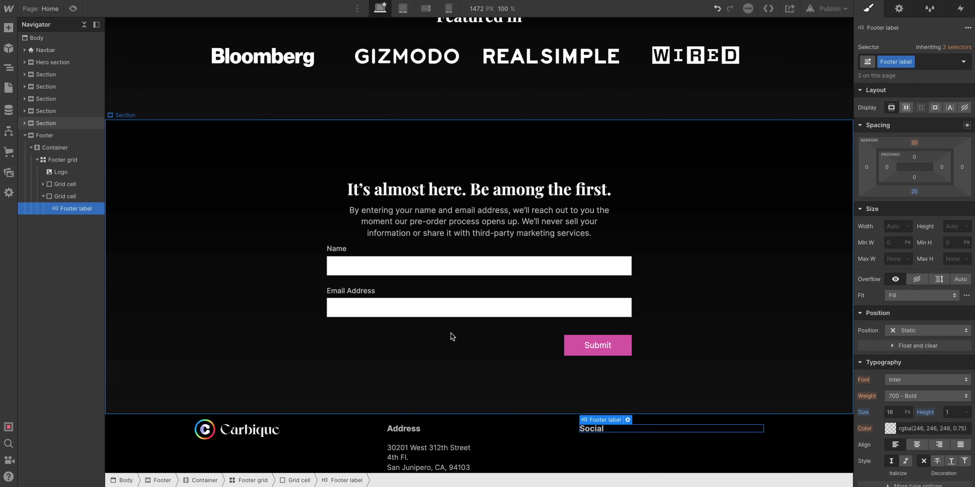
left_click(8, 28)
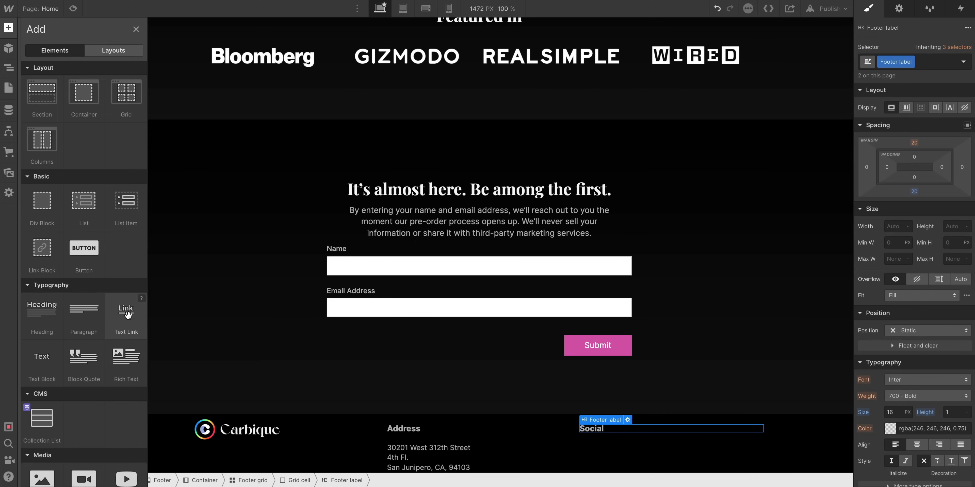
left_click_drag(224, 339, 597, 440)
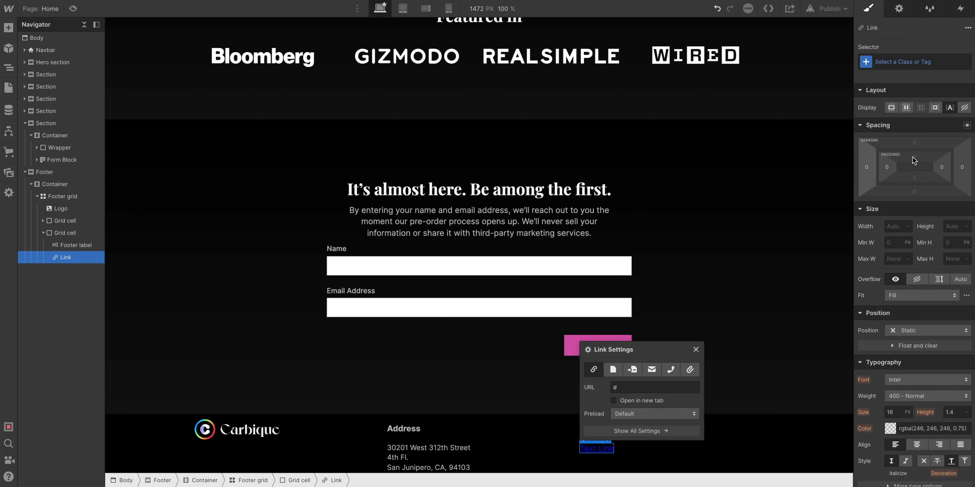
left_click(695, 350)
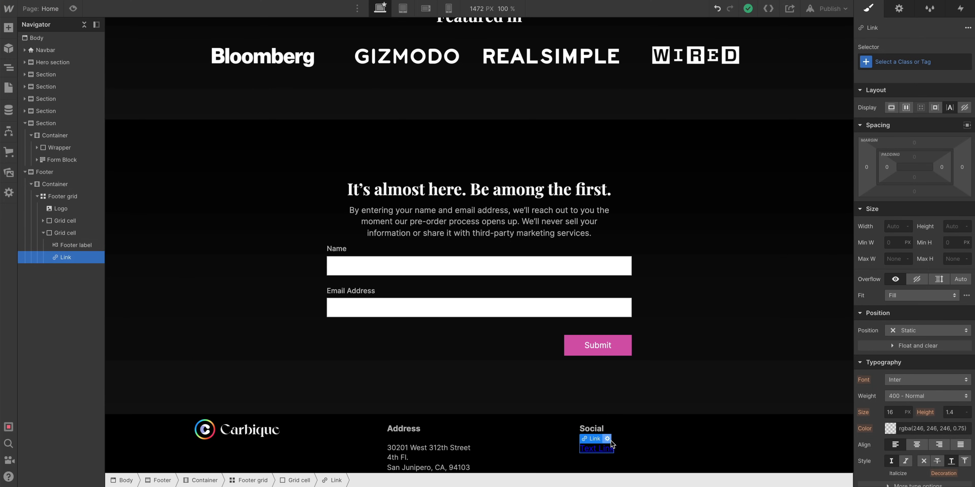
Set the text color of the All Links tag to the Brand pink swatch, using the new text link.
left_click(896, 62)
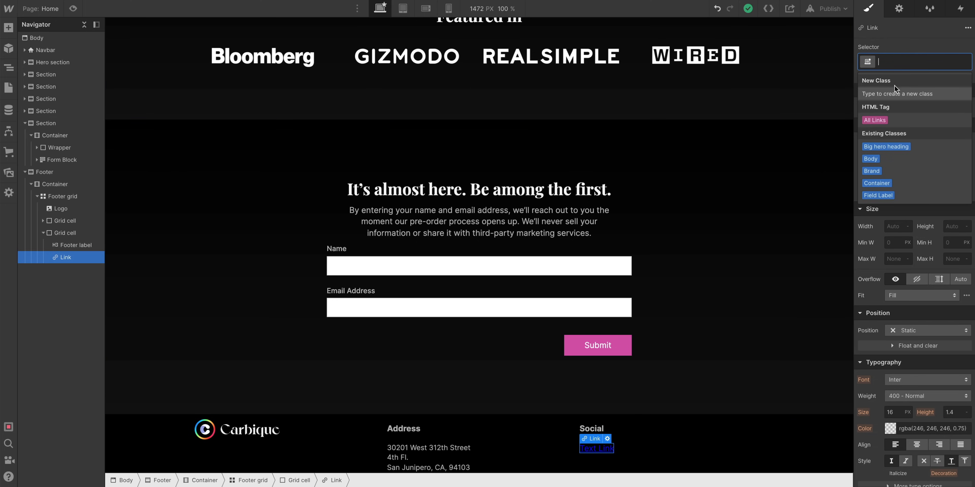
left_click(878, 120)
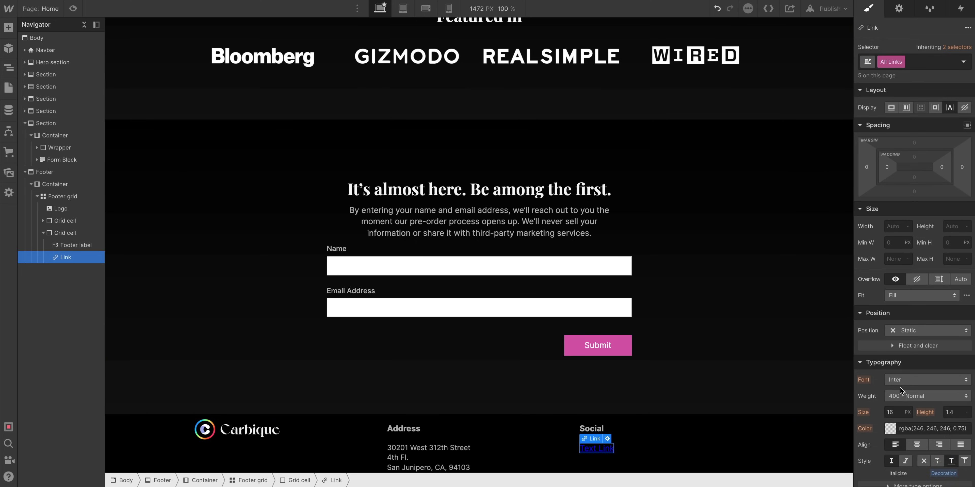
scroll(896, 81, "down", 2)
scroll(897, 81, "down", 3)
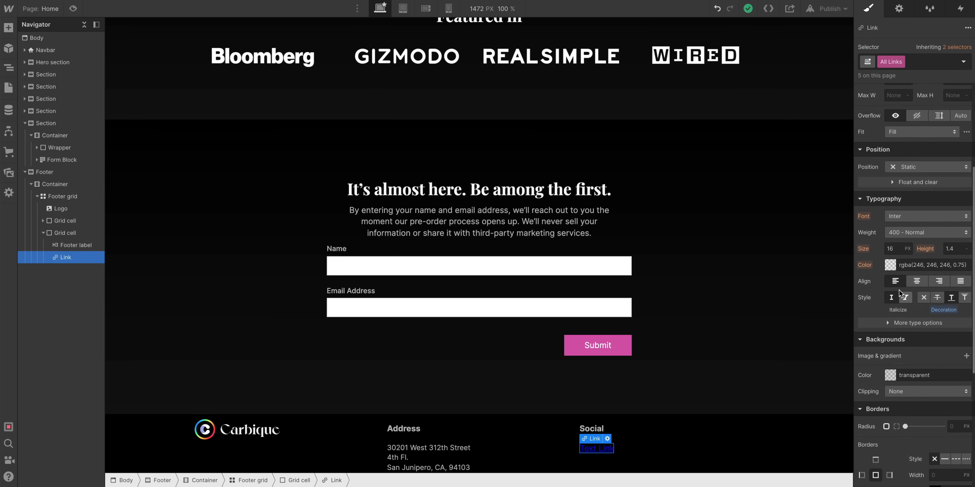
left_click(887, 258)
left_click_drag(884, 310, 789, 211)
left_click(934, 352)
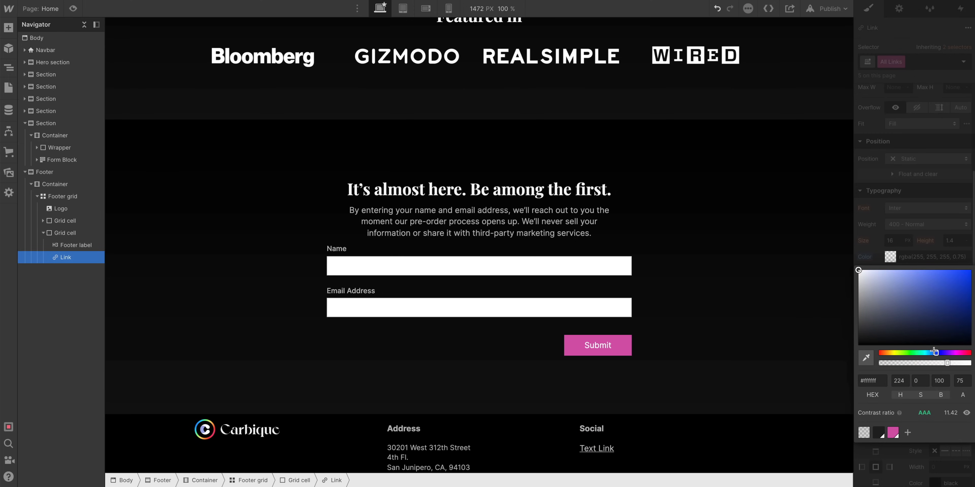
left_click(886, 436)
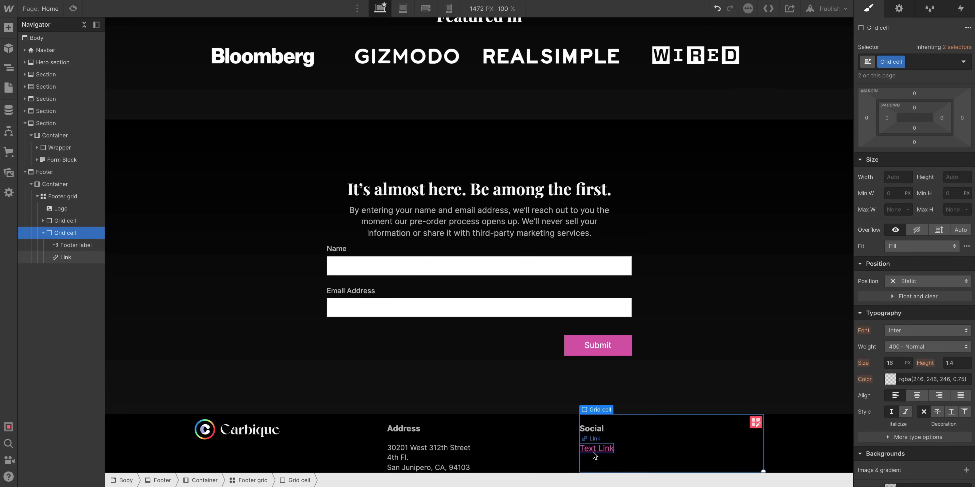
Create a class named "Footer link" on the text link in the Social column.
left_click(592, 451)
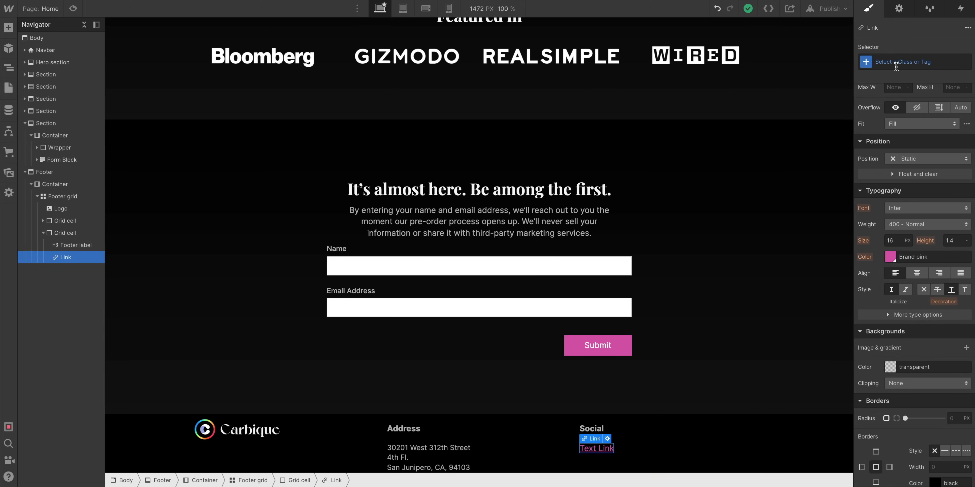
left_click(896, 66)
type("Footer link")
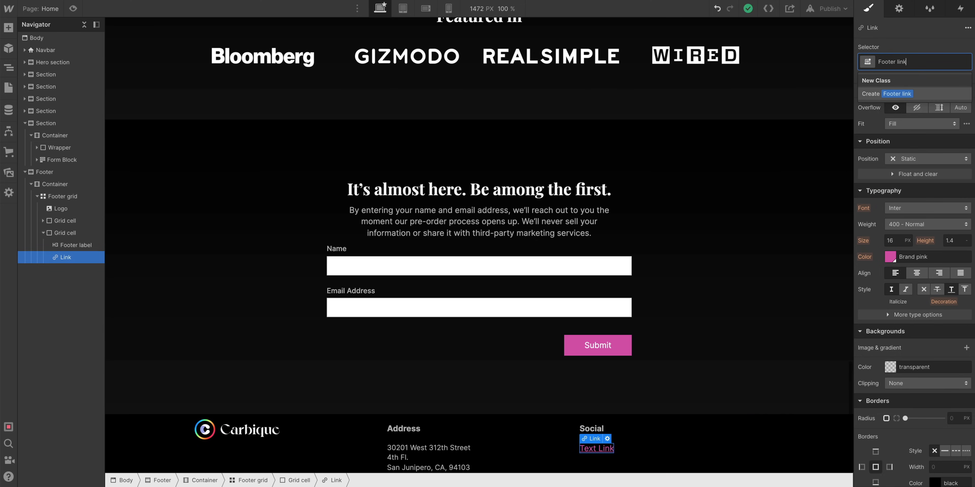
key("Return")
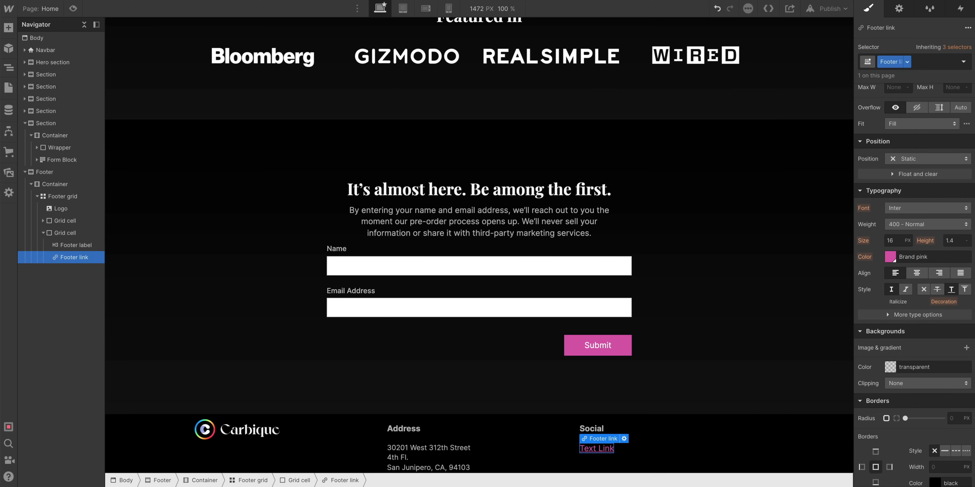
Set the text color of the Footer link class to #f6f6f6.
left_click(893, 253)
left_click_drag(890, 327, 823, 242)
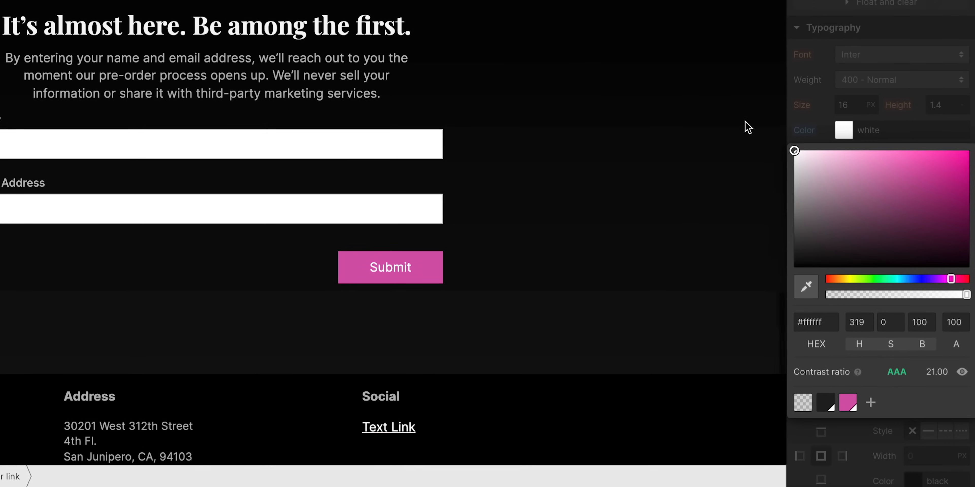
double_click(817, 323)
type("f6f6")
key("Return")
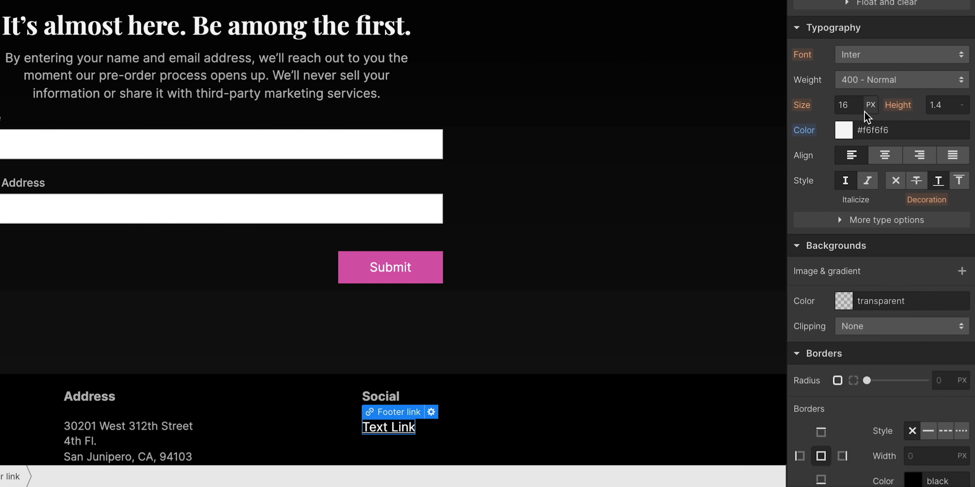
Save the footer link's #f6f6f6 color as a global swatch named "Very light gray".
left_click(843, 131)
left_click(870, 402)
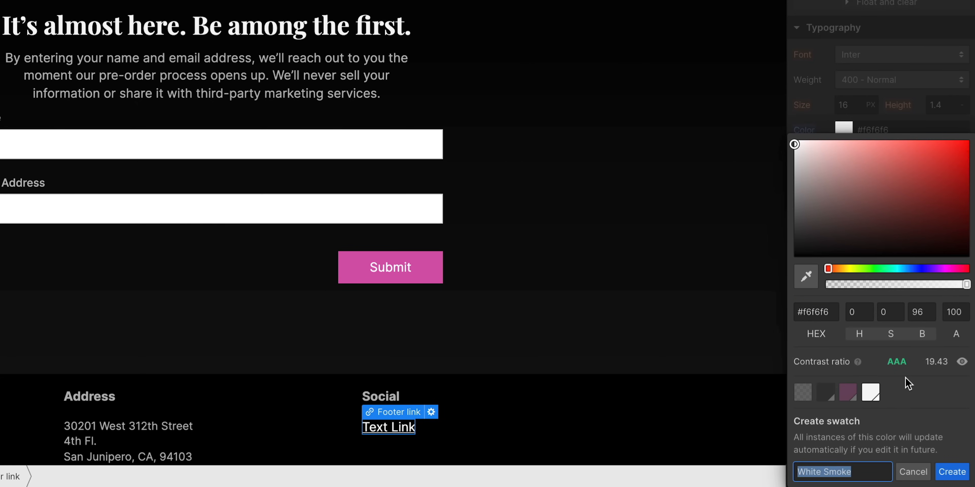
type("Light")
key("super+a")
type("Ve")
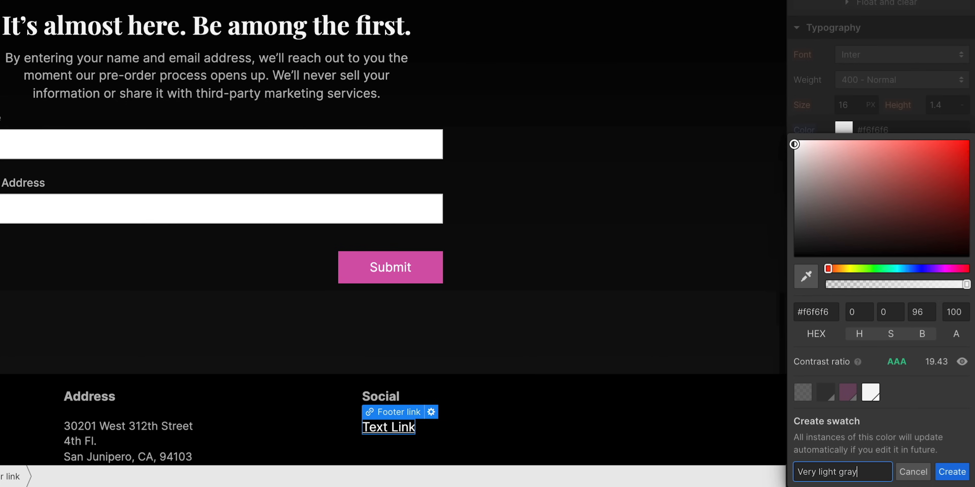
key("Return")
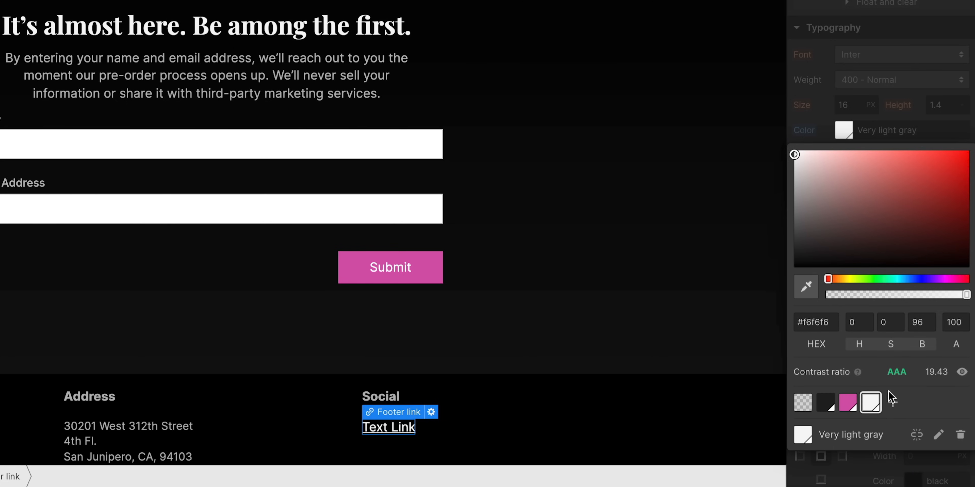
Save the text color of the paragraph above the form as a global swatch named "Secondary text color".
left_click(337, 93)
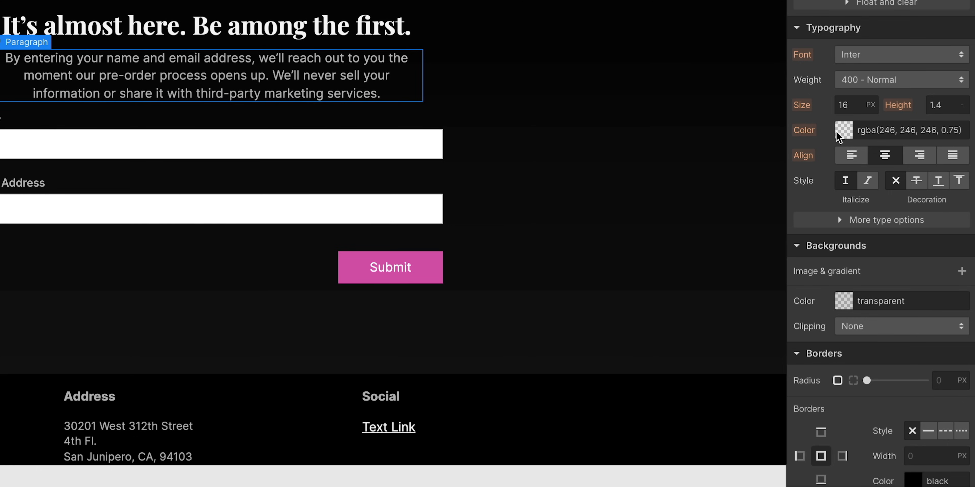
left_click(843, 130)
left_click(895, 403)
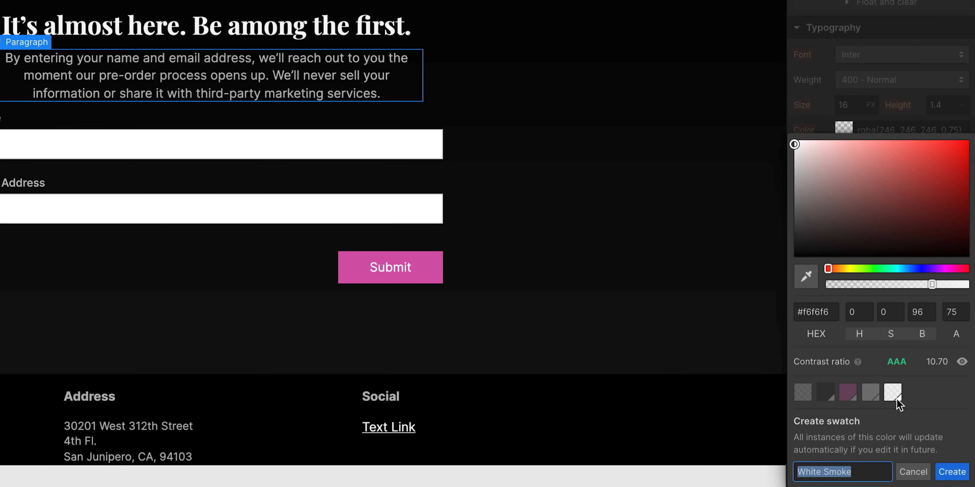
type("Secondary text color")
key("Return")
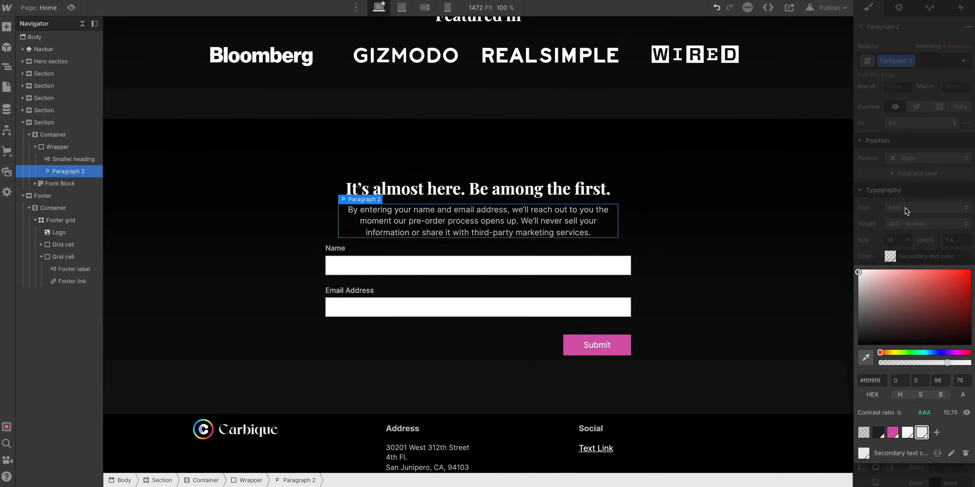
Apply the "Secondary text color" swatch to the footer link's text.
left_click(605, 448)
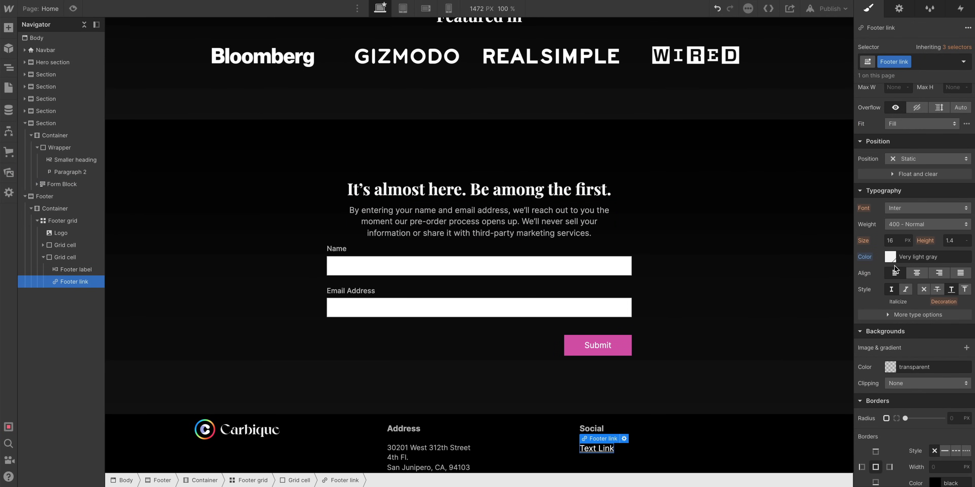
left_click(890, 256)
left_click(921, 433)
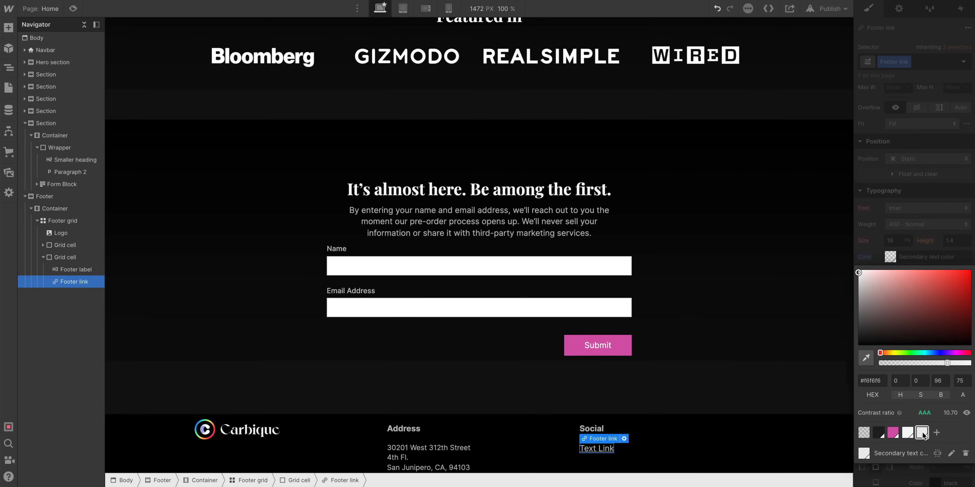
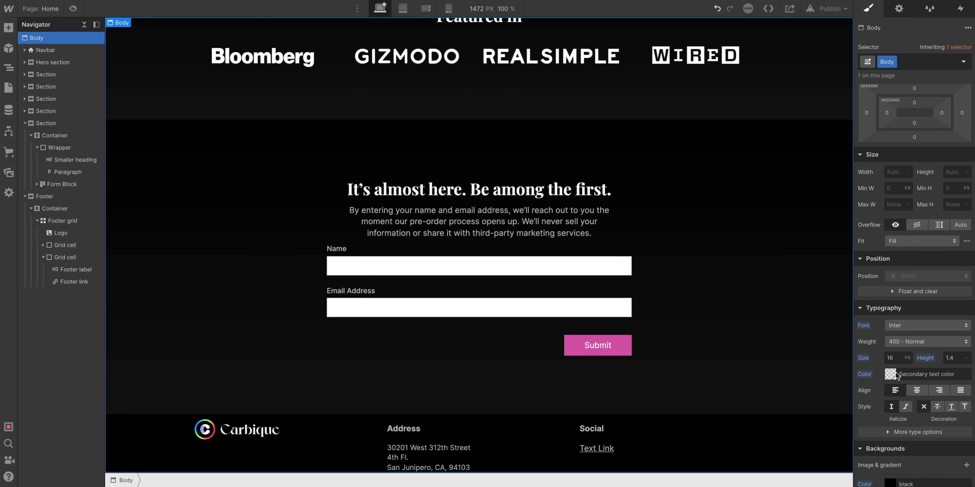
Edit the "Secondary text color" swatch from the Body's text color, try red #ff0000, and check the text across the page.
left_click(888, 374)
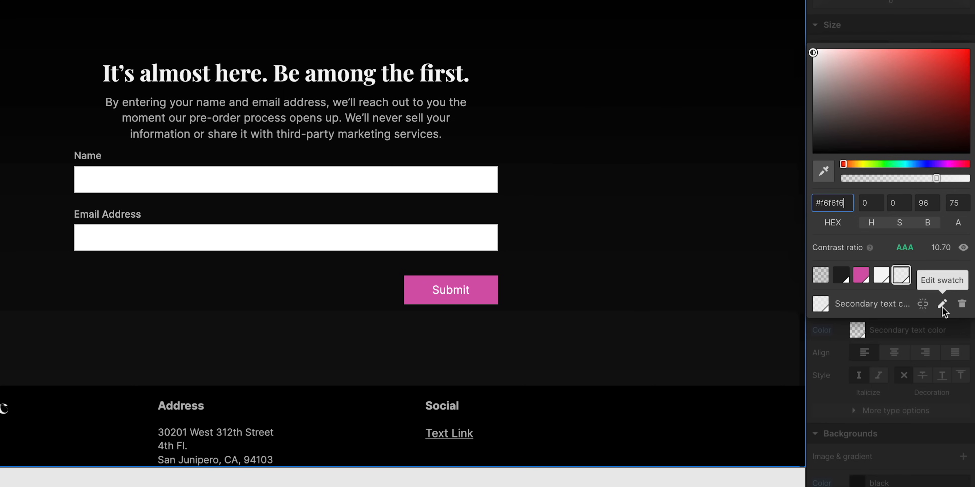
left_click(942, 306)
left_click_drag(903, 69, 947, 17)
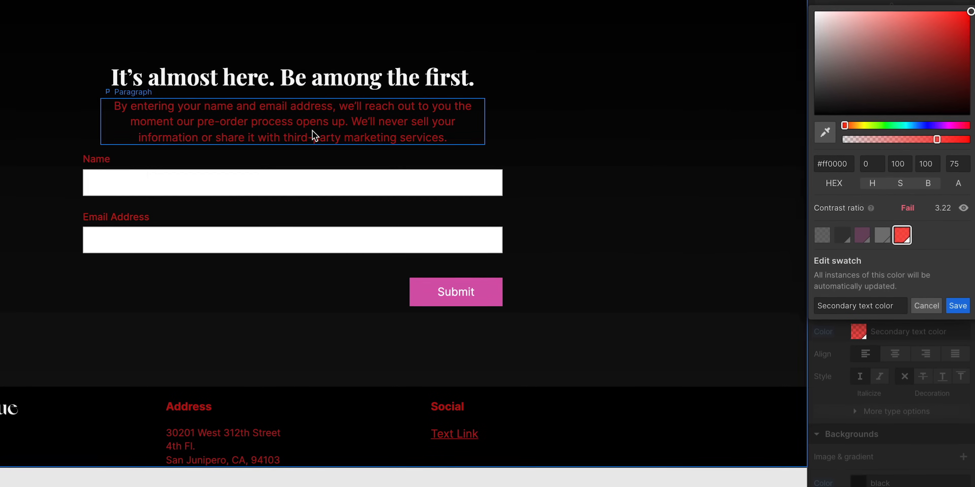
scroll(315, 135, "up", 3)
scroll(329, 139, "up", 10)
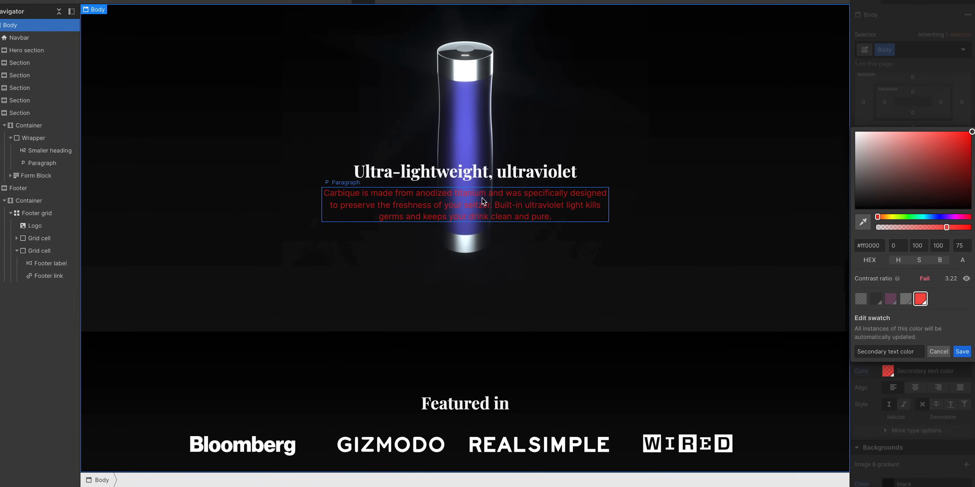
scroll(331, 114, "down", 3)
scroll(494, 210, "down", 6)
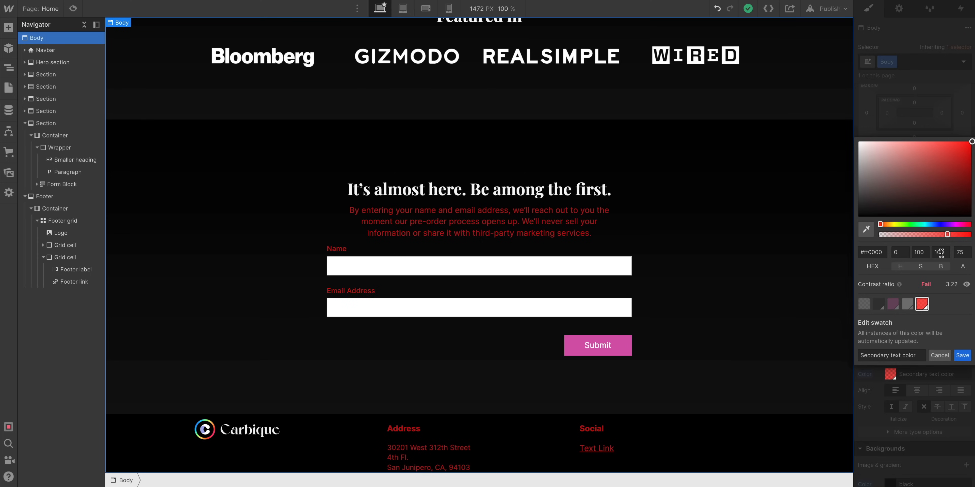
Set the "Secondary text color" swatch to white #ffffff and save it.
left_click_drag(893, 168, 848, 121)
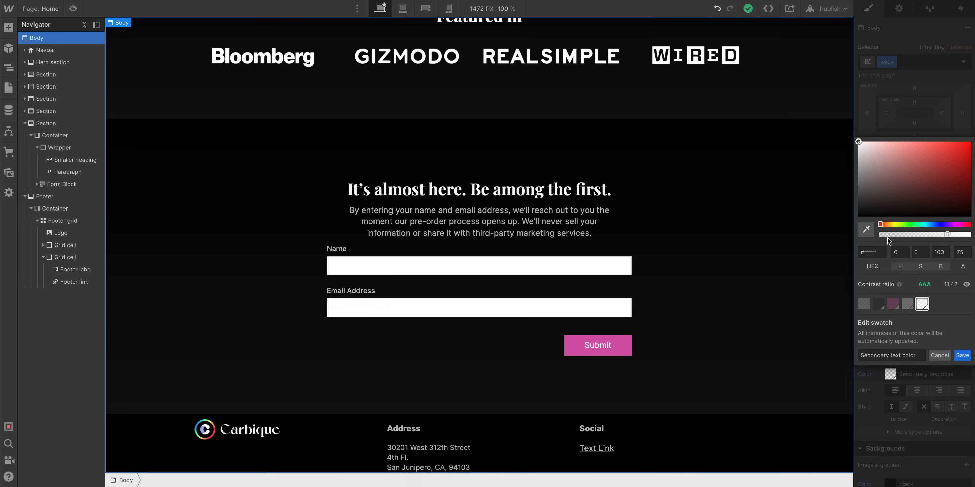
left_click(961, 355)
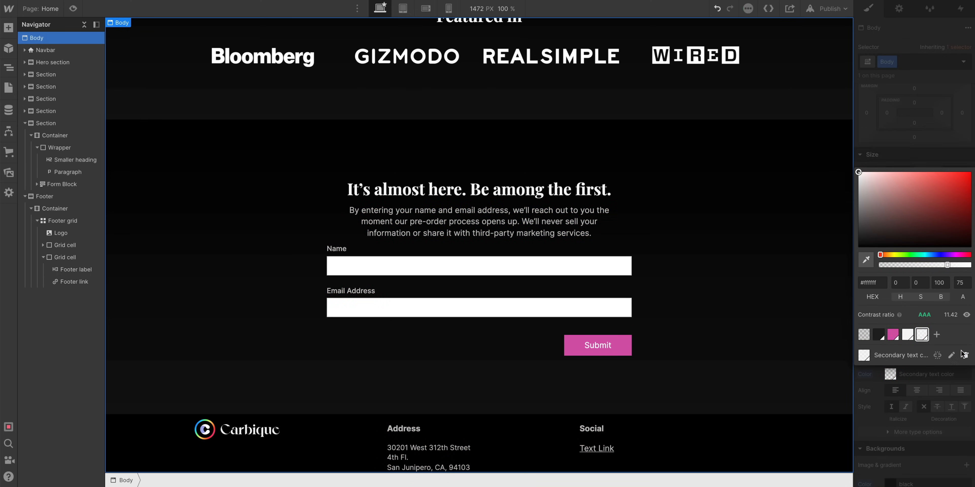
left_click(767, 433)
Change the footer link's text under the Social label to "Instagram".
left_click(596, 452)
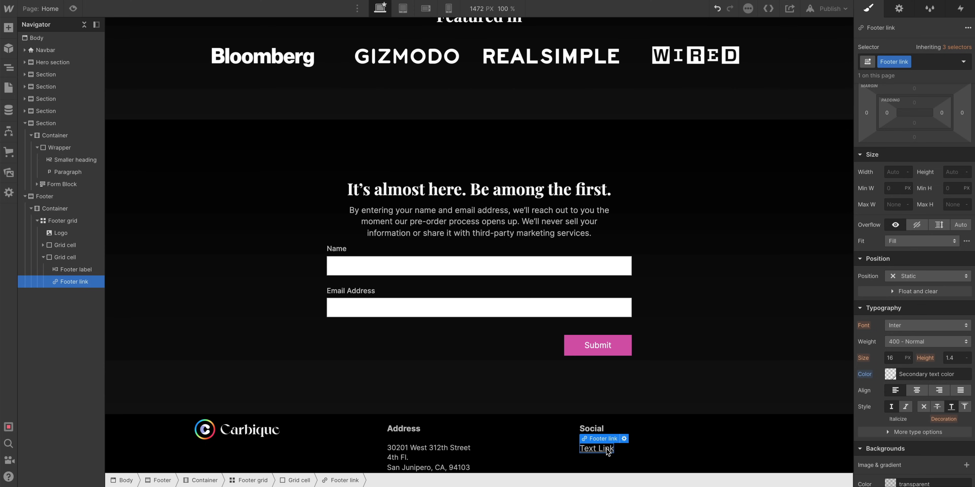
double_click(606, 448)
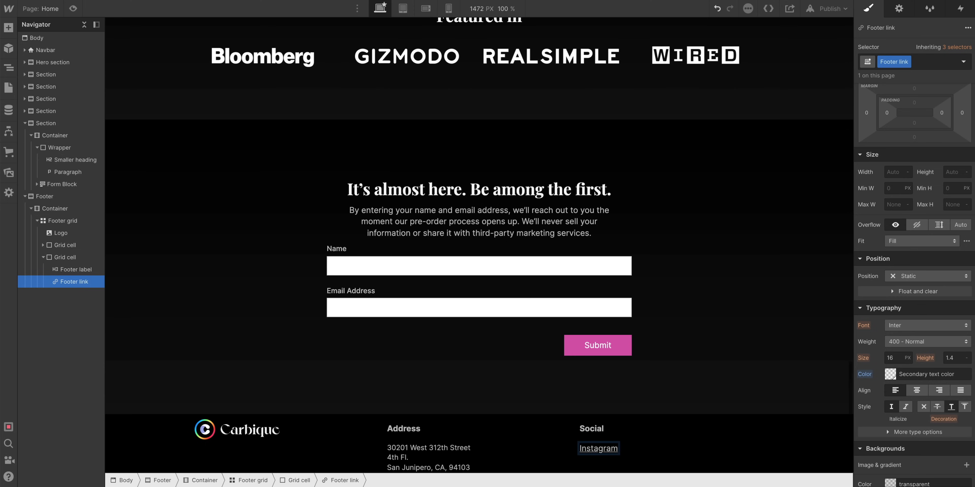
left_click(602, 445)
Paste four copies of the Instagram link into the Social column and set the Footer link class's display to block.
left_click(600, 447)
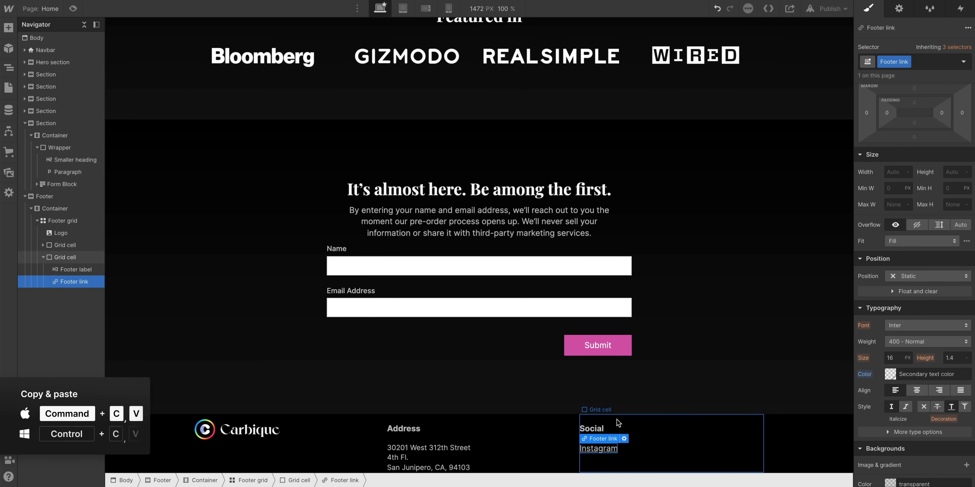
key("ctrl+v")
key("ctrl+v")
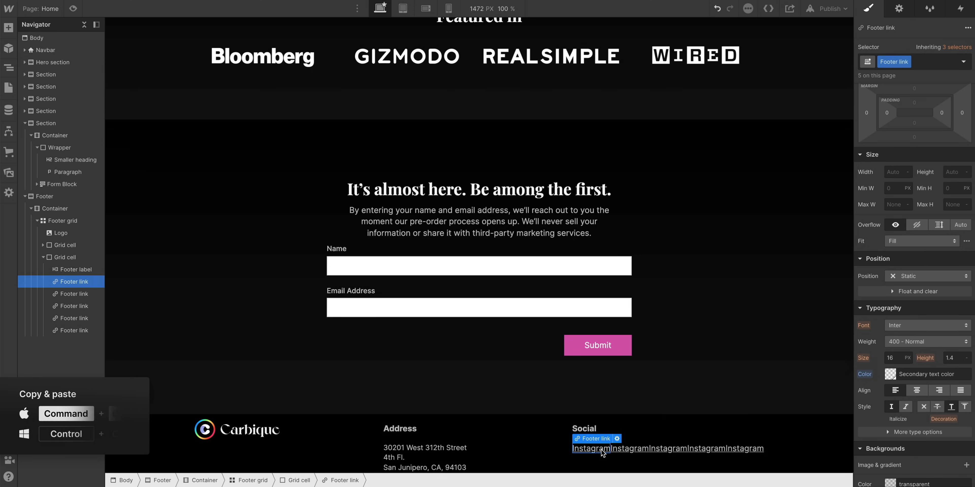
scroll(891, 218, "up", 2)
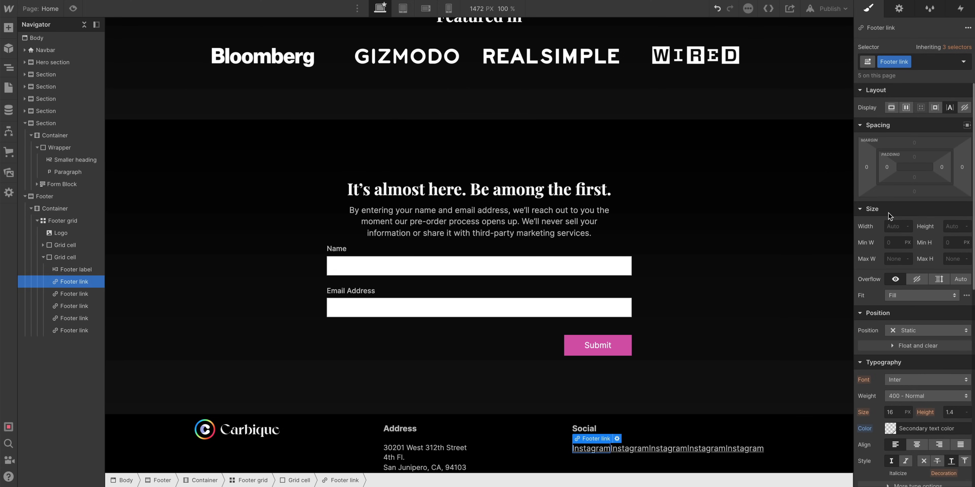
left_click(891, 107)
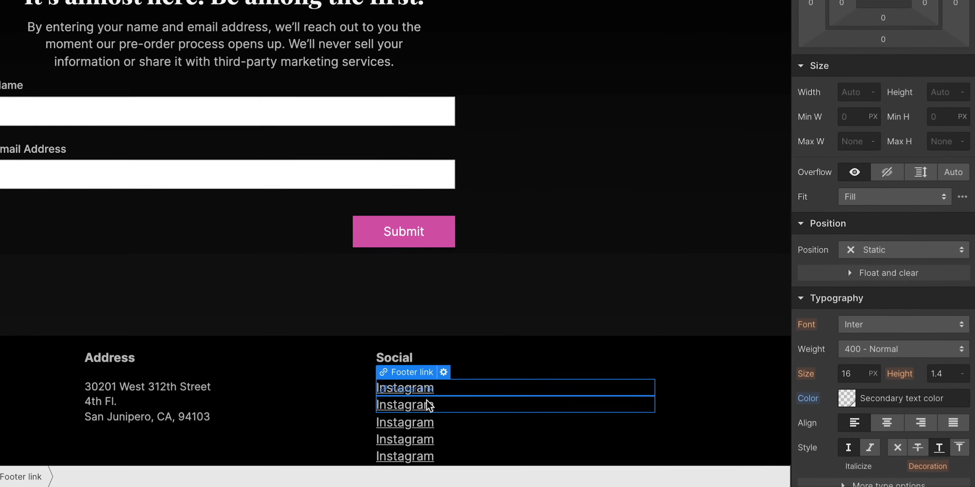
Change the text of the second, third and fourth links under Social to "Dribbble", "Behance" and "LinkedIn".
double_click(590, 430)
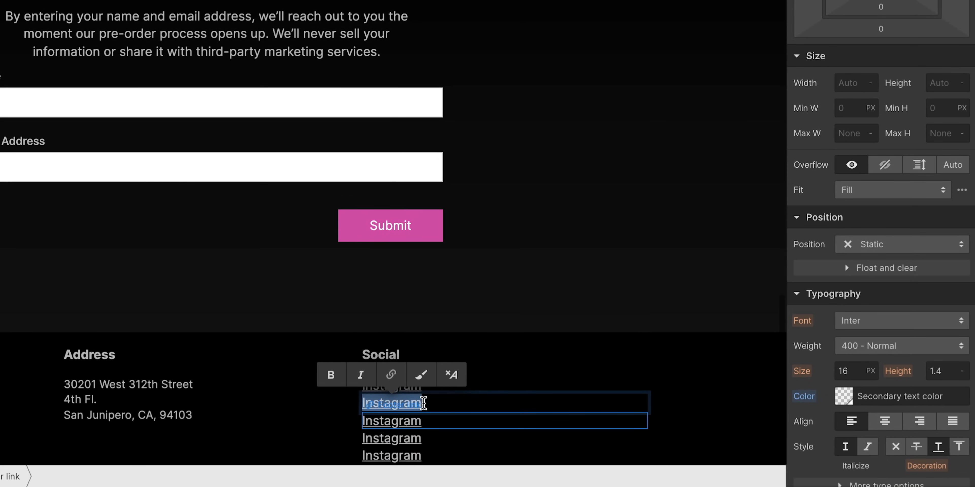
key("Escape")
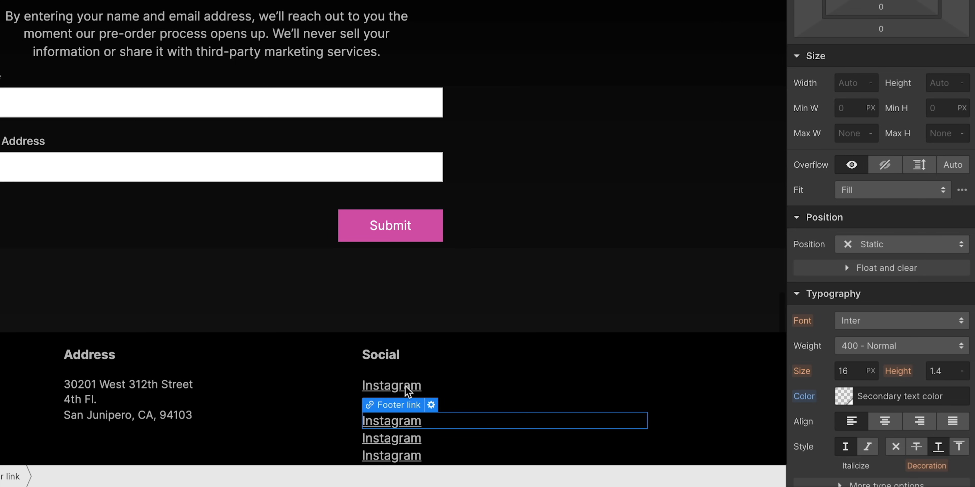
scroll(415, 389, "down", 1)
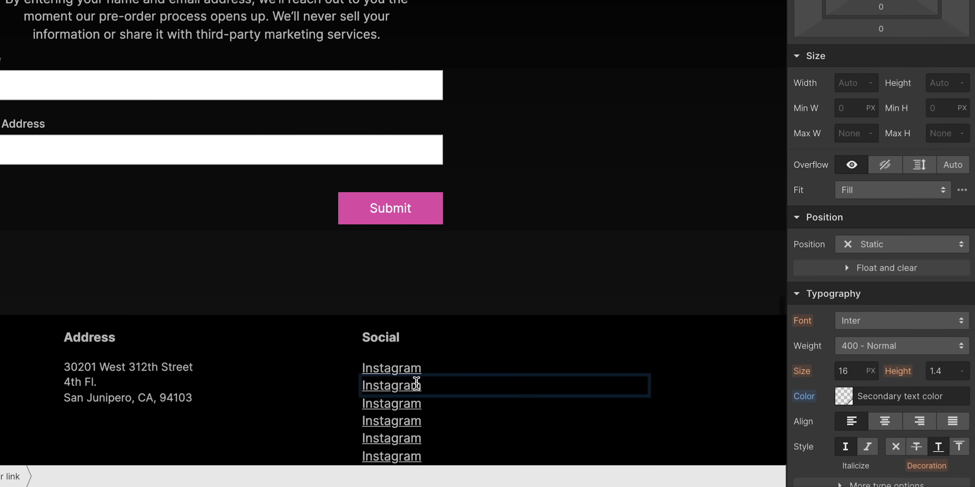
double_click(417, 383)
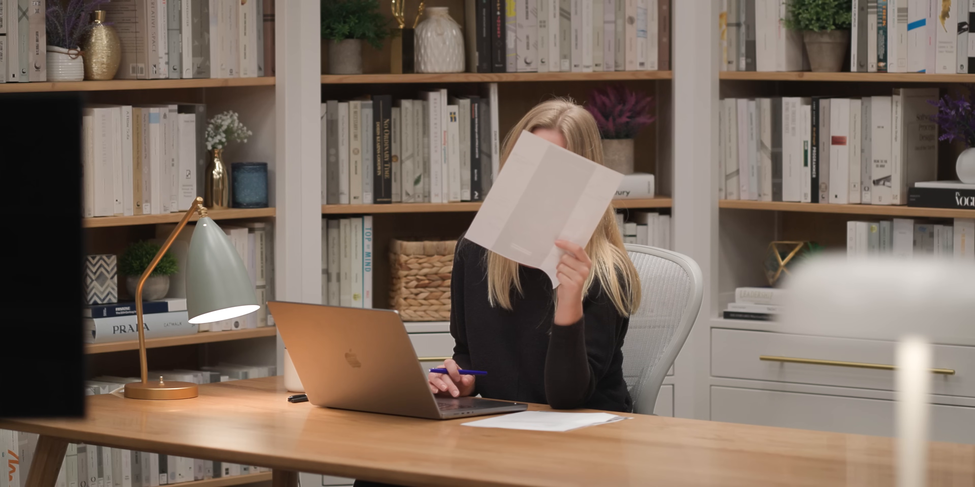
double_click(403, 404)
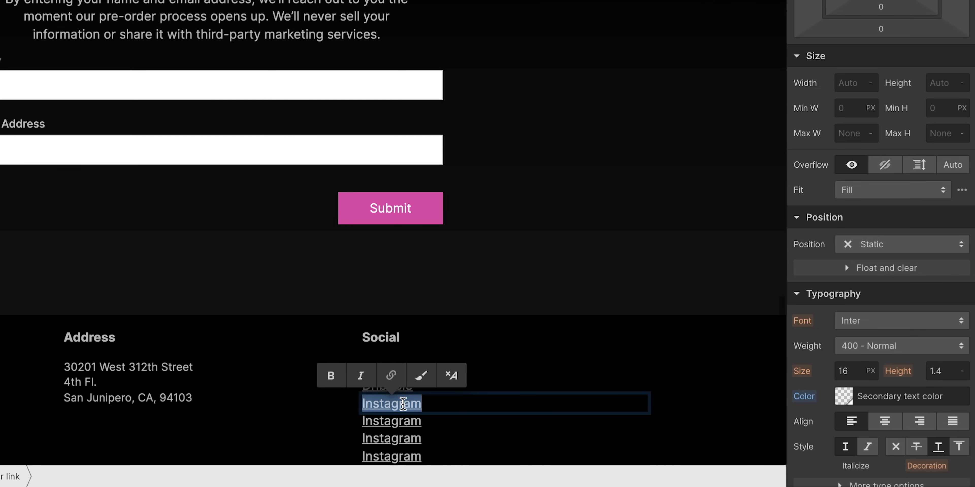
type("Behance")
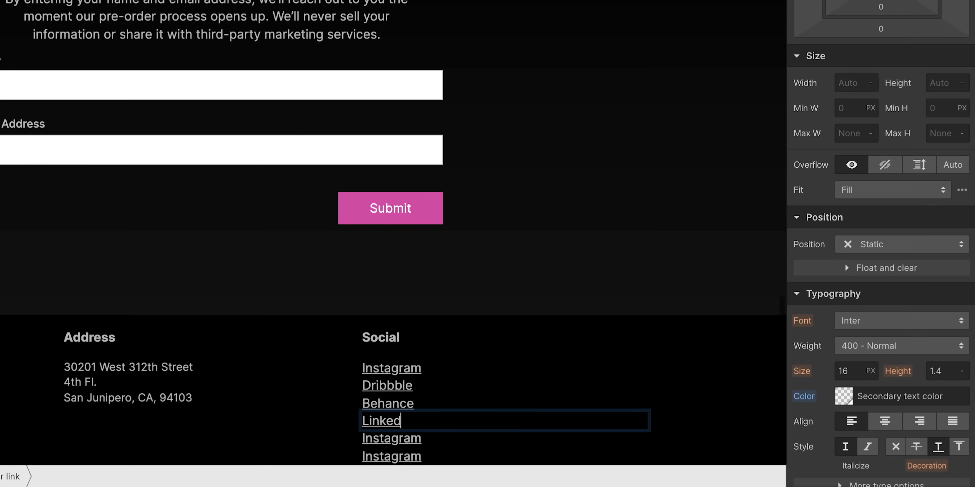
Change the text of the fifth and sixth links under Social to "Perfect" and "TikTok".
left_click(416, 436)
double_click(416, 436)
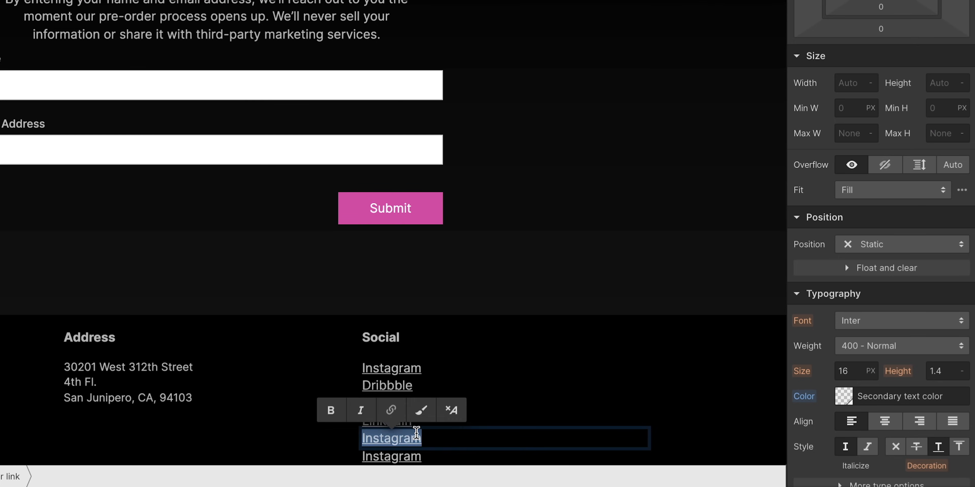
type("t")
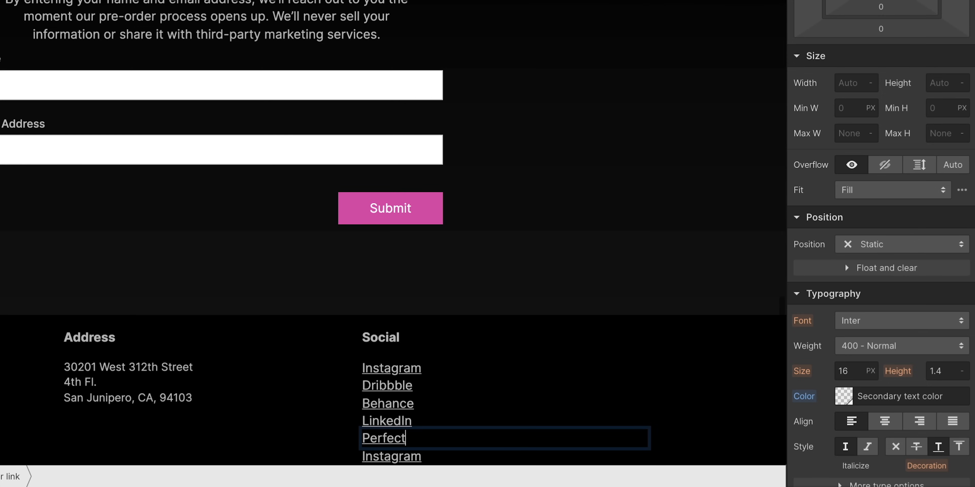
left_click(415, 448)
double_click(416, 452)
type("T")
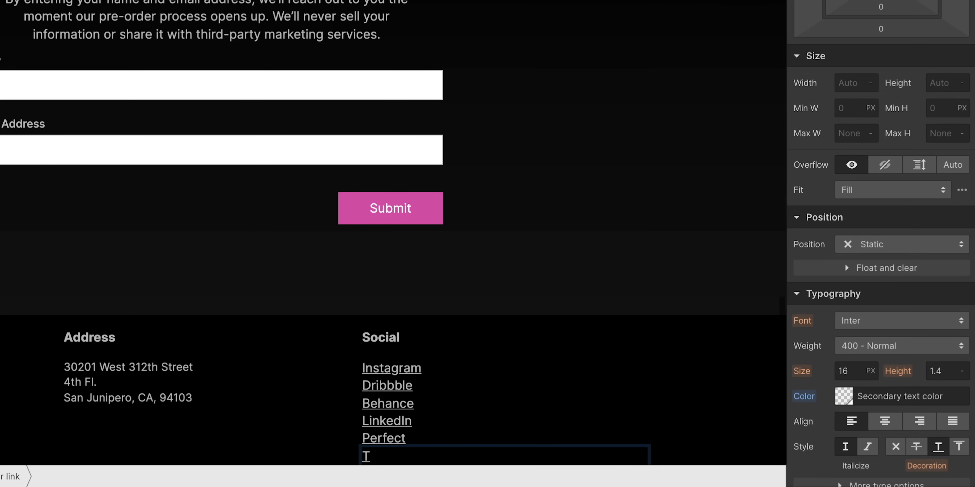
type("ikT")
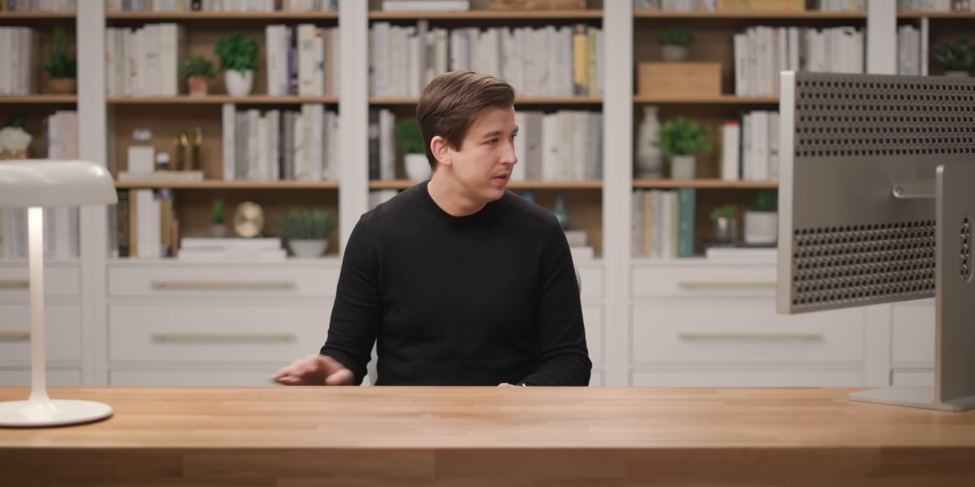
type("ok")
key("Escape")
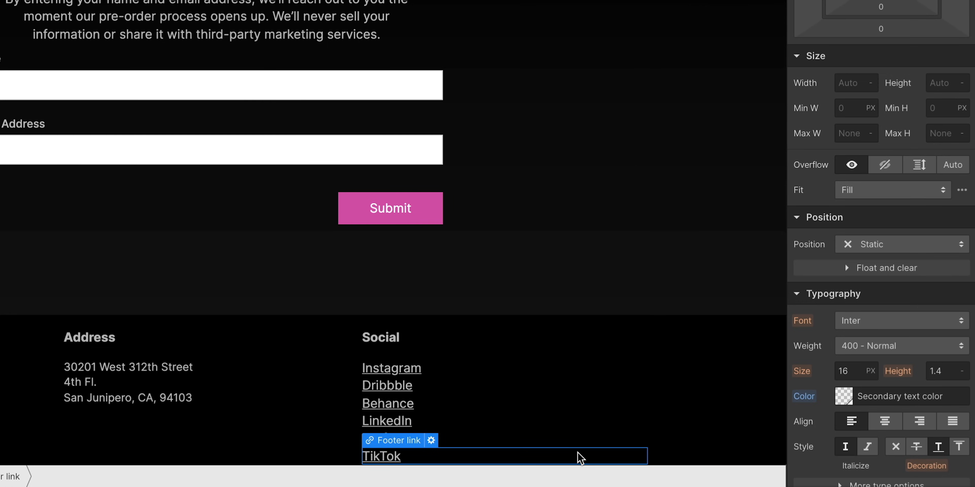
Duplicate the TikTok link in the Social column and change the copy's text to "Twitter".
key("ctrl+d")
double_click(381, 459)
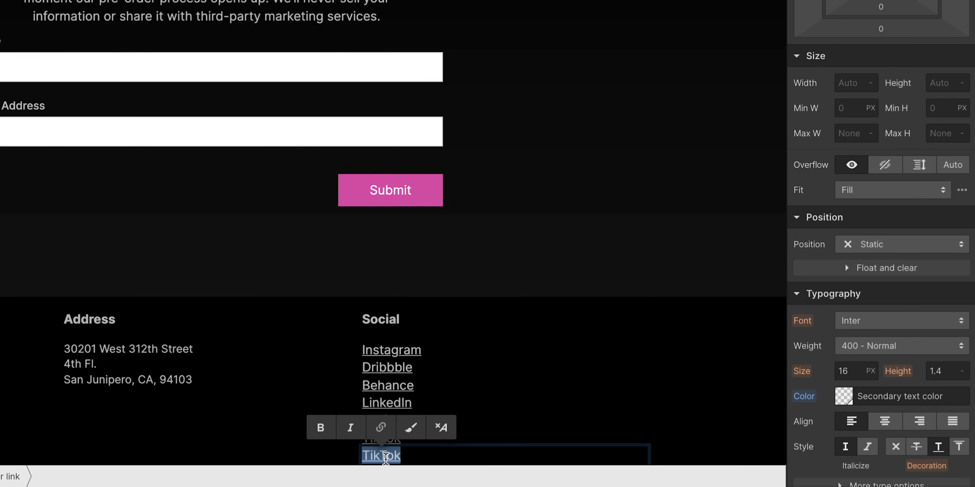
type("Twitter")
key("Escape")
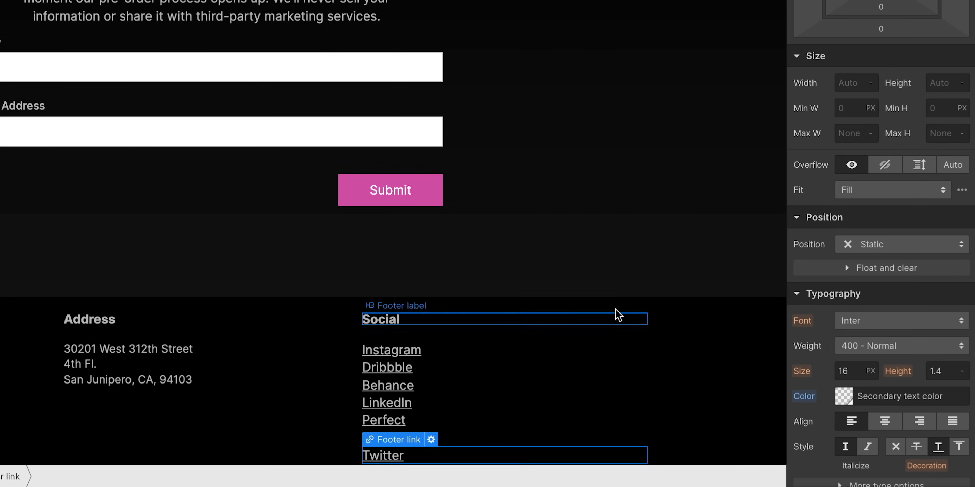
Try placing a Grid element in the footer grid ahead of the logo, and undo it.
left_click(629, 358)
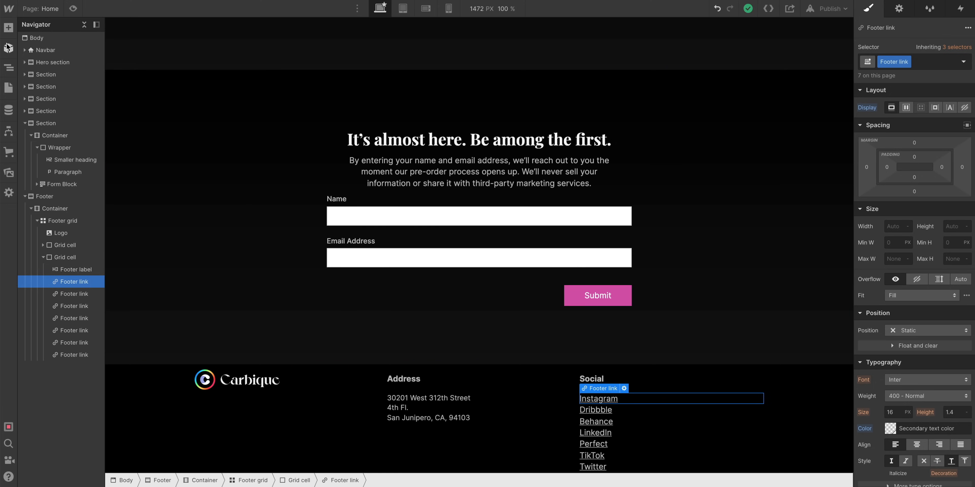
left_click(9, 28)
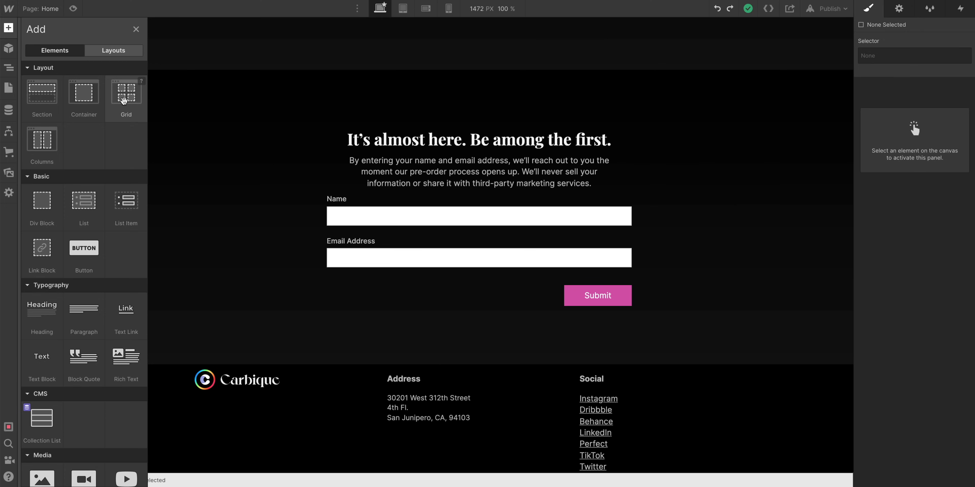
left_click_drag(129, 97, 319, 296)
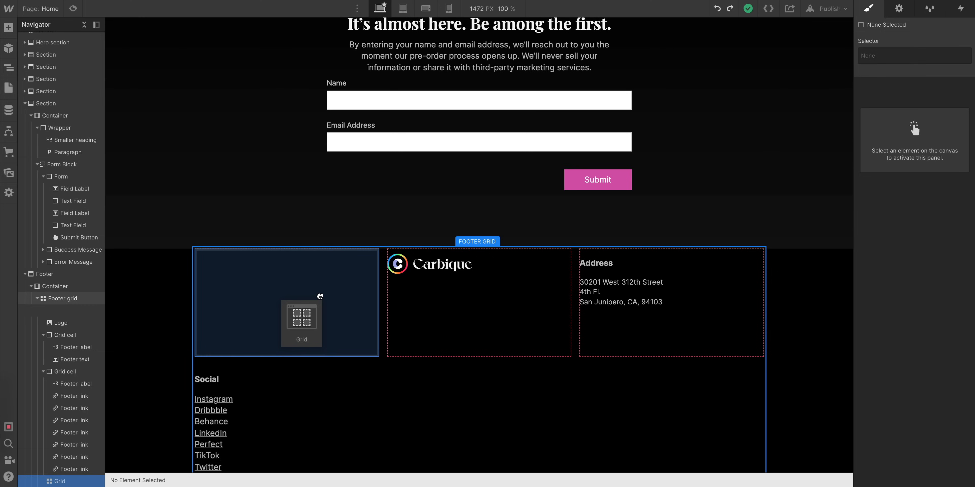
key("super+z")
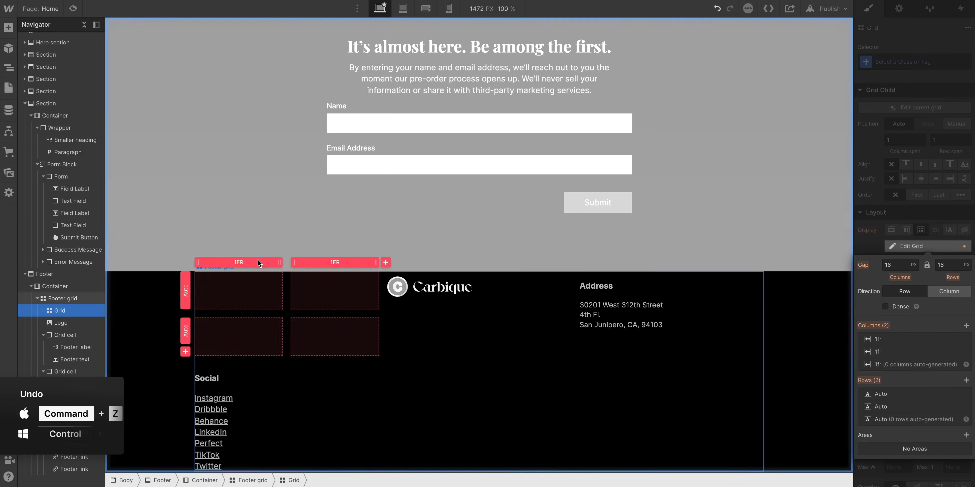
Add a grid between the Social label and the footer links, and reduce it to two columns and one row.
left_click(7, 33)
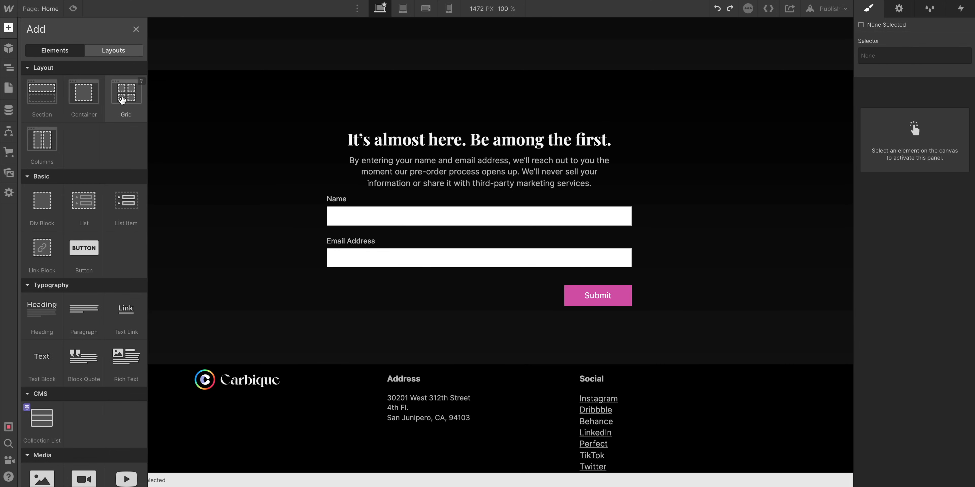
left_click_drag(122, 100, 639, 399)
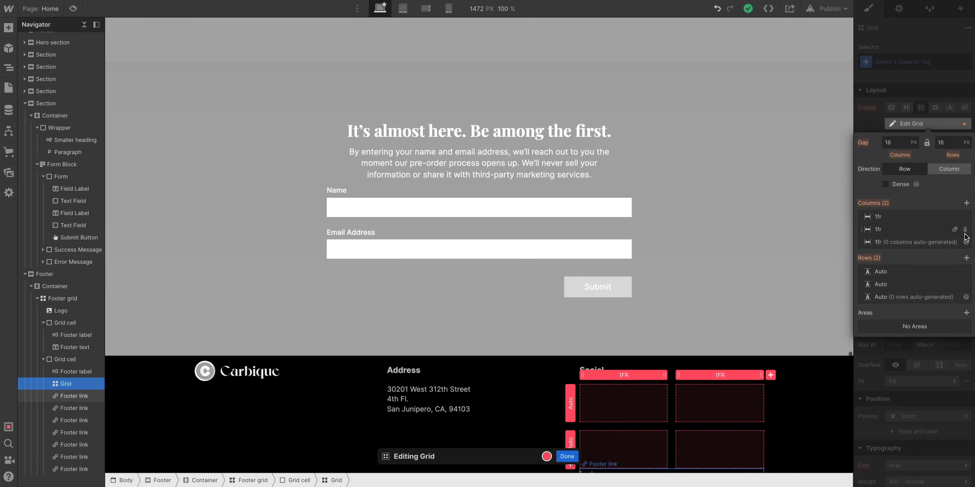
left_click(964, 284)
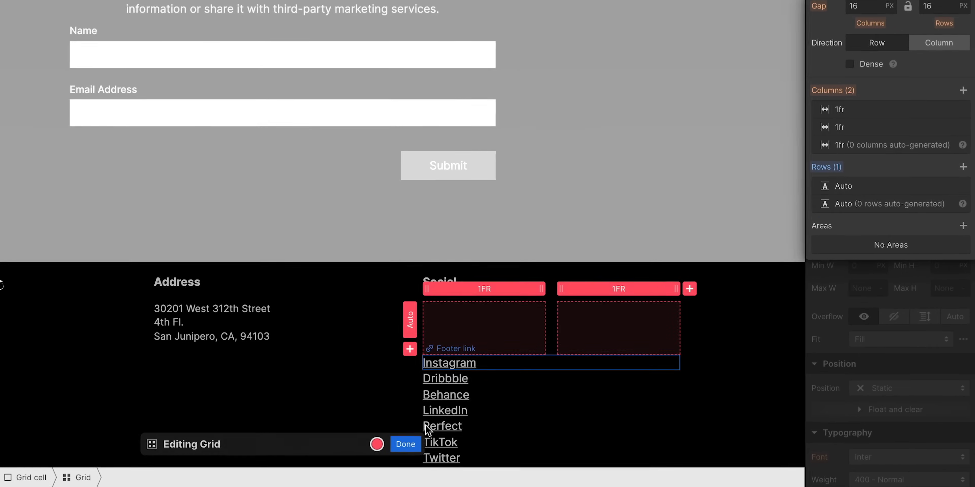
left_click(405, 444)
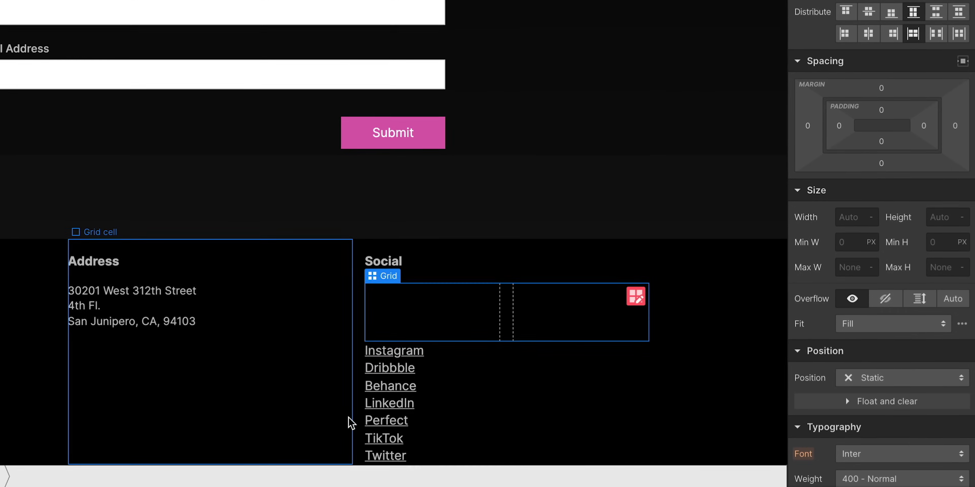
Move all the Social footer links into the new grid in their existing order, and delete the Perfect link.
left_click(398, 354)
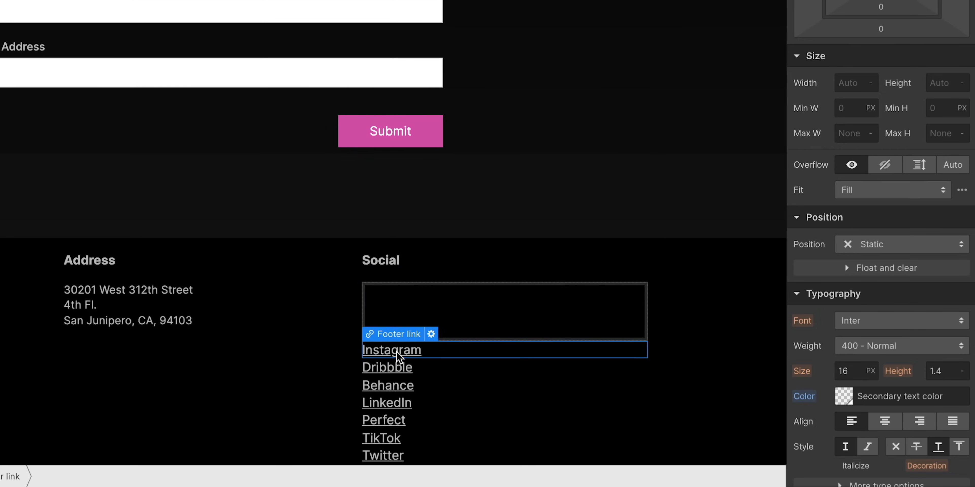
left_click_drag(395, 351, 407, 320)
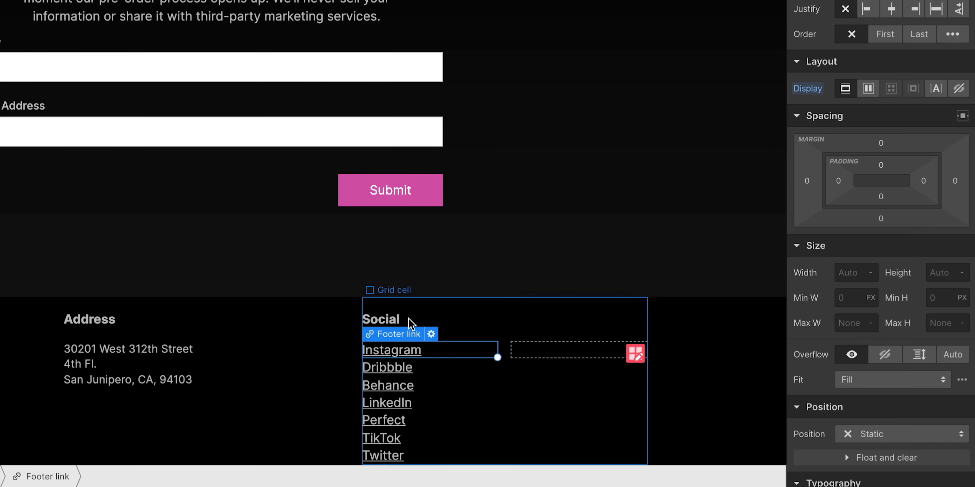
left_click(406, 368)
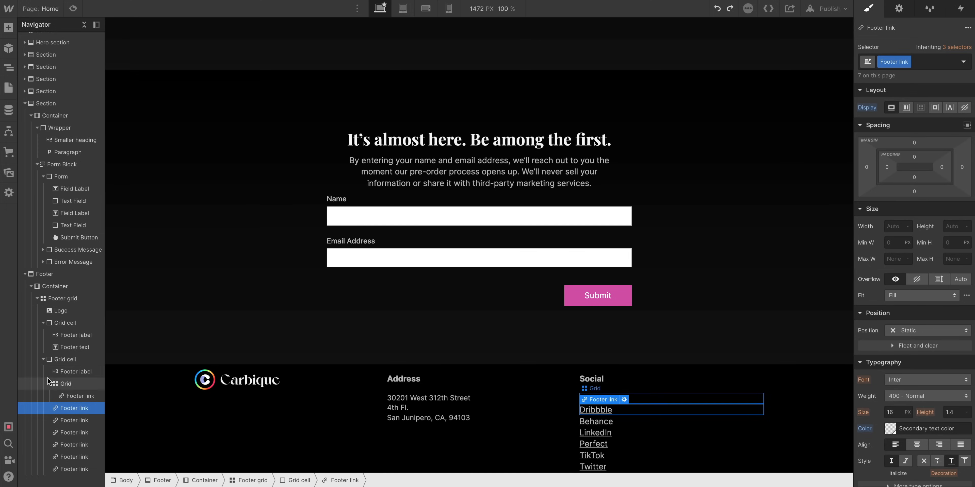
scroll(47, 378, "up", 1)
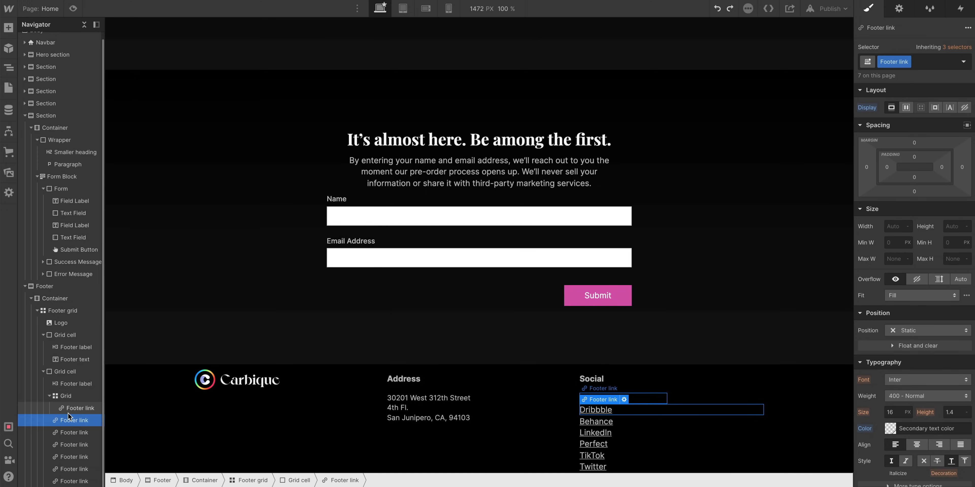
left_click_drag(61, 417, 65, 481)
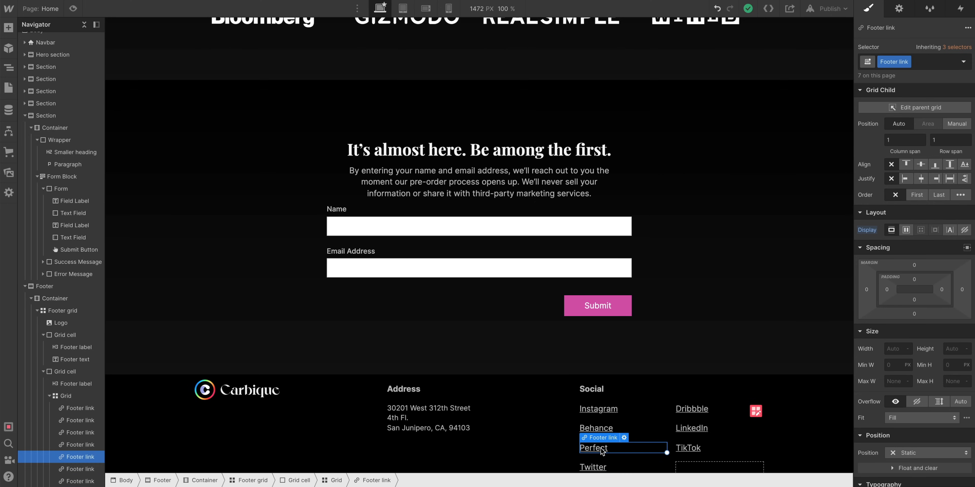
key("Delete")
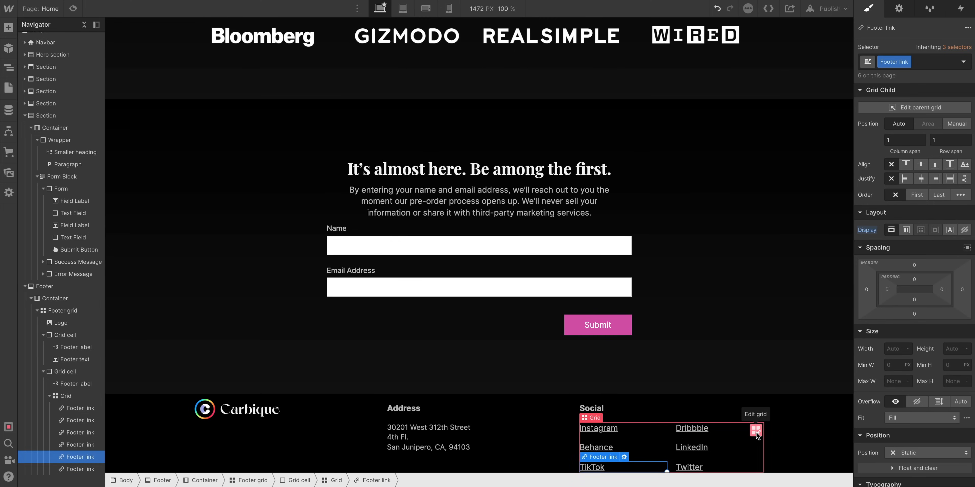
Rename the class of the grid holding the Social links to "Link grid".
left_click(679, 446)
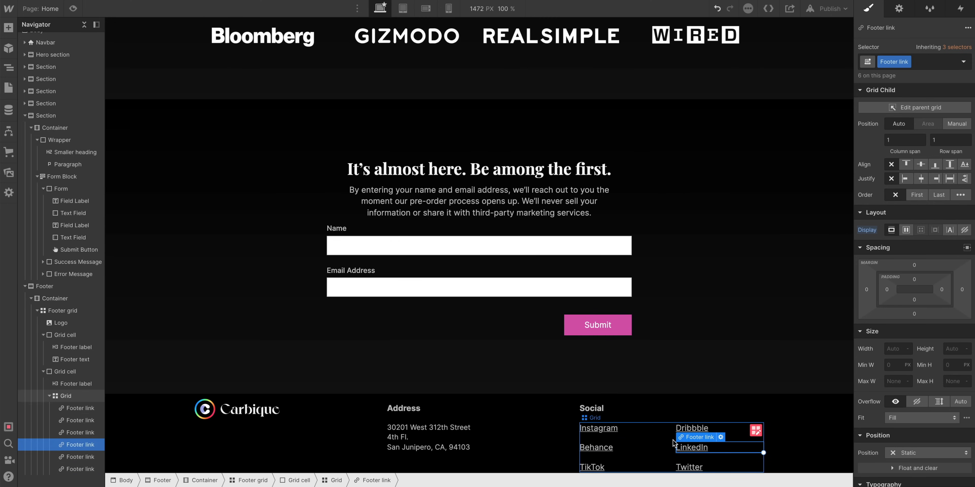
left_click(672, 440)
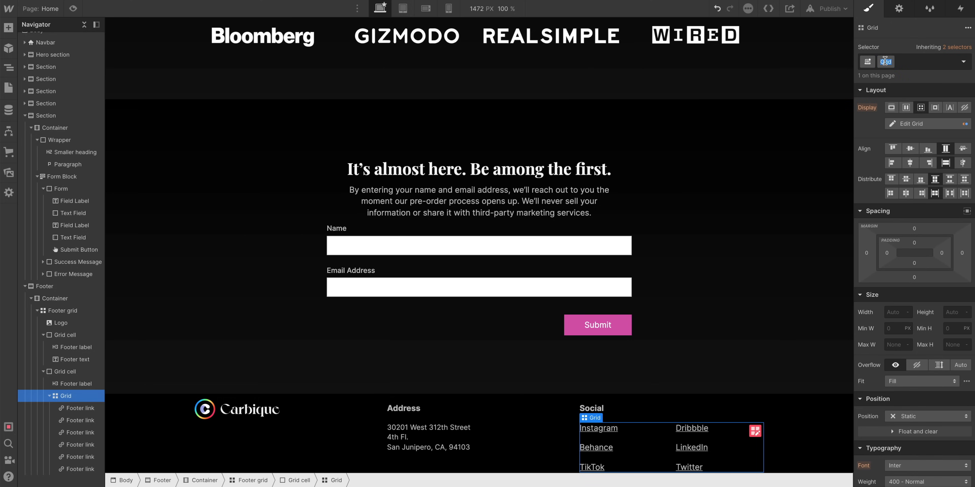
key("Return")
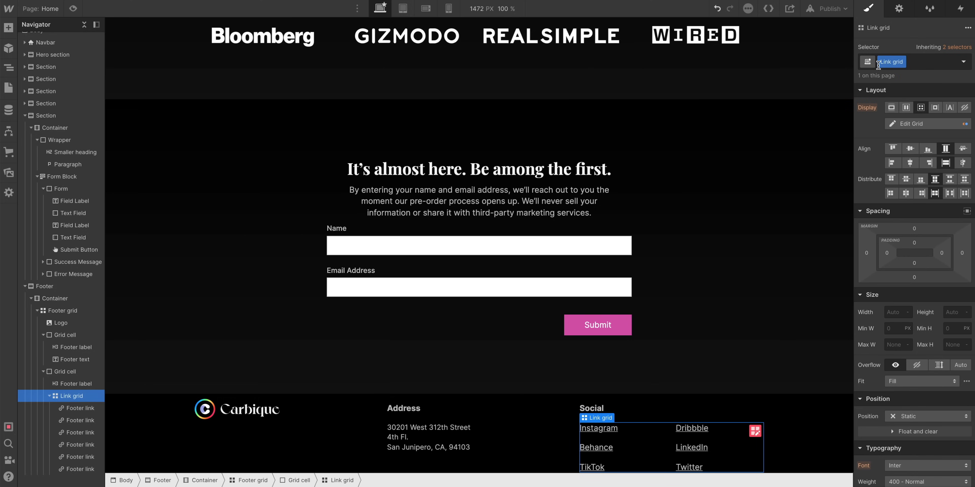
Reduce the Link grid's row gap to about 5 px and finish editing the grid.
left_click(755, 435)
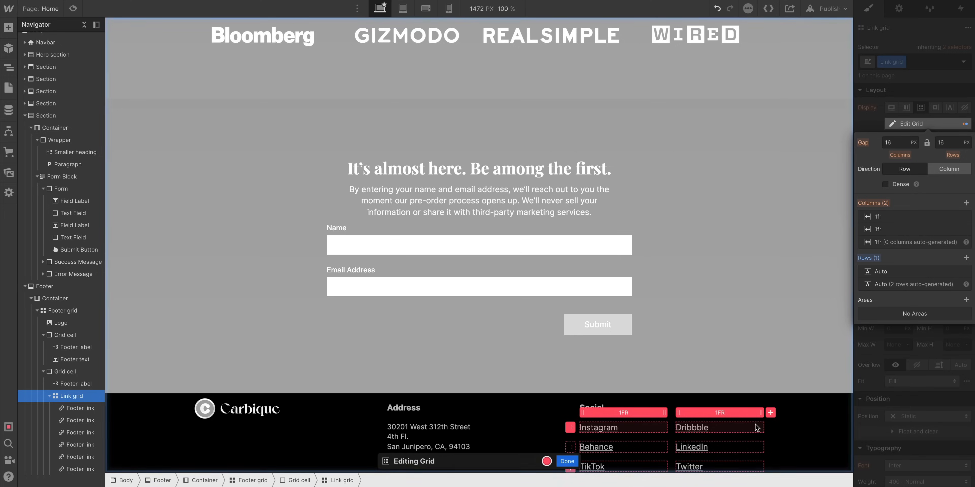
left_click_drag(645, 438, 647, 433)
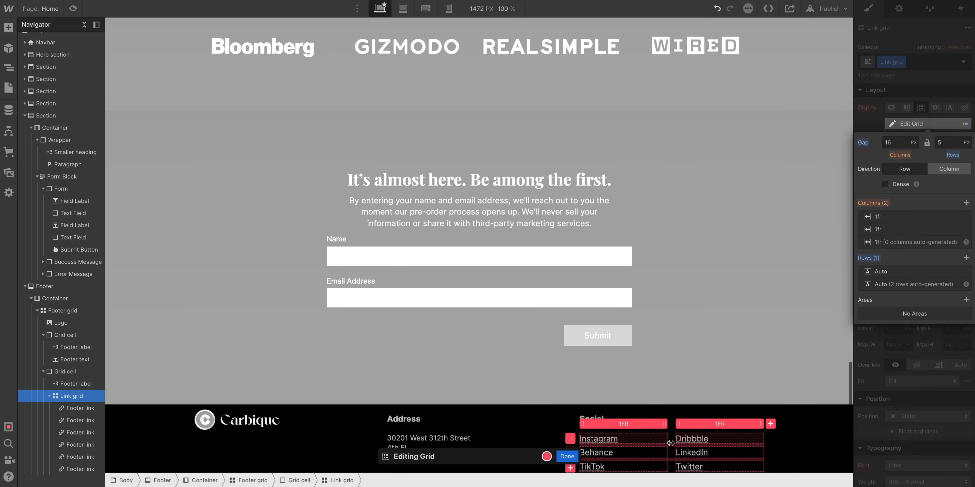
key("super+z")
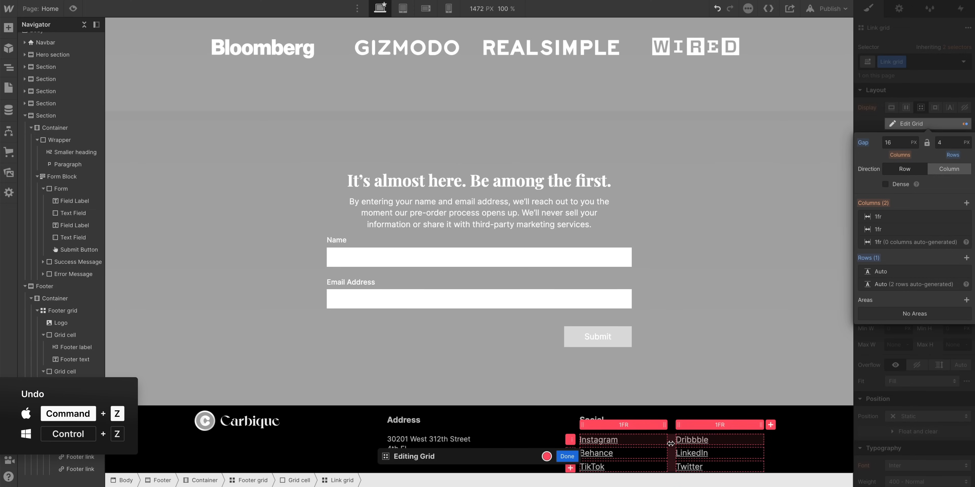
mouse_move(670, 444)
left_mouse_down()
mouse_move(685, 443)
mouse_move(670, 442)
left_mouse_up()
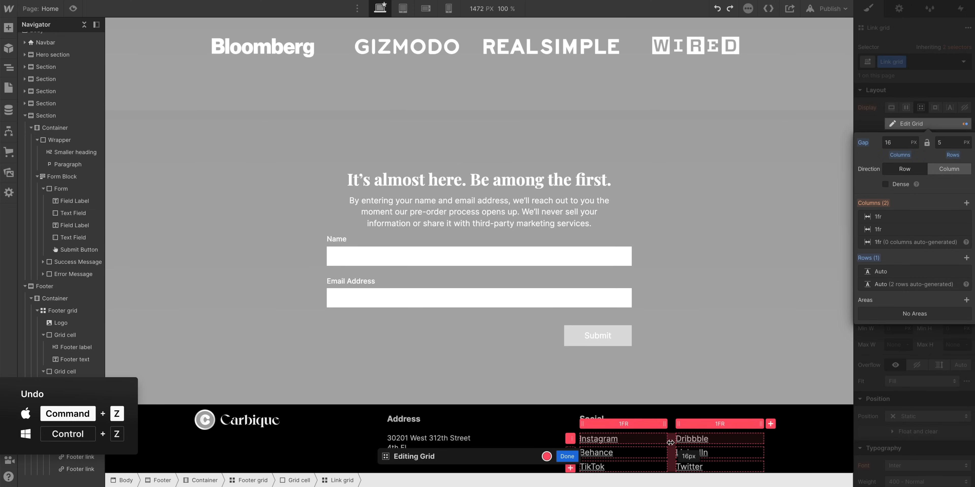
left_click(568, 457)
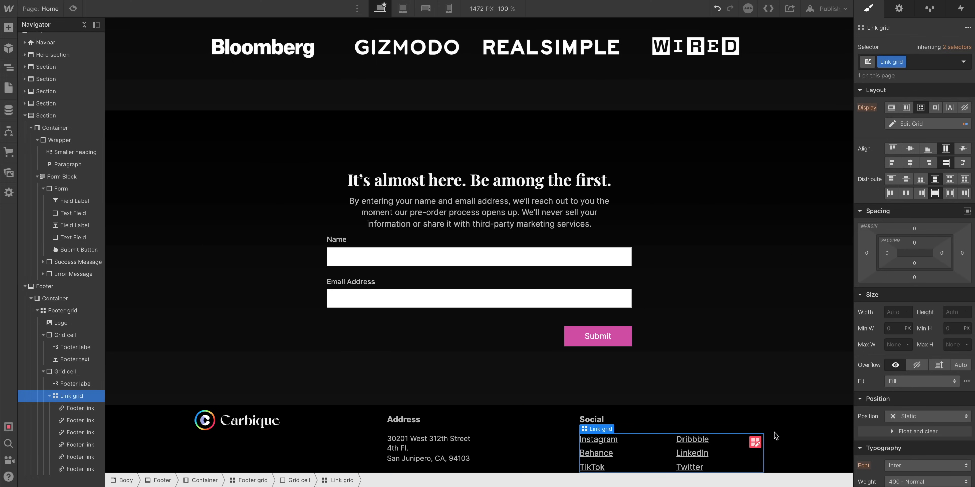
Remove the underline from the Footer link class by setting its text decoration to none.
left_click(697, 441)
scroll(879, 410, "down", 9)
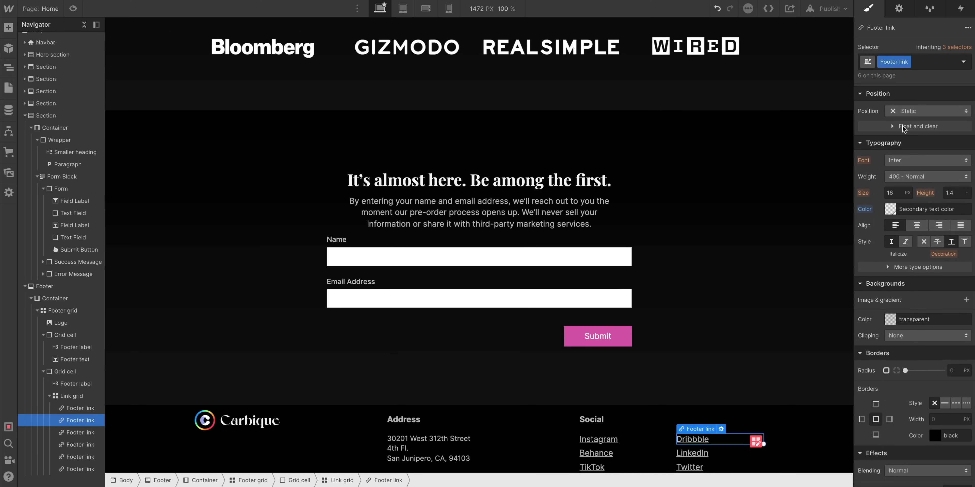
left_click(923, 241)
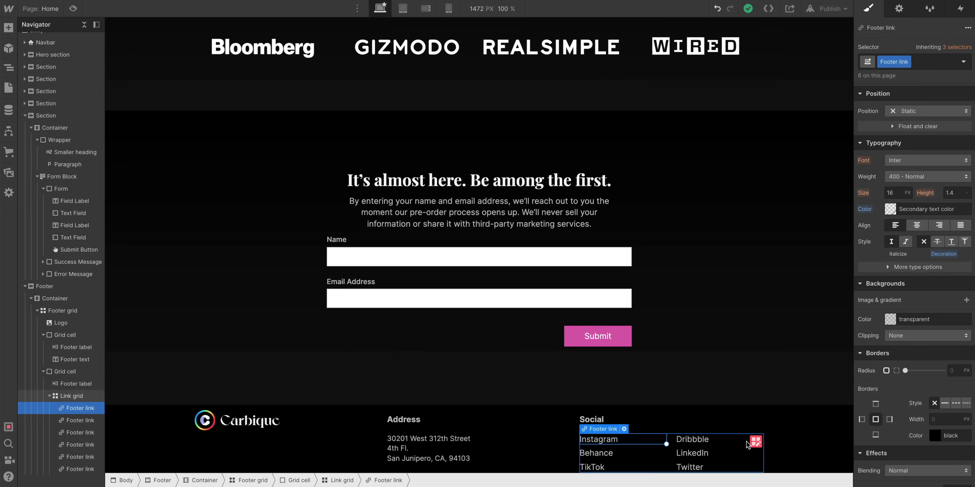
Set the Link grid's row gap to 0 px and finish editing the grid.
left_click(755, 442)
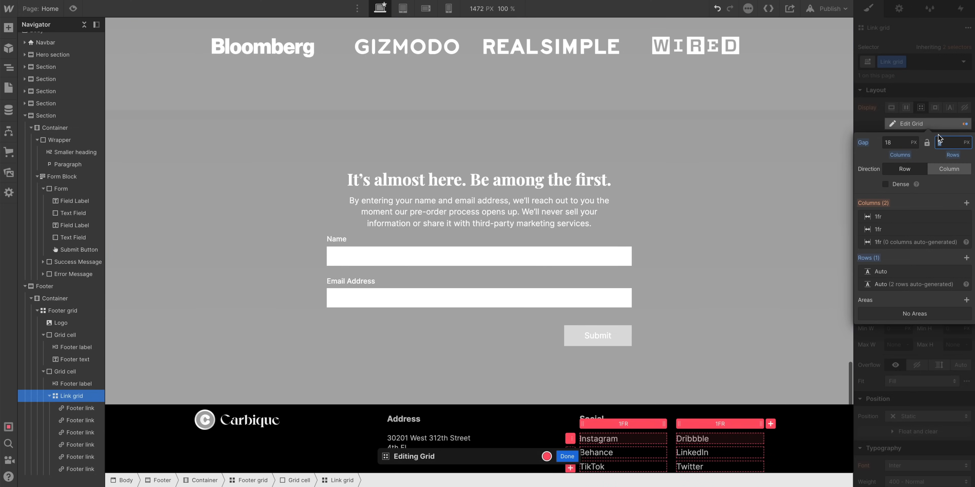
type("0")
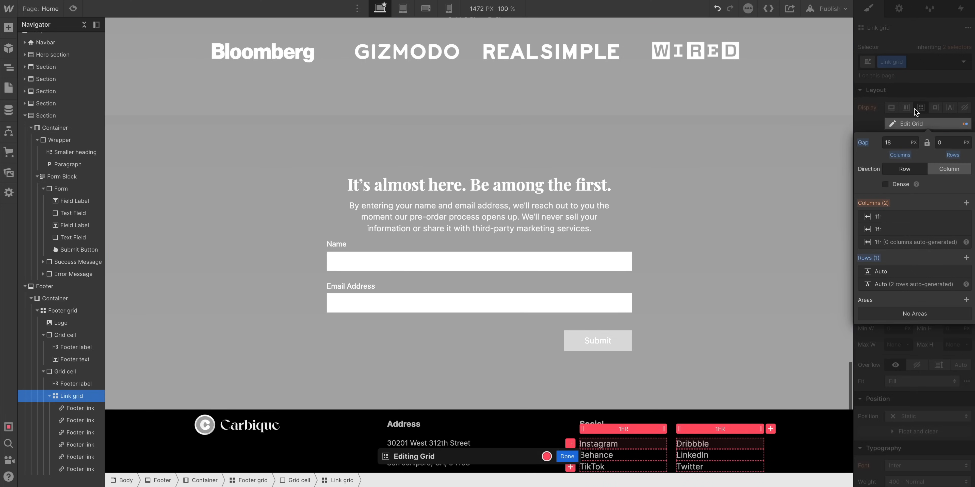
left_click(914, 109)
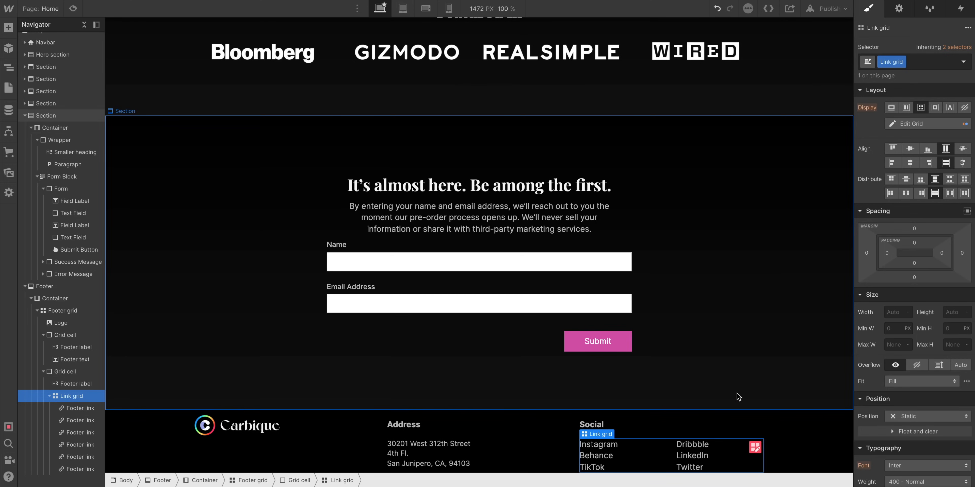
key("Escape")
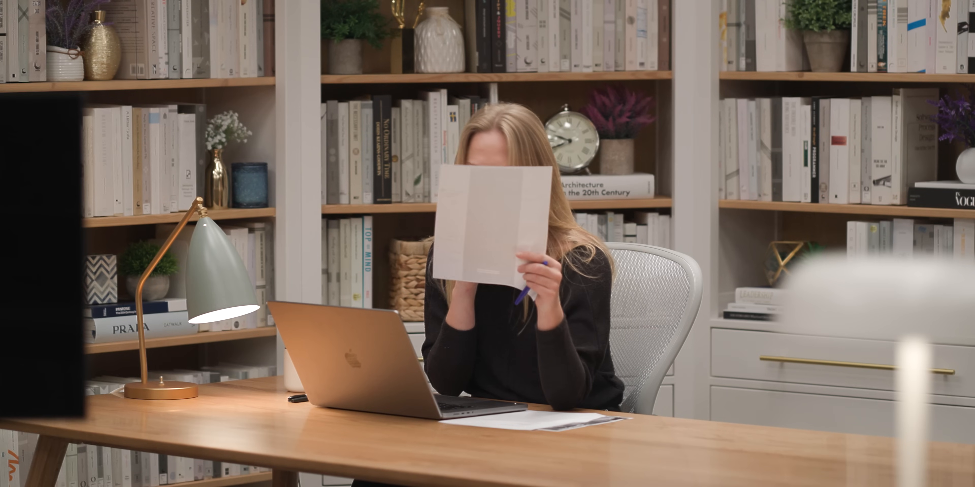
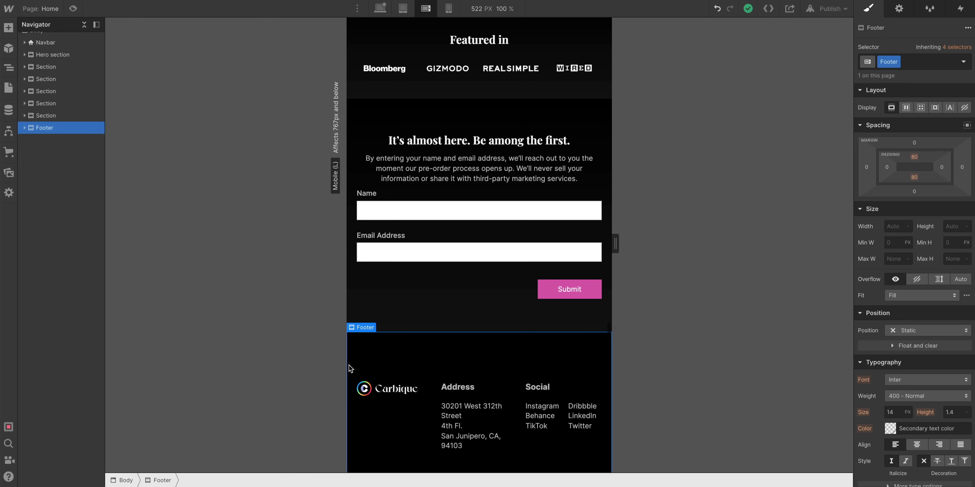
At the mobile landscape breakpoint, delete two columns from the Footer grid so its contents stack in a single column.
left_click(24, 128)
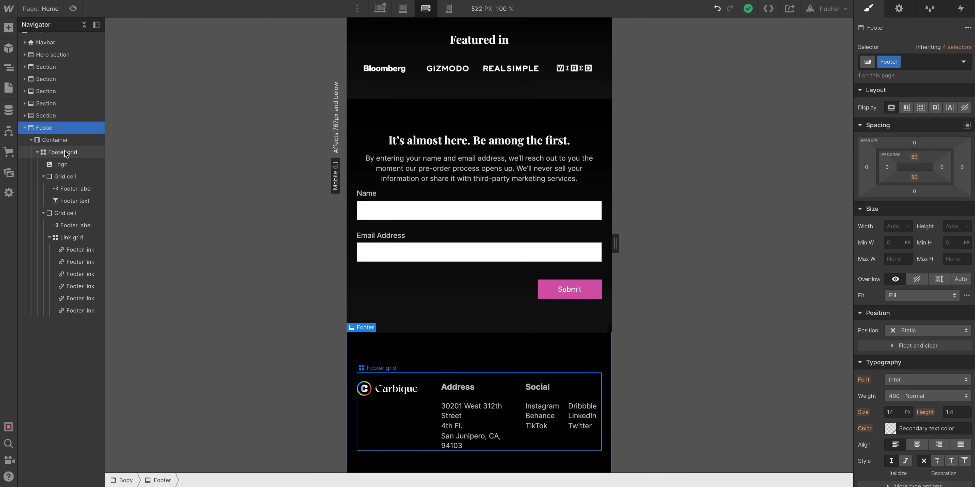
left_click(76, 155)
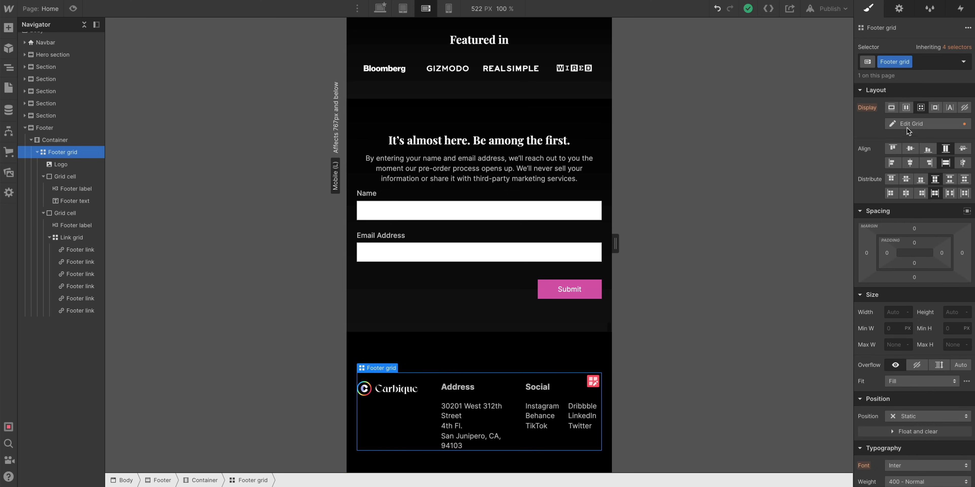
left_click(909, 121)
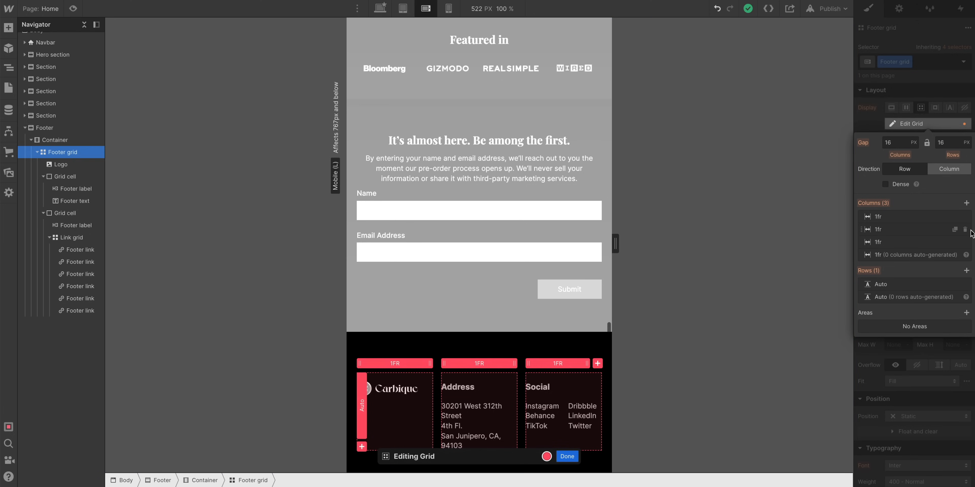
left_click(965, 230)
left_click(965, 229)
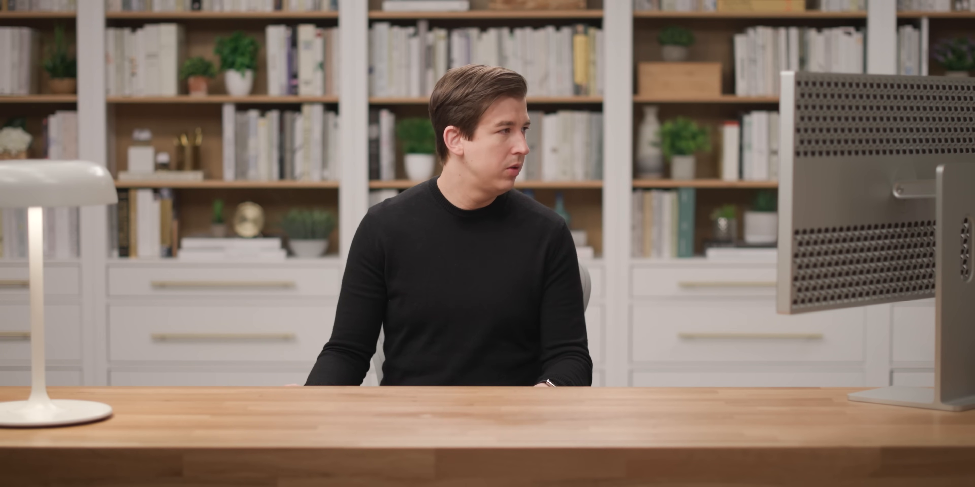
key("Escape")
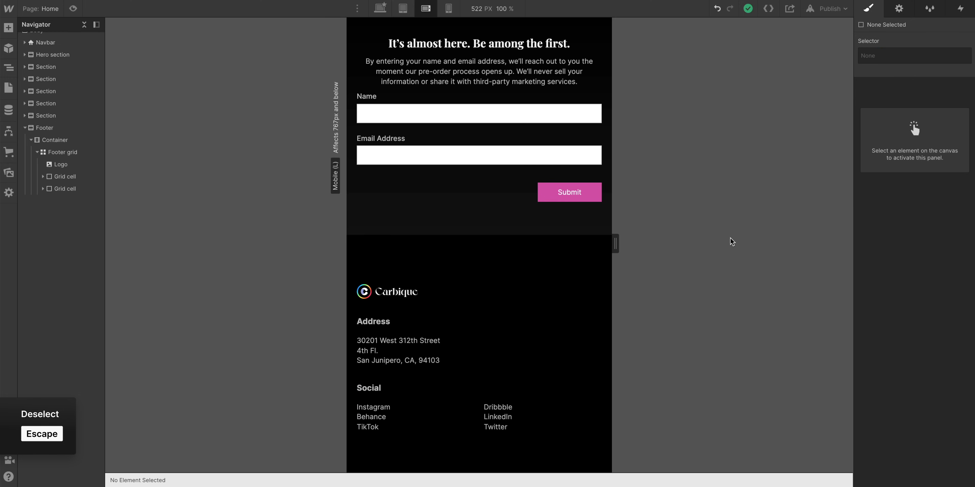
Widen the mobile landscape preview to 600 px and set the Footer grid's row gap to 40 px.
left_click_drag(616, 243, 766, 264)
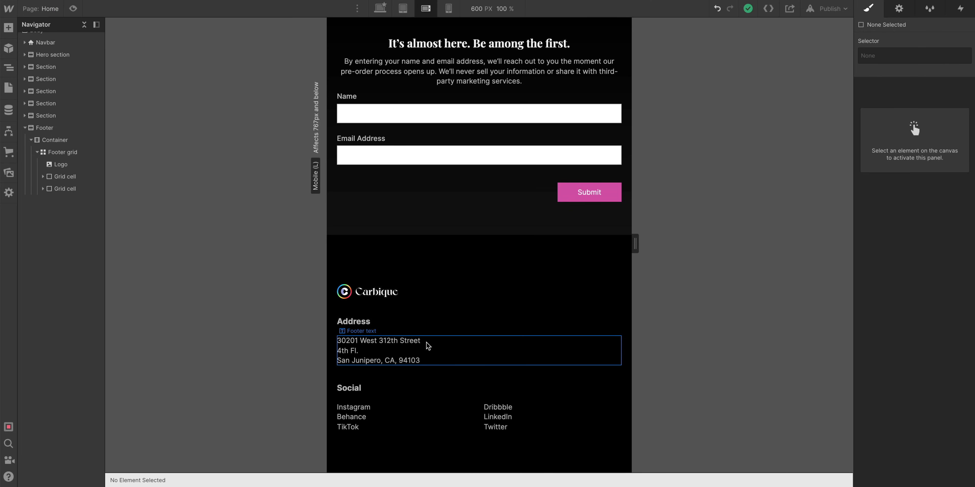
left_click(65, 151)
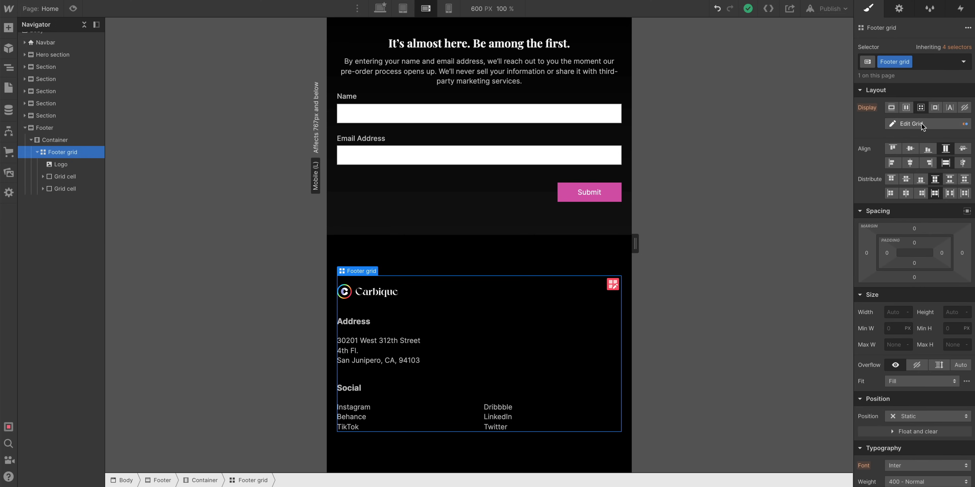
left_click(921, 125)
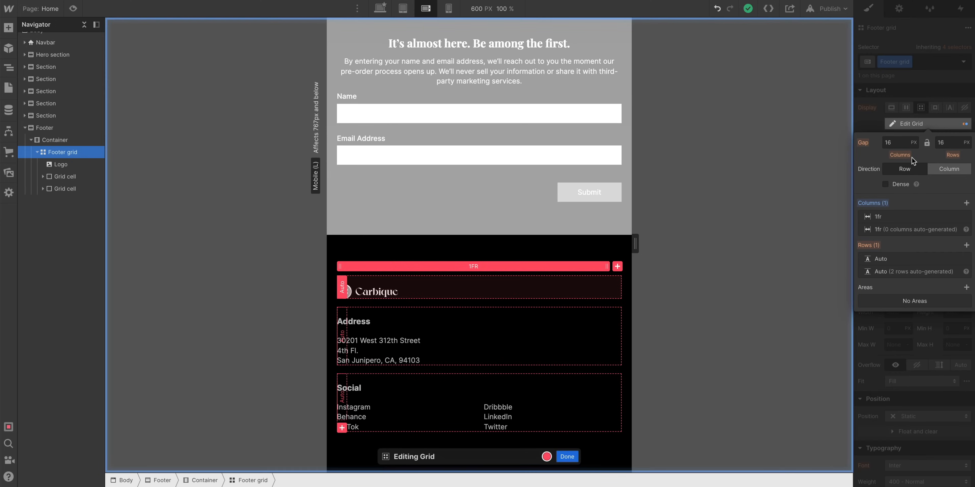
left_click(945, 140)
type("40")
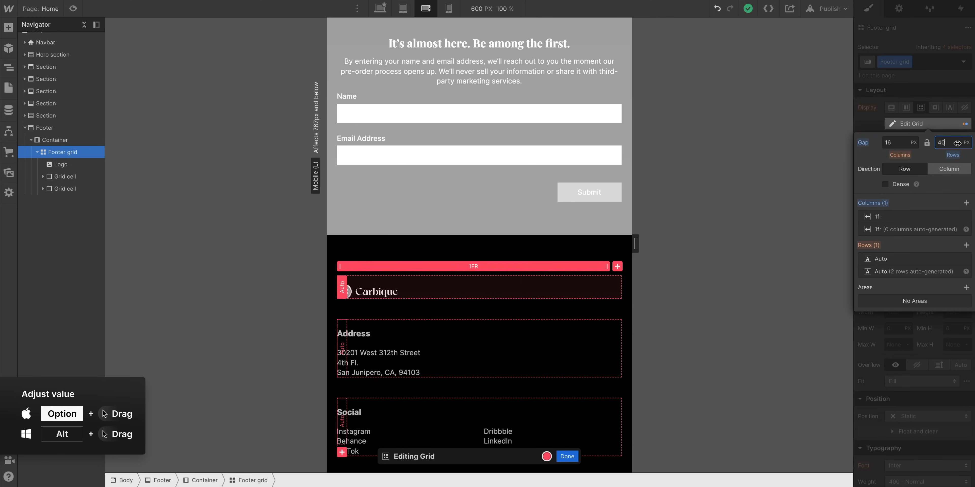
left_click_drag(957, 143, 974, 142)
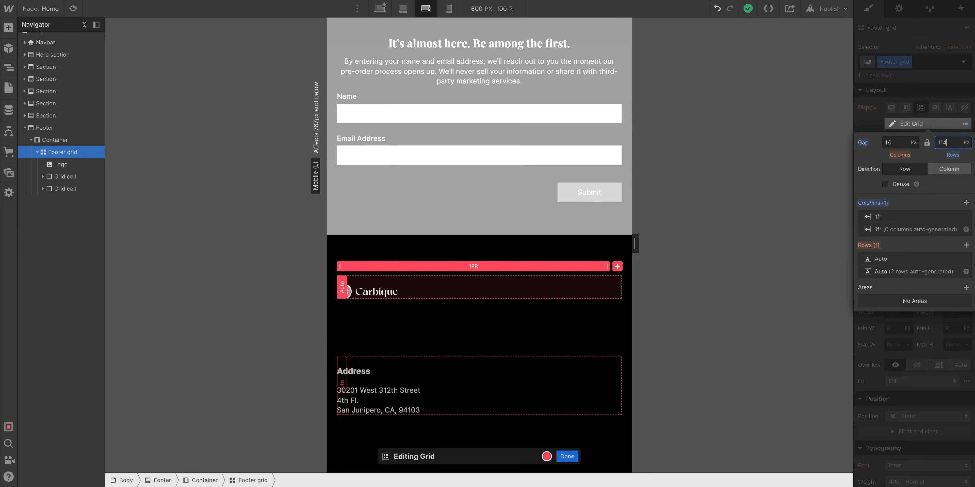
type("0")
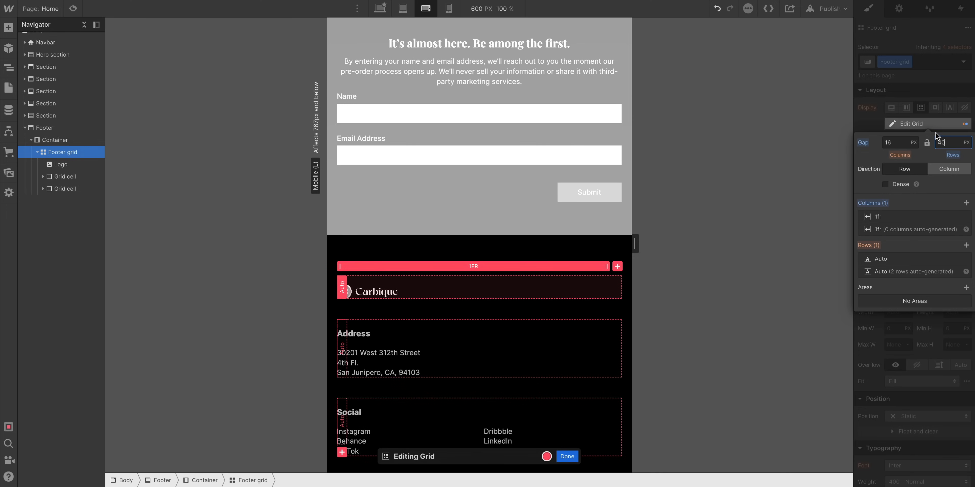
left_click(935, 127)
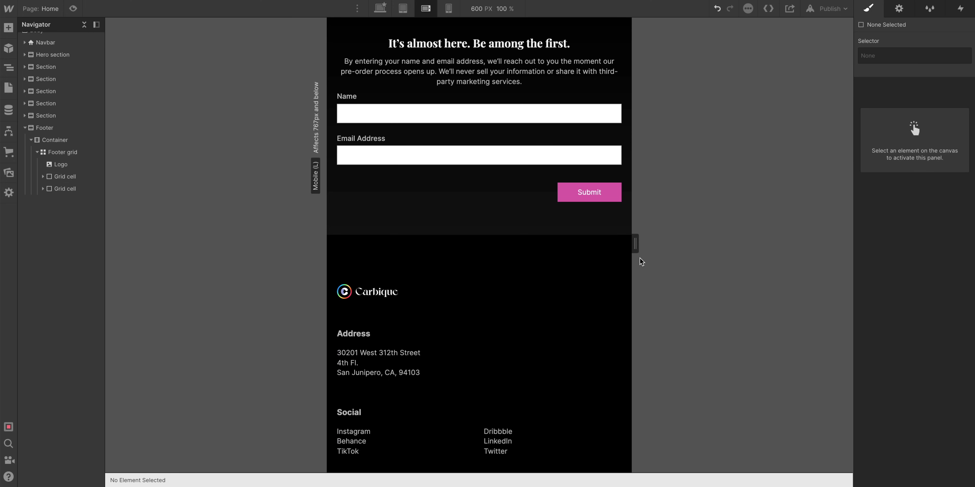
Check the footer at 480 px, tablet and desktop widths, and return to the tablet breakpoint with the Instagram link selected.
mouse_move(636, 248)
left_mouse_down()
mouse_move(577, 248)
mouse_move(703, 250)
mouse_move(635, 261)
left_mouse_up()
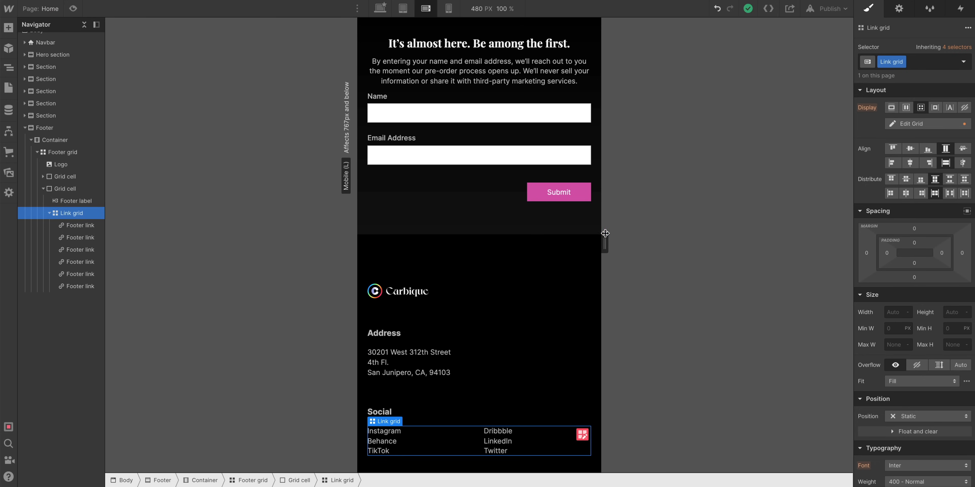
left_click_drag(605, 234, 556, 250)
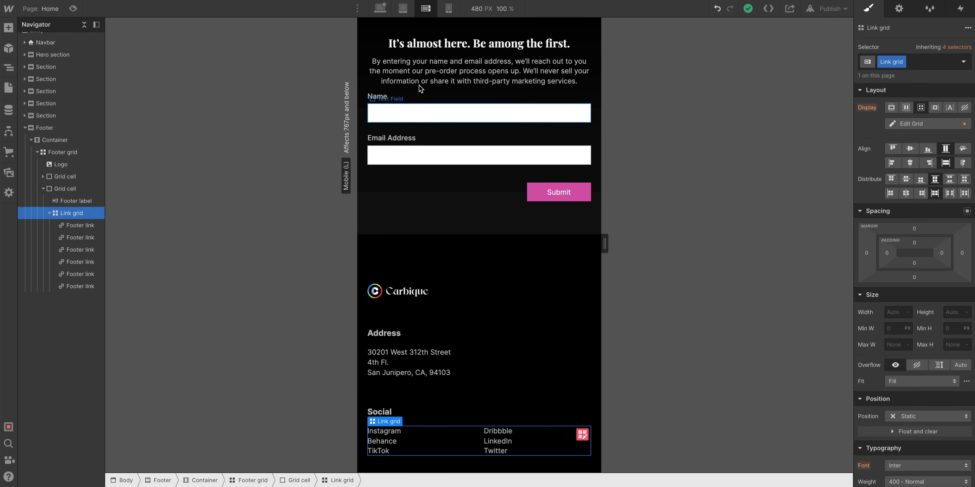
left_click(403, 8)
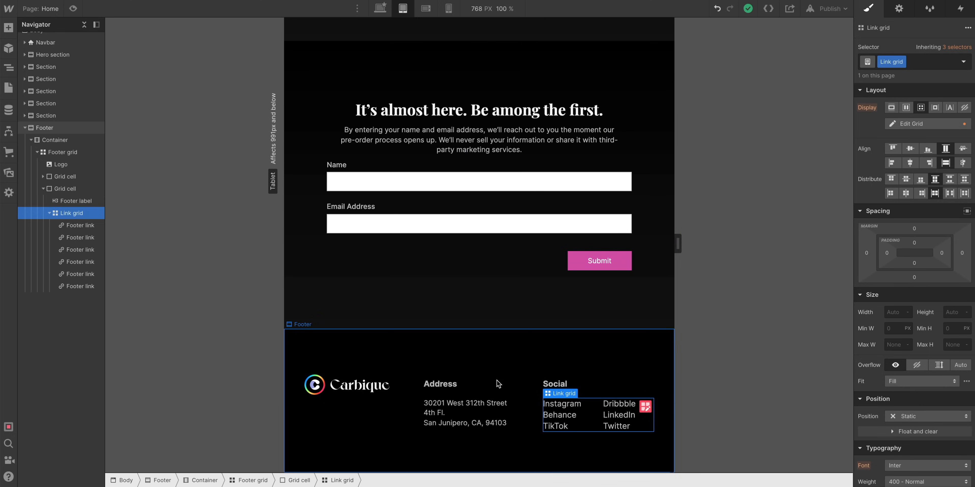
left_click(380, 8)
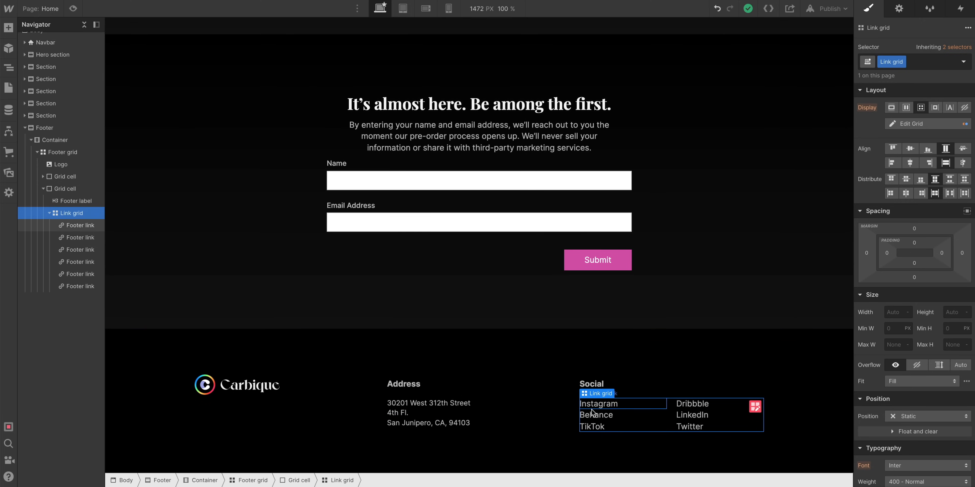
left_click(600, 408)
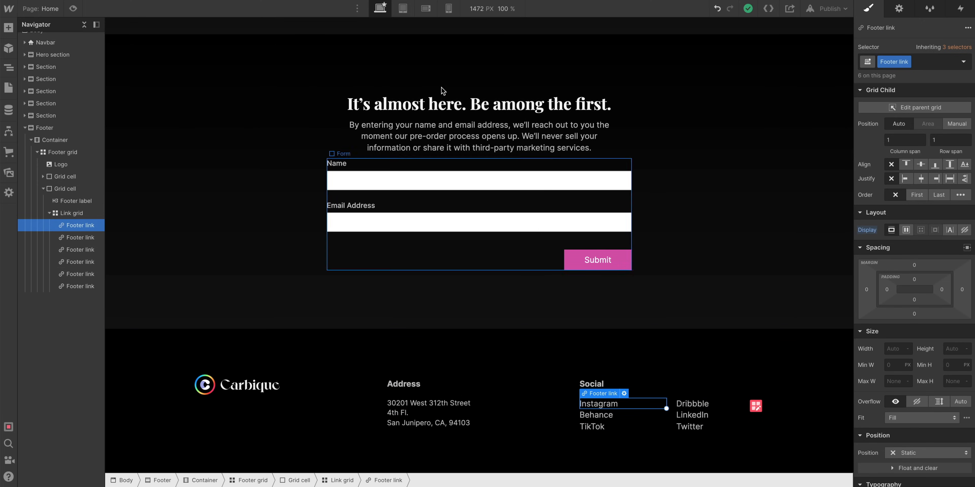
key("shift+2")
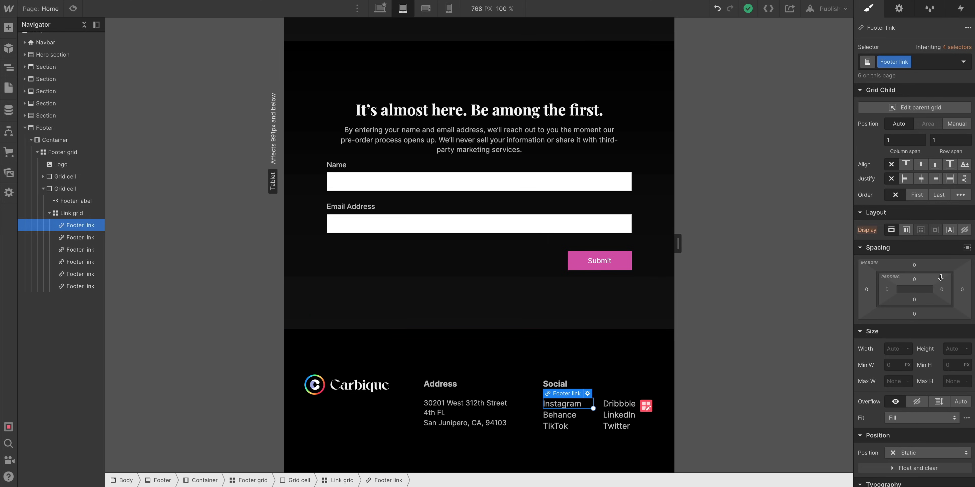
Try 3 px of top and bottom padding on the Footer link class, and reset both padding values.
left_click_drag(929, 281, 927, 276)
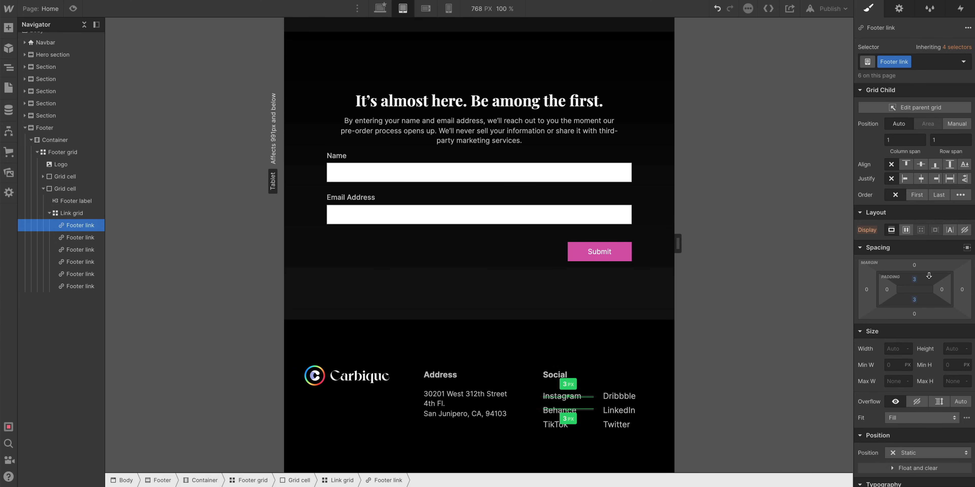
key("super+z")
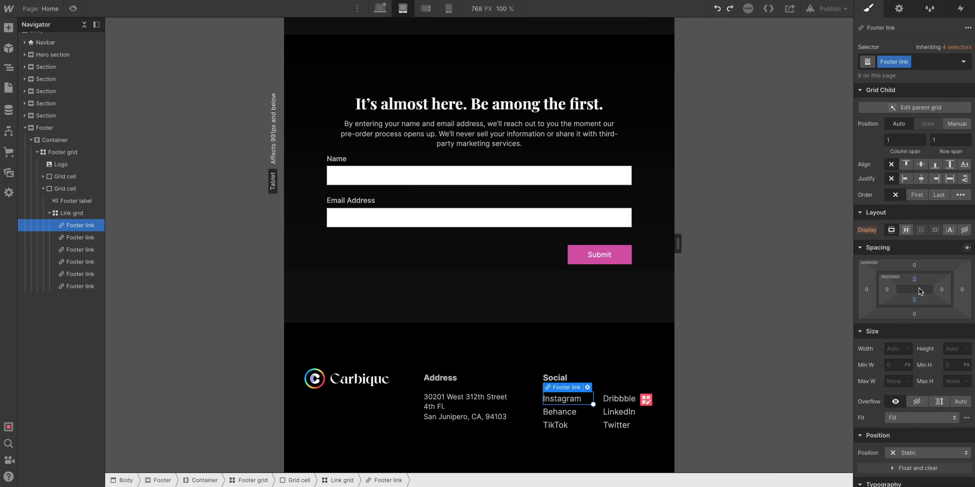
left_click(914, 279, "alt")
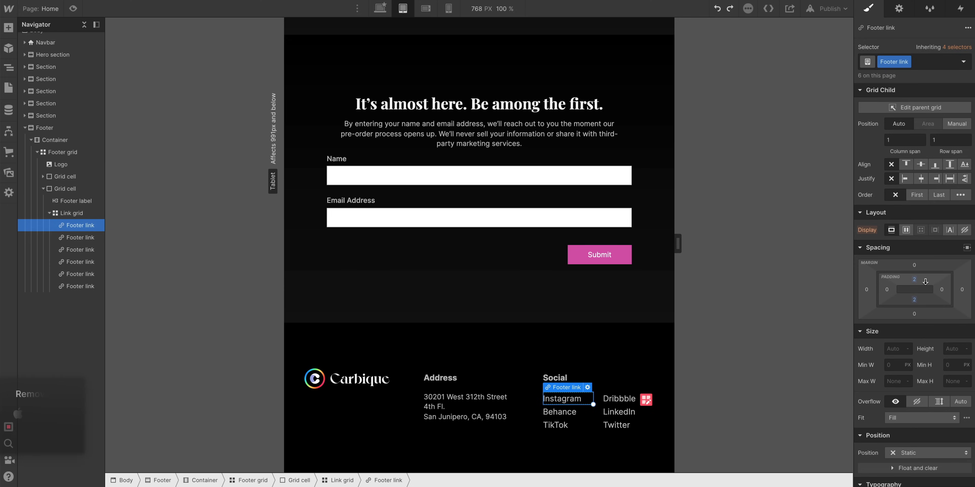
left_click(914, 301, "alt")
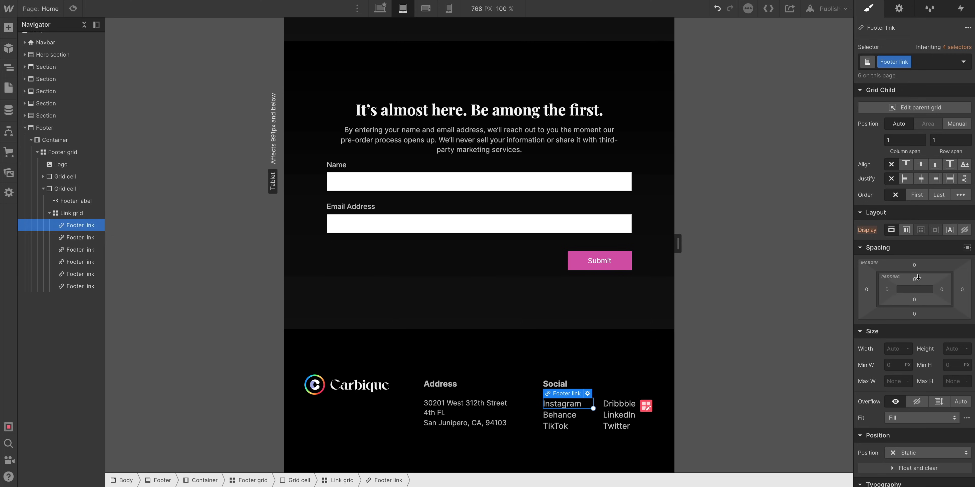
On tablet, give the Footer links 5 px top and bottom padding and the Link grid a small negative top margin.
left_click_drag(917, 277, 918, 280)
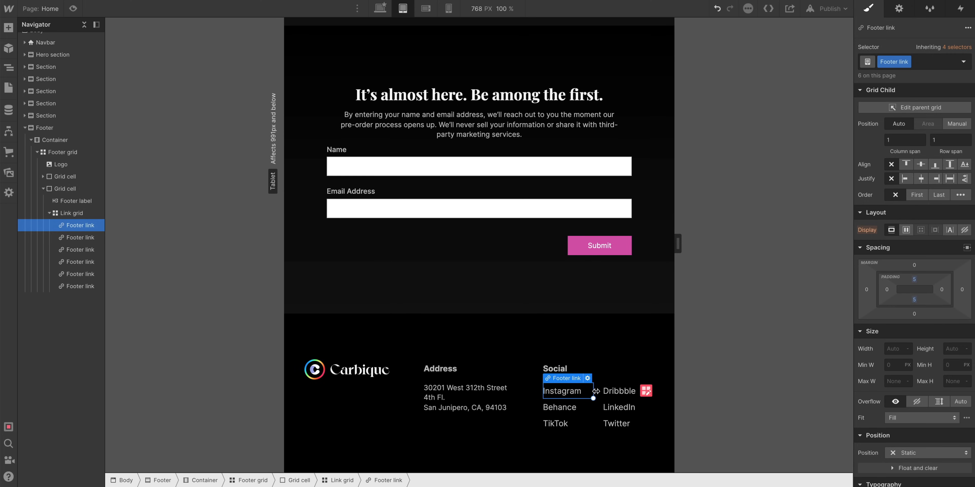
key("Escape")
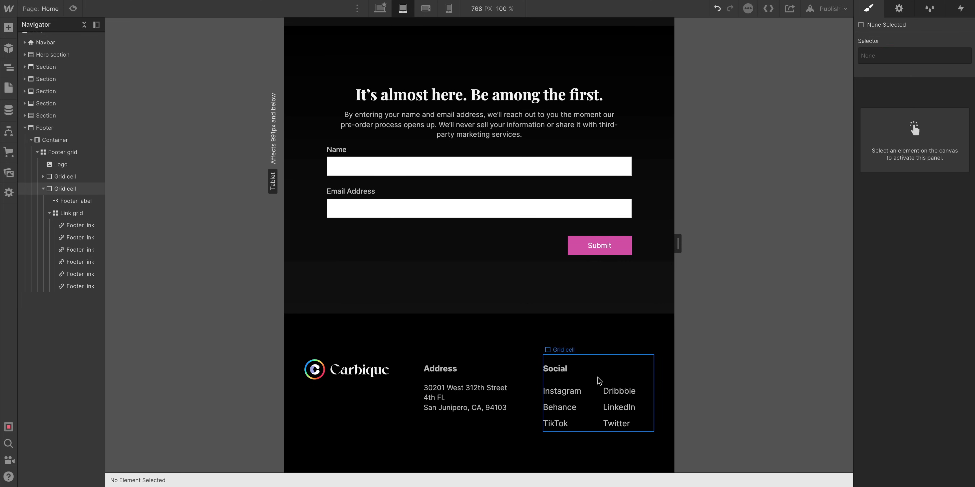
left_click(596, 400)
left_click_drag(923, 228, 924, 230)
key("Escape")
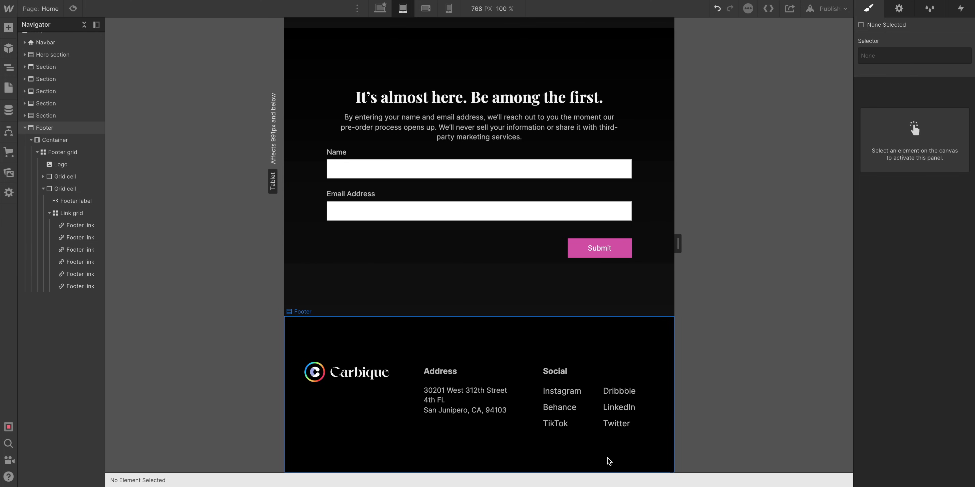
Compare the Instagram link with the address text on tablet, and set the Footer link font size to 14 px on desktop.
left_click(551, 393)
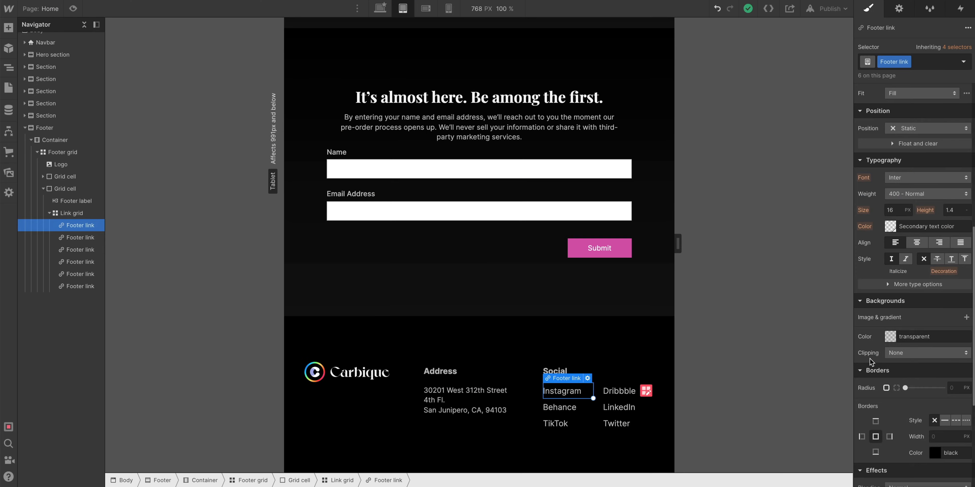
left_click(465, 400)
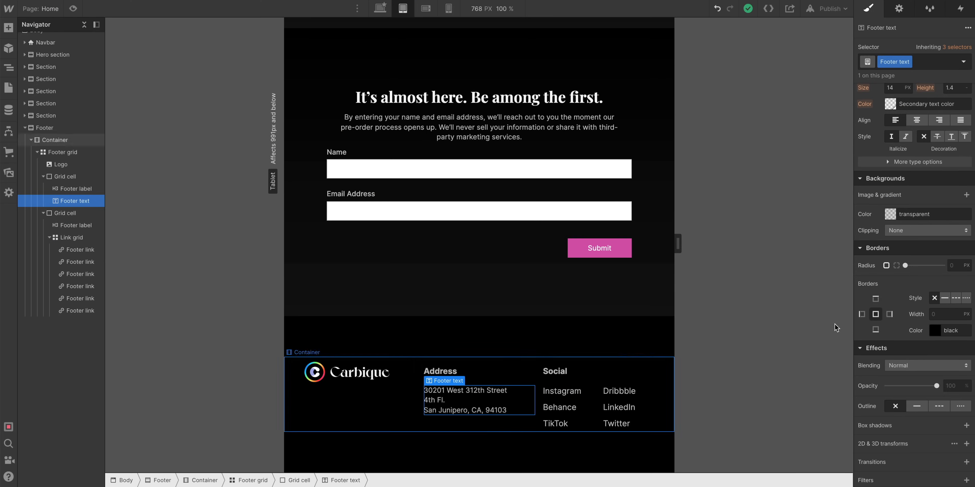
left_click(380, 8)
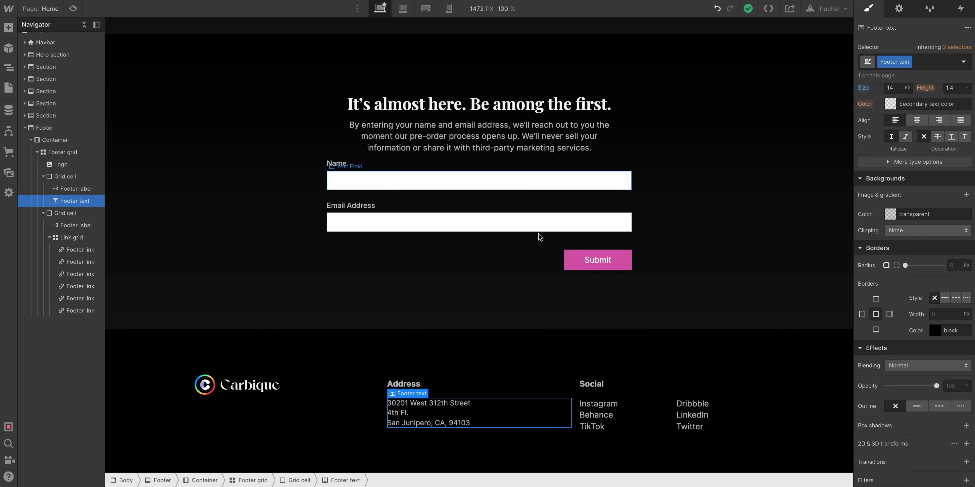
left_click(598, 404)
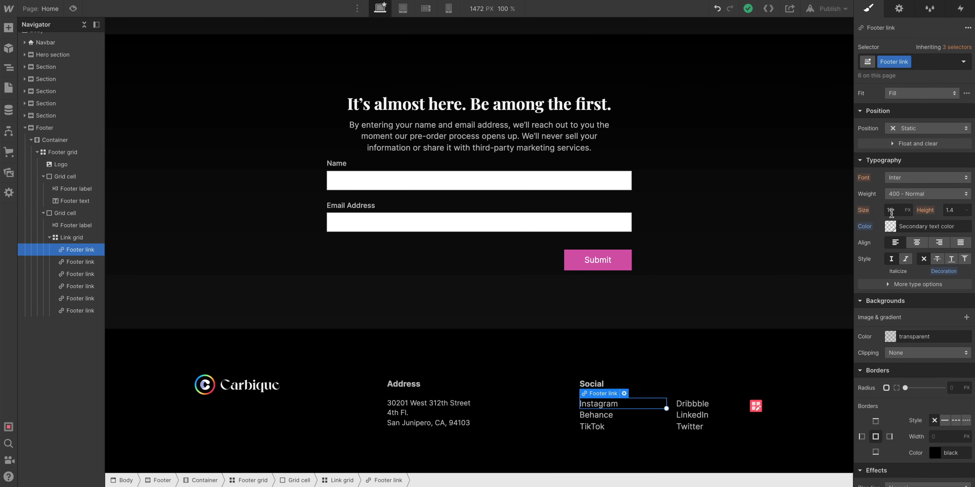
left_click(647, 357)
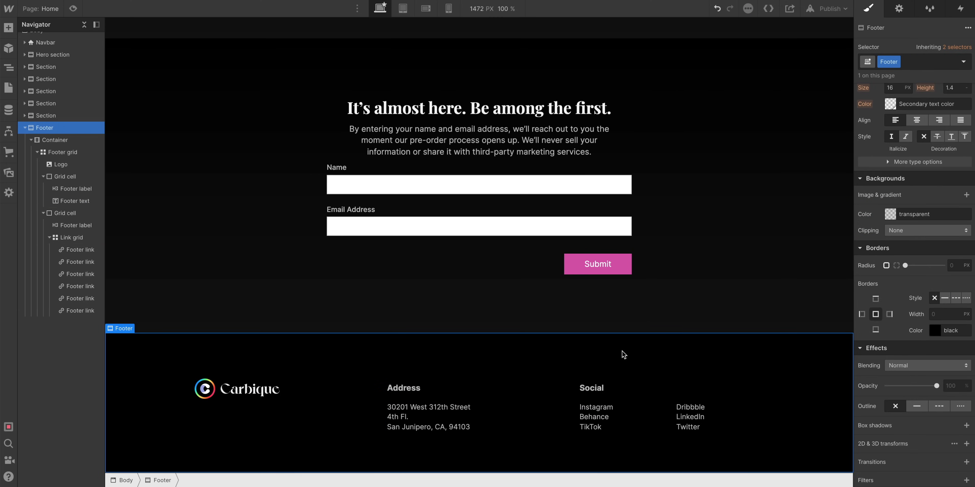
On desktop, give the Footer links 5 px top and bottom padding and the Link grid a -5 px top margin.
left_click(613, 408)
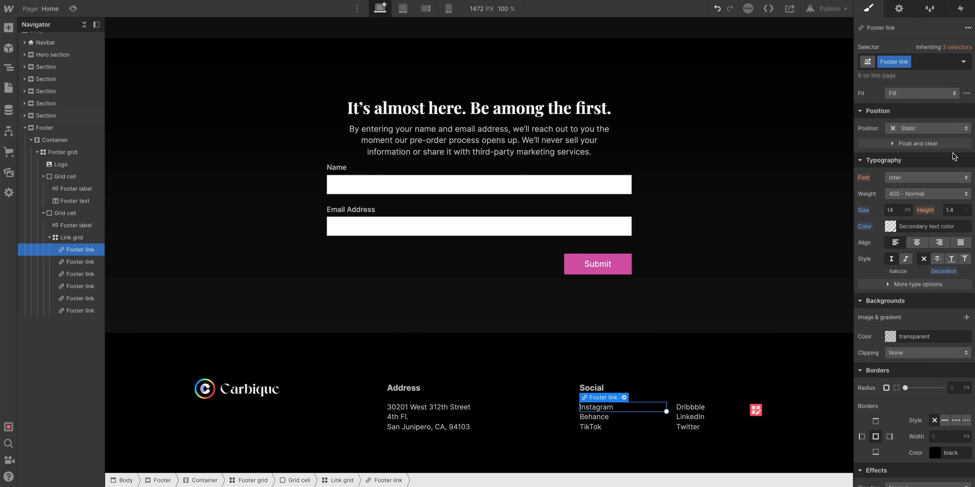
scroll(937, 162, "up", 5)
left_click_drag(930, 281, 922, 268)
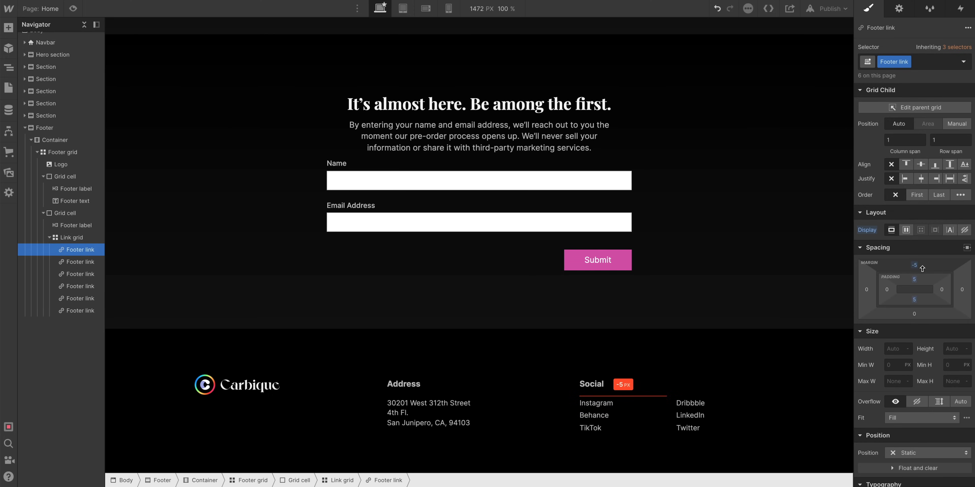
key("super+z")
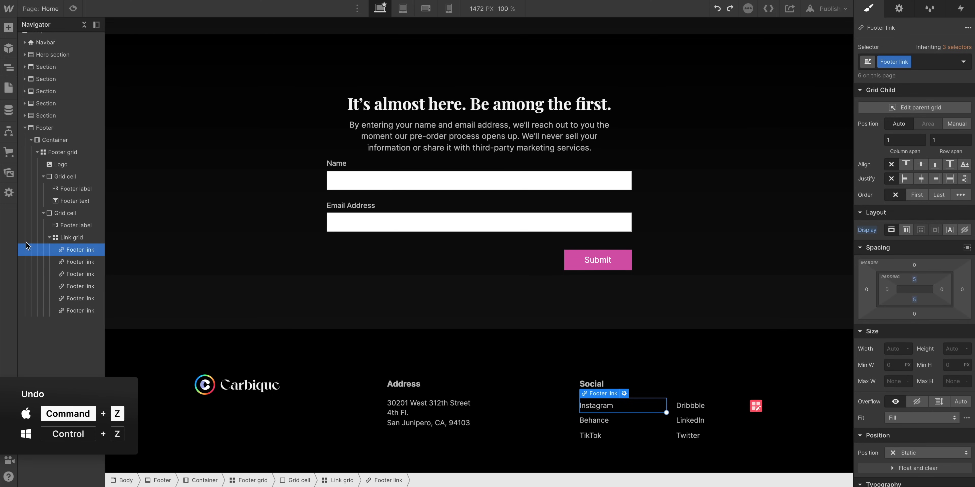
left_click(77, 242)
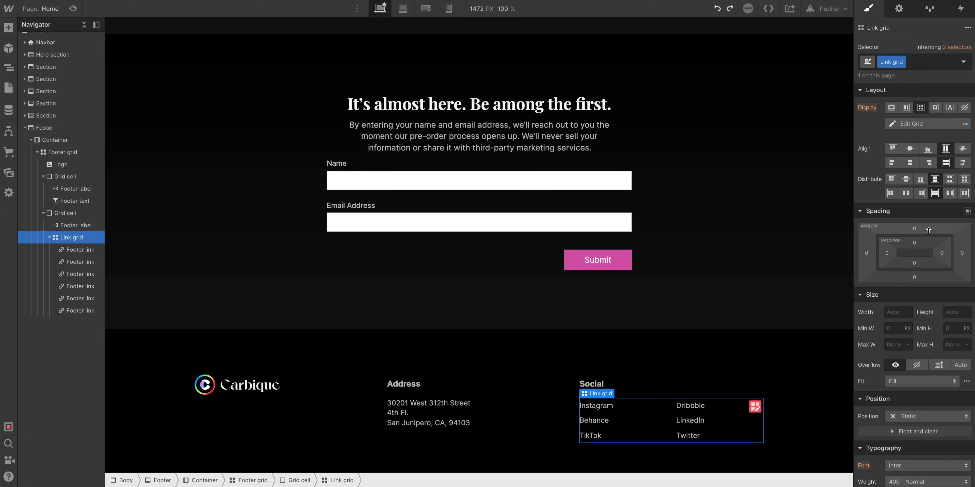
left_click_drag(928, 229, 928, 233)
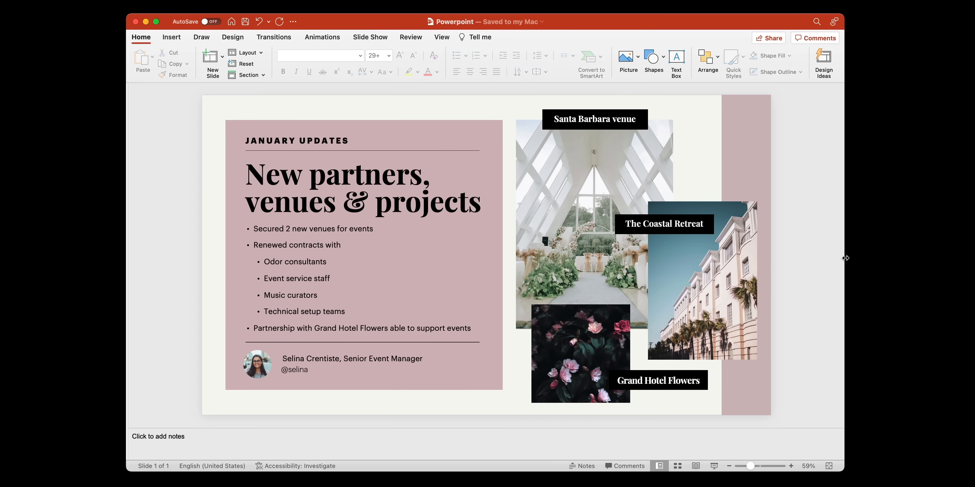
left_click_drag(844, 256, 589, 330)
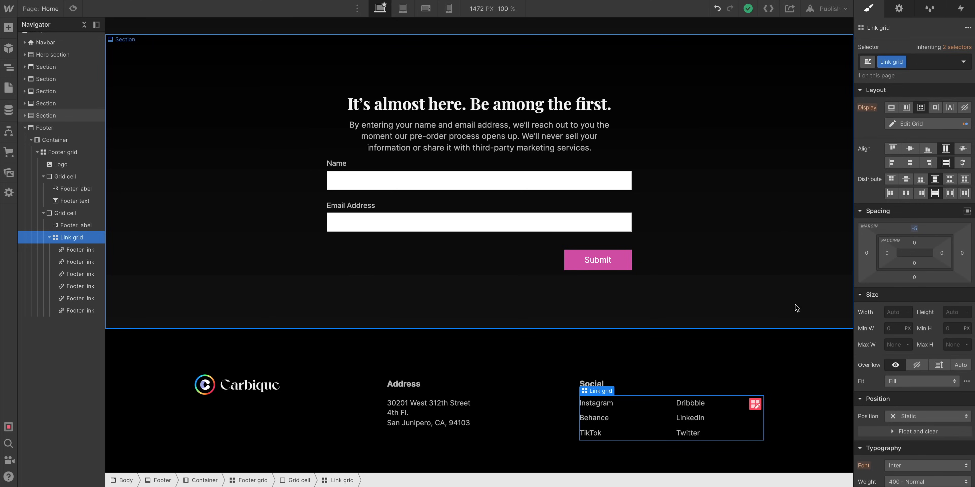
Preview the page and check the footer at desktop and tablet widths, ending back in the editor.
left_click(73, 8)
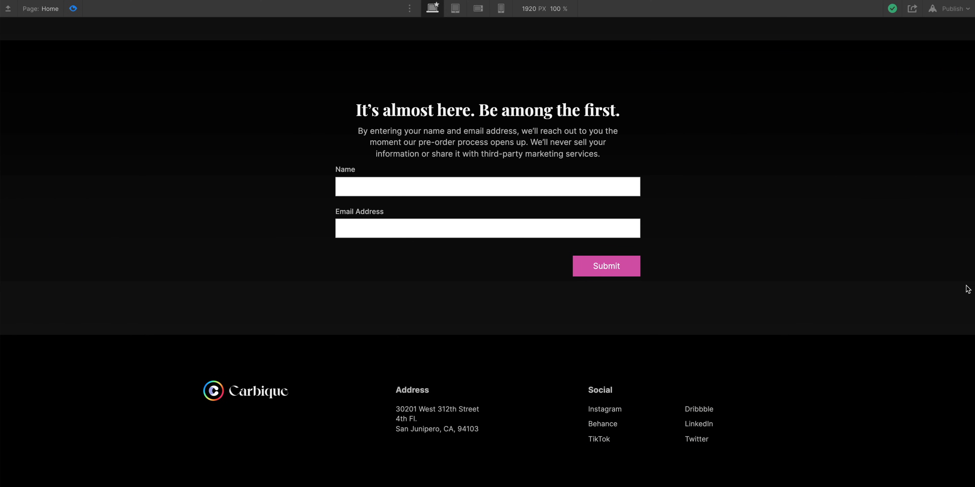
left_click_drag(970, 288, 644, 293)
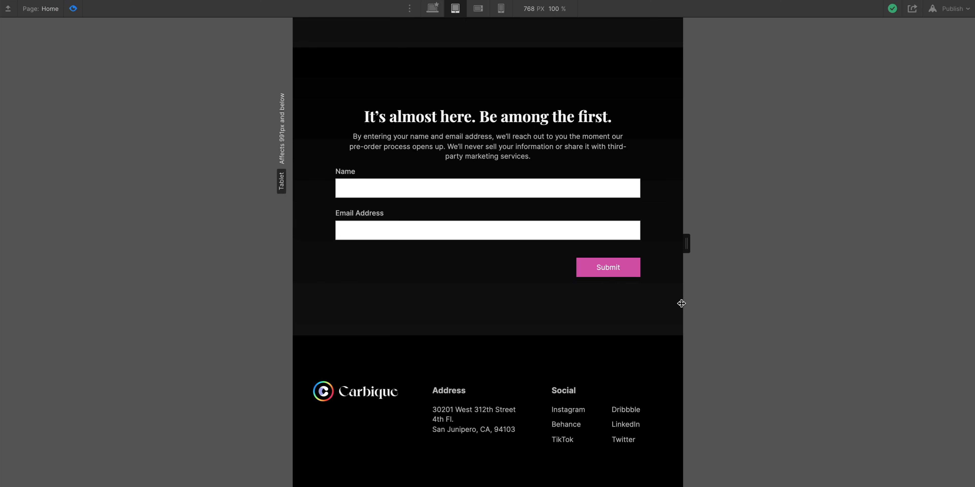
left_click_drag(681, 304, 972, 303)
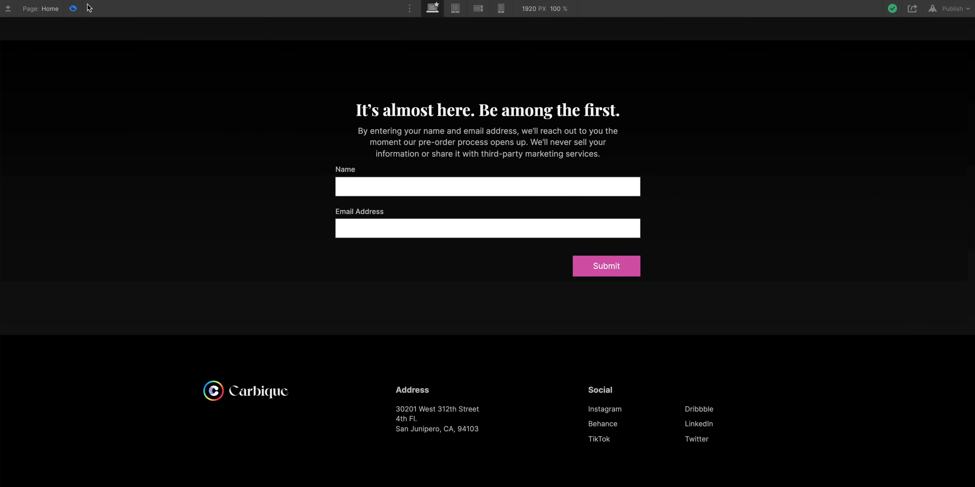
left_click(74, 8)
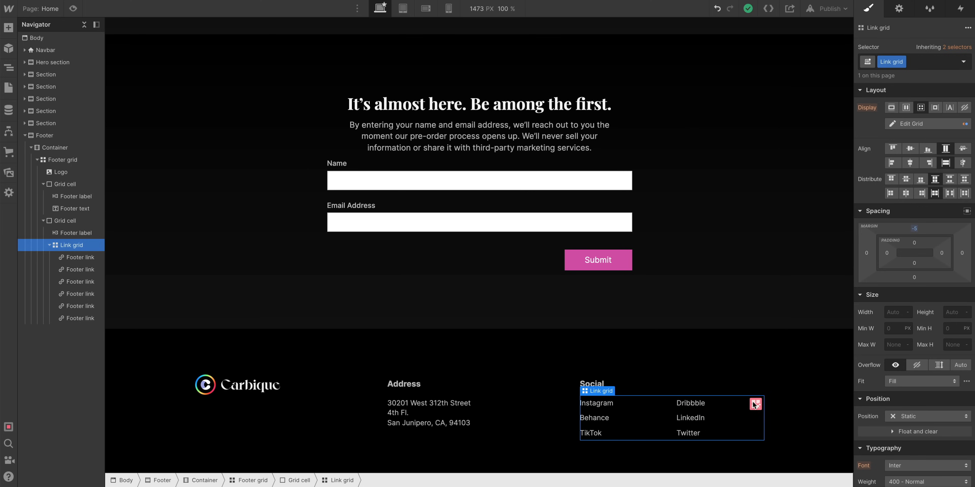
On tablet, remove the Footer link's local top and bottom padding and the Link grid's local top margin so desktop values are inherited.
left_click(730, 403)
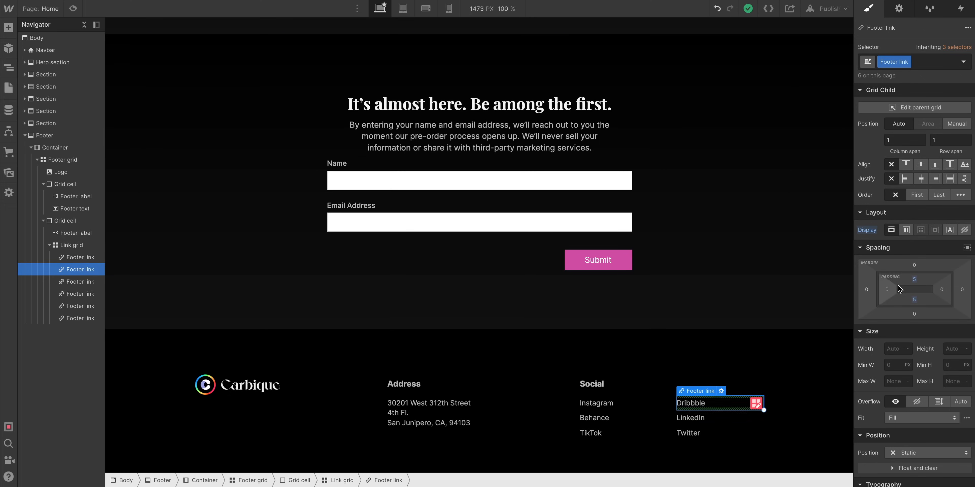
left_click(401, 9)
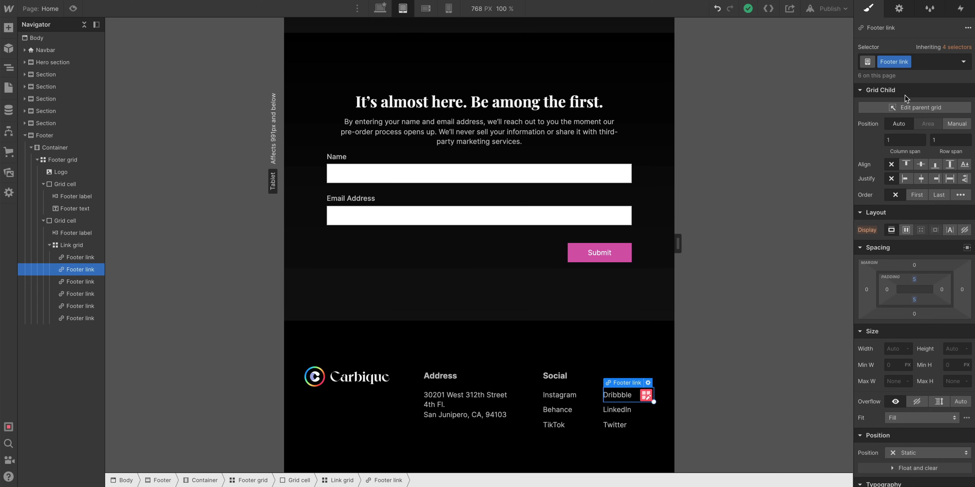
mouse_move(914, 282)
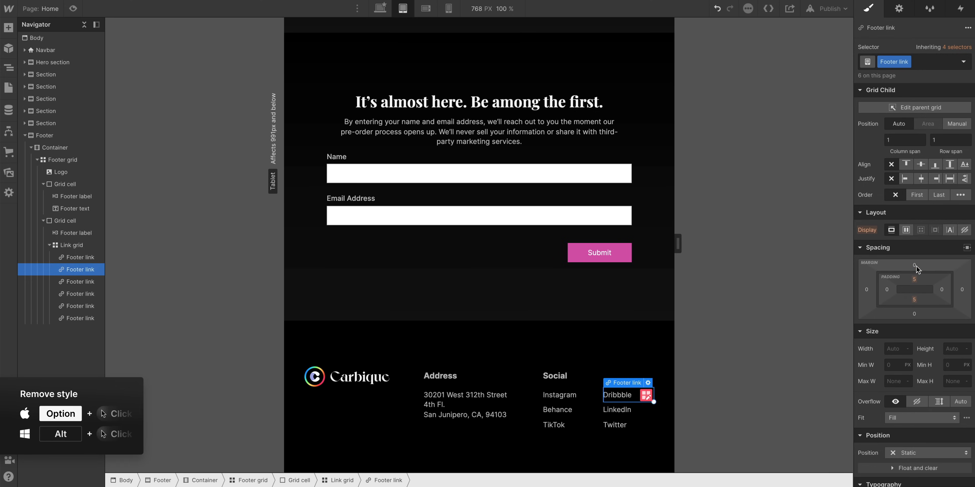
left_click(914, 279)
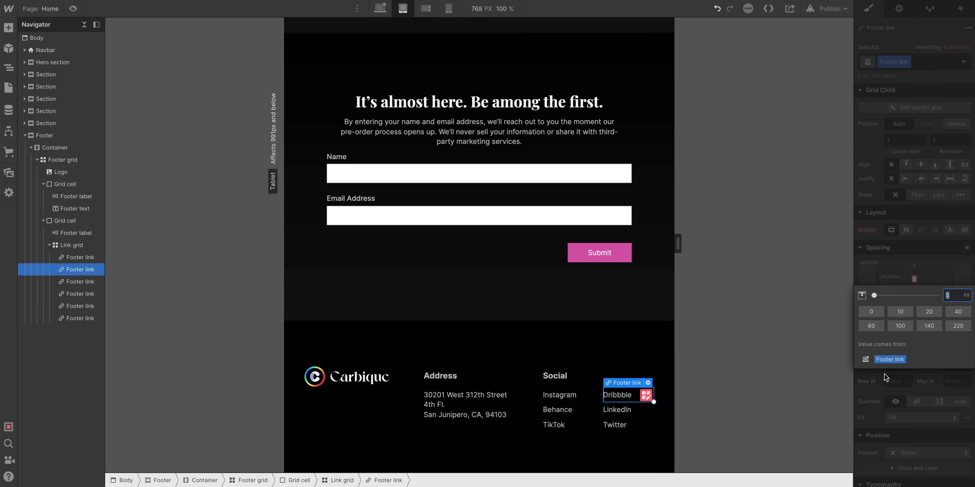
left_click(874, 378)
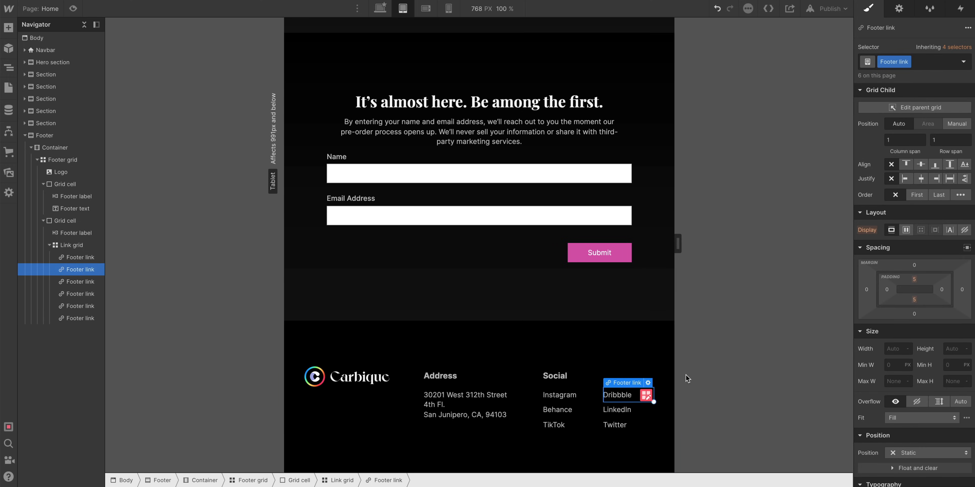
left_click(73, 242)
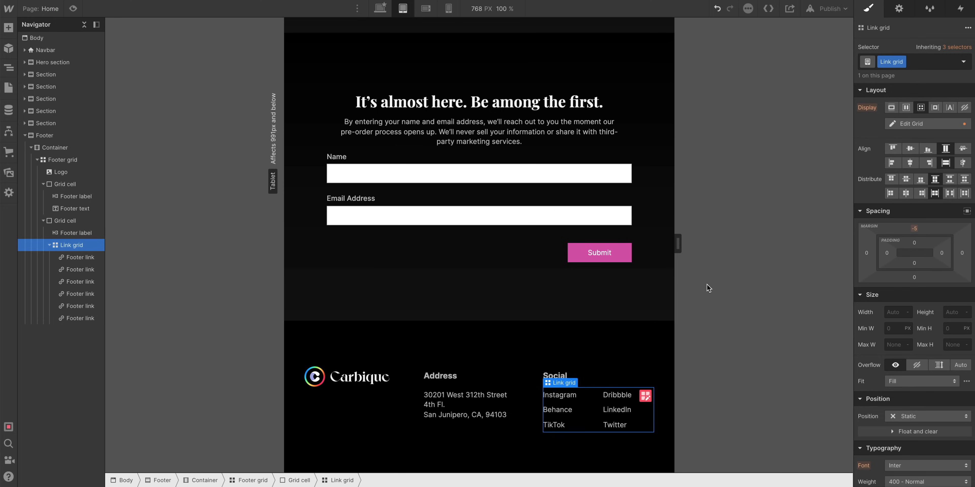
left_click(708, 288)
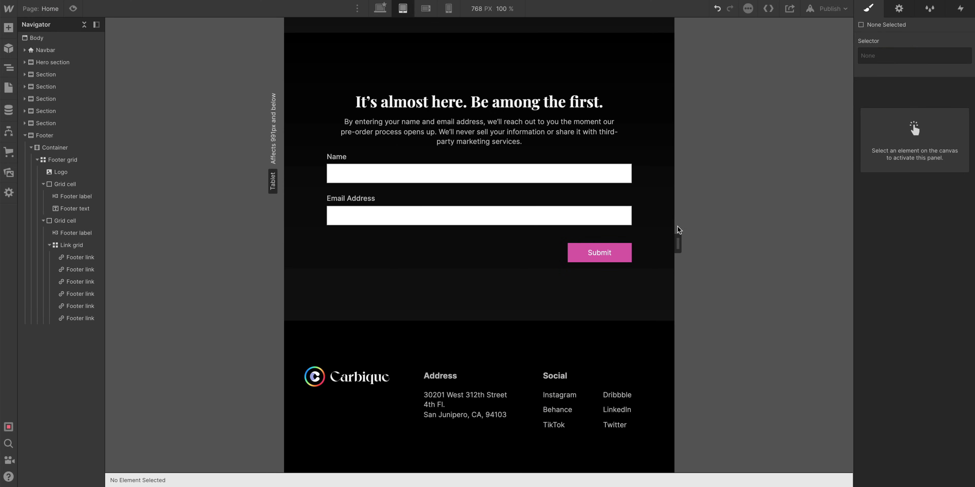
Check the footer with the tablet preview at 991 px and the mobile landscape preview at 767 px.
left_click_drag(678, 244, 734, 244)
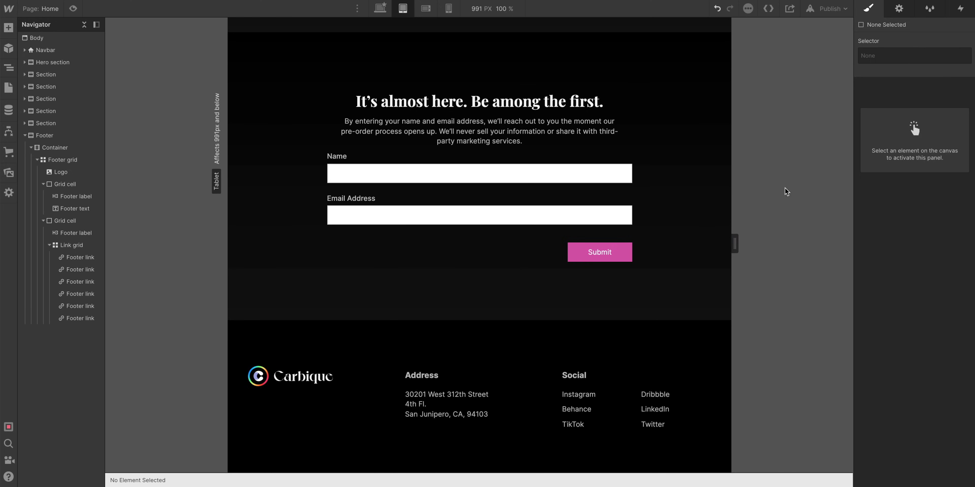
left_click(425, 9)
left_click_drag(624, 243, 795, 259)
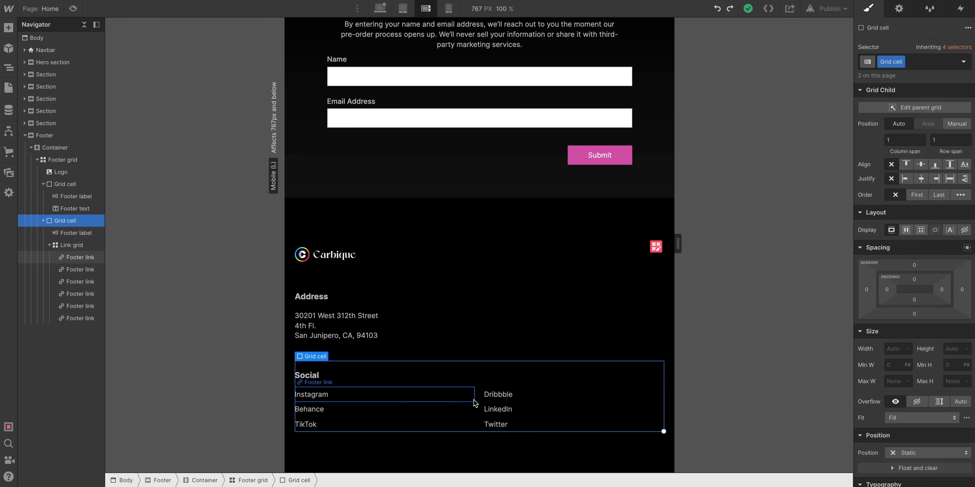
On mobile landscape, reduce the Link grid to a single column.
left_click(477, 407)
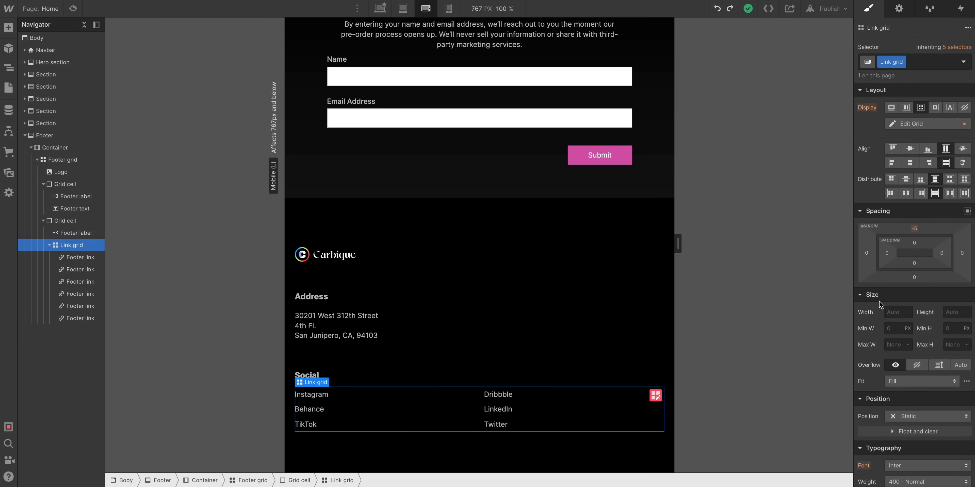
left_click(655, 395)
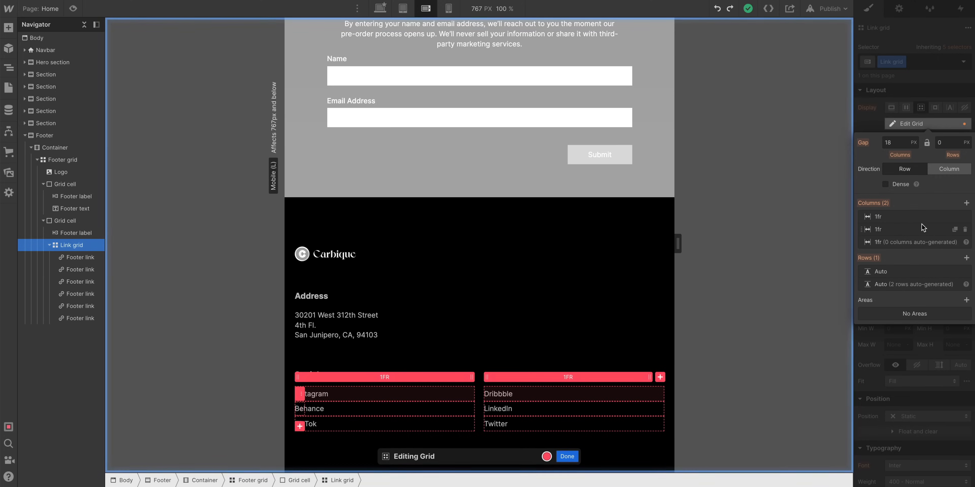
left_click(891, 381)
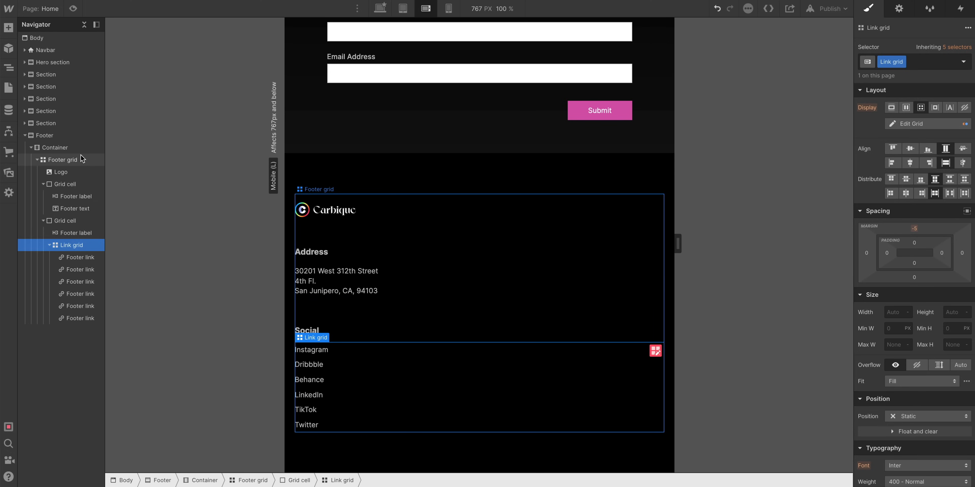
Center-align the text of the whole Footer section on mobile landscape.
left_click(70, 136)
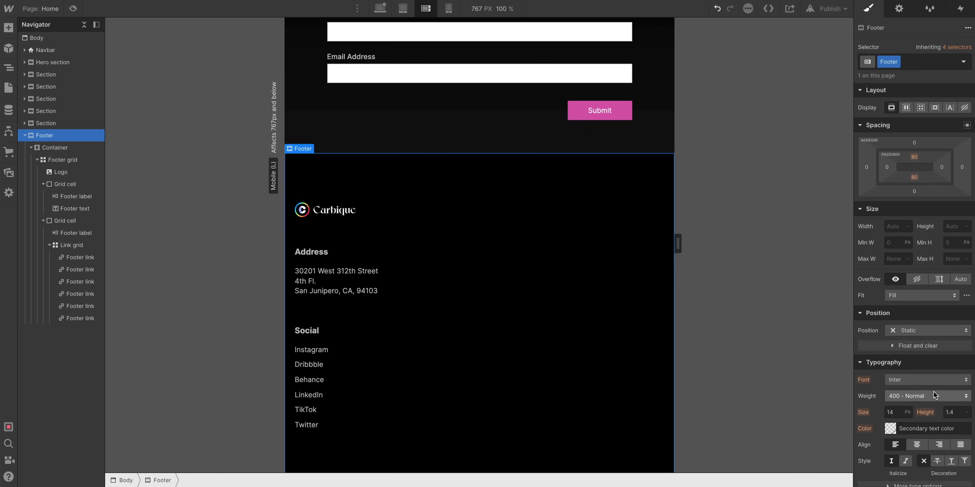
scroll(934, 394, "down", 2)
left_click(917, 375)
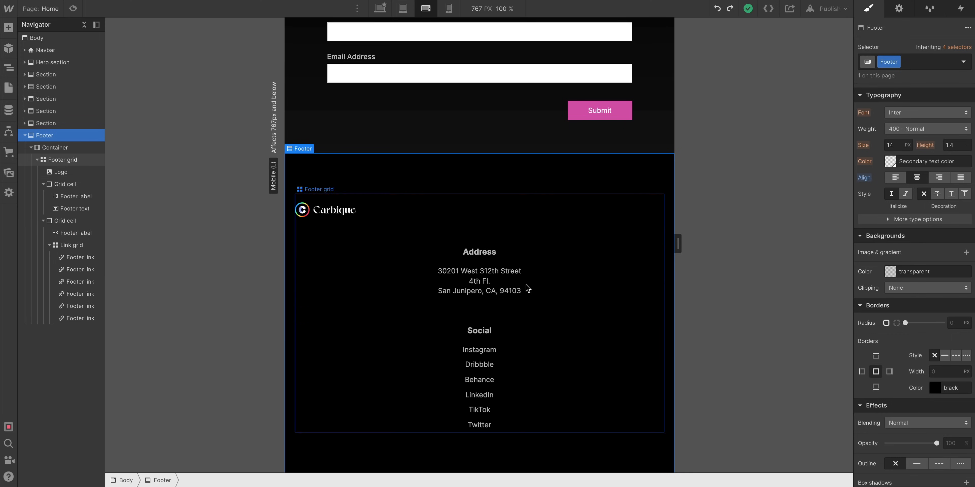
Justify the footer's Logo to the center of its grid cell on mobile landscape, and deselect it.
left_click(337, 211)
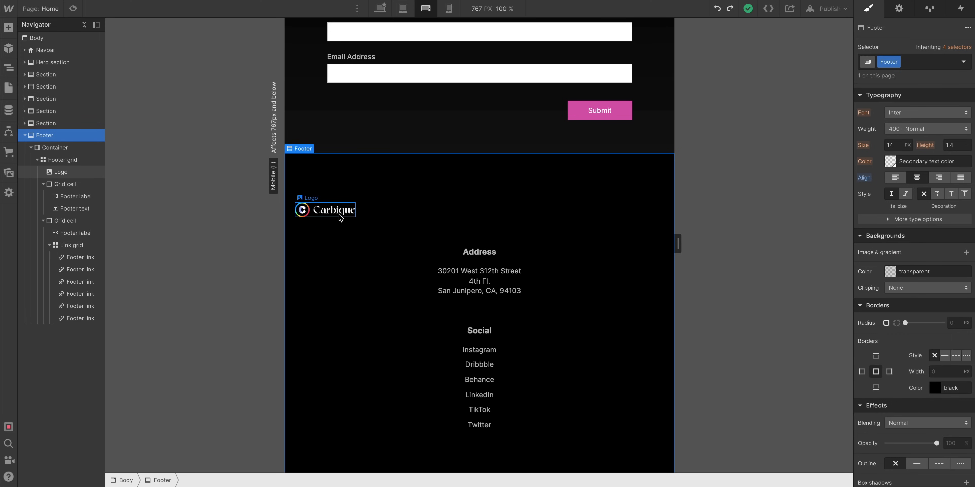
scroll(925, 227, "up", 7)
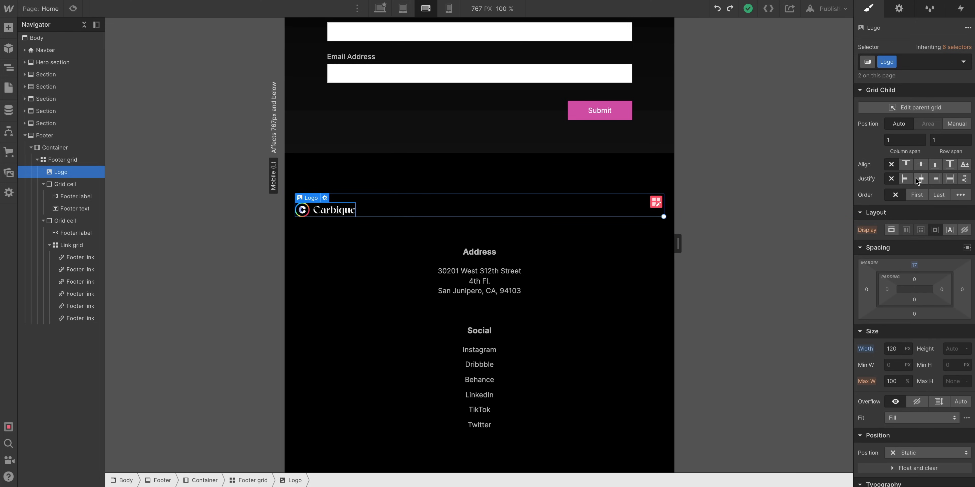
key("Escape")
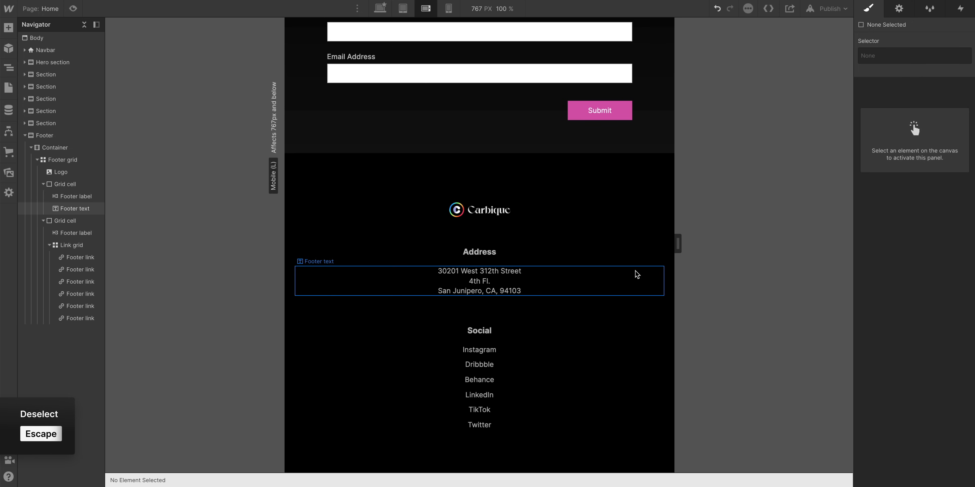
Review the page and check the footer layout on the tablet and mobile landscape breakpoints.
scroll(634, 275, "up", 10)
scroll(633, 276, "down", 10)
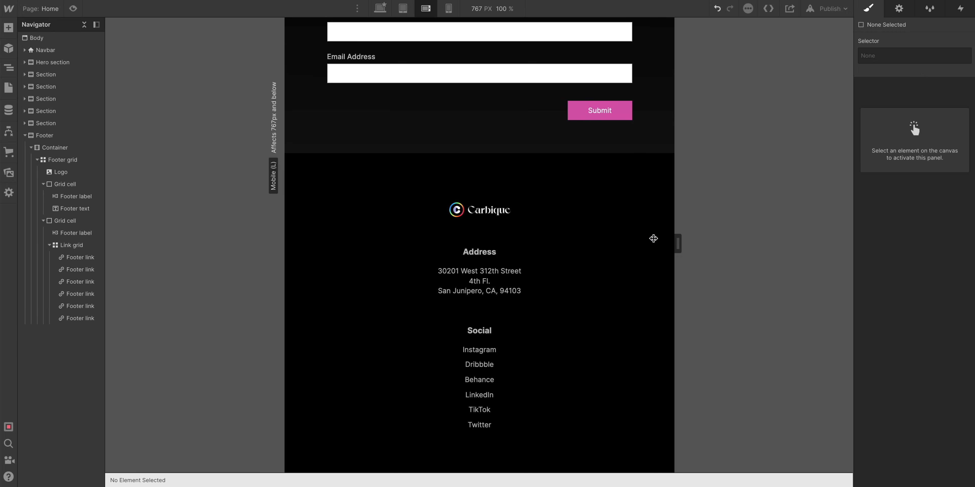
left_click(403, 9)
scroll(566, 359, "down", 5)
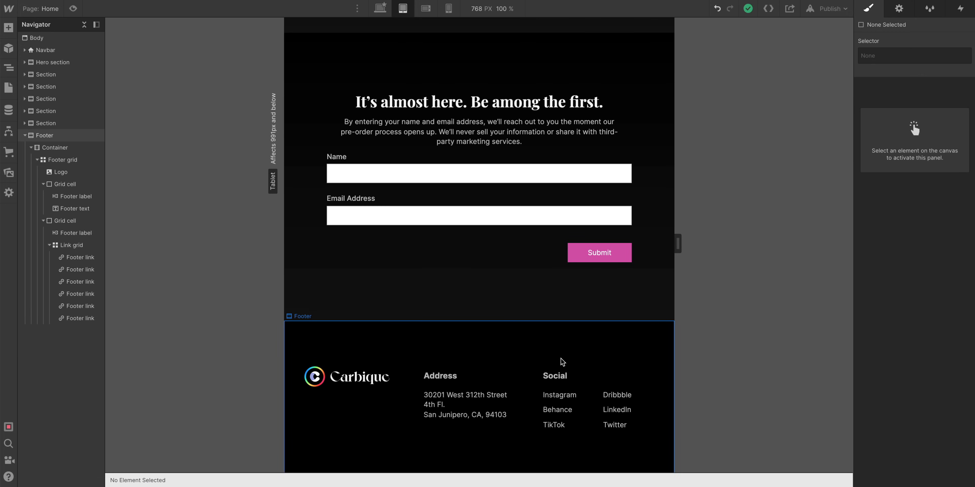
left_click(425, 9)
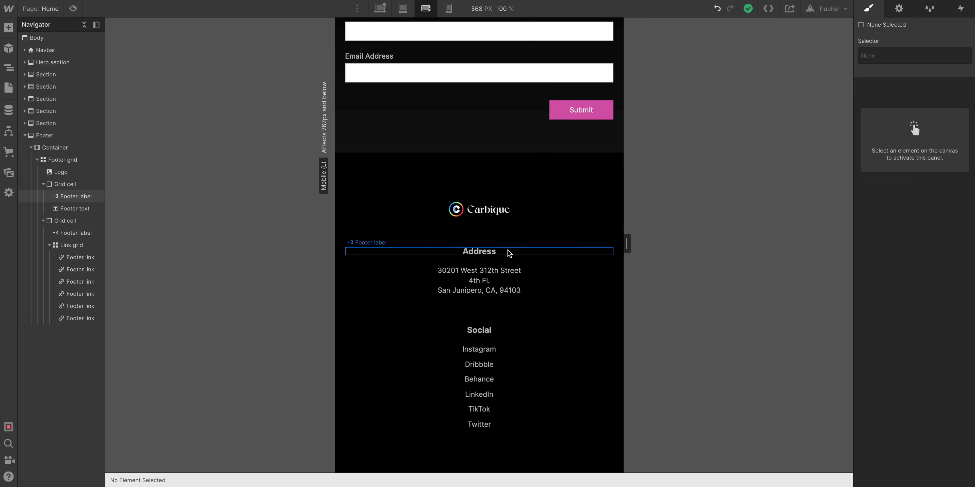
Tighten the Footer grid's row gap on mobile landscape, and narrow the canvas to 480 px to check the layout.
left_click(63, 160)
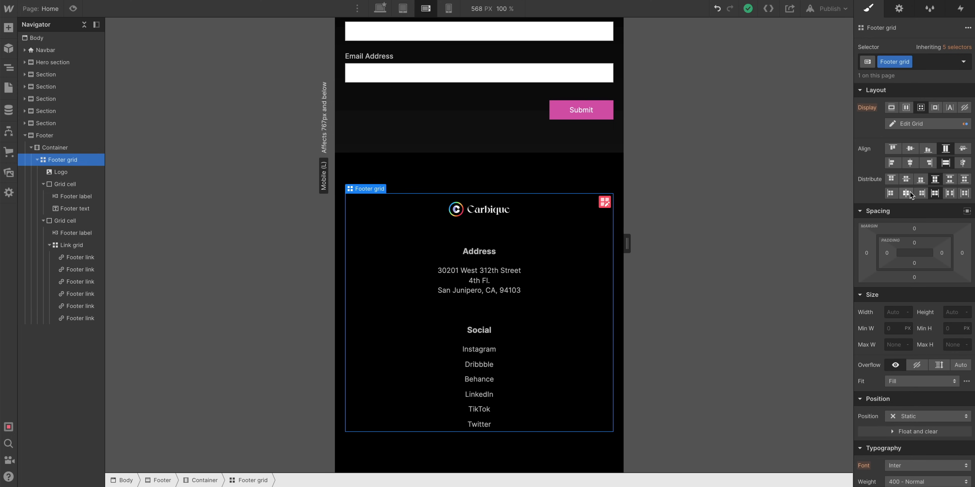
left_click(912, 124)
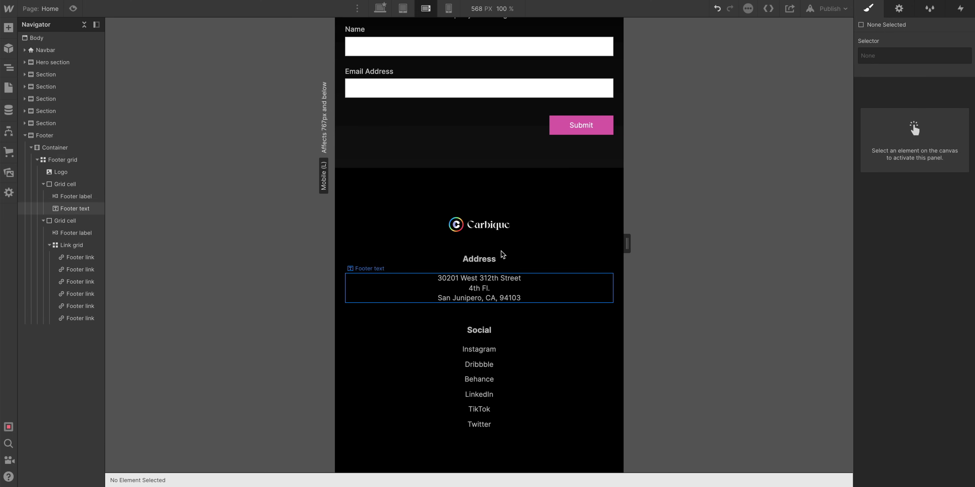
left_click(504, 224)
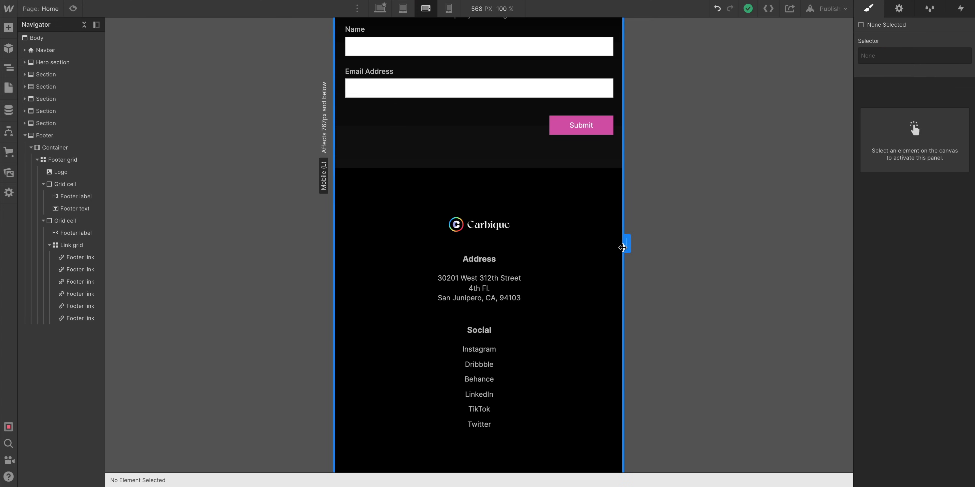
left_click_drag(624, 244, 570, 272)
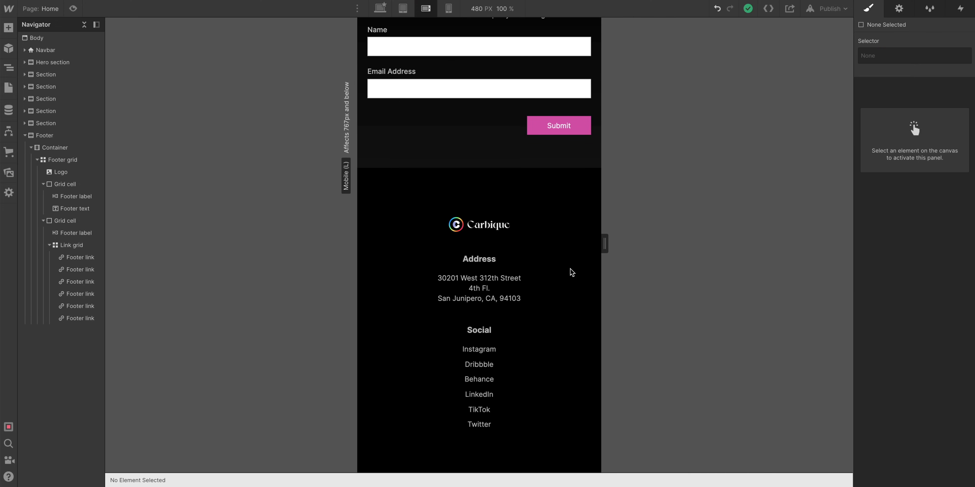
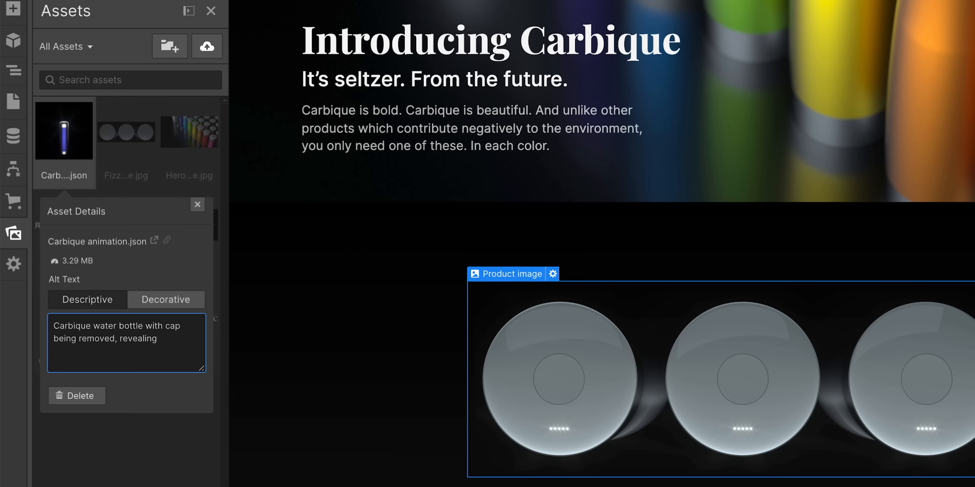
Set the descriptive alt text of Carbique animation.json to "Water bottle cap with bright, glowing, extraordinary light from the future".
type("vio")
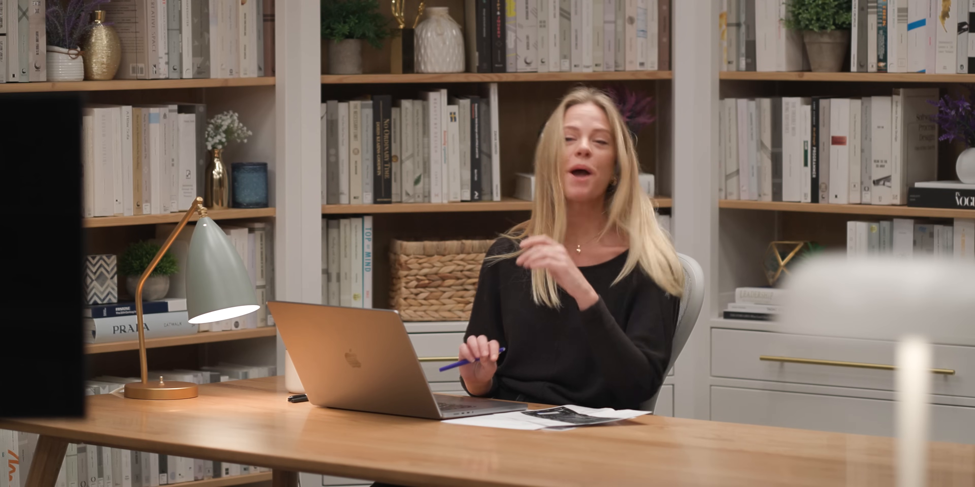
type("t")
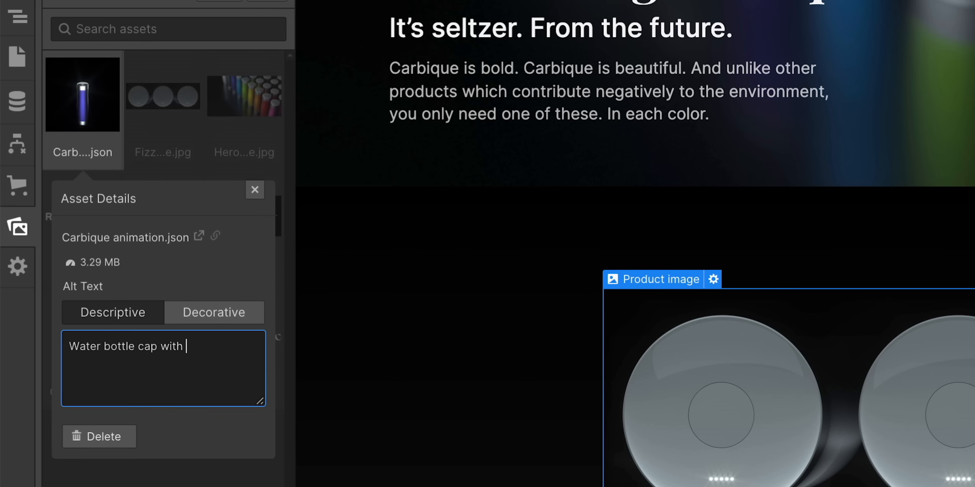
type("tle cap with")
type("bright, gl")
type("owing")
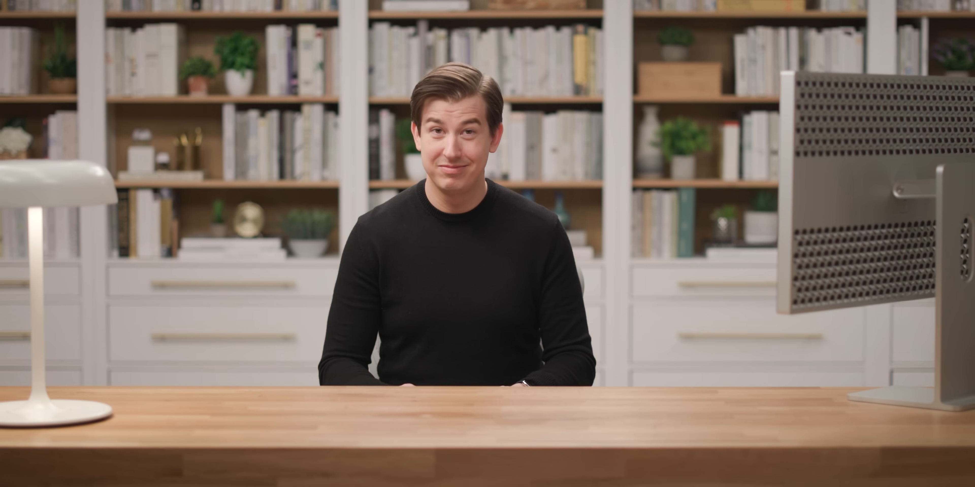
type("extraordinary ")
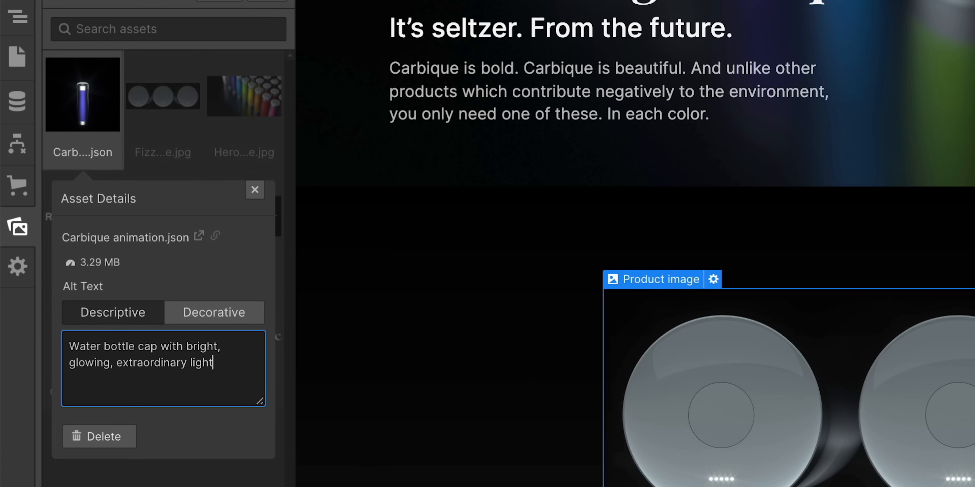
type("light")
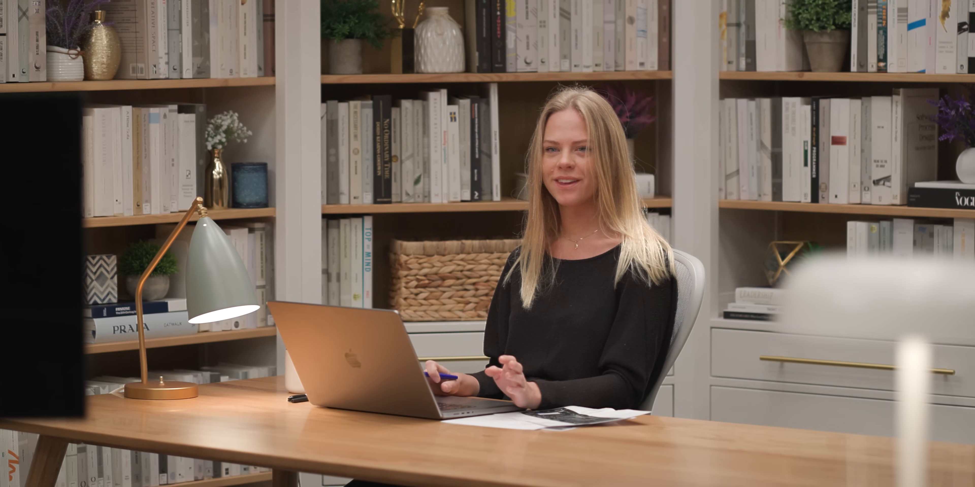
type("from the future")
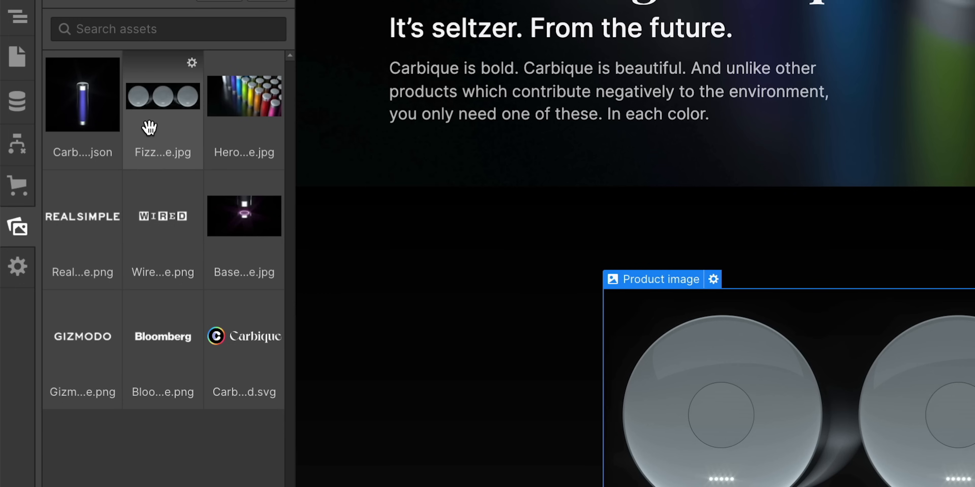
Give Fizz button Carbique.jpg the descriptive alt text "Three Carbique bottles, top view, with CO2 charge indicators".
left_click(191, 62)
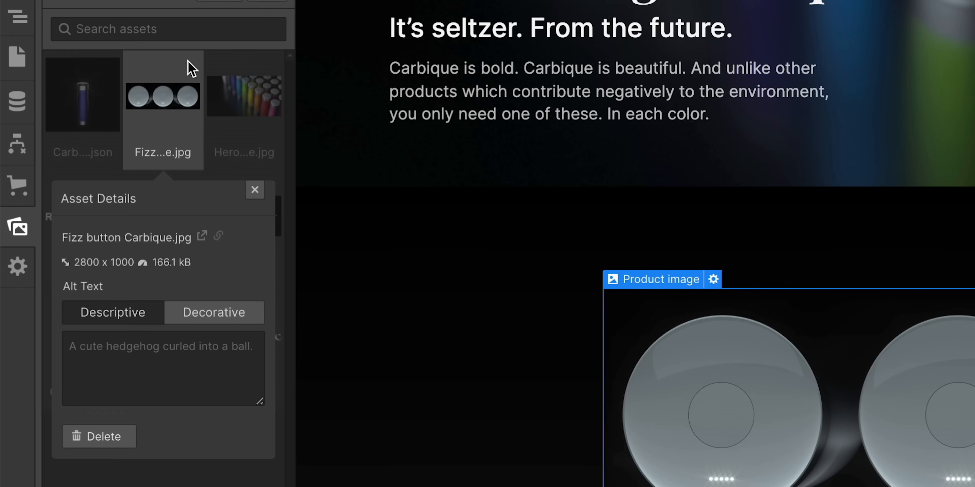
left_click(115, 375)
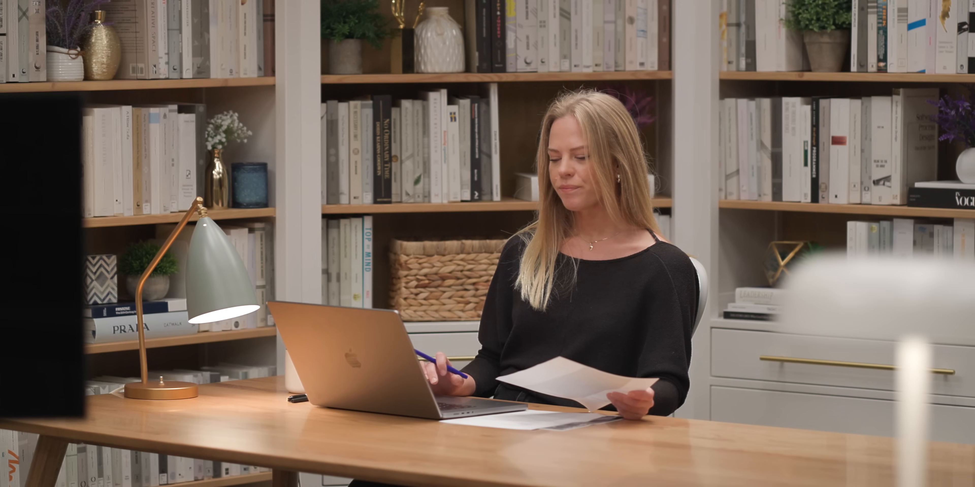
type("Three")
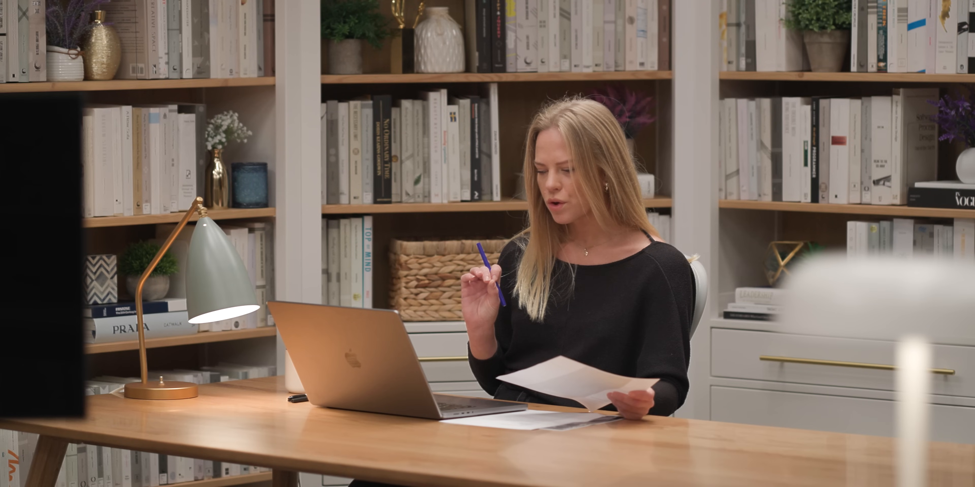
type("e bottles from the")
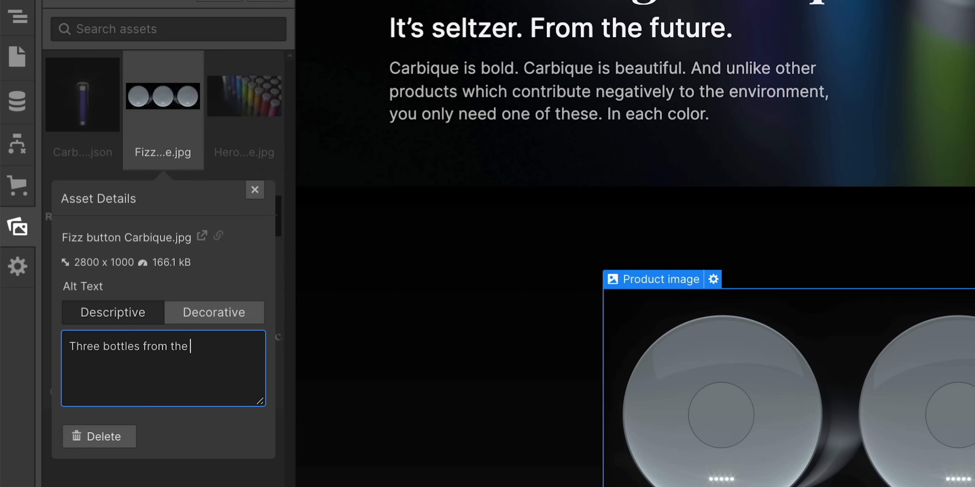
type("top")
key("alt+shift+Left")
key("alt+shift+Left")
key("Right")
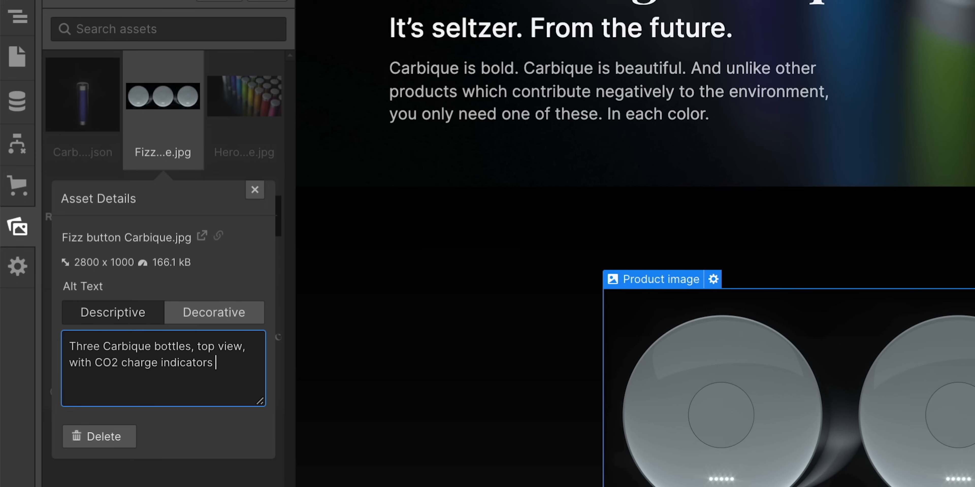
Reword the ending of the Fizz button alt text to "with CO2 indicators at full charge", and work "show" into that phrase.
key("ctrl+shift+Left")
key("ctrl+shift+Left")
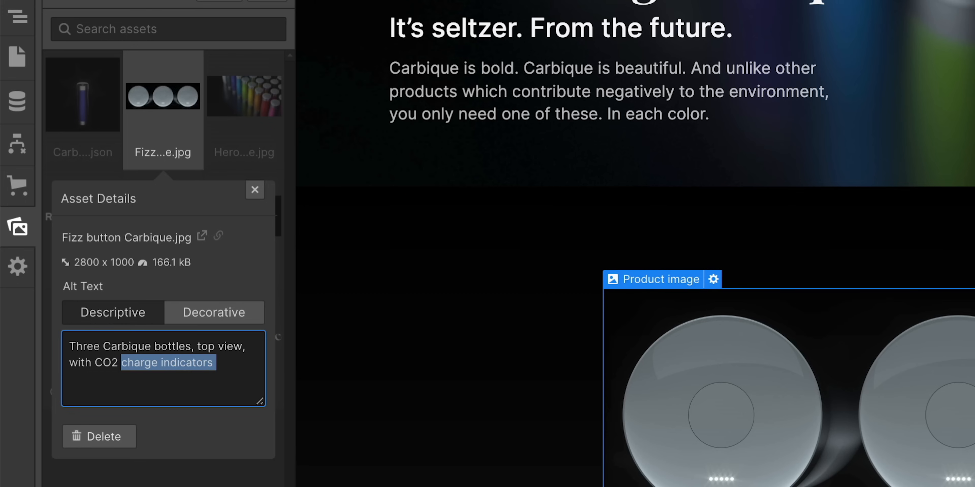
type("in")
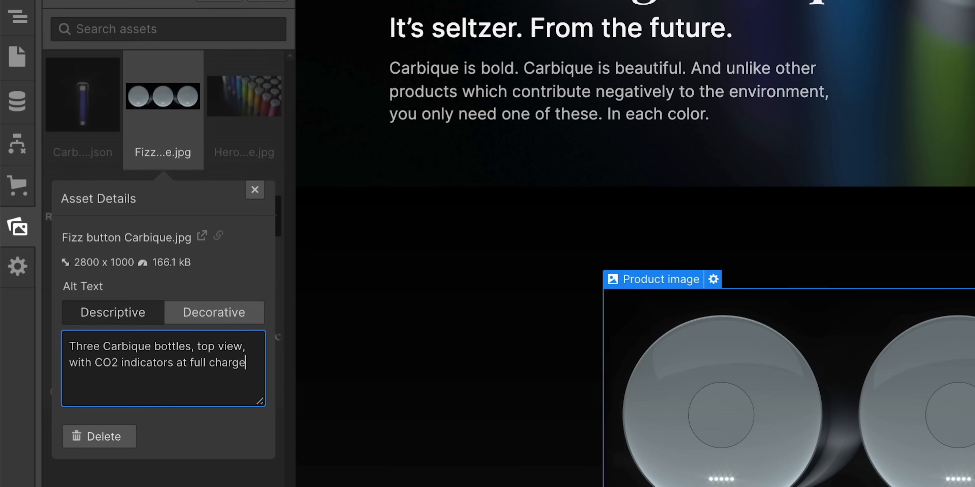
key("alt+shift+Left")
key("alt+Left")
key("alt+Left")
type("show")
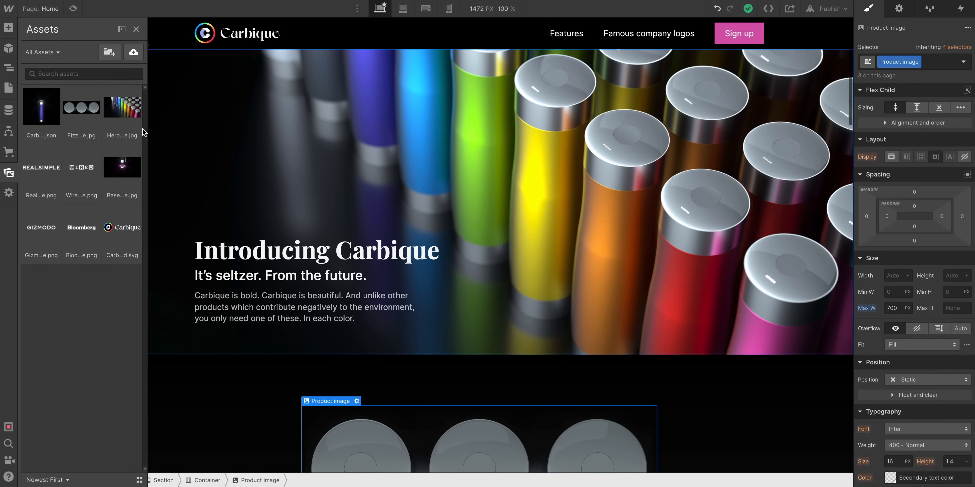
Give Hero image Carbique.jpg the descriptive alt text "An assortment of Carbique water bottles in different colors".
left_click(137, 92)
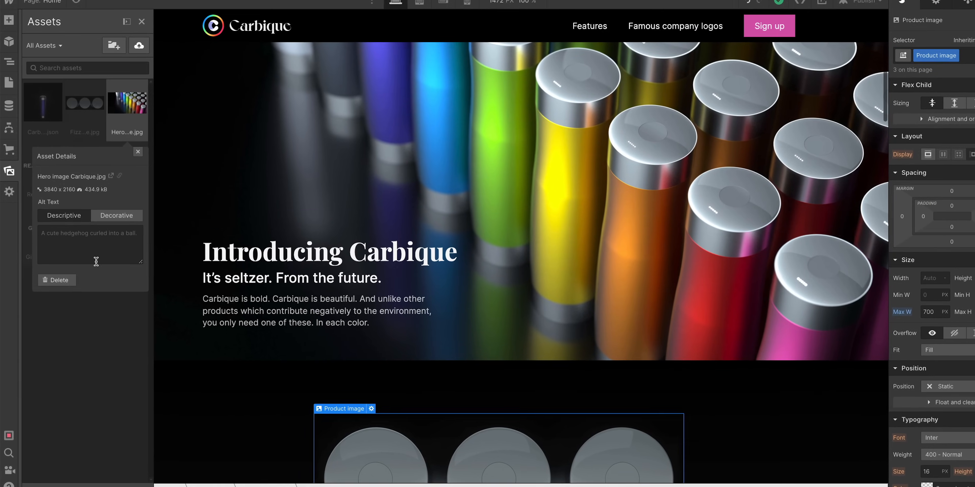
left_click(54, 277)
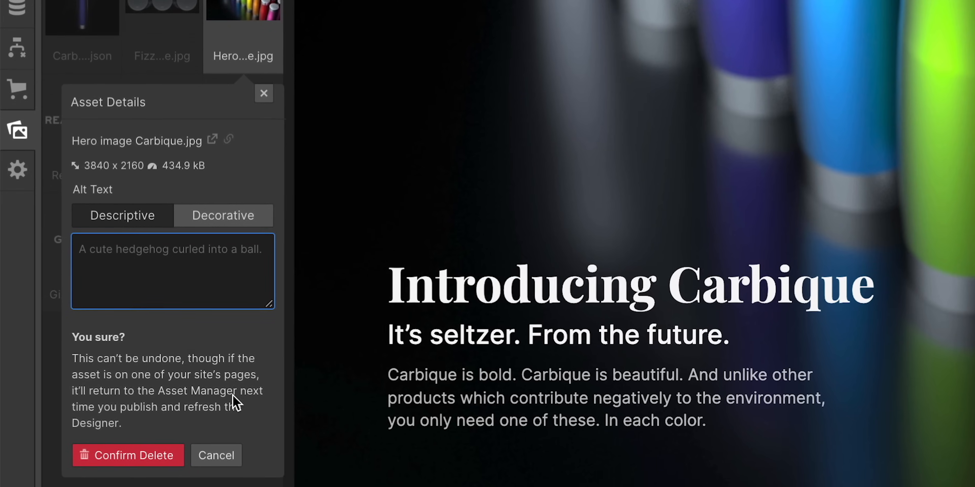
left_click(224, 451)
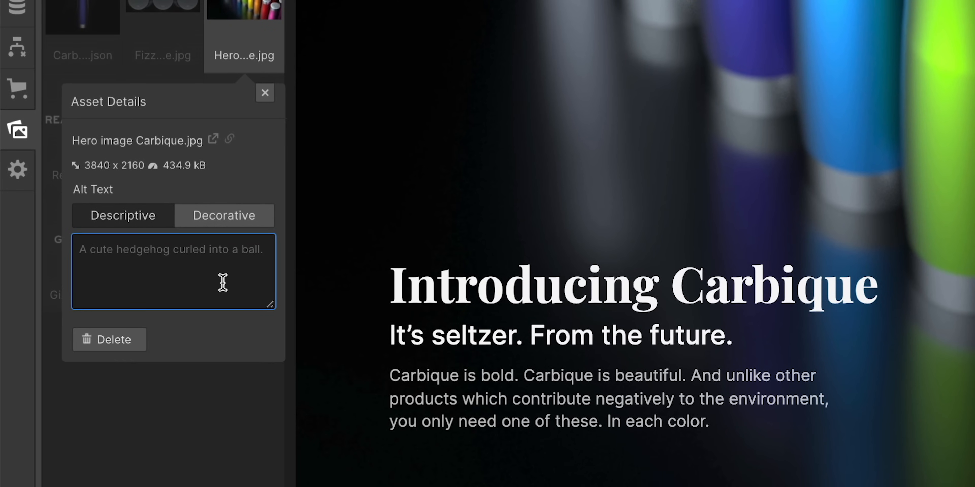
type("An")
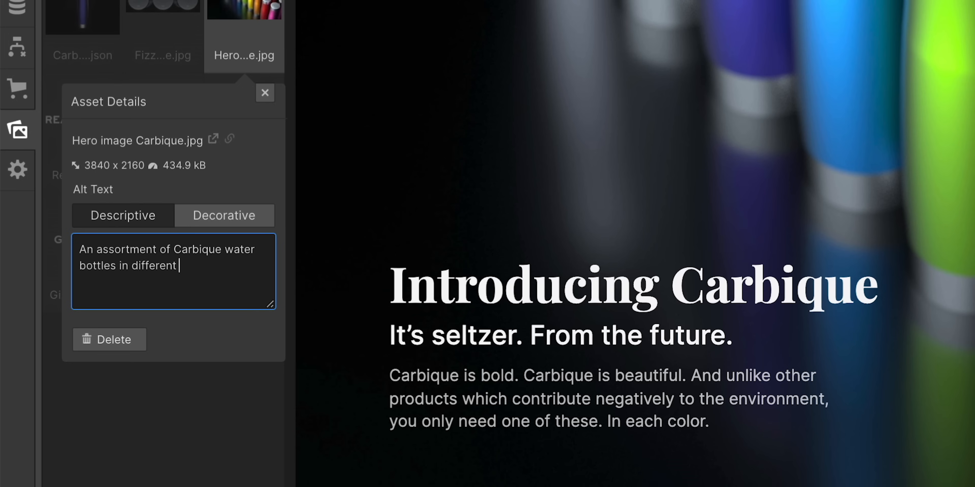
left_click(193, 427)
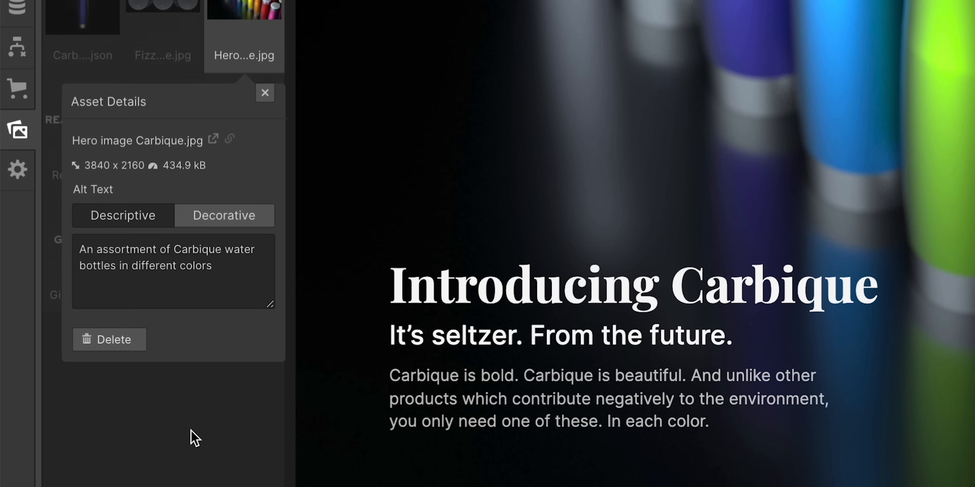
Add the alt text "Real Simple logo" to Realsimple logo-White.png and close its asset details.
left_click(113, 114)
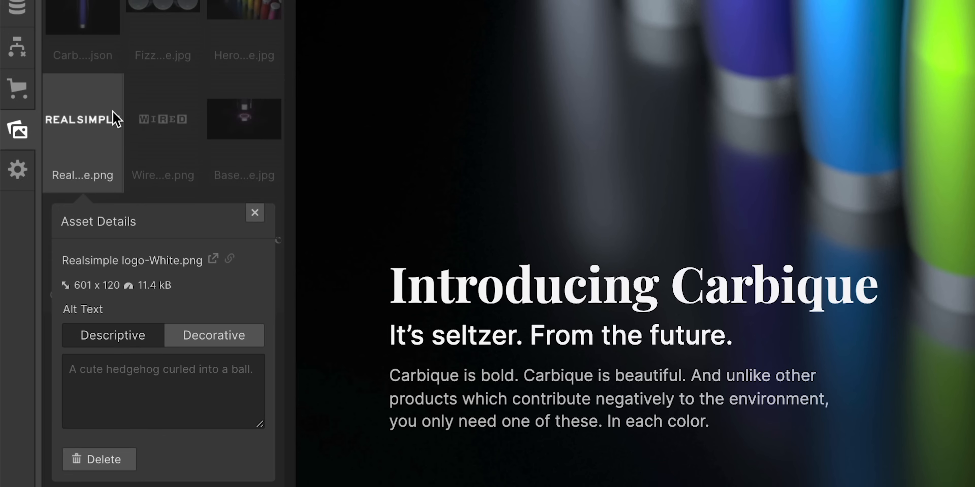
left_click(173, 380)
type("Real Simple logo")
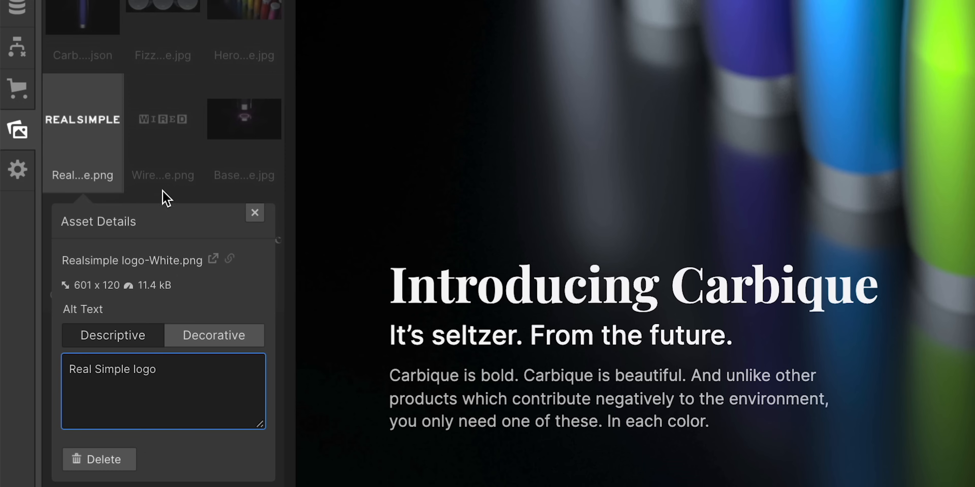
left_click(161, 100)
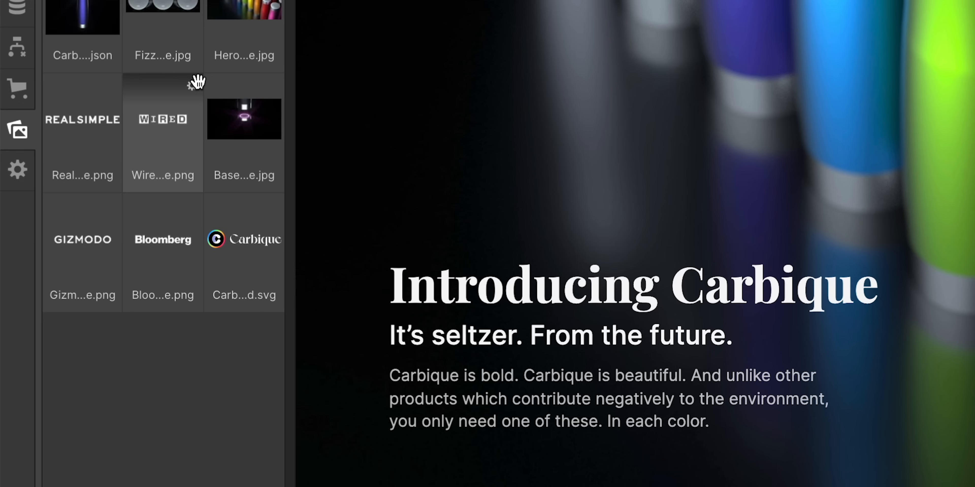
Add the alt text "Wired logo" to Wired logo-White.png and close its asset details.
left_click(194, 85)
left_click(125, 392)
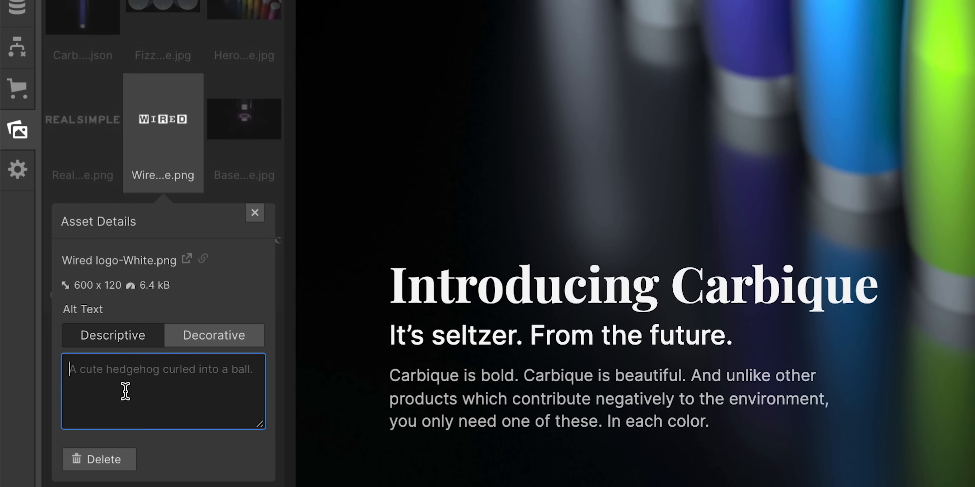
type("Wired logo")
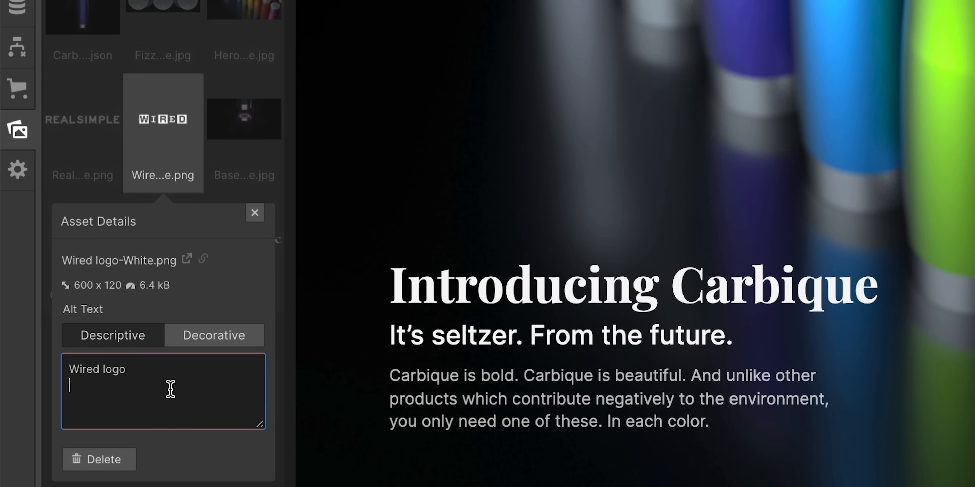
left_click(210, 139)
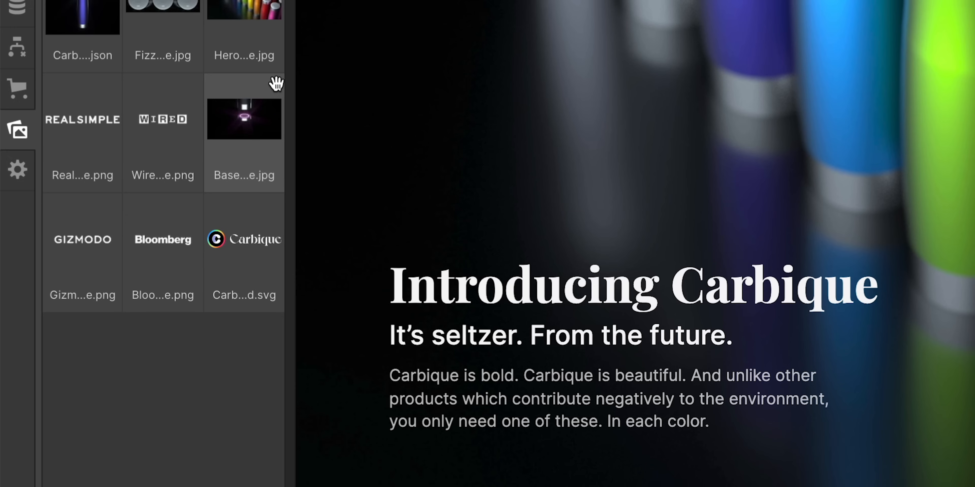
Give Base station Carbique.jpg the descriptive alt text "Carbique base station".
left_click(274, 93)
left_click(159, 398)
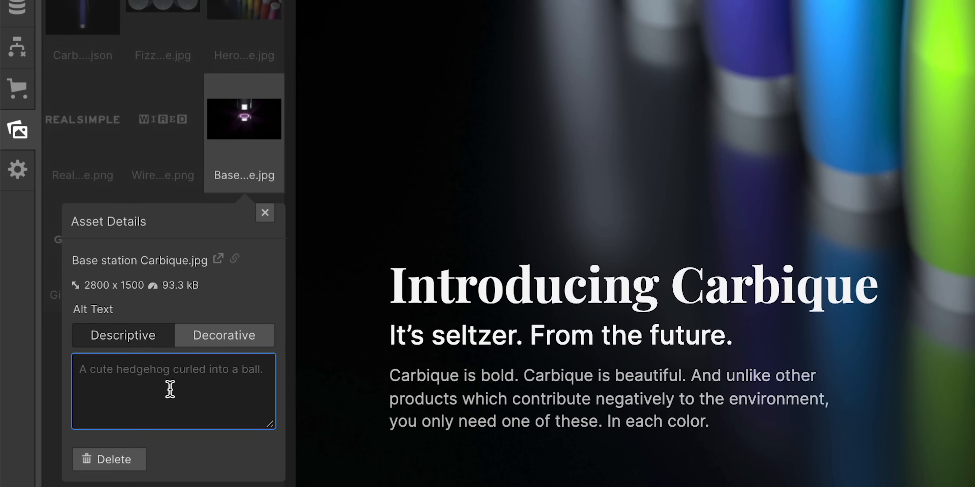
type("Carbique base station")
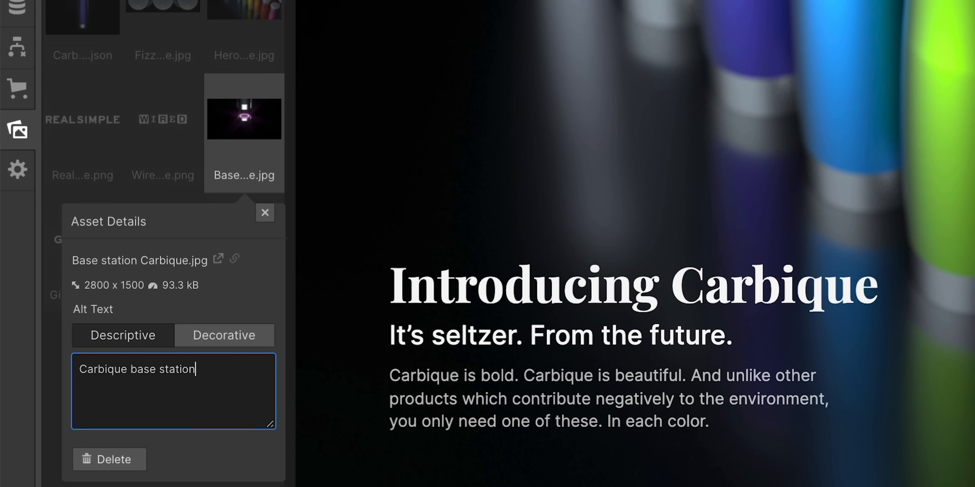
Reword the base station alt text to "Carbique water bottle being placed on the charging base station" and close its asset details.
type("Carbique wa")
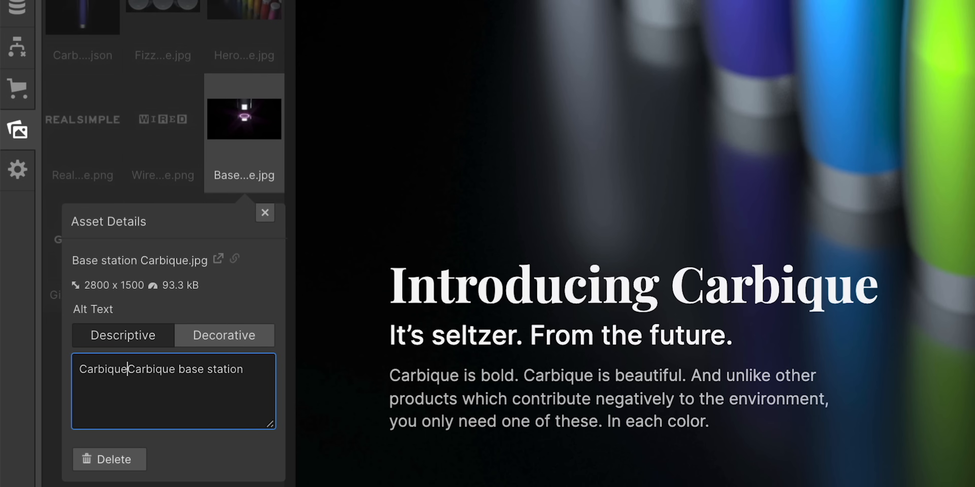
type("ter bottle ")
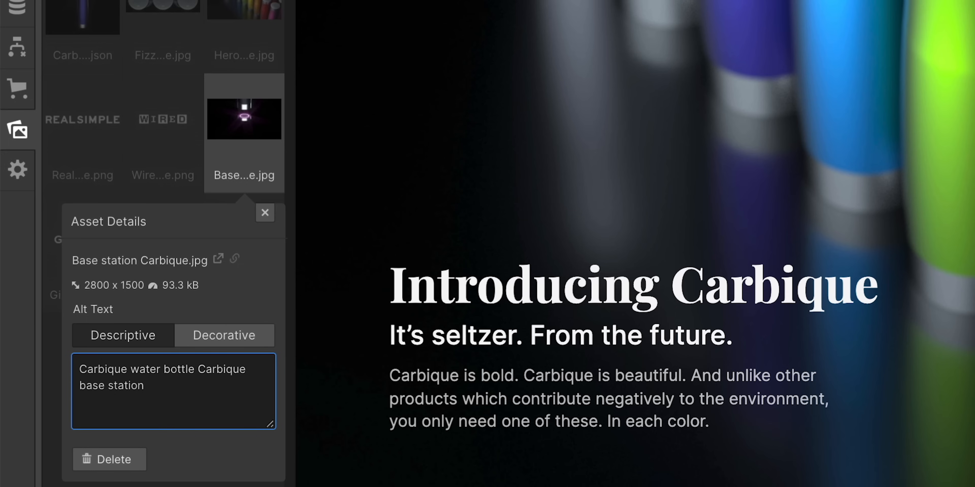
type("being placed ")
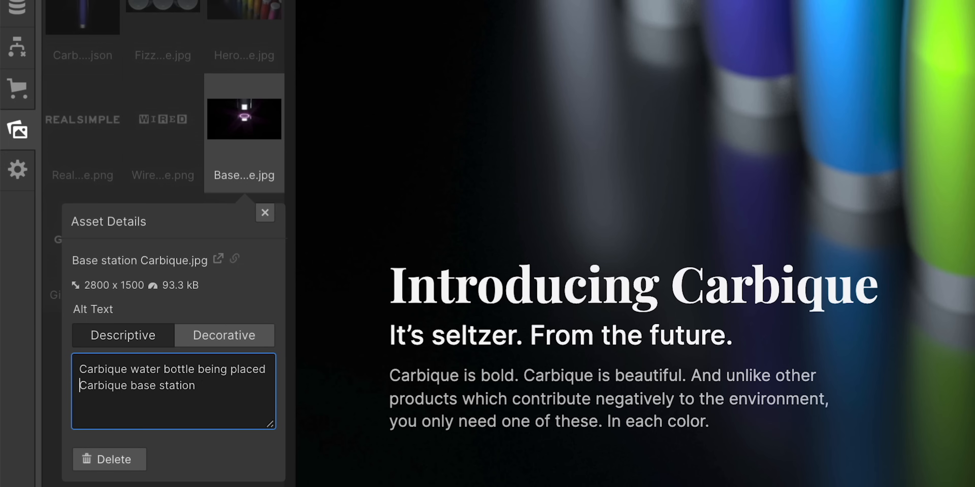
type("on the charging")
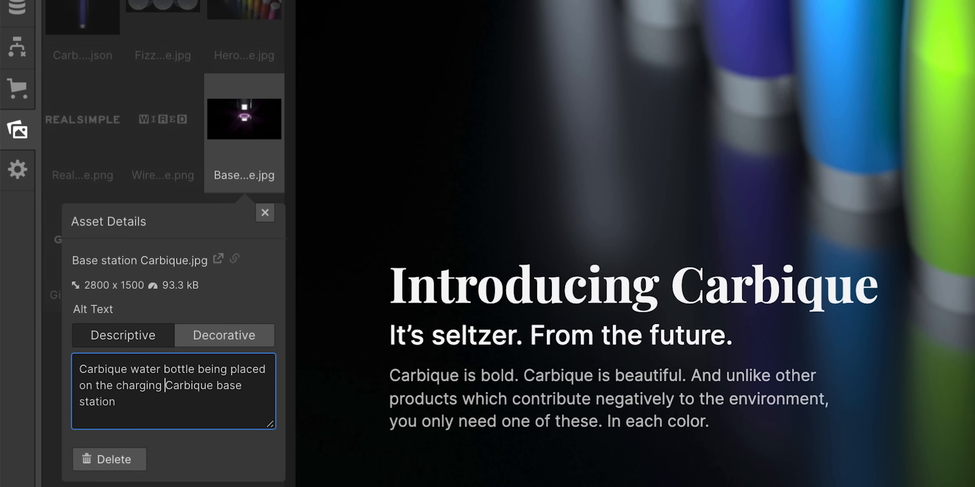
key("alt+shift+Right")
key("BackSpace")
key("BackSpace")
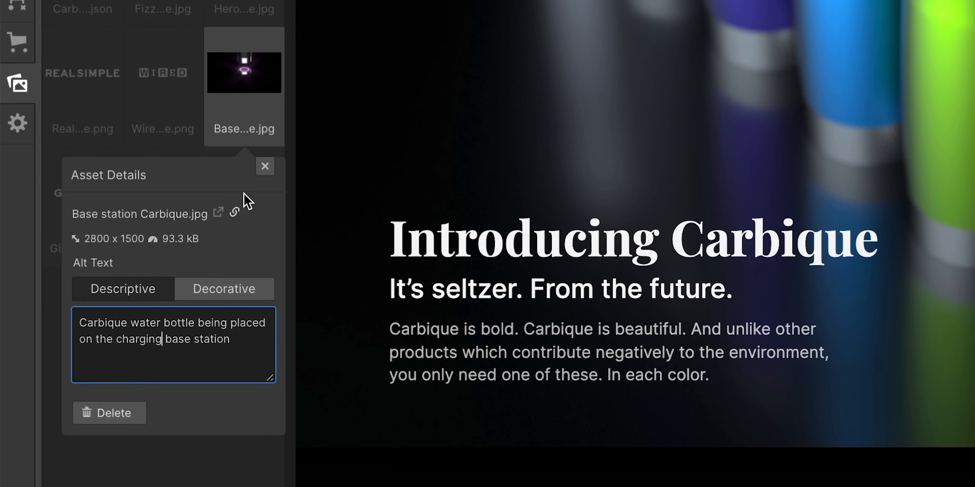
left_click(265, 166)
Add descriptive alt text naming the Gizmodo logo to Gizmodo logo-White.png.
mouse_move(62, 196)
left_click(112, 163)
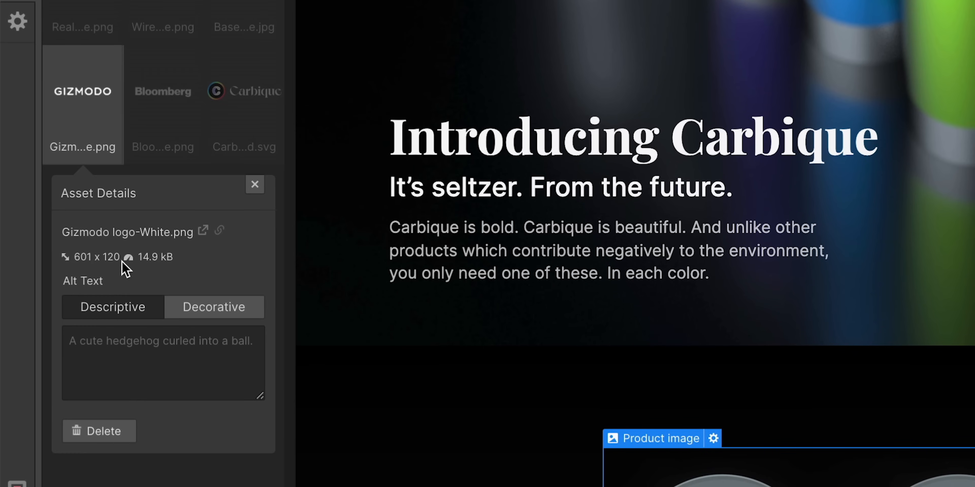
left_click(130, 370)
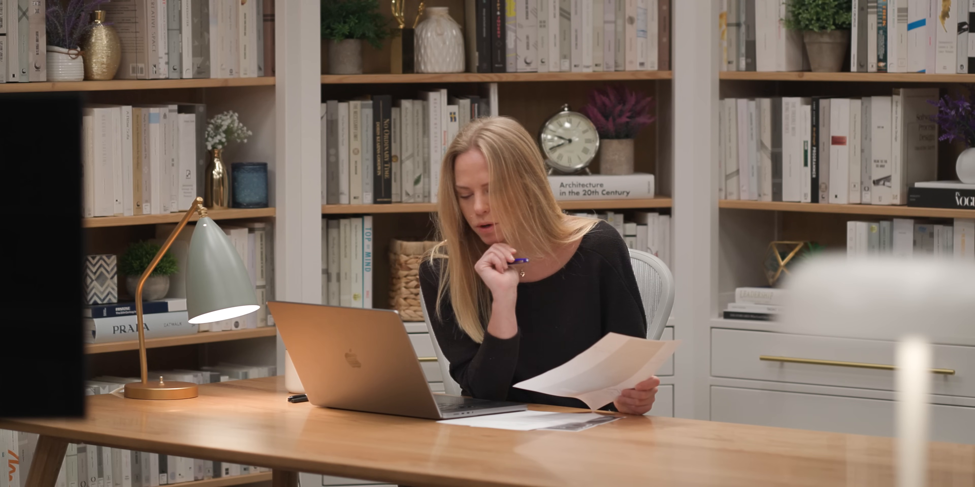
type("Gizm")
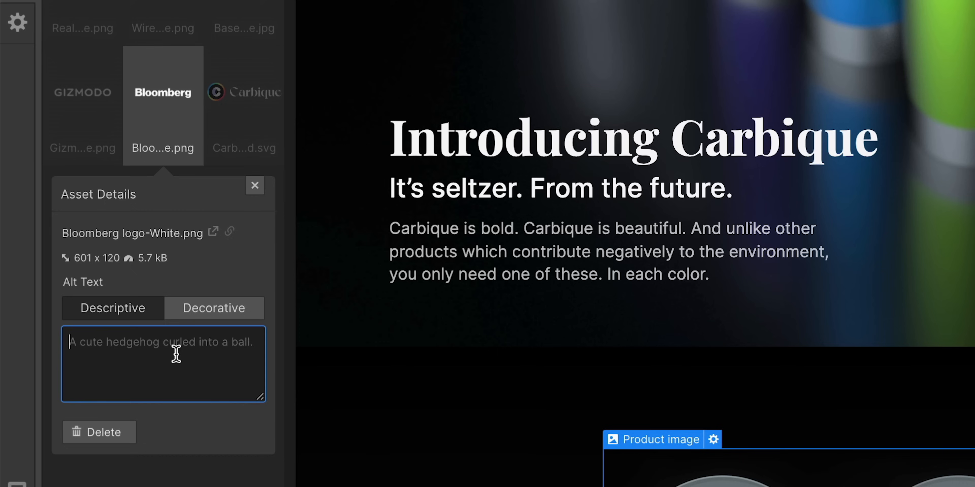
Give Bloomberg logo-White.png the descriptive alt text "For sure Bloomberg logo".
type("B")
key("BackSpace")
type("For")
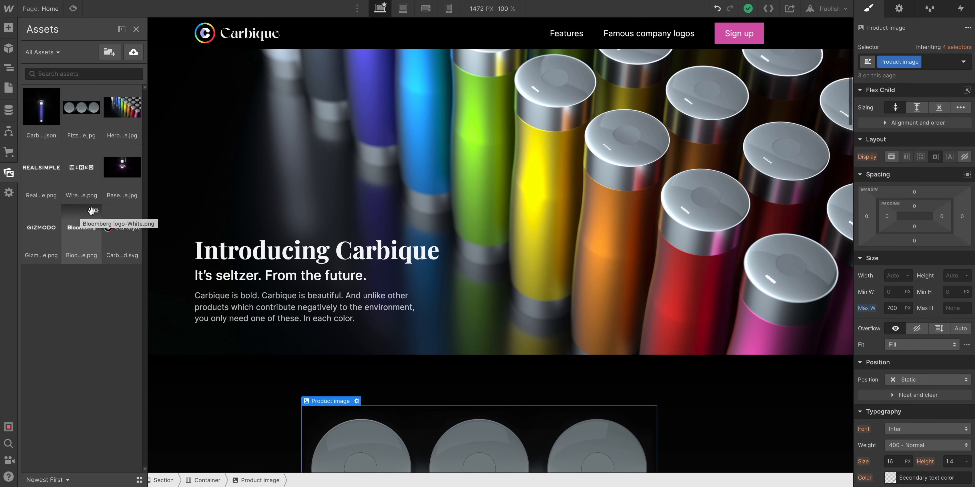
Shorten the Bloomberg logo's alt text to "Bloomberg logo" and close its asset details.
left_click(95, 212)
left_click(57, 351)
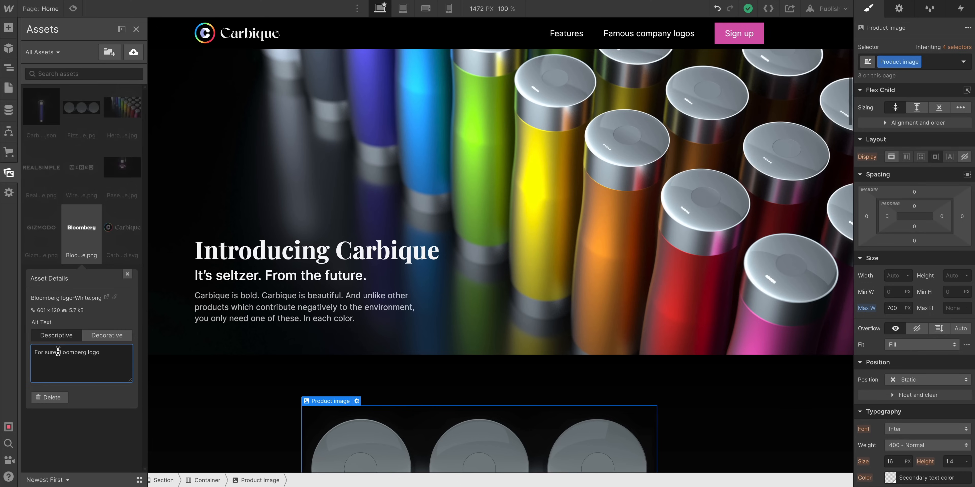
key("BackSpace")
left_click(128, 273)
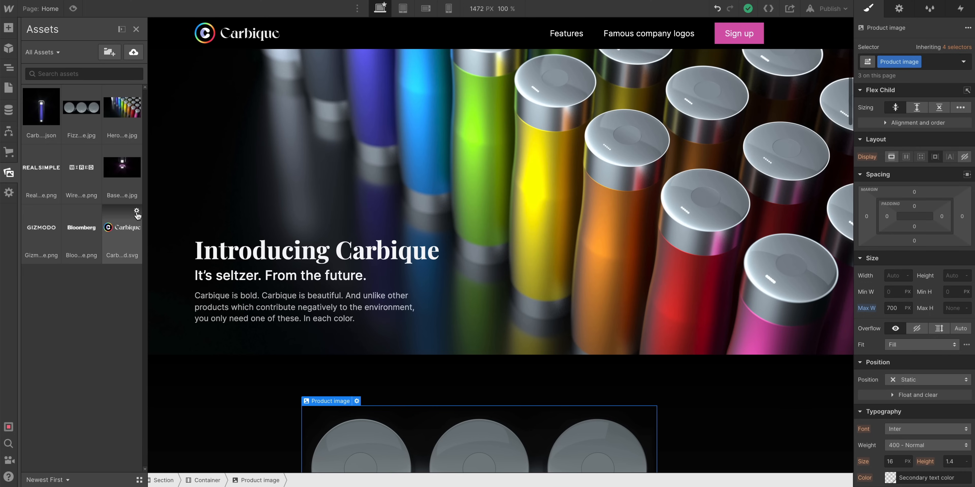
Add the alt text "Carbique logo" to Carbique logo-updated.svg and close its asset details.
left_click(136, 213)
left_click(93, 361)
type("Carbique logo")
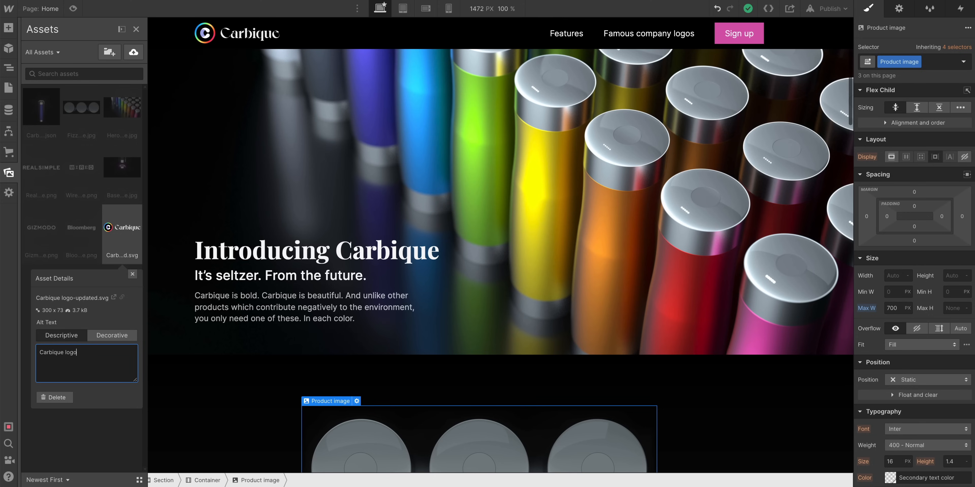
left_click(133, 274)
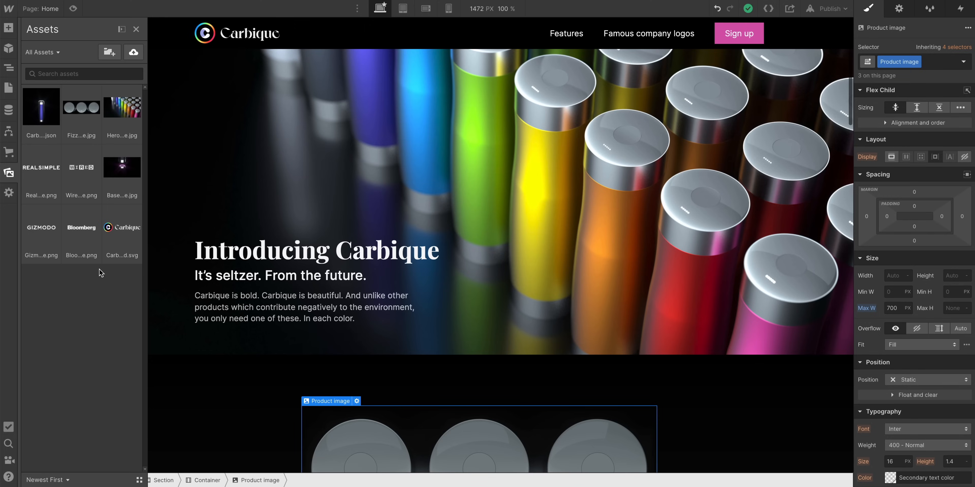
Check the alt text setting of the product image above "Fizz at the press of a button".
key("z")
scroll(353, 355, "down", 4)
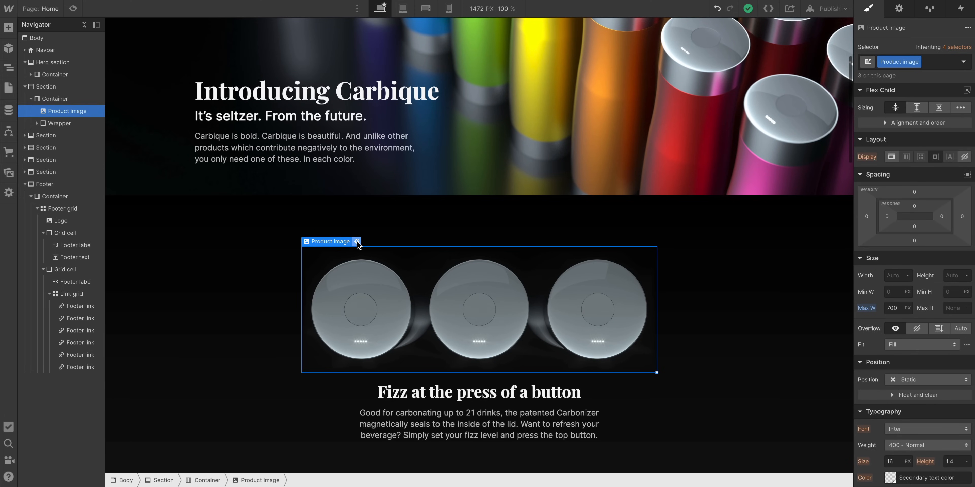
left_click(357, 242)
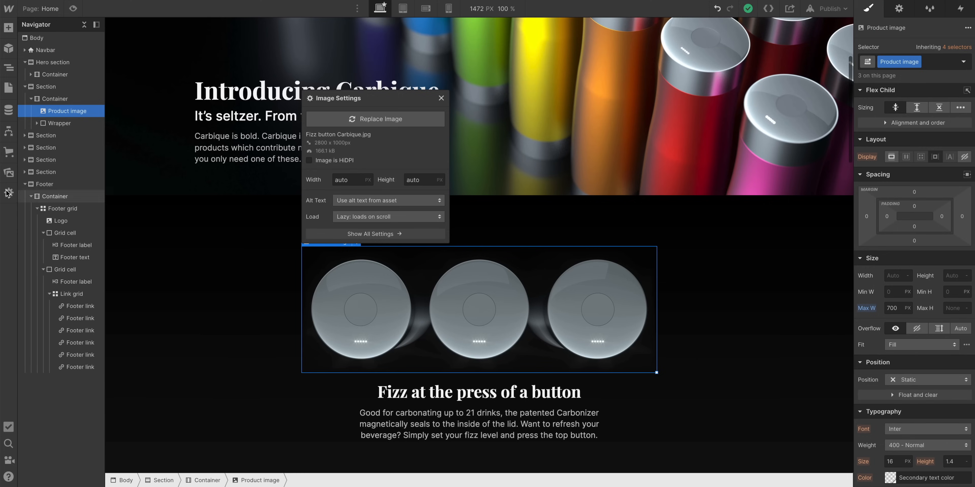
left_click(693, 185)
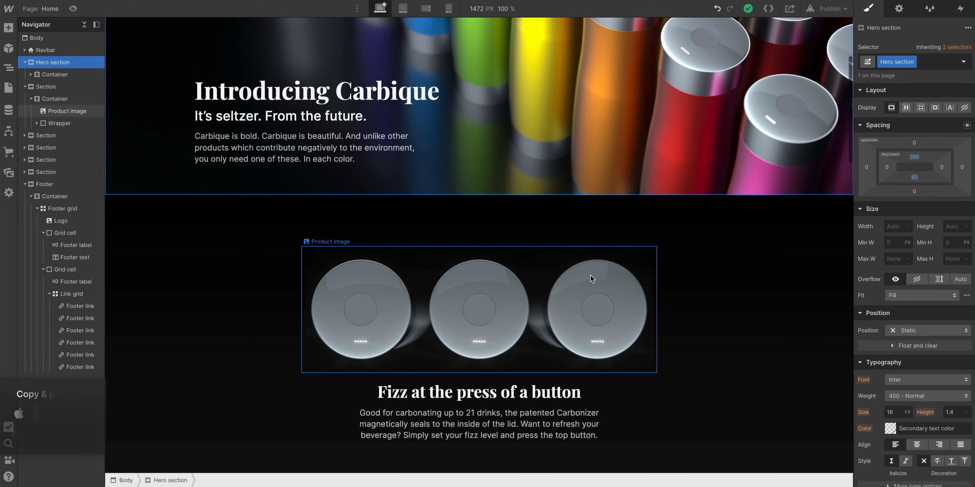
Copy the Fizz button product image and paste three duplicates of it in the same container.
left_click(590, 275)
key("super+c")
key("super+v")
key("super+v")
key("super+v")
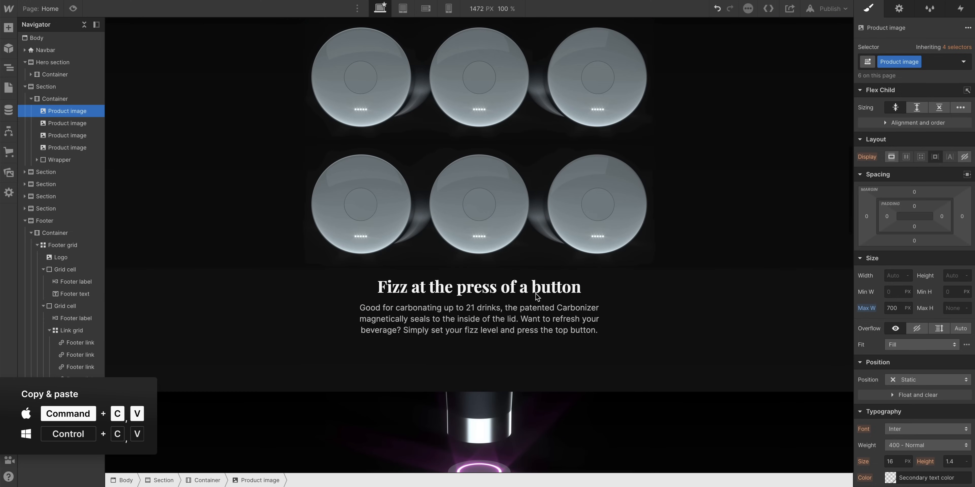
Inspect the alt text options in the image settings of a duplicated Fizz button product image.
left_click(354, 257)
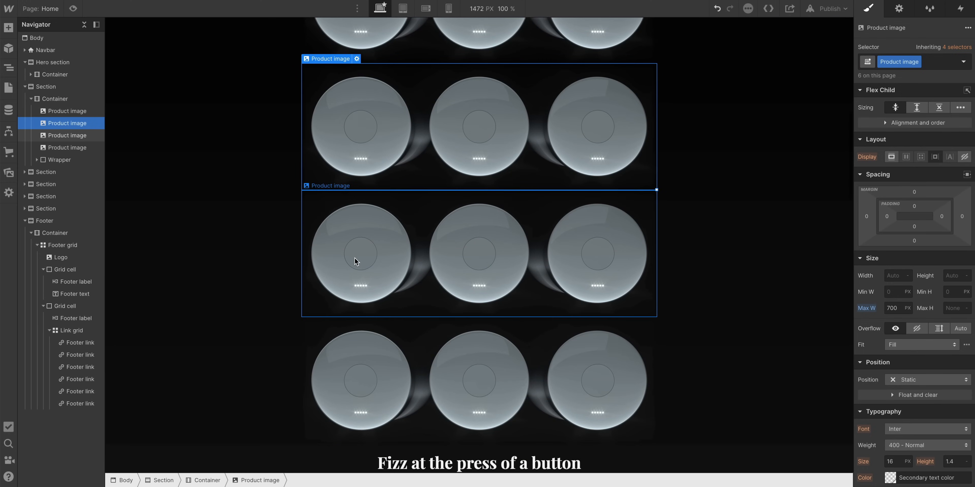
left_click(357, 185)
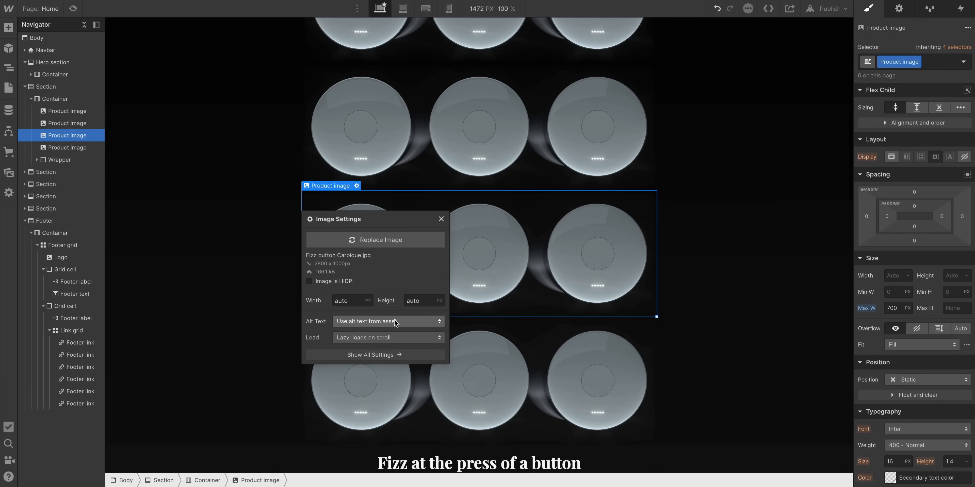
left_click(577, 138)
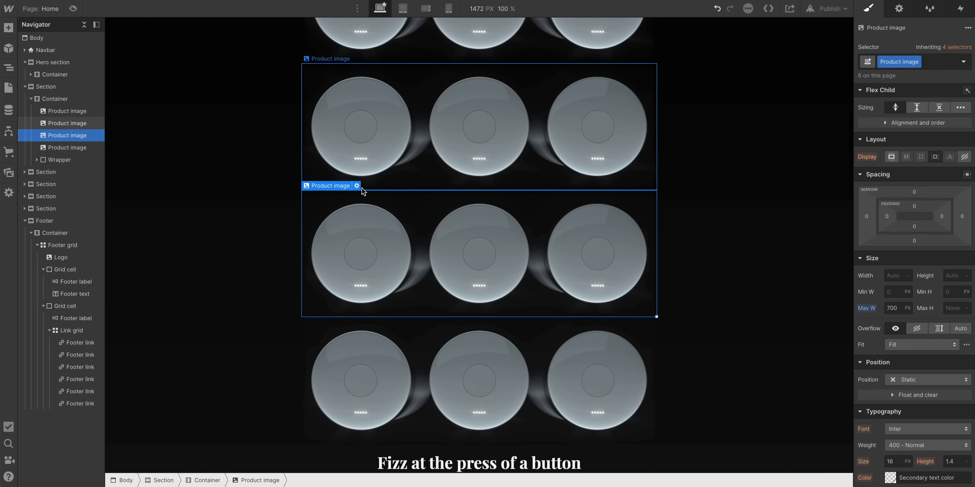
left_click(356, 185)
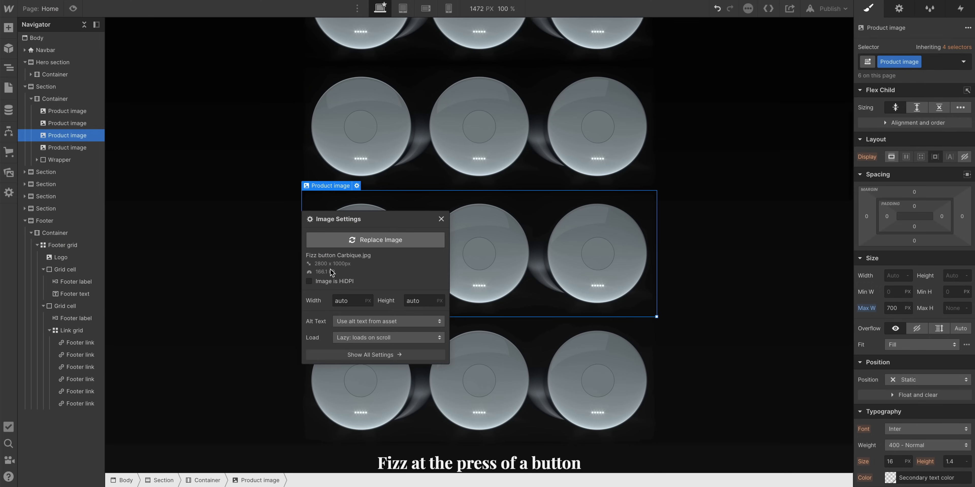
left_click(353, 321)
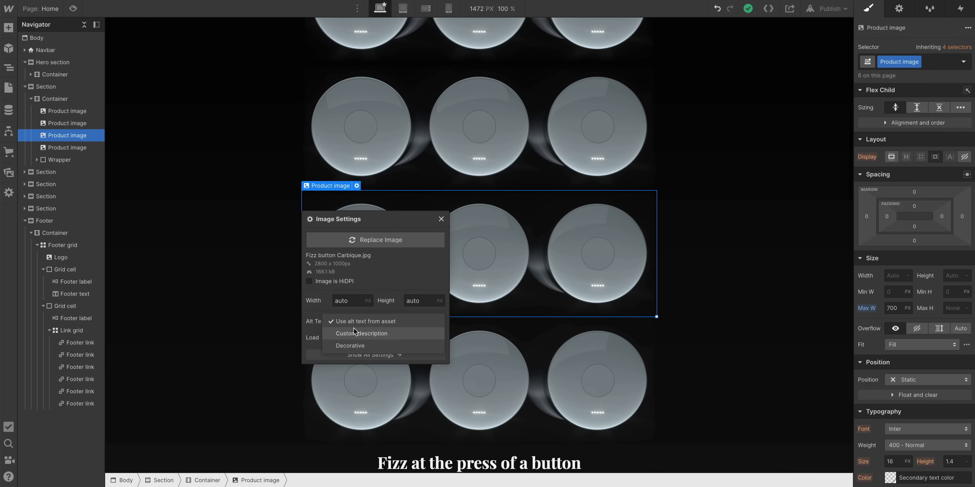
left_click(397, 334)
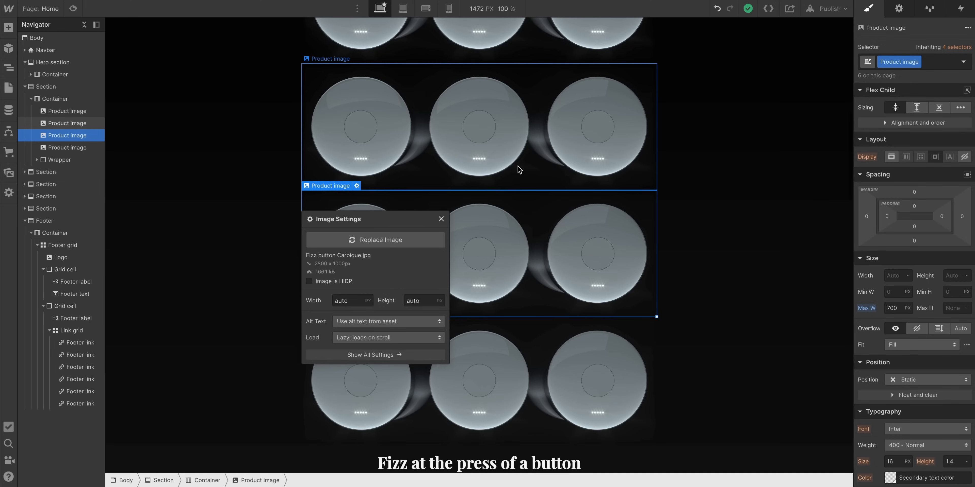
Undo the three pasted copies of the Fizz button product image.
key("ctrl+z")
key("ctrl+z")
key("ctrl+z")
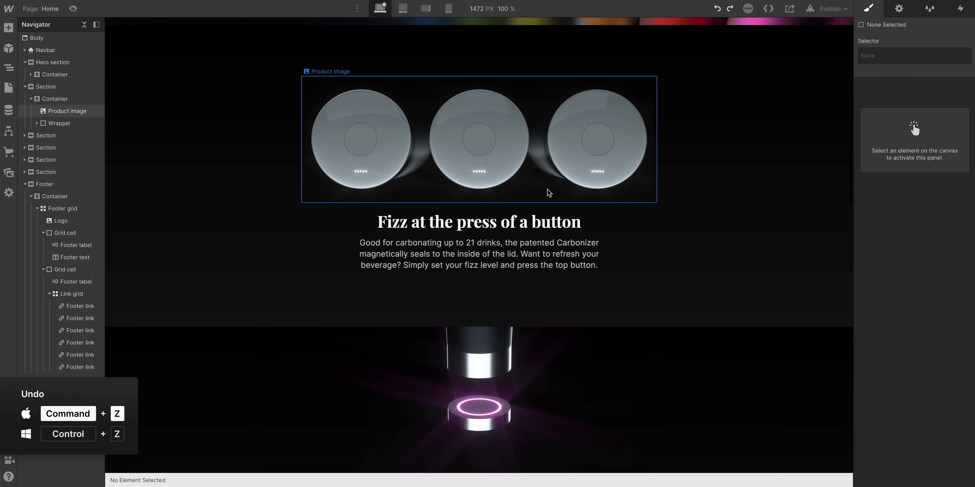
Check the alt text setting of the base station product image and deselect the image.
scroll(549, 193, "down", 5)
double_click(376, 212)
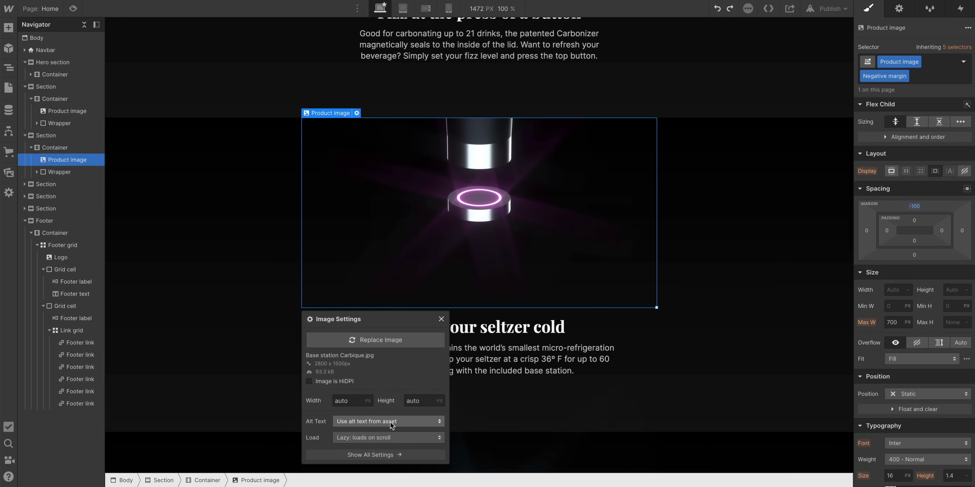
key("Escape")
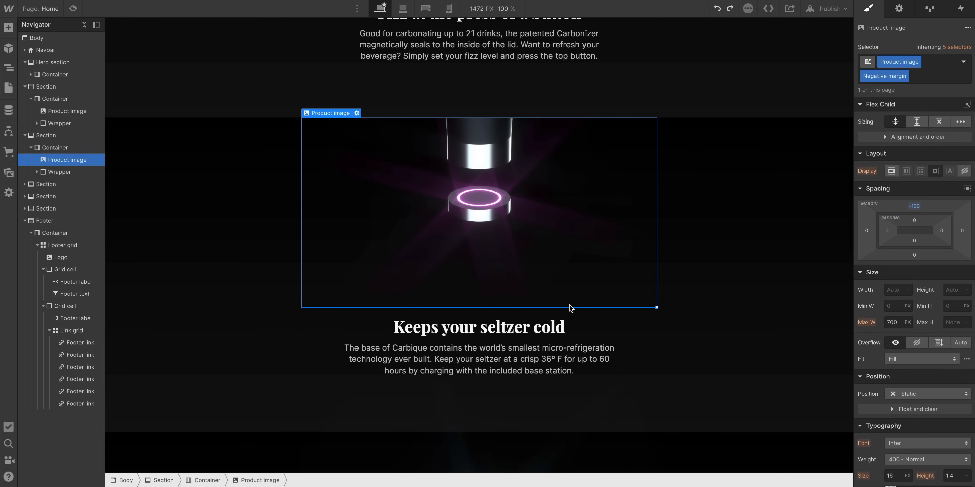
key("Escape")
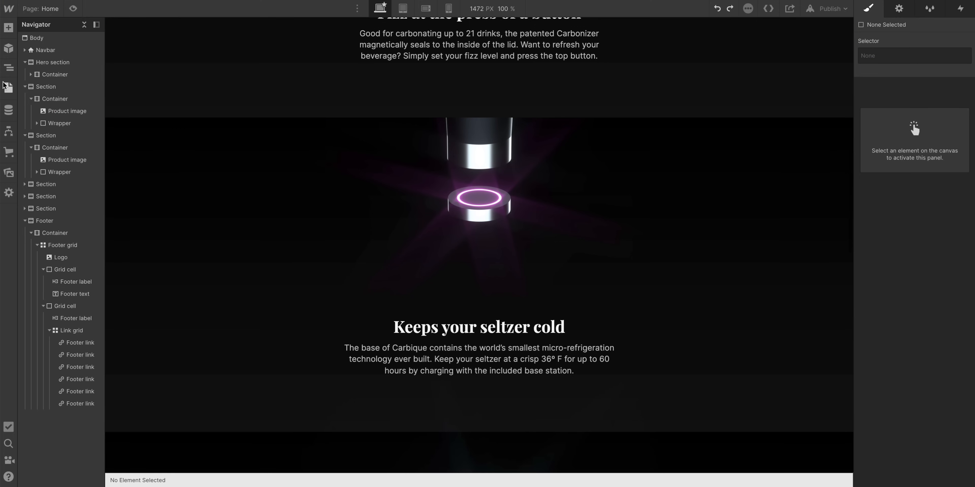
In the Home page's SEO settings, set the title tag to "Introducing the Carbique Water Bottle".
left_click(8, 90)
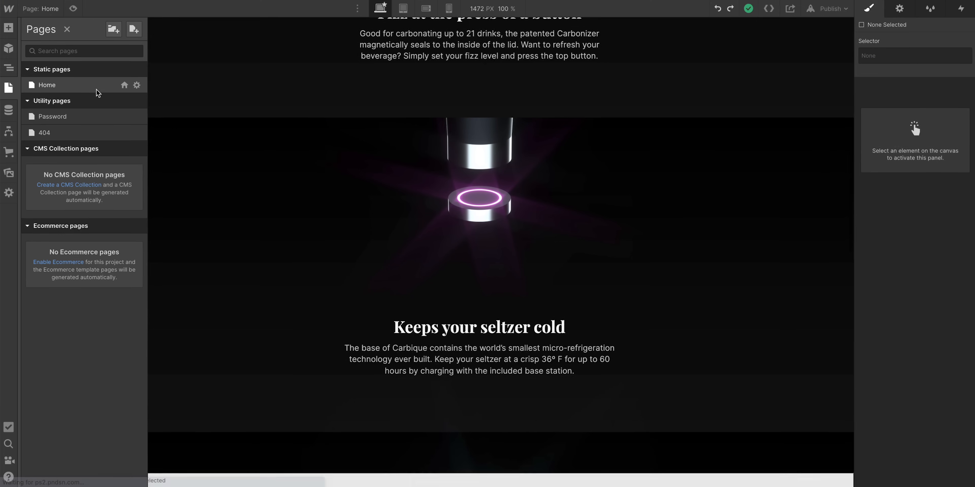
left_click(135, 85)
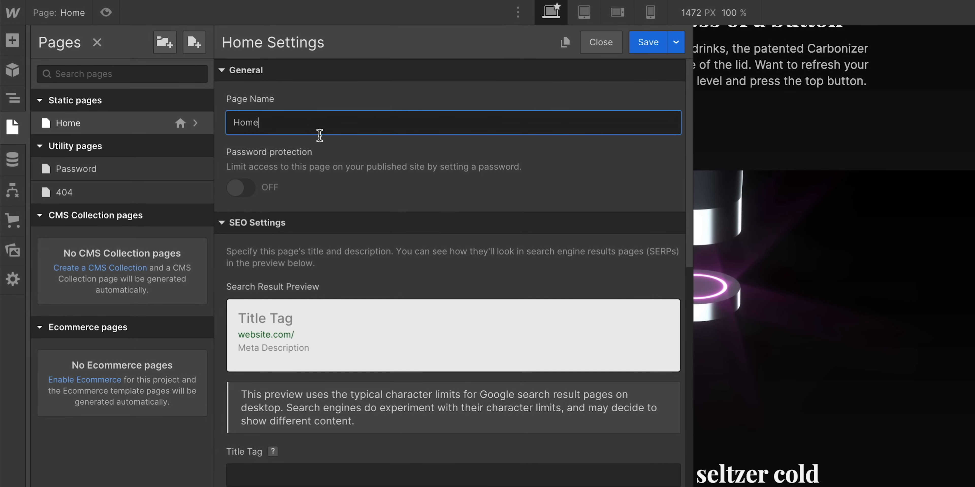
scroll(381, 287, "down", 3)
left_click(348, 339)
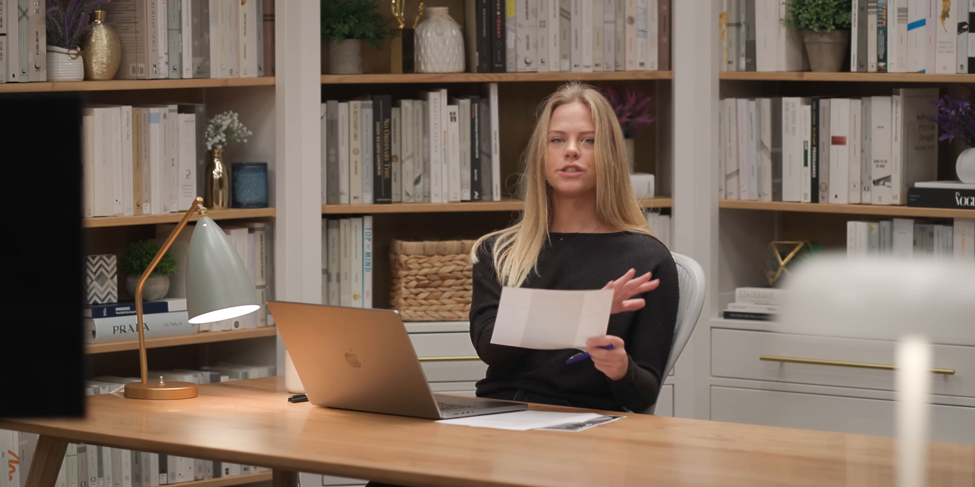
type("Water")
type(" Bo")
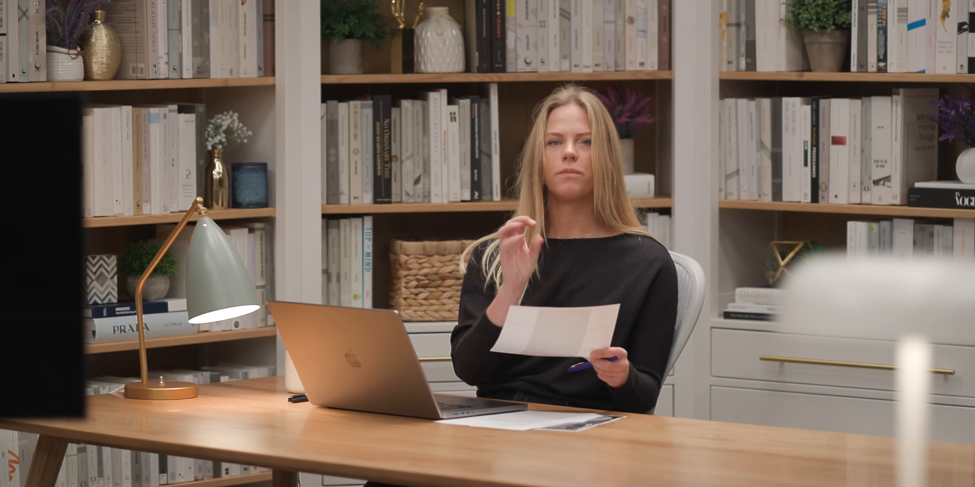
type("ttle")
Set the meta description to "Have you tried seltzer from the future yet? Neither have we. Because our product is still in development. But when it's ready, it's going to change the world.".
left_click(233, 390)
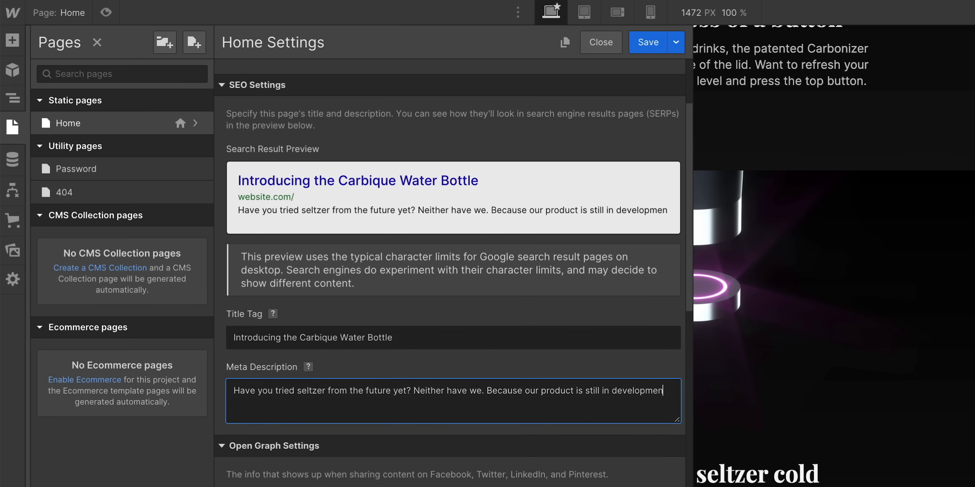
type("t.")
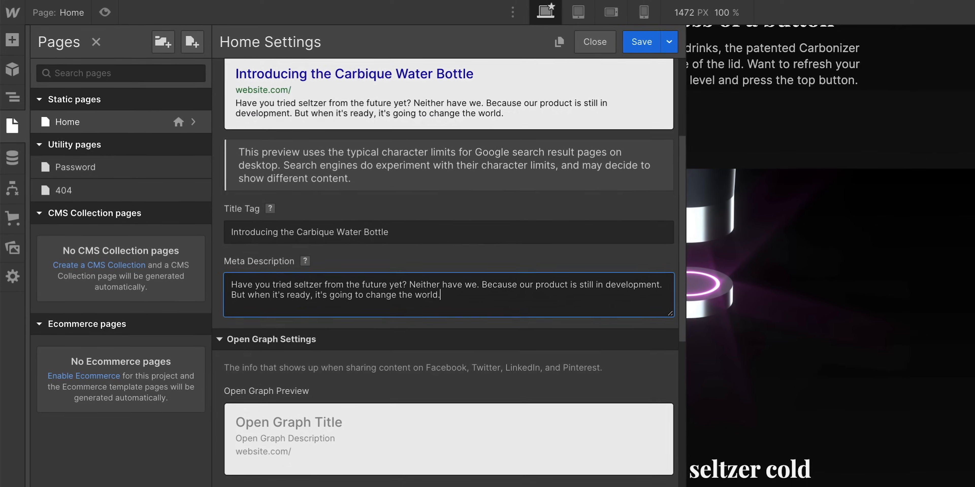
Make the Home page's Open Graph title and description the same as its SEO title tag and meta description.
scroll(312, 265, "down", 5)
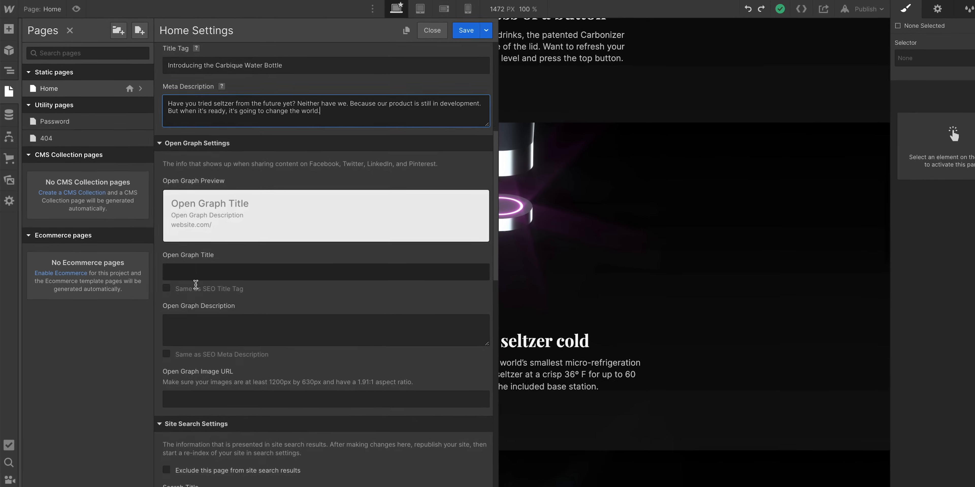
scroll(191, 333, "down", 1)
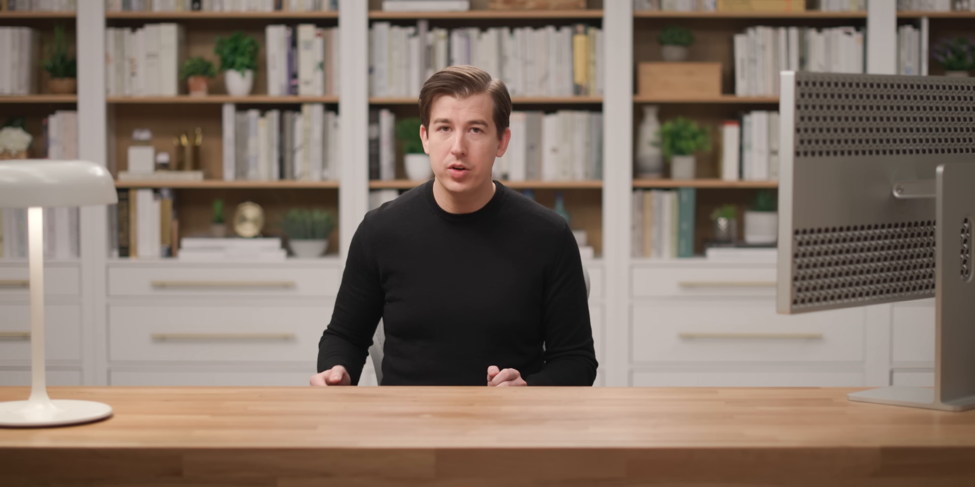
left_click(159, 244)
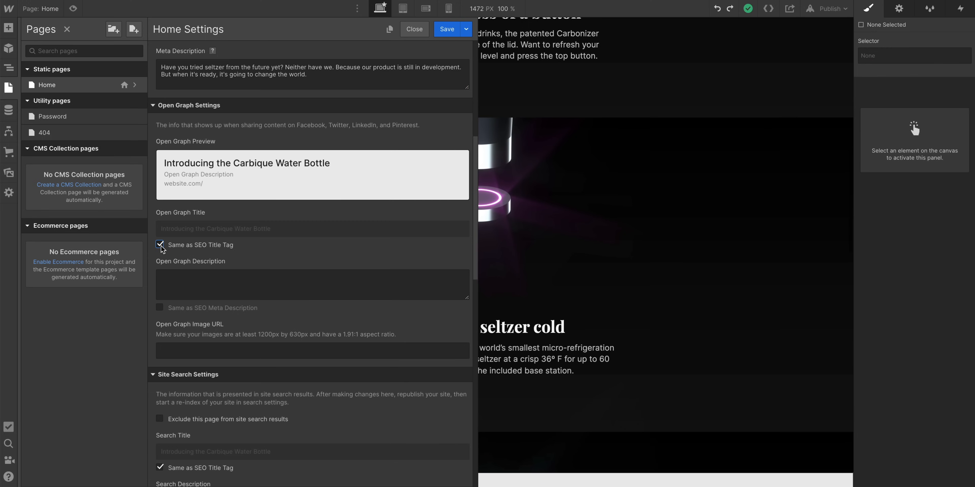
left_click(159, 307)
scroll(280, 126, "up", 3)
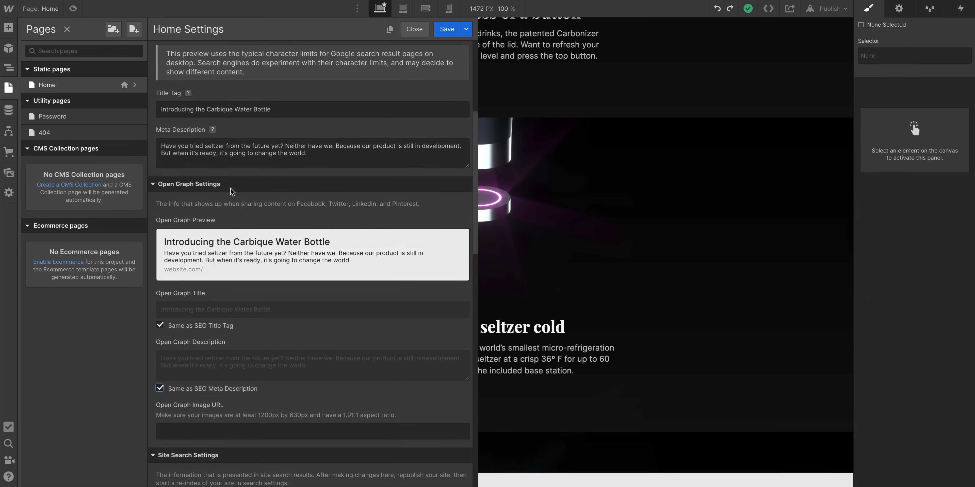
scroll(269, 164, "down", 1)
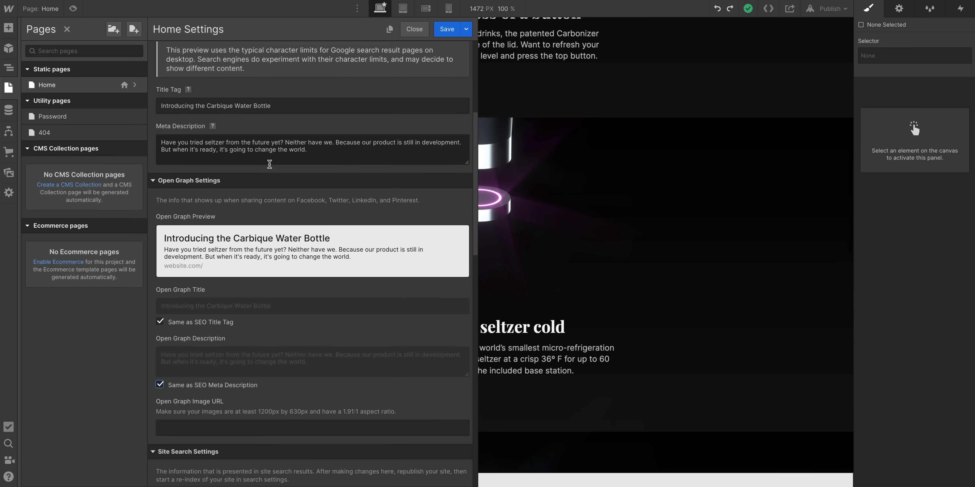
Review the remaining site search settings of the Home page and save the page settings.
scroll(283, 430, "down", 6)
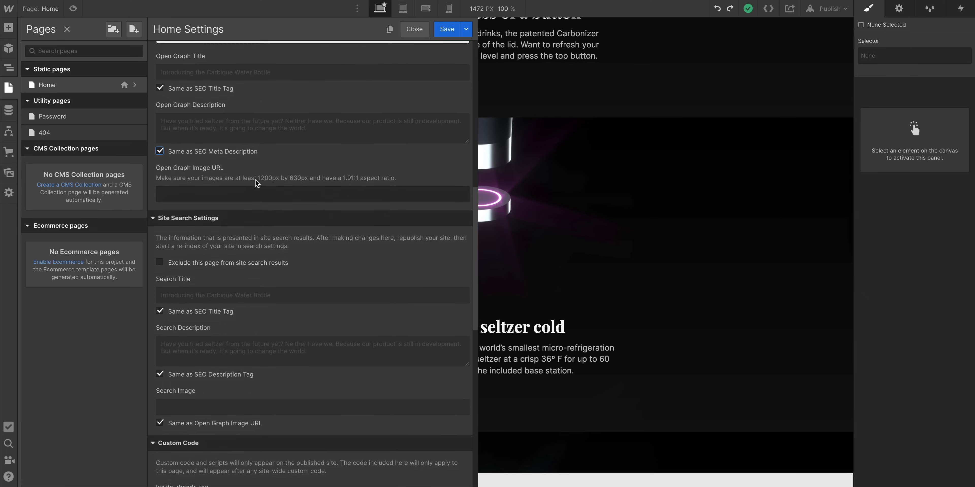
scroll(257, 182, "up", 12)
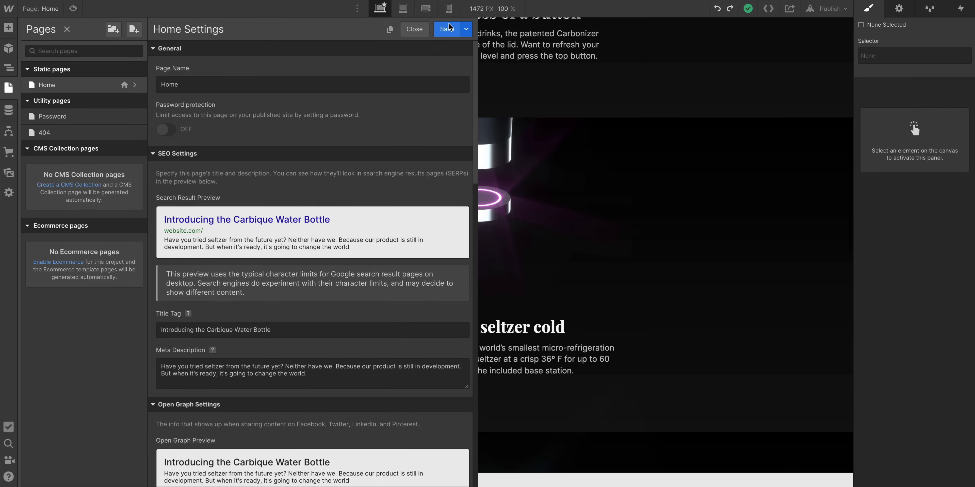
left_click(447, 29)
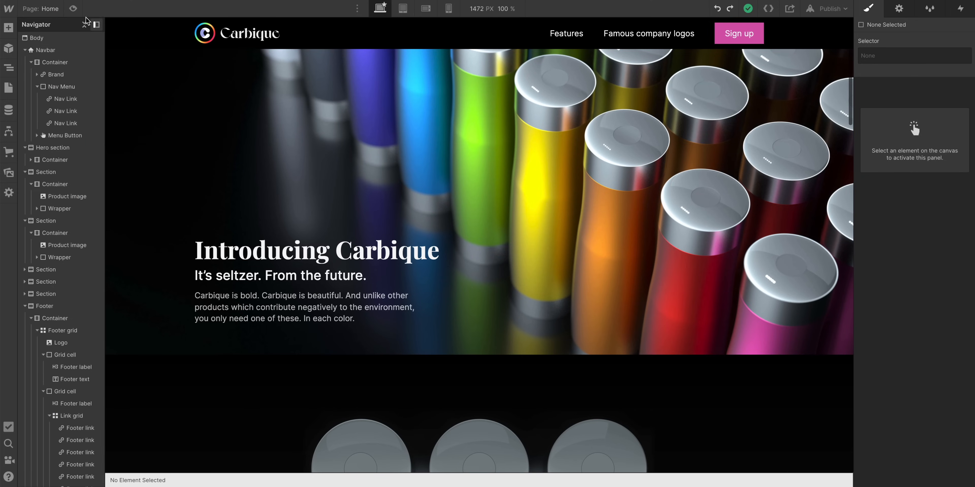
Preview the Home page to check the navbar links, and return to the design view.
left_click(74, 9)
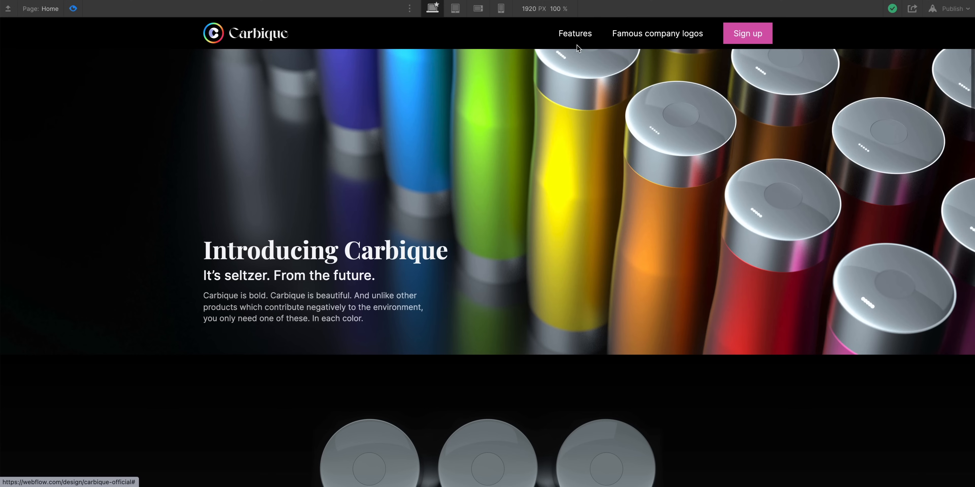
left_click(78, 8)
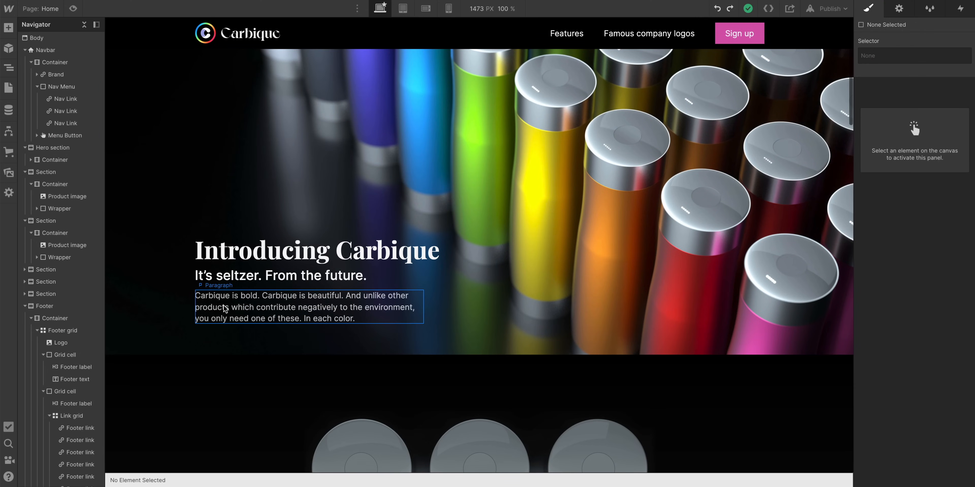
Collapse the element tree and give the "Fizz at the press of a button" section the ID "features".
scroll(166, 367, "down", 2)
left_click(148, 322)
scroll(148, 322, "down", 4)
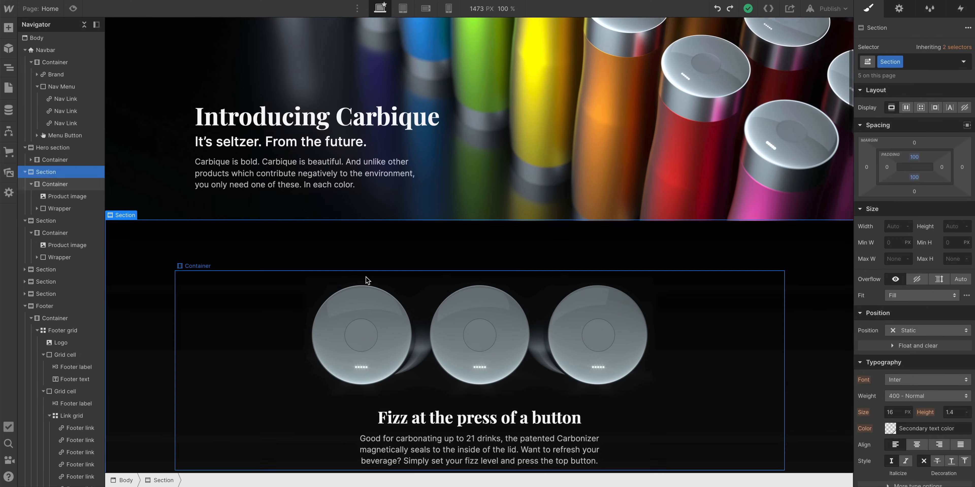
scroll(186, 251, "down", 1)
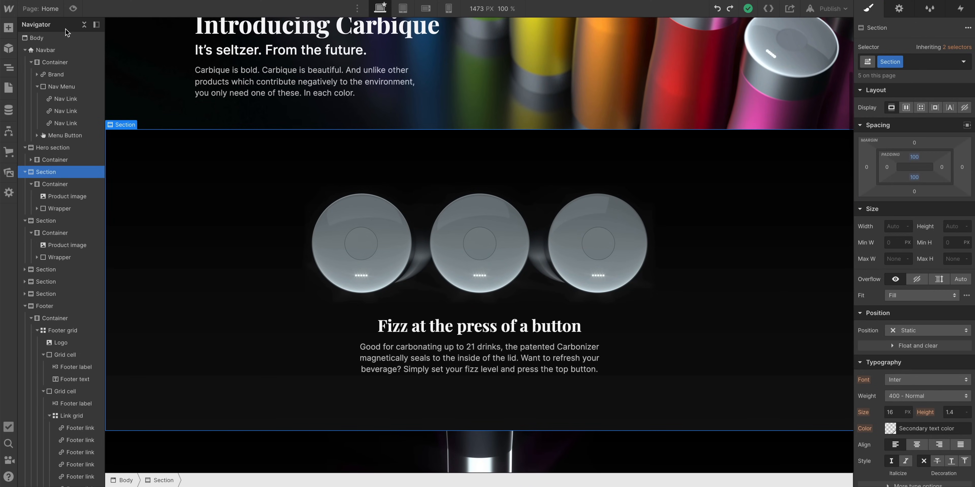
left_click(85, 25)
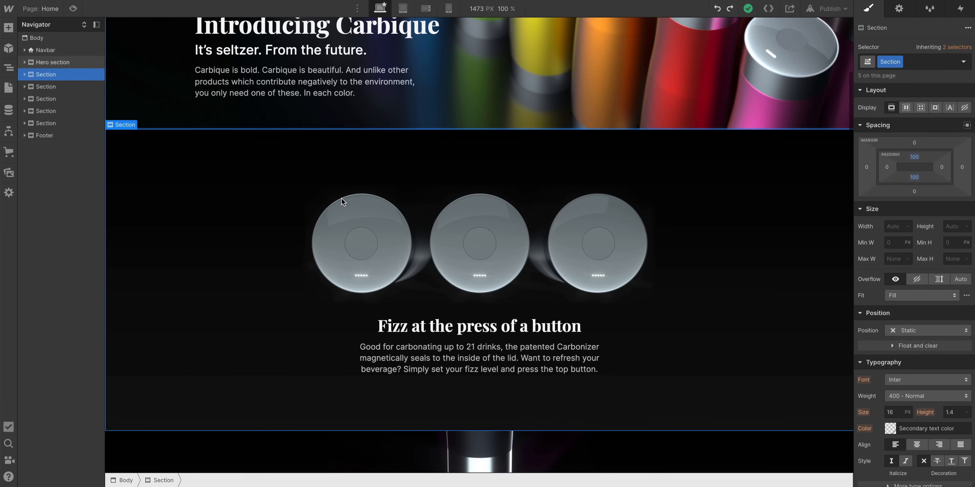
scroll(305, 220, "up", 1)
scroll(305, 220, "down", 3)
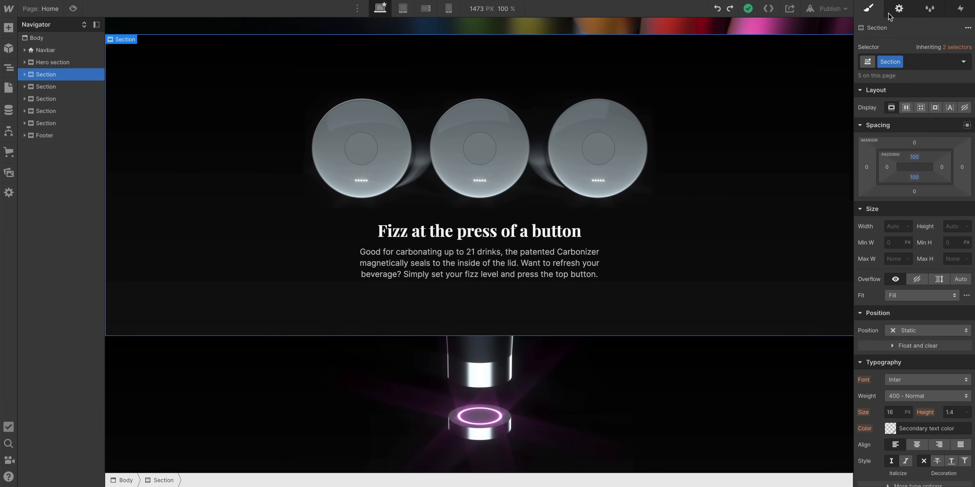
left_click(891, 15)
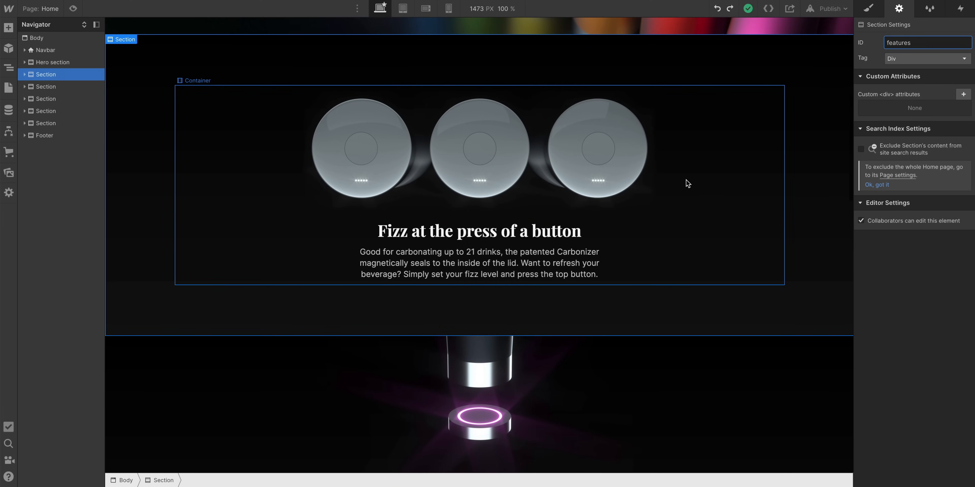
Set the ID of the "Featured in" logo section to "featured-in" and that of the form section to "sign-up".
scroll(623, 291, "down", 10)
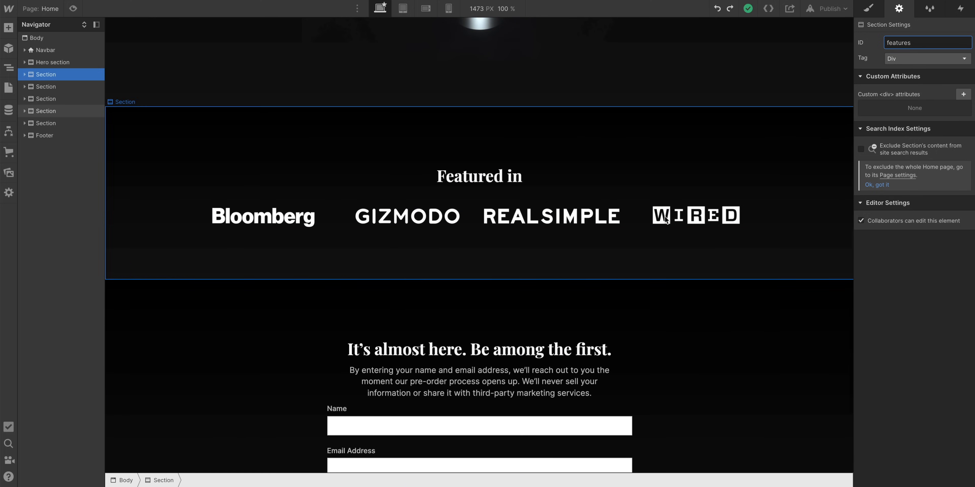
left_click(772, 139)
left_click(910, 37)
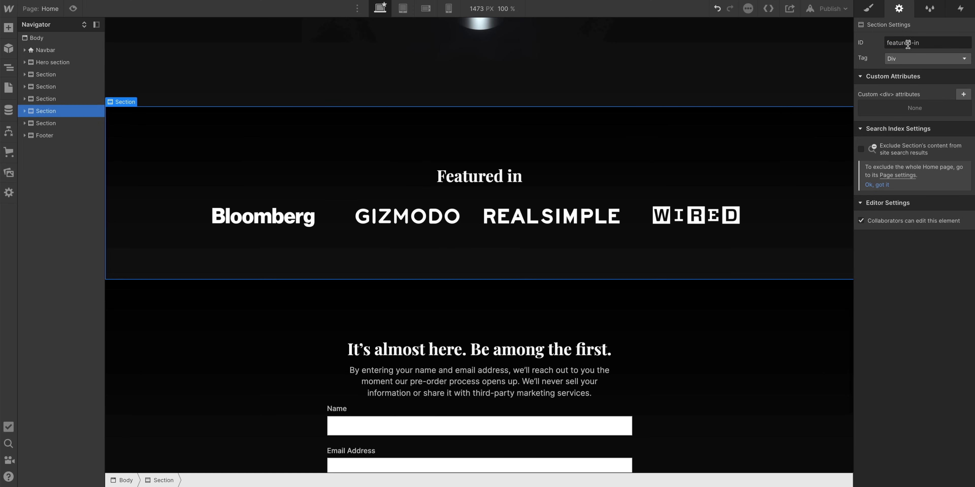
scroll(690, 189, "down", 7)
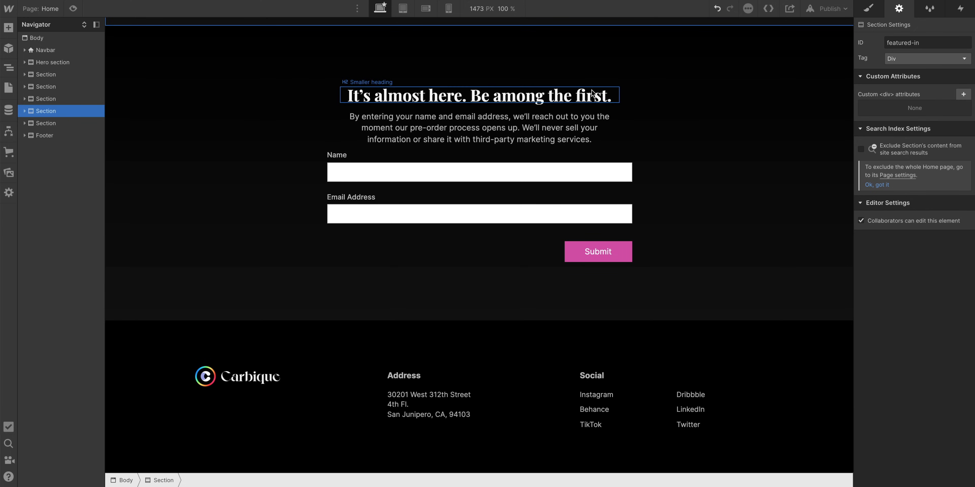
left_click(601, 49)
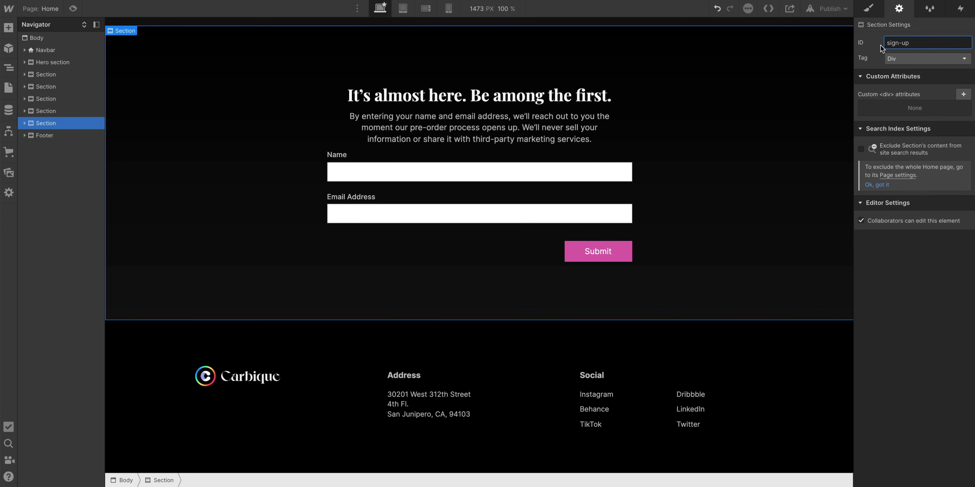
Link the navbar's Features link to the page section "features".
scroll(678, 208, "up", 15)
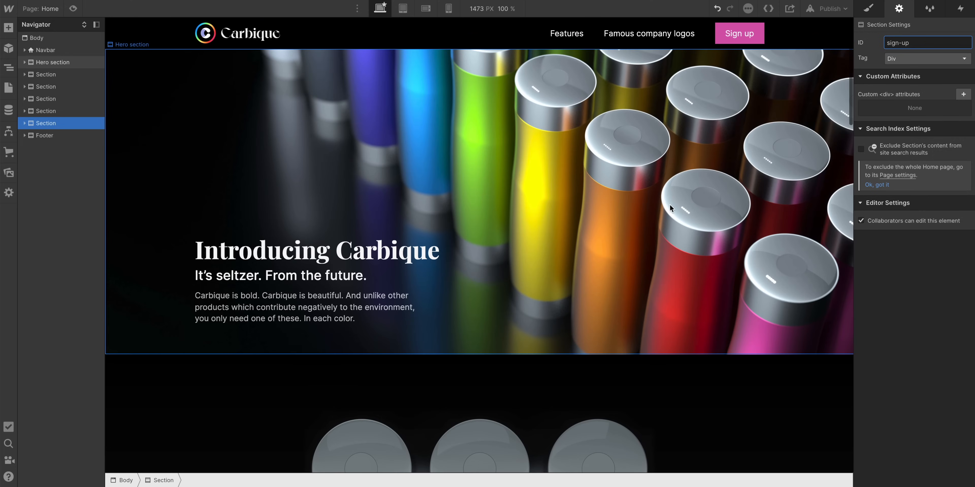
left_click(593, 31)
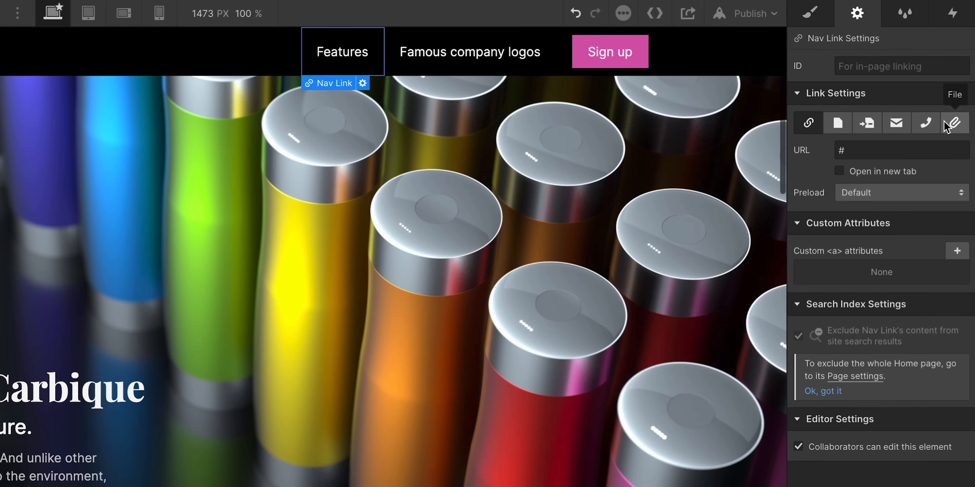
left_click(867, 125)
left_click(872, 151)
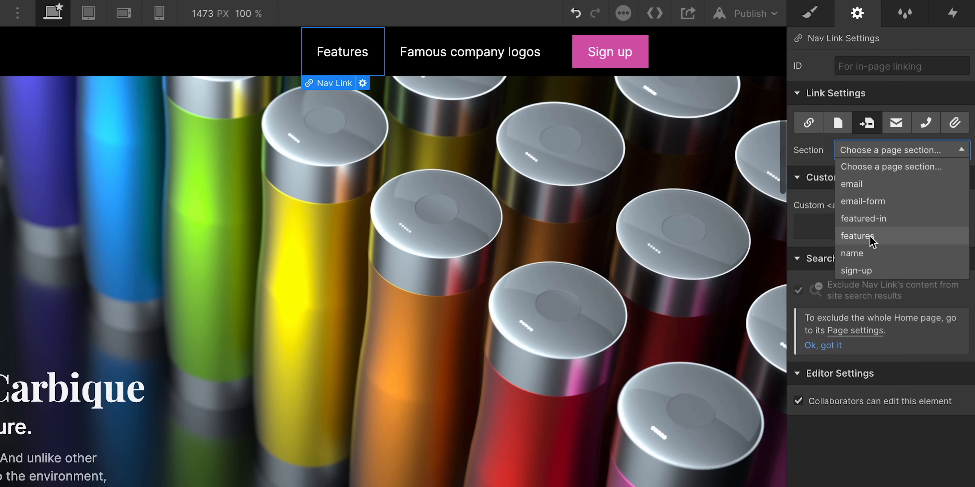
left_click(857, 236)
Link the navbar's "Famous company logos" link to the page section "featured-in".
left_click(469, 52)
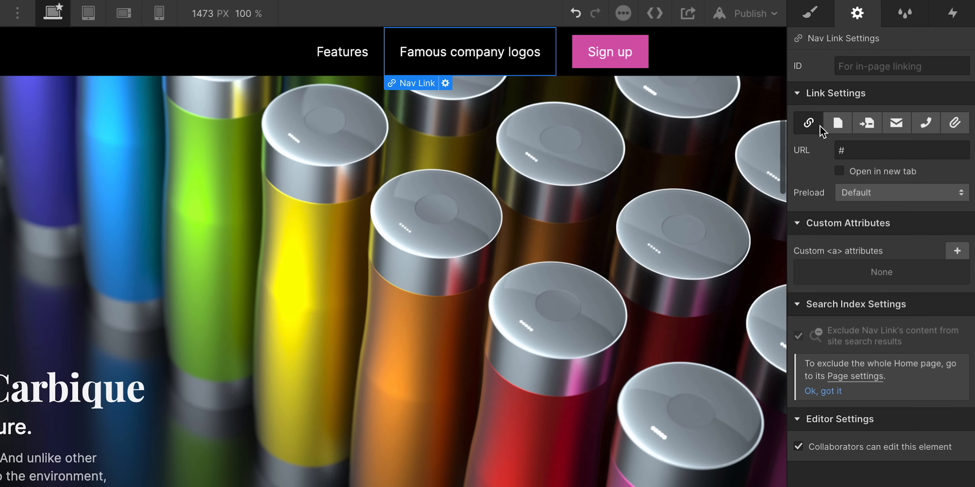
left_click(866, 122)
left_click(870, 150)
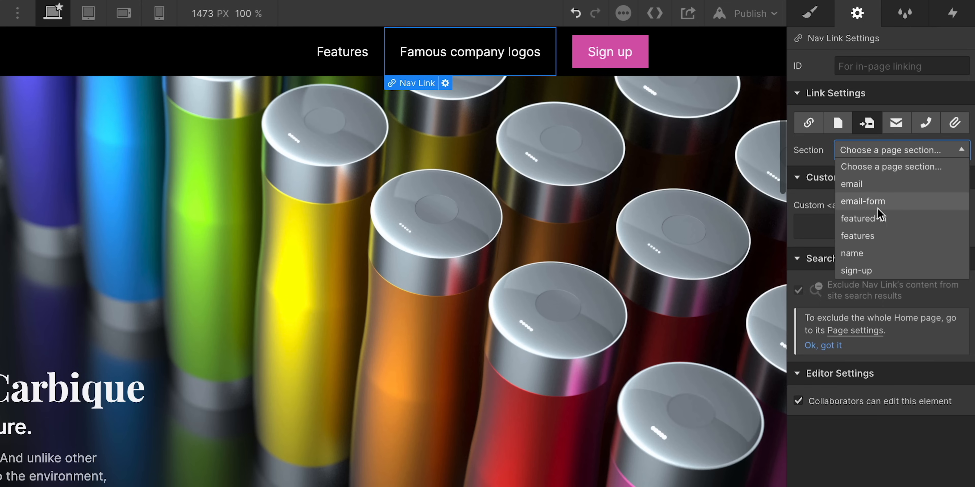
left_click(878, 217)
Link the navbar's "Sign up" button to the page section "sign-up".
left_click(586, 49)
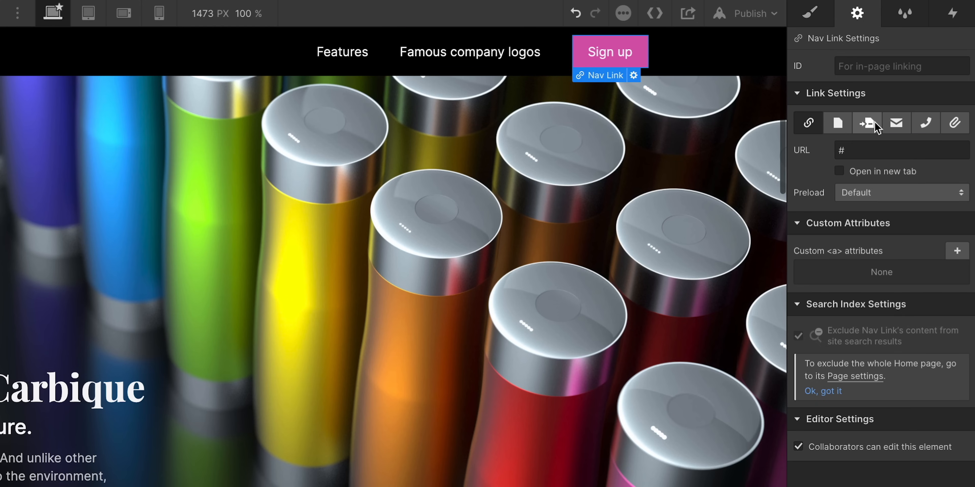
left_click(866, 123)
left_click(876, 151)
left_click(874, 268)
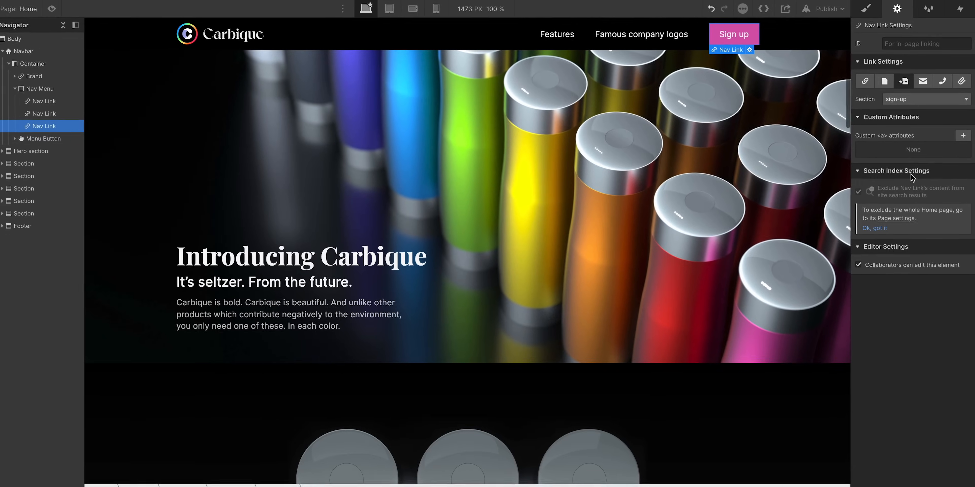
Preview the page, test the Features, Famous company logos and Sign up links, and leave the preview.
left_click(73, 9)
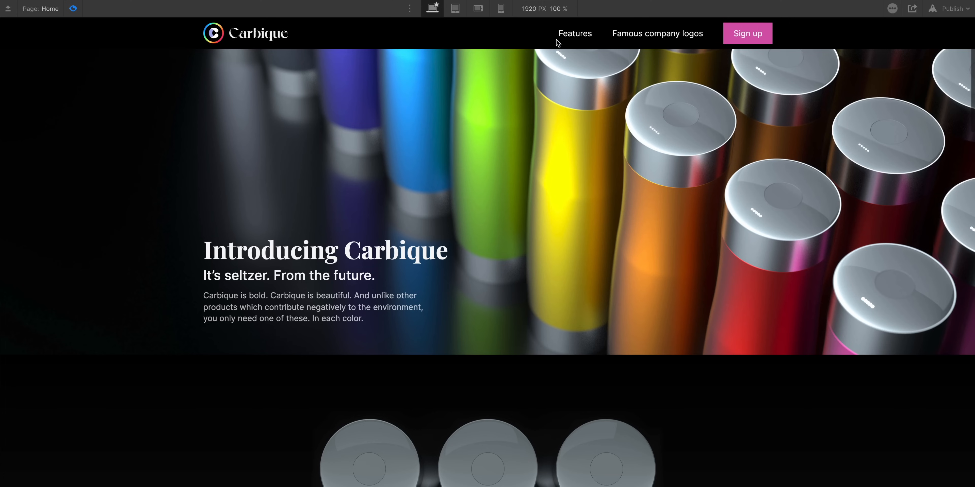
left_click(581, 32)
scroll(582, 32, "up", 10)
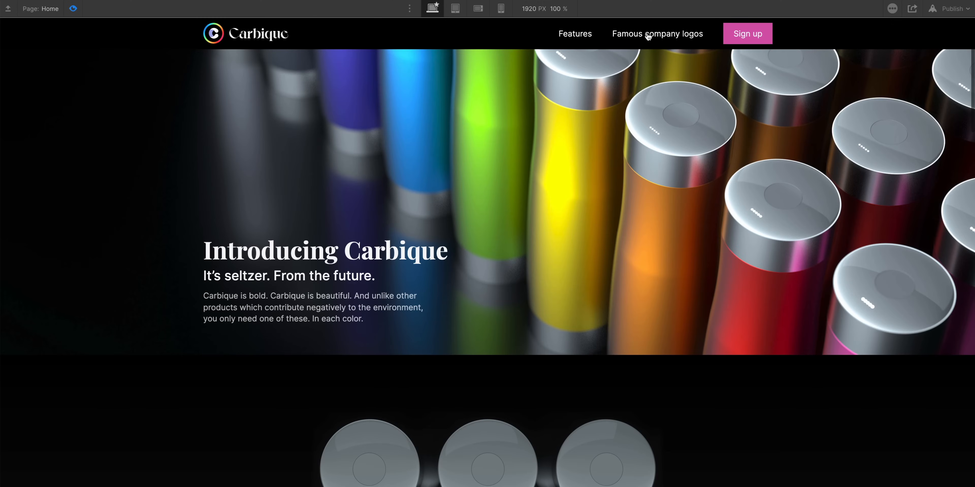
left_click(649, 33)
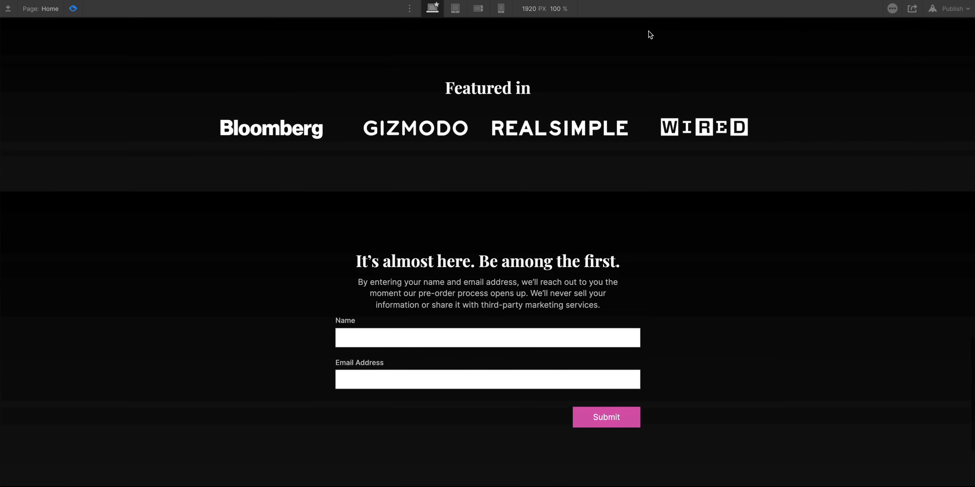
scroll(647, 32, "up", 15)
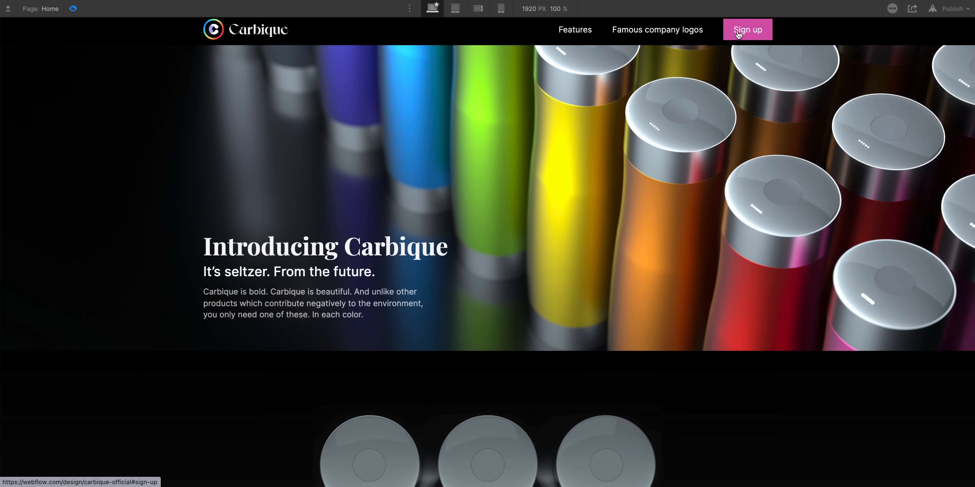
left_click(704, 38)
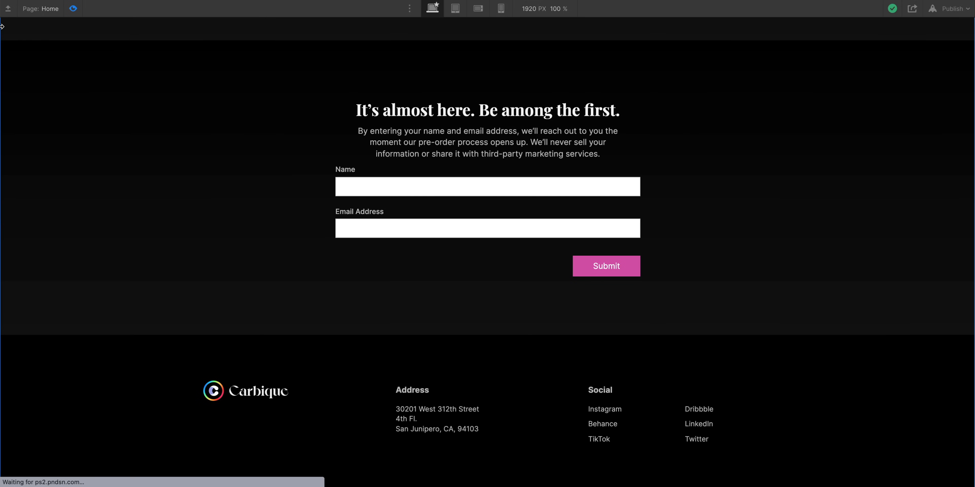
left_click(73, 9)
Set the Navbar's position to Sticky.
scroll(480, 100, "up", 20)
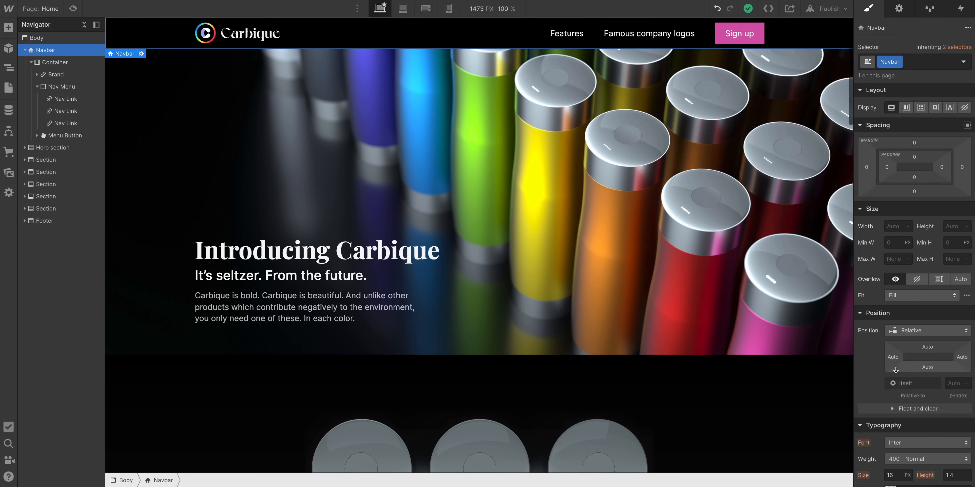
scroll(900, 367, "down", 5)
scroll(899, 367, "up", 3)
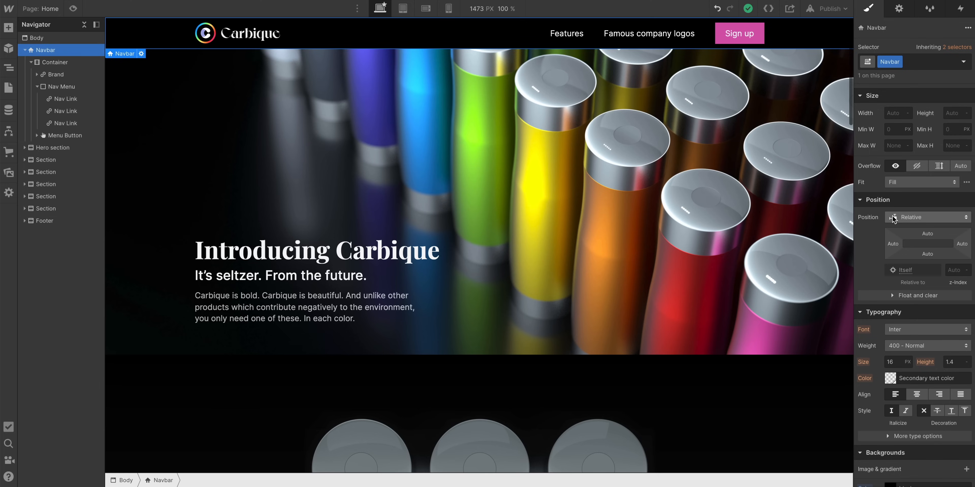
left_click(939, 221)
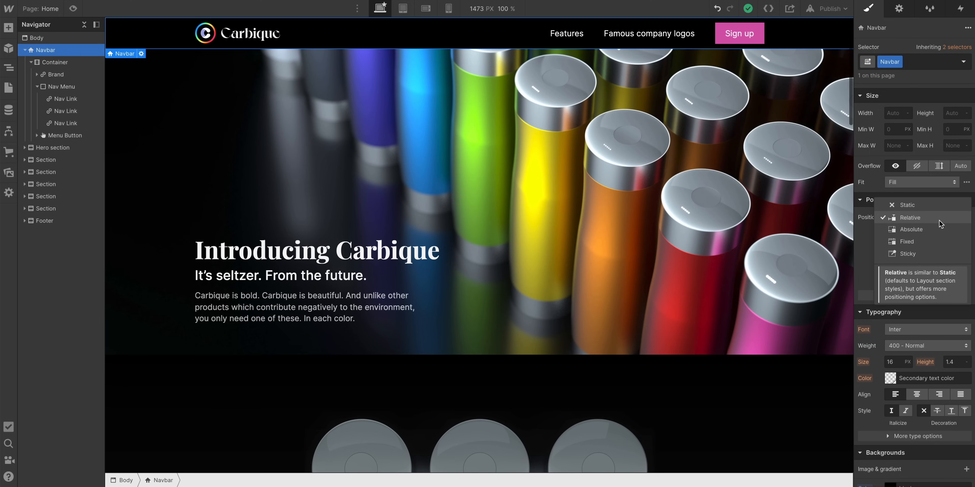
left_click(934, 251)
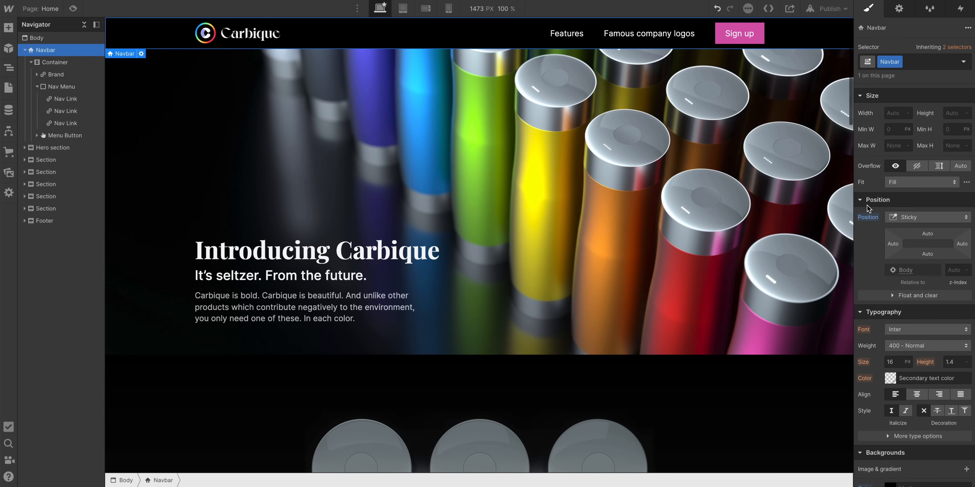
Set the Navbar's position to Fixed and pin it full width to the top edge with 0% offsets.
left_click(902, 218)
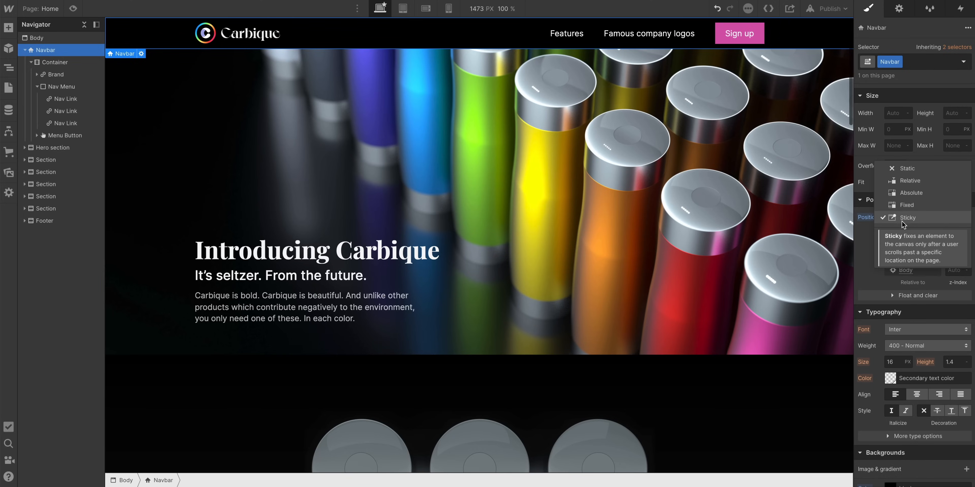
left_click(906, 206)
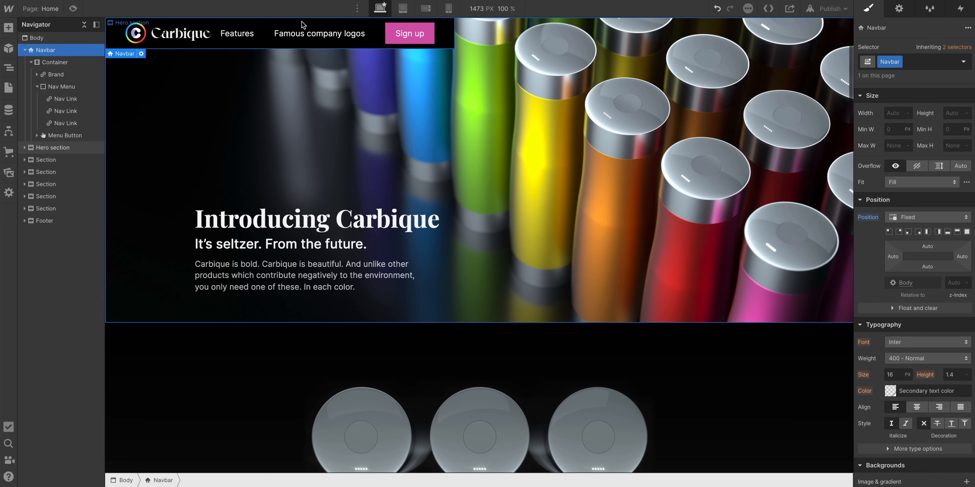
left_click(956, 232)
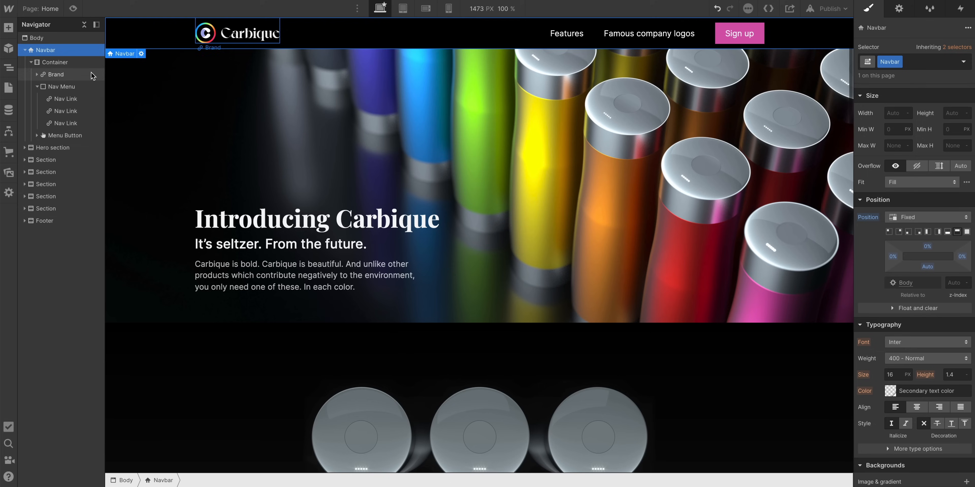
left_click(290, 100)
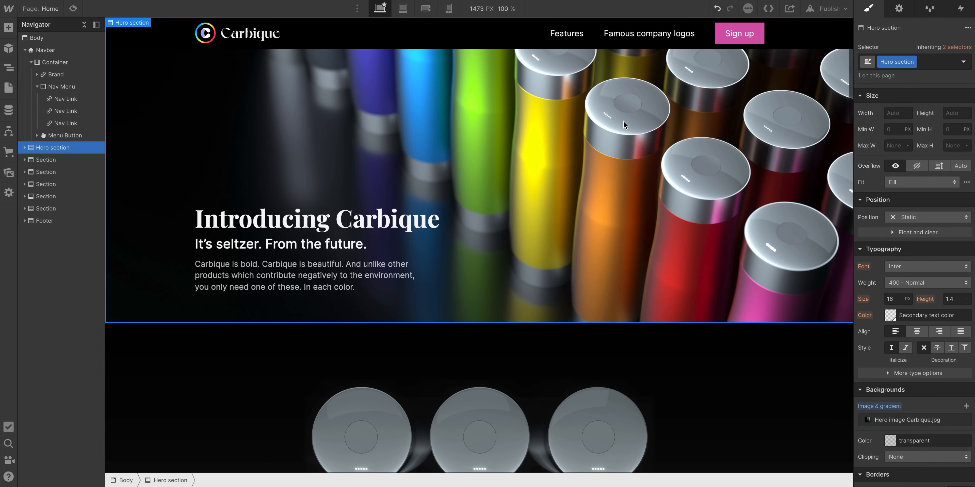
scroll(553, 116, "down", 1)
scroll(553, 116, "up", 1)
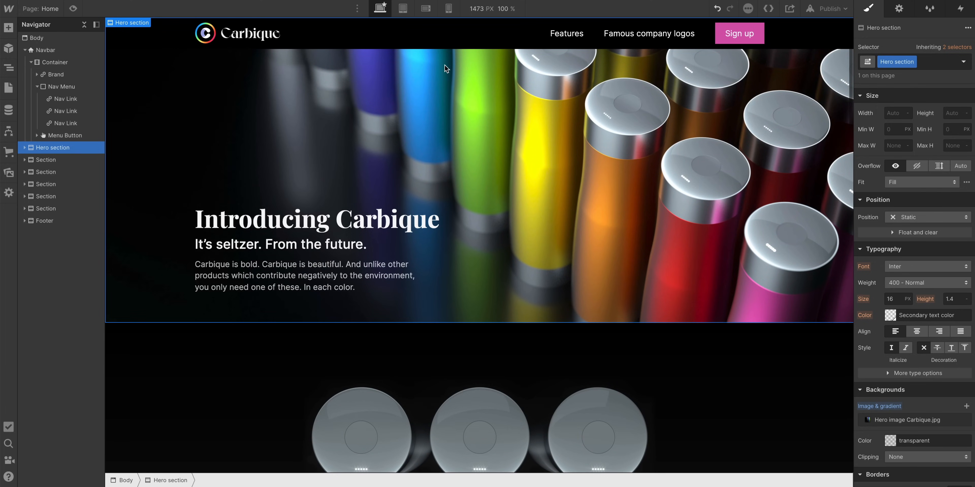
Reduce the opacity of the Navbar's black background colour to 72%.
left_click(171, 28)
scroll(904, 389, "down", 5)
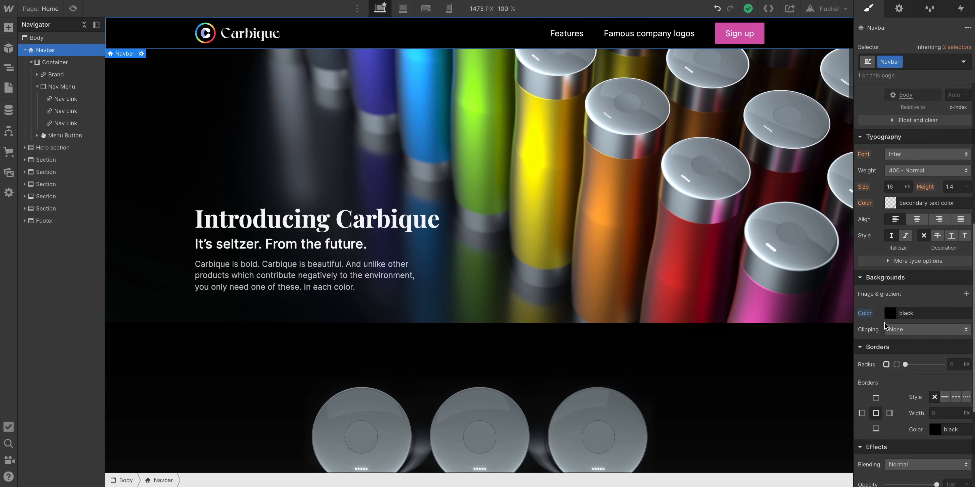
left_click(904, 313)
left_click(943, 420)
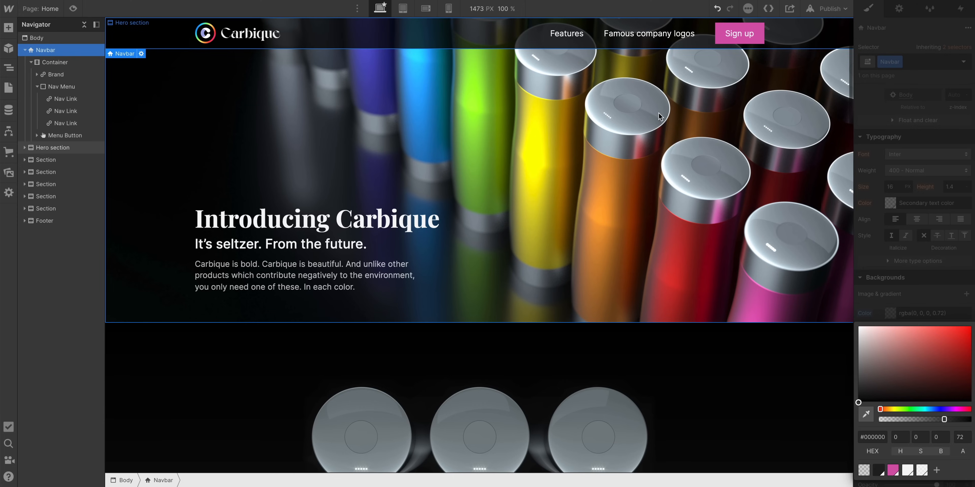
left_click(869, 219)
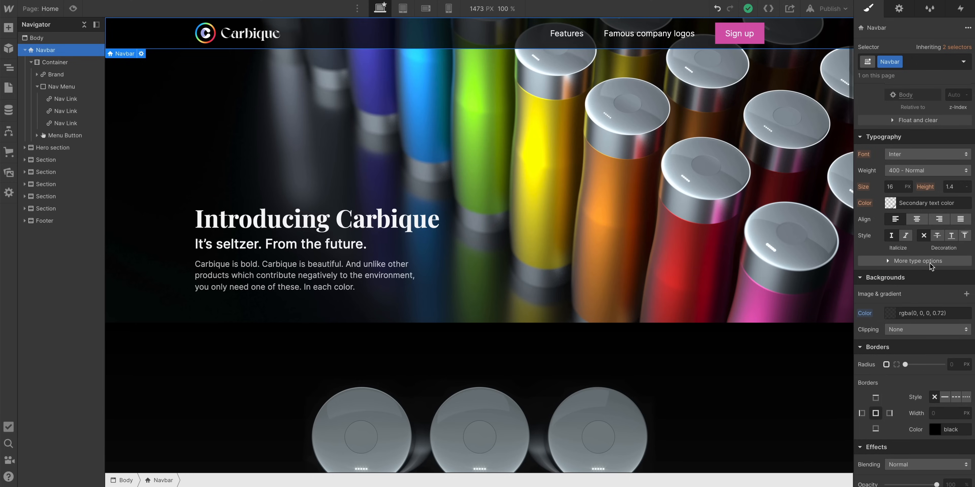
Set the Navbar's position to Sticky and check how it behaves over the hero section while the page scrolls.
scroll(929, 263, "up", 3)
scroll(915, 268, "up", 2)
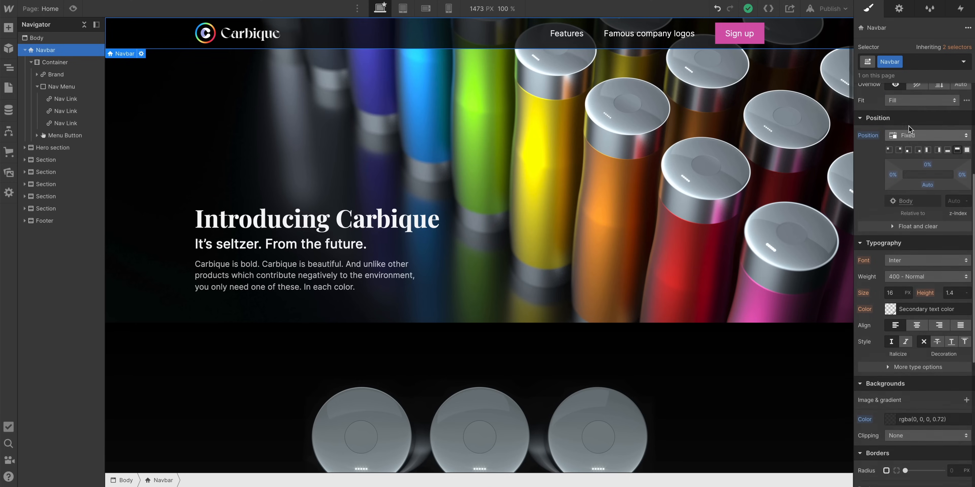
left_click(910, 140)
left_click(907, 152)
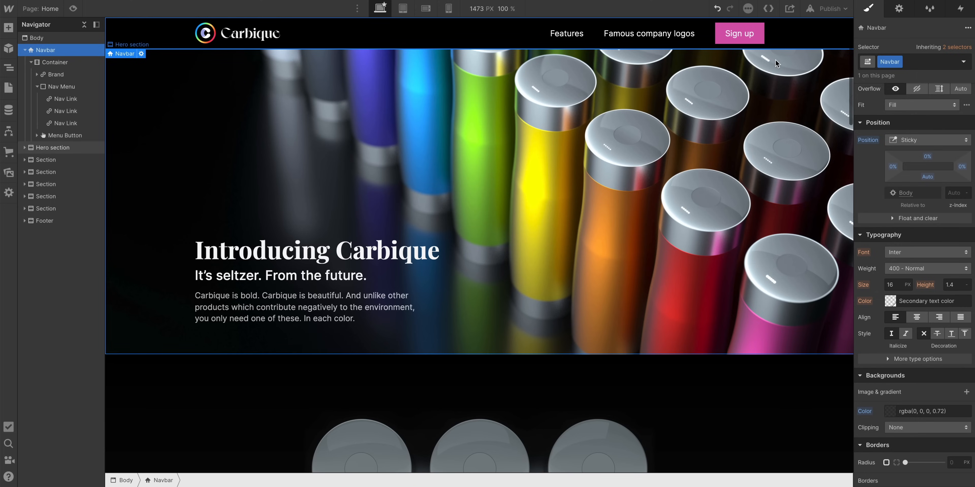
scroll(775, 60, "down", 3)
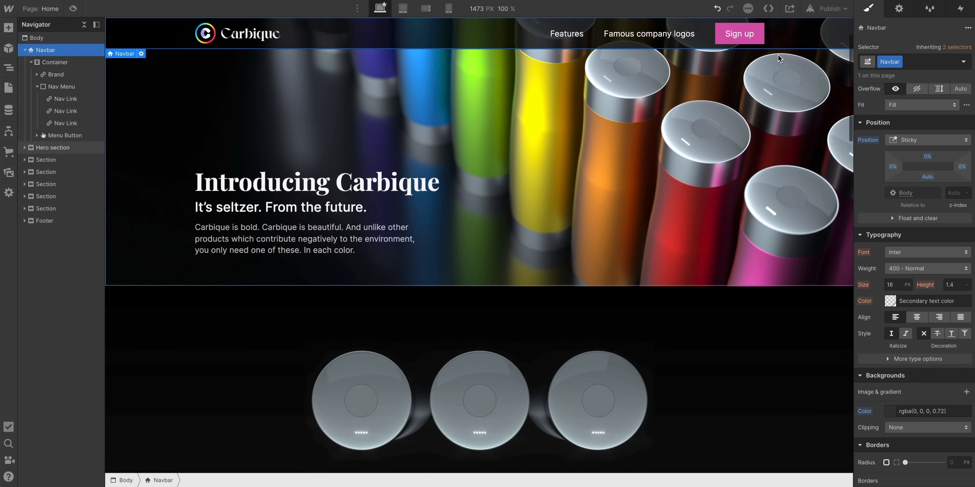
scroll(782, 54, "up", 3)
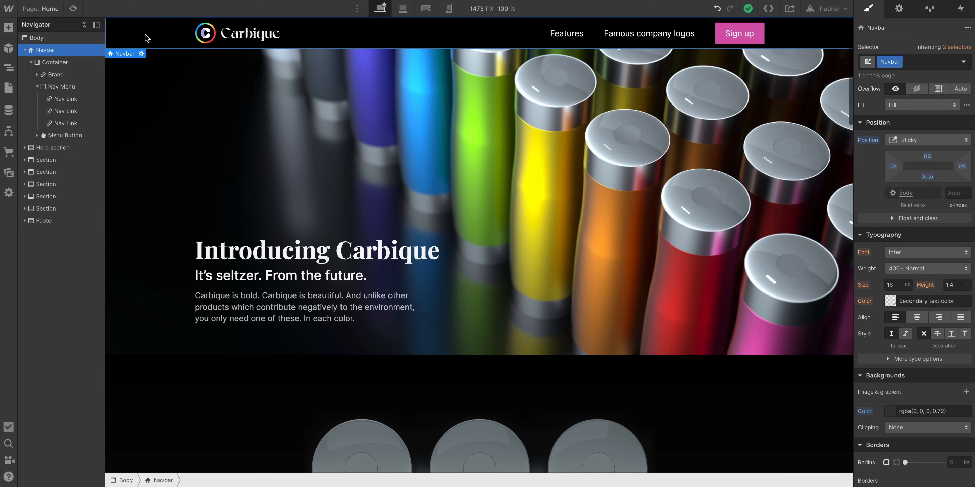
scroll(222, 110, "down", 7)
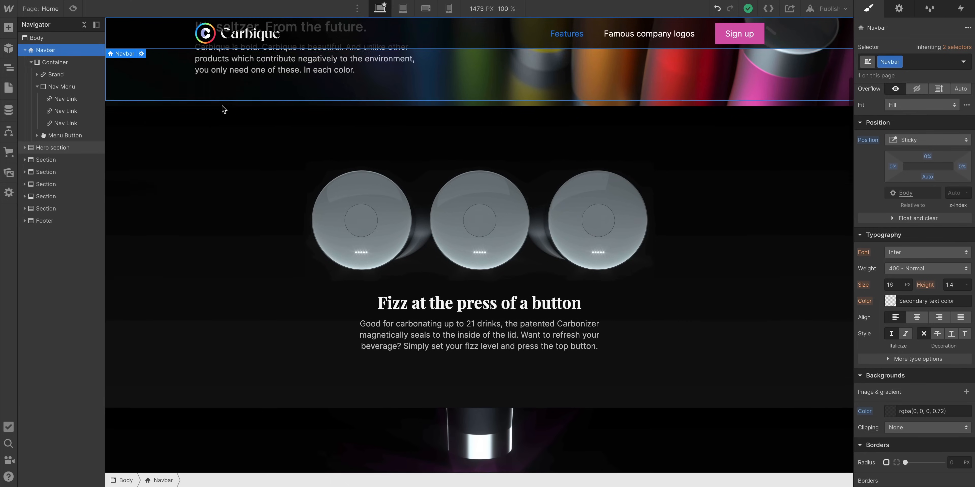
scroll(222, 110, "up", 7)
scroll(222, 110, "down", 2)
scroll(222, 108, "down", 1)
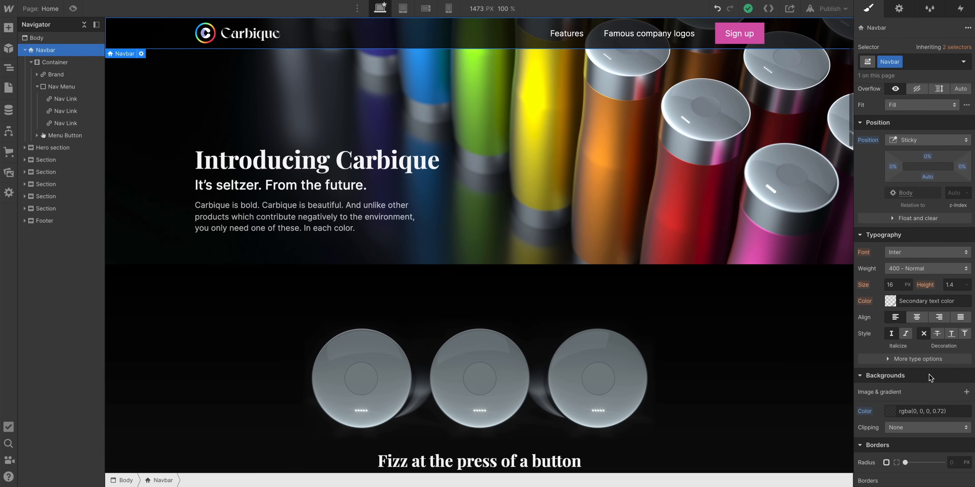
Add a Blur backdrop filter with a 20 px radius to the Navbar.
scroll(928, 373, "down", 7)
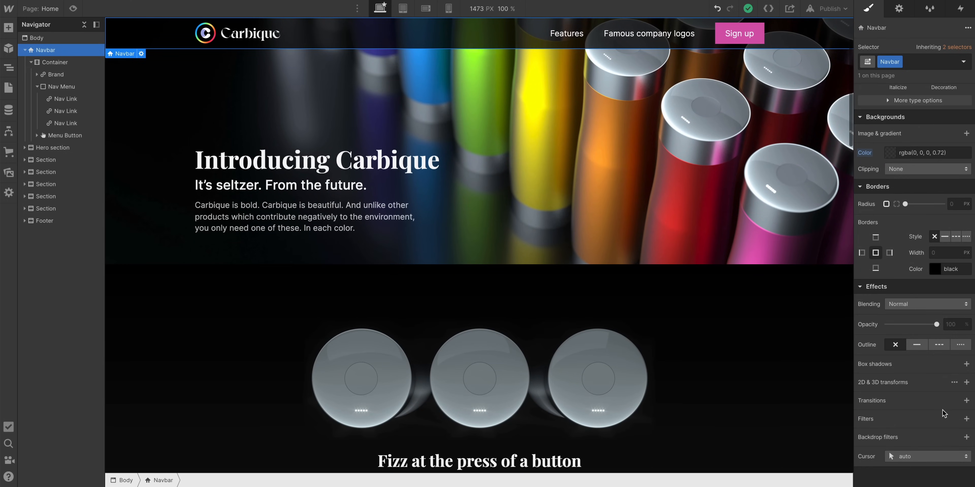
left_click(965, 438)
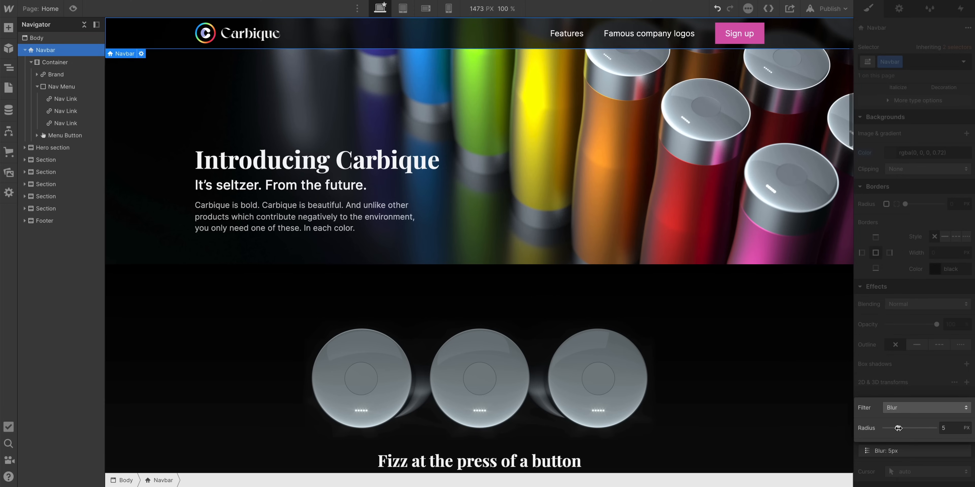
left_click_drag(898, 428, 935, 429)
left_click(783, 278)
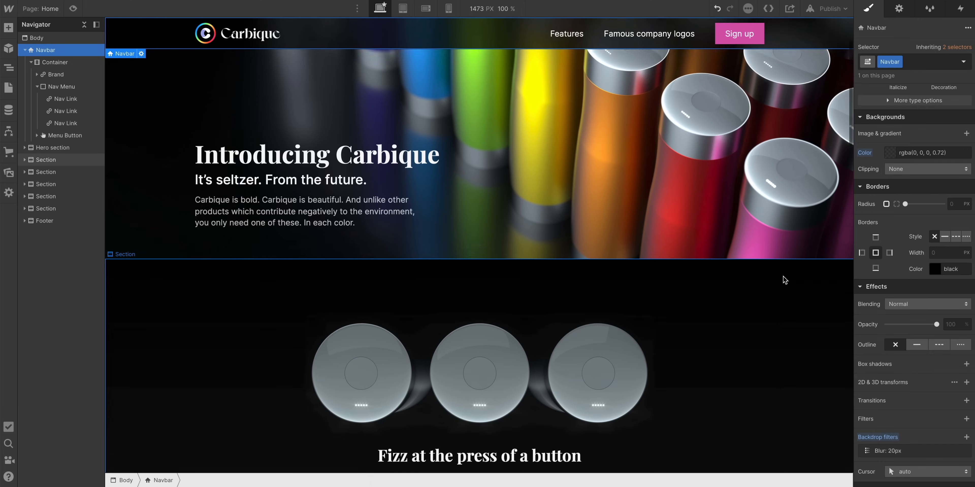
Examine the Navbar's background blur over the hero and lower sections, ending with the Navbar selected.
scroll(783, 279, "down", 10)
scroll(783, 278, "down", 8)
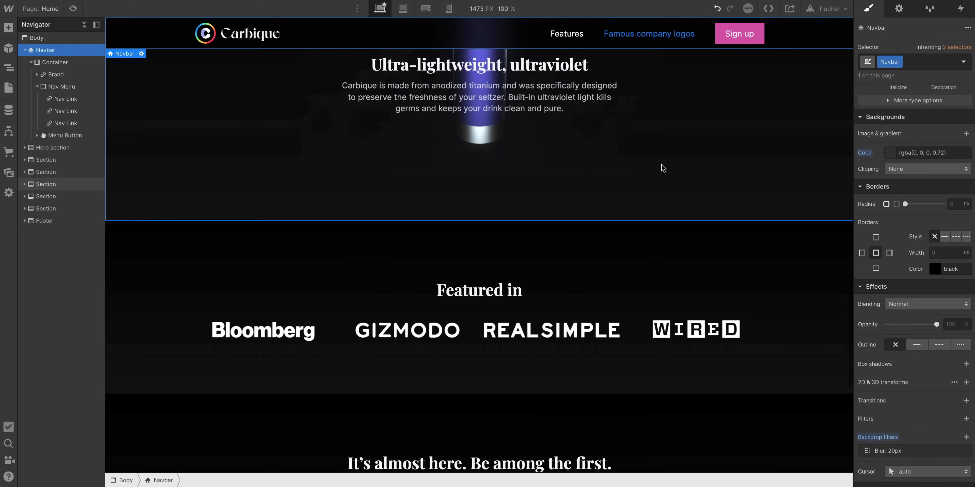
left_click(658, 172)
scroll(613, 113, "up", 15)
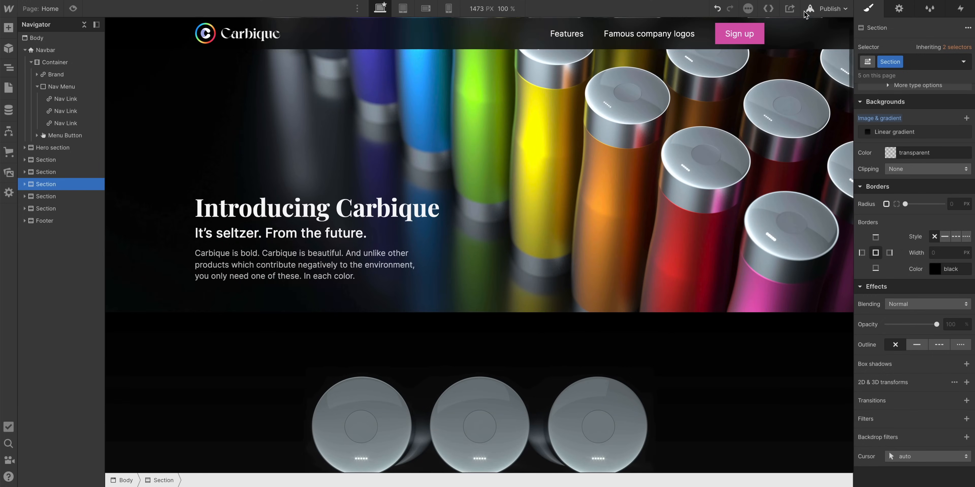
scroll(819, 37, "up", 1)
left_click(820, 38)
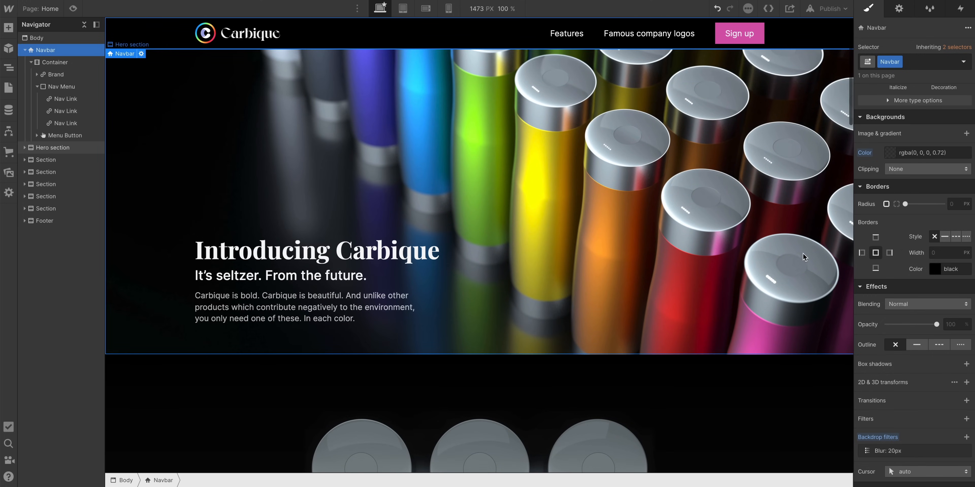
scroll(792, 245, "down", 2)
scroll(793, 243, "up", 2)
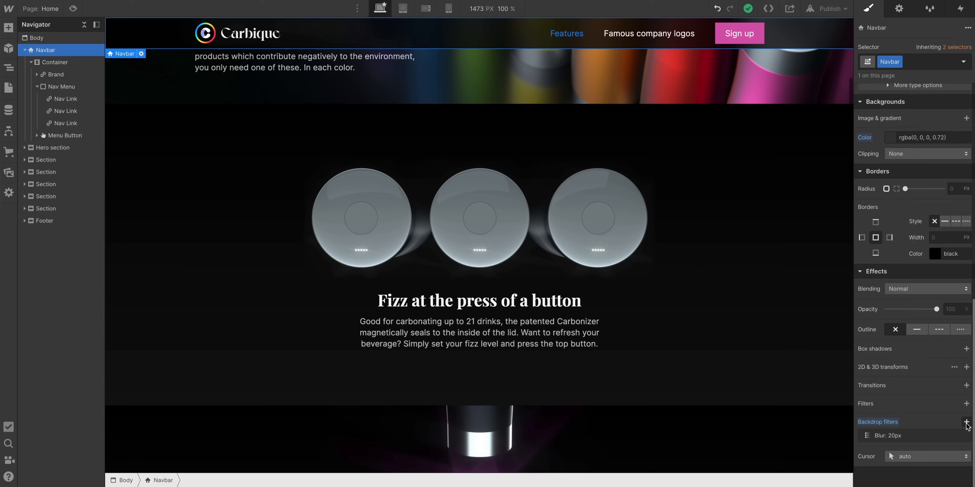
Add a Brightness backdrop filter of 200% to the Navbar.
left_click(966, 422)
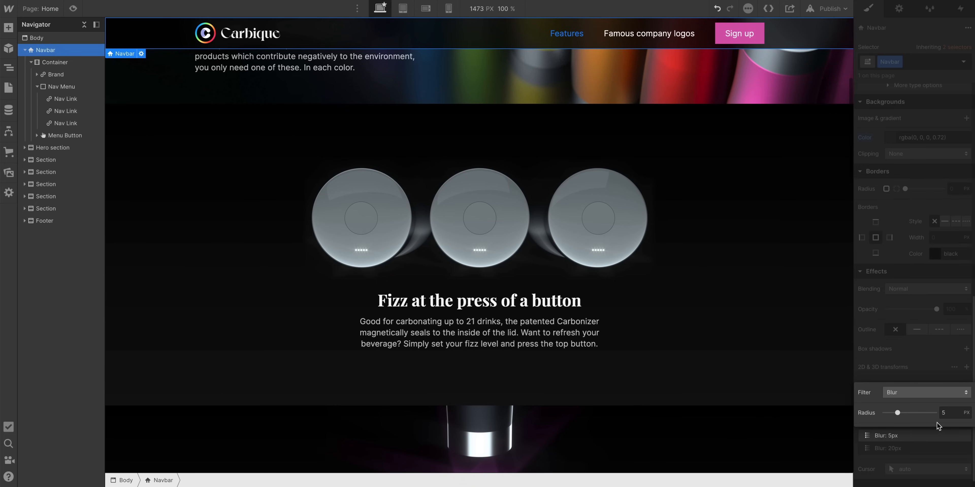
left_click(916, 399)
left_click(914, 393)
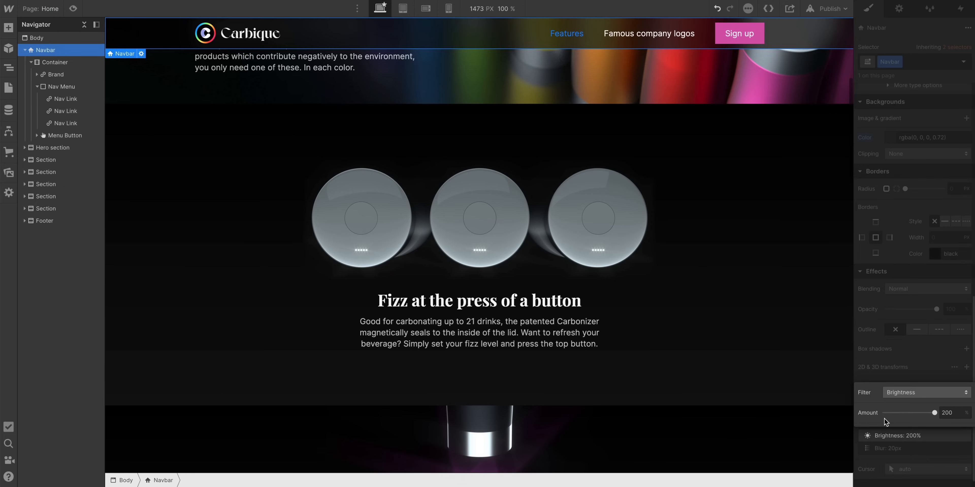
left_click(946, 370)
Add a Saturation backdrop filter to the Navbar with its amount set to 104%.
left_click(966, 422)
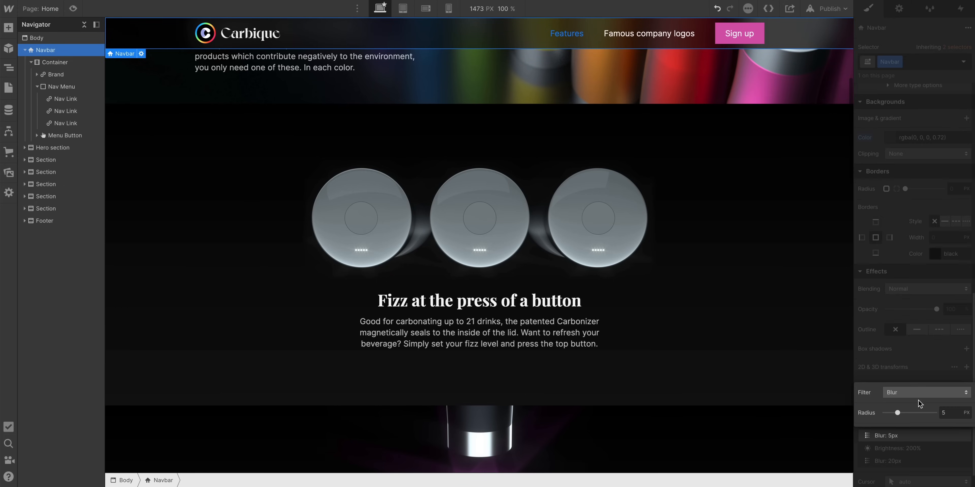
left_click(917, 396)
left_click(913, 431)
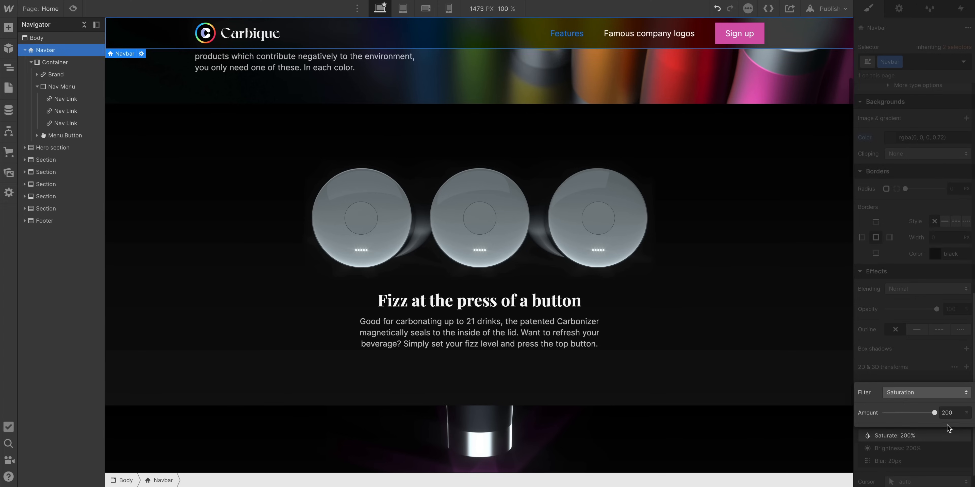
left_click_drag(928, 413, 908, 412)
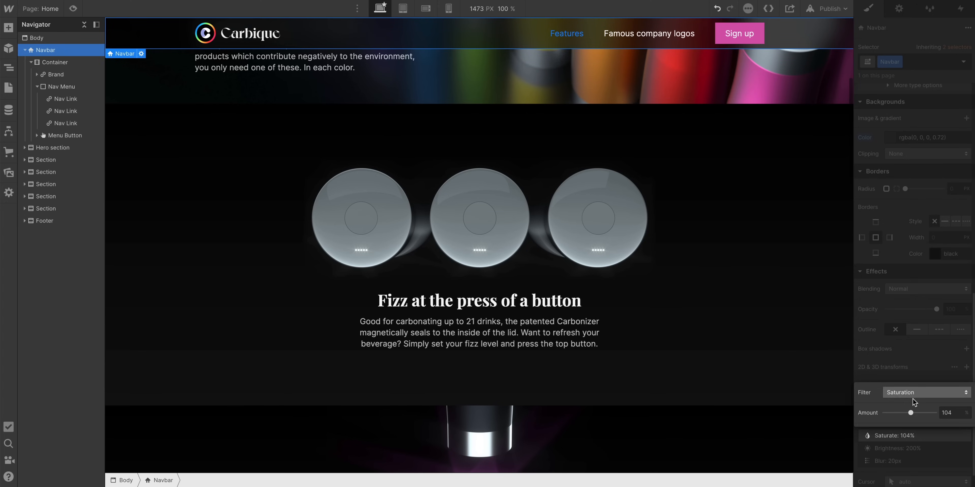
left_click(922, 370)
Set the Navbar's Brightness backdrop filter to 135%.
left_click(900, 450)
left_click_drag(933, 426, 917, 426)
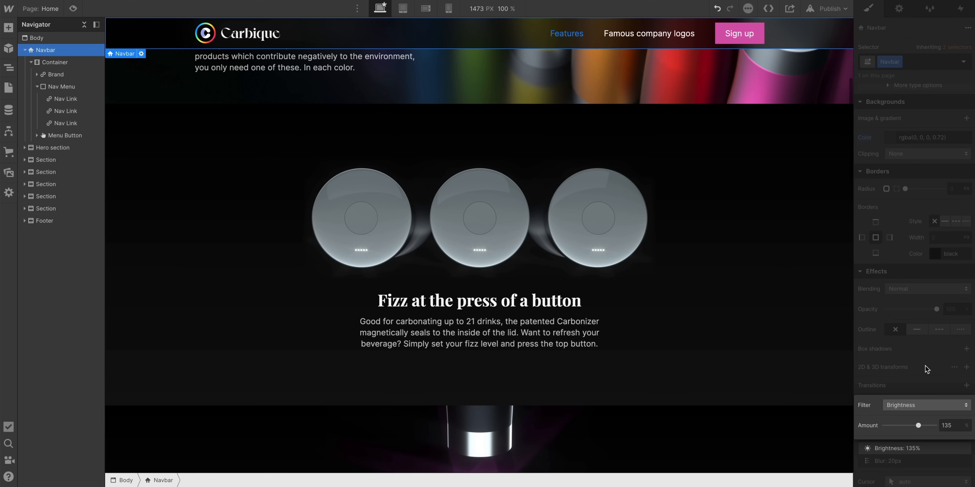
left_click(926, 369)
Examine how the navbar links highlight as their linked sections scroll into view, and check the ID of the "Fizz at the press of a button" section.
scroll(719, 310, "down", 5)
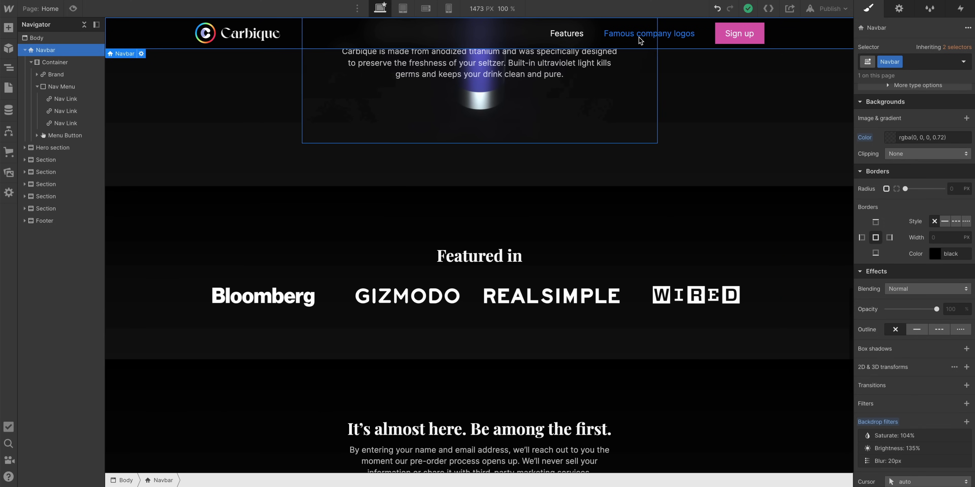
left_click(648, 34)
scroll(637, 163, "up", 20)
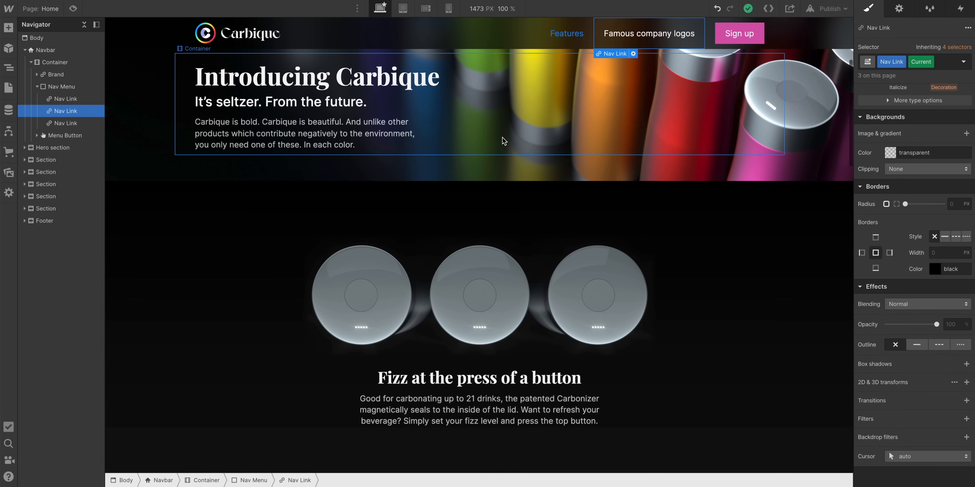
left_click(472, 211)
scroll(479, 183, "down", 4)
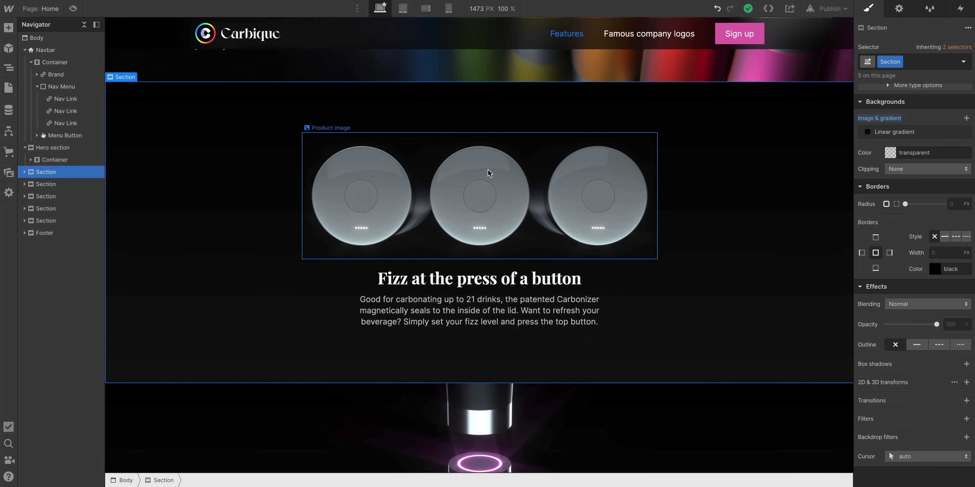
left_click(898, 9)
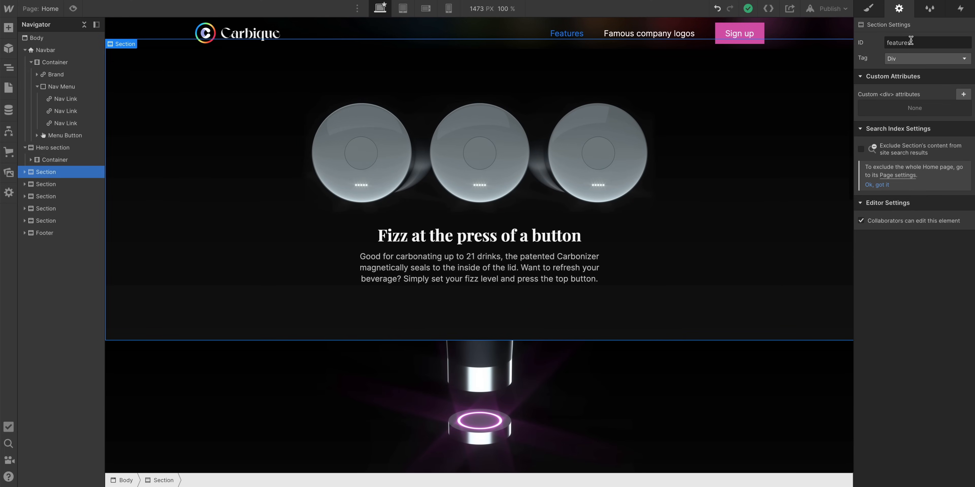
scroll(700, 185, "down", 9)
left_click(710, 189)
scroll(710, 191, "down", 11)
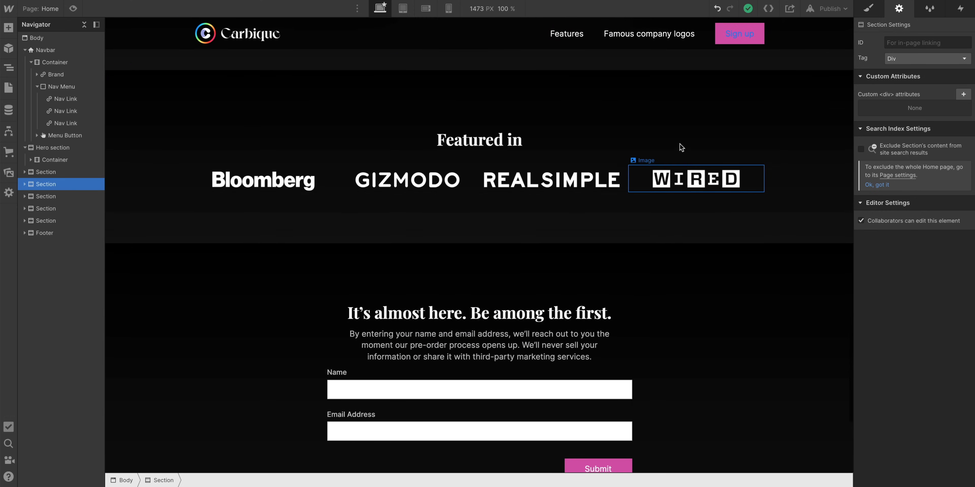
Examine when the "Famous company logos" nav link carries the Current state, comparing its selector inside and outside the "Featured in" section.
scroll(676, 109, "up", 3)
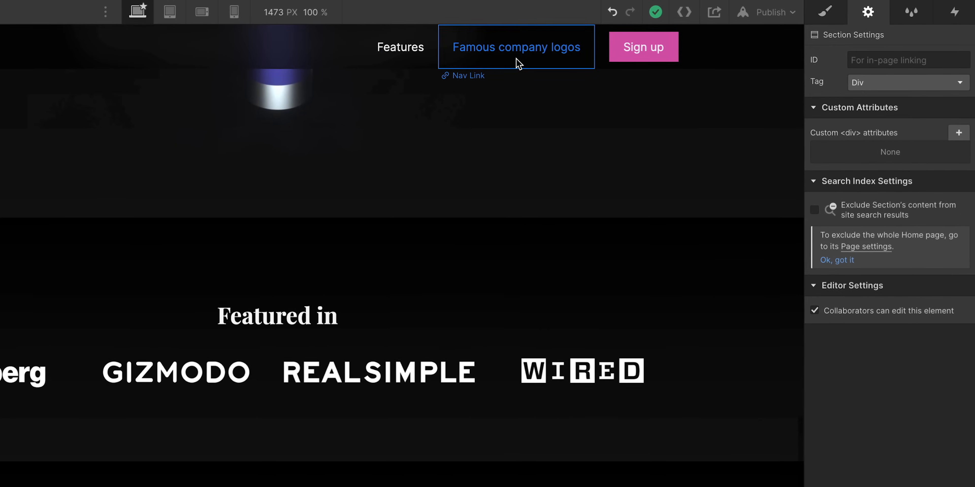
left_click(518, 56)
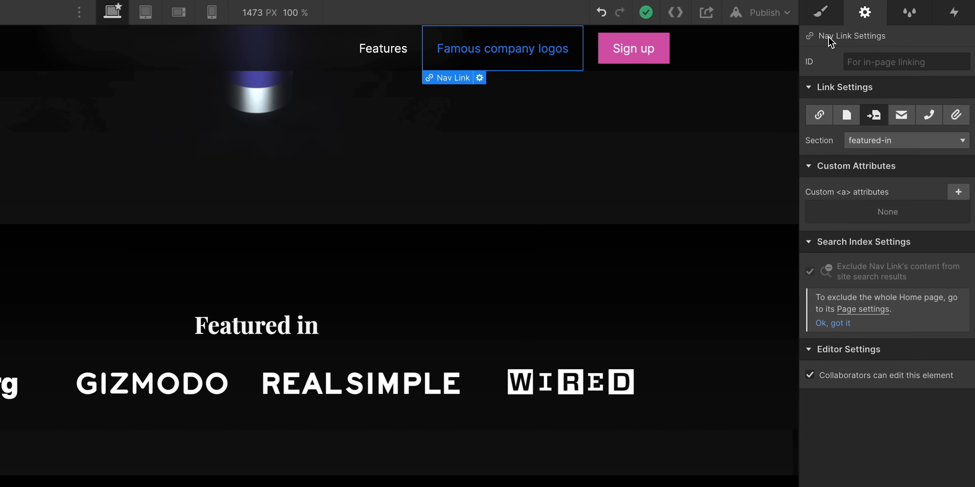
left_click(821, 13)
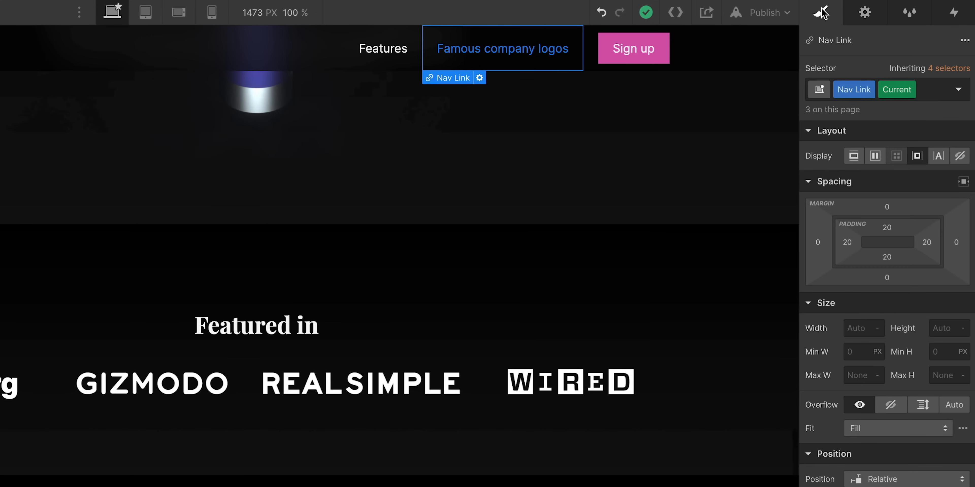
scroll(741, 154, "up", 5)
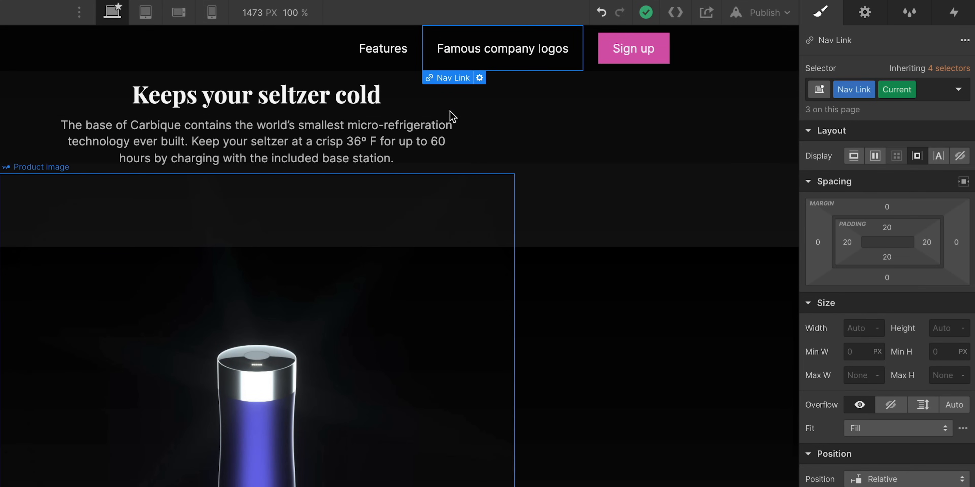
left_click(411, 52)
left_click(523, 56)
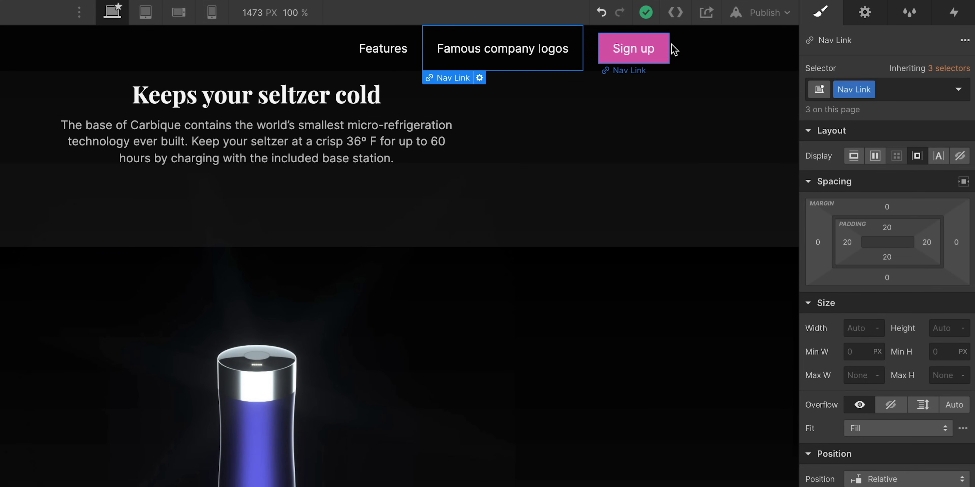
scroll(642, 197, "down", 5)
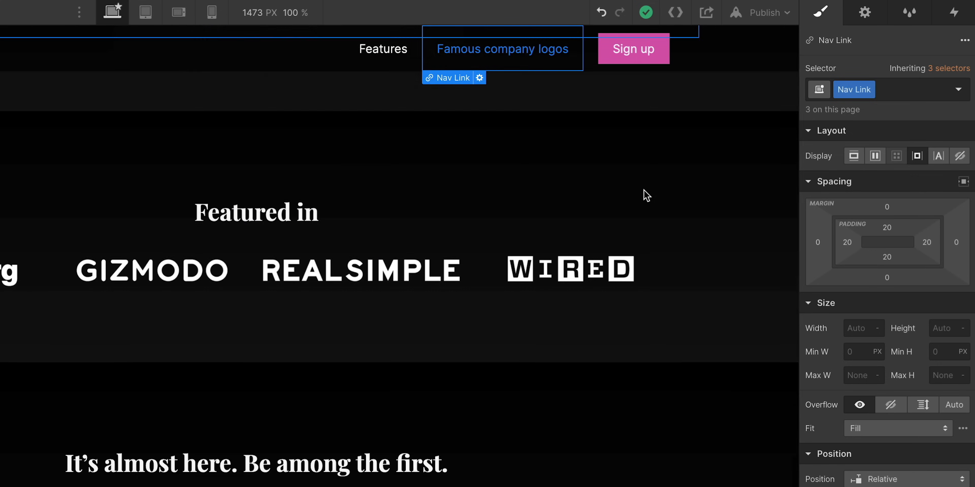
scroll(599, 147, "up", 3)
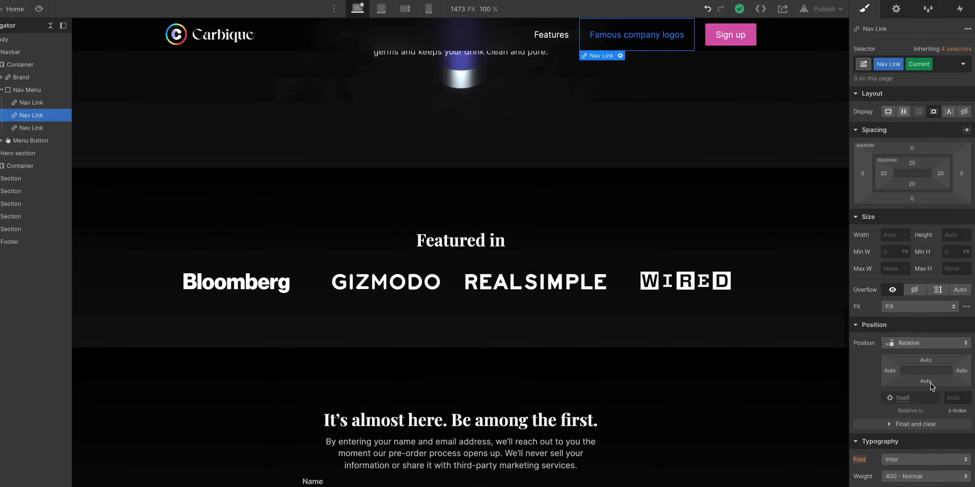
Set the text color of the "Famous company logos" nav link's Current state to #f6f6f6.
scroll(927, 371, "down", 5)
scroll(924, 363, "down", 2)
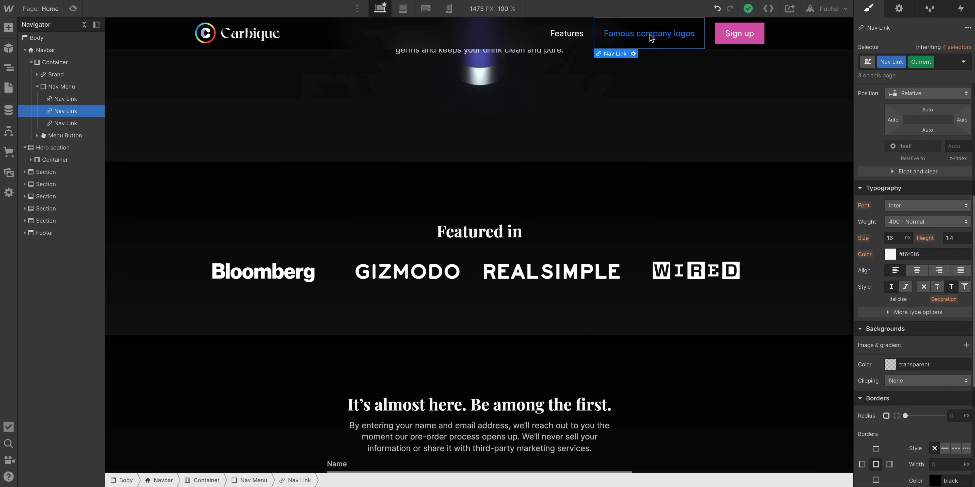
left_click(889, 255)
left_click(927, 267)
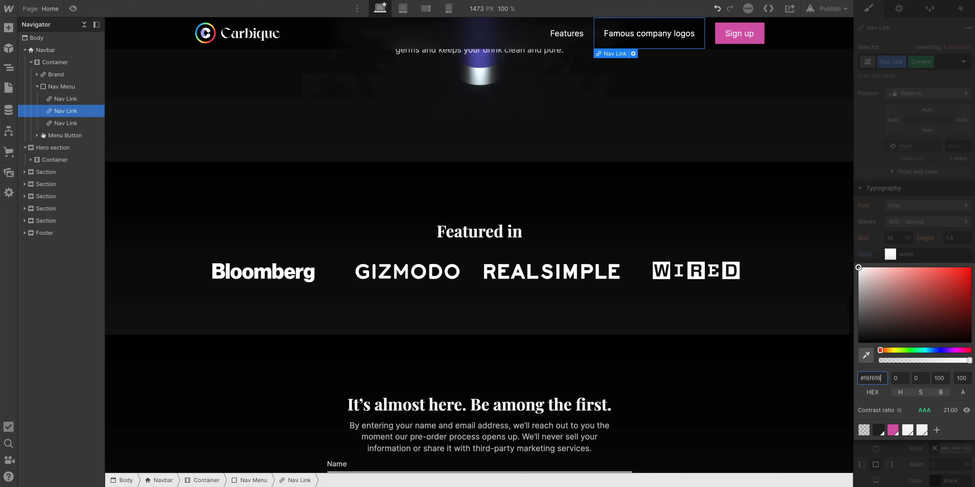
left_click(893, 150)
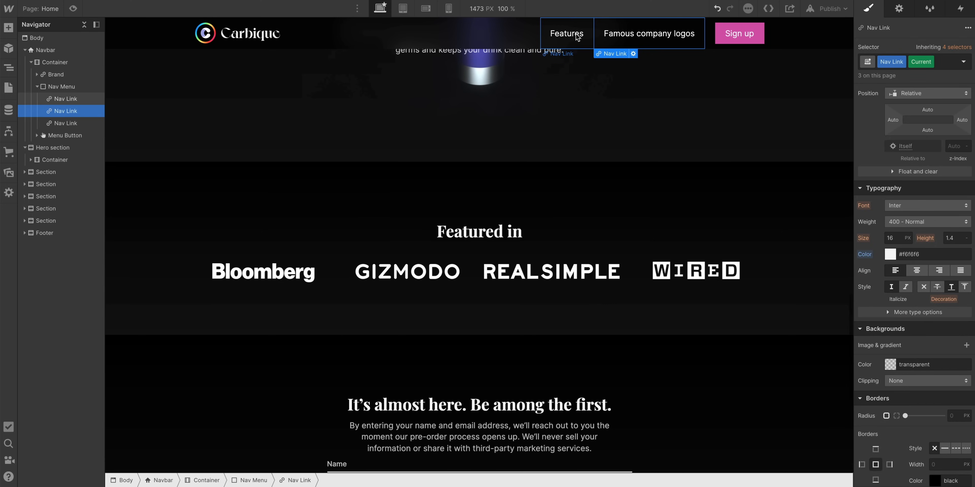
Apply the Secondary text color swatch as the Nav Link class's text color, using the non-current Features link.
left_click(577, 37)
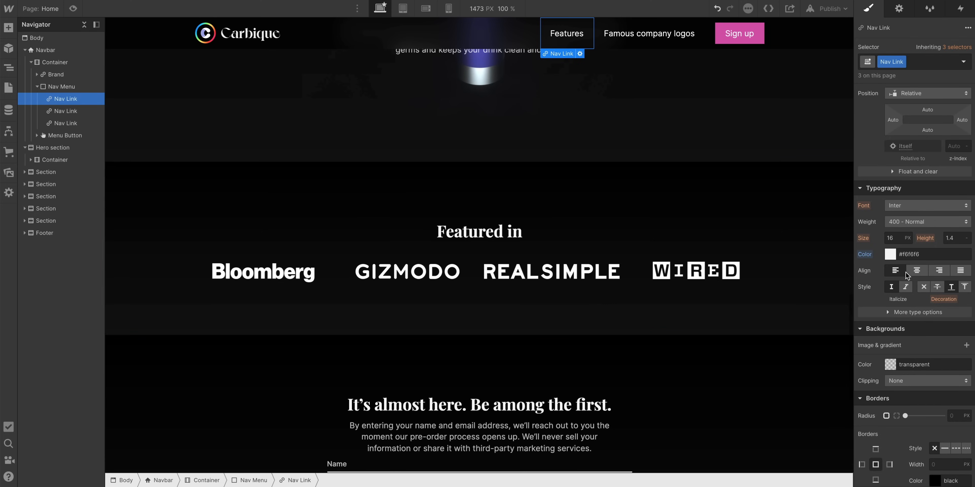
left_click(892, 256)
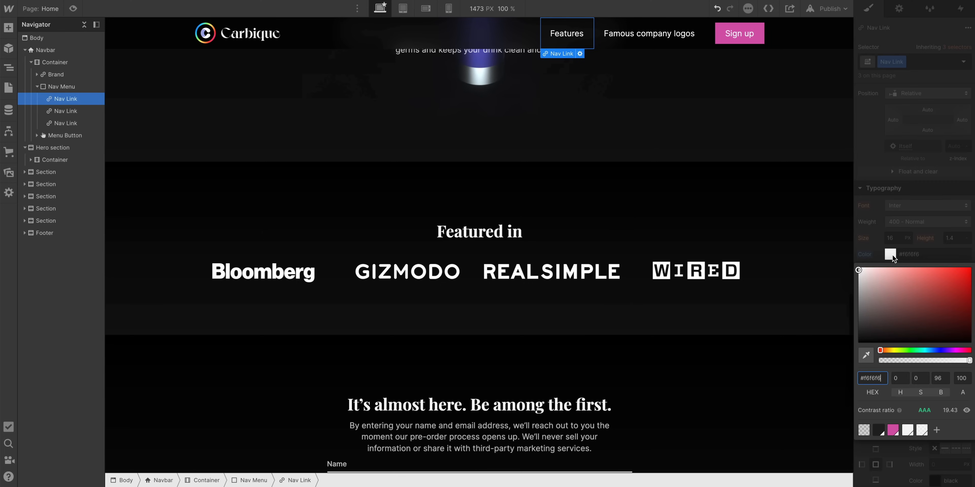
left_click(921, 429)
left_click(896, 197)
Examine the current and non-current colors of the Features and "Famous company logos" nav links across the page's sections.
scroll(603, 186, "up", 10)
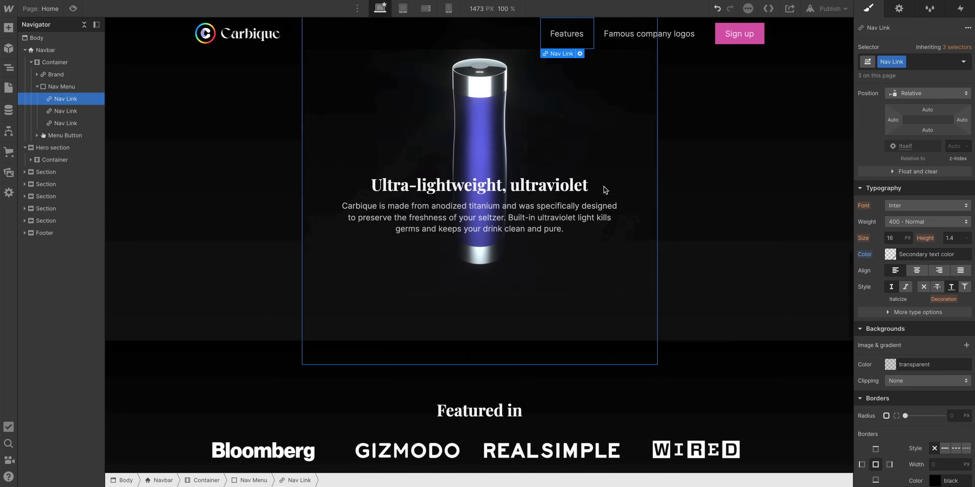
left_click(710, 212)
scroll(710, 211, "down", 6)
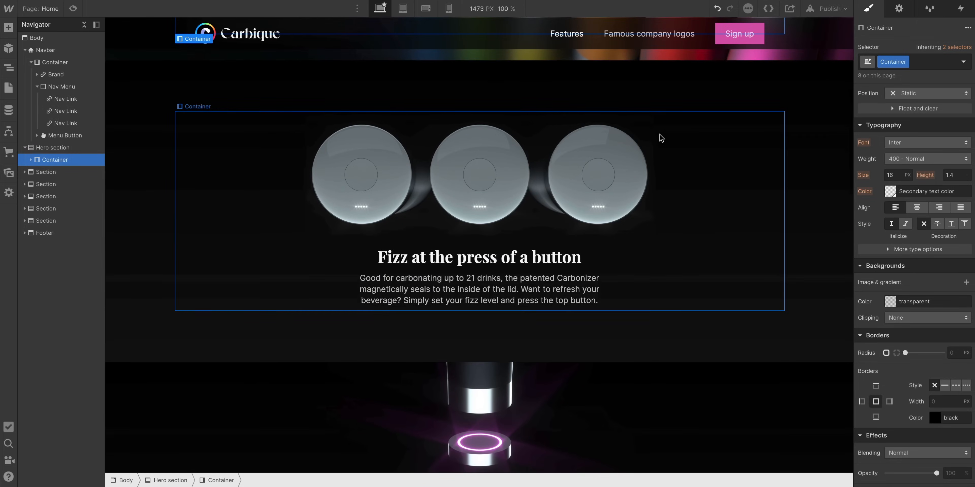
scroll(592, 75, "down", 1)
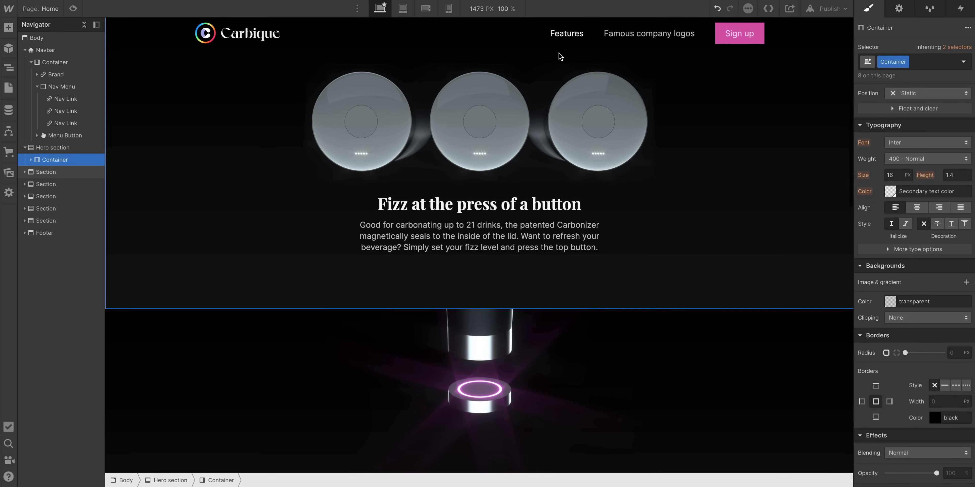
scroll(586, 59, "down", 15)
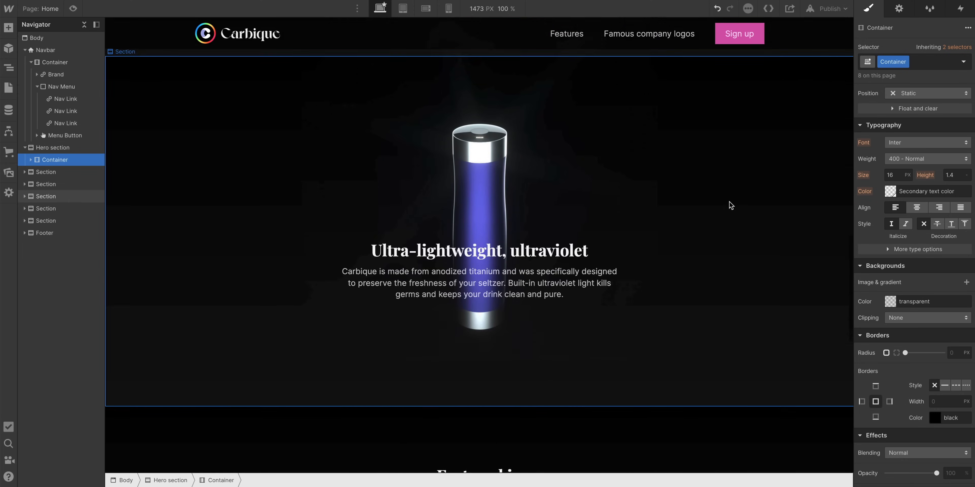
scroll(730, 205, "down", 2)
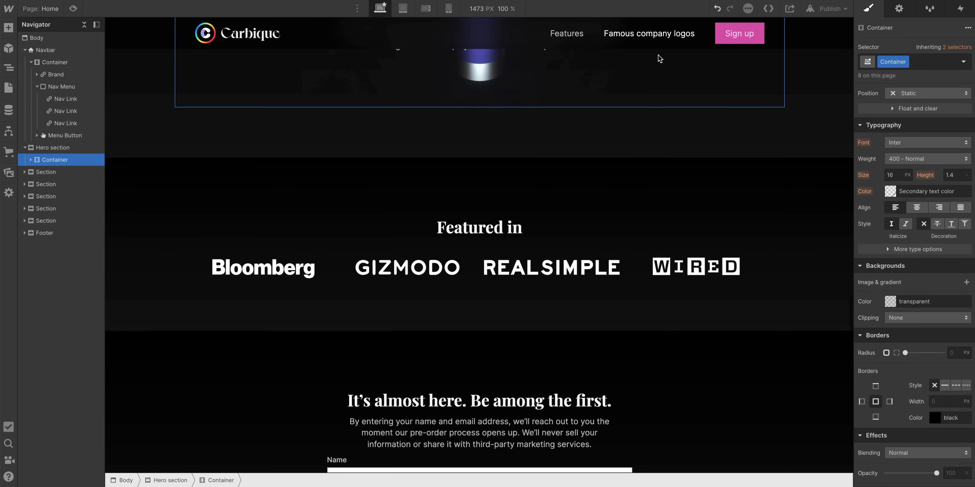
scroll(729, 151, "down", 7)
scroll(729, 151, "up", 20)
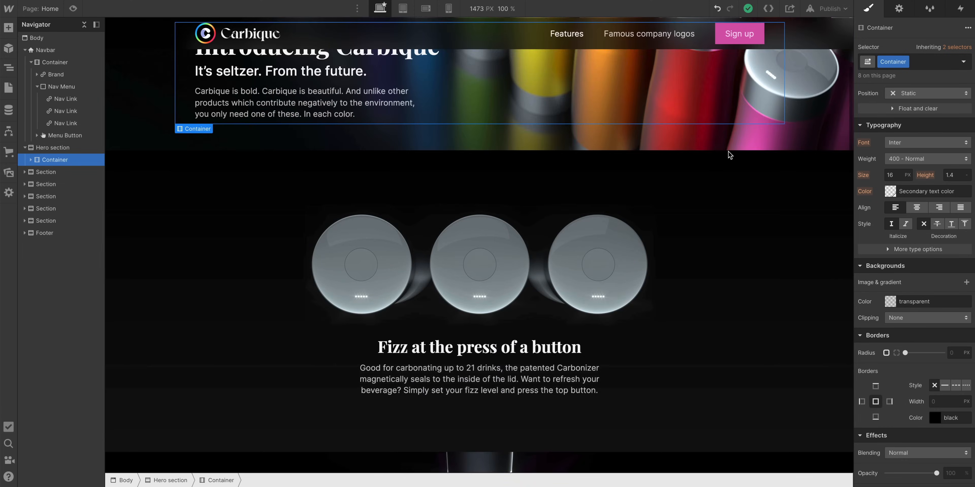
scroll(729, 152, "down", 18)
scroll(728, 150, "down", 6)
scroll(728, 151, "up", 20)
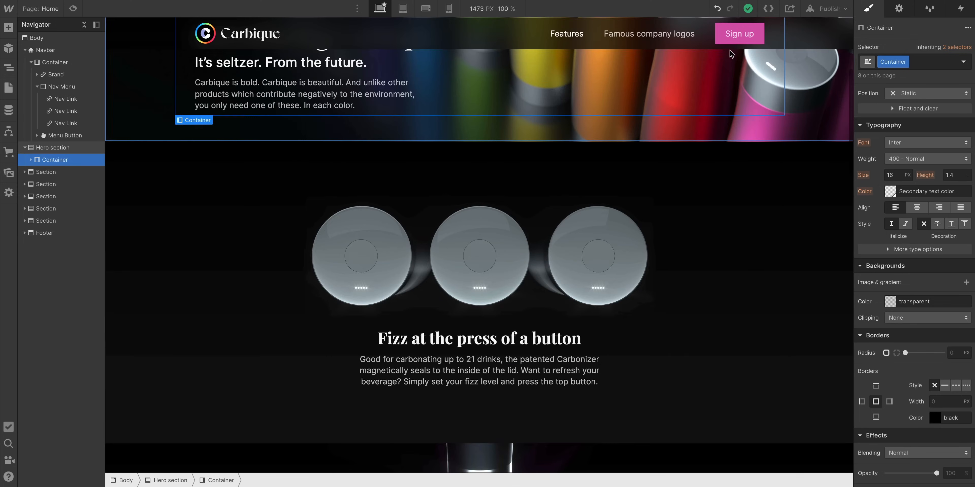
Set the text color of the "Sign up" nav link button to rgba(255, 255, 255, 0.75).
left_click(732, 36)
scroll(884, 225, "down", 1)
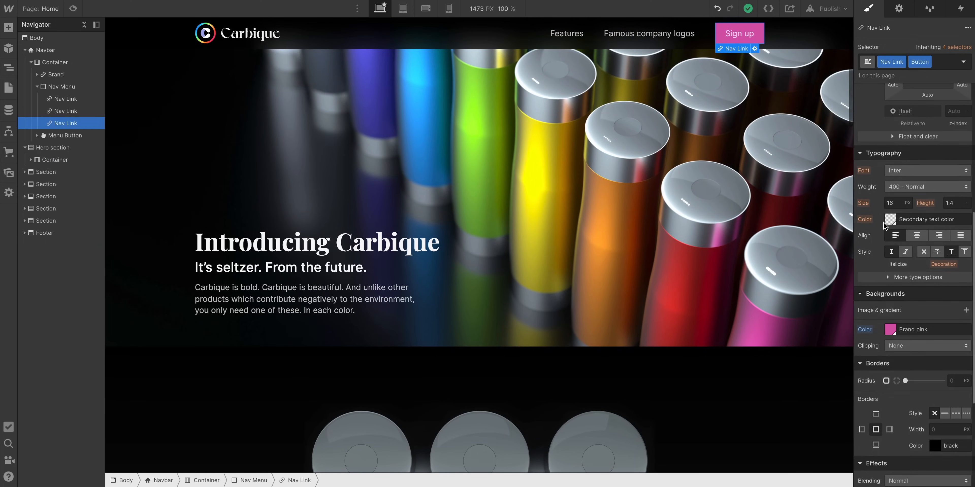
left_click(890, 220)
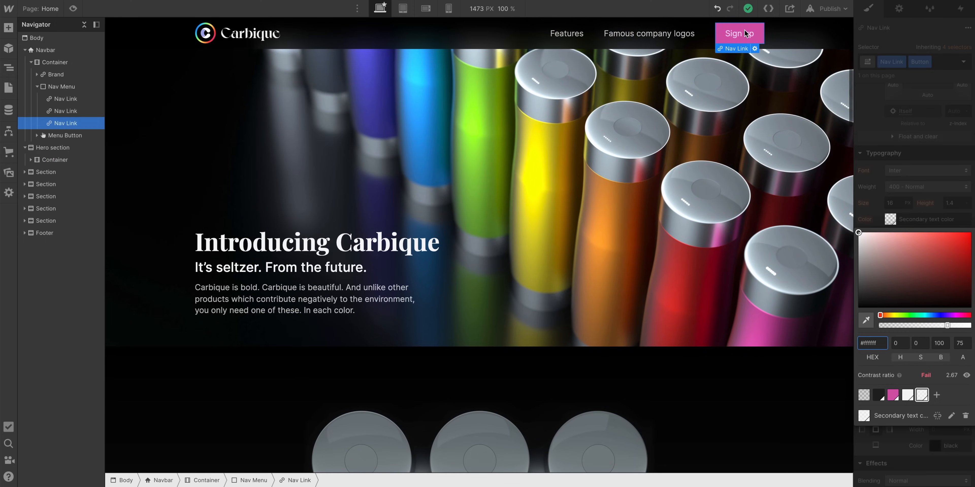
left_click_drag(894, 303, 835, 198)
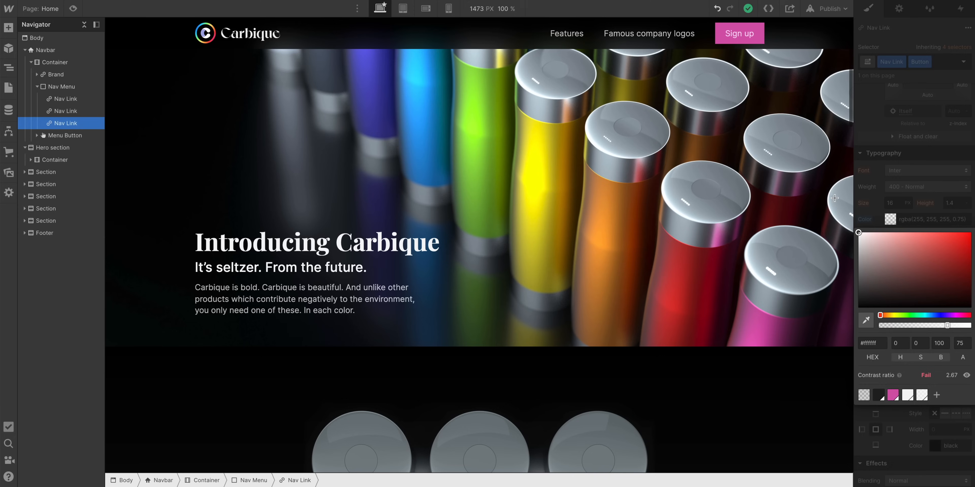
left_click(875, 159)
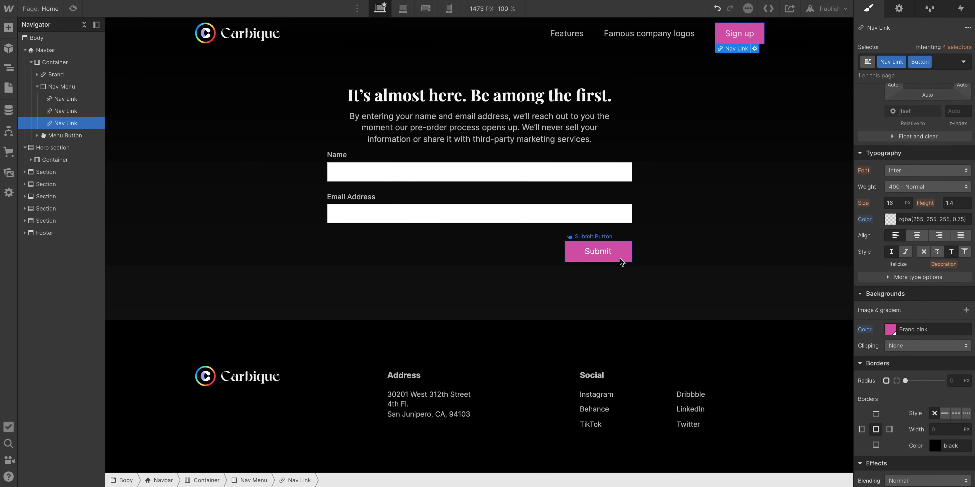
Inspect the styling of the sign-up form's Submit Button and clear the selection.
left_click(620, 258)
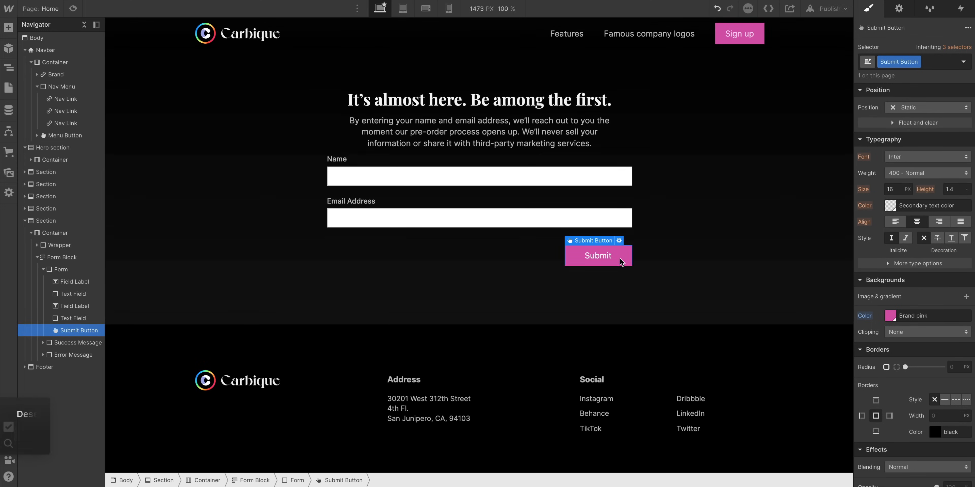
key("Escape")
scroll(723, 249, "up", 15)
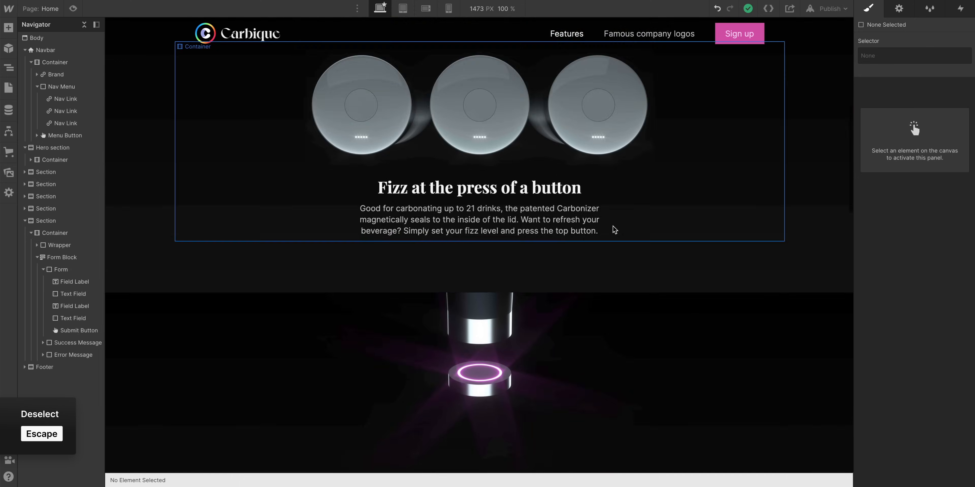
left_click(827, 38)
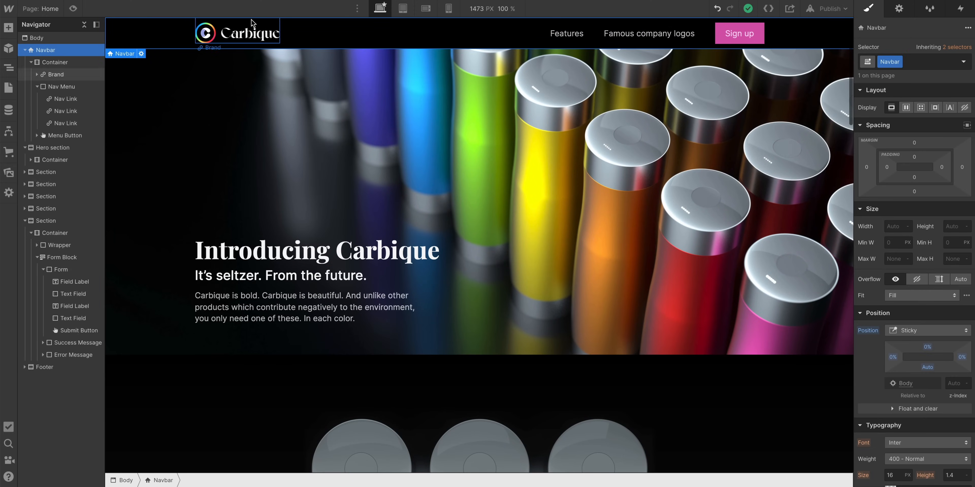
left_click(256, 38)
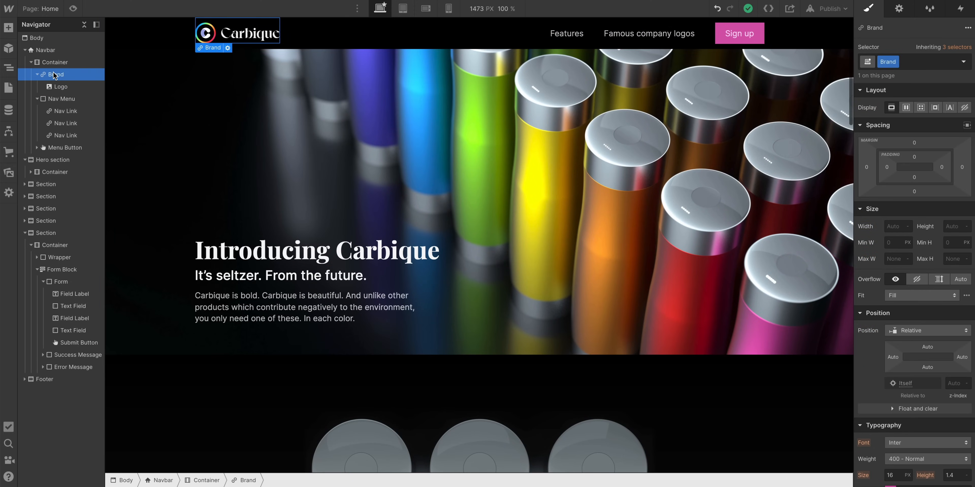
left_click(900, 9)
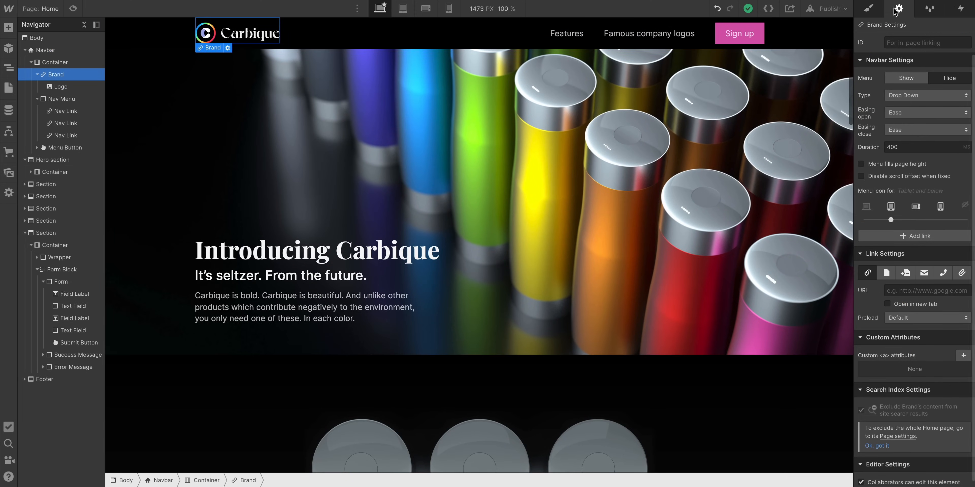
left_click(904, 273)
left_click(900, 293)
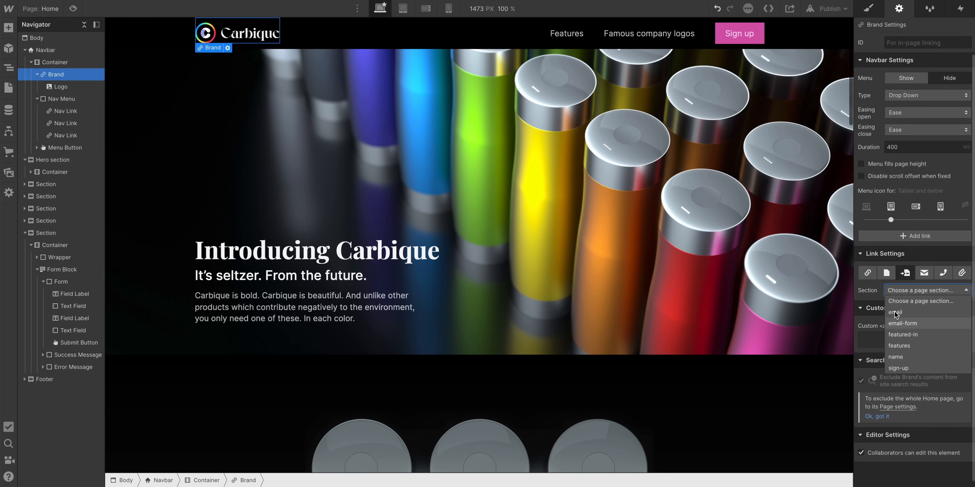
left_click(866, 284)
left_click(887, 273)
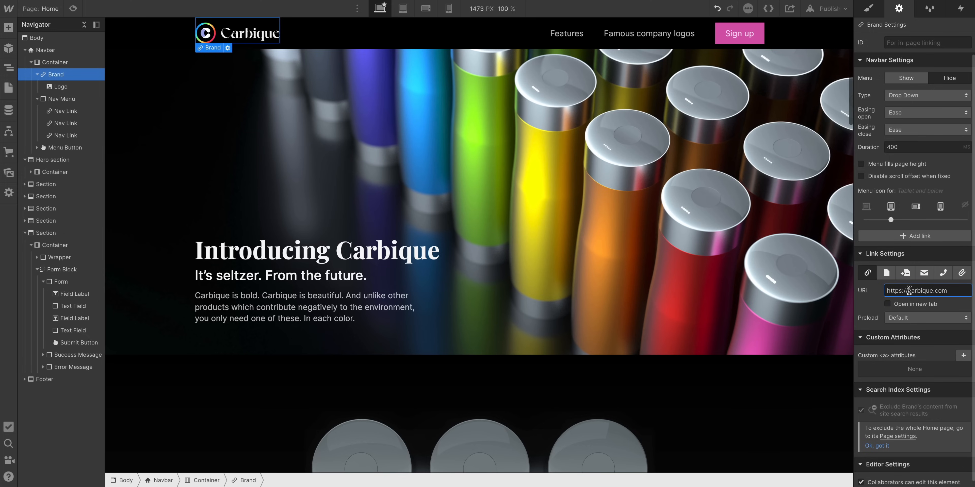
key("Return")
Check the link settings of the footer's social links, including Behance, TikTok, Dribbble, LinkedIn, Twitter and Instagram.
scroll(772, 152, "down", 15)
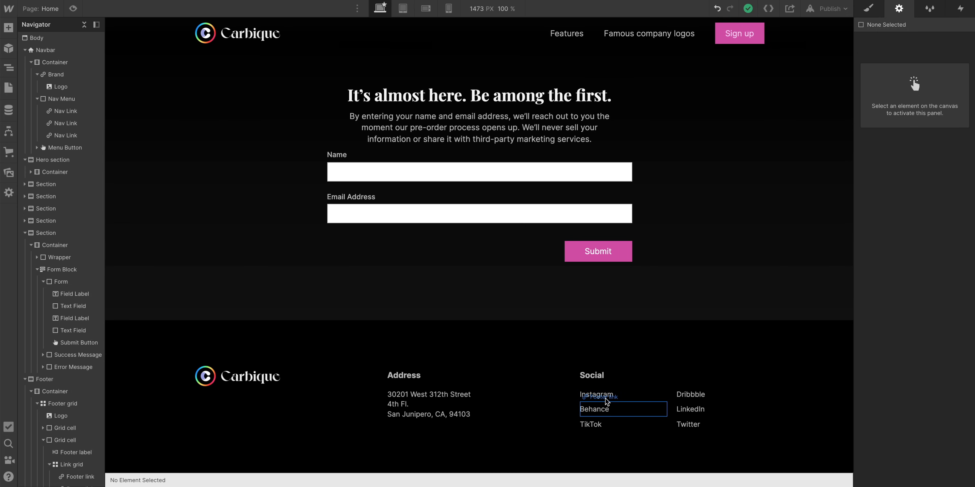
left_click(602, 411)
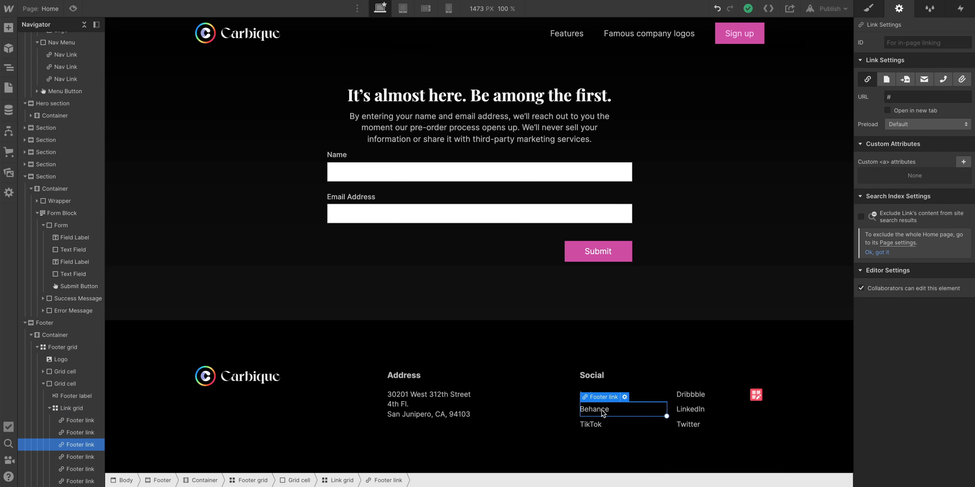
left_click_drag(610, 426, 612, 428)
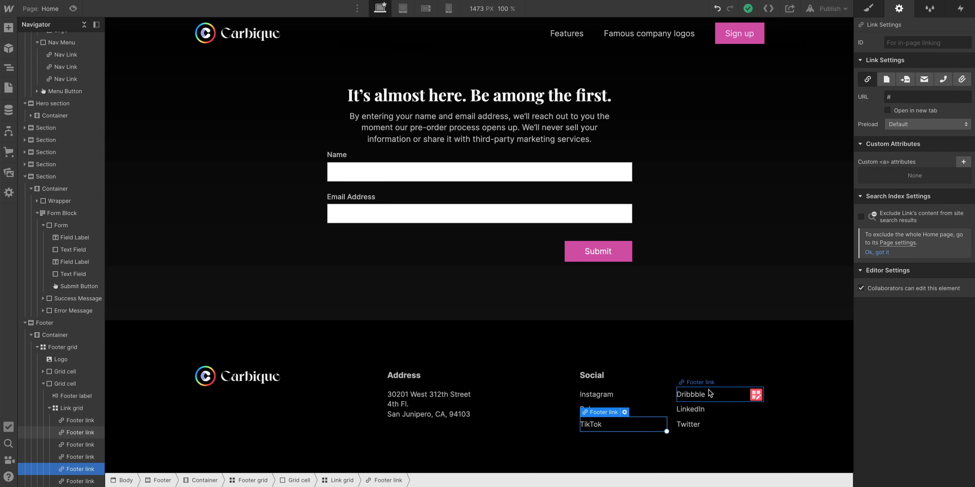
left_click(707, 391)
left_click(703, 408)
left_click_drag(710, 427, 721, 425)
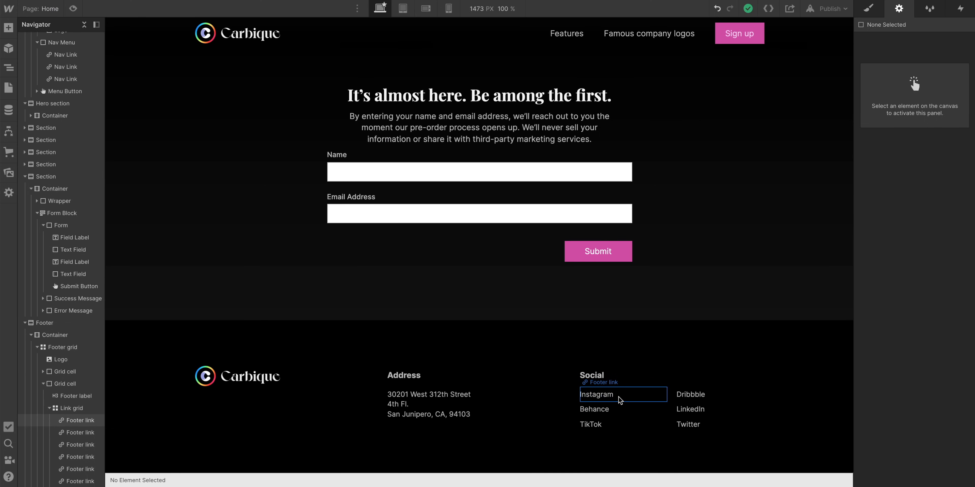
left_click(619, 401)
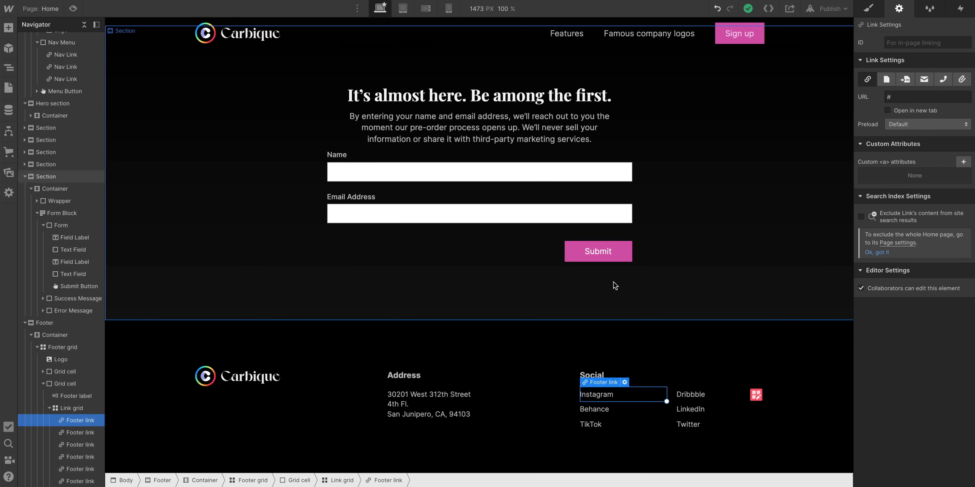
Check the button text and waiting text settings of the sign-up form's Submit Button.
left_click(629, 254)
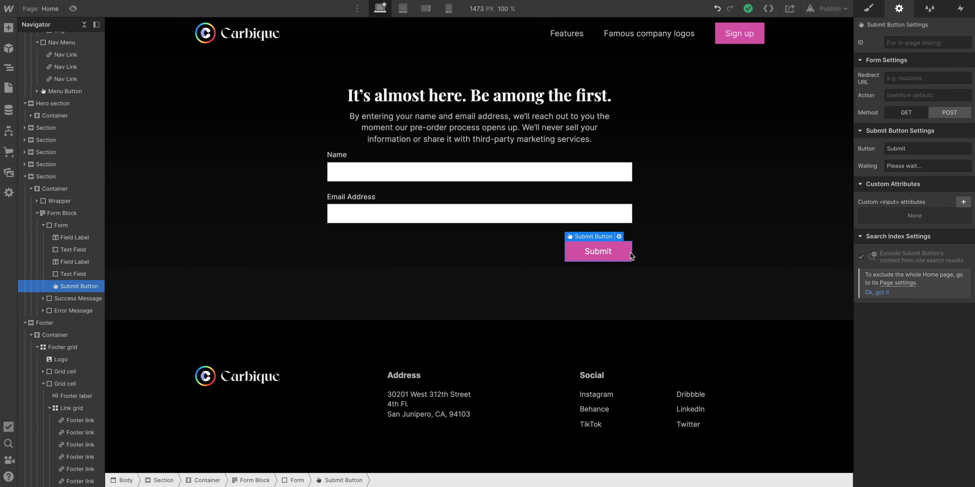
left_click(619, 236)
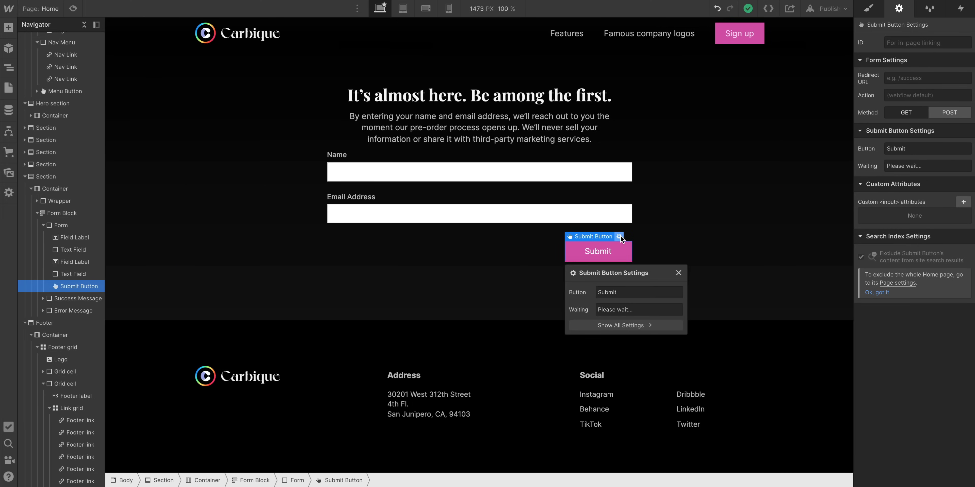
left_click(678, 273)
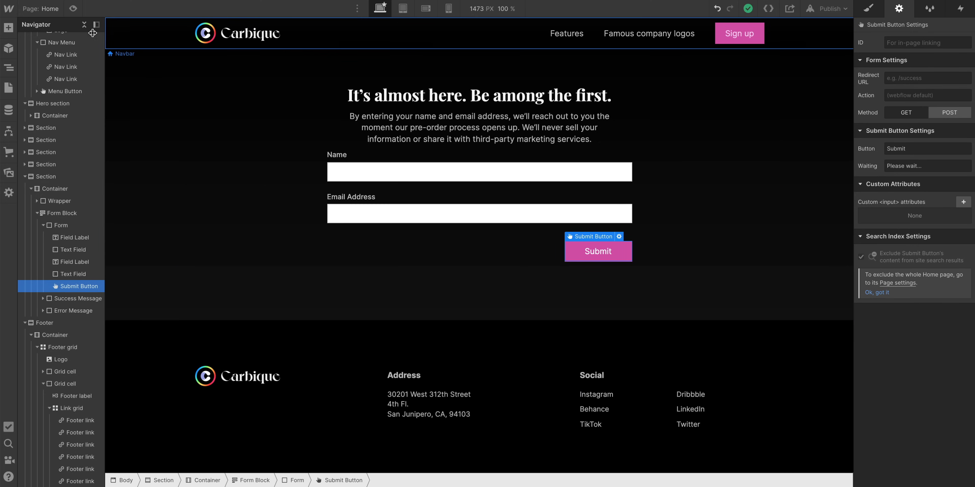
Preview the page, test the sign-up form by entering "Test" in the Name field, and return to the editor.
left_click(74, 8)
left_click(501, 184)
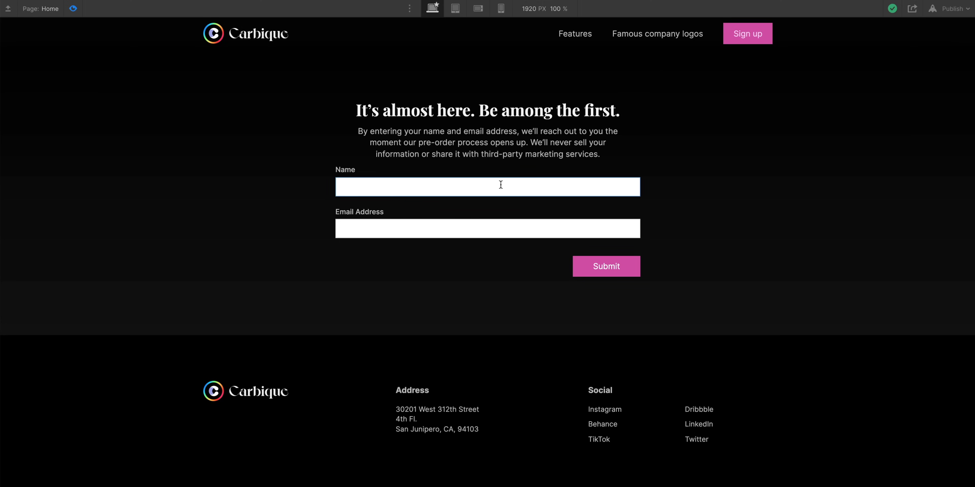
type("Test")
key("Tab")
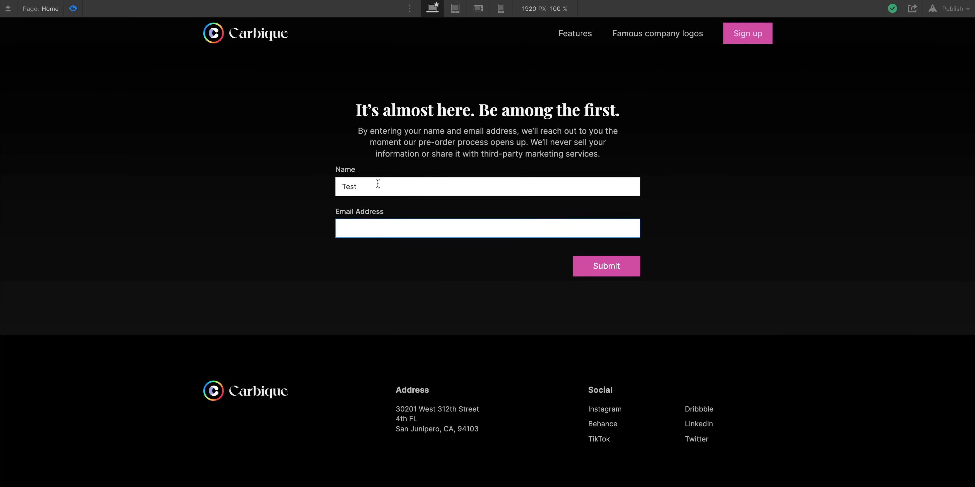
key("shift+Tab")
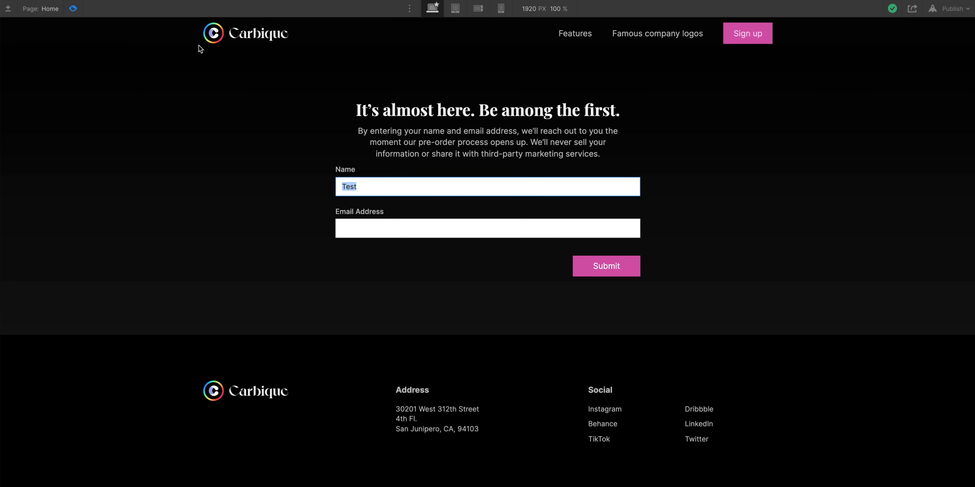
left_click(76, 1)
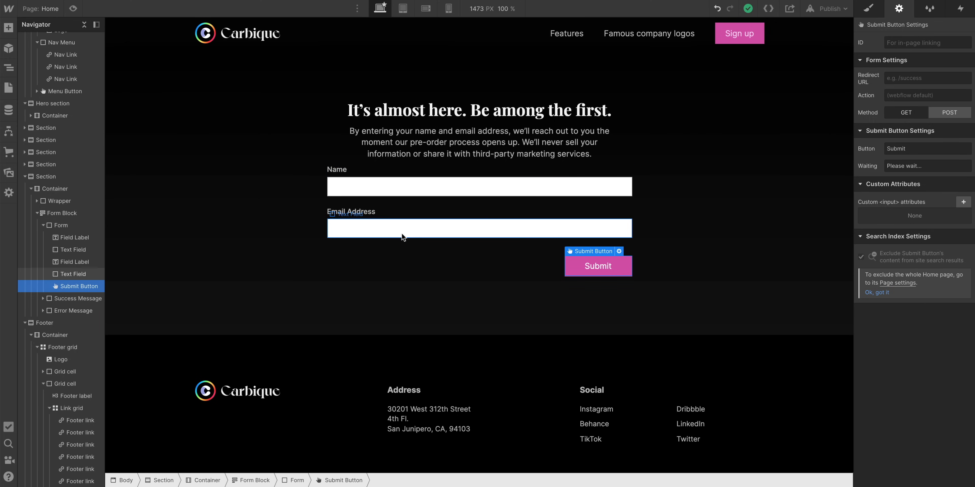
Check the Email text field's settings and make the Name text field required.
left_click(401, 232)
left_click(370, 214)
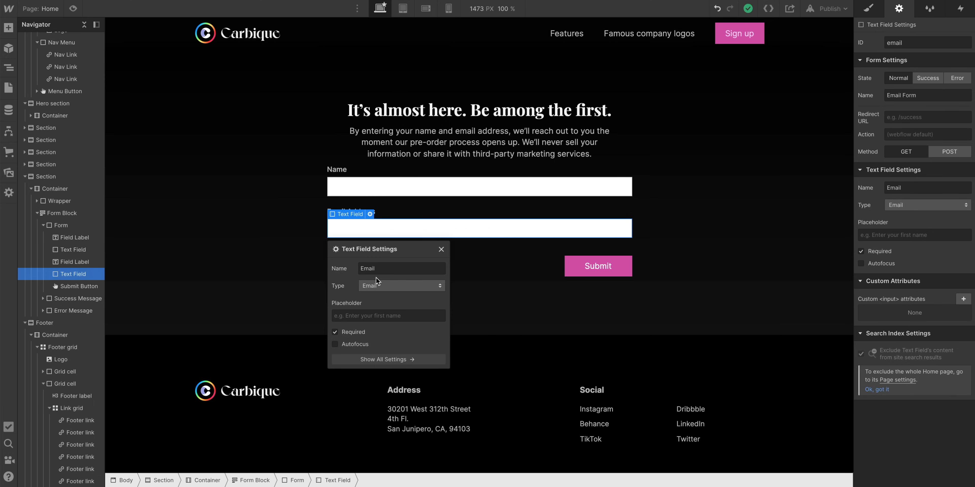
left_click(366, 187)
left_click(370, 172)
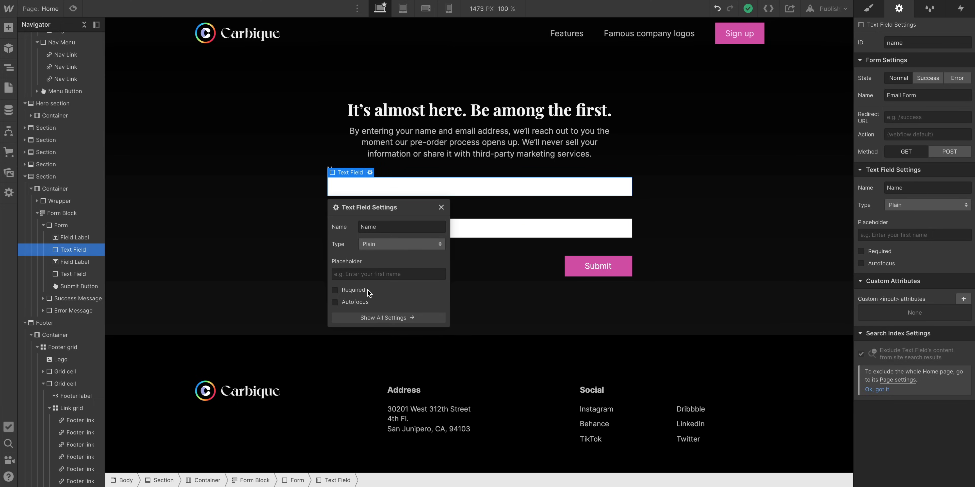
left_click(351, 290)
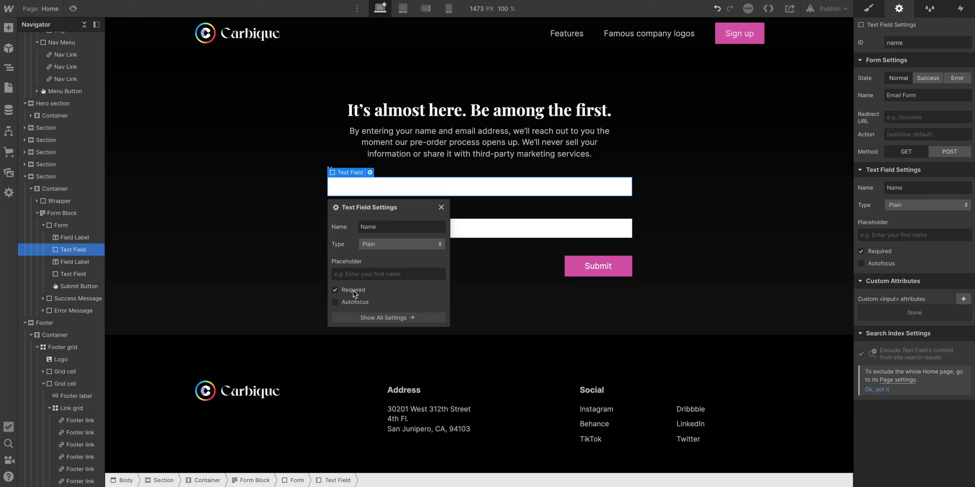
left_click(441, 207)
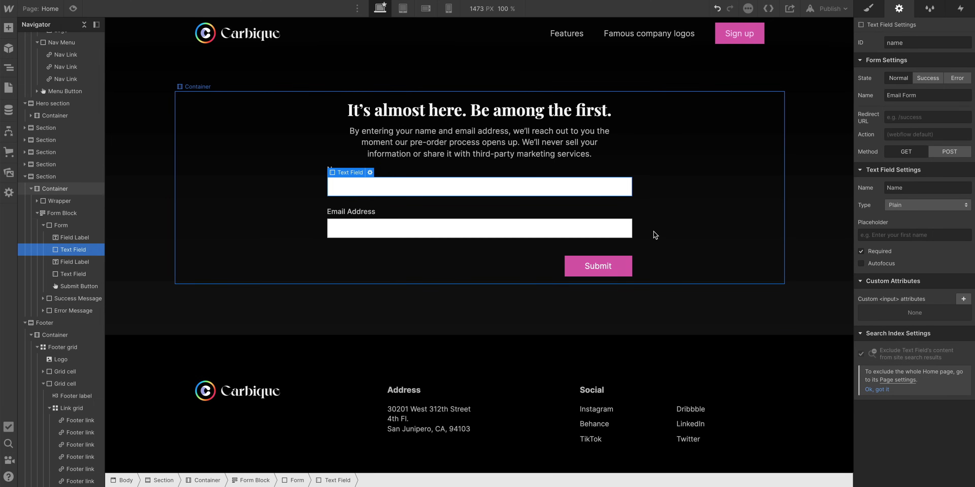
Show the form's Success state and set the Success Message's background color to rgba(221, 221, 221, 0).
left_click(629, 226)
left_click(539, 227)
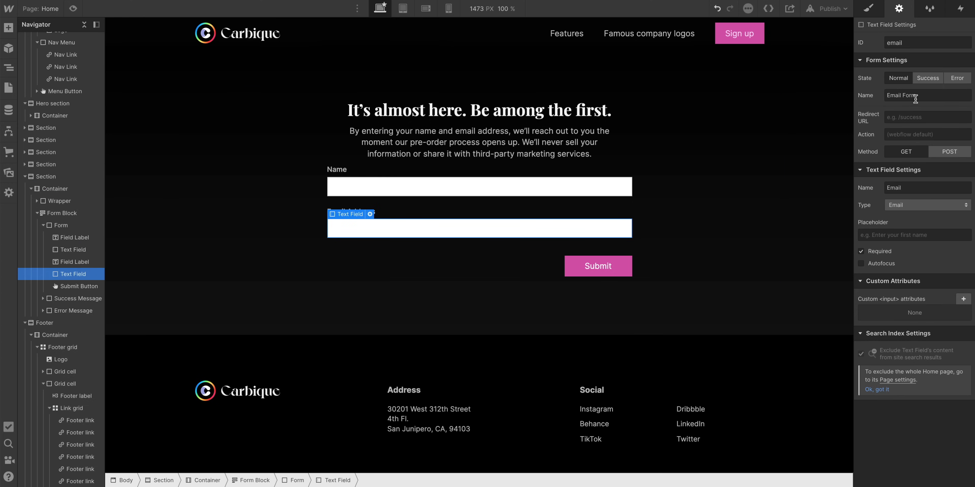
left_click(929, 78)
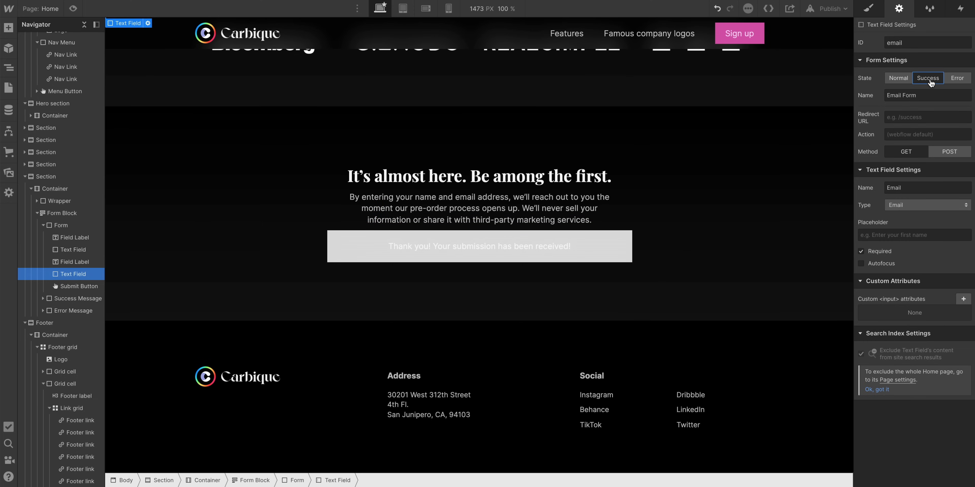
left_click(455, 235)
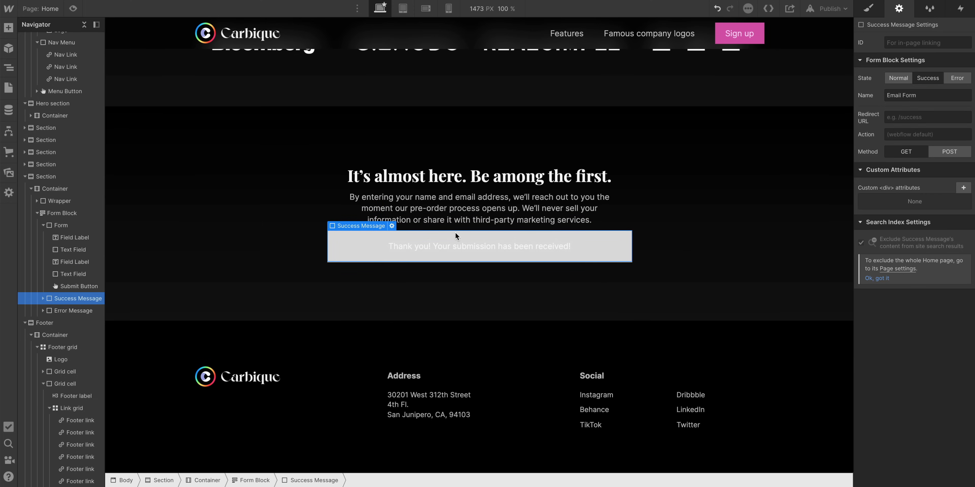
left_click(869, 9)
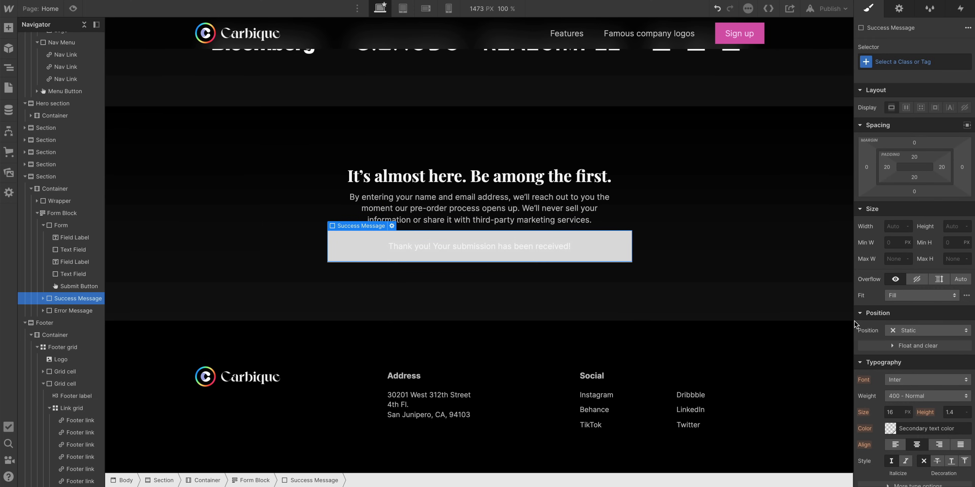
scroll(896, 383, "down", 5)
left_click(890, 311)
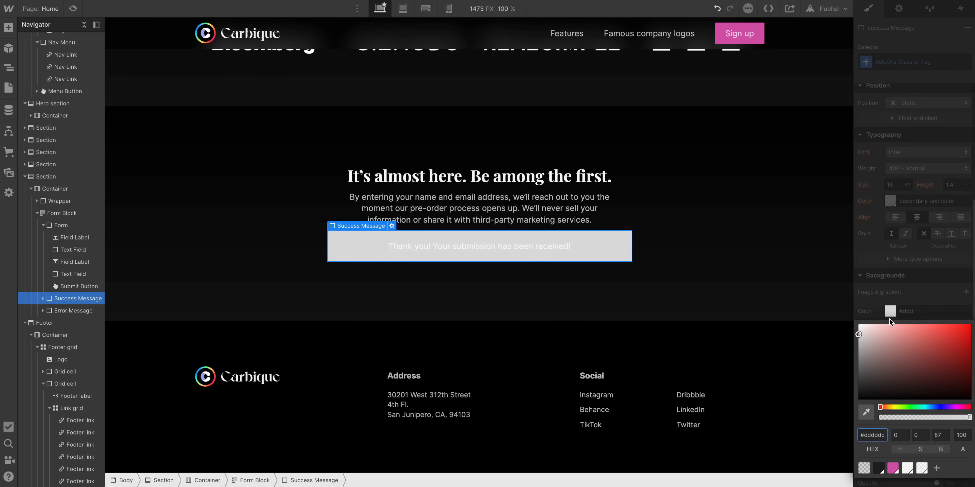
left_click_drag(887, 417, 882, 417)
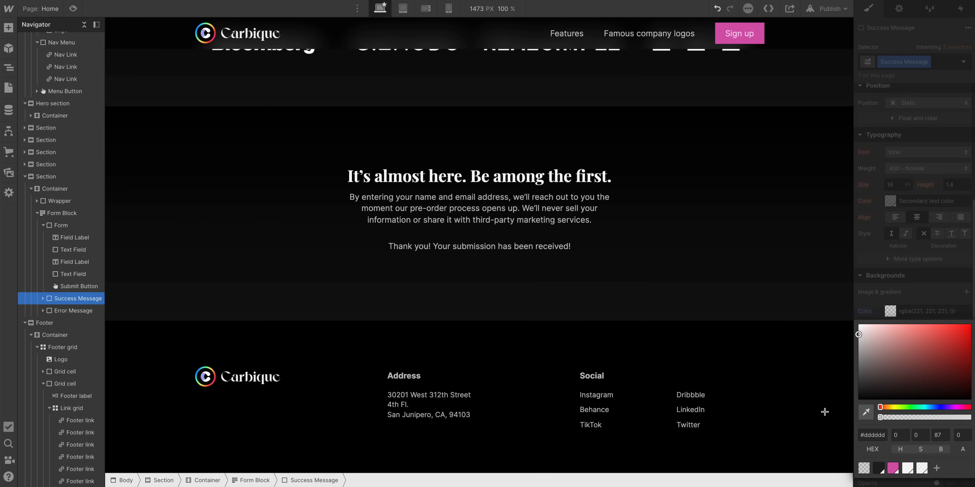
left_click(896, 313)
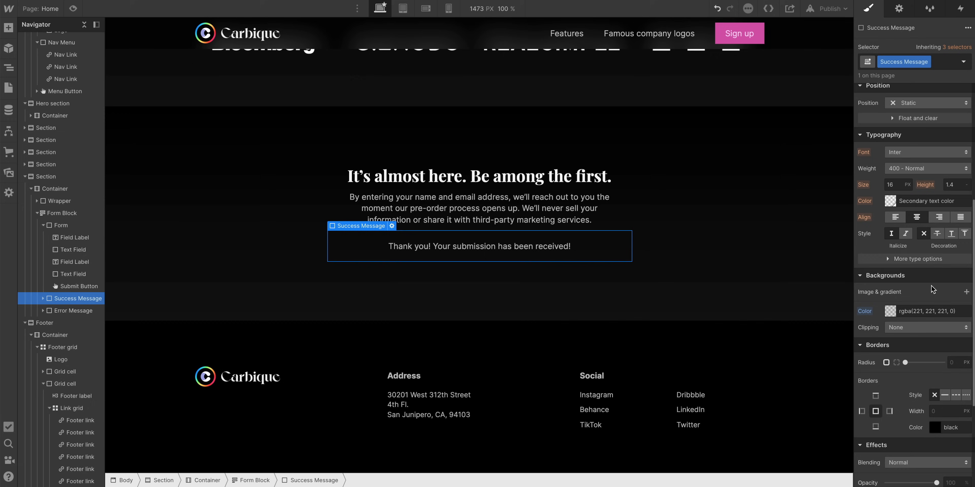
Set the Success Message's text color to the opaque light green #64ee94.
left_click(890, 200)
left_click(971, 215)
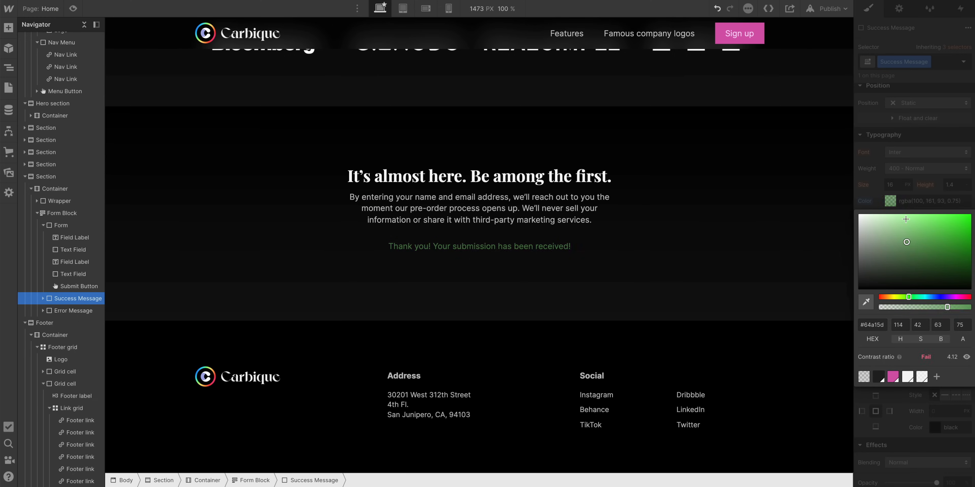
left_click(915, 214)
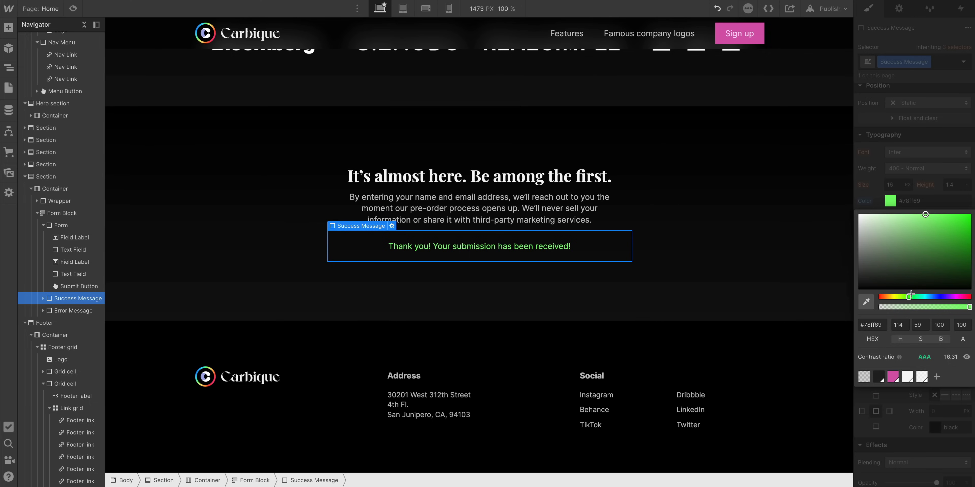
left_click_drag(911, 295, 915, 296)
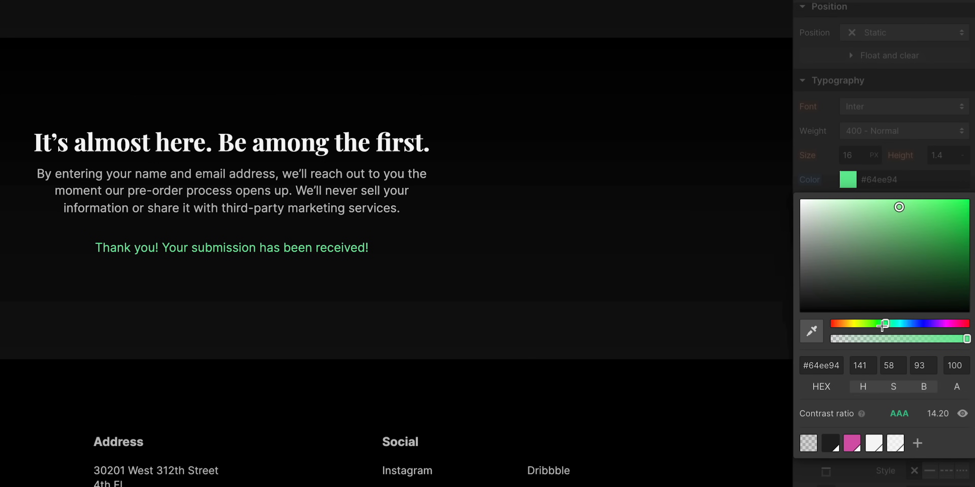
Set the Success Message's font weight to 700 - Bold and its font size to 20 px.
left_click(890, 168)
left_click(886, 133)
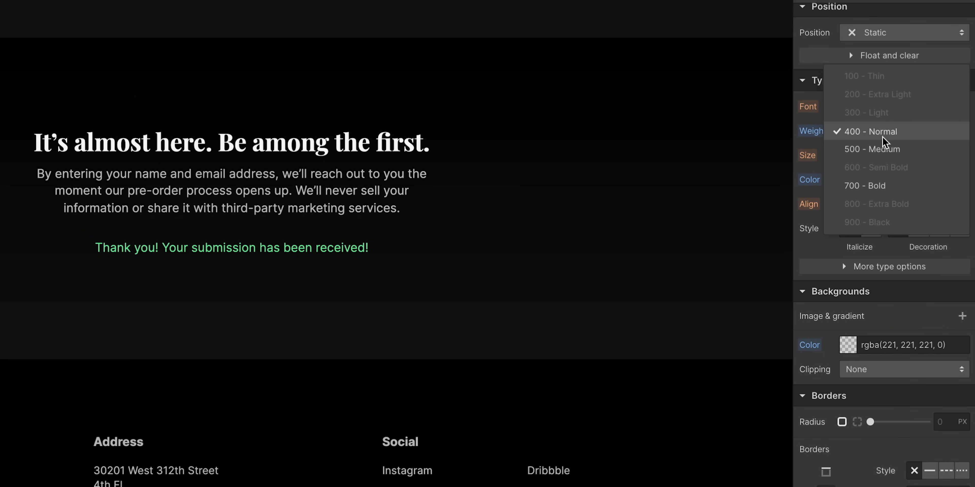
left_click(885, 185)
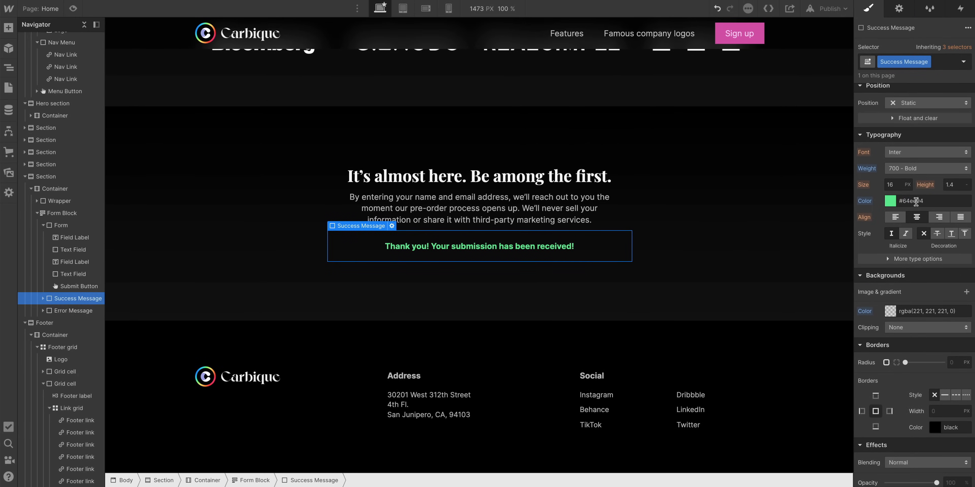
left_click_drag(895, 184, 922, 201)
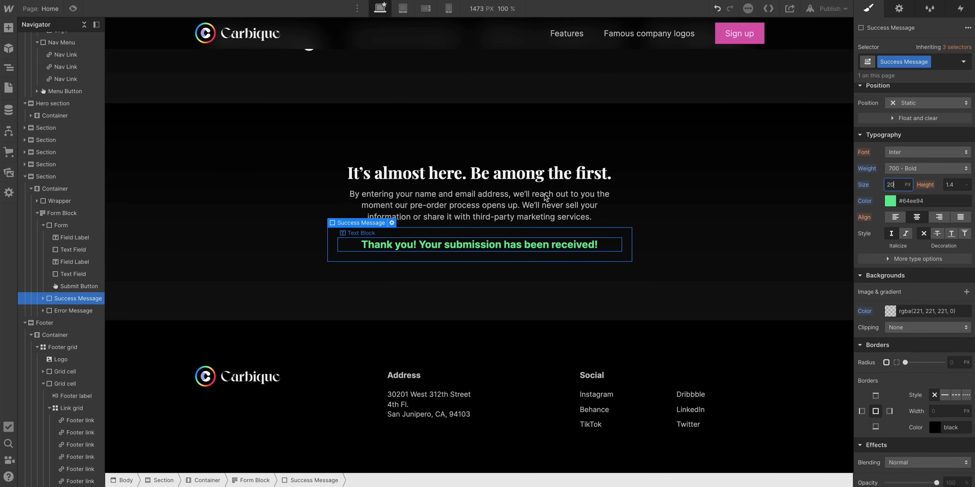
Show the form's Error state and make the Error Message's background color transparent.
left_click(898, 9)
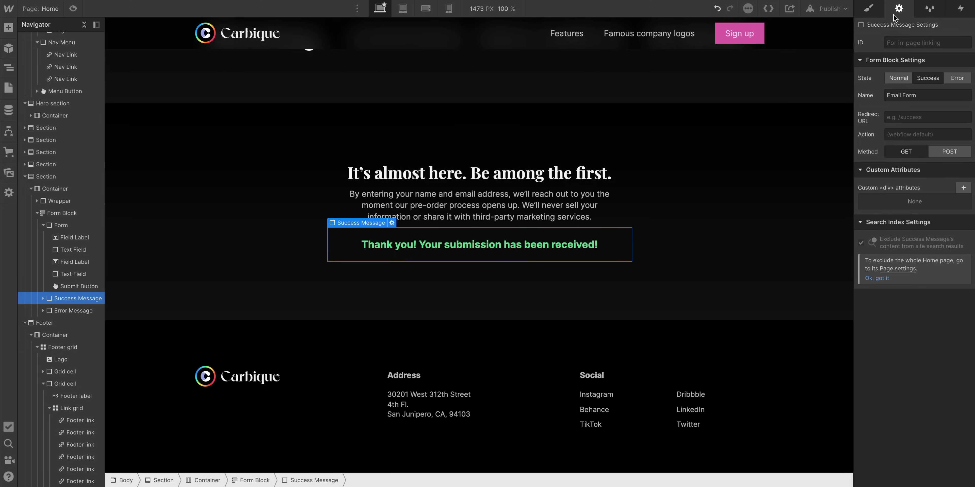
left_click(949, 78)
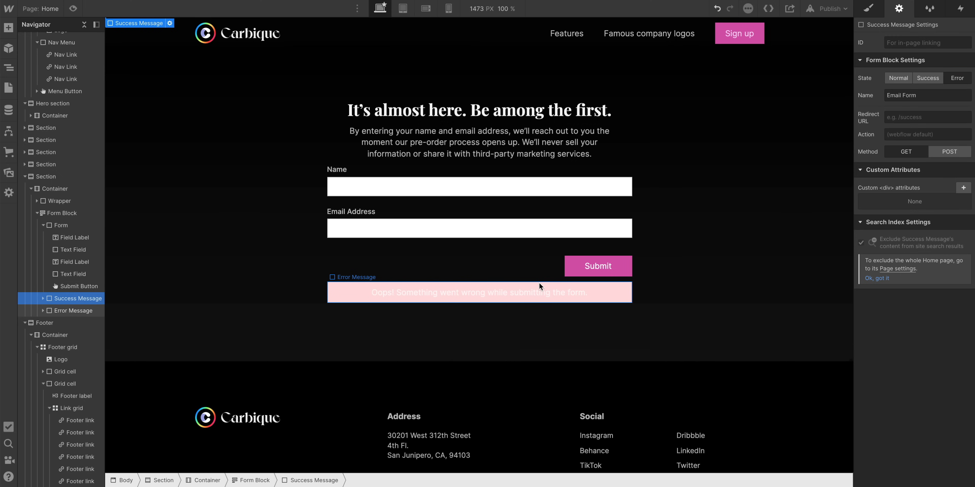
left_click(539, 283)
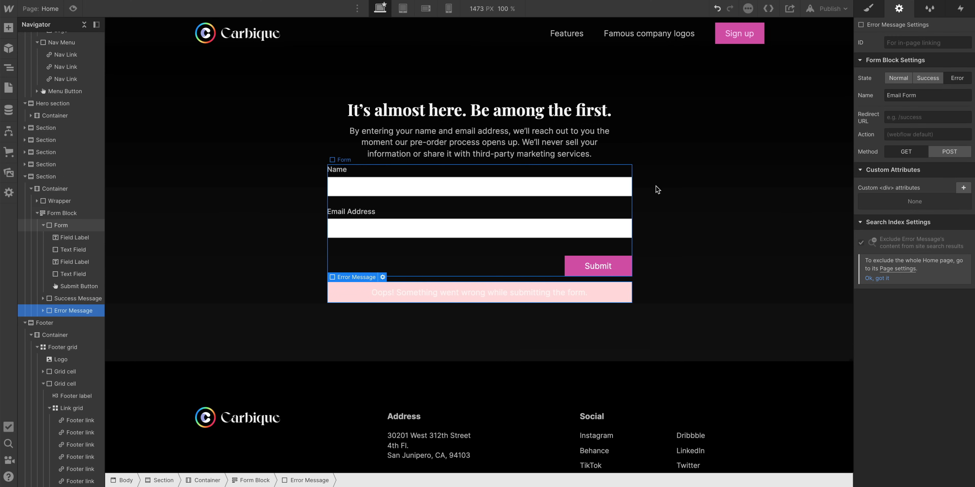
left_click(869, 9)
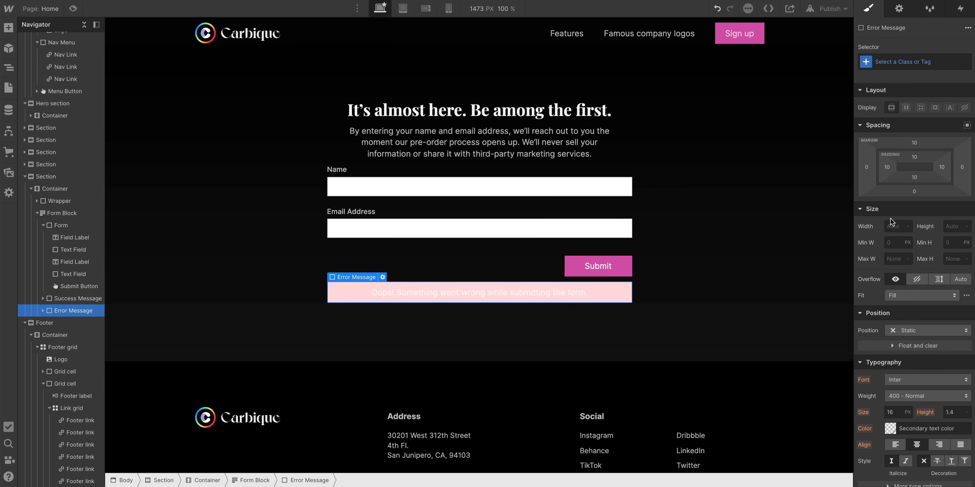
scroll(889, 265, "down", 10)
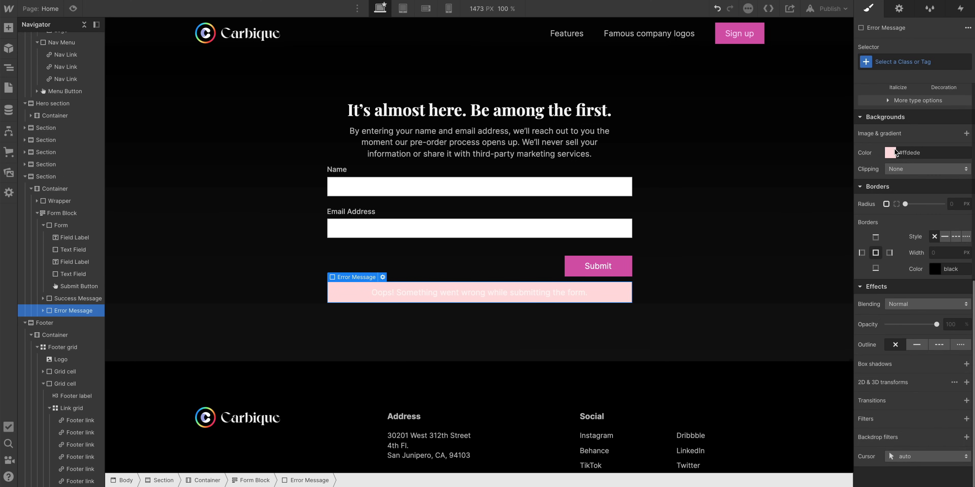
left_click(890, 153)
left_click(864, 309)
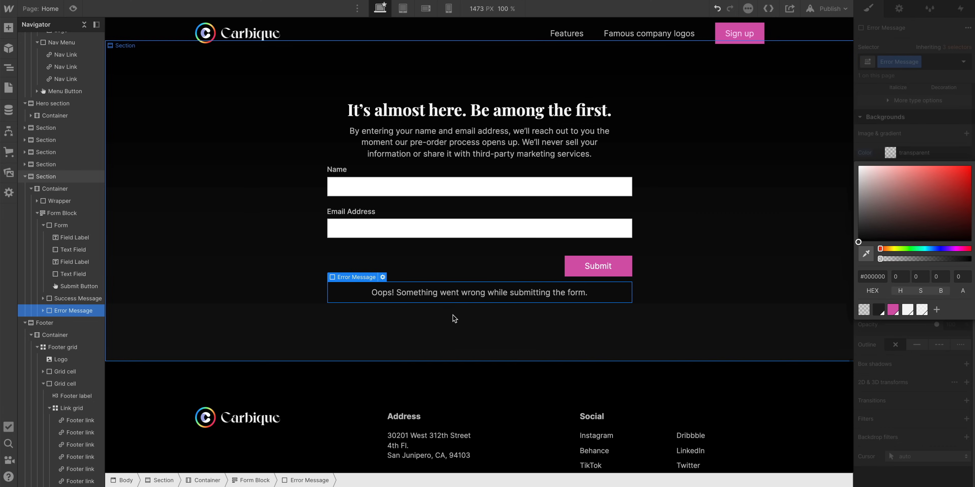
Set the text color of the Error Message's text block to the opaque light red #ffabac.
left_click(468, 293)
left_click(910, 163)
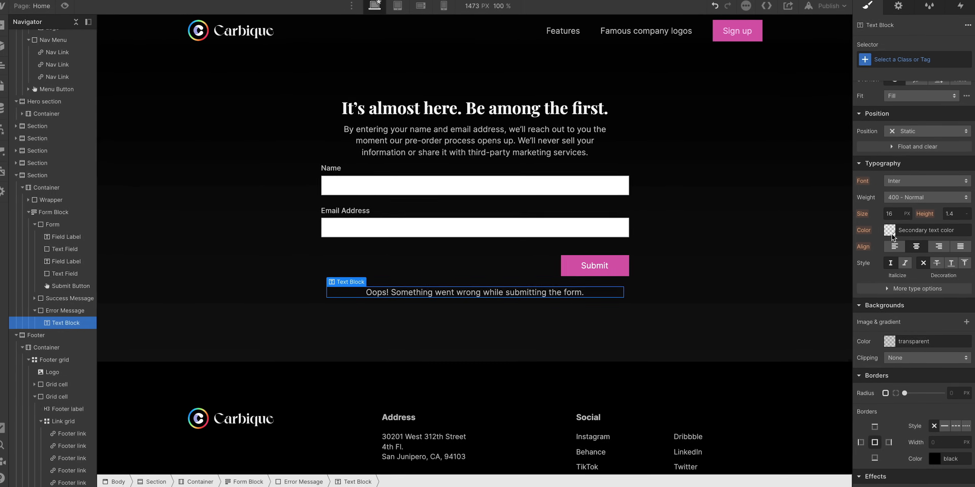
left_click(892, 234)
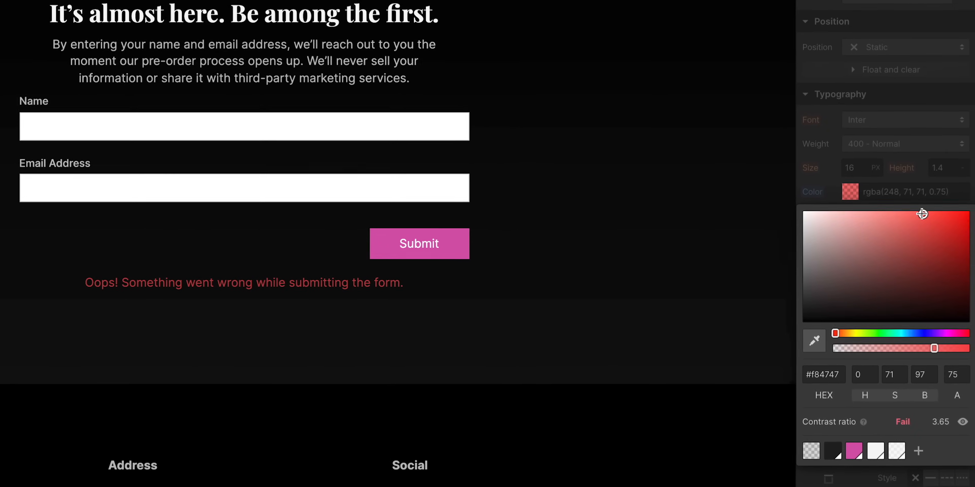
left_click_drag(922, 214, 969, 211)
left_click_drag(919, 175, 882, 170)
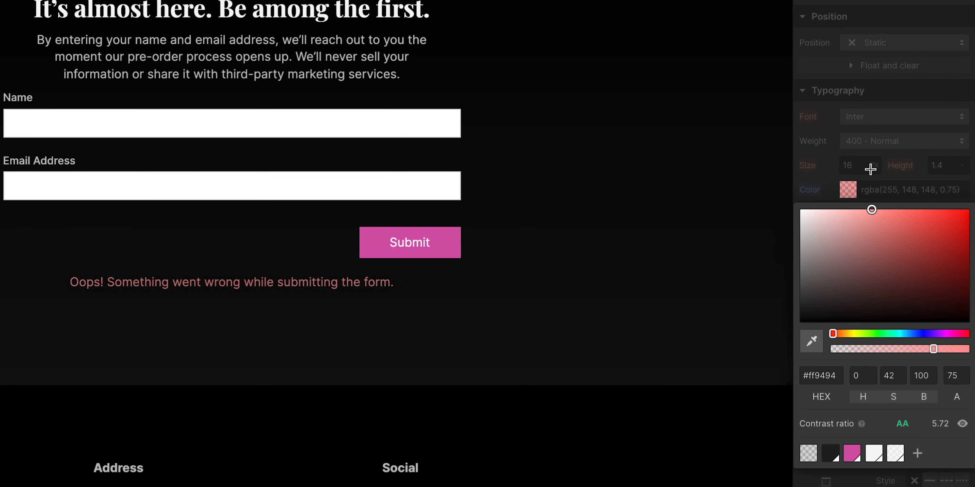
left_click_drag(946, 352, 957, 334)
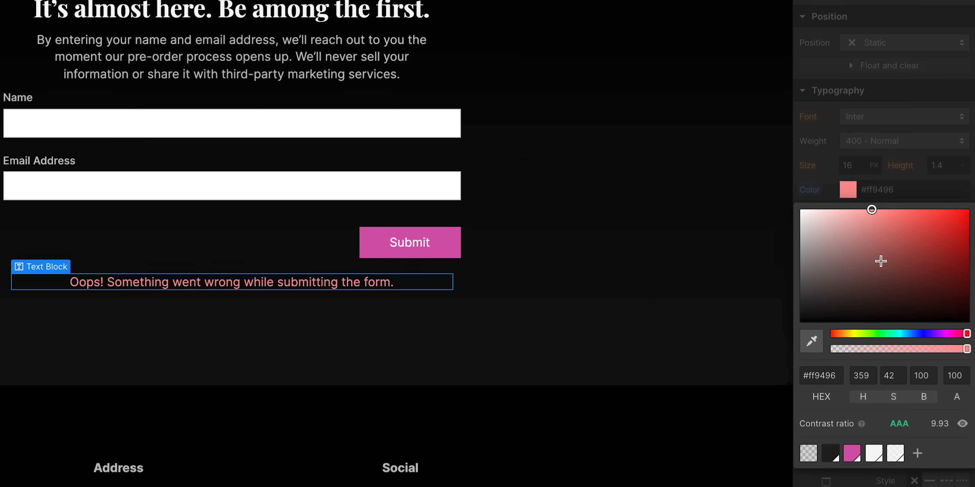
left_click_drag(881, 261, 851, 172)
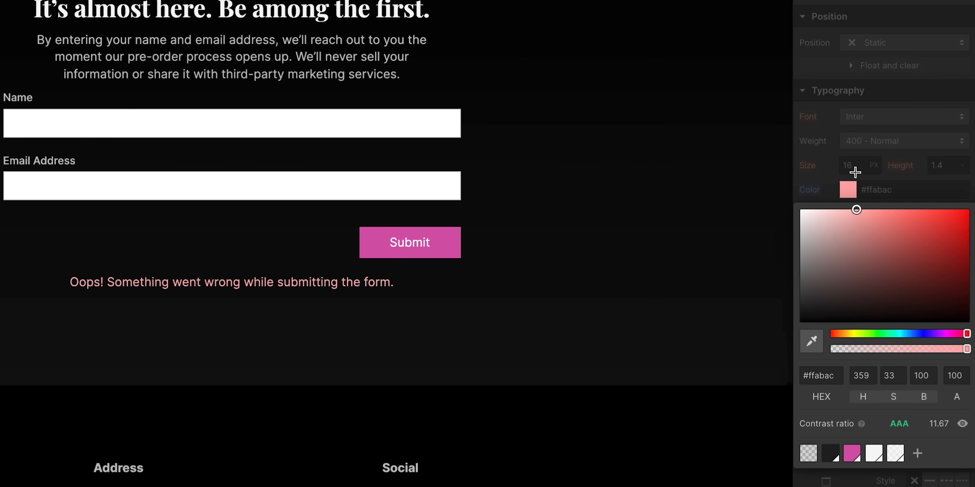
Set the Error Message text block's color to the near-white pink #fff1f2 and its font size to 20 px.
left_click_drag(856, 172, 810, 172)
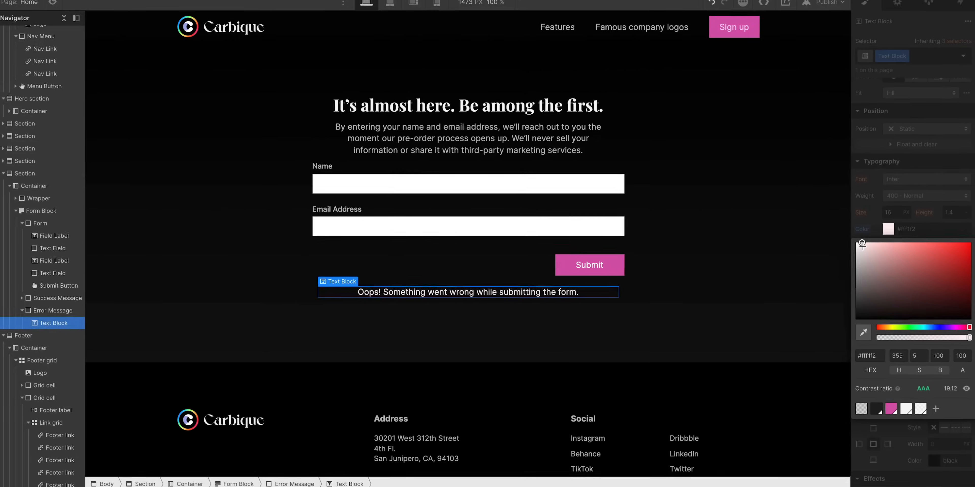
left_click(851, 265)
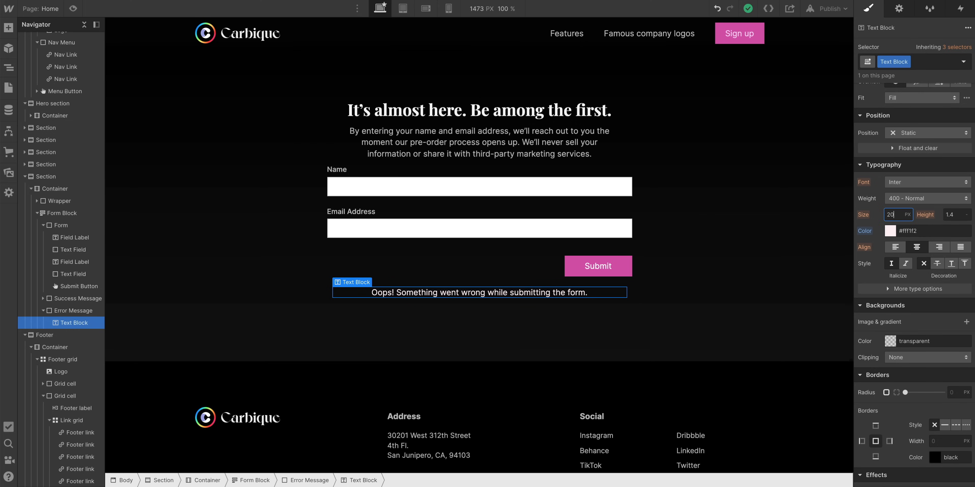
key("Return")
left_click(805, 242)
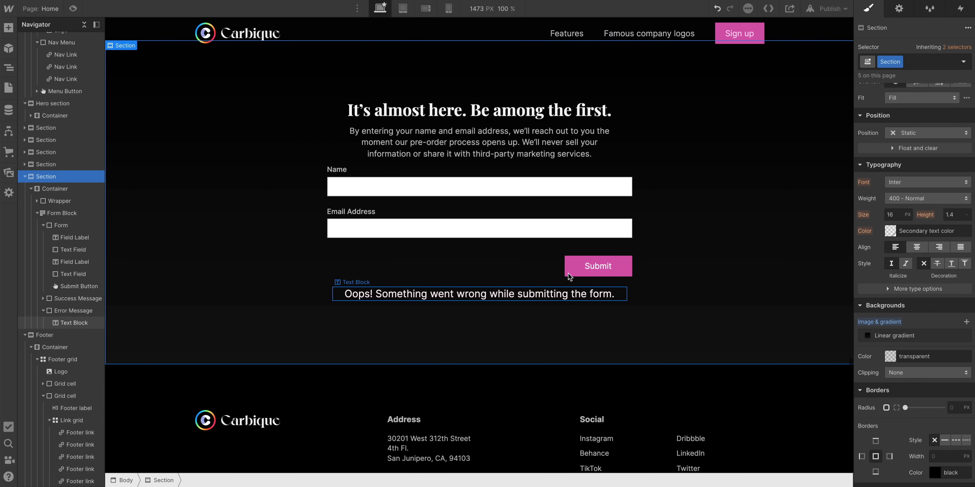
Check the form's Normal, Success and Error states in its settings, ending on the Error state.
left_click(898, 9)
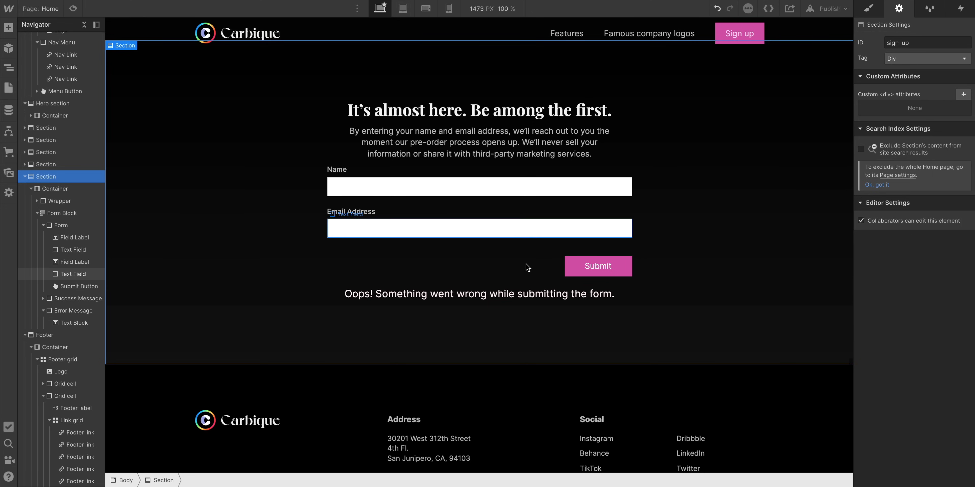
left_click(537, 294)
left_click(449, 274)
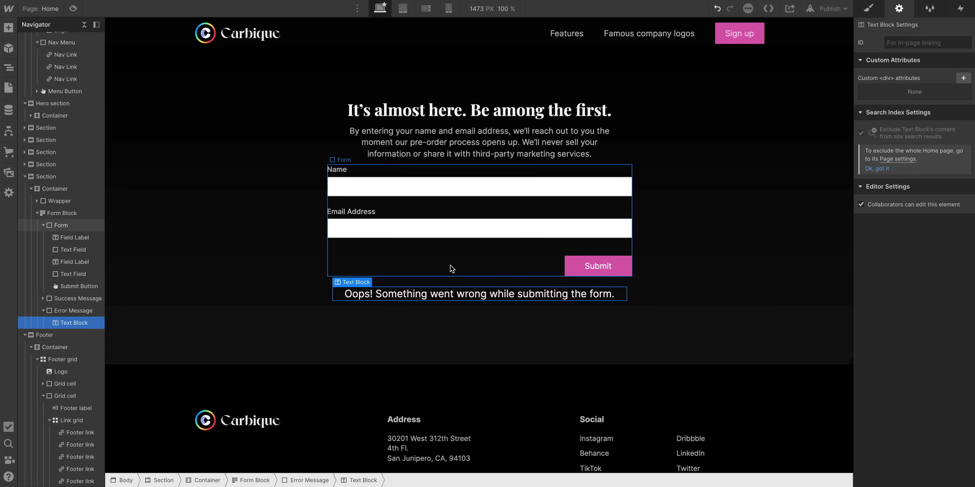
left_click(899, 78)
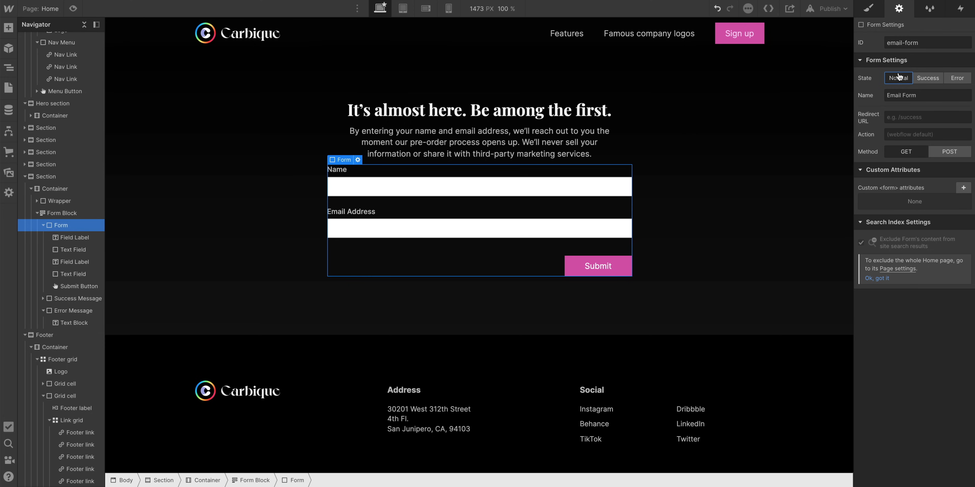
left_click(922, 80)
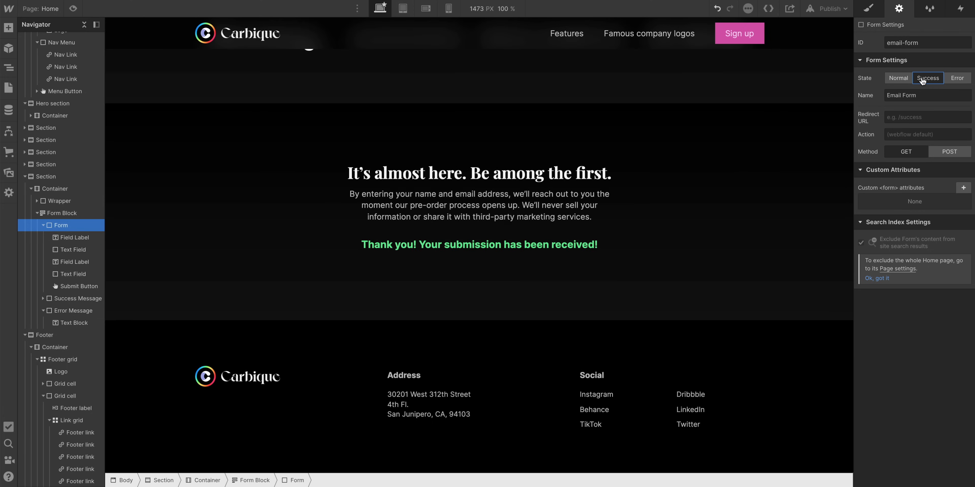
left_click(957, 78)
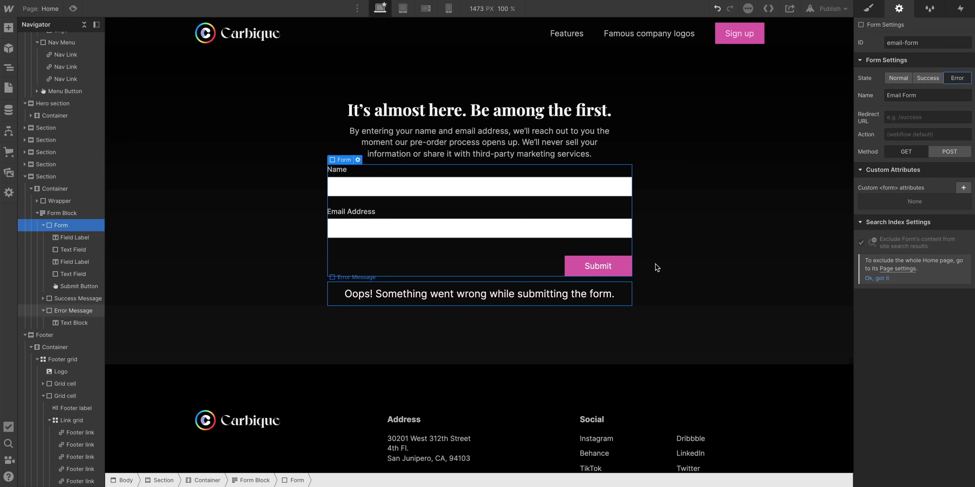
Remove "Oops!" from the error text, append a sentence asking visitors to contact the named person, and deselect everything.
double_click(407, 293)
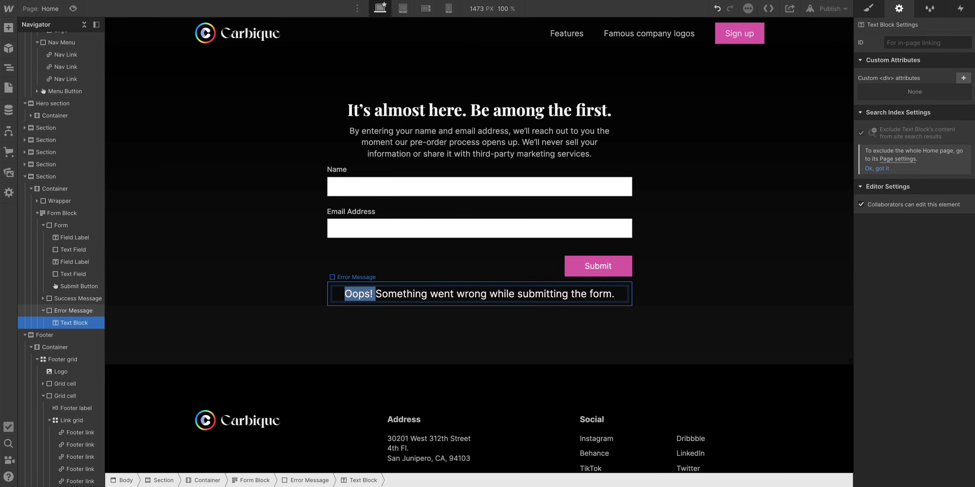
key("BackSpace")
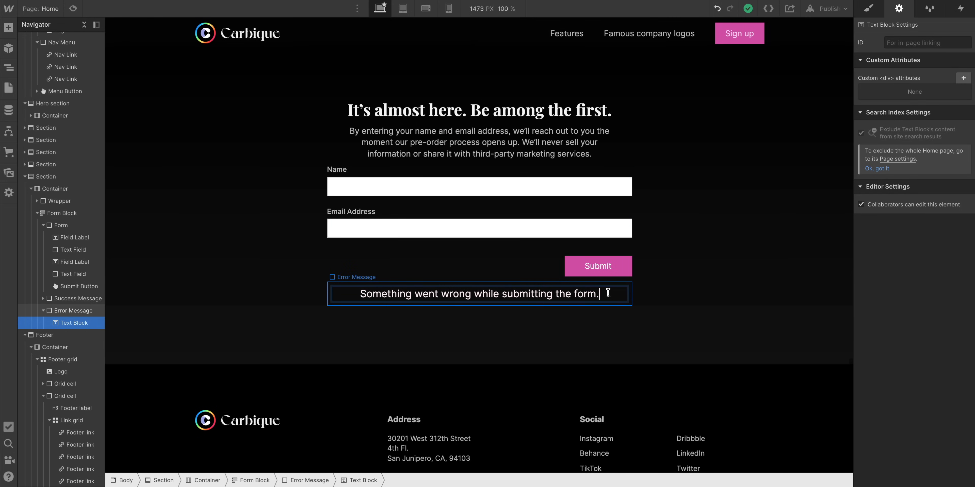
type("Please contact Sara.")
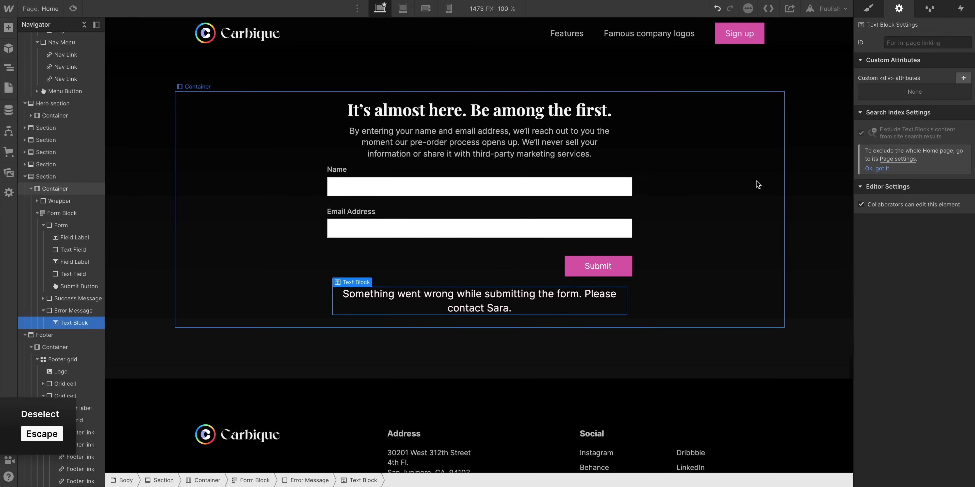
key("Escape")
left_click(564, 238)
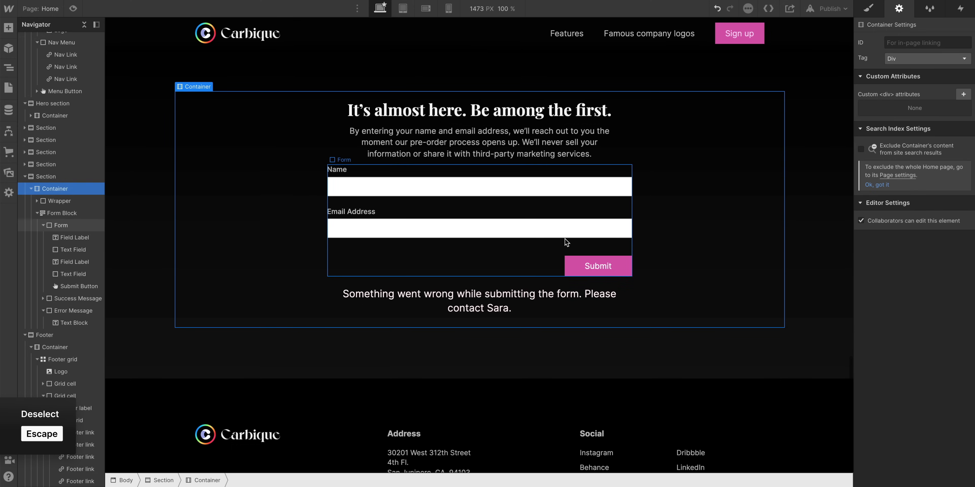
key("Escape")
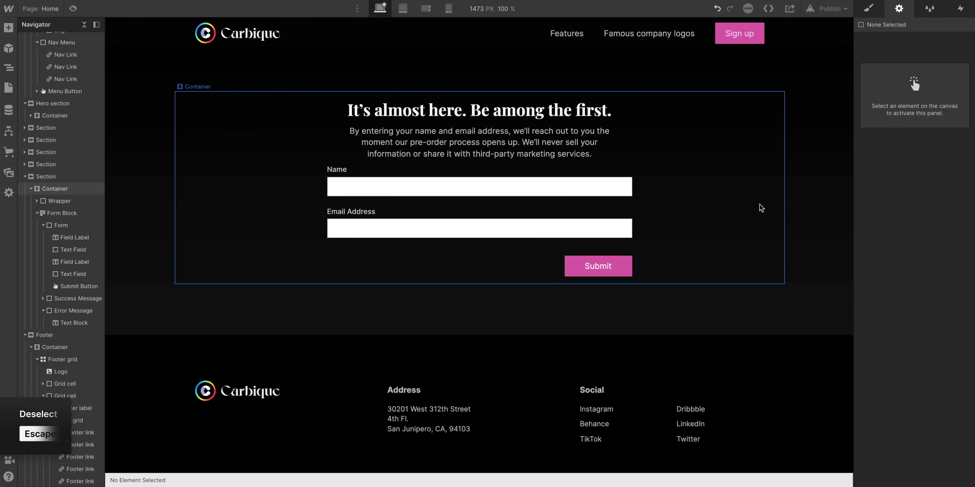
Publish the site to its webflow.io staging domain.
scroll(697, 248, "up", 5)
scroll(697, 248, "up", 5)
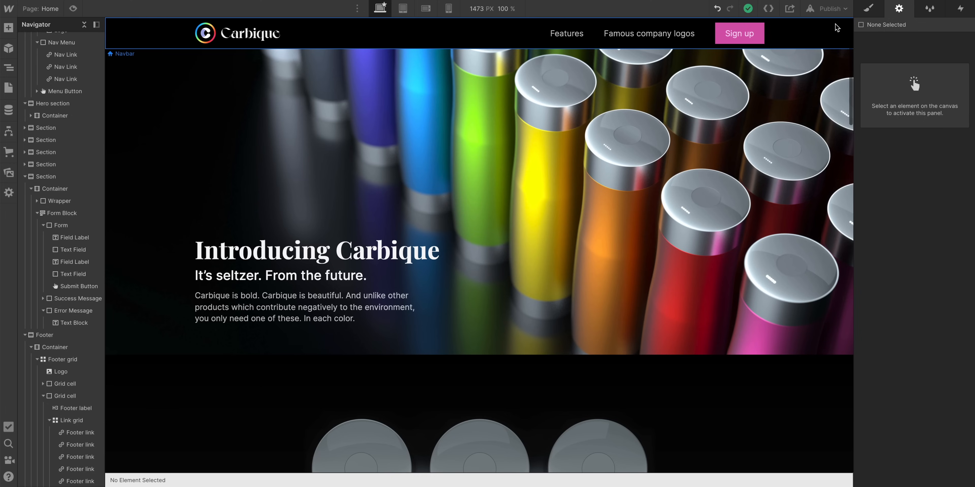
left_click(836, 10)
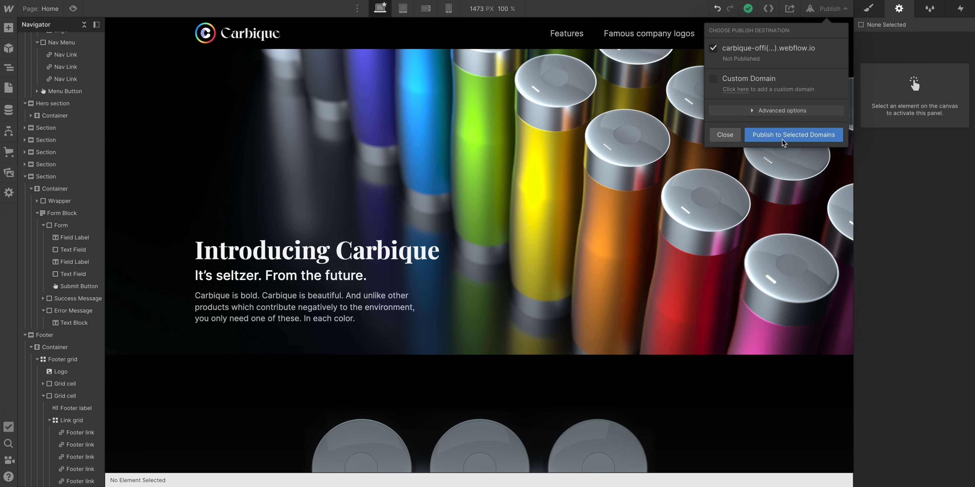
left_click(805, 137)
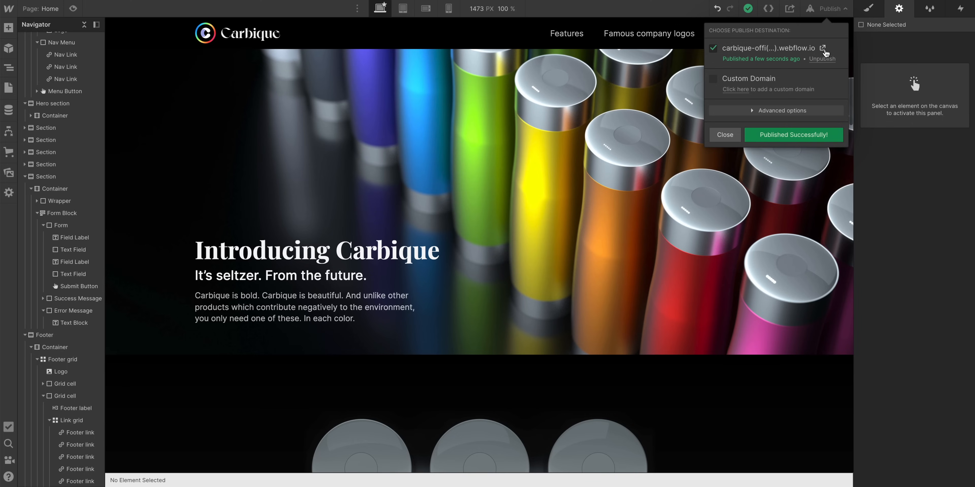
Open the published site and review its page from the hero to the sign-up form, returning to the start.
left_click(823, 48)
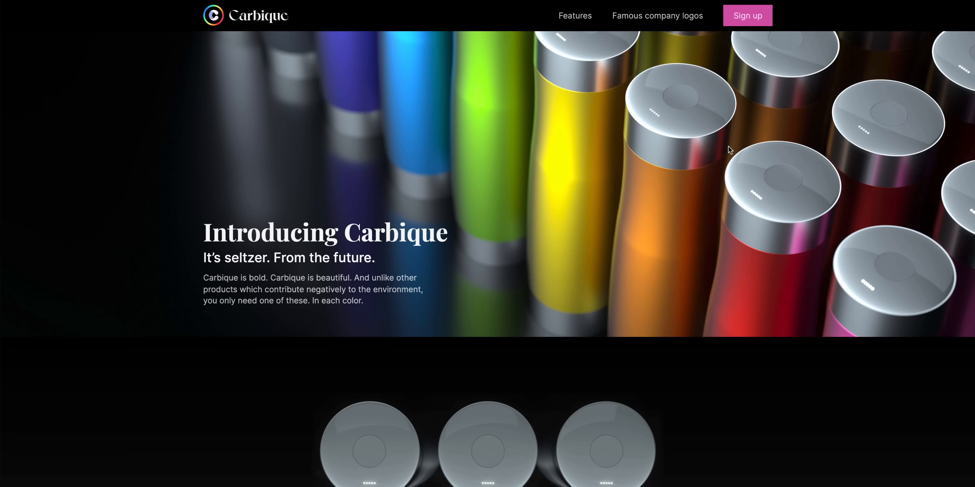
scroll(728, 150, "down", 10)
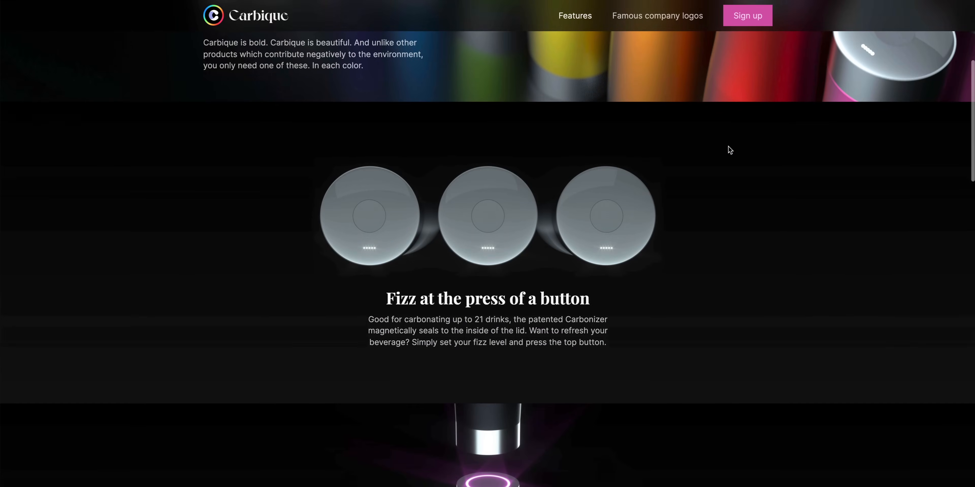
scroll(727, 150, "down", 12)
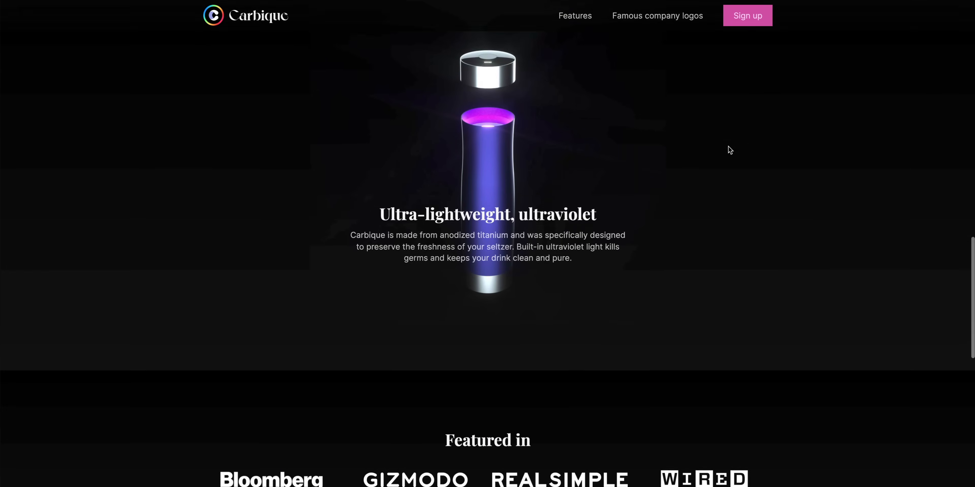
scroll(728, 150, "up", 5)
scroll(727, 151, "down", 3)
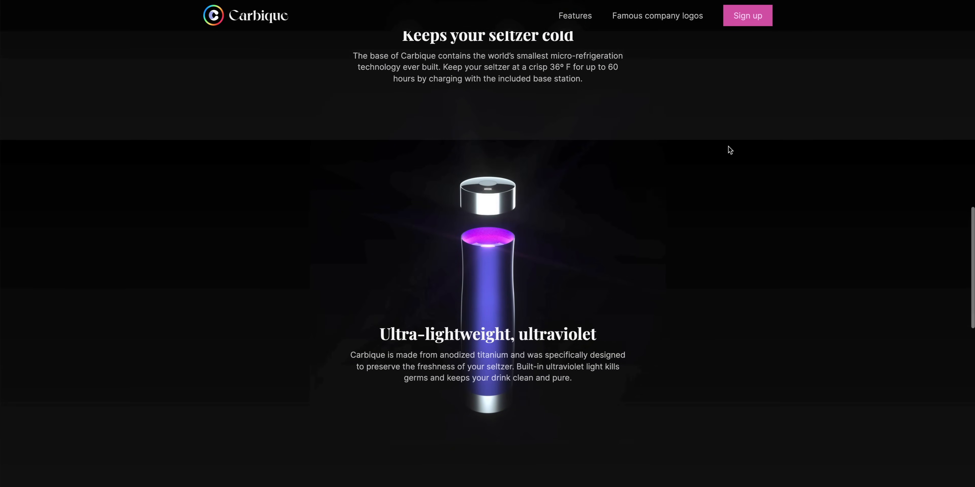
scroll(728, 150, "up", 3)
scroll(728, 150, "down", 4)
scroll(727, 147, "down", 12)
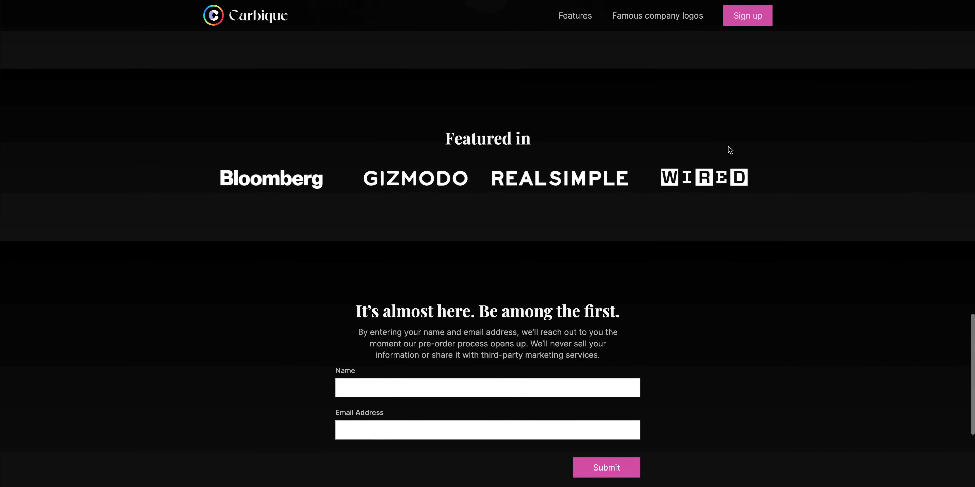
key("Home")
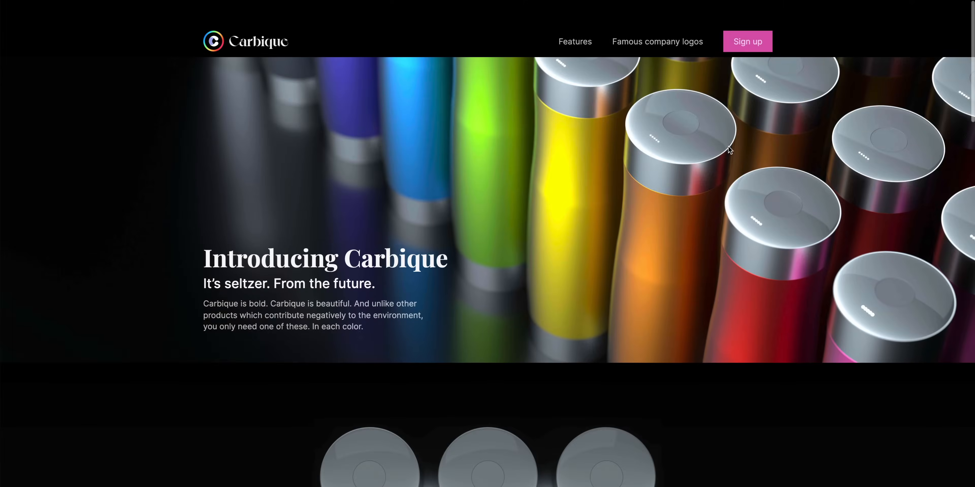